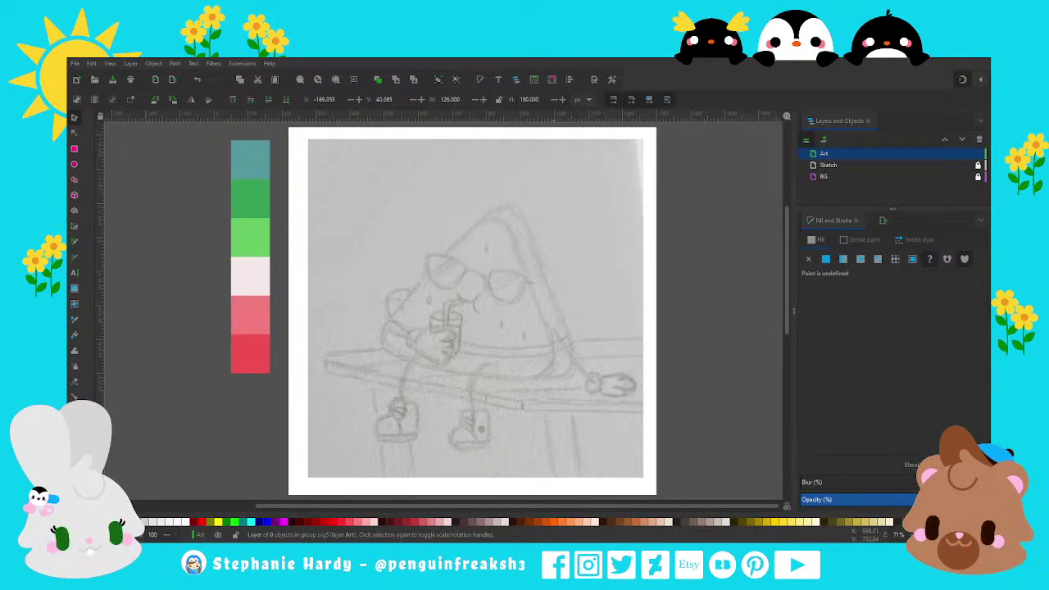
Bring the Inkscape drawing window into focus and pick the Pencil (freehand) tool.
left_click(554, 59)
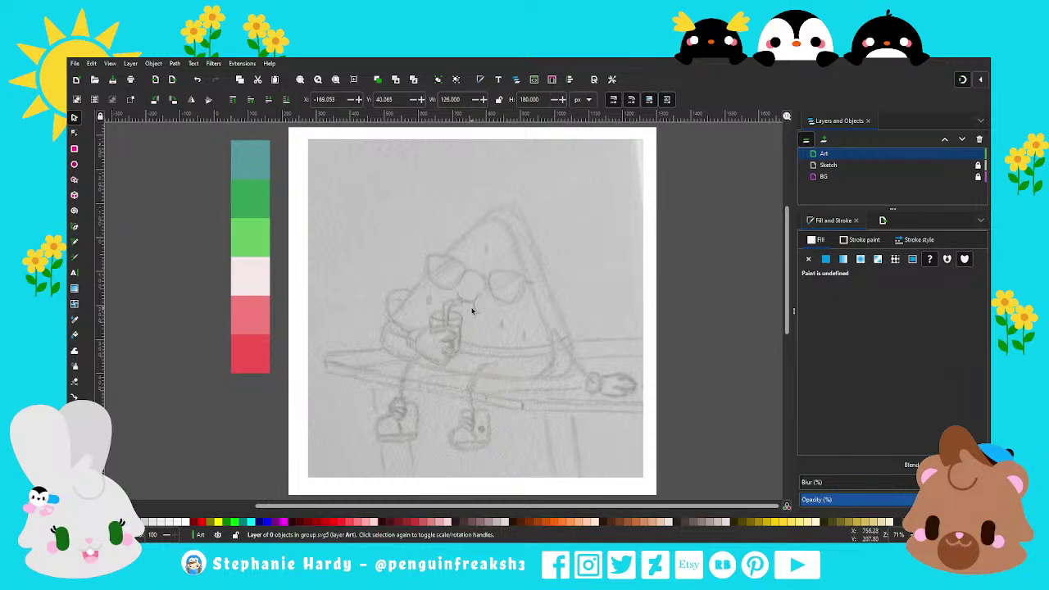
left_click(74, 228)
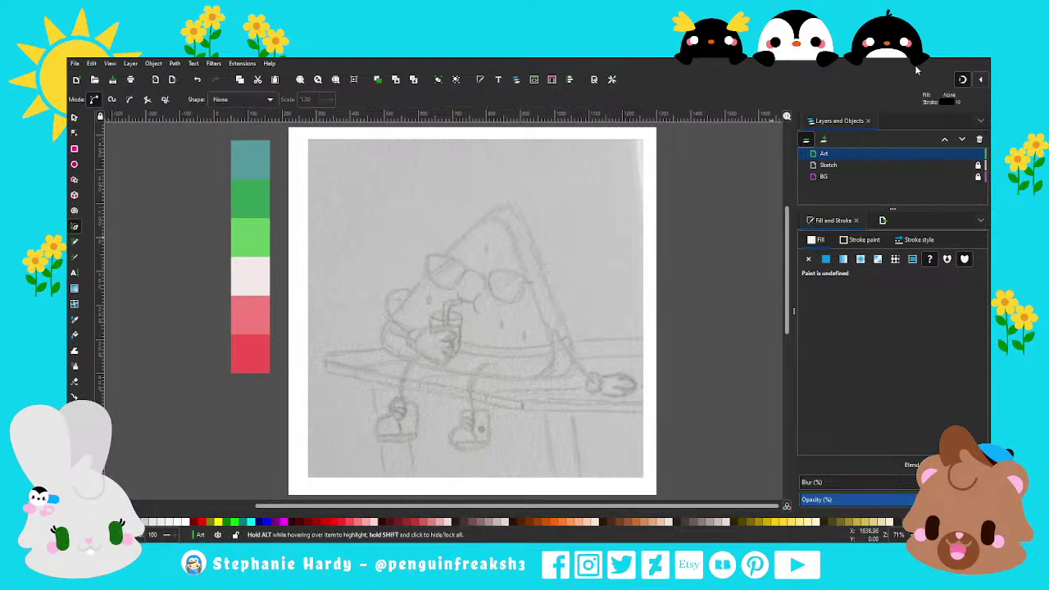
Draw a short vertical Pencil stroke beside the straw and set its width to 10 px.
scroll(525, 302, "up", 1)
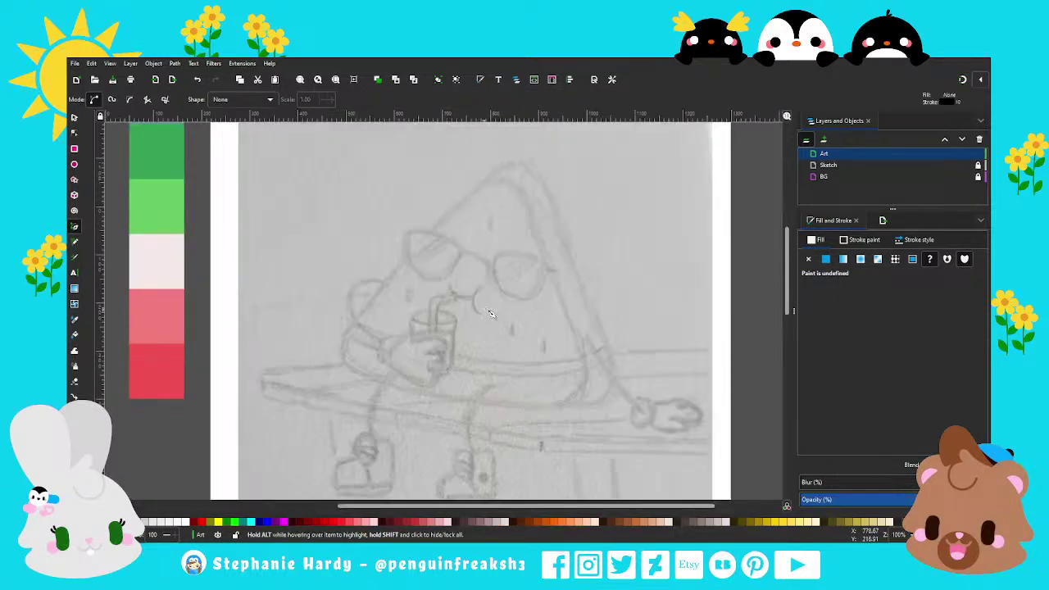
scroll(492, 299, "up", 1)
left_click(472, 263)
left_click(470, 320)
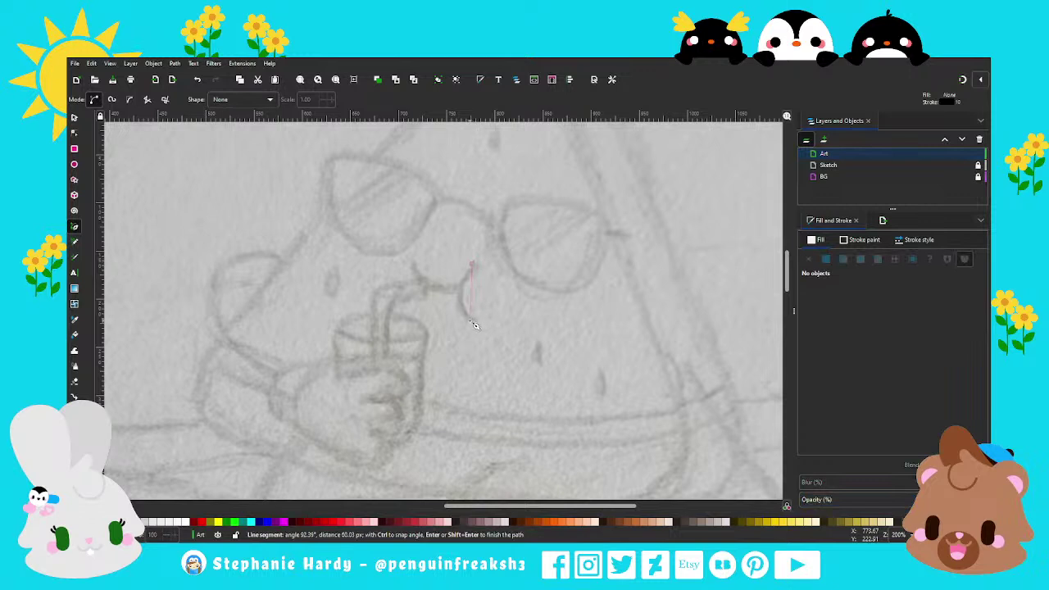
left_click(918, 239)
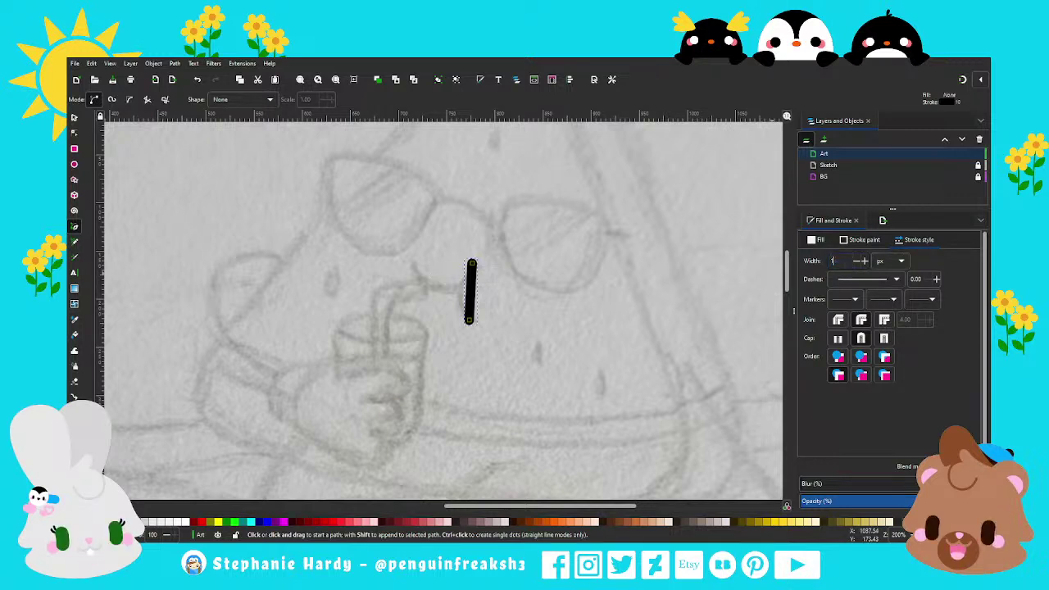
type("10")
key("Return")
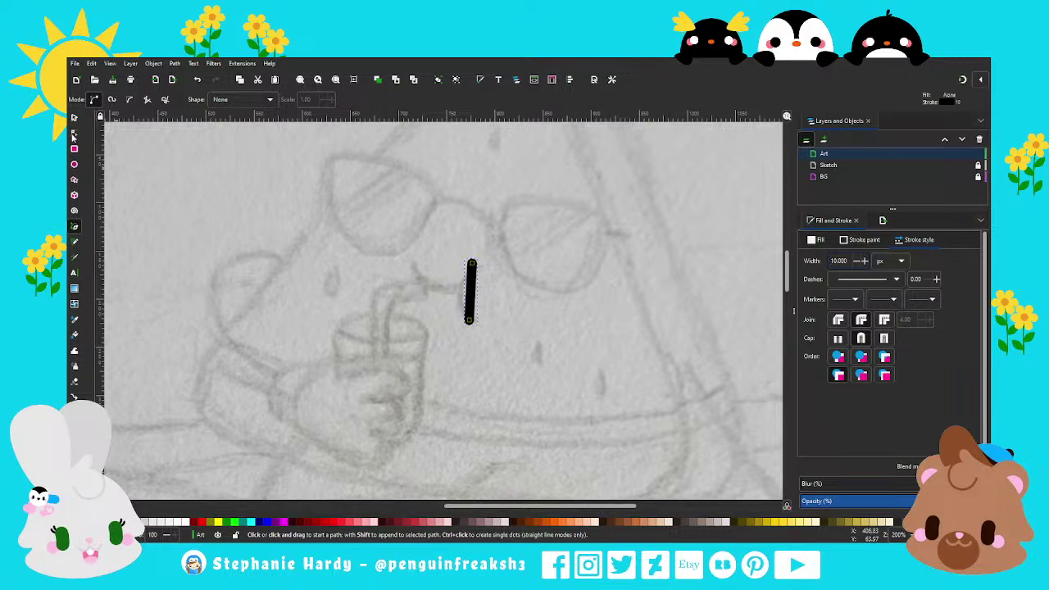
Bend the stroke into a leftward curve with the Node tool, then deselect it.
key("n")
mouse_move(469, 294)
left_mouse_down()
mouse_move(459, 292)
mouse_move(478, 302)
mouse_move(468, 312)
mouse_move(457, 299)
left_mouse_up()
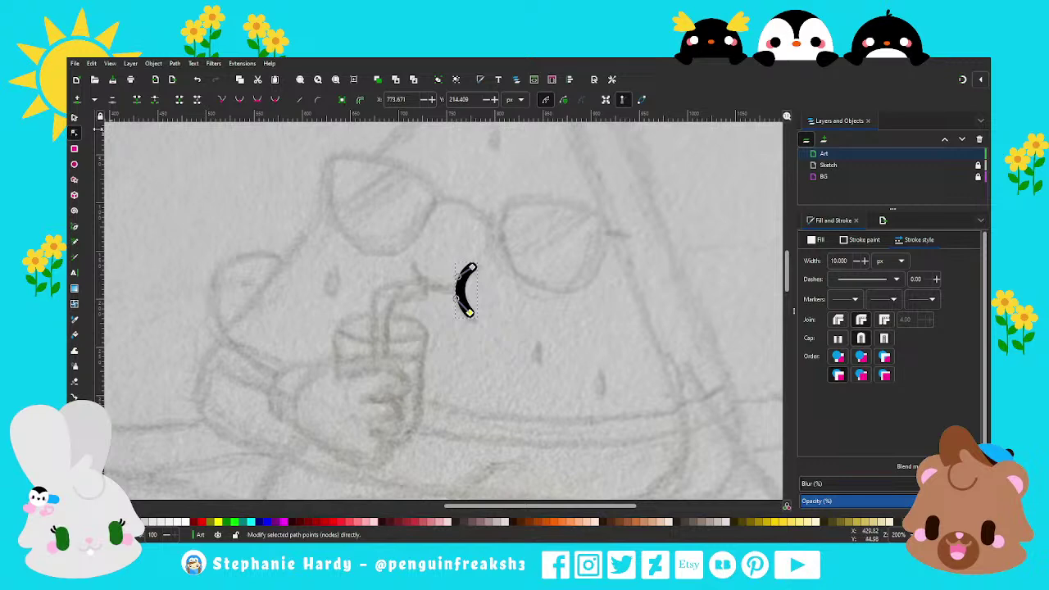
left_click(73, 118)
key("Escape")
Select the curved stroke and reduce its width to 5 px.
scroll(562, 304, "down", 2, "ctrl")
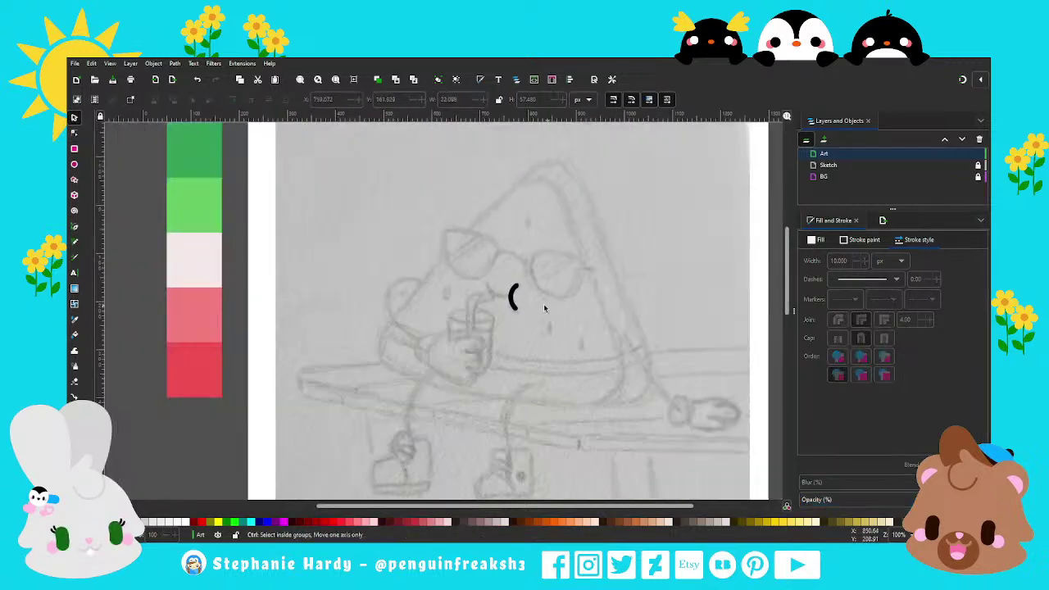
left_click(514, 295)
scroll(600, 301, "up", 1, "ctrl")
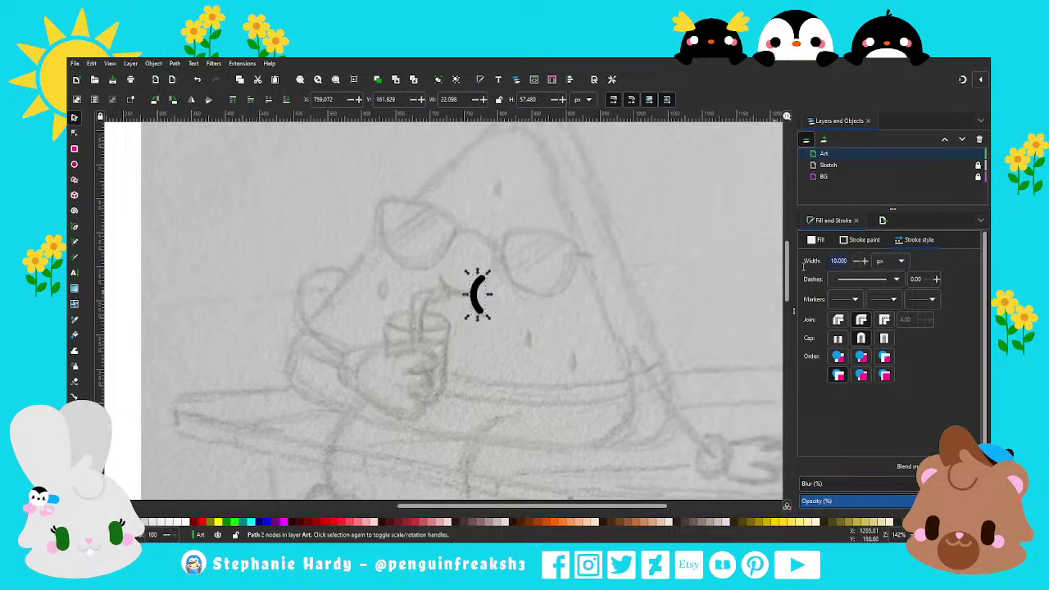
type("5")
key("Return")
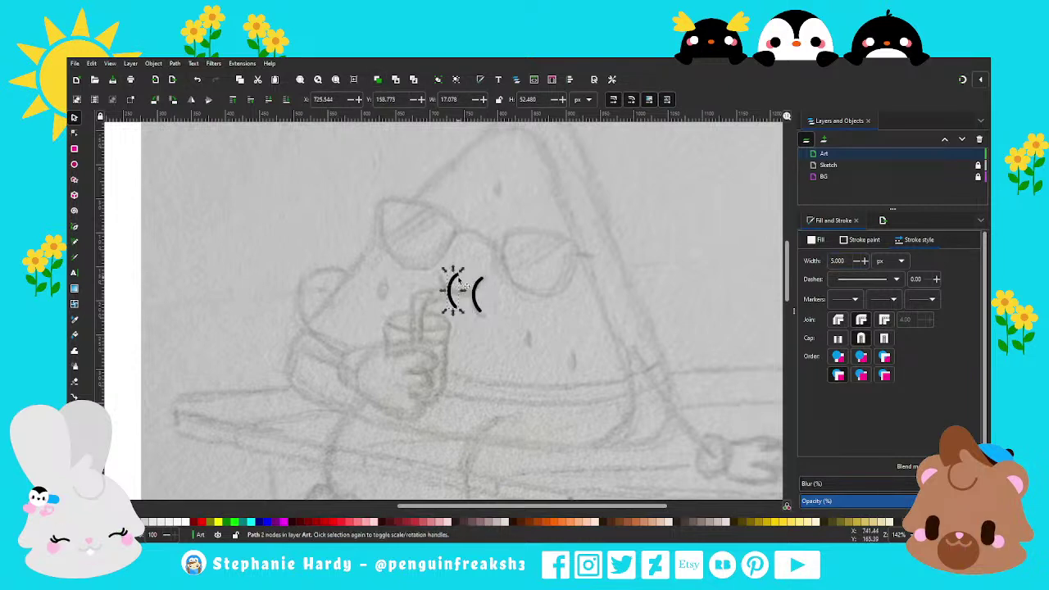
Rotate the copied curve sideways and fit it against the first to form the mouth.
mouse_move(464, 273)
left_mouse_down()
mouse_move(443, 280)
mouse_move(459, 293)
mouse_move(484, 276)
mouse_move(459, 266)
left_mouse_up()
scroll(463, 303, "up", 3)
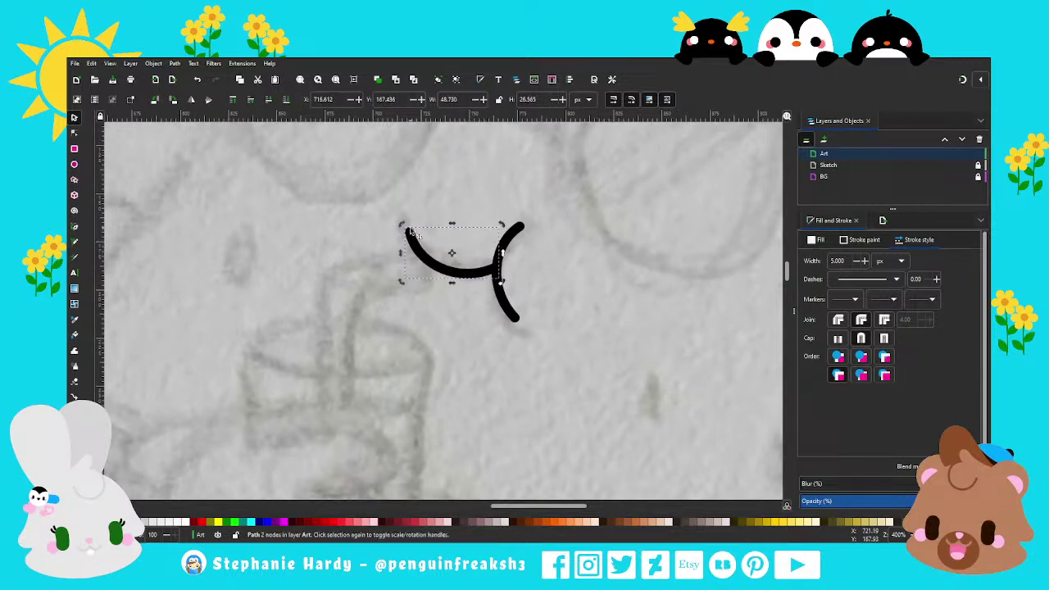
left_click(430, 259)
key("Escape")
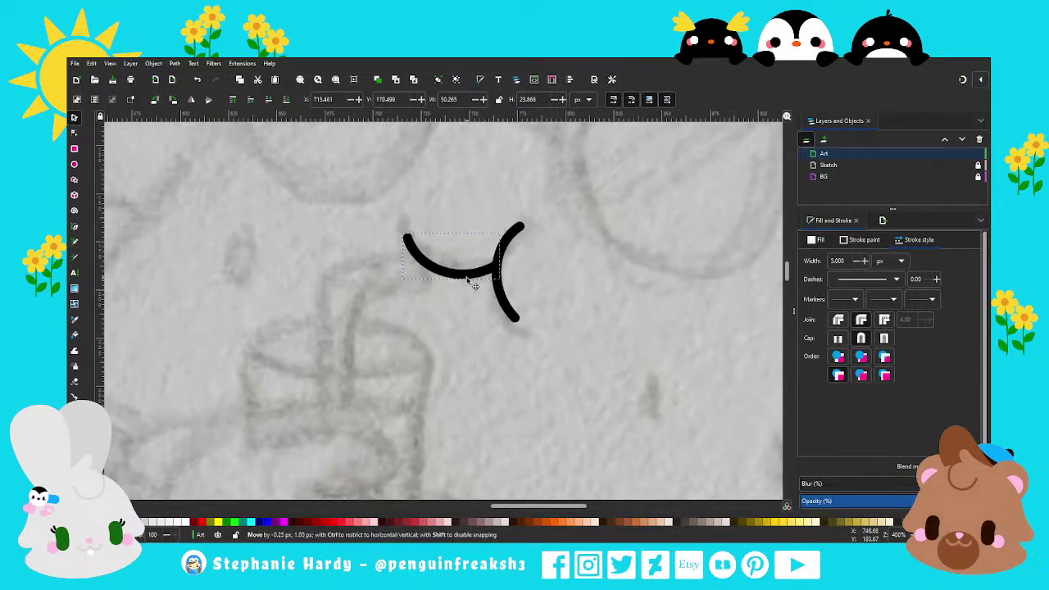
scroll(463, 299, "down", 3)
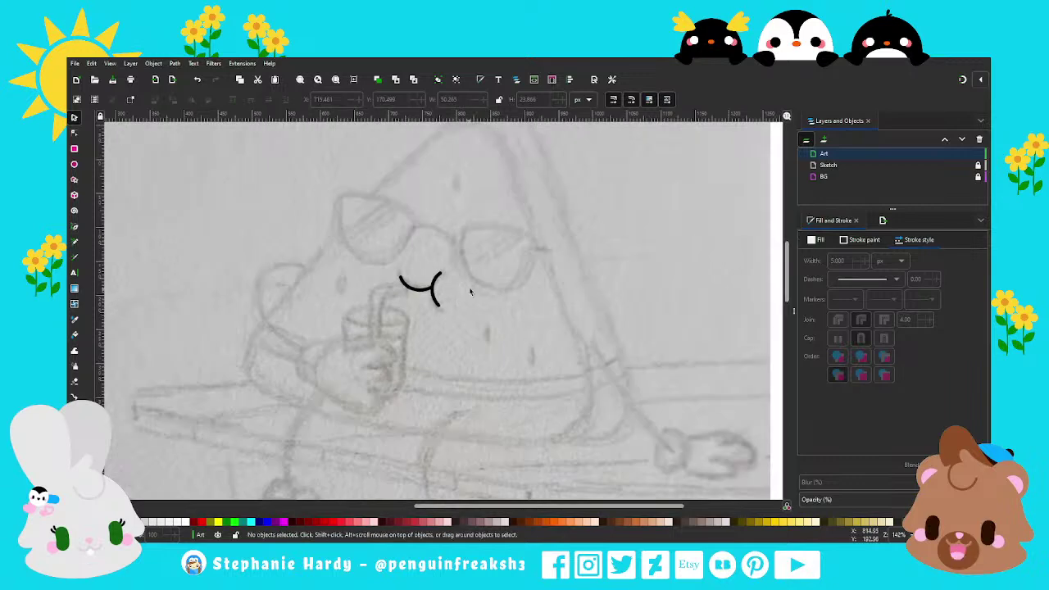
scroll(480, 281, "down", 1)
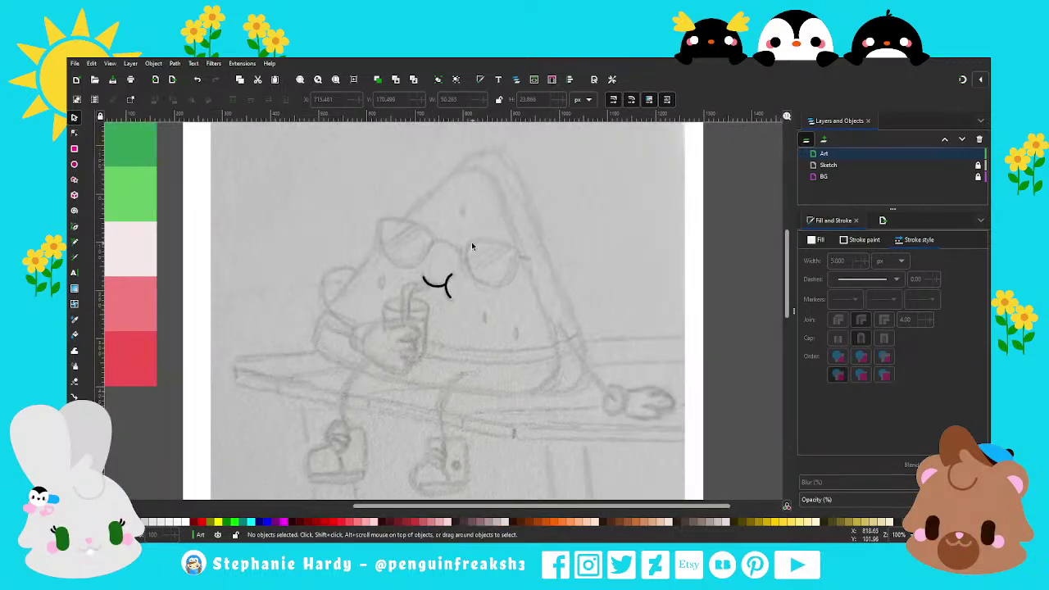
scroll(472, 246, "down", 1)
scroll(483, 249, "up", 1)
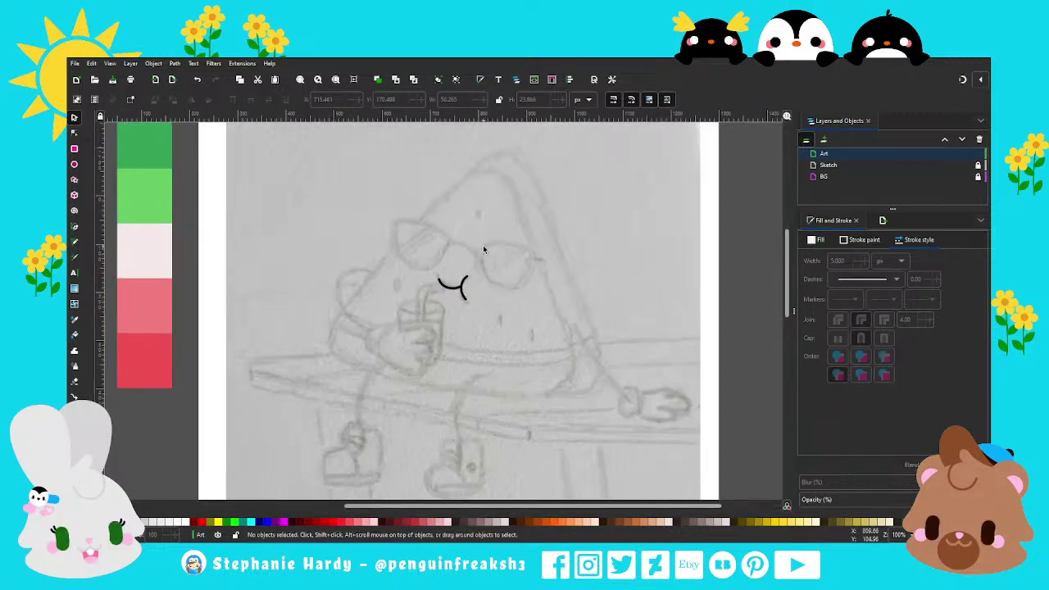
left_click(74, 229)
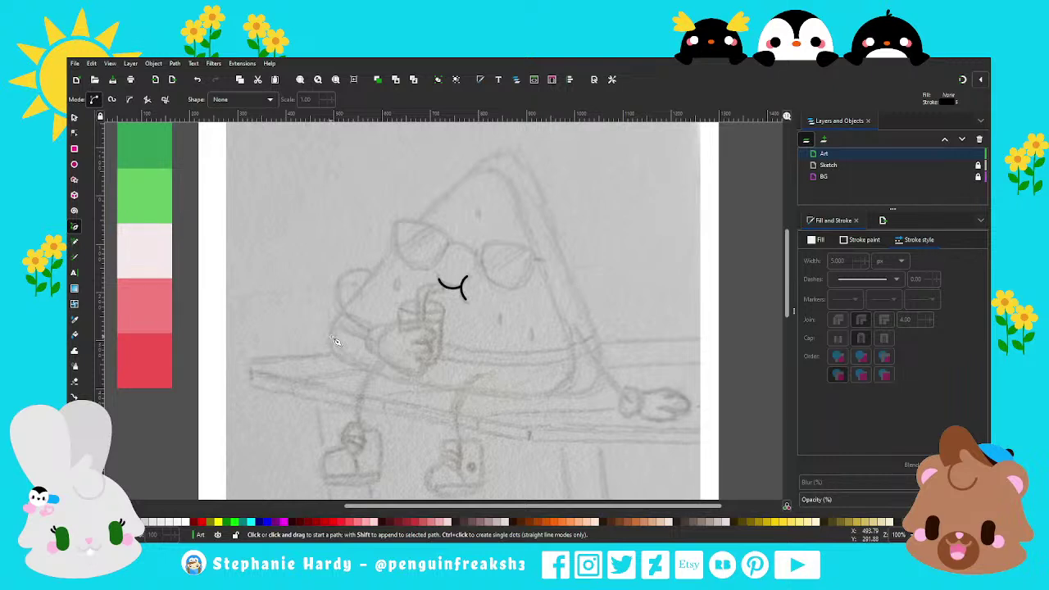
Draw a closed triangular Pen outline over the sketch's left eye.
scroll(437, 235, "up", 1)
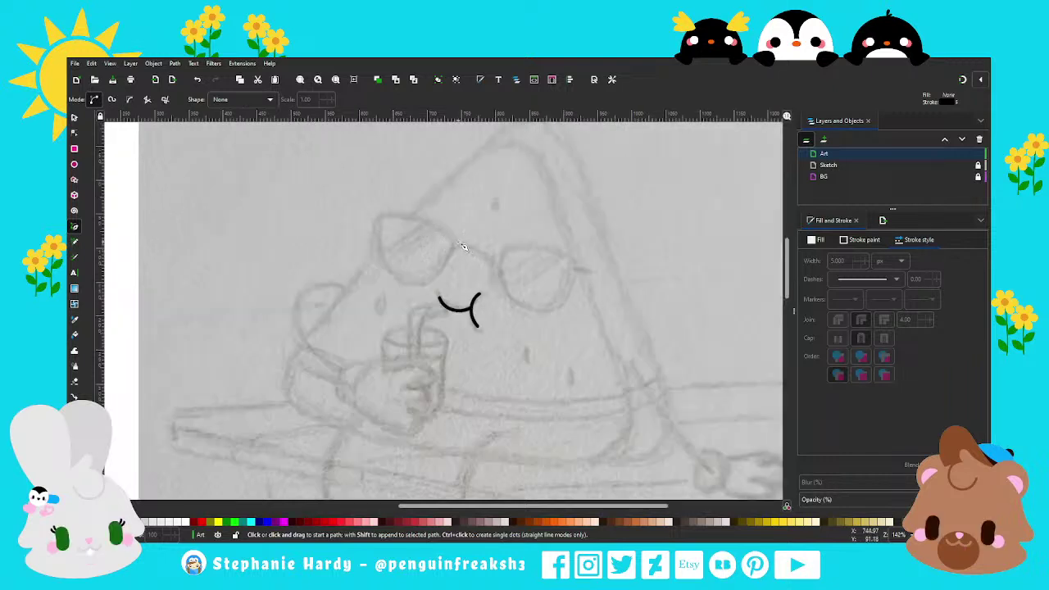
left_click(454, 240)
left_click(378, 218)
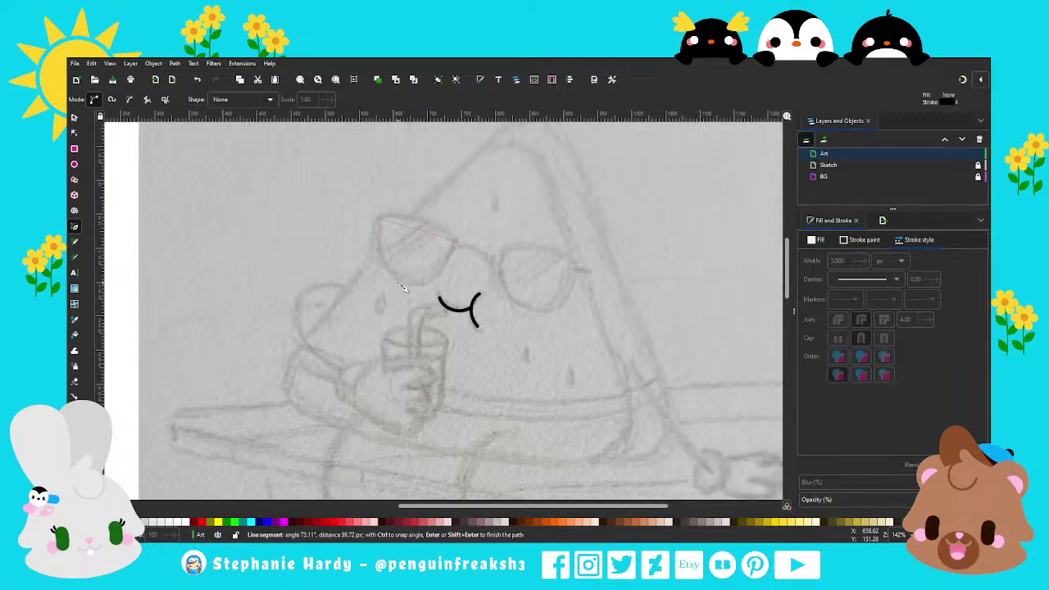
left_click(397, 283)
left_click(455, 240)
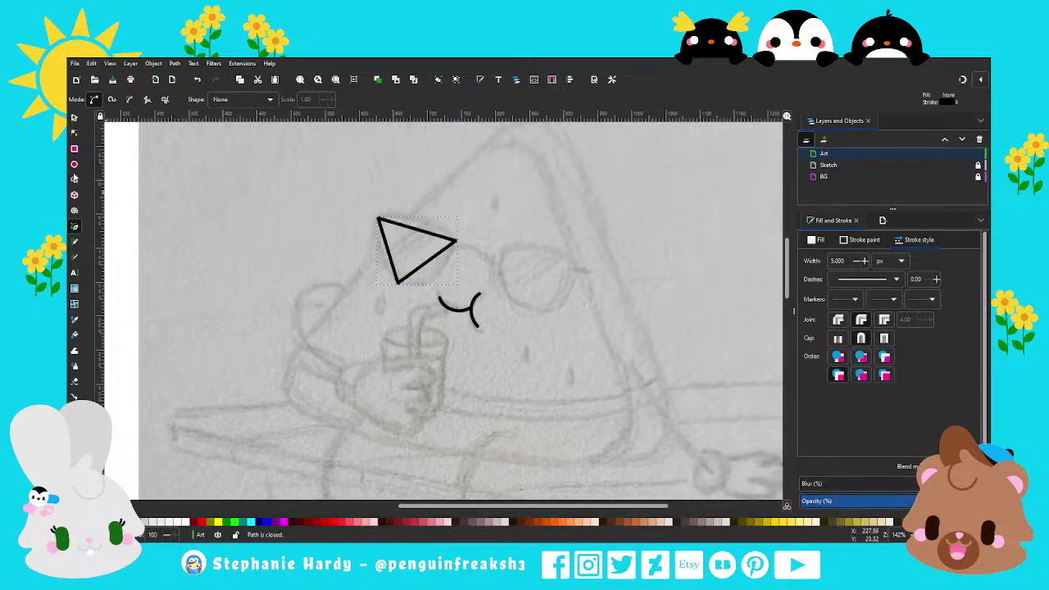
Smooth and drag the triangle's nodes into a rounded lens shape.
key("n")
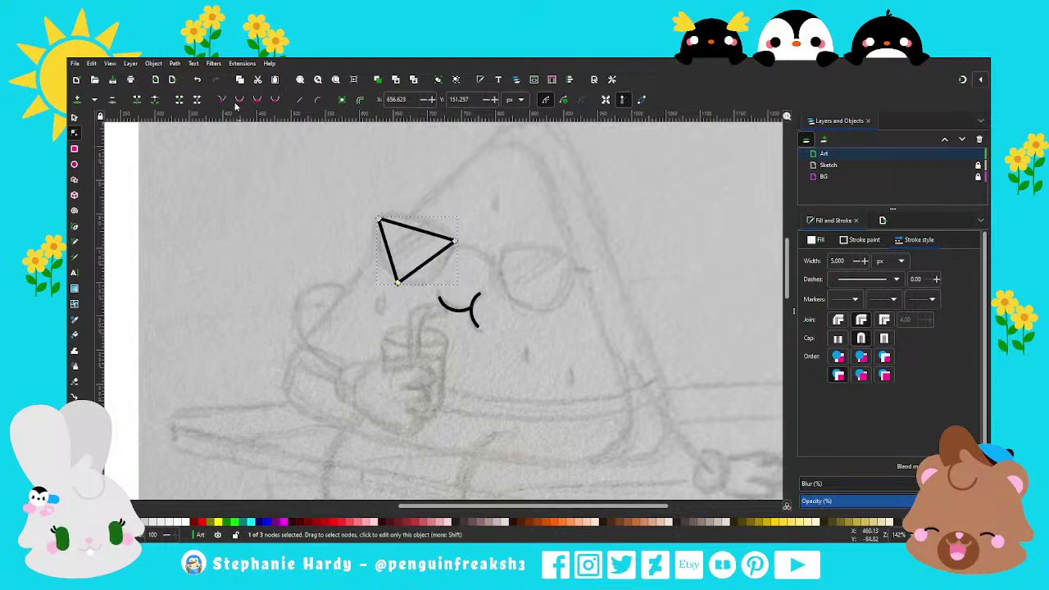
left_click(238, 101)
left_click_drag(419, 292, 435, 293)
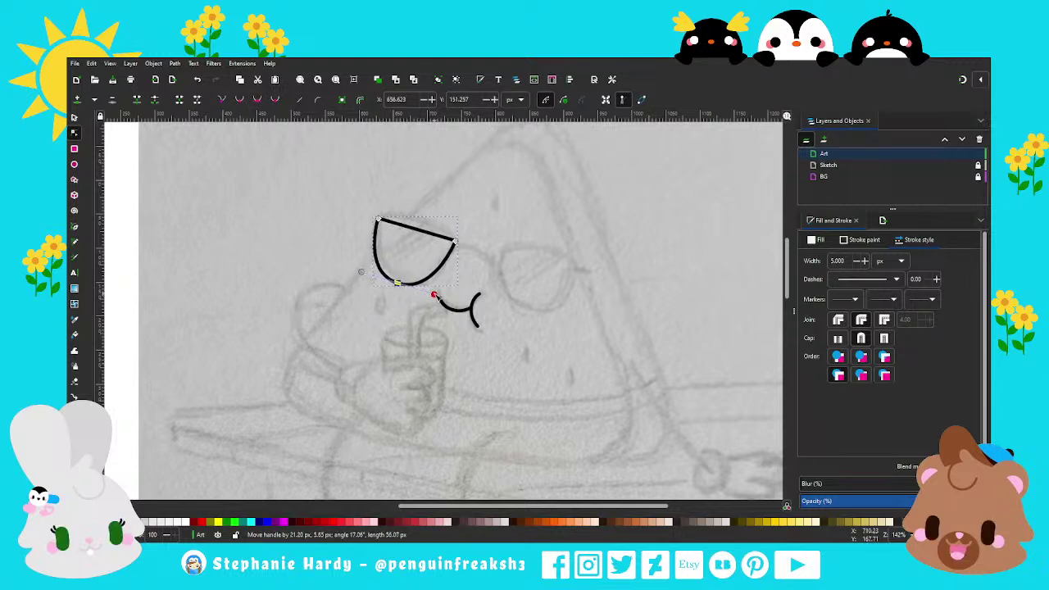
left_click_drag(456, 242, 454, 247)
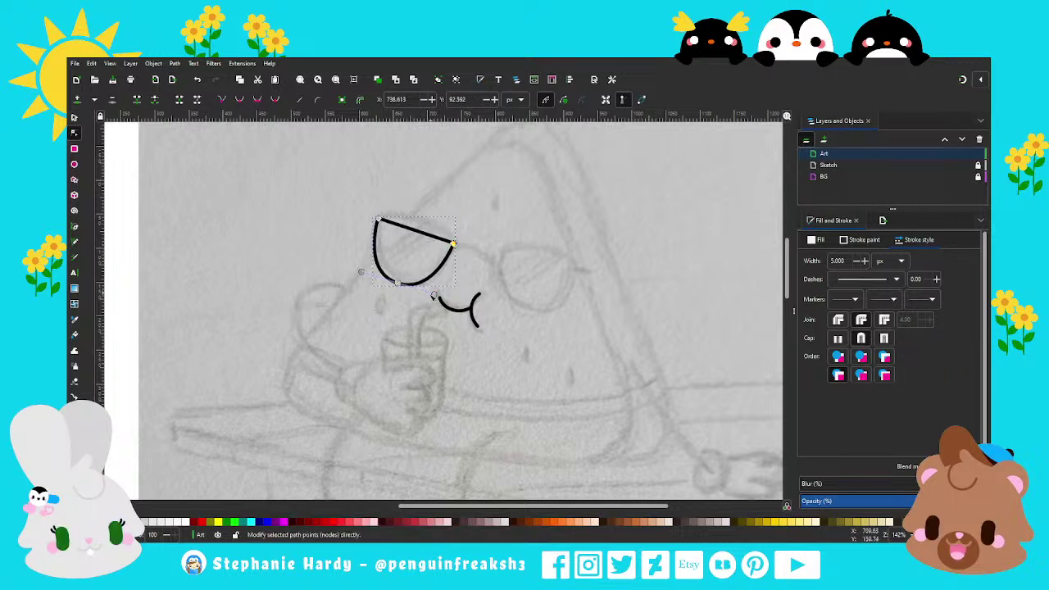
left_click_drag(433, 294, 439, 295)
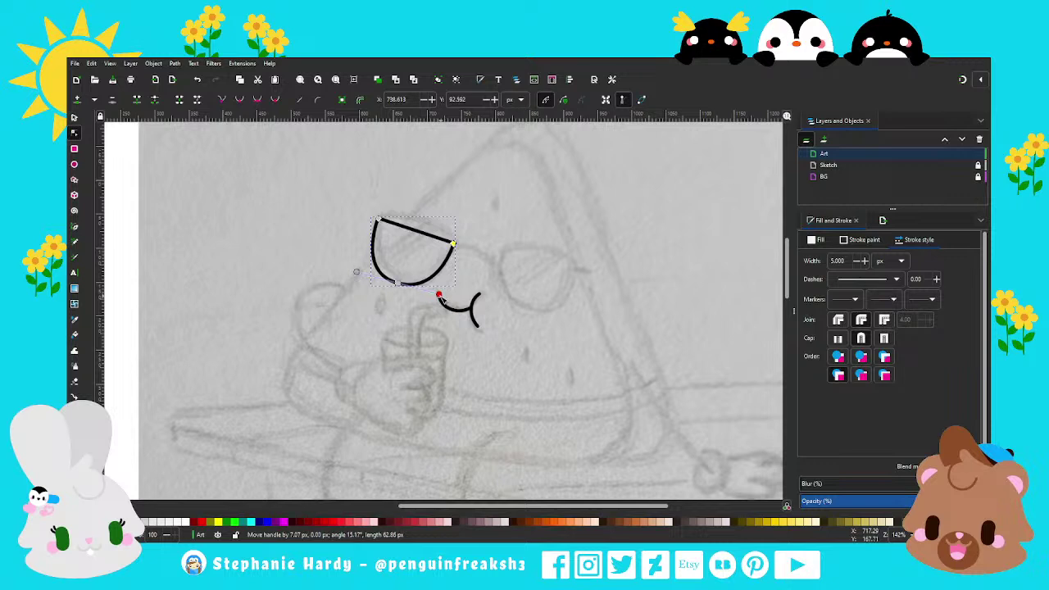
scroll(416, 248, "up", 2, "ctrl")
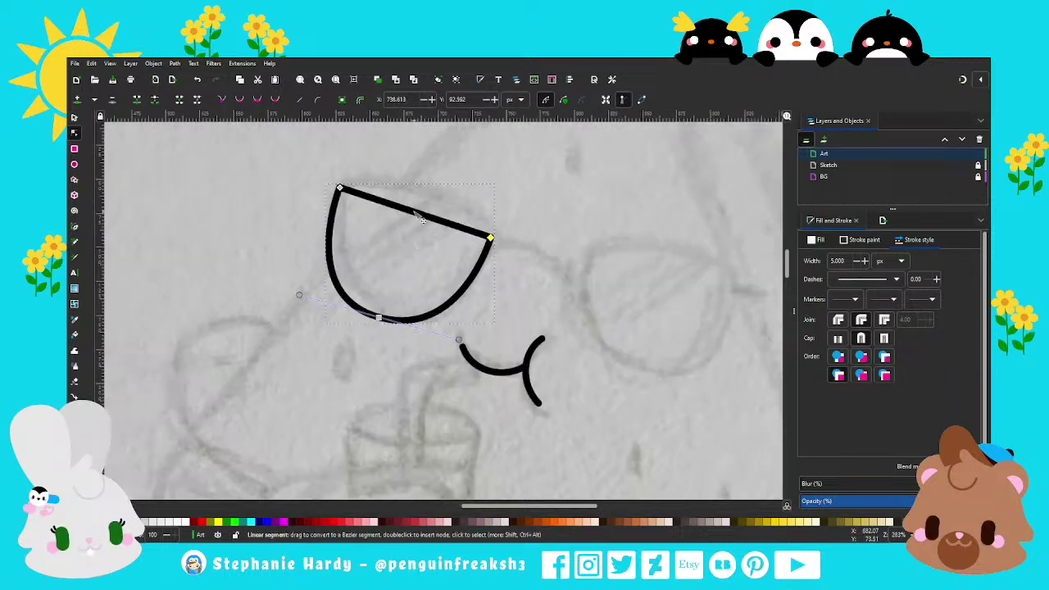
left_click_drag(448, 223, 447, 215)
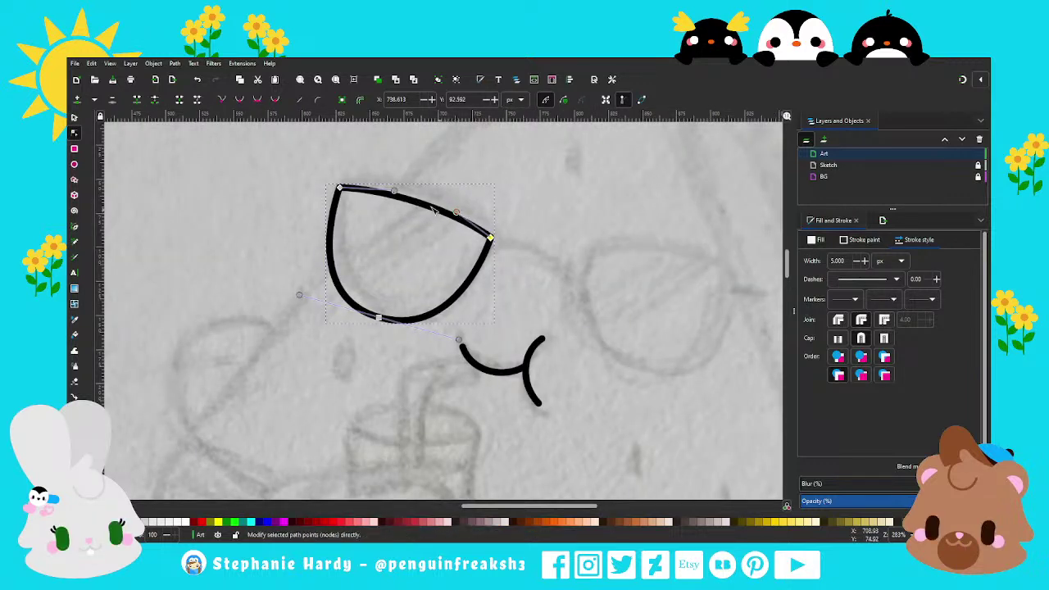
key("Escape")
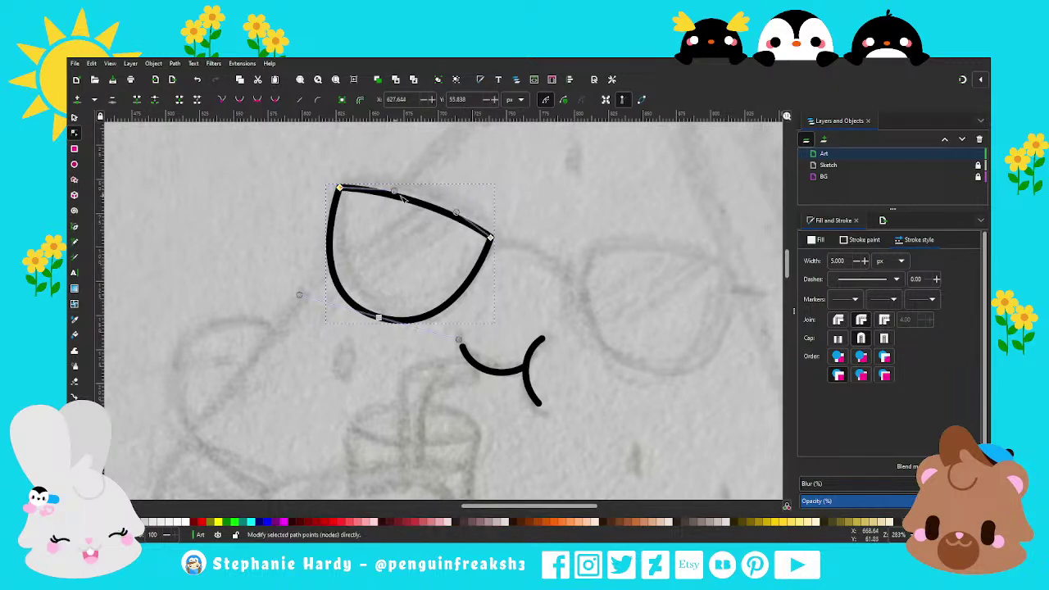
left_click(399, 189)
left_click_drag(395, 192, 397, 191)
scroll(384, 245, "down", 2, "ctrl")
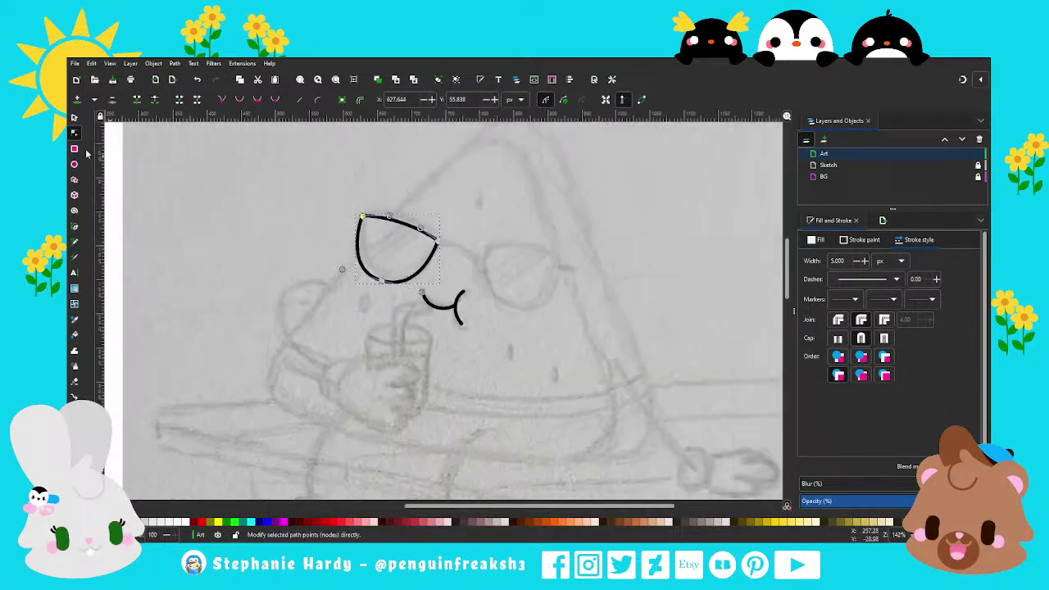
Nudge the lens outline slightly up and right into place over the sketch.
left_click(75, 118)
left_click_drag(445, 249, 444, 249)
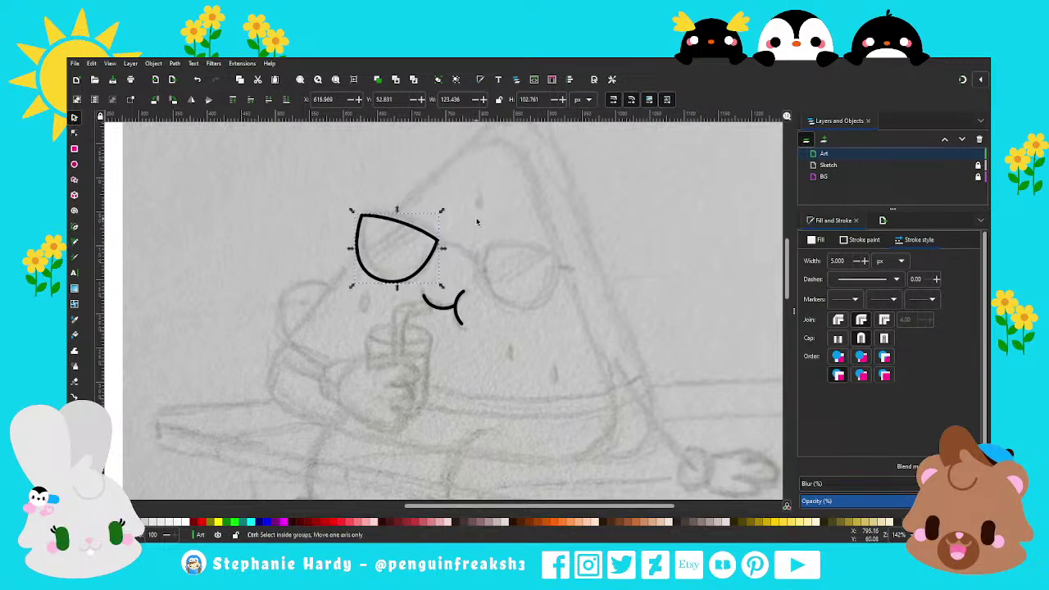
scroll(477, 221, "down", 1)
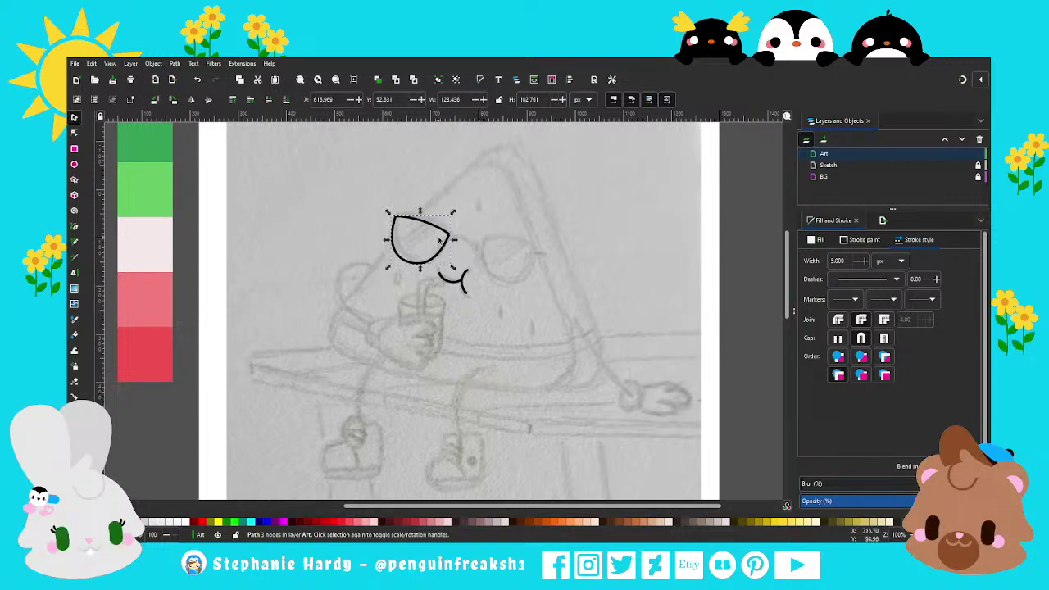
left_click_drag(456, 241, 461, 238)
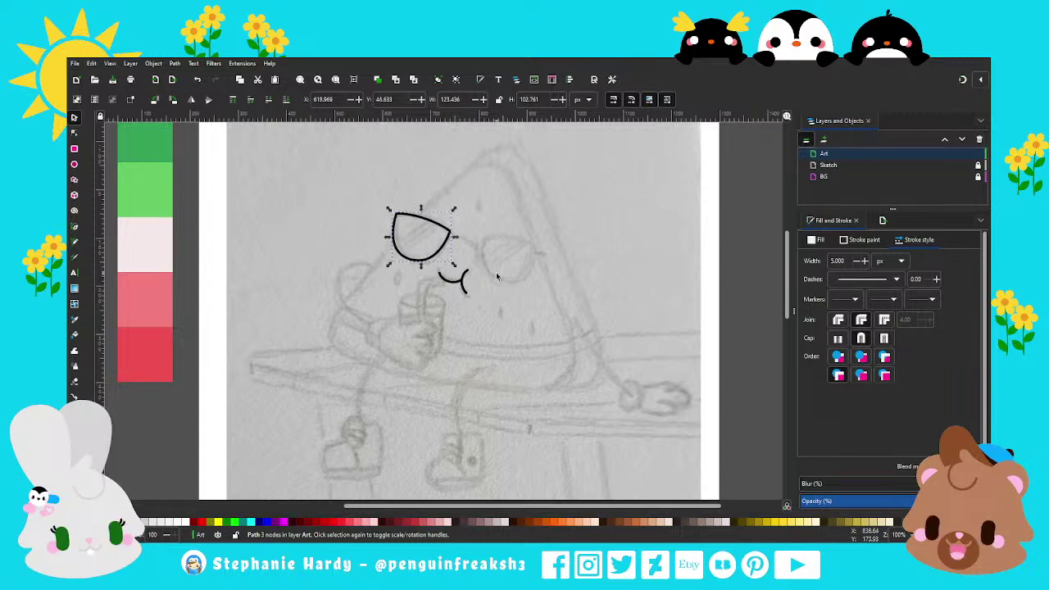
Give the lens a flat teal fill, about HSV 185/47/62, keeping its black outline.
scroll(483, 258, "up", 1)
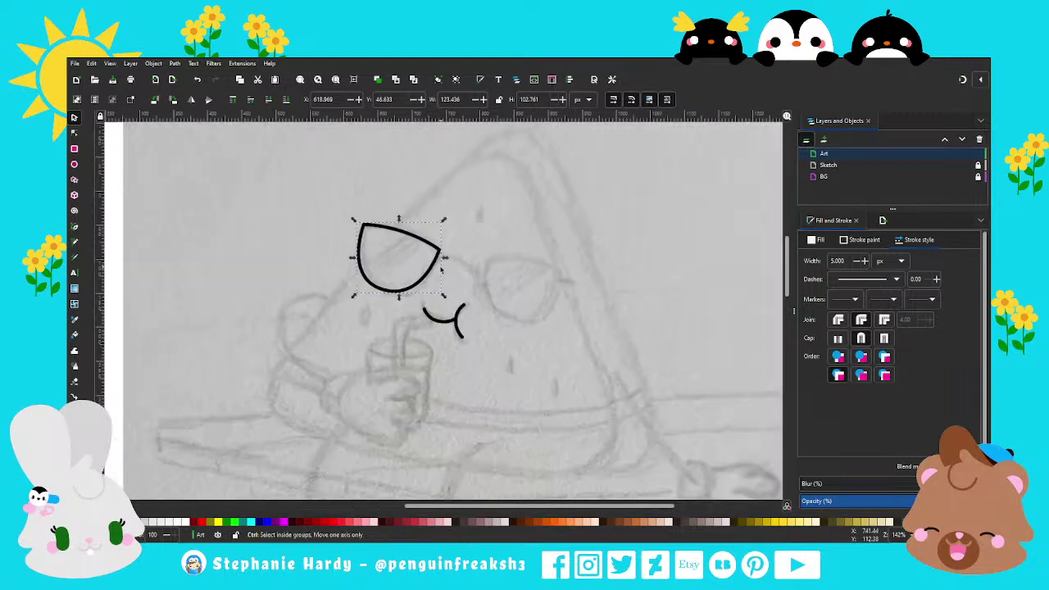
scroll(441, 269, "up", 2)
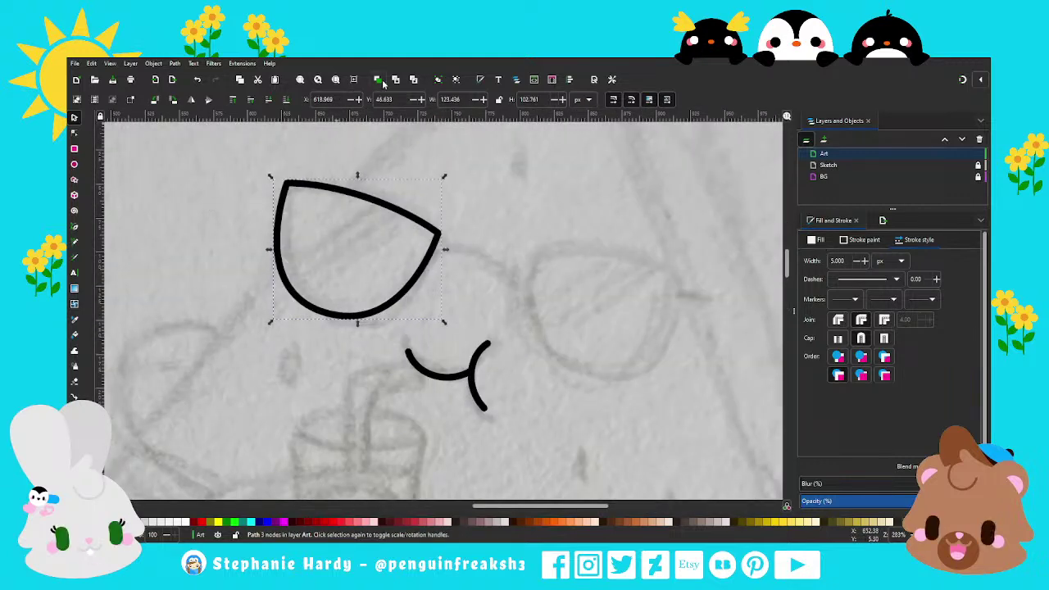
left_click(865, 240)
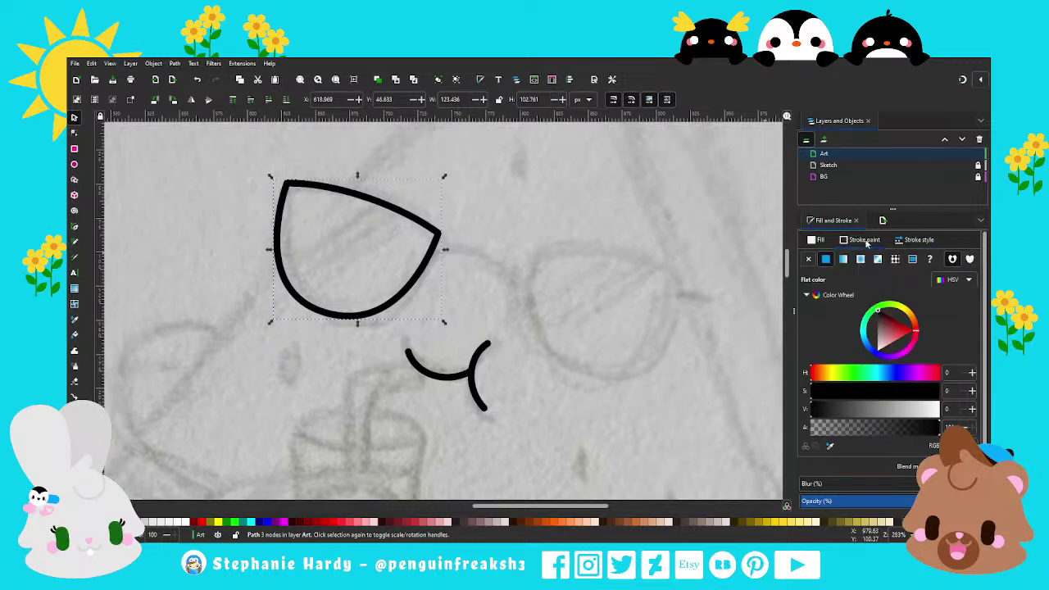
left_click(817, 239)
left_click(825, 258)
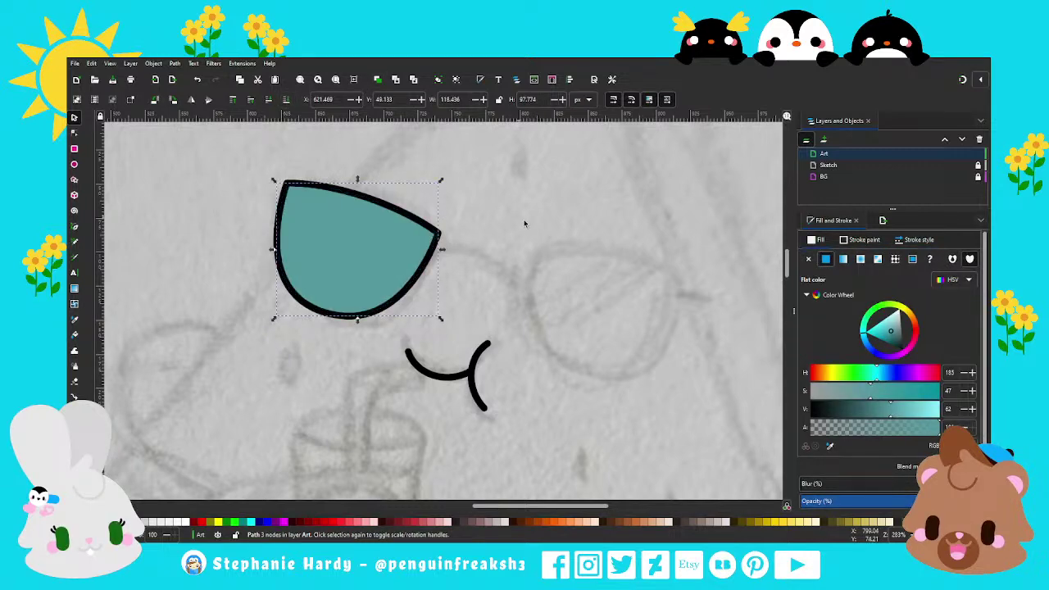
scroll(521, 225, "down", 3)
scroll(513, 231, "down", 1)
scroll(513, 231, "up", 1)
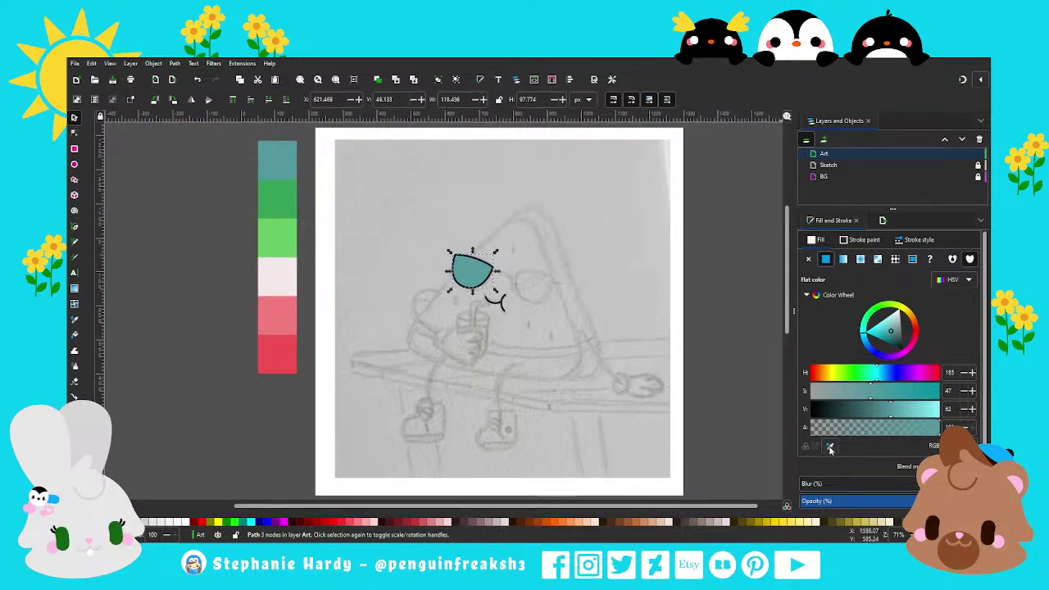
scroll(565, 295, "up", 1, "ctrl")
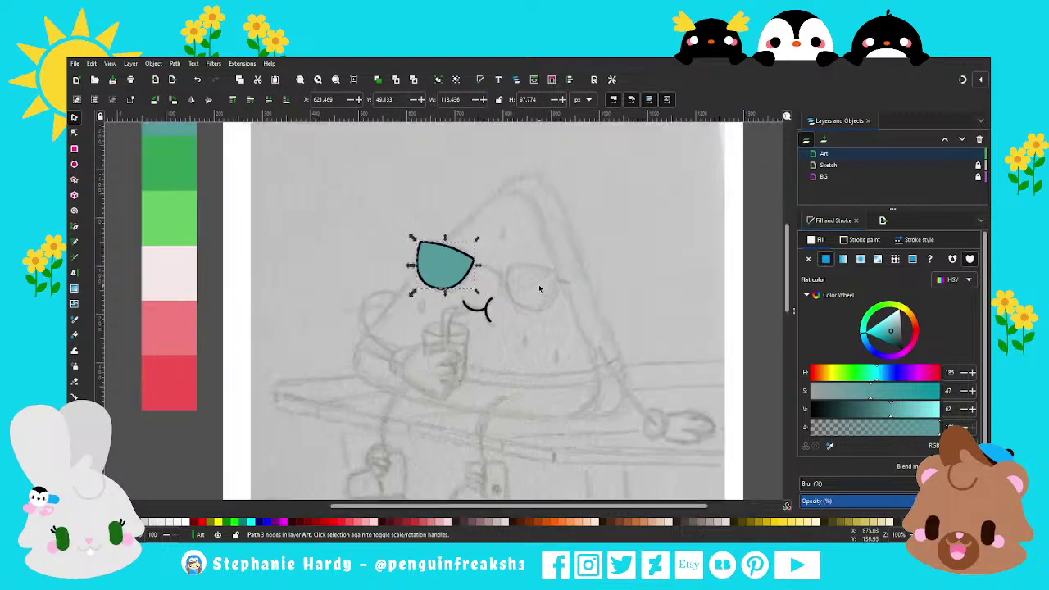
scroll(524, 287, "up", 2, "ctrl")
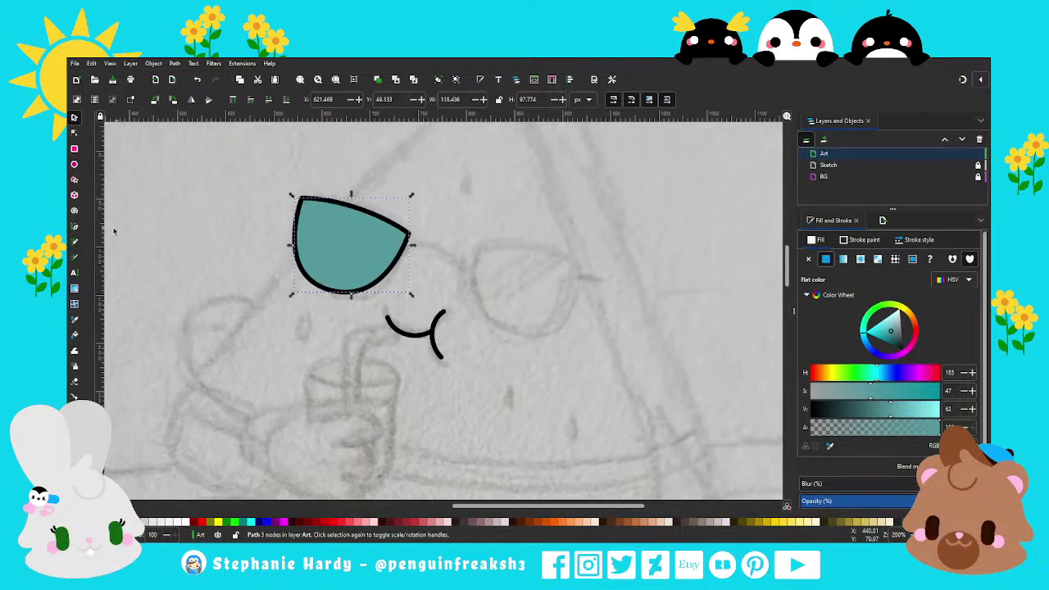
left_click(74, 227)
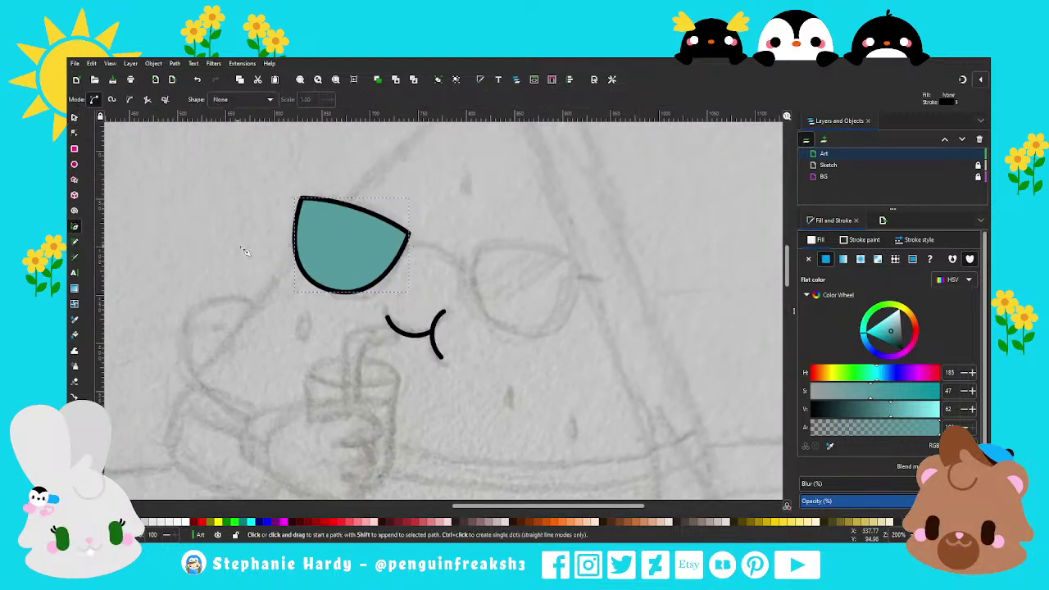
Draw a 10 px diagonal line across the lens and add a parallel copy shifted down-right.
left_click(283, 264)
double_click(376, 198)
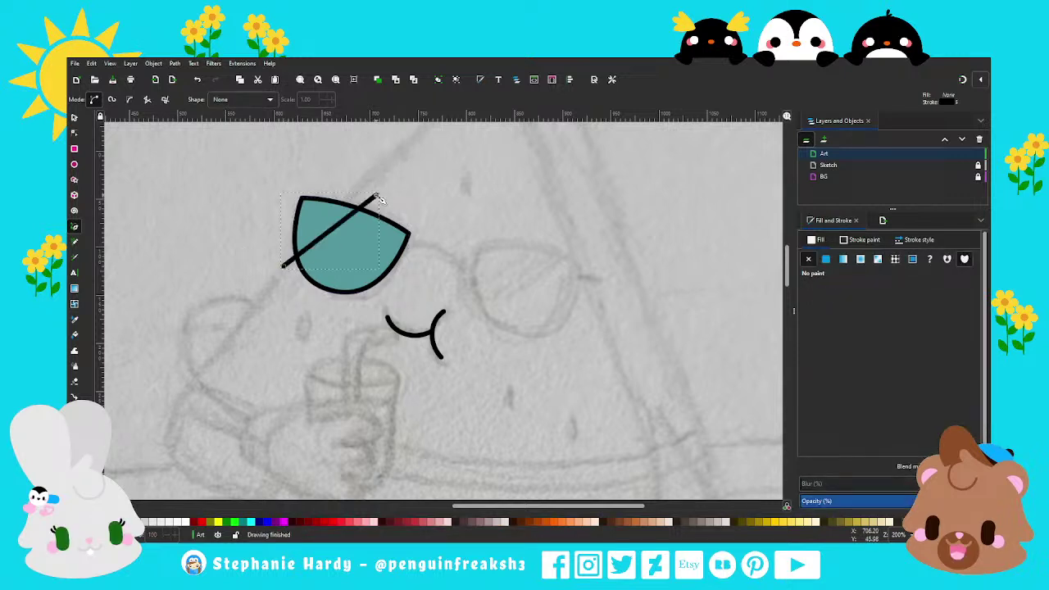
left_click(927, 240)
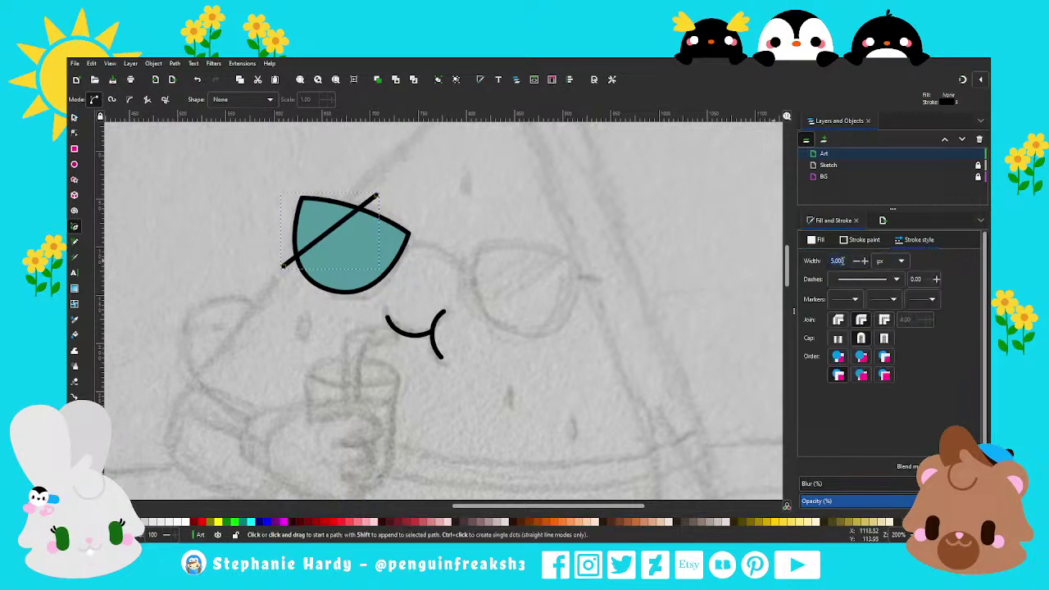
type("10")
key("Return")
key("s")
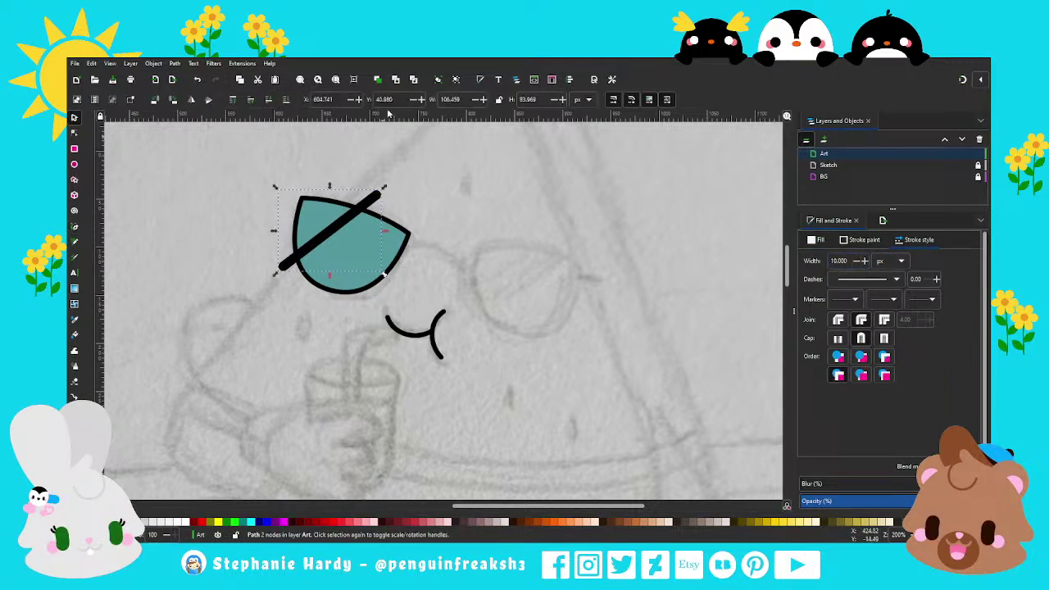
key("ctrl+d")
left_click_drag(379, 189, 388, 204)
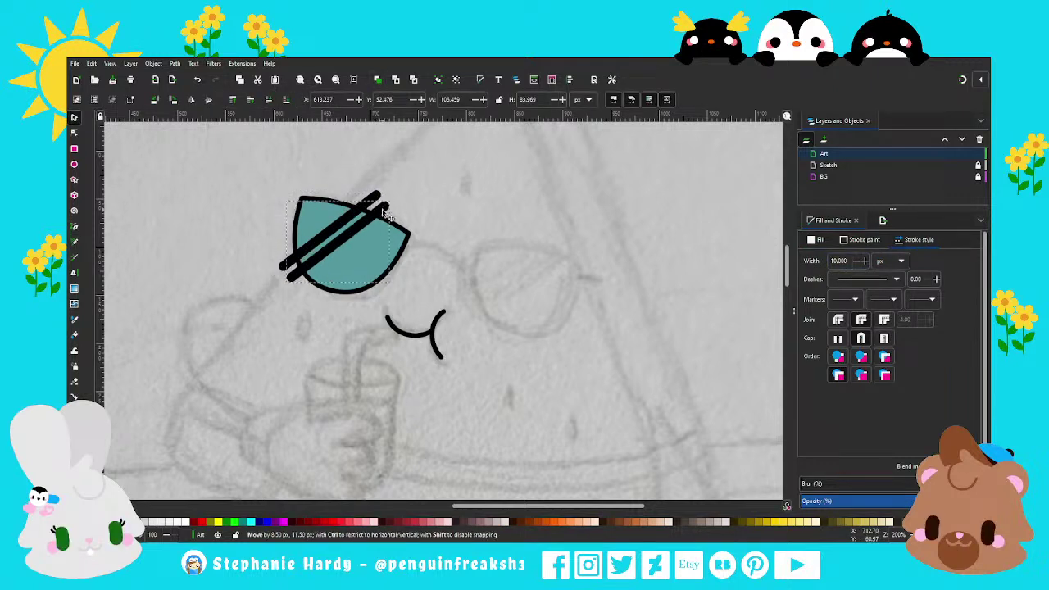
Widen the upper stripe to 15 px while the lower stays at 10 px.
left_click(388, 204)
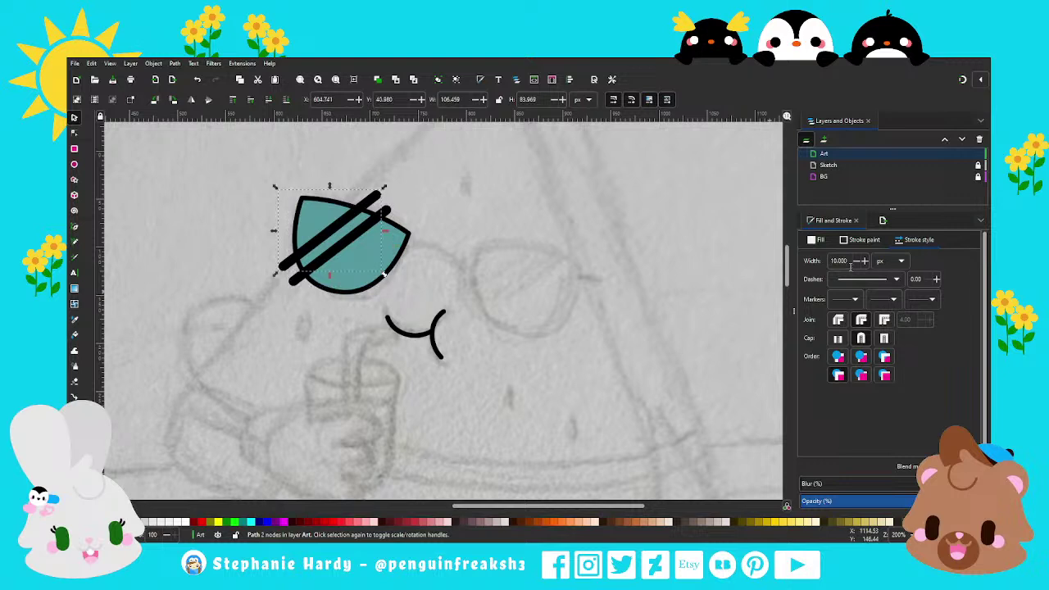
type("20")
key("Return")
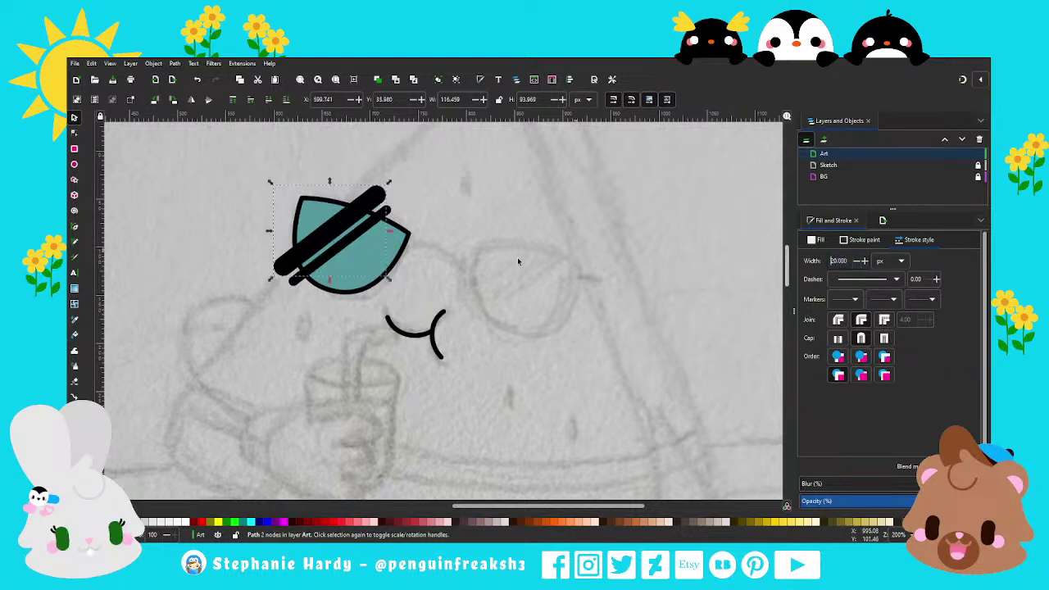
left_click(399, 217)
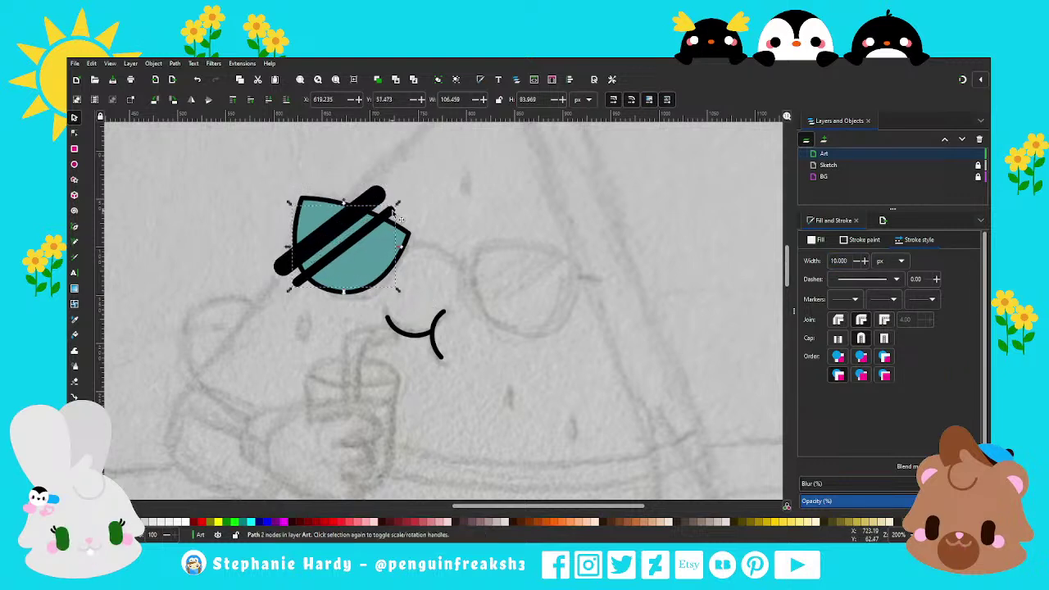
left_click(373, 199)
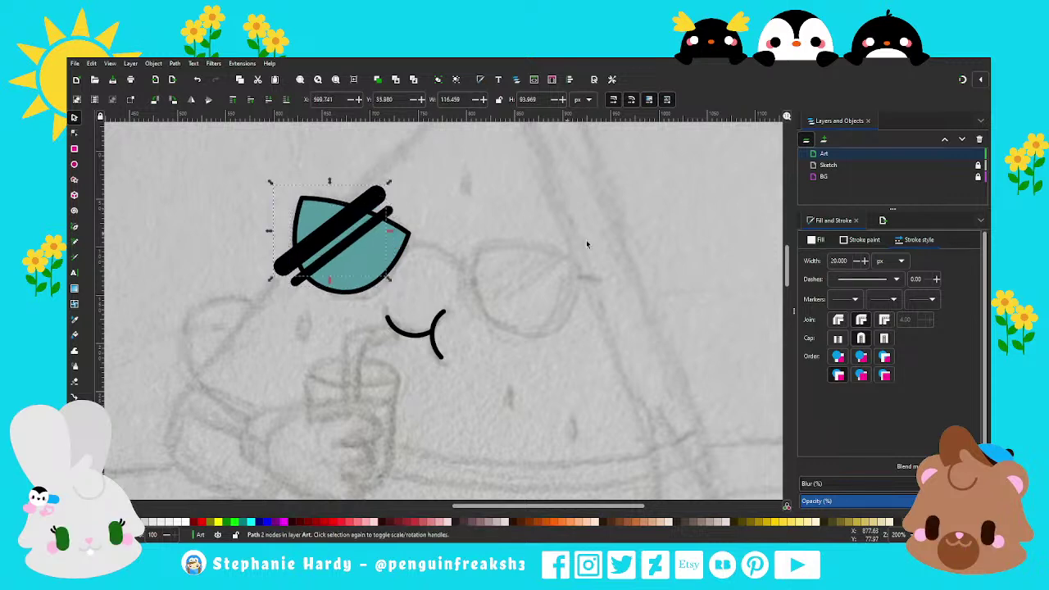
type("15")
key("Return")
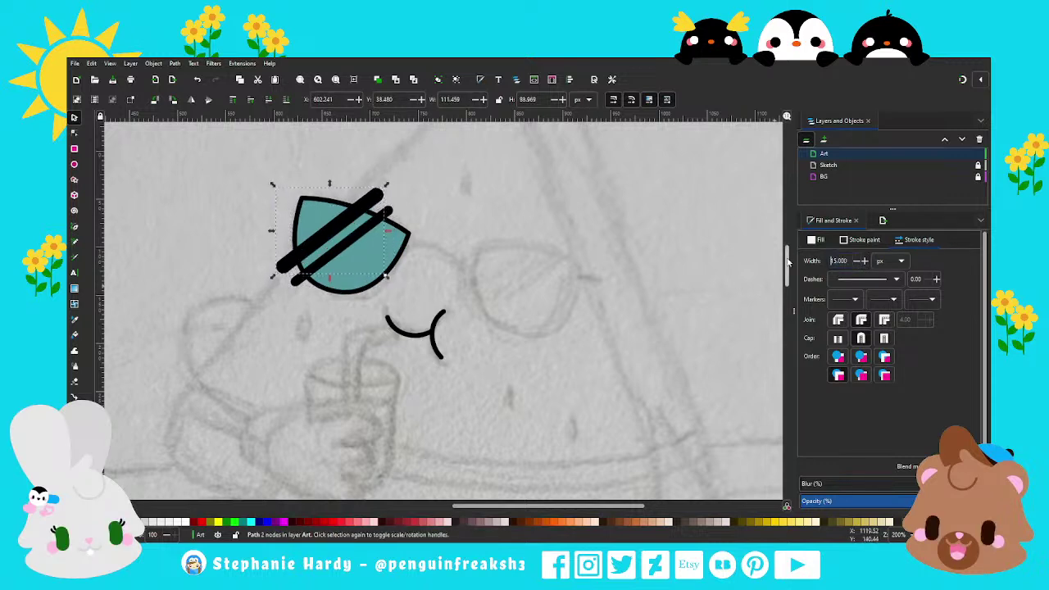
left_click(397, 216, "shift")
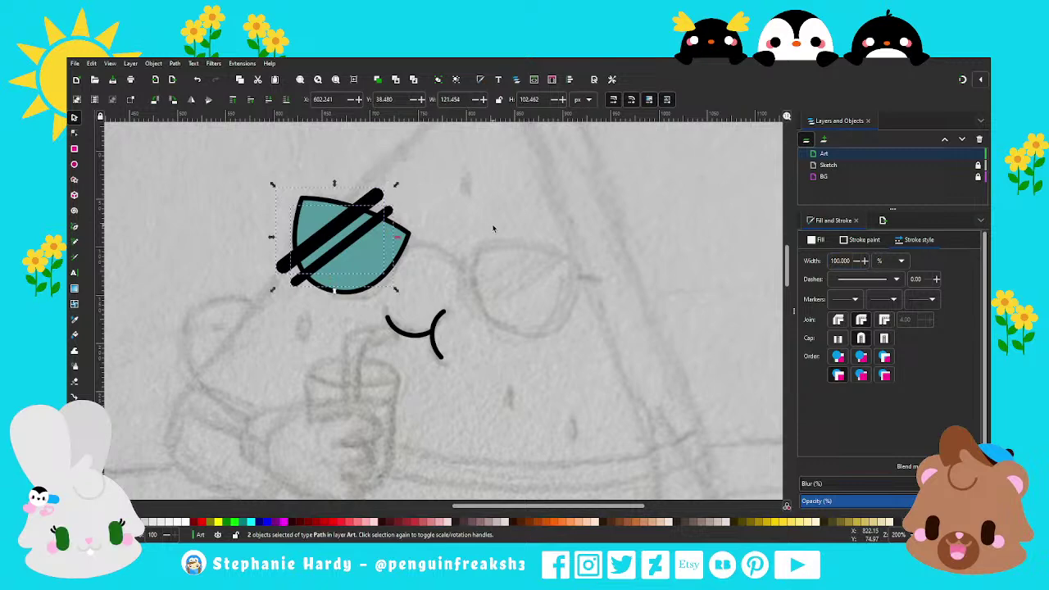
Colour both diagonal stripes near-white.
scroll(493, 228, "down", 2)
left_click(860, 240)
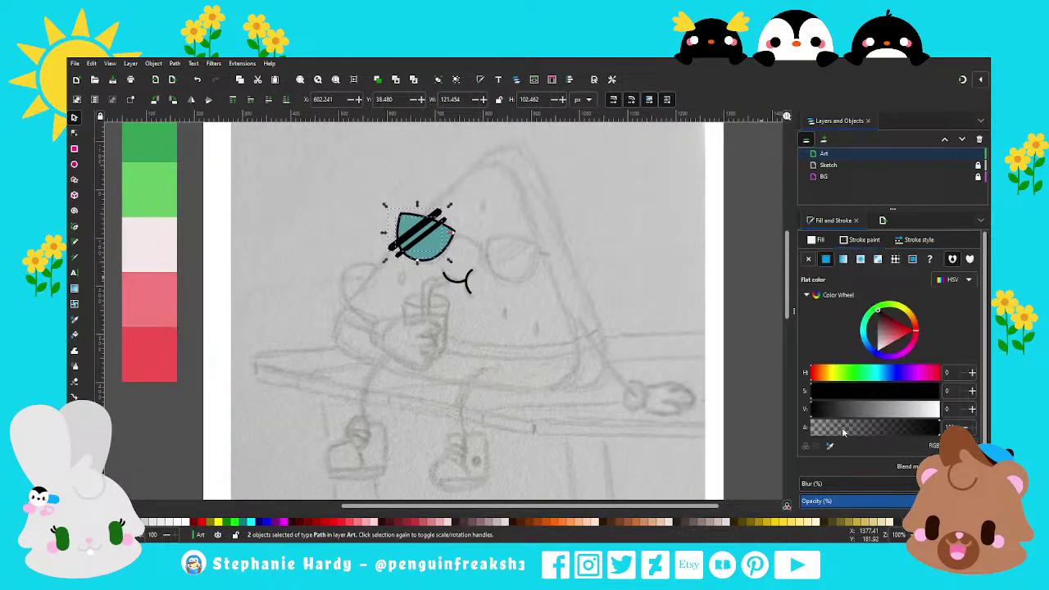
key("d")
left_click(172, 248, "shift")
key("d")
scroll(461, 242, "up", 1)
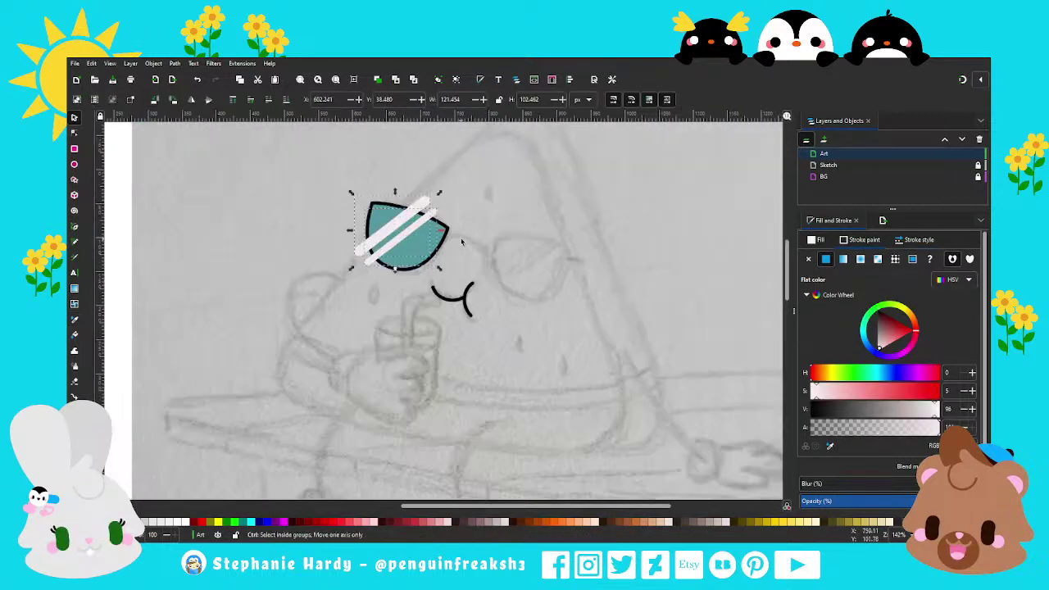
scroll(461, 242, "up", 1)
Clip the stripes to a copy of the lens shape so they stay inside it.
left_click(412, 243)
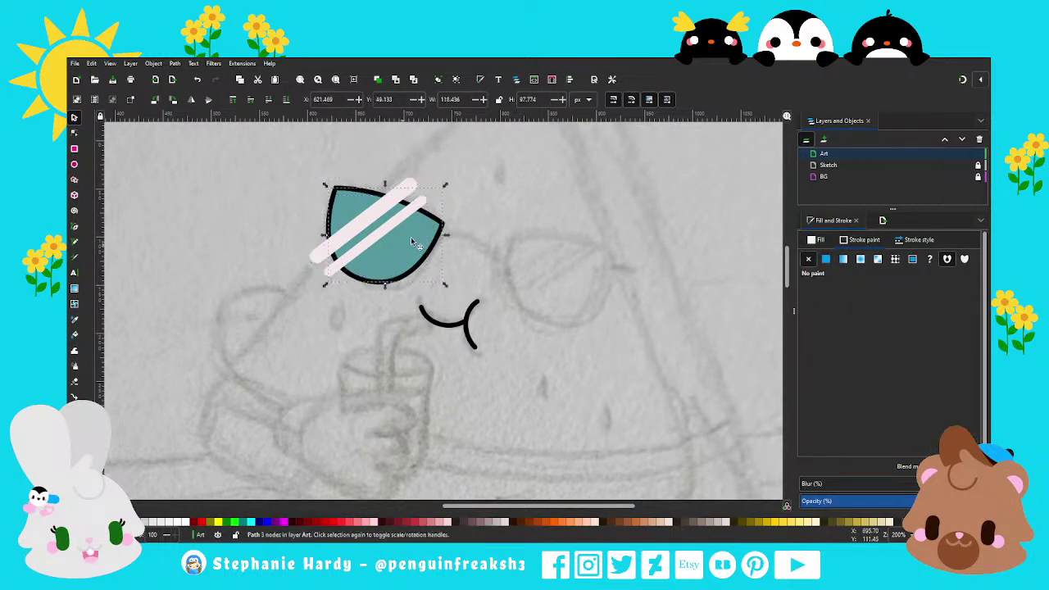
left_click(412, 189, "shift")
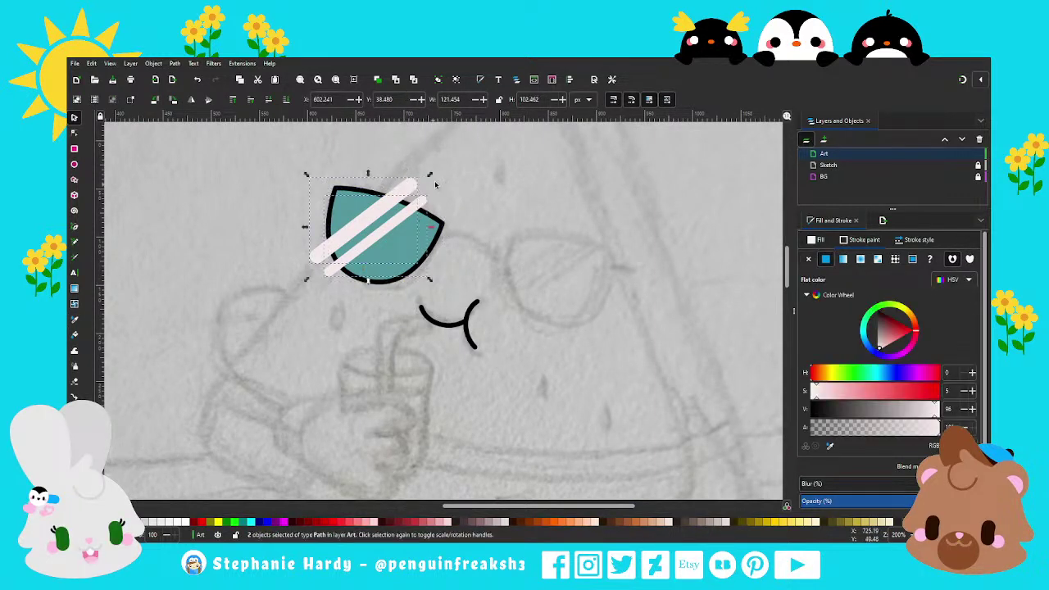
key("Tab")
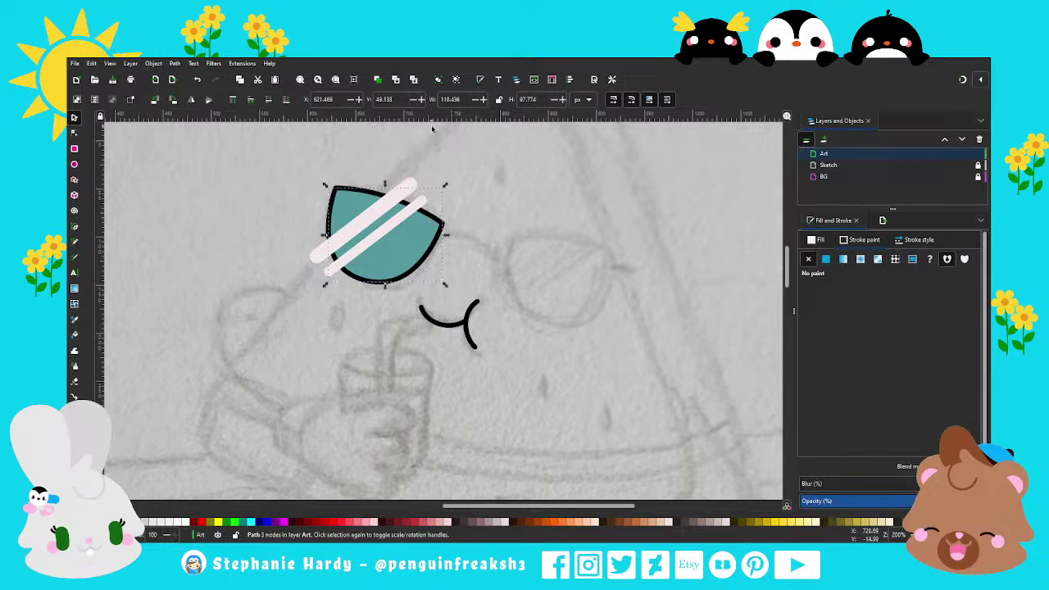
left_click(414, 80)
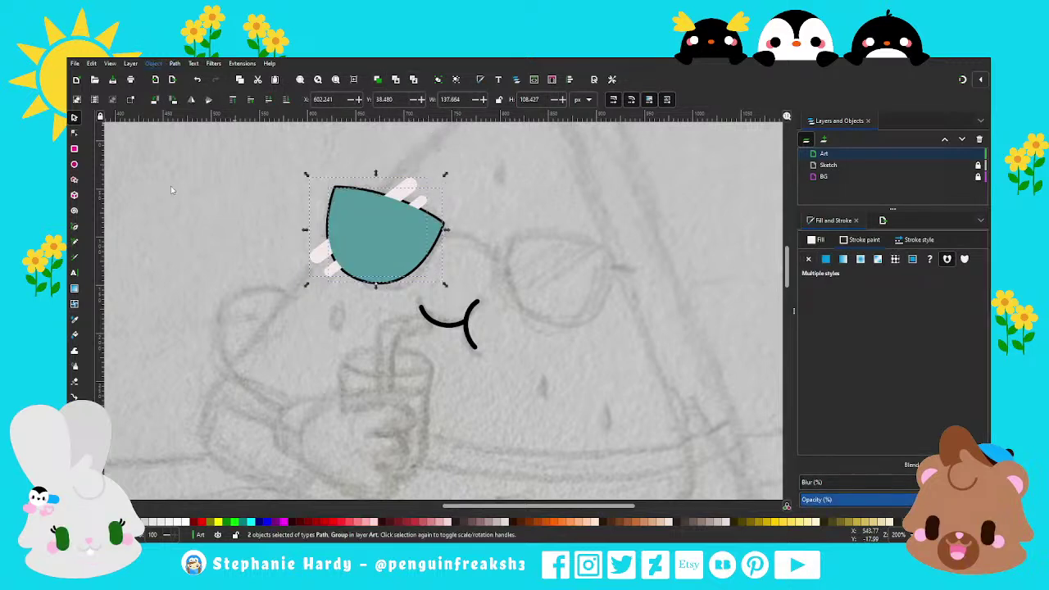
left_click(474, 251)
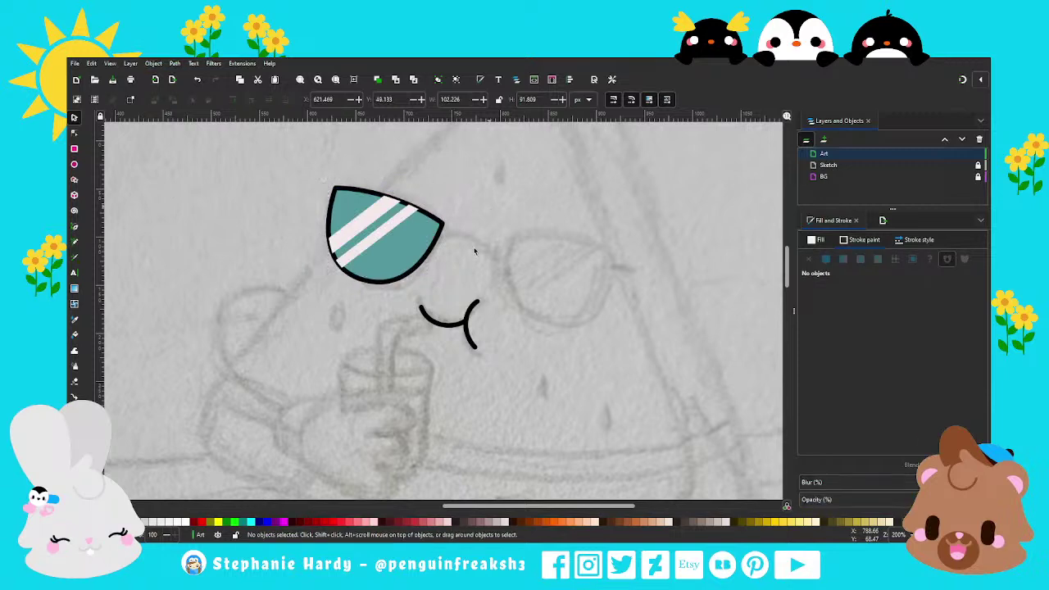
left_click(440, 219)
Duplicate the striped teal lens onto the right eye, then deselect and check placement.
left_click(235, 188)
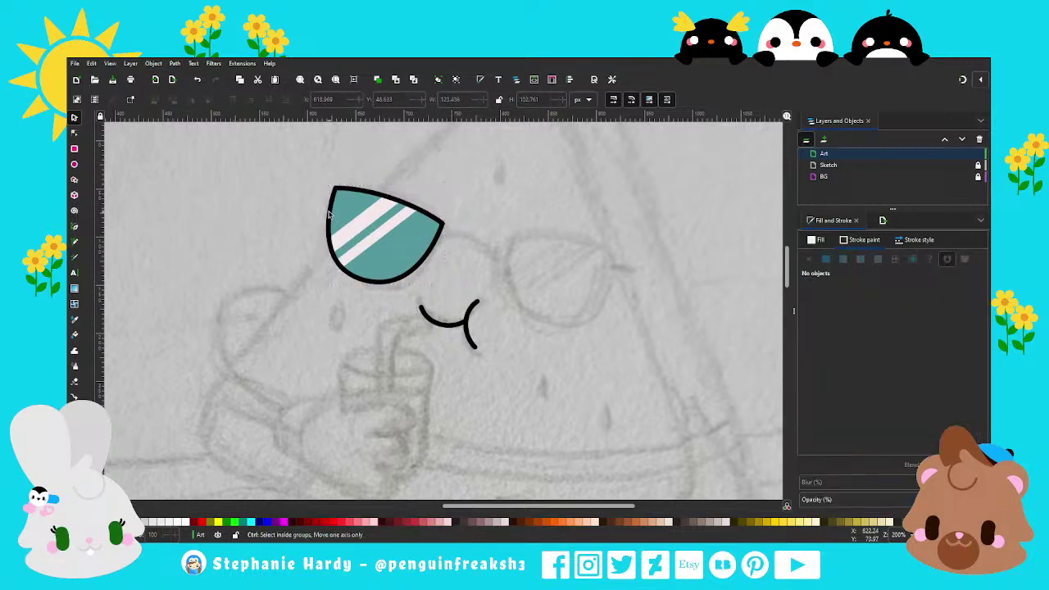
scroll(340, 210, "down", 2)
scroll(481, 228, "down", 1)
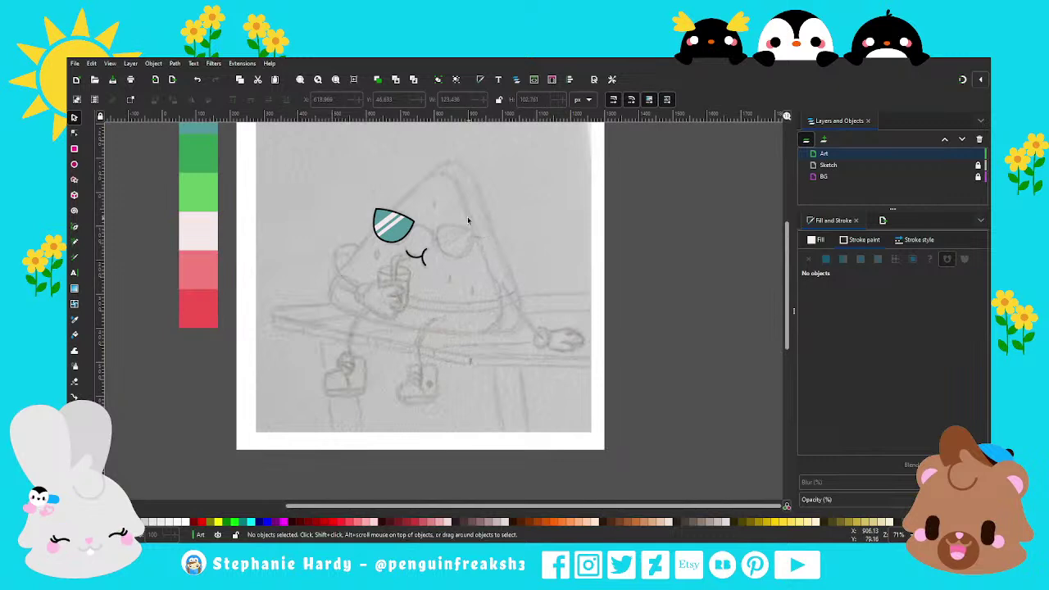
scroll(467, 216, "up", 1)
mouse_move(338, 185)
left_mouse_down()
mouse_move(411, 259)
mouse_move(486, 264)
left_mouse_up()
left_click(378, 80)
left_click(464, 215)
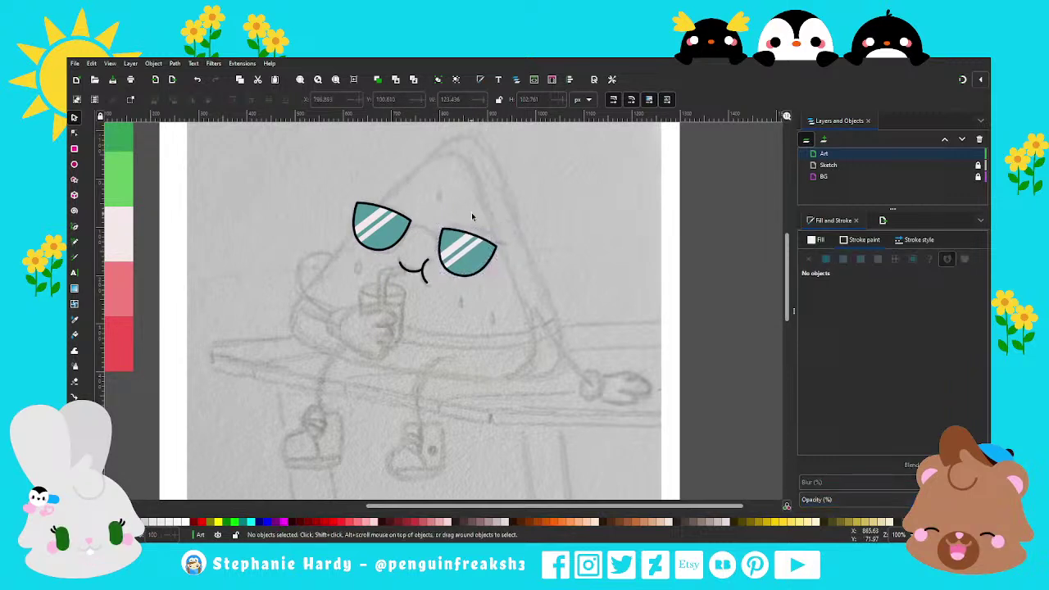
scroll(464, 216, "down", 1)
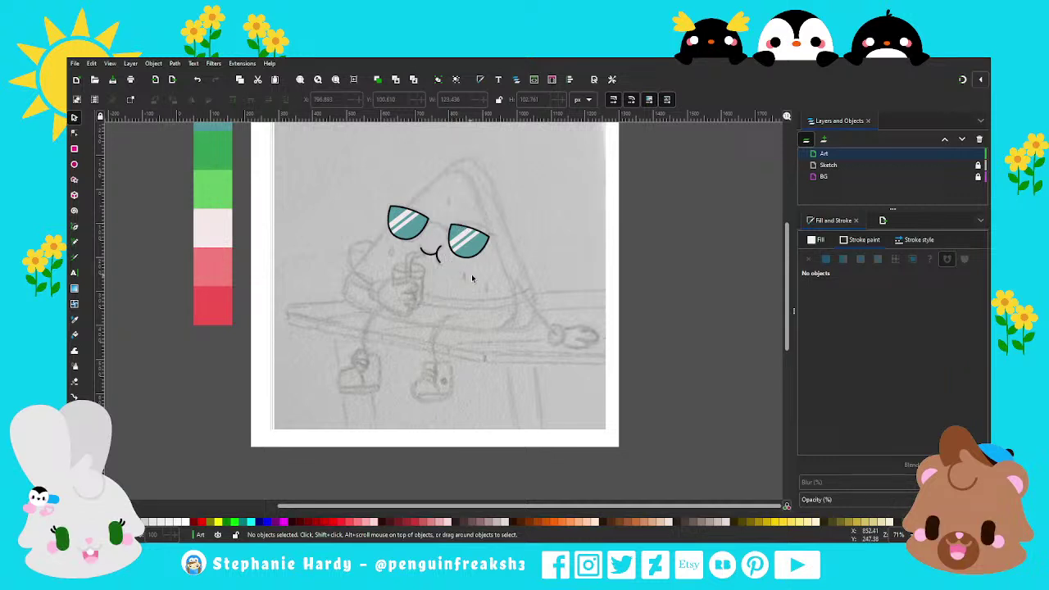
scroll(457, 208, "up", 1, "ctrl")
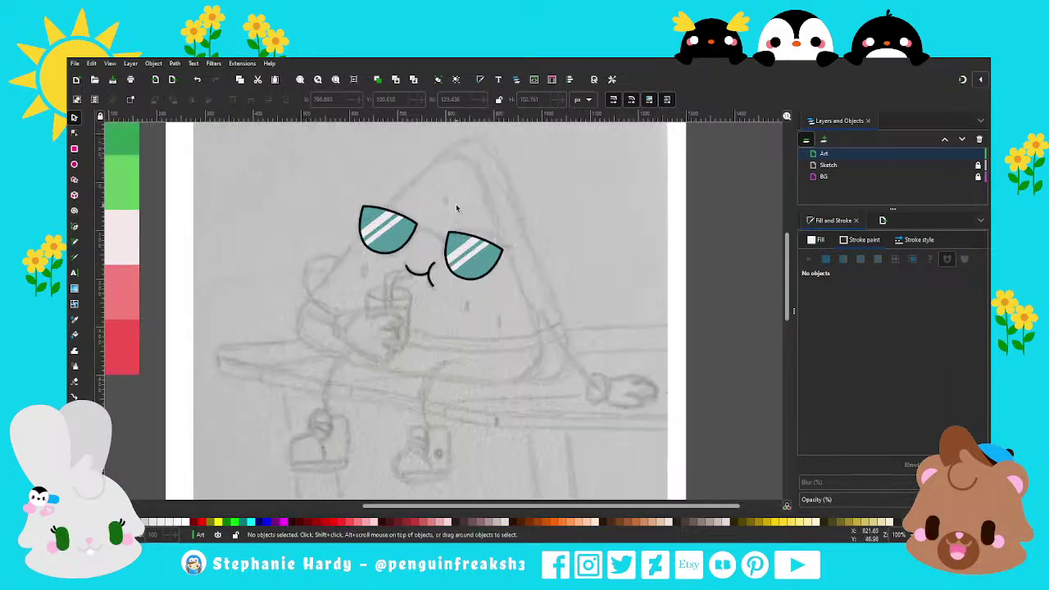
scroll(436, 235, "up", 1, "ctrl")
scroll(431, 352, "up", 1)
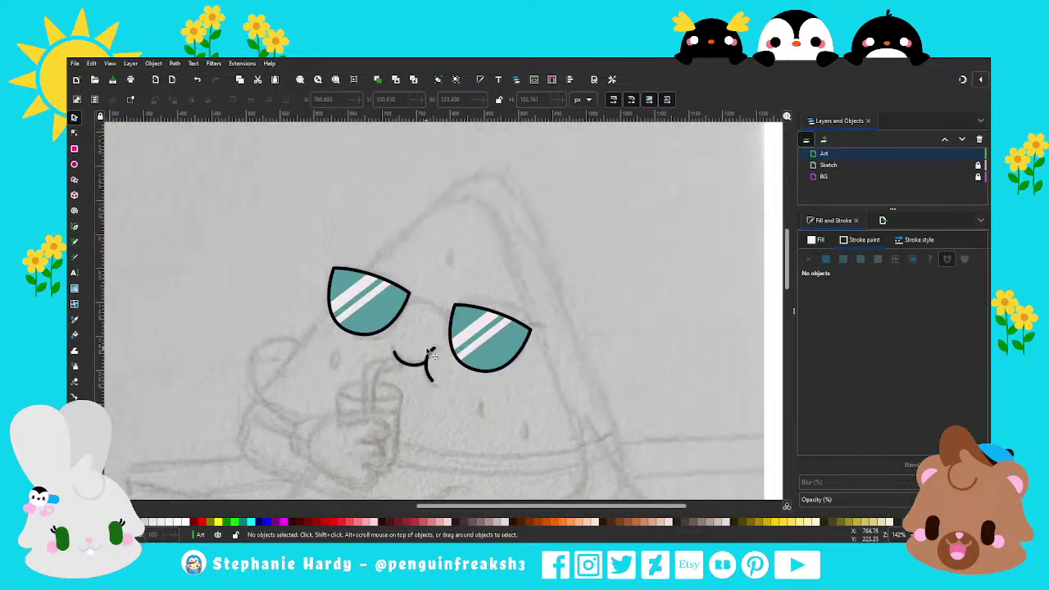
scroll(430, 352, "down", 2)
Duplicate the mouth curve, then move and rotate the copy between the lenses.
left_click(431, 279)
scroll(431, 270, "up", 1, "ctrl")
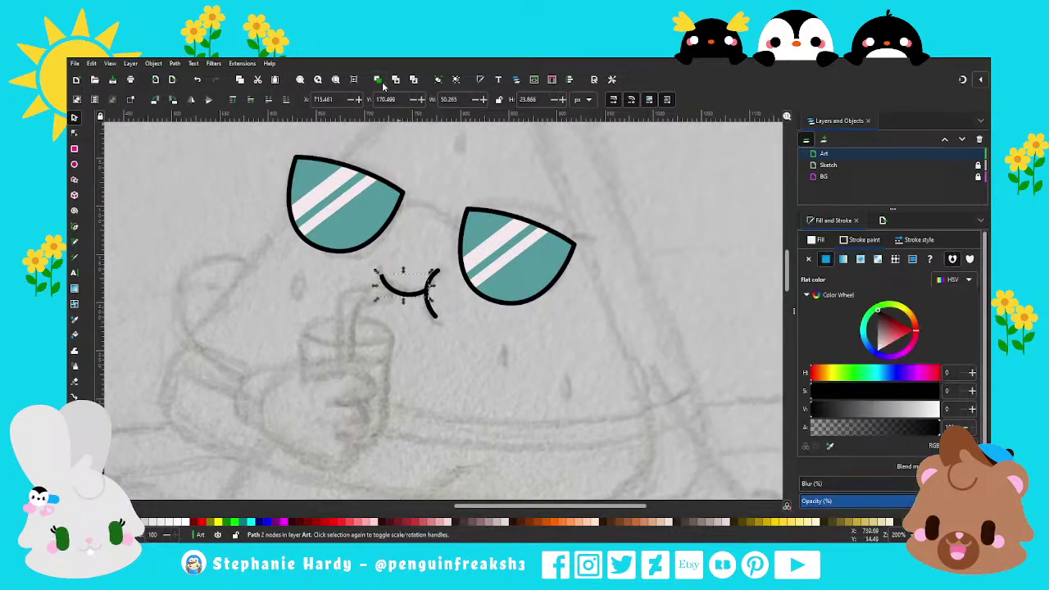
key("ctrl+d")
mouse_move(412, 298)
left_mouse_down()
mouse_move(440, 228)
mouse_move(464, 218)
mouse_move(391, 213)
left_mouse_up()
left_click(431, 220)
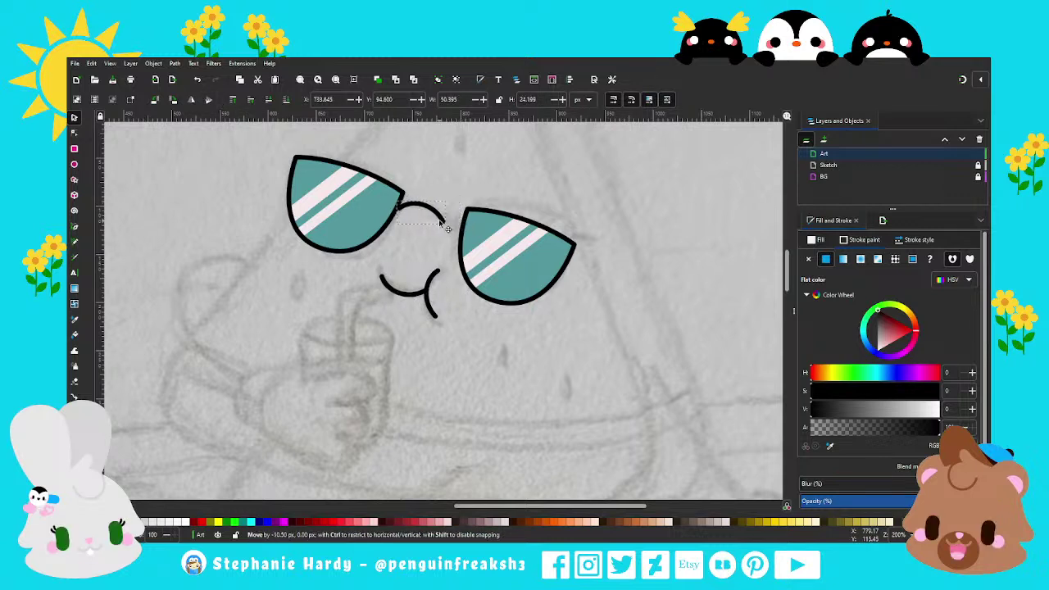
Drag the copy's nodes so its right end meets the right lens and it arcs nicely.
key("n")
scroll(435, 193, "up", 2)
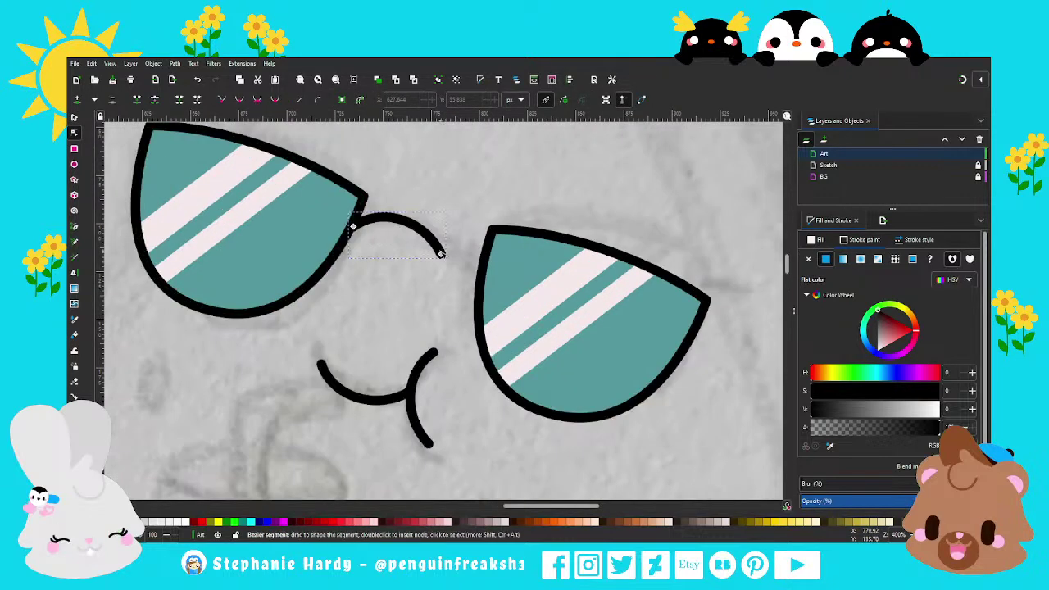
left_click_drag(447, 255, 485, 263)
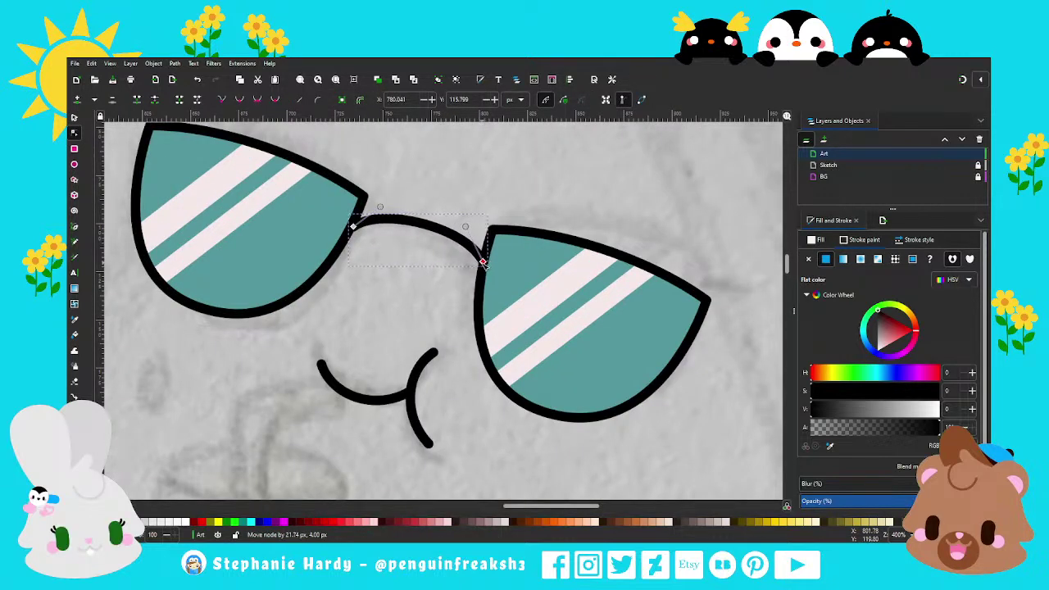
left_click_drag(379, 206, 391, 210)
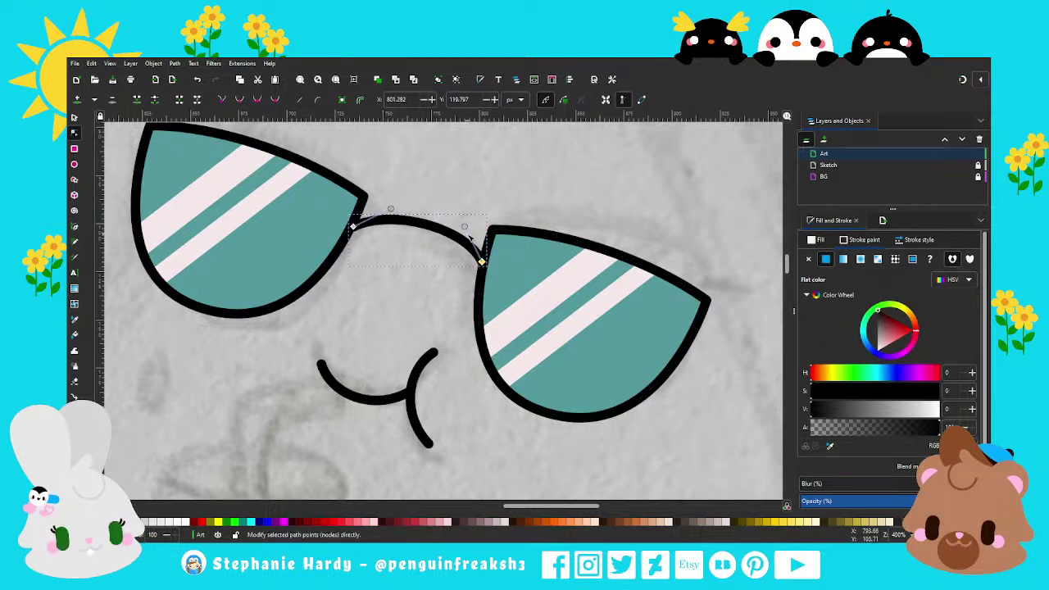
left_click_drag(464, 228, 463, 225)
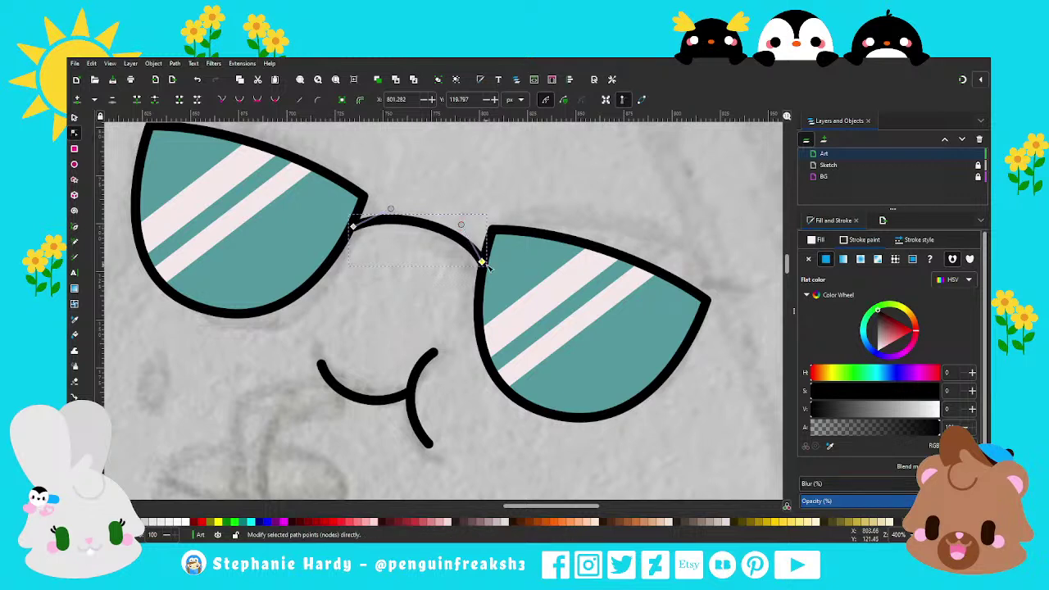
left_click_drag(484, 263, 484, 260)
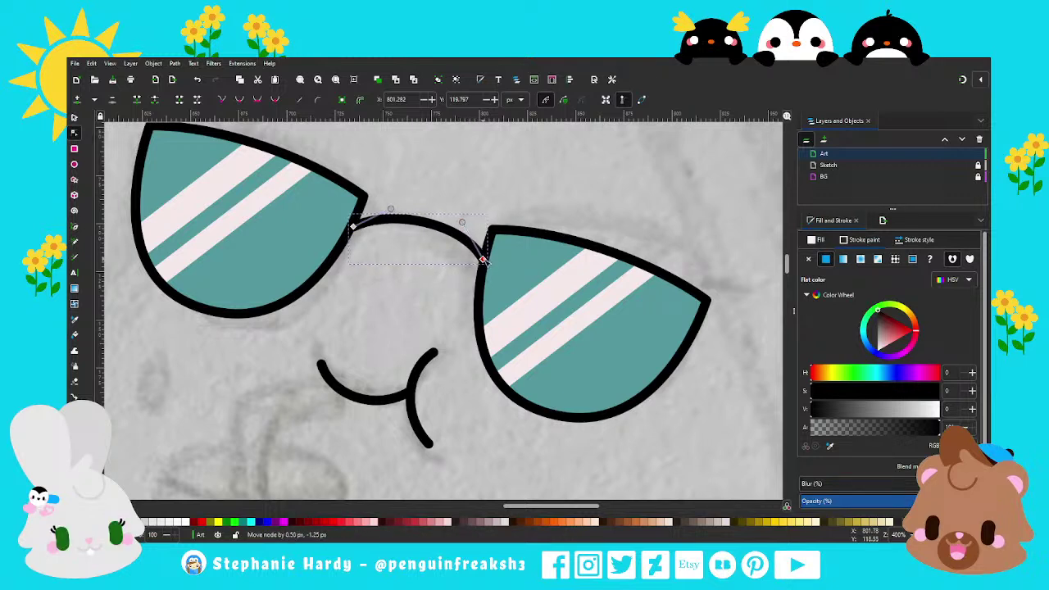
key("s")
left_click(467, 217)
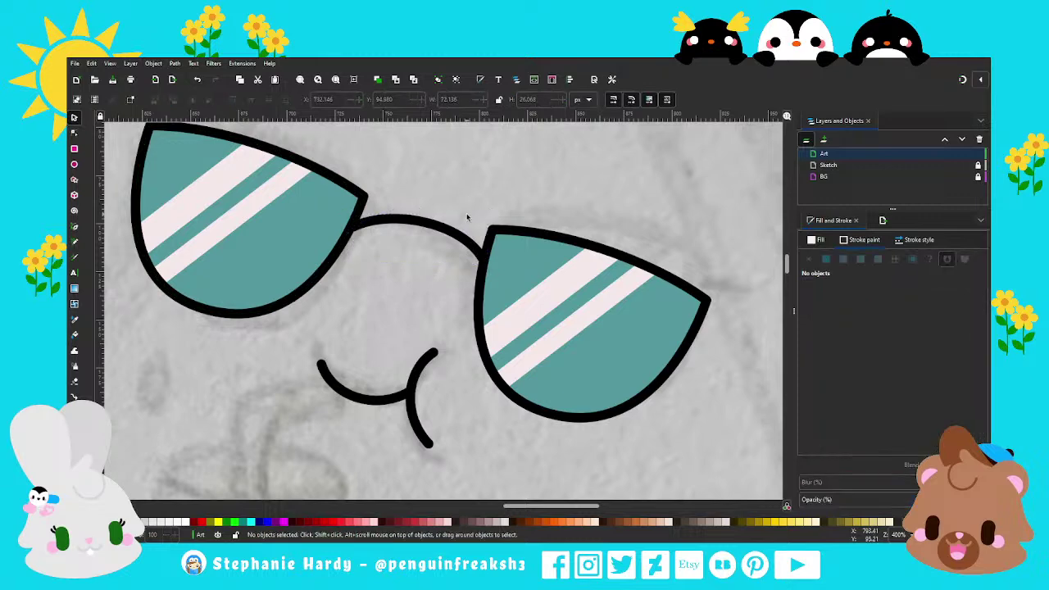
scroll(467, 217, "down", 1)
scroll(466, 218, "down", 1)
scroll(463, 219, "up", 1)
scroll(461, 219, "up", 1)
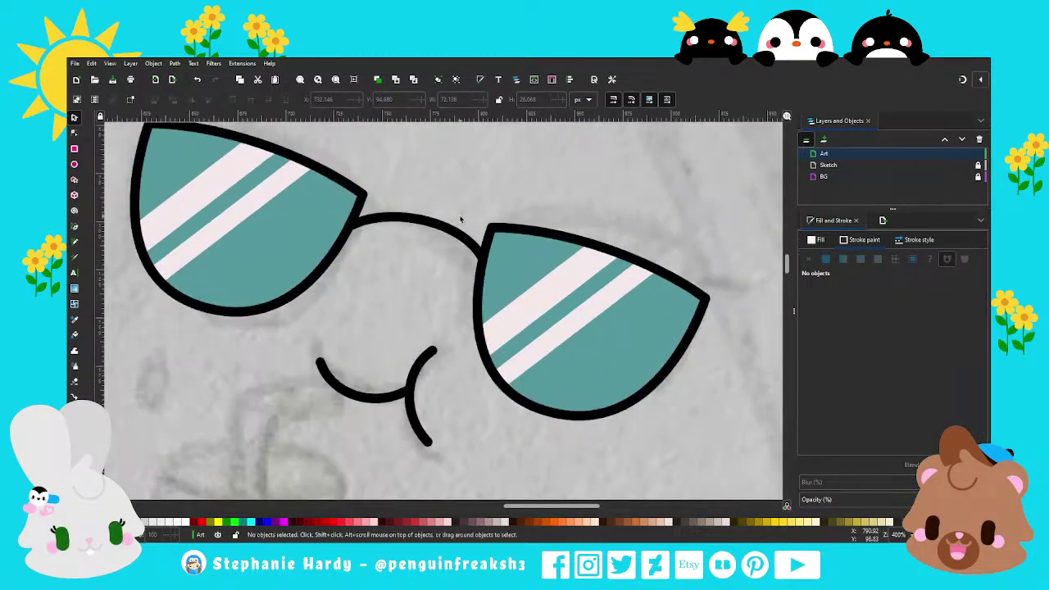
Refine the bridge's left end and curve so it meets the left lens.
left_click(75, 134)
left_click(358, 222)
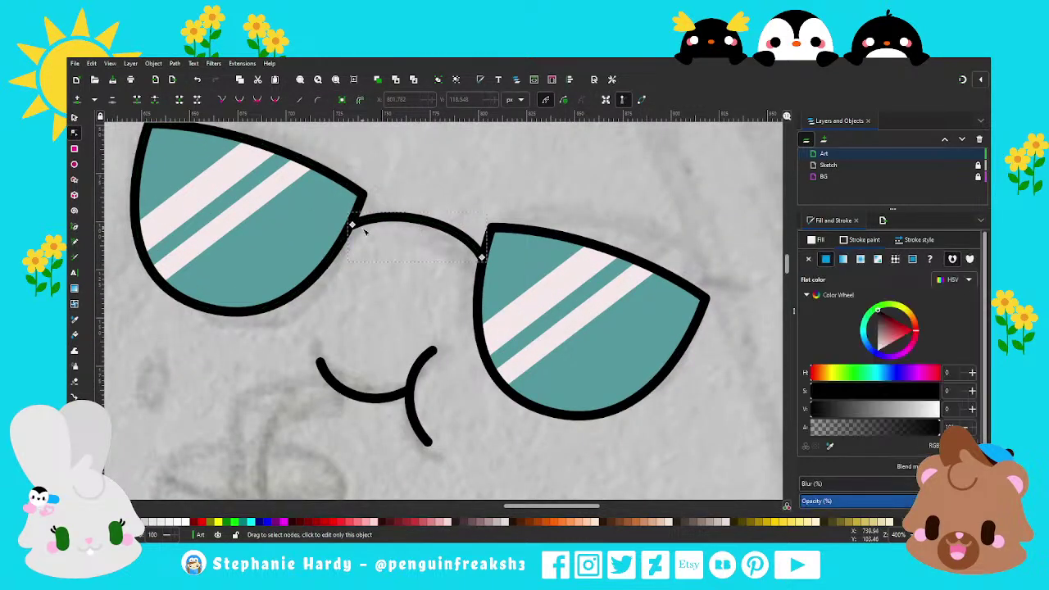
left_click_drag(352, 225, 350, 223)
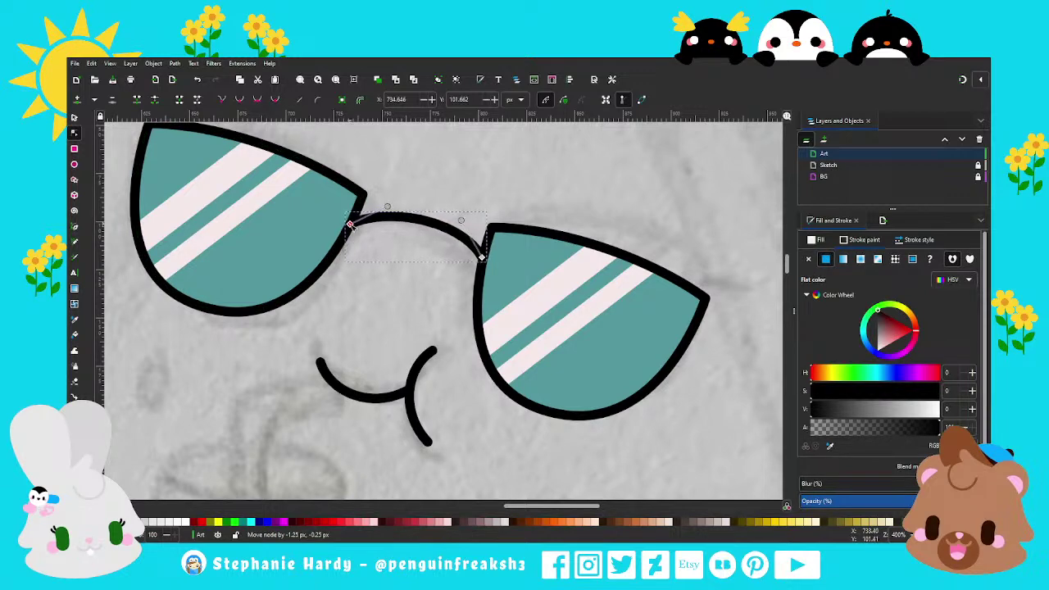
left_click_drag(461, 219, 455, 221)
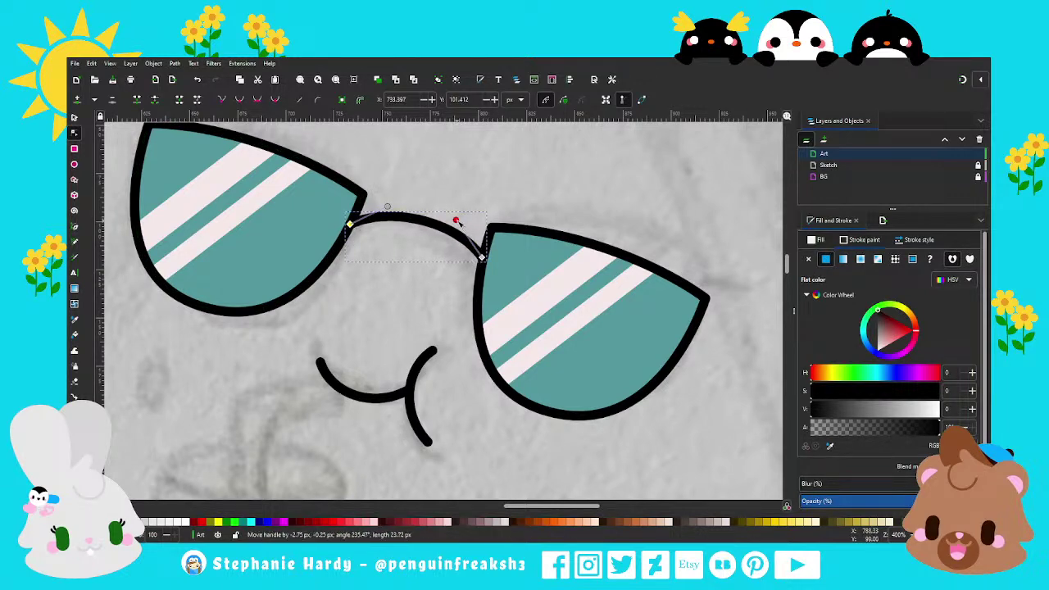
scroll(457, 221, "down", 1)
scroll(456, 221, "down", 1)
Select the glasses and mouth and rotate them slightly so the glasses sit level.
key("s")
scroll(309, 205, "down", 2)
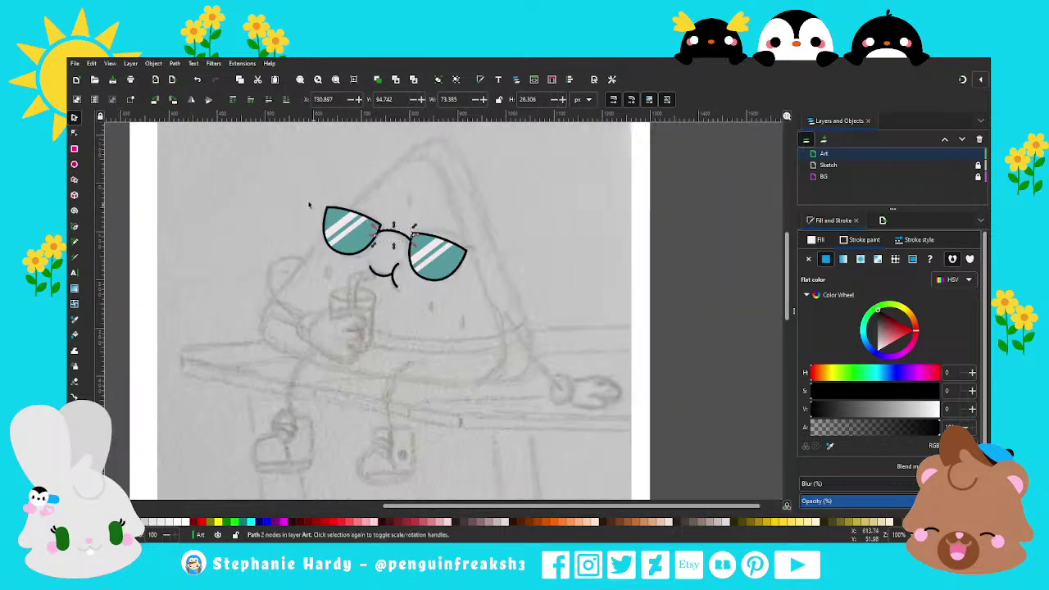
mouse_move(300, 188)
left_mouse_down()
mouse_move(482, 292)
mouse_move(558, 238)
left_mouse_up()
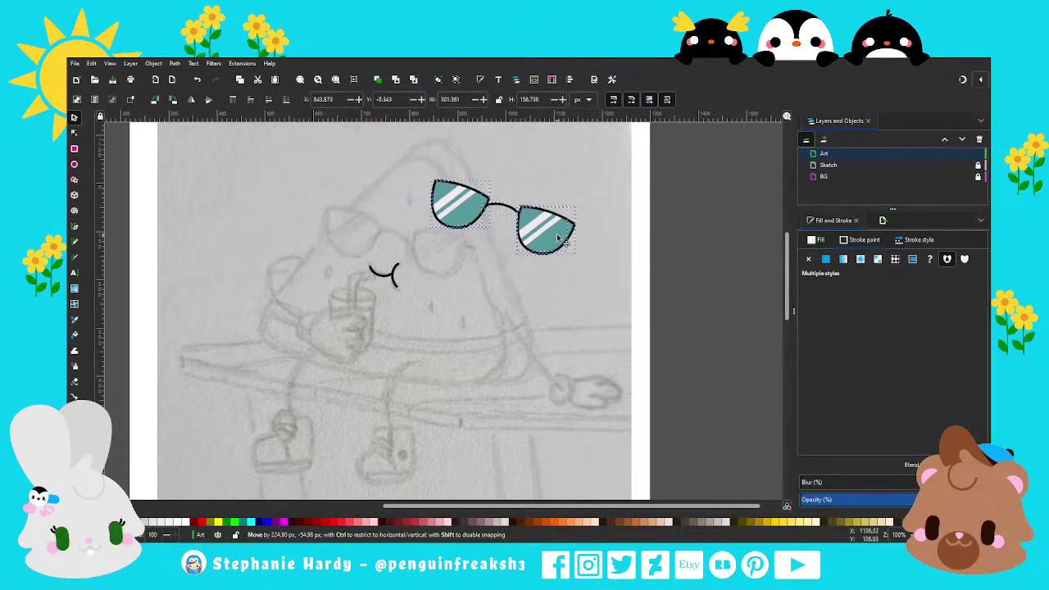
left_click(558, 238)
left_click_drag(583, 174, 574, 155)
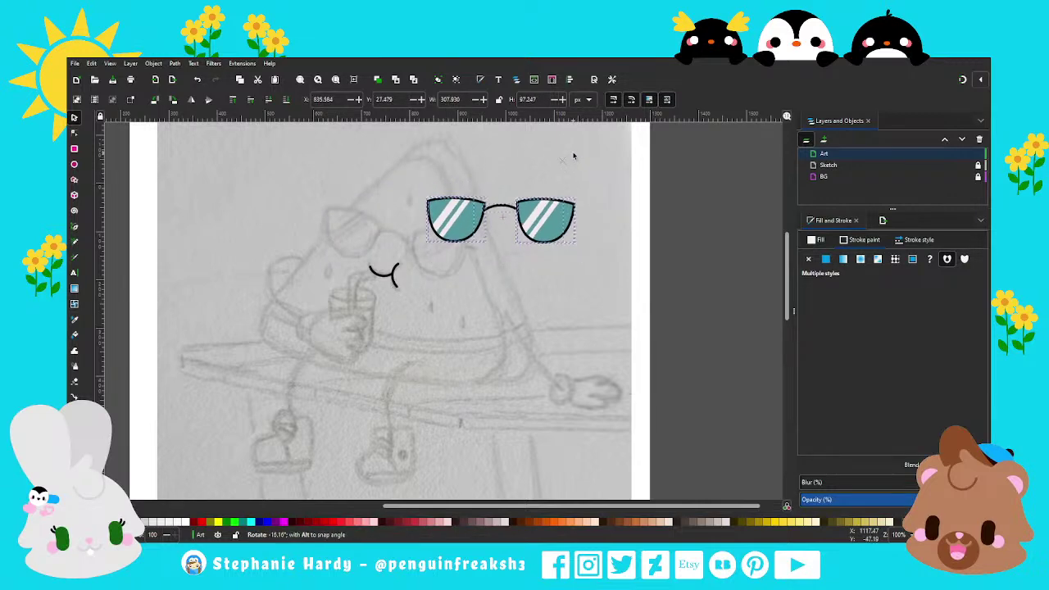
scroll(574, 155, "up", 1, "ctrl")
scroll(574, 155, "up", 1, "ctrl")
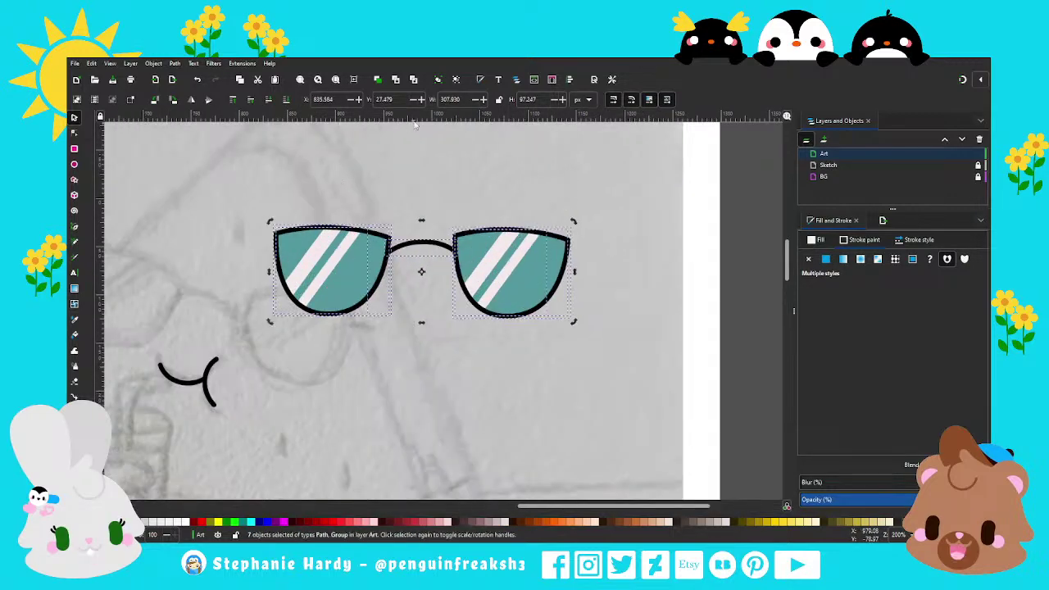
Line up a horizontal guide along the lens tops, fine-tuning the glasses' tilt.
left_click_drag(416, 116, 432, 229)
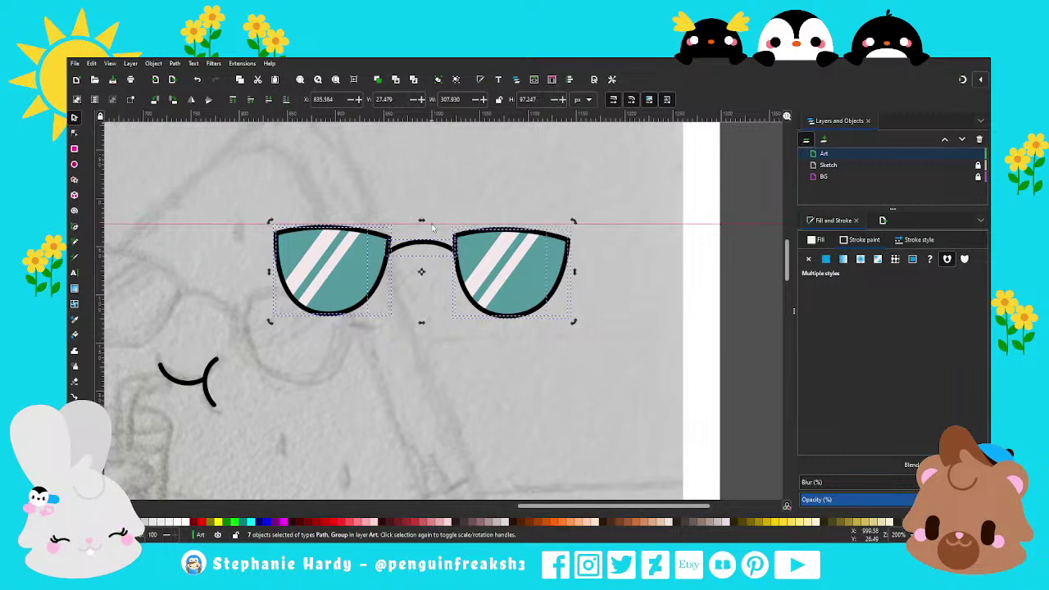
left_click_drag(573, 221, 575, 223)
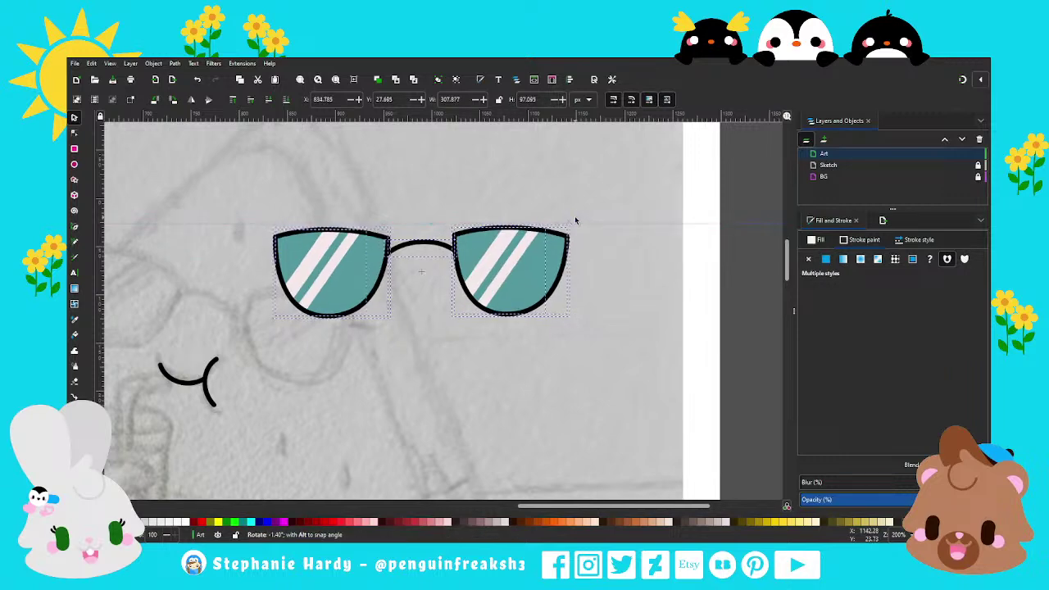
left_click(434, 295)
scroll(421, 263, "up", 1)
scroll(421, 263, "up", 1)
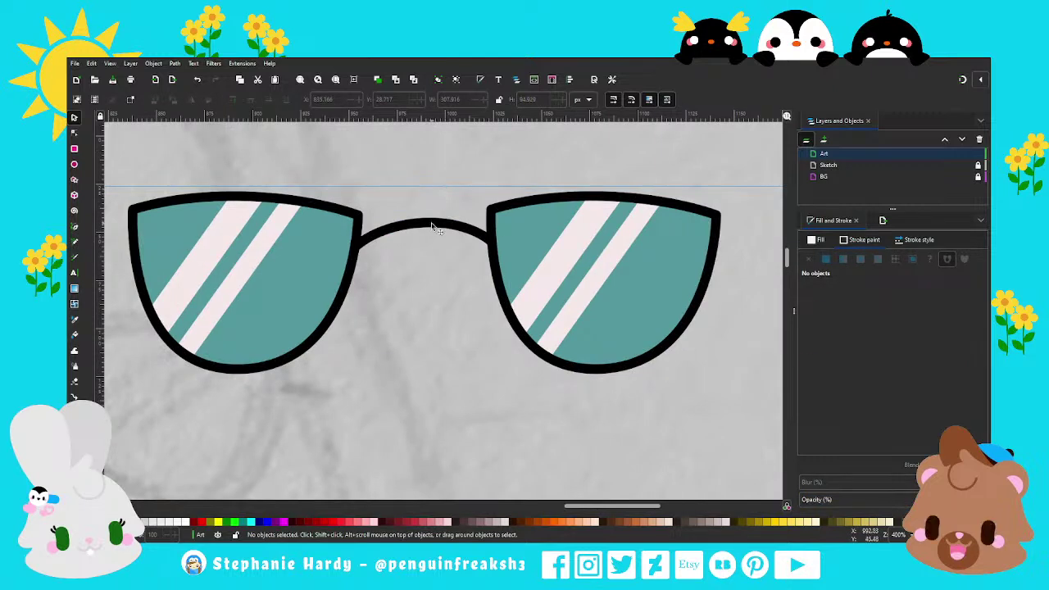
left_click(433, 227)
mouse_move(445, 187)
left_mouse_down()
mouse_move(443, 214)
mouse_move(444, 189)
left_mouse_up()
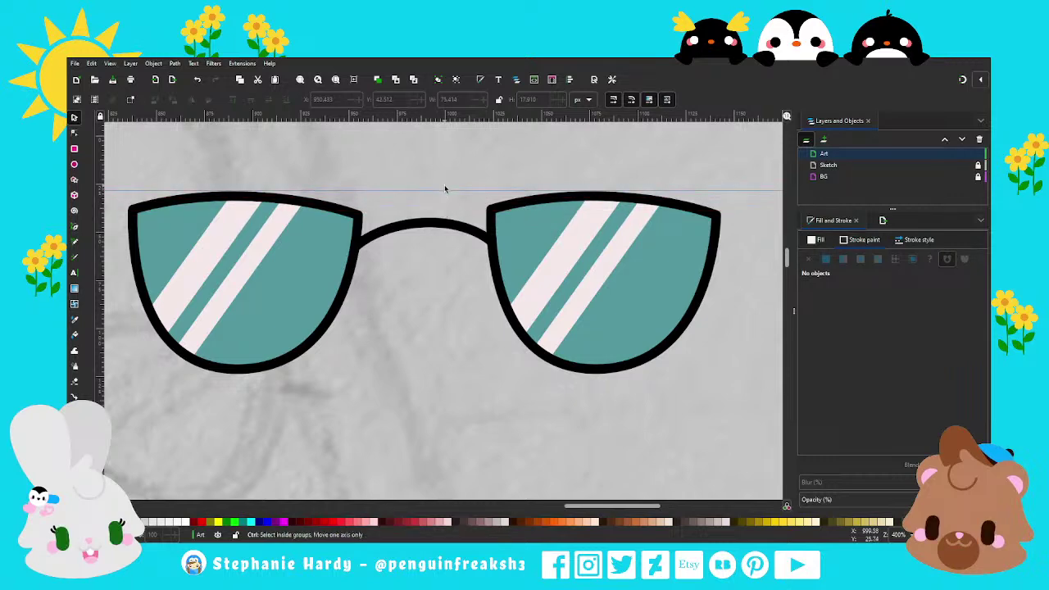
scroll(445, 190, "down", 2, "ctrl")
left_click_drag(600, 321, 459, 167)
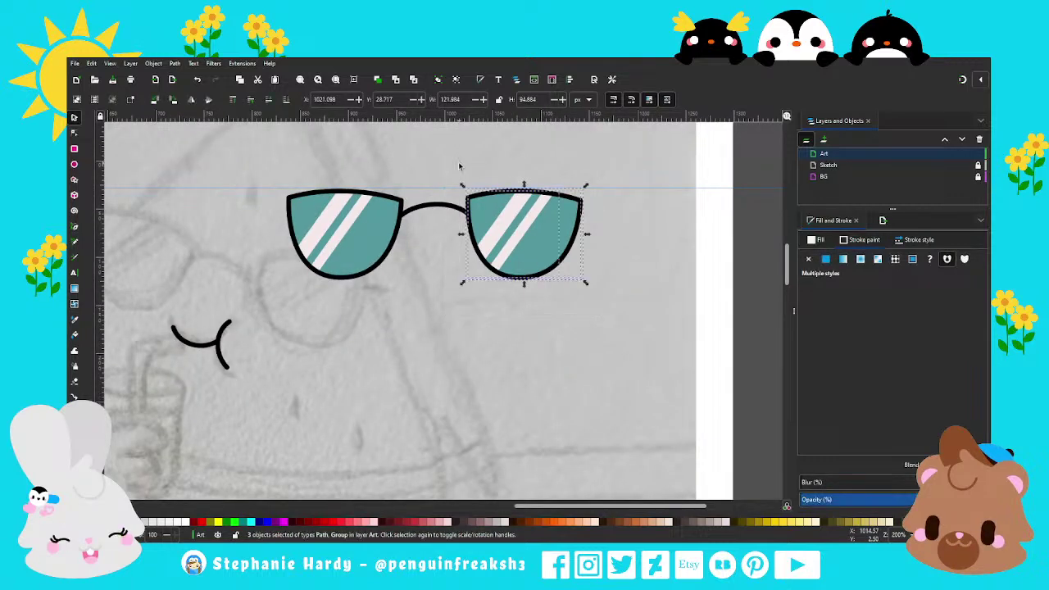
Replace the right lens with a duplicate of the left lens and reconnect the bridge to it.
key("Delete")
left_click_drag(415, 325, 259, 143)
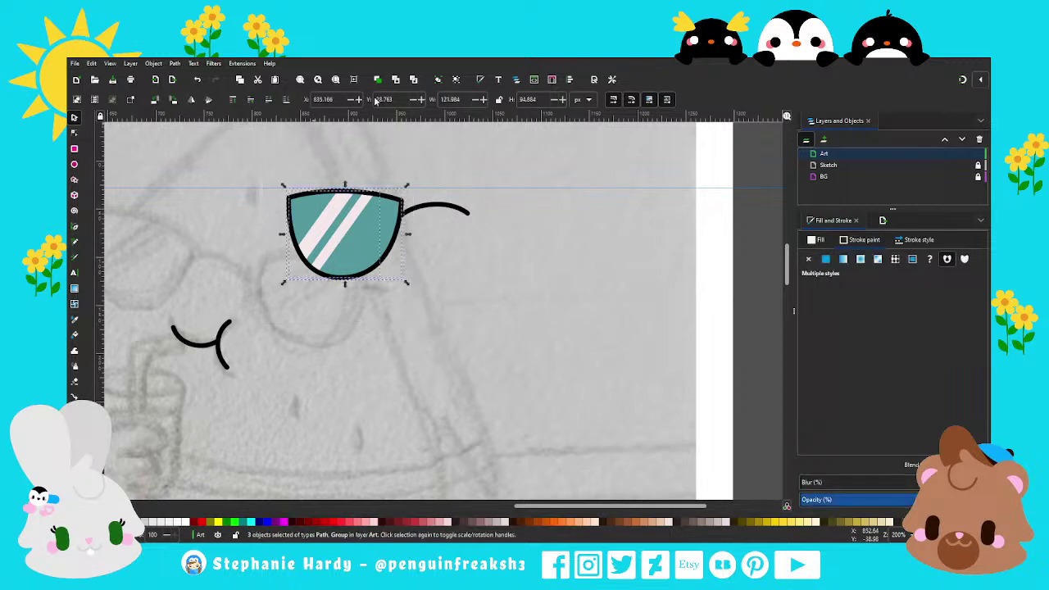
key("ctrl+d")
left_click_drag(342, 217, 529, 220)
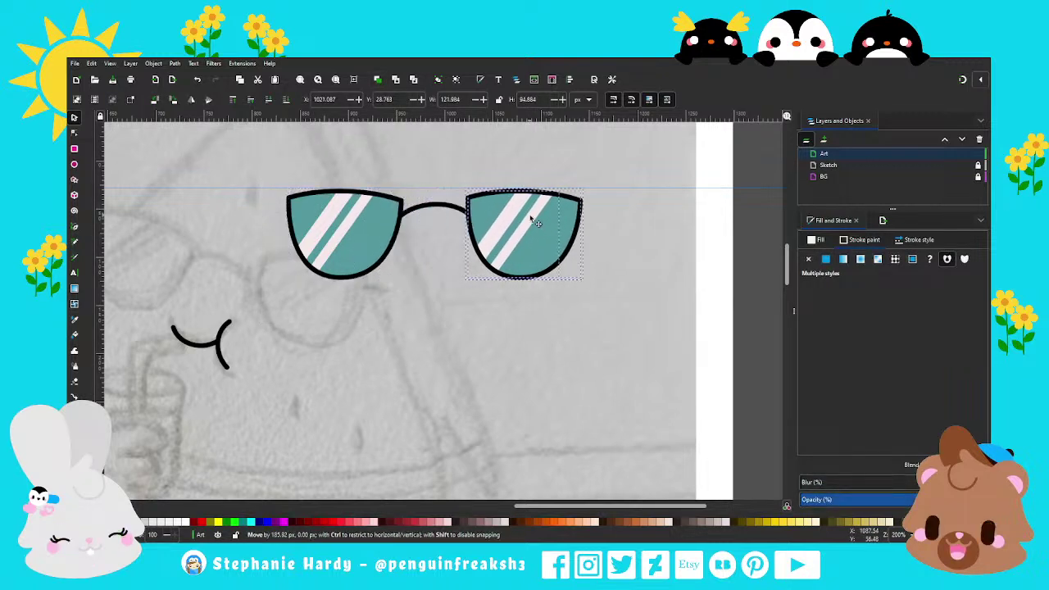
scroll(440, 201, "up", 2)
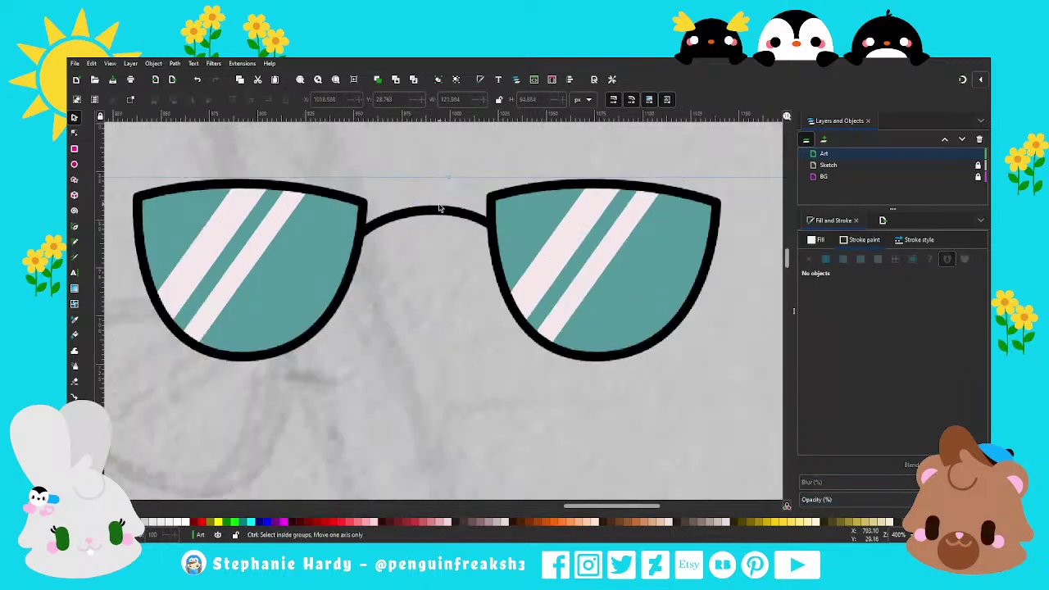
left_click(391, 238)
key("n")
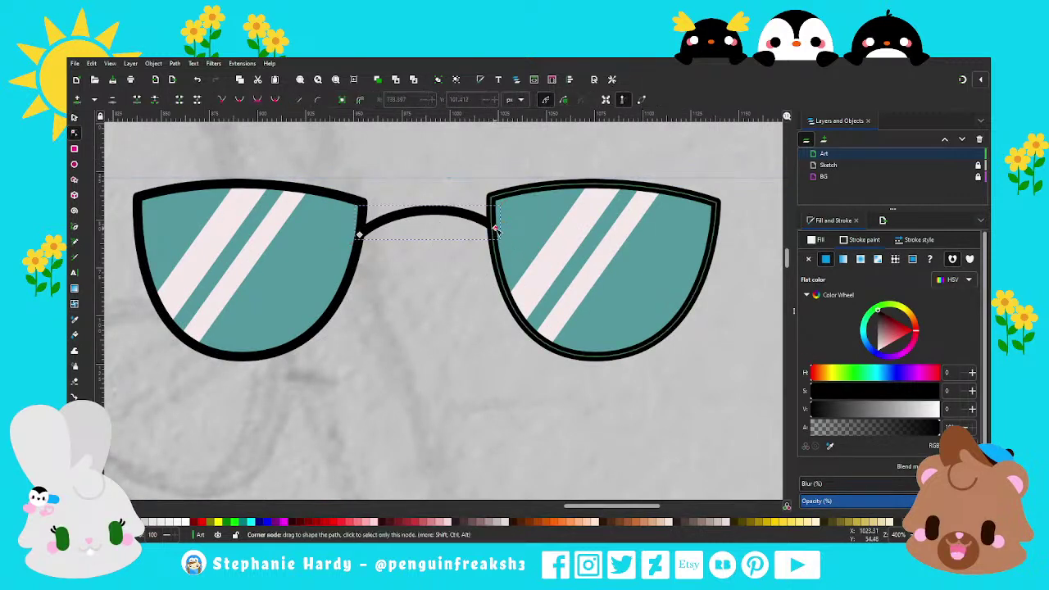
left_click_drag(495, 229, 466, 208)
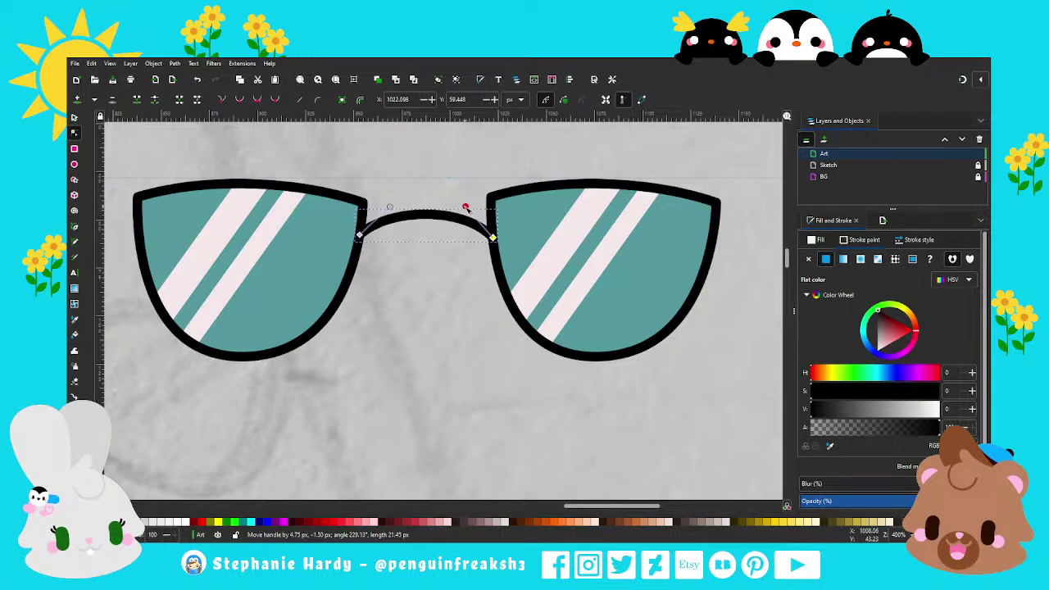
scroll(430, 266, "down", 2)
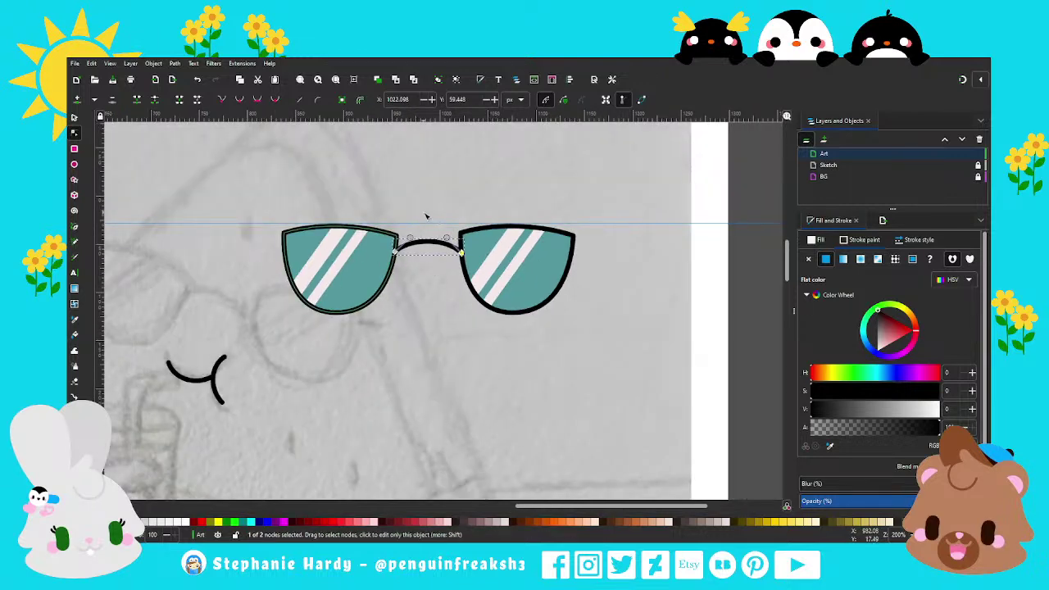
Move the whole sunglasses onto the watermelon's face and tilt them about 12° clockwise.
key("s")
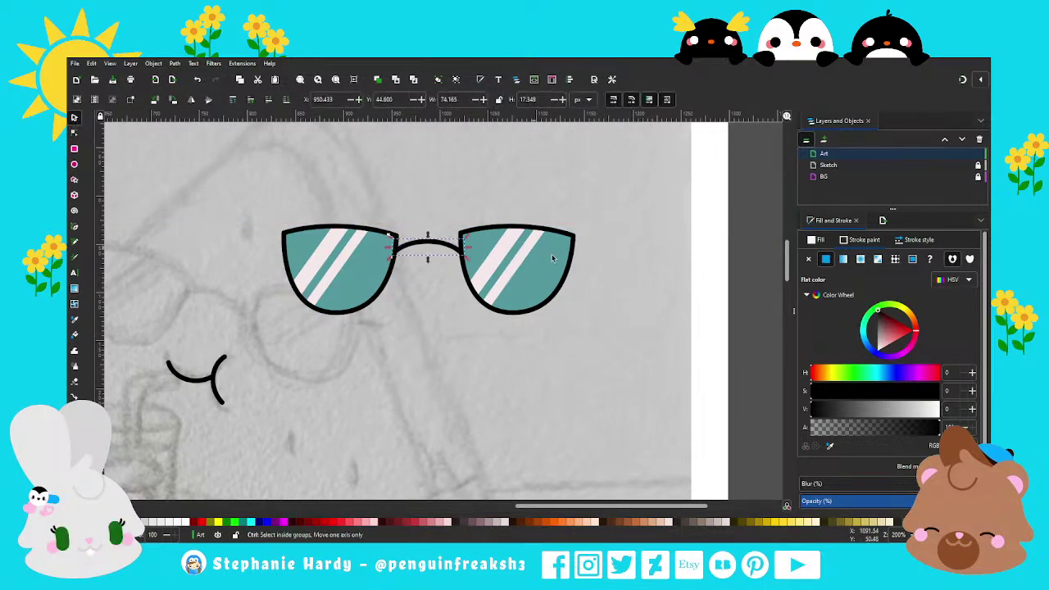
scroll(557, 271, "down", 2)
left_click_drag(583, 305, 406, 213)
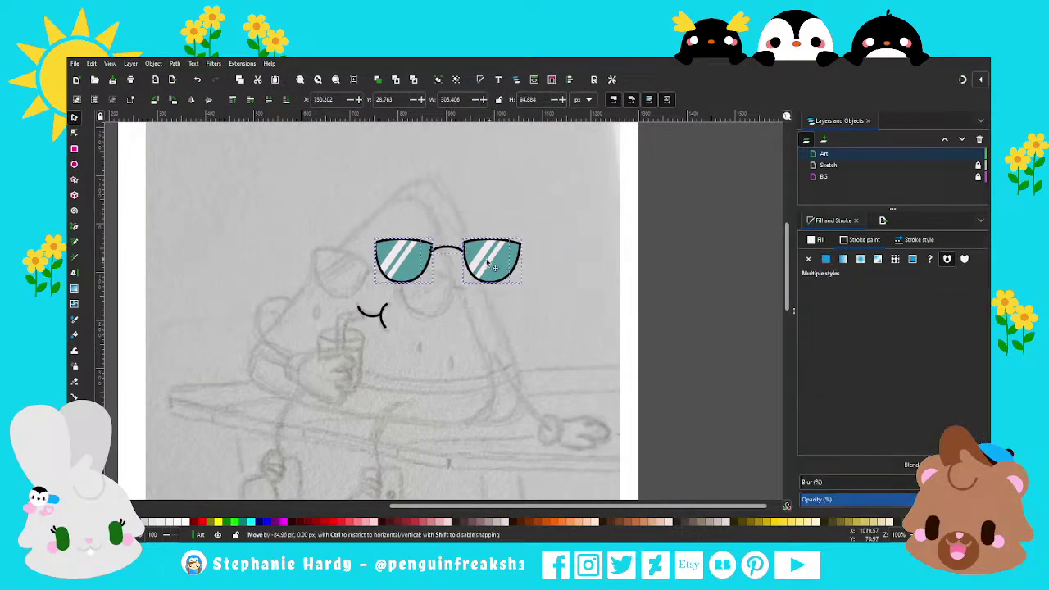
mouse_move(547, 261)
left_mouse_down()
mouse_move(432, 279)
mouse_move(458, 267)
mouse_move(435, 302)
left_mouse_up()
left_click(443, 277)
scroll(479, 232, "down", 1, "ctrl")
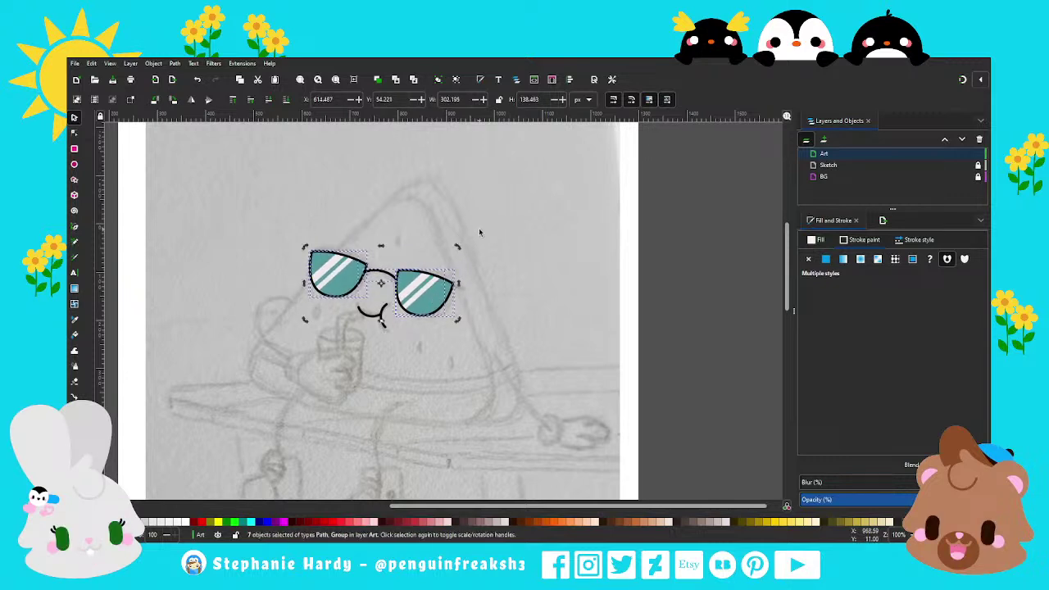
left_click(475, 215)
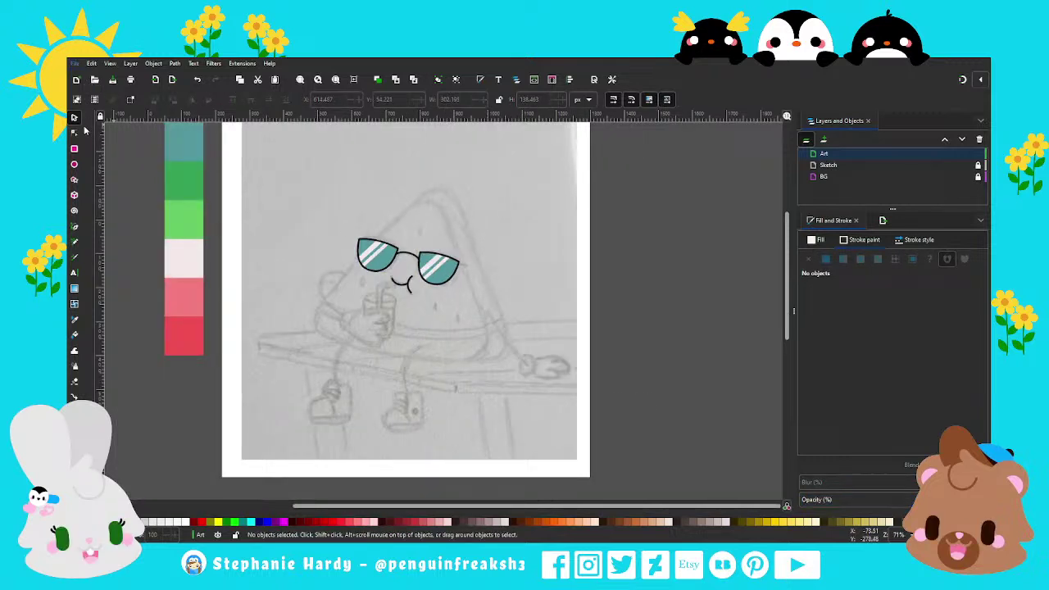
Save the drawing and draw a closed four-point hand outline beside the cup sketch.
key("ctrl+s")
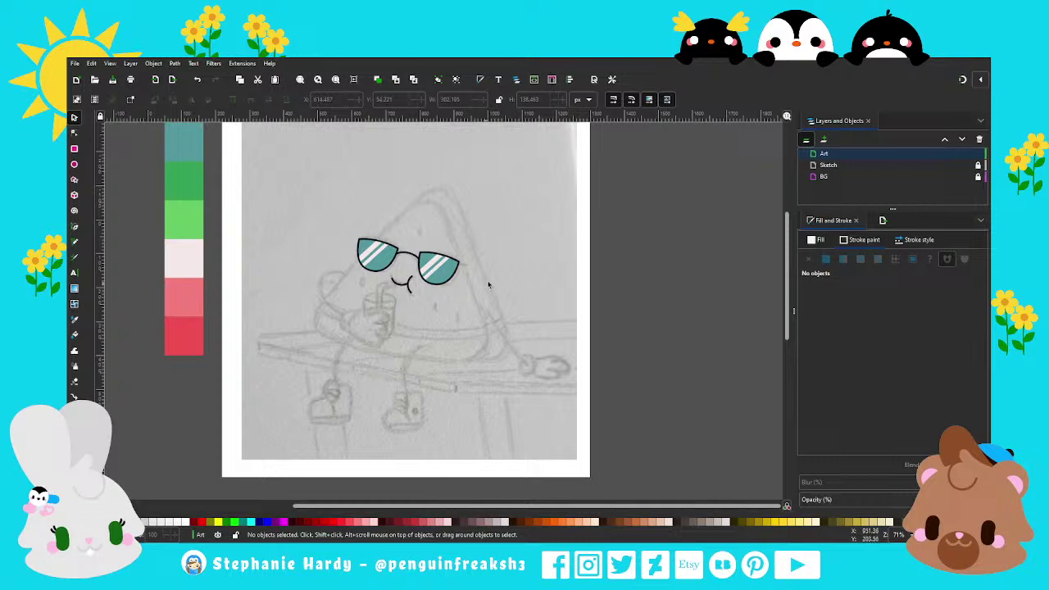
scroll(410, 261, "up", 1)
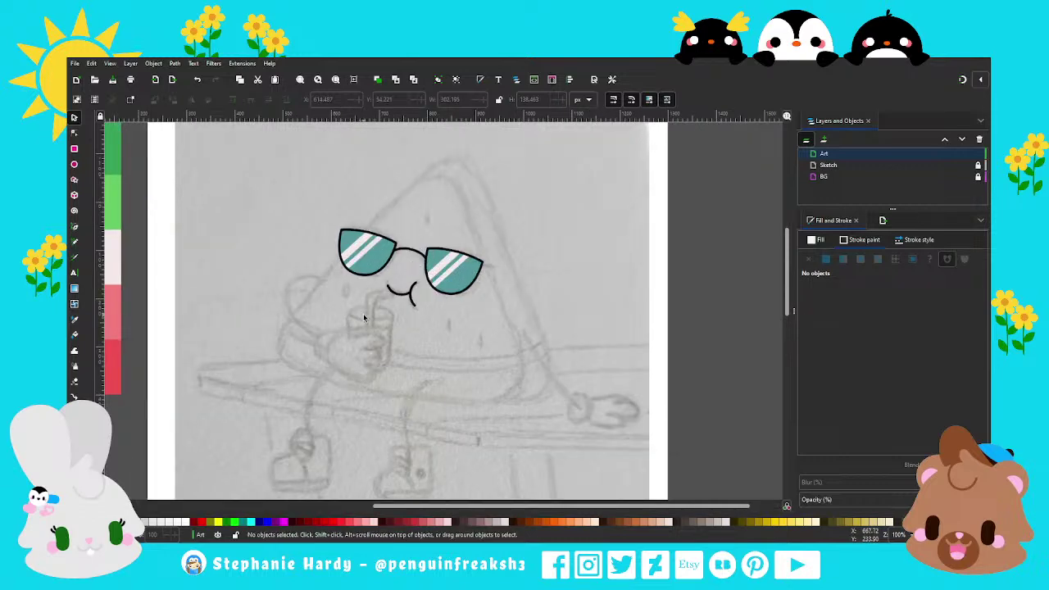
left_click(73, 227)
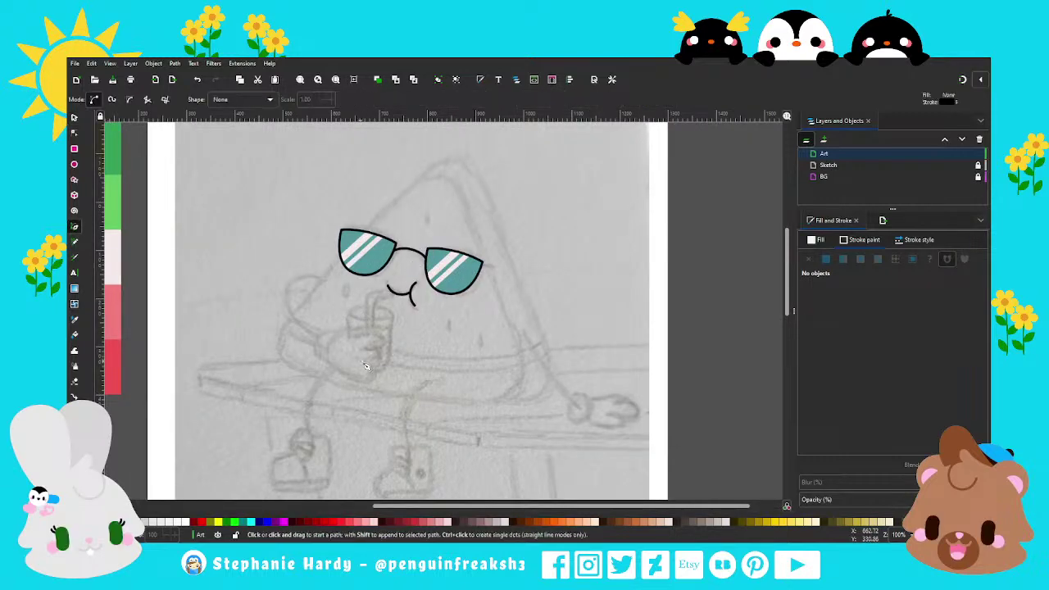
scroll(360, 364, "up", 2)
scroll(357, 325, "down", 2)
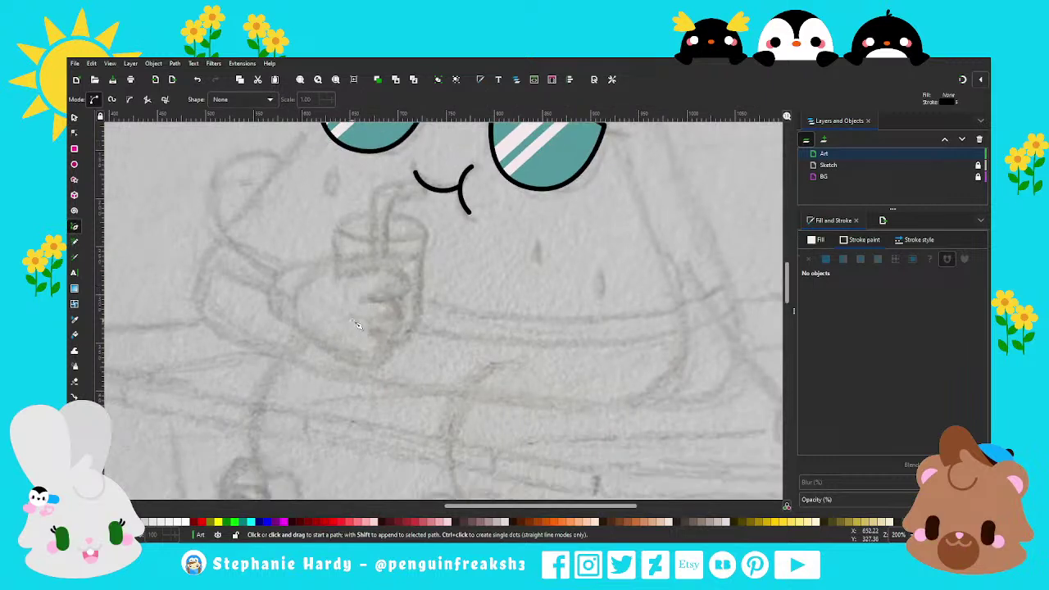
left_click(333, 277)
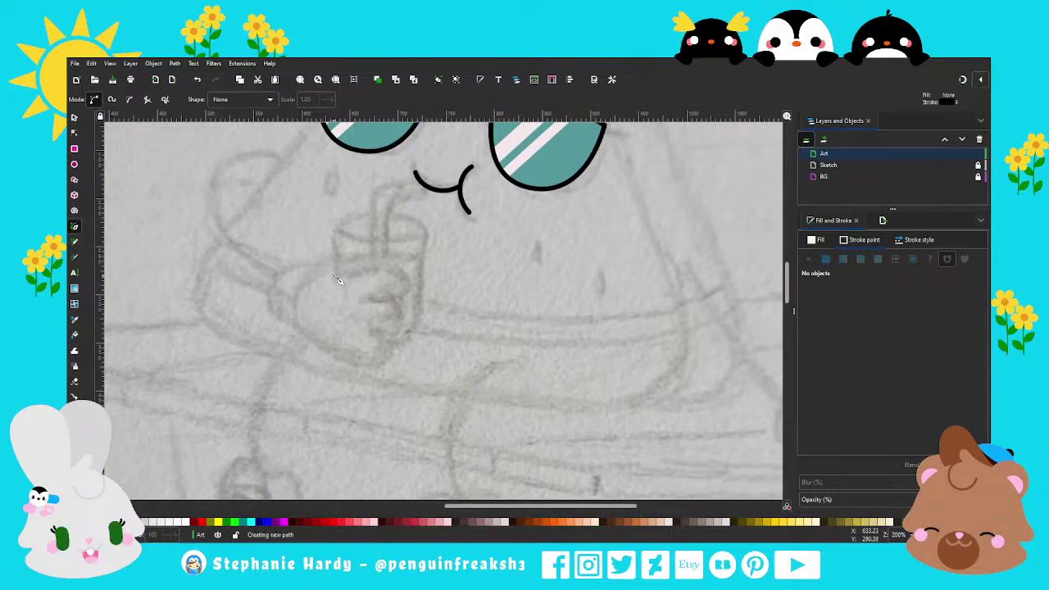
left_click(377, 304)
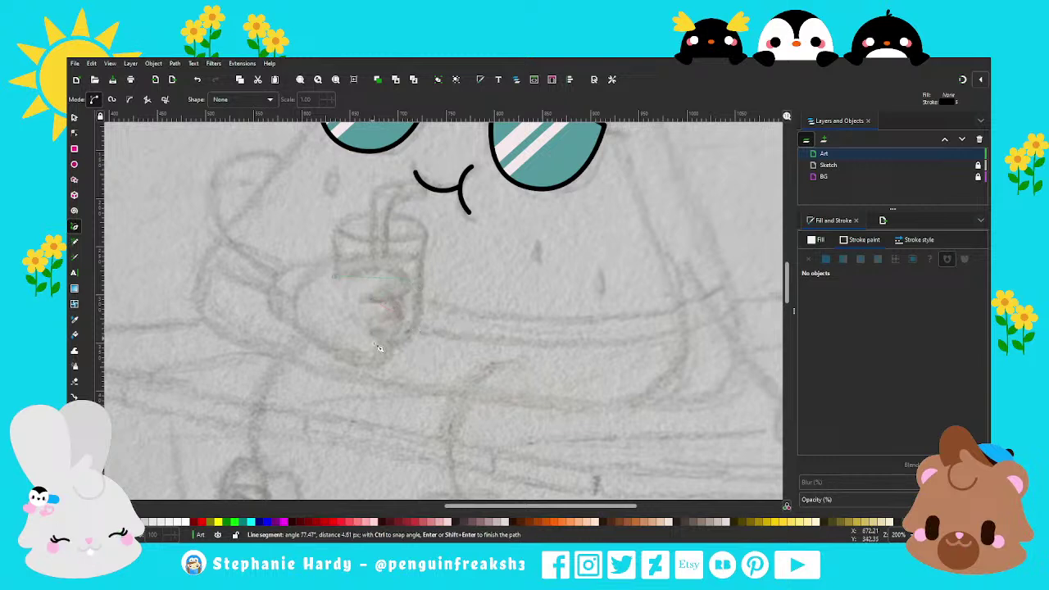
left_click(390, 372)
left_click(299, 303)
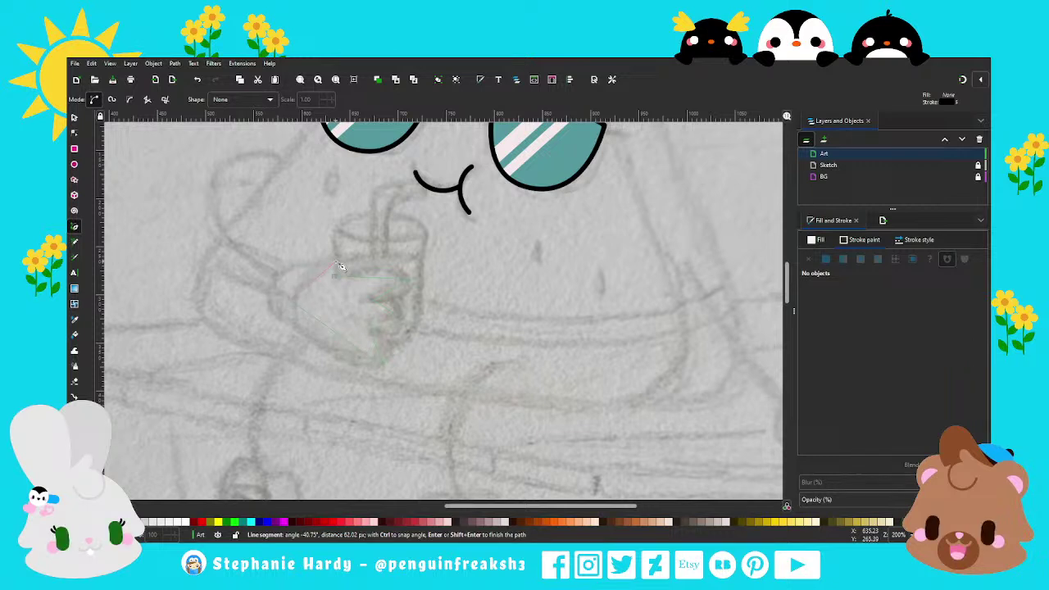
left_click(336, 263)
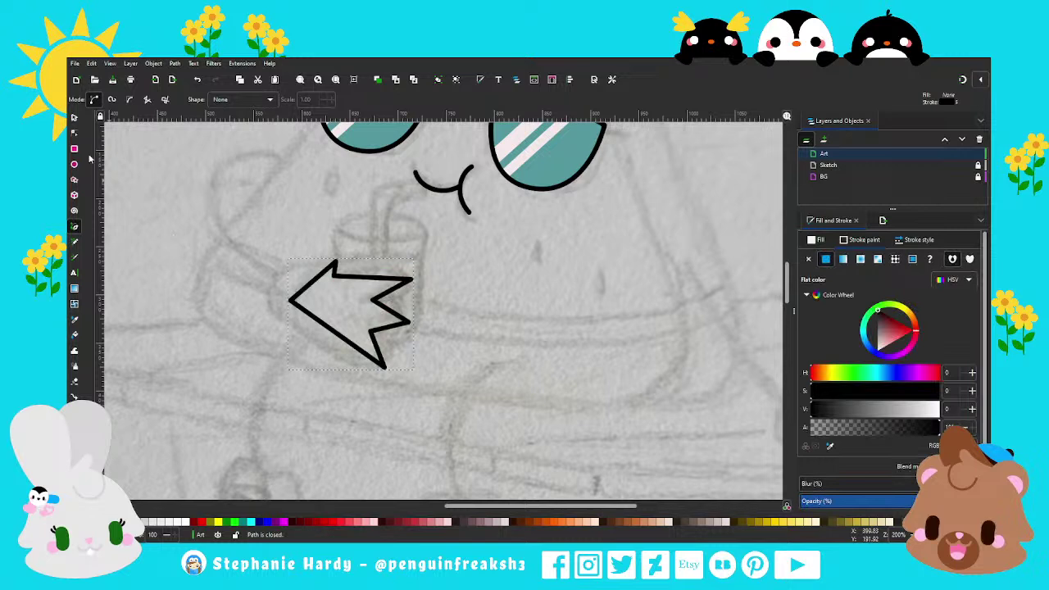
Smooth the hand outline's nodes and reshape its curves into rounded fingers.
left_click(74, 132)
left_click_drag(439, 408, 367, 363)
left_click_drag(408, 280, 403, 274)
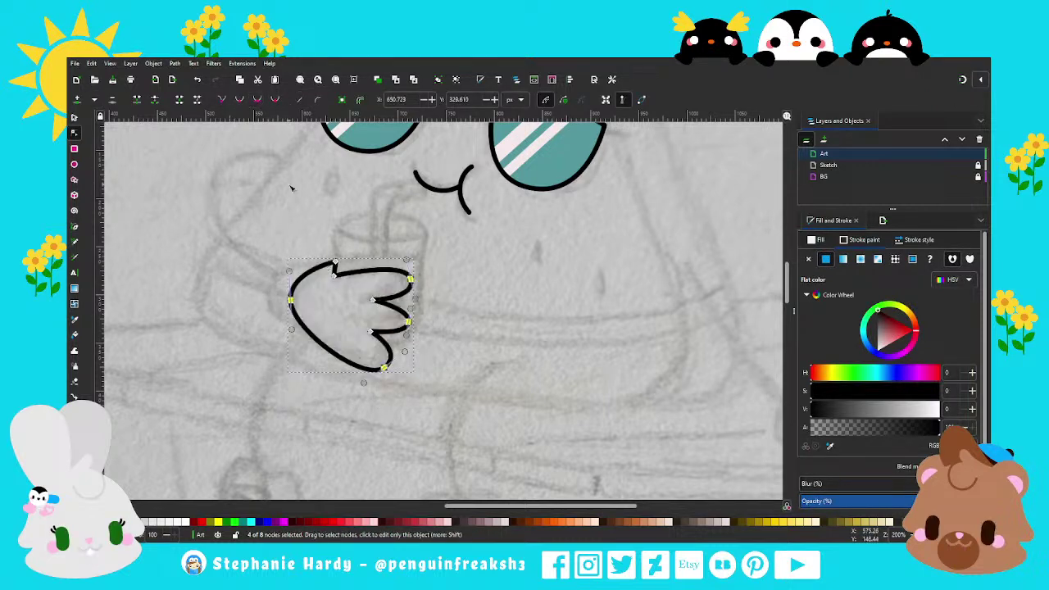
left_click(258, 99)
mouse_move(291, 300)
left_mouse_down()
mouse_move(294, 310)
mouse_move(295, 270)
left_mouse_up()
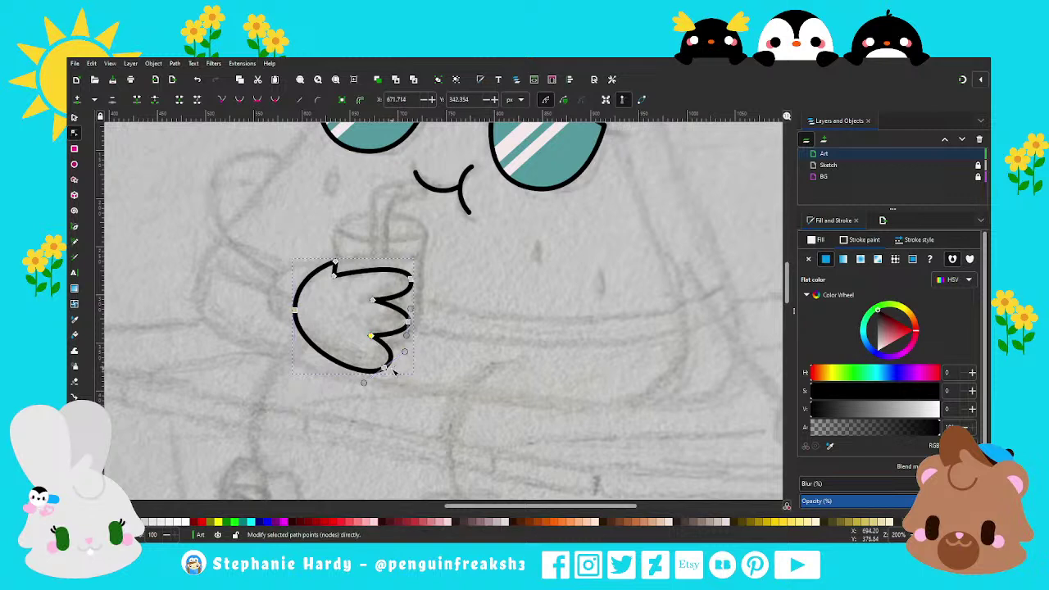
left_click_drag(383, 367, 395, 354)
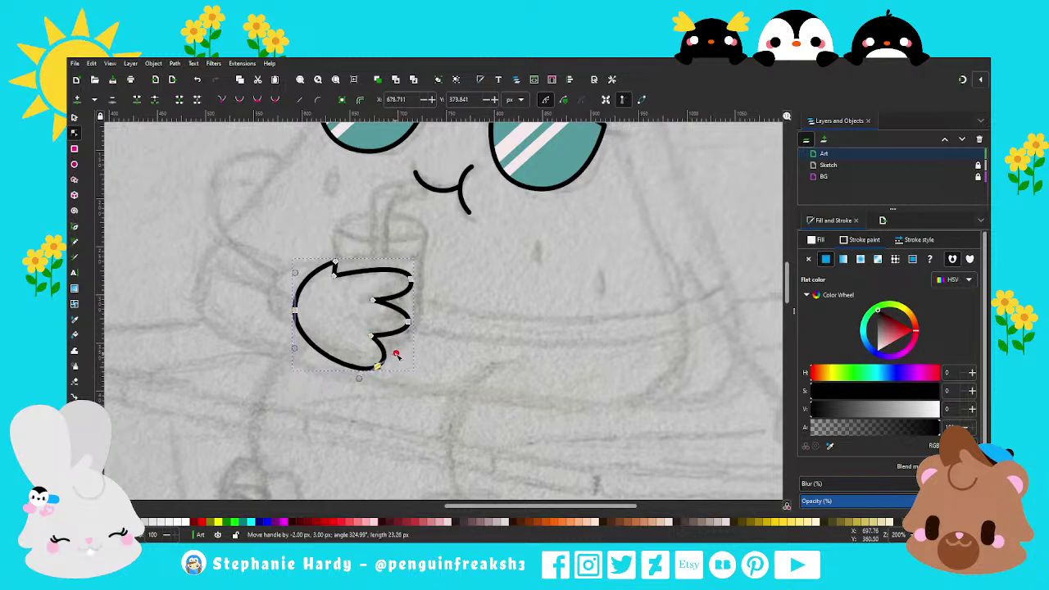
left_click(409, 323)
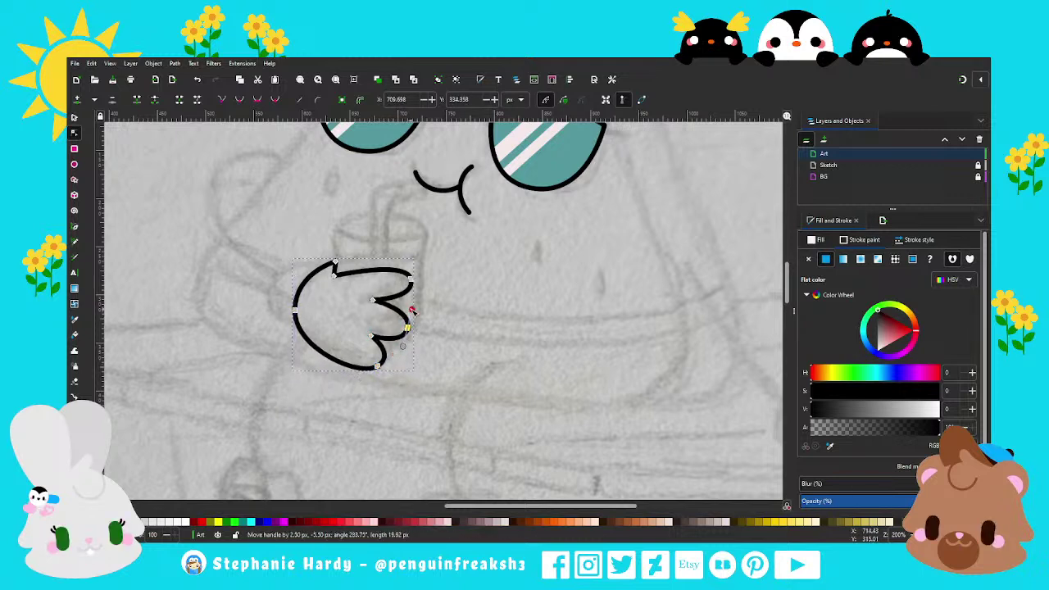
left_click_drag(410, 280, 406, 278)
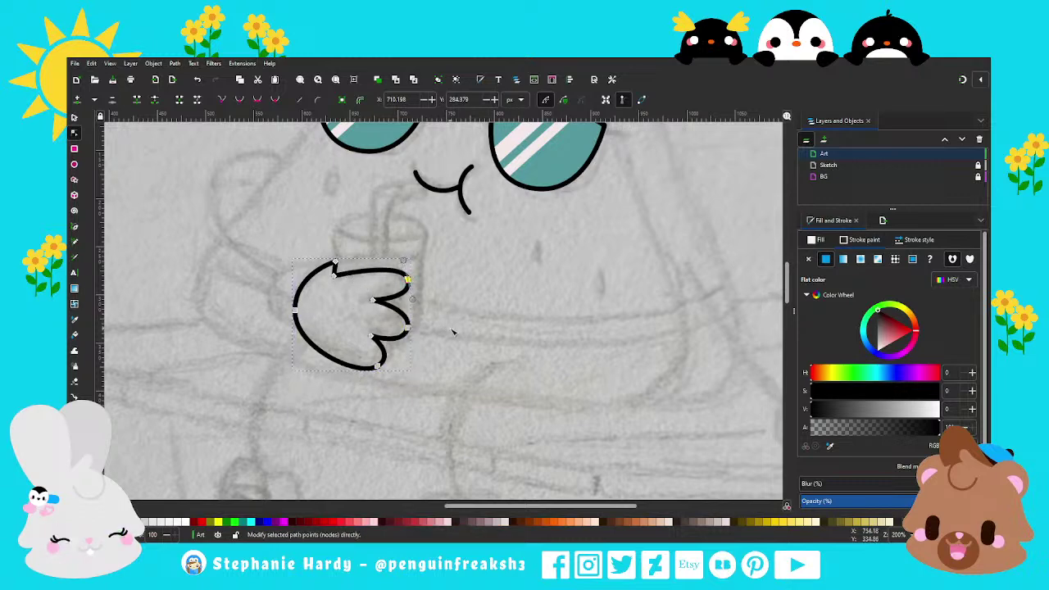
scroll(453, 332, "down", 1)
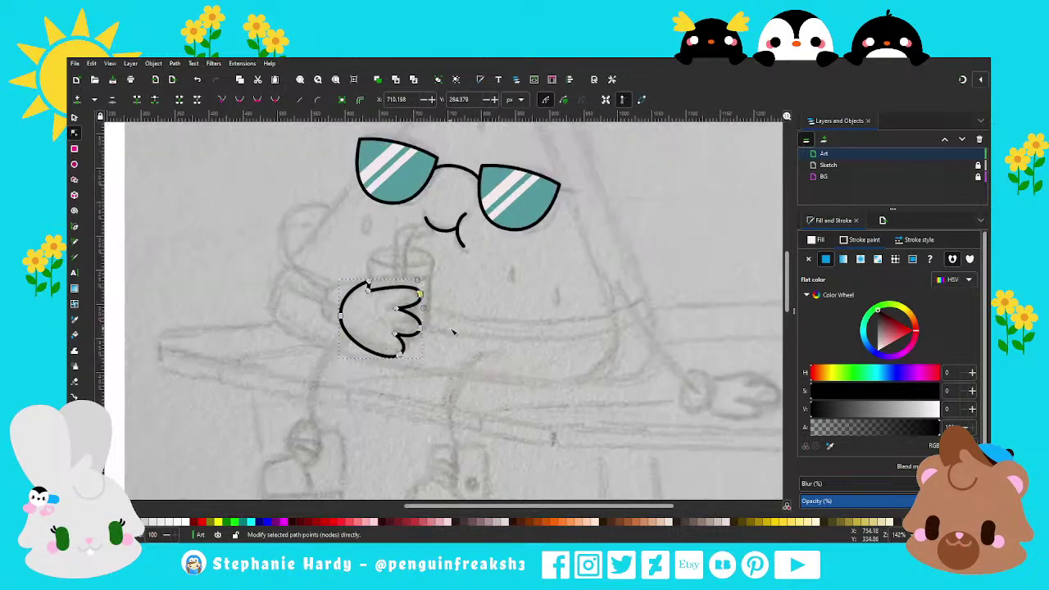
left_click(74, 164)
Draw a flat ellipse above the hand and nudge it slightly right.
left_click_drag(358, 251, 429, 267)
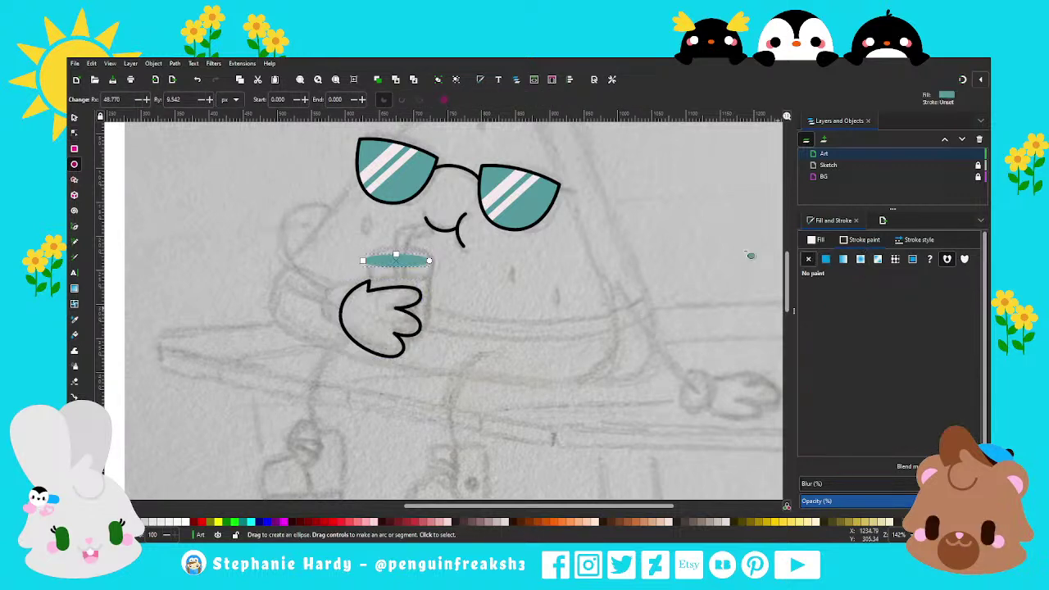
left_click(74, 119)
left_click_drag(419, 267, 426, 267)
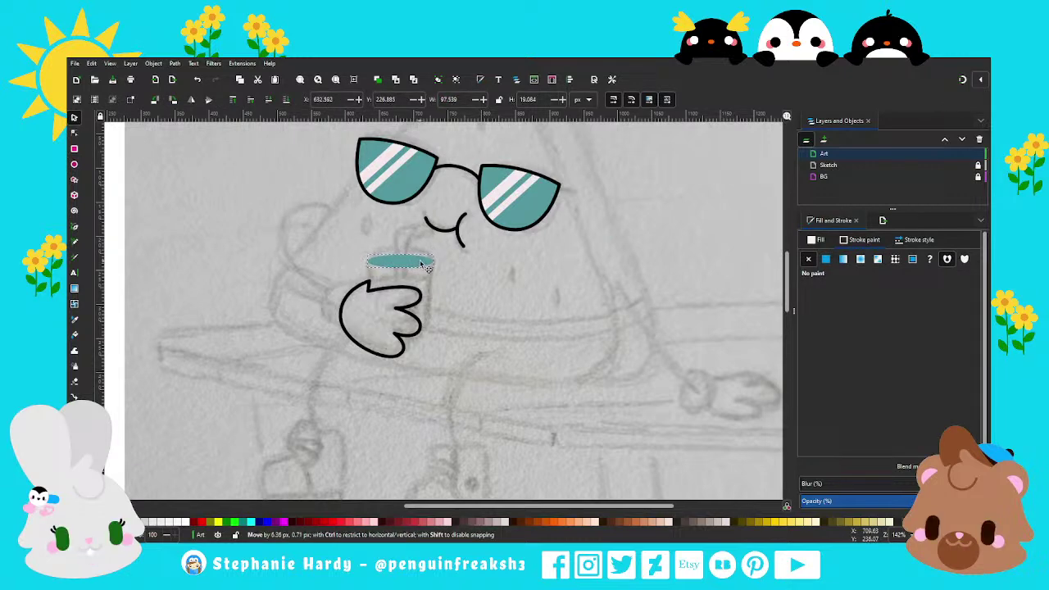
scroll(396, 267, "up", 1, "ctrl")
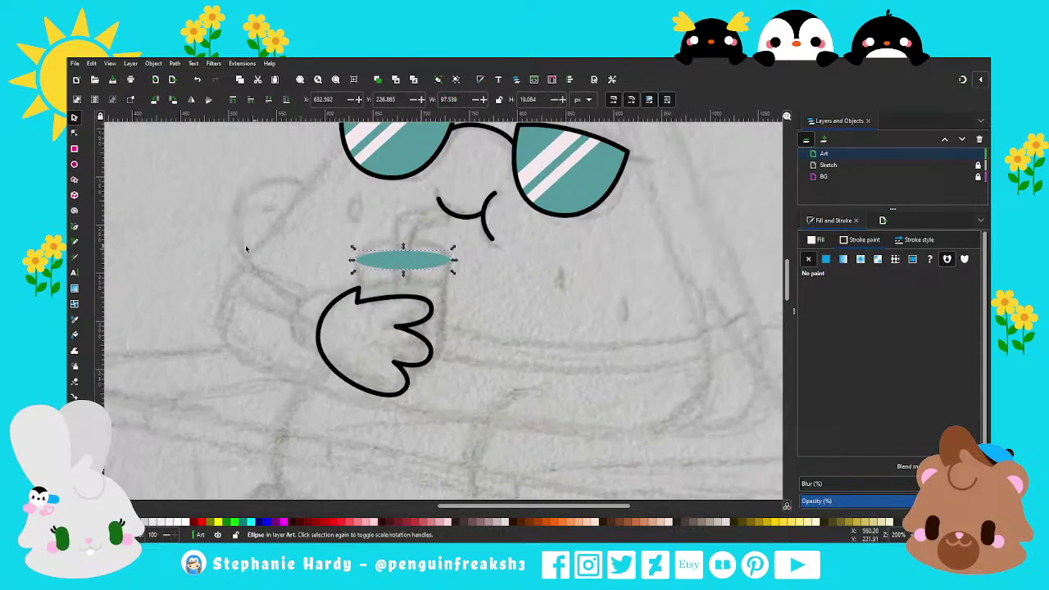
left_click(74, 227)
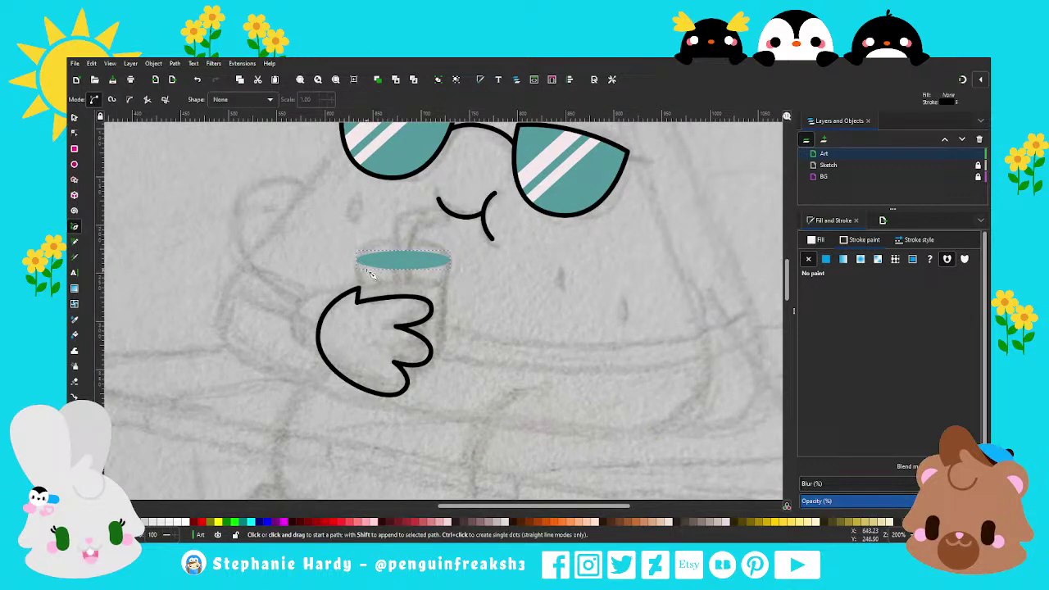
scroll(368, 270, "up", 2, "ctrl")
left_click(74, 117)
scroll(457, 291, "down", 3, "ctrl")
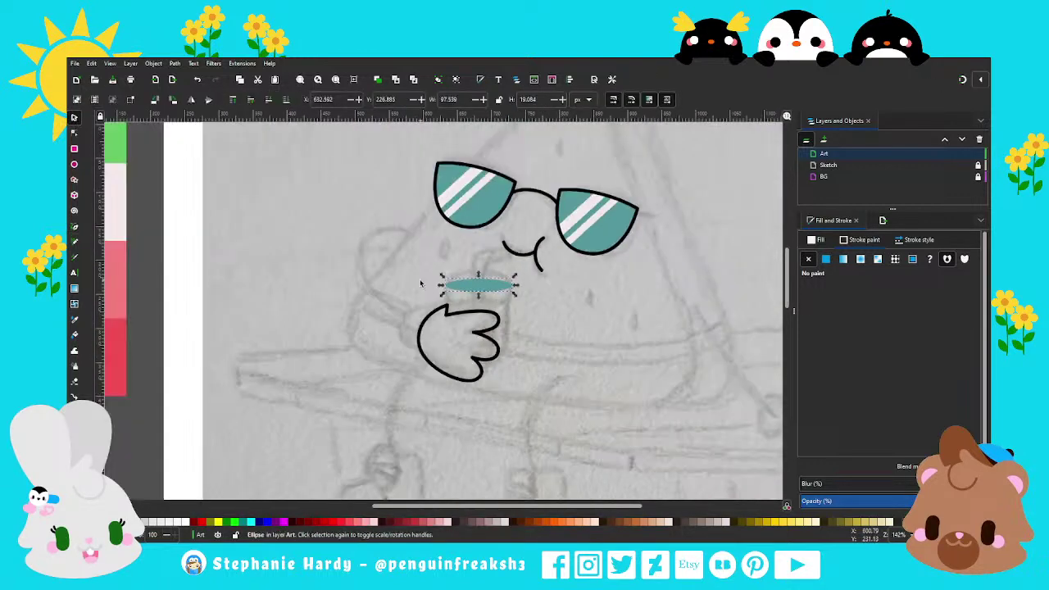
scroll(457, 291, "down", 1, "ctrl")
scroll(516, 319, "up", 1)
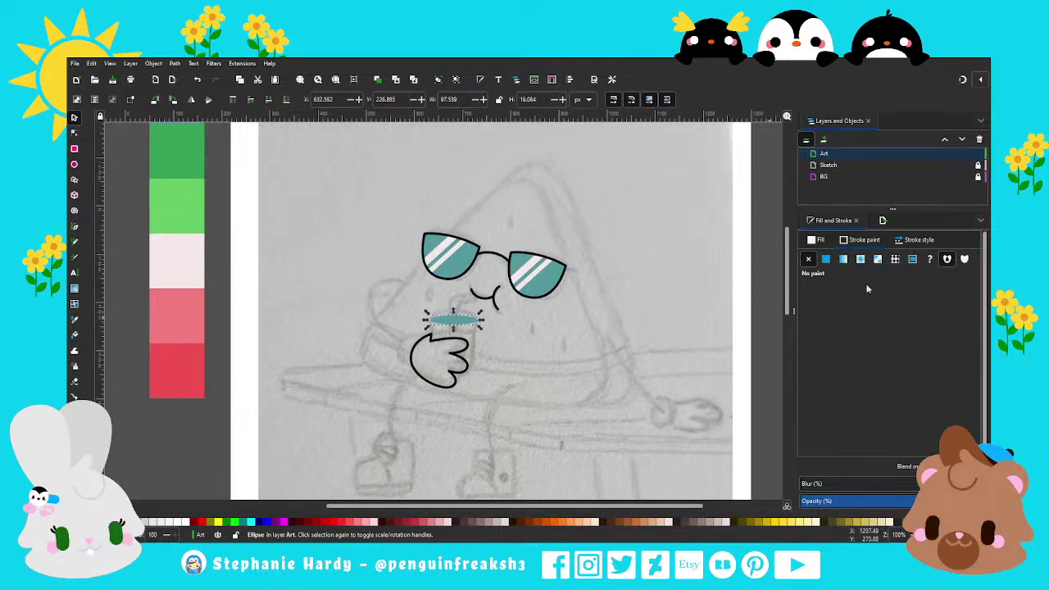
Fill the ellipse with flat pale pink and lower it onto the cup.
left_click(825, 259)
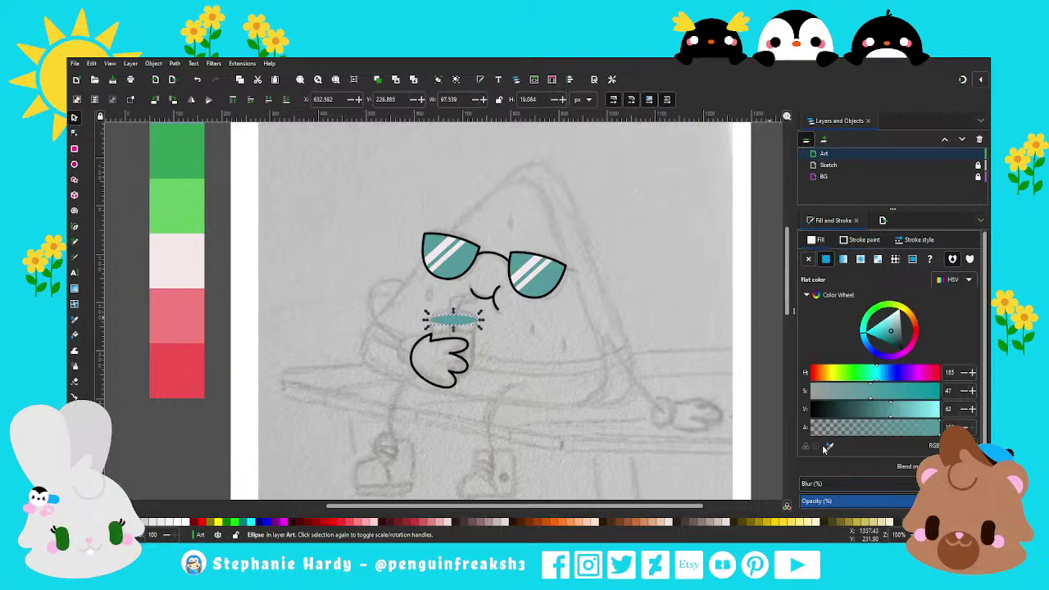
left_click(828, 447)
left_click(184, 249)
scroll(456, 336, "up", 3)
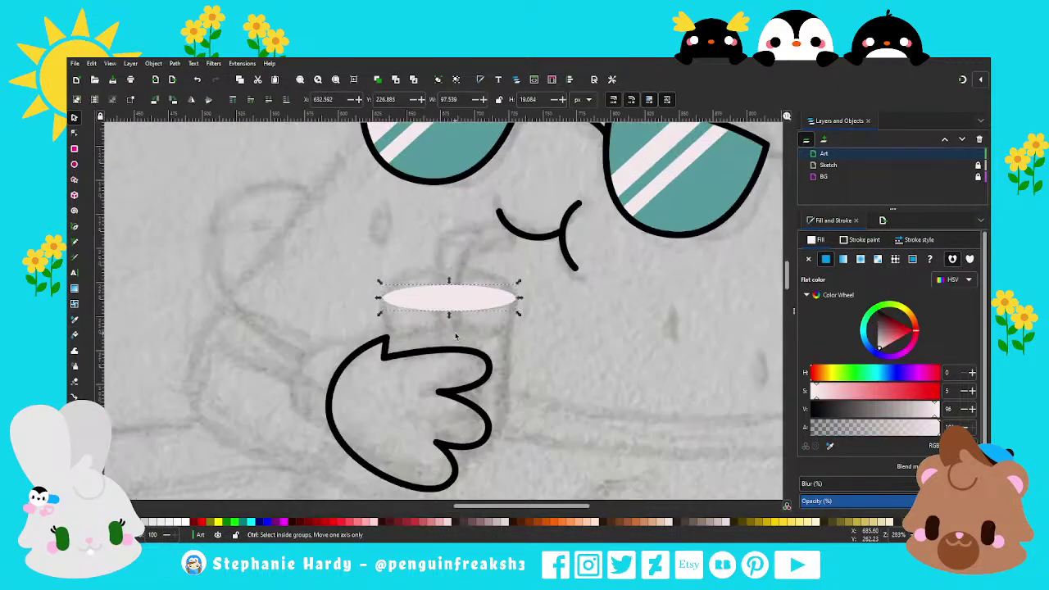
left_click_drag(467, 305, 471, 325)
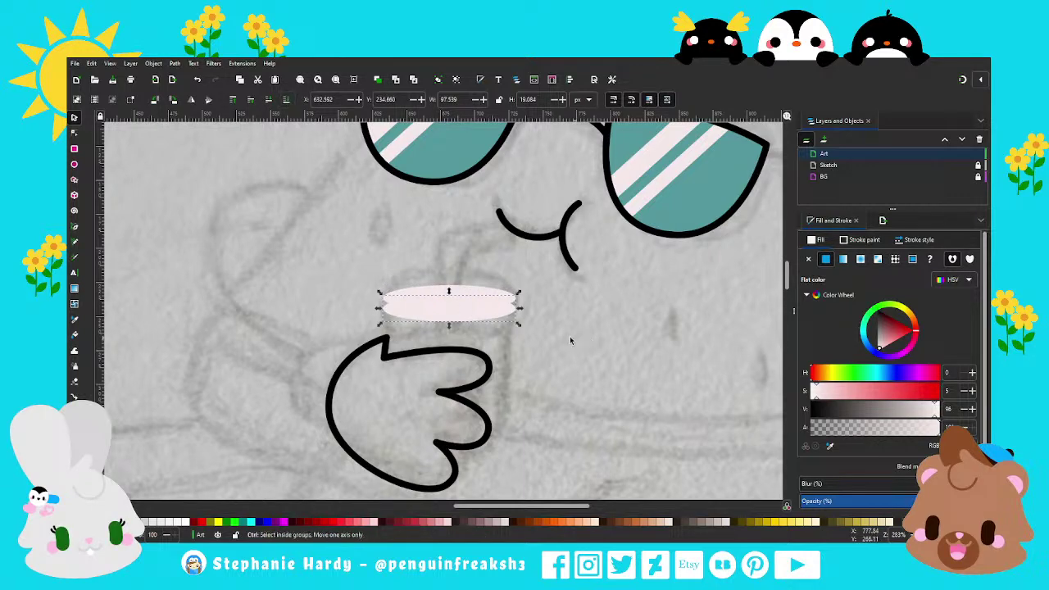
scroll(568, 336, "down", 1)
Colour the lower ellipse with the teal lens colour using the dropper.
key("d")
left_click(686, 262)
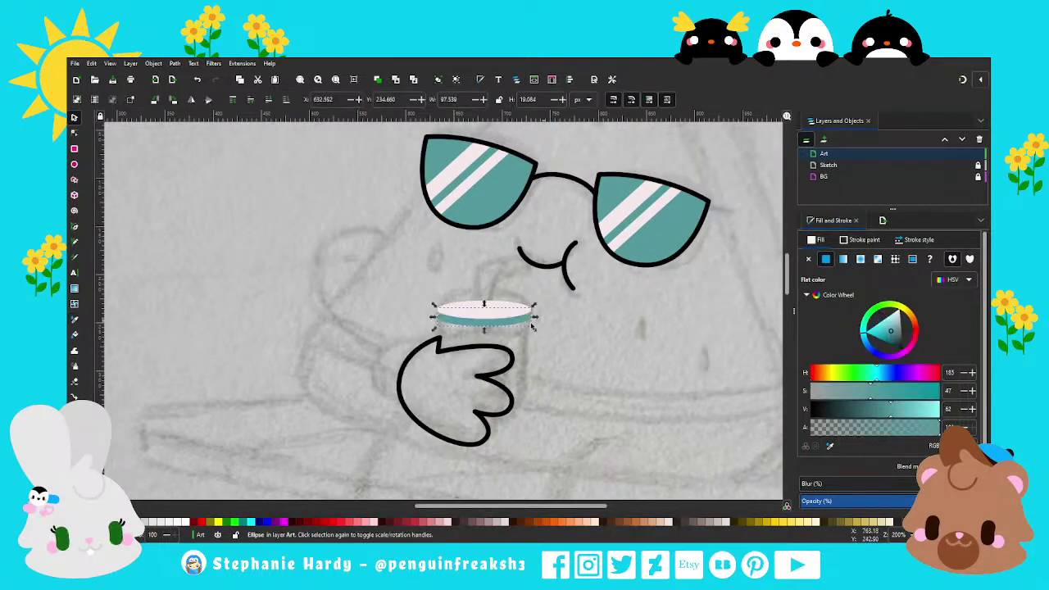
key("s")
scroll(450, 315, "up", 2)
scroll(451, 315, "up", 1)
scroll(451, 315, "up", 2)
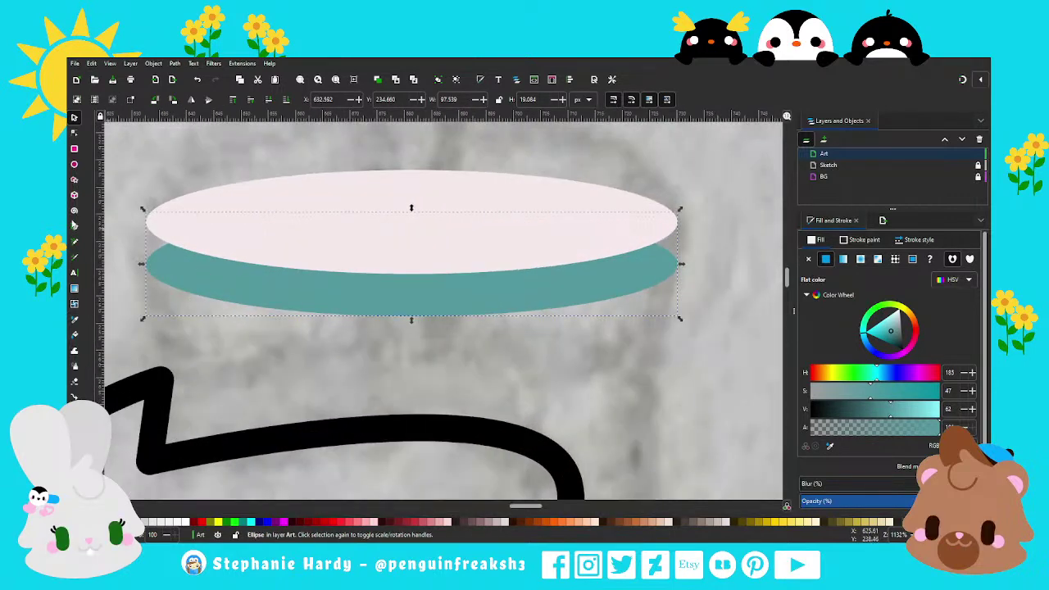
Draw a triangular patch path at the teal band's left end, clear its paint, and restack it.
left_click(73, 228)
scroll(139, 259, "up", 1)
scroll(139, 259, "up", 1)
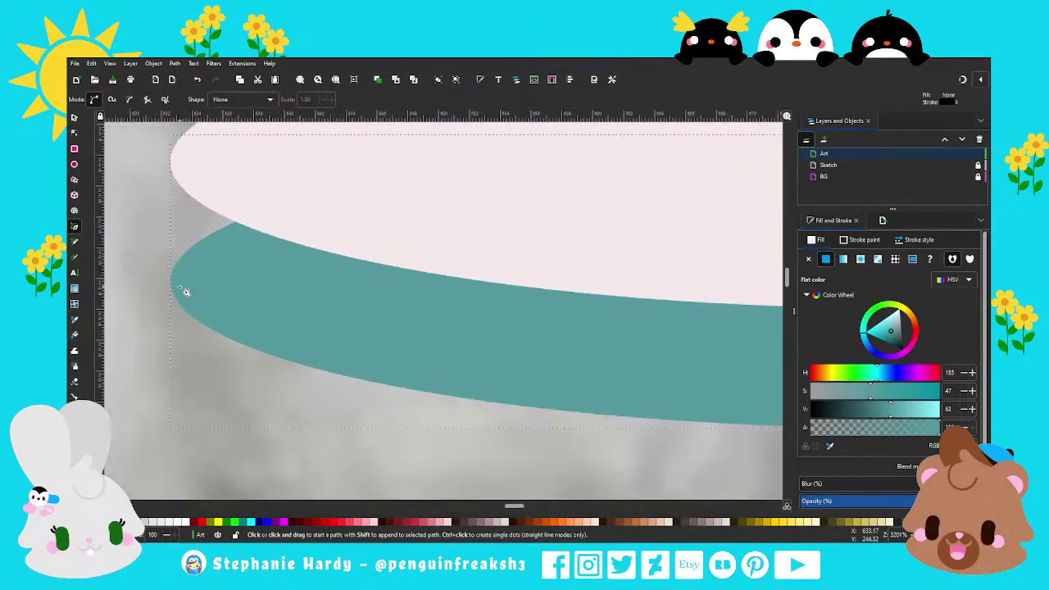
left_click(172, 163)
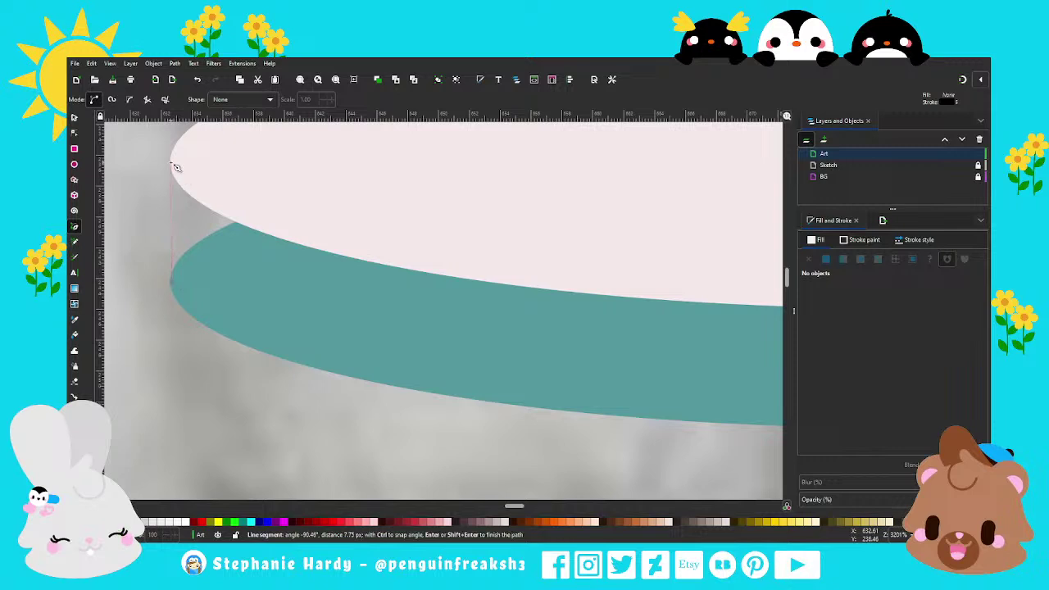
left_click(272, 224)
left_click(173, 286)
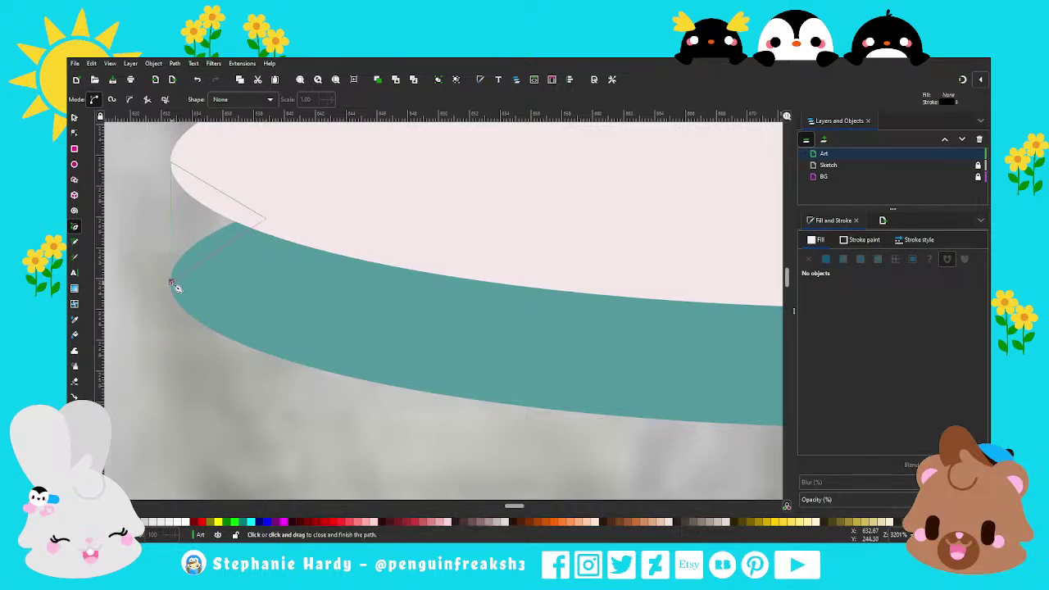
left_click(171, 162)
left_click(825, 259)
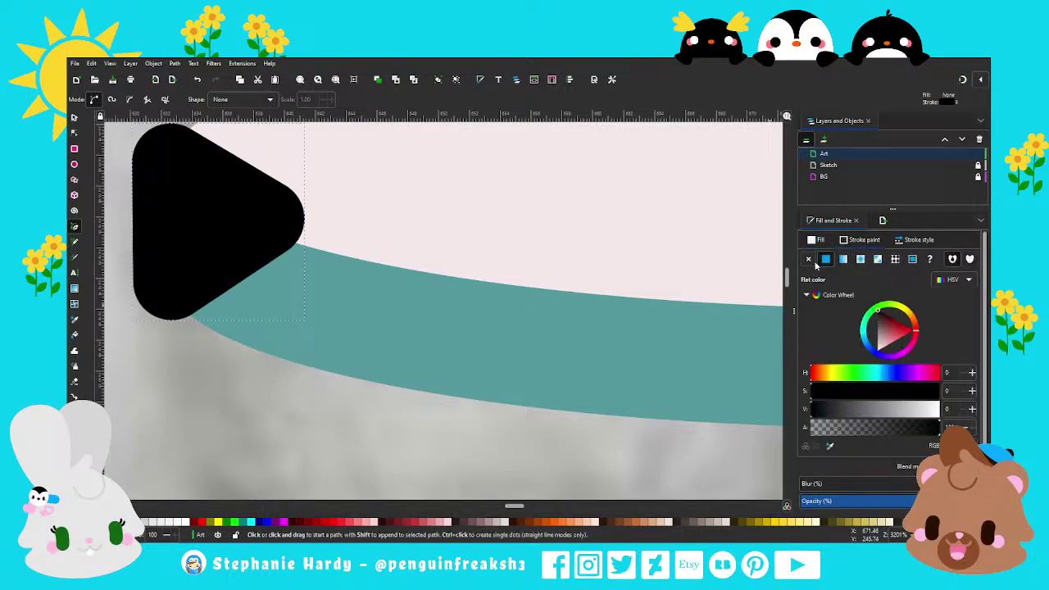
left_click(808, 259)
left_click(74, 117)
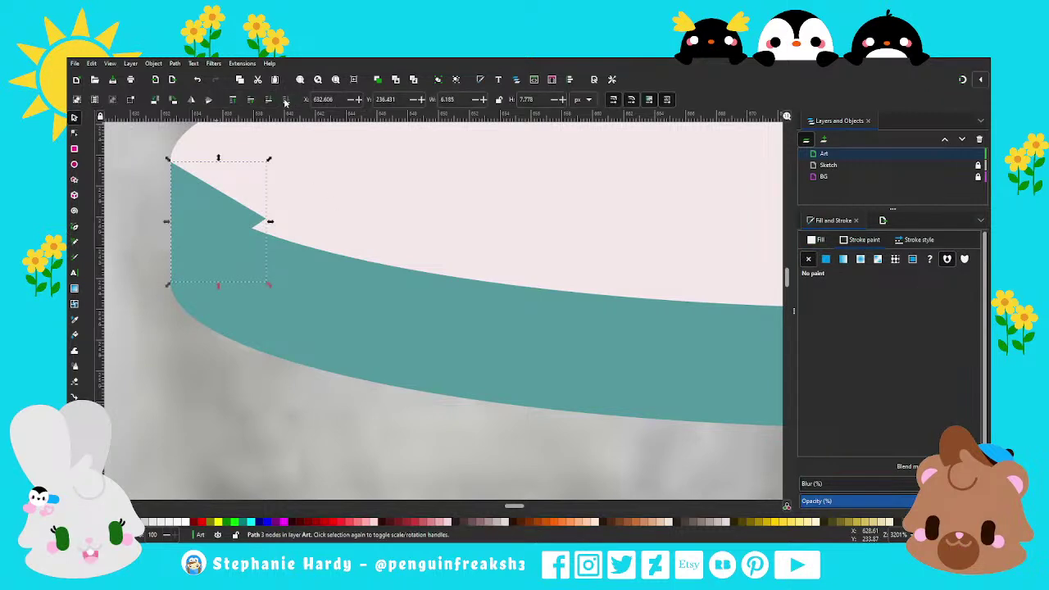
left_click(285, 99)
Align the patch's lower and upper-left corner nodes with the band edge.
left_click(75, 133)
scroll(148, 234, "up", 3)
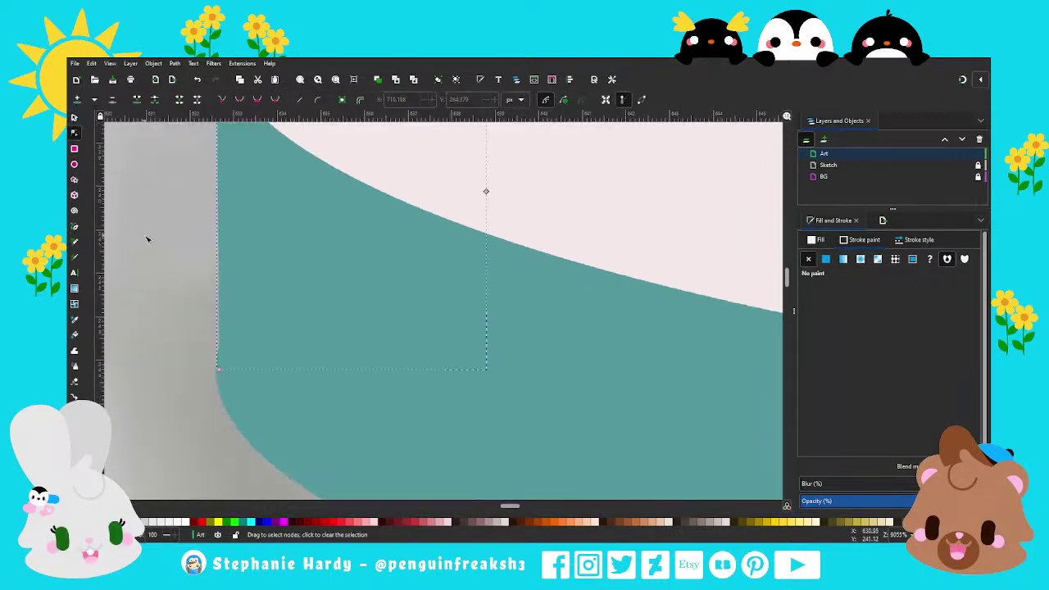
left_click_drag(219, 371, 219, 373)
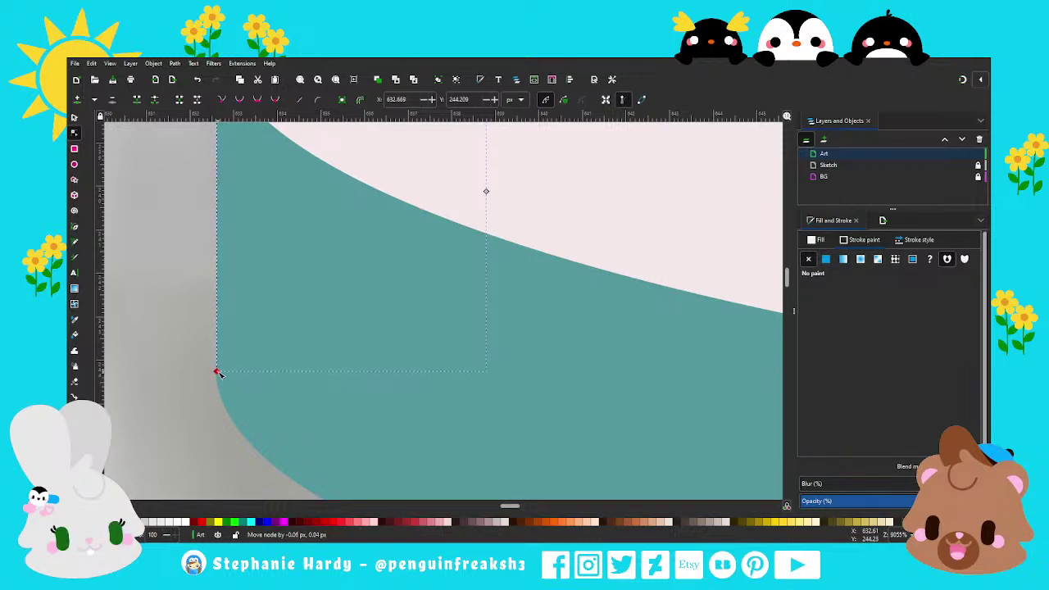
scroll(197, 410, "down", 2)
scroll(178, 232, "up", 2)
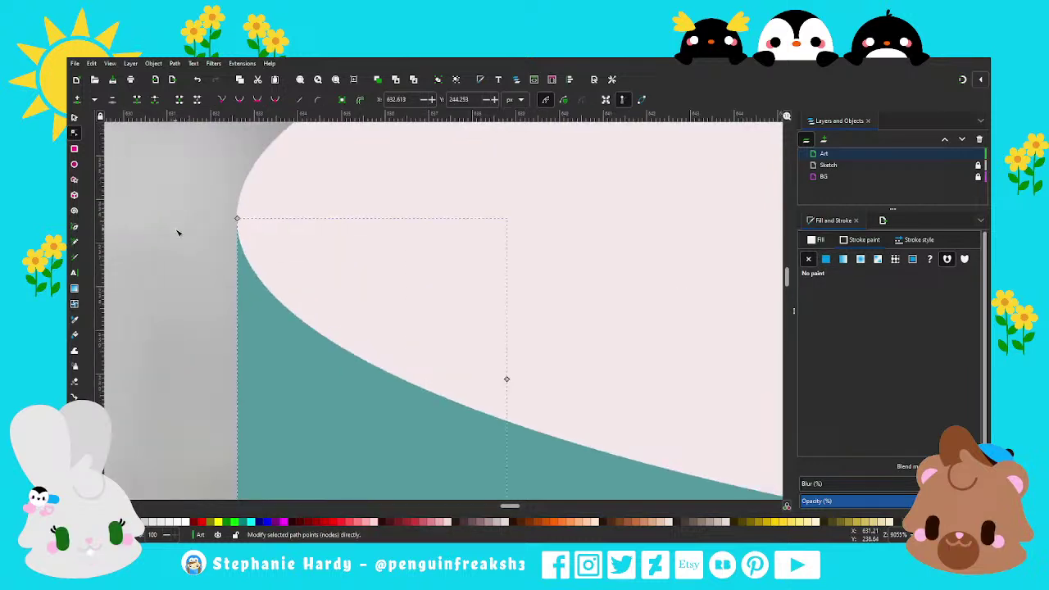
left_click_drag(236, 218, 240, 221)
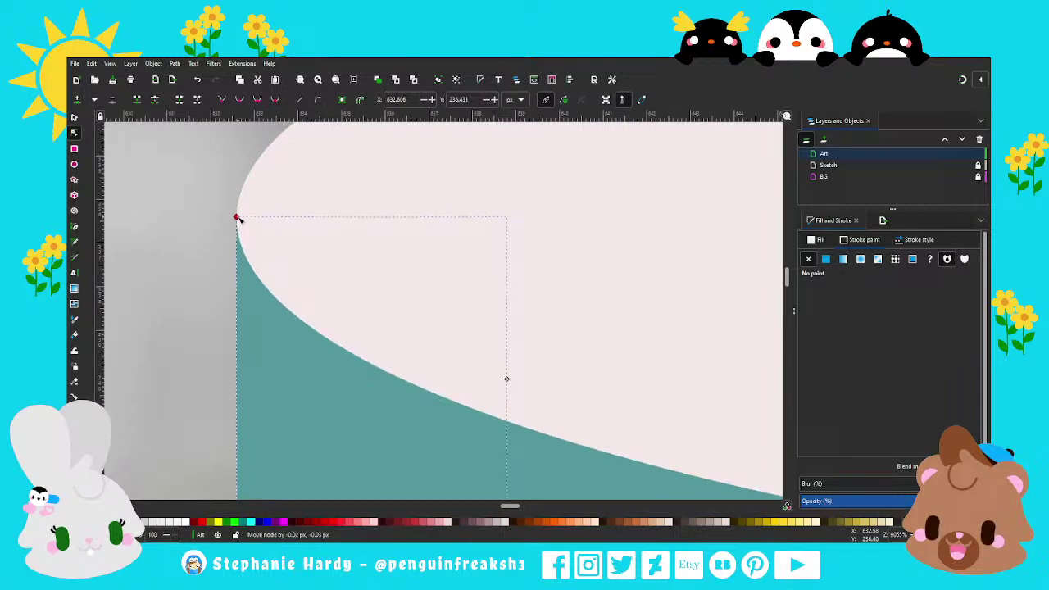
Place a patch piece at the band's right end and fit it in position.
left_click(74, 117)
scroll(162, 184, "down", 1)
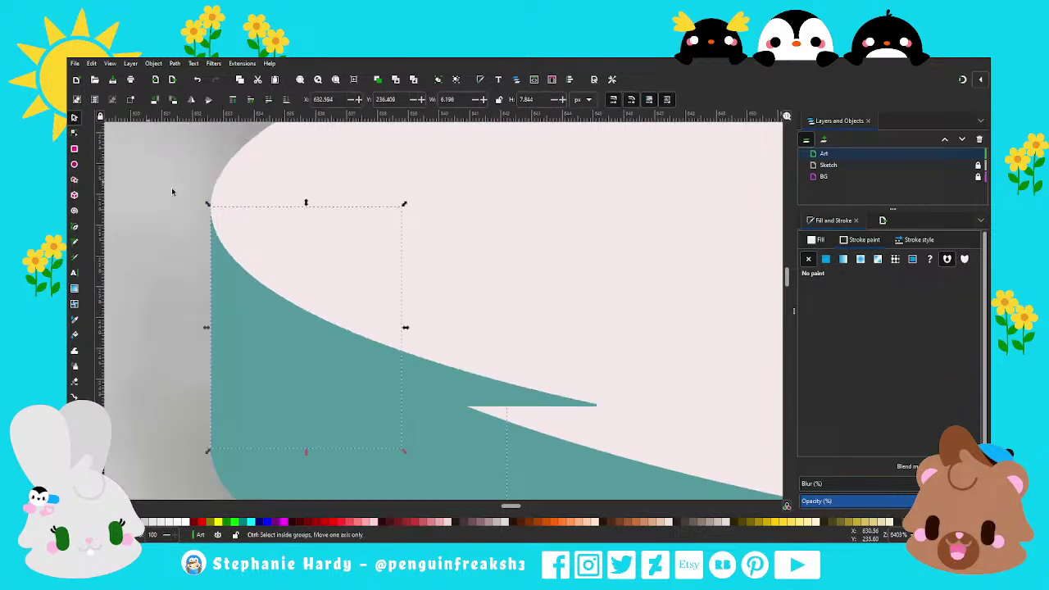
scroll(163, 185, "down", 4)
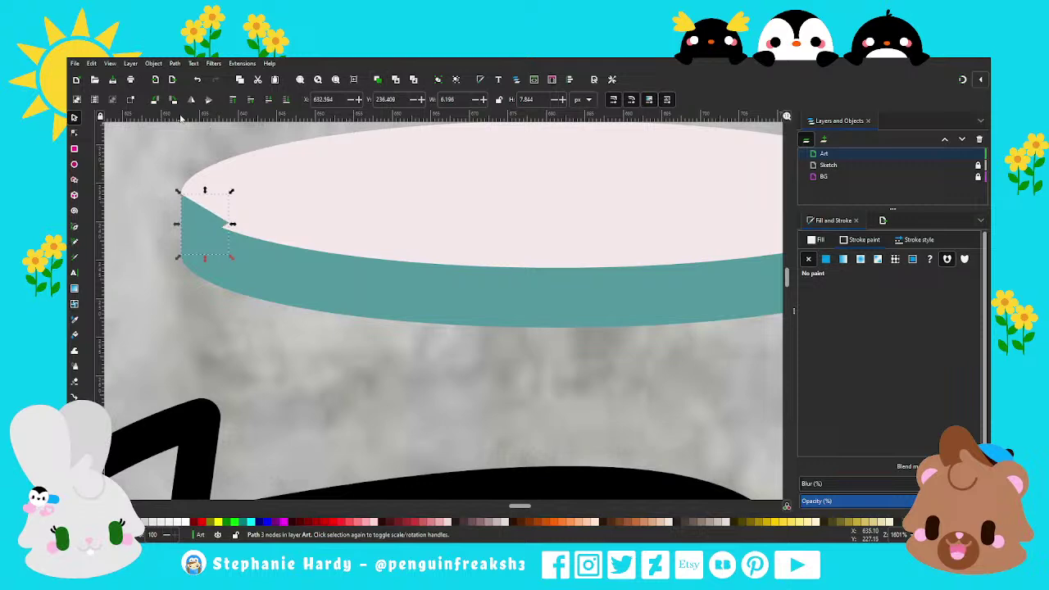
scroll(206, 215, "down", 2)
mouse_move(206, 215)
left_mouse_down()
mouse_move(518, 236)
mouse_move(554, 226)
left_mouse_up()
scroll(554, 226, "up", 2)
scroll(554, 227, "up", 2)
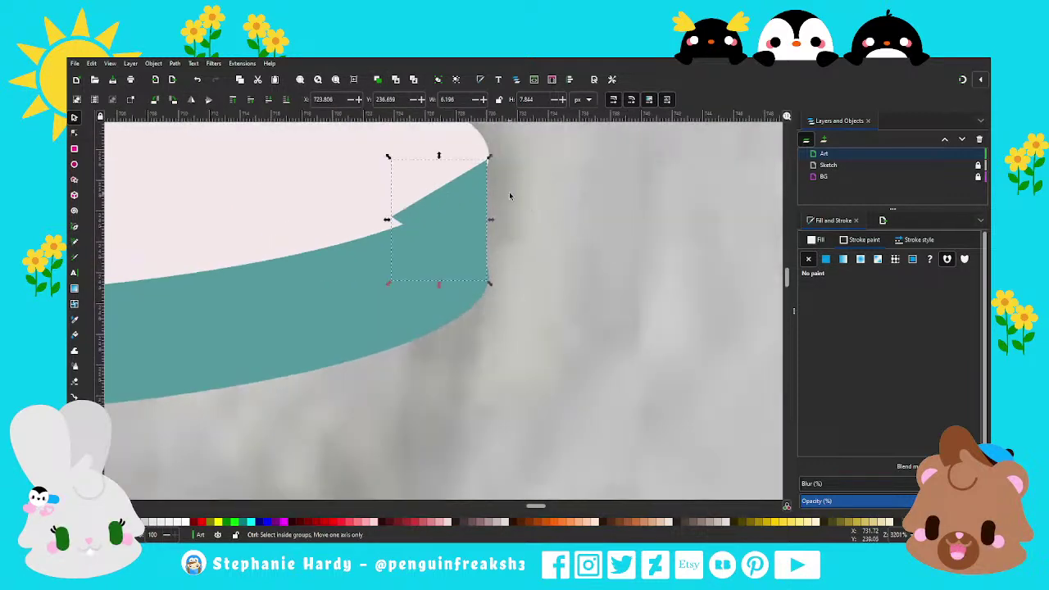
scroll(509, 196, "up", 1)
scroll(503, 170, "up", 1)
left_click_drag(456, 204, 460, 195)
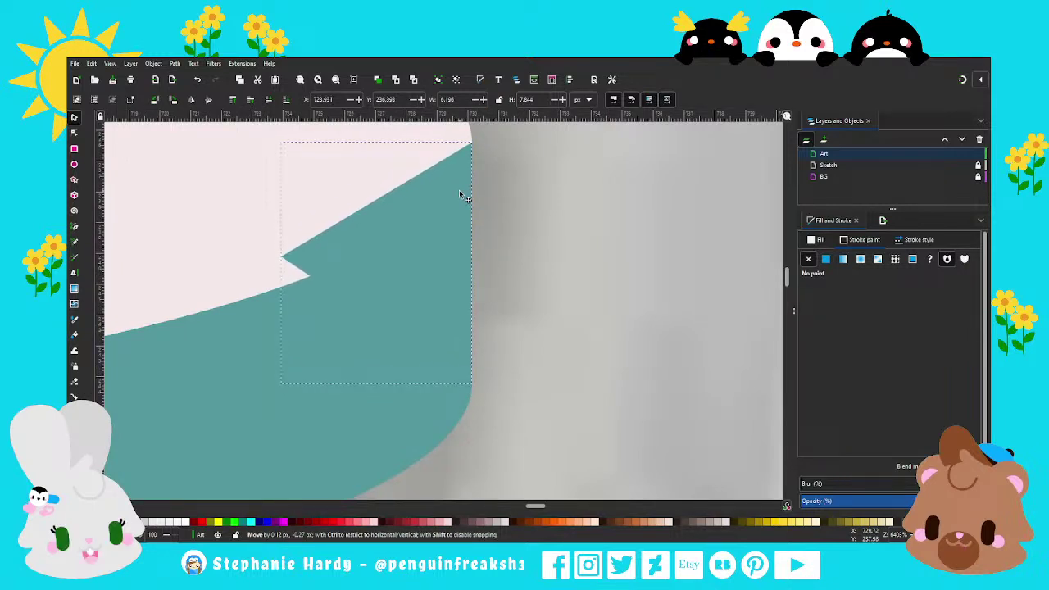
key("Home")
Select the rim disc with both patches and union them into one shape.
scroll(588, 298, "down", 3)
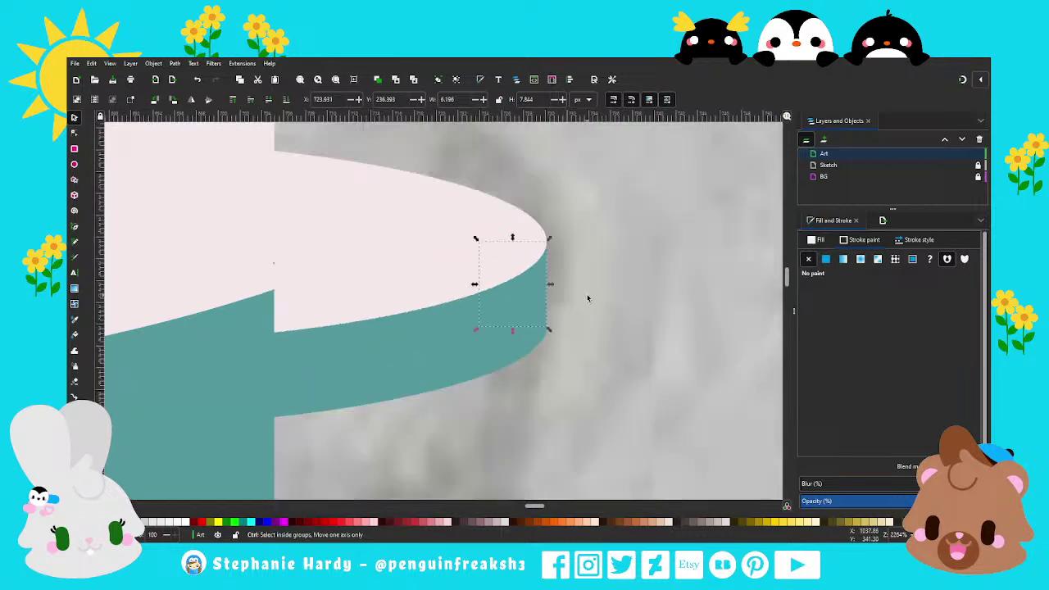
scroll(587, 298, "down", 1)
scroll(574, 290, "down", 2)
left_click(272, 283)
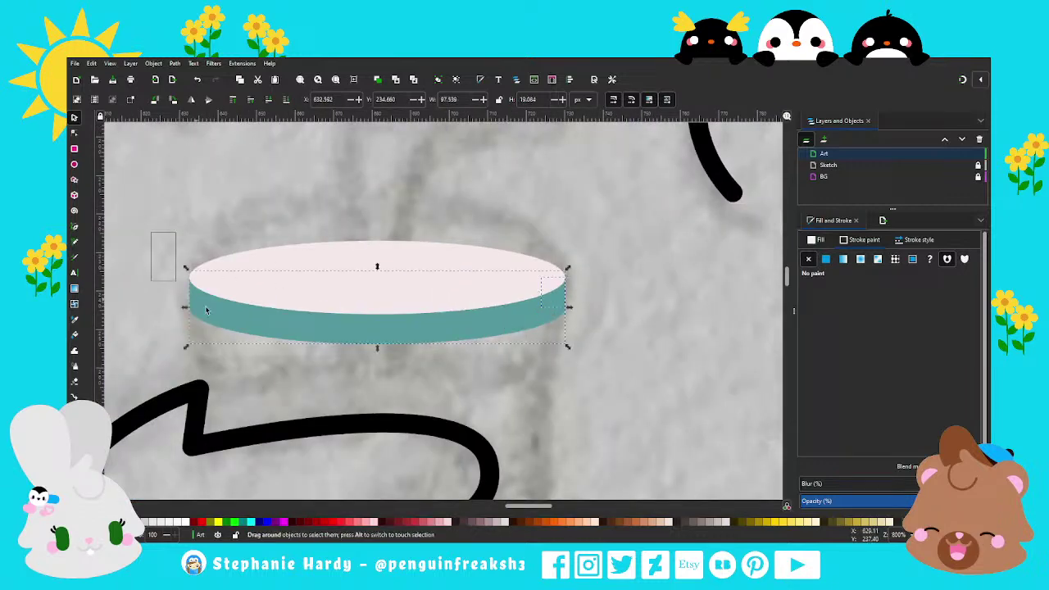
left_click_drag(205, 310, 210, 313)
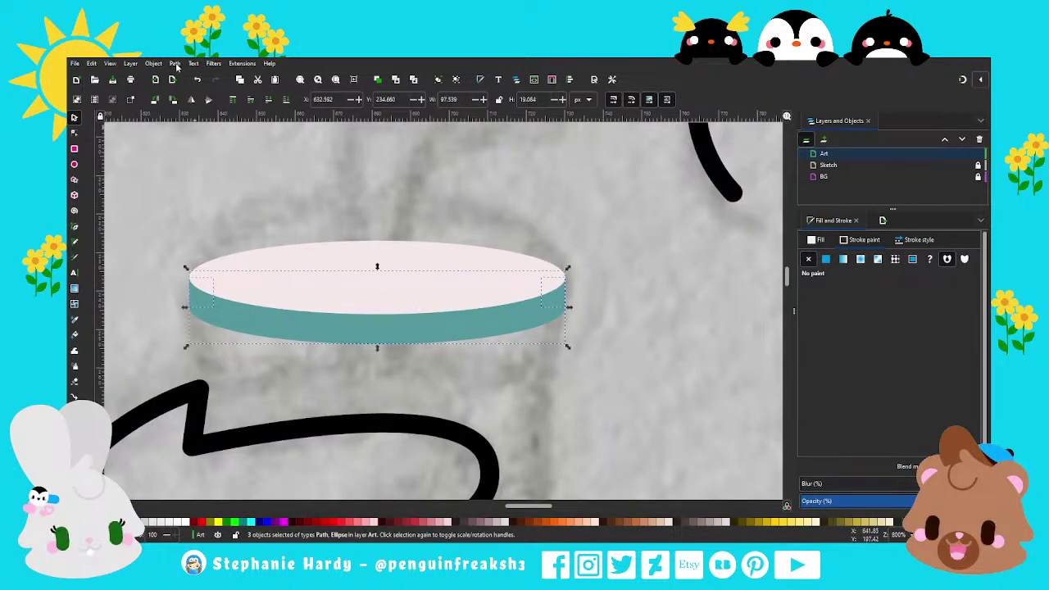
left_click(342, 246)
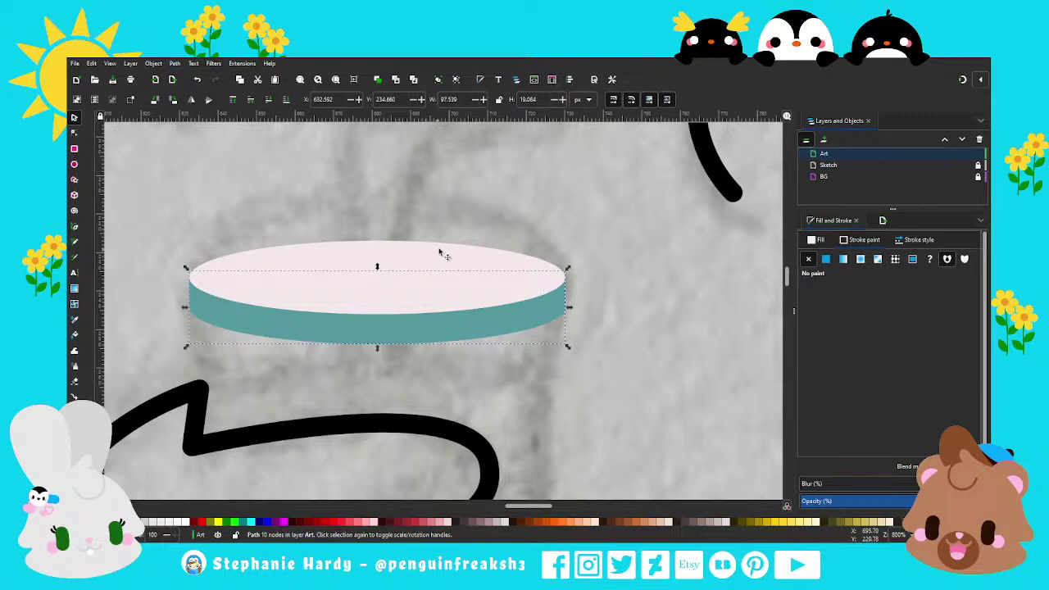
left_click(483, 213)
scroll(527, 250, "down", 2)
scroll(468, 218, "down", 1)
scroll(483, 237, "down", 1)
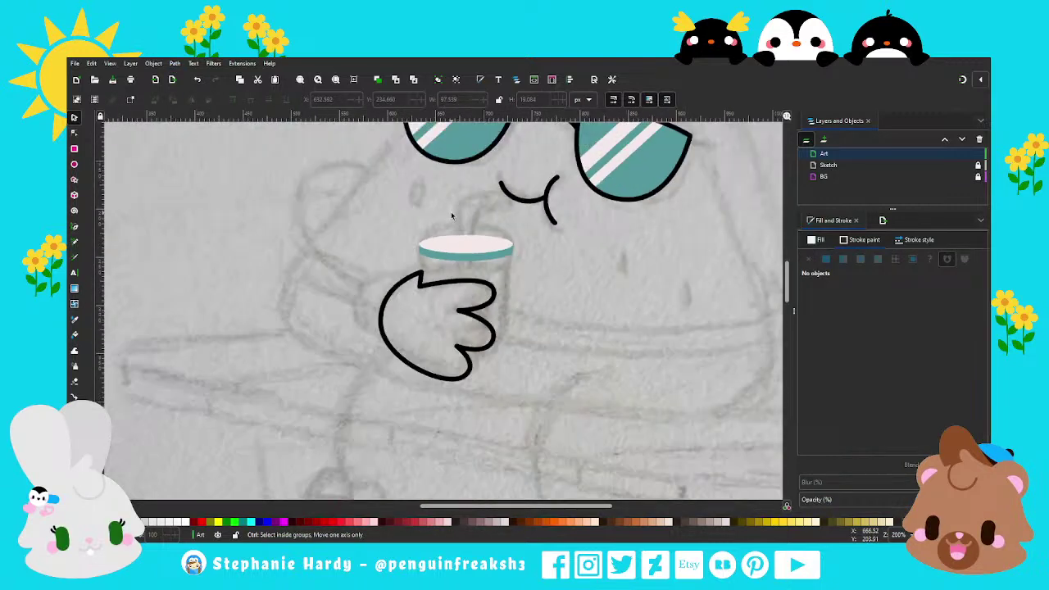
scroll(487, 270, "down", 1)
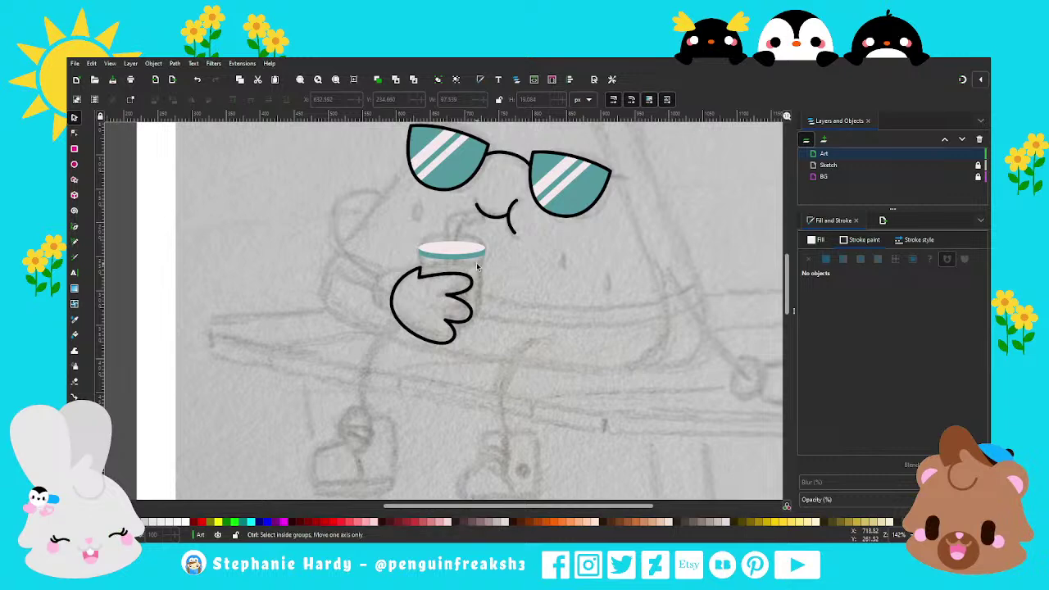
scroll(442, 283, "up", 2)
scroll(406, 300, "up", 2)
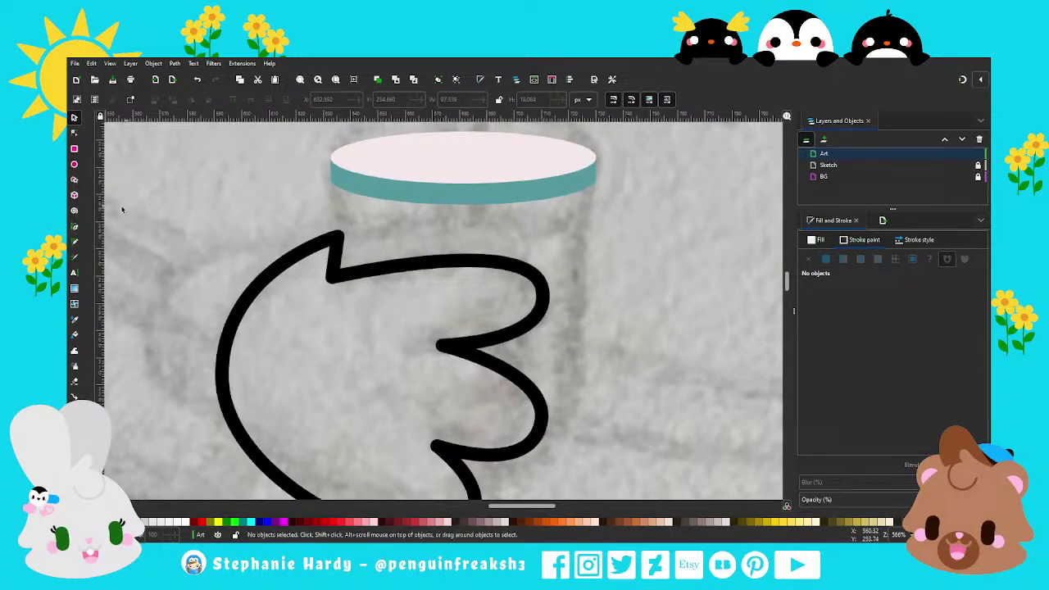
left_click(75, 226)
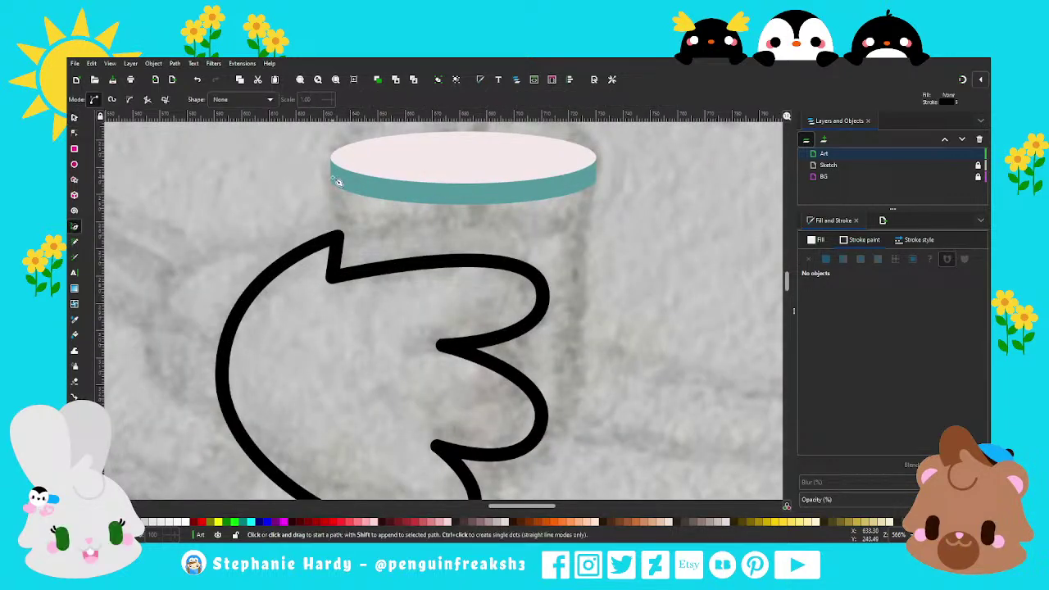
left_click(335, 184)
scroll(347, 298, "down", 1)
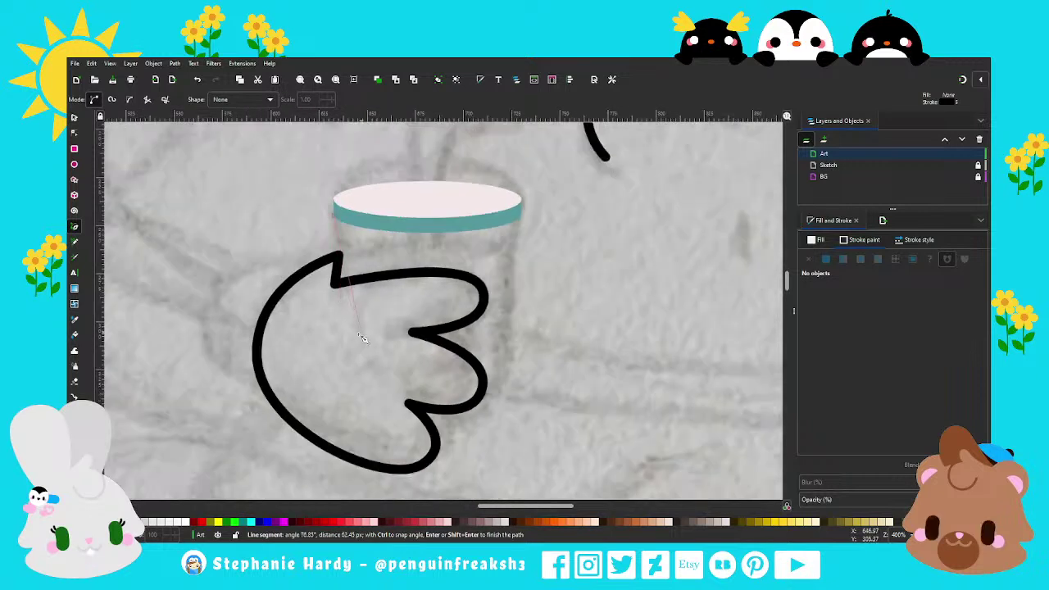
key("Escape")
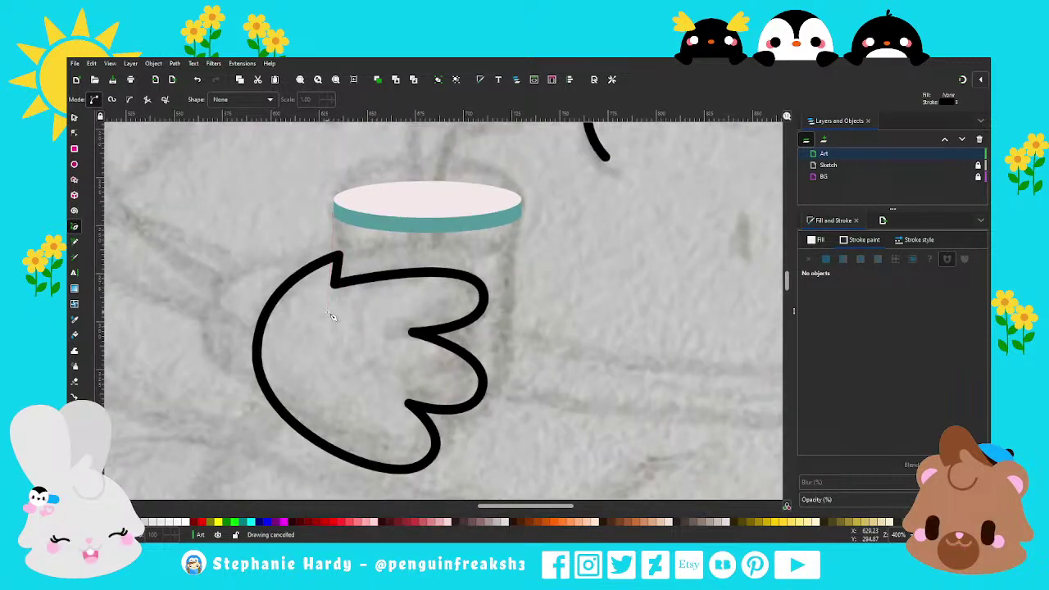
left_click(74, 117)
left_click(455, 208)
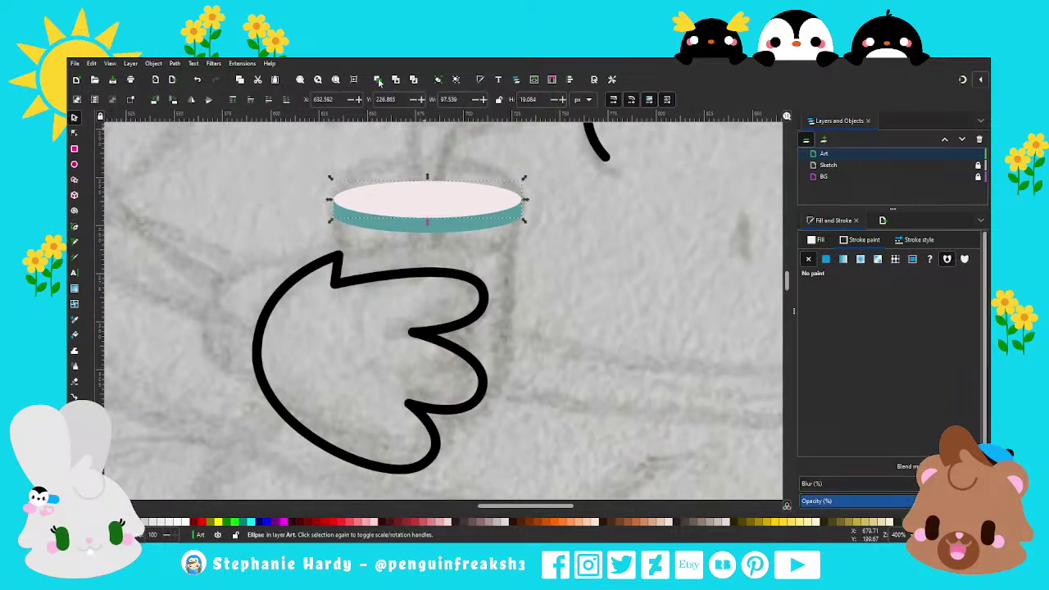
key("ctrl+d")
left_click_drag(436, 196, 436, 421)
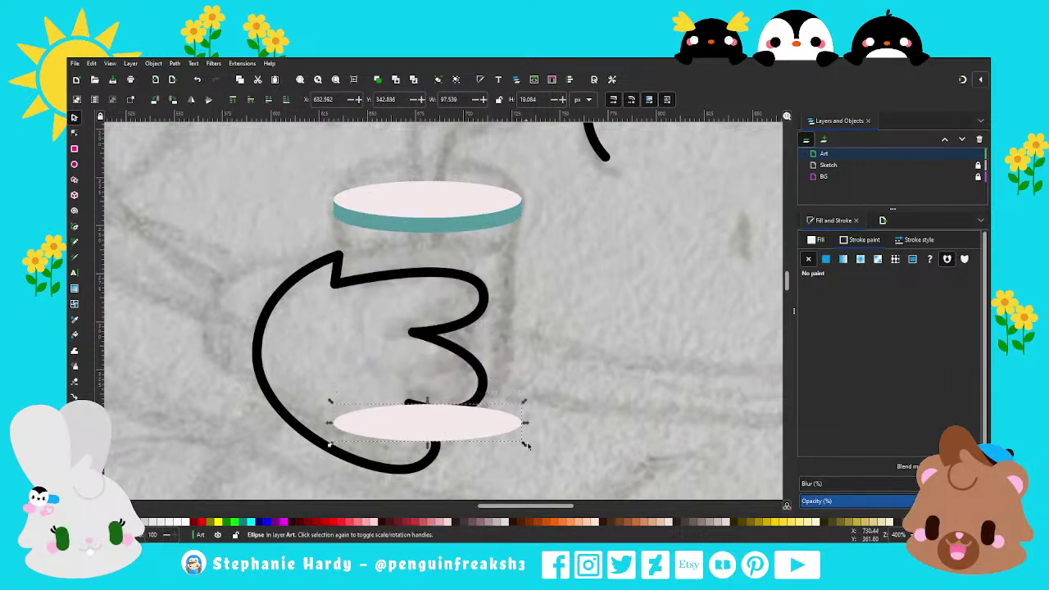
left_click_drag(526, 445, 515, 440)
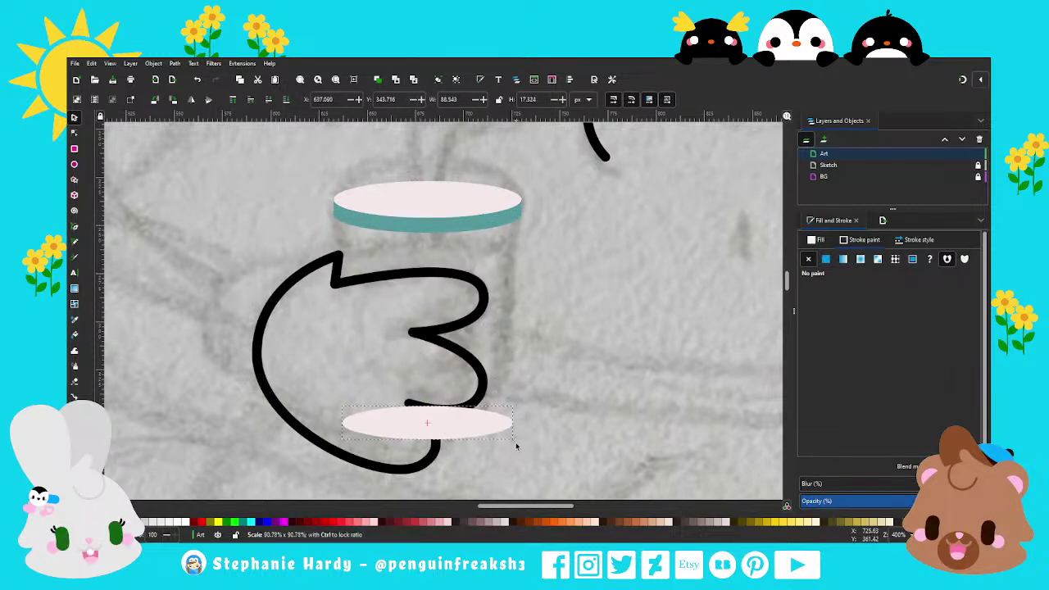
key("Page_Down")
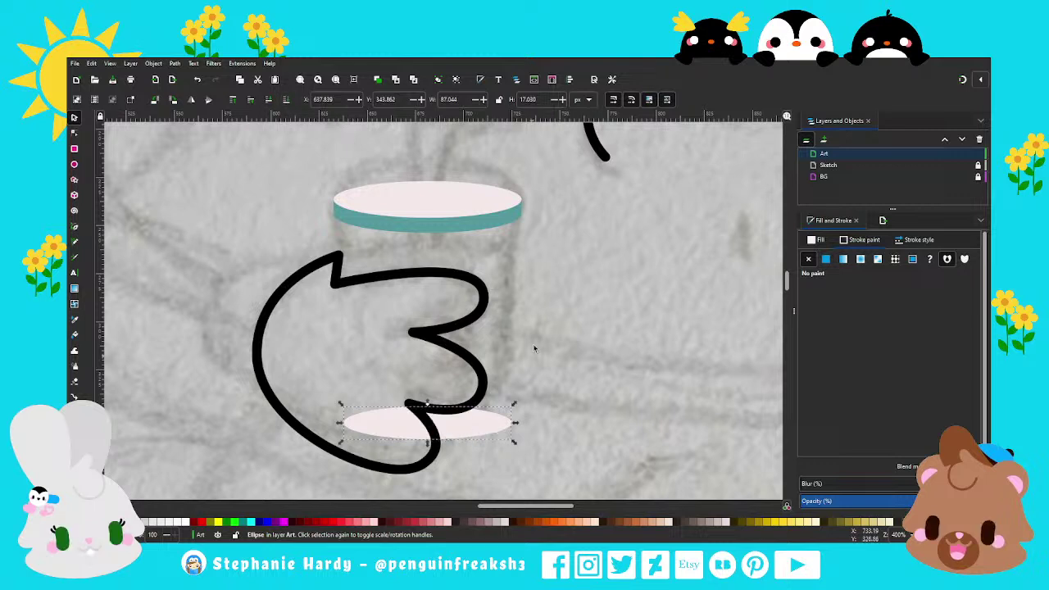
scroll(539, 320, "down", 2)
scroll(539, 320, "up", 1)
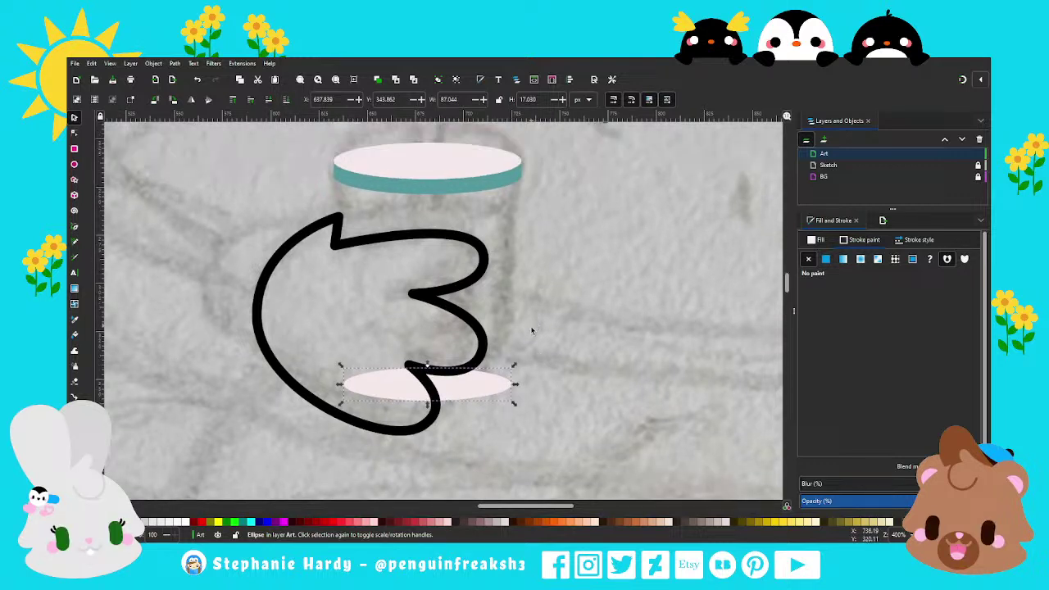
scroll(537, 338, "down", 1)
scroll(532, 344, "down", 1)
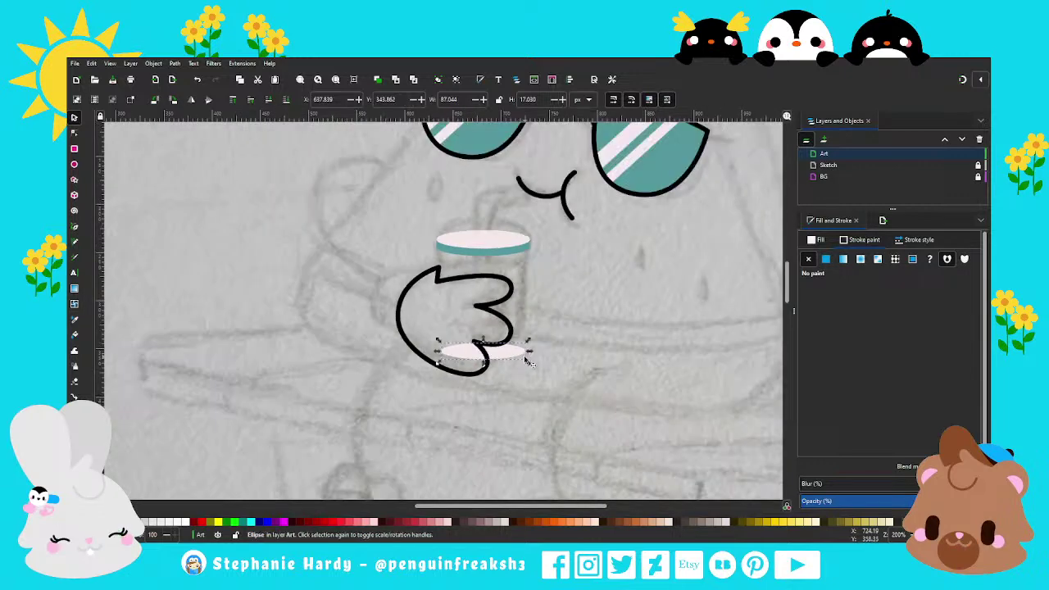
scroll(525, 350, "up", 1)
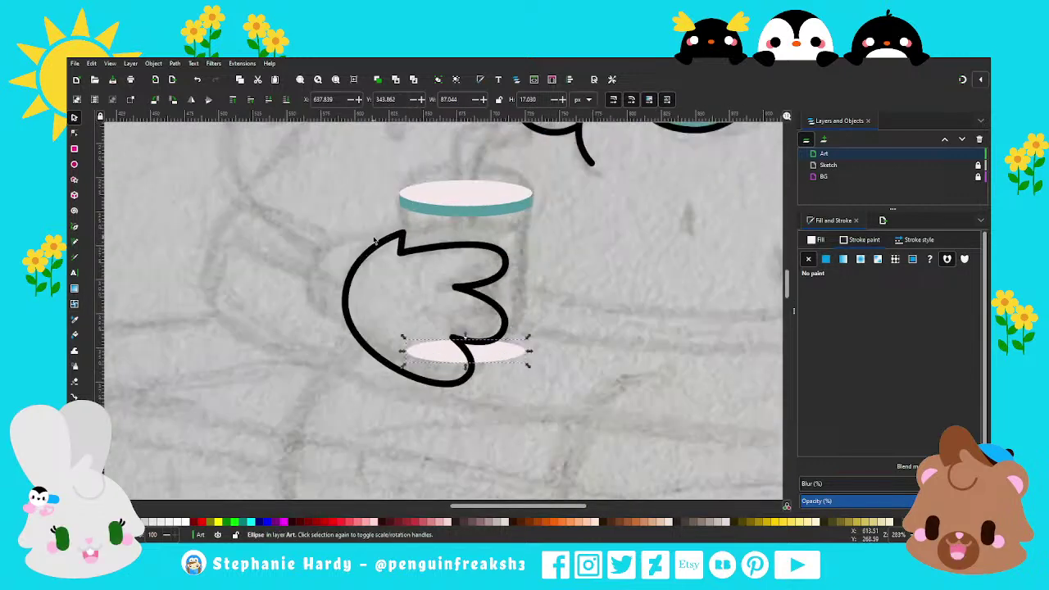
Draw a four-corner cup body from the base ellipse to the rim, light pink with no outline.
left_click(75, 227)
scroll(430, 336, "up", 2)
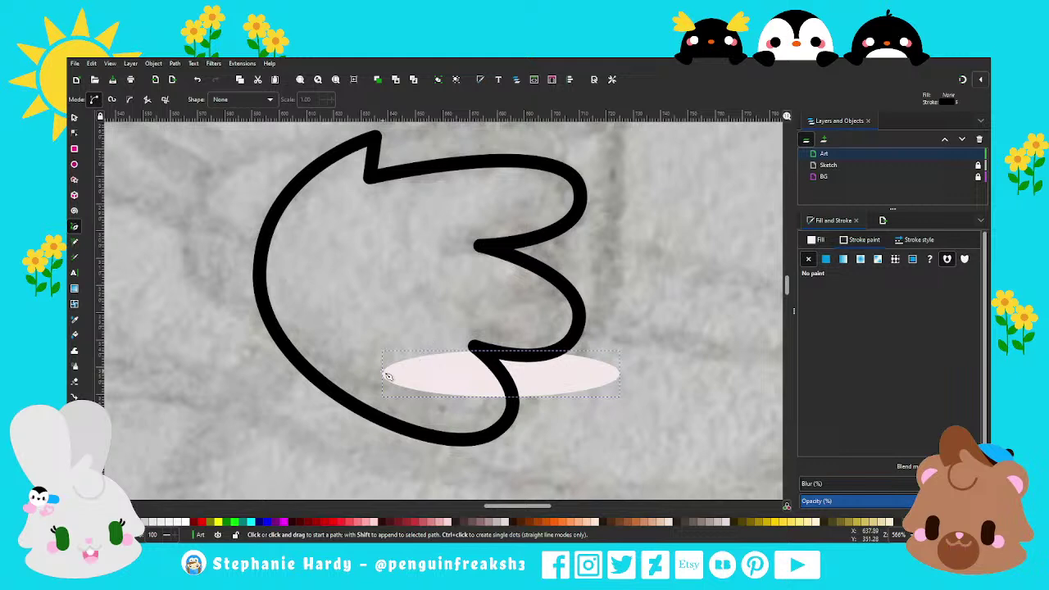
left_click(384, 375)
scroll(384, 375, "up", 2)
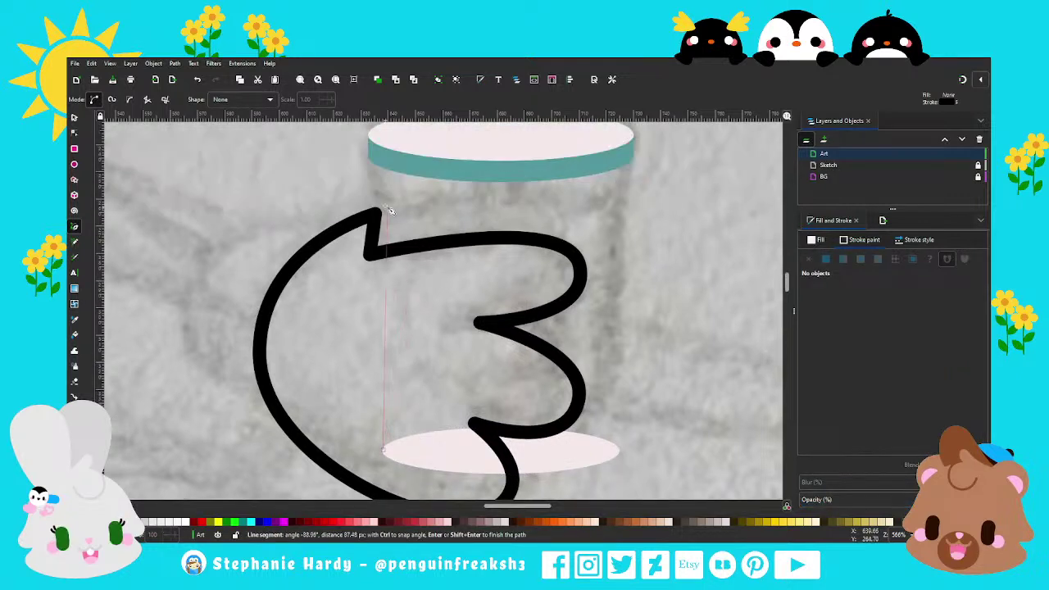
left_click(377, 161)
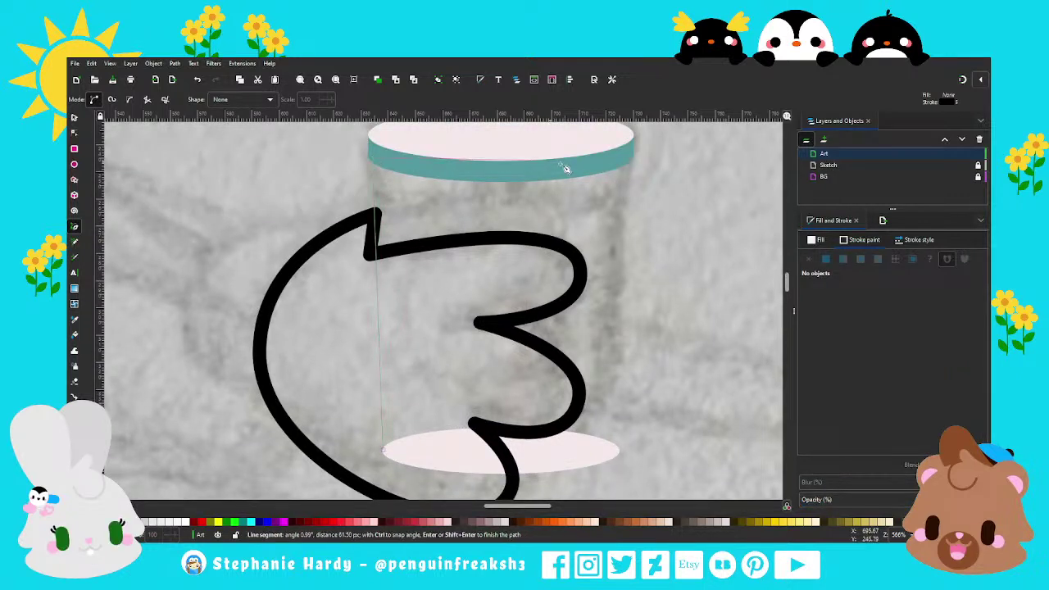
left_click(631, 165)
scroll(631, 165, "down", 2)
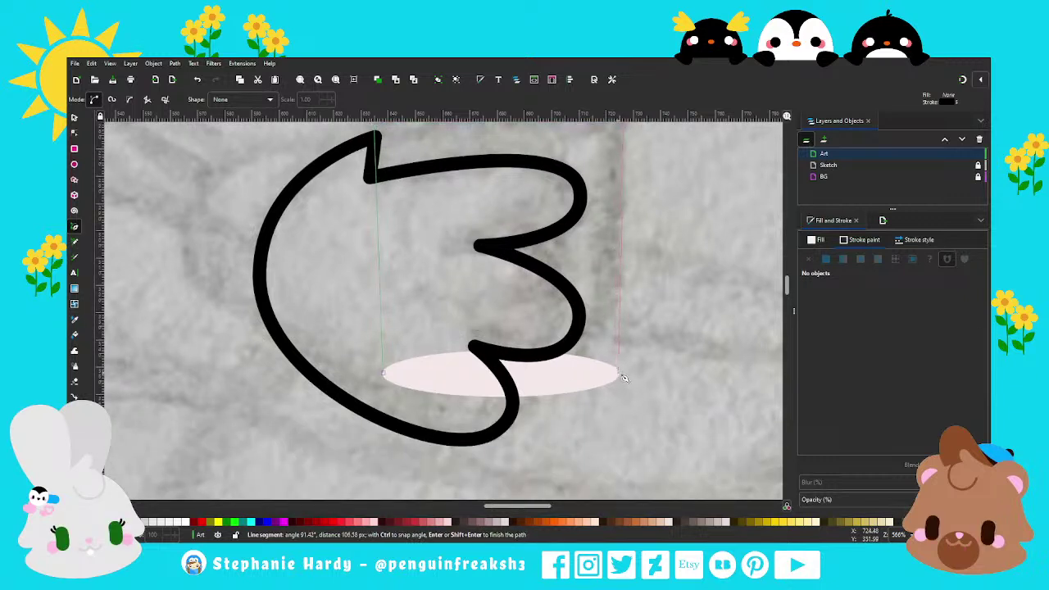
left_click(384, 374)
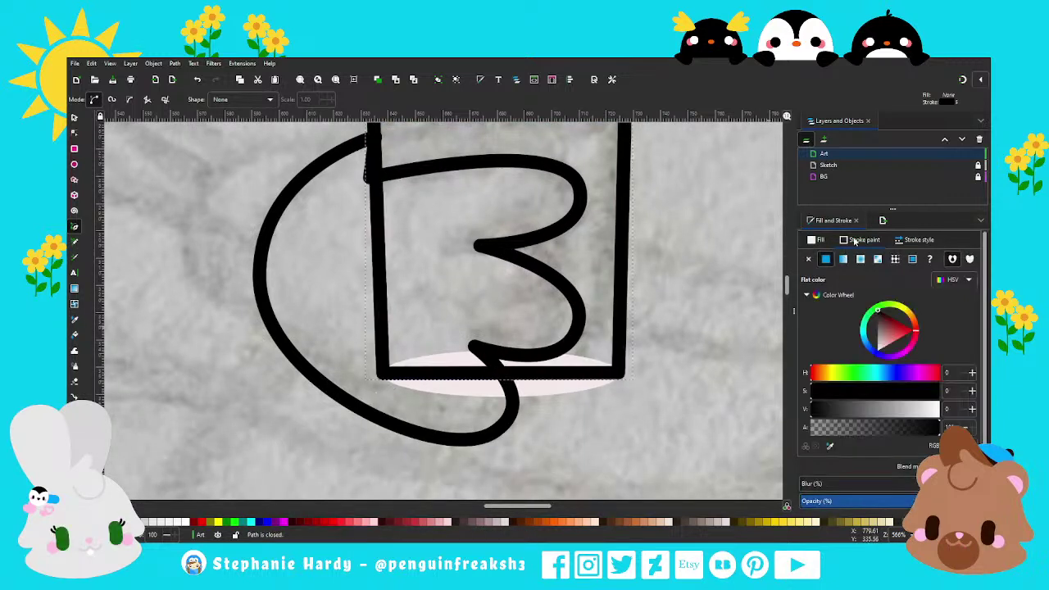
left_click(808, 259)
left_click(816, 239)
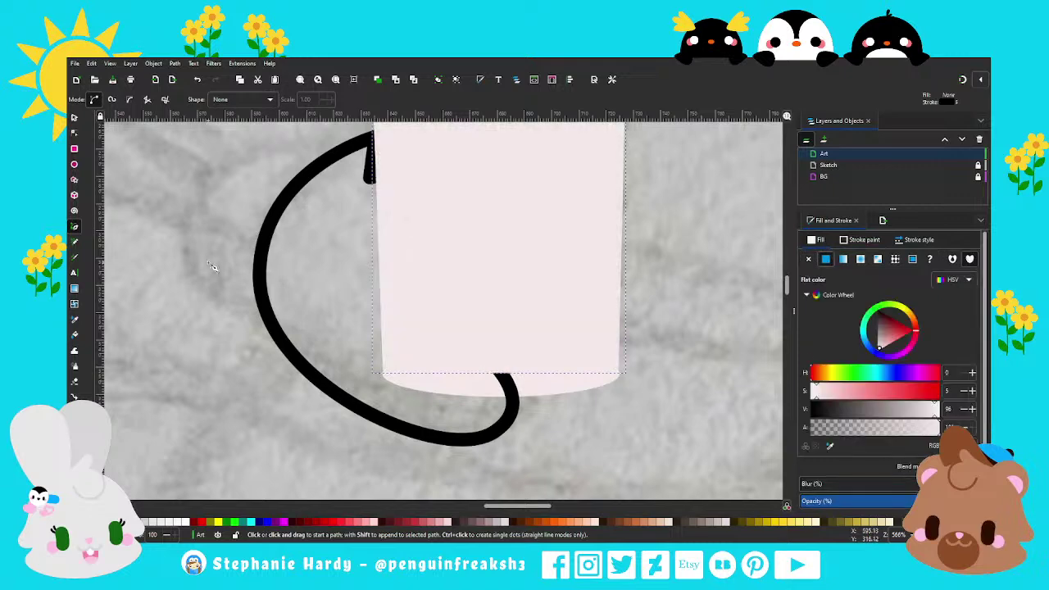
Nudge the cup body's lower-left and lower-right corners onto the bottom ellipse edge.
left_click(74, 134)
scroll(283, 293, "up", 3)
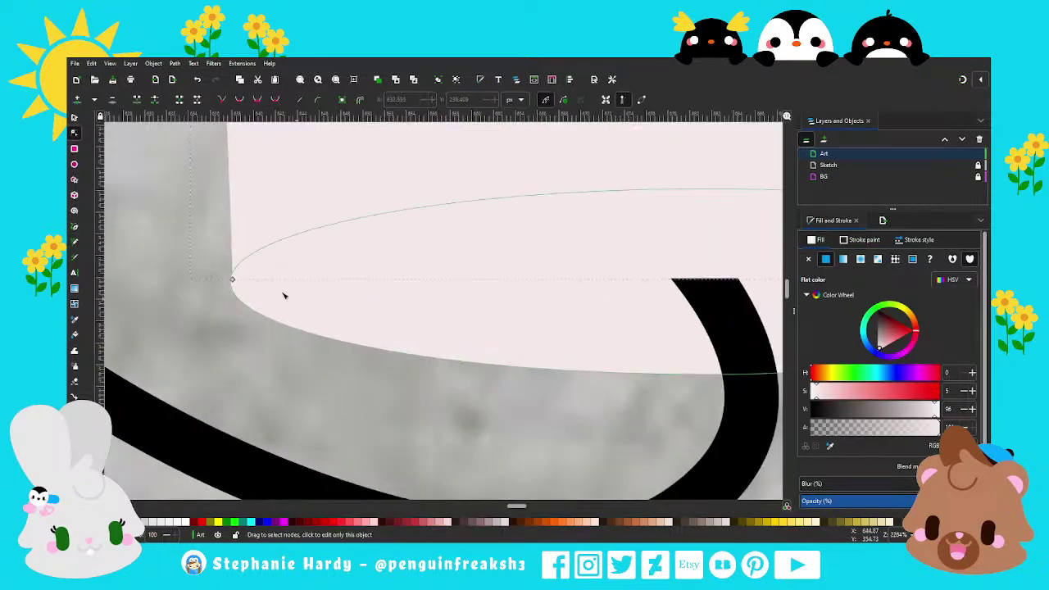
scroll(246, 274, "up", 2)
scroll(256, 298, "up", 1)
left_click_drag(257, 298, 253, 303)
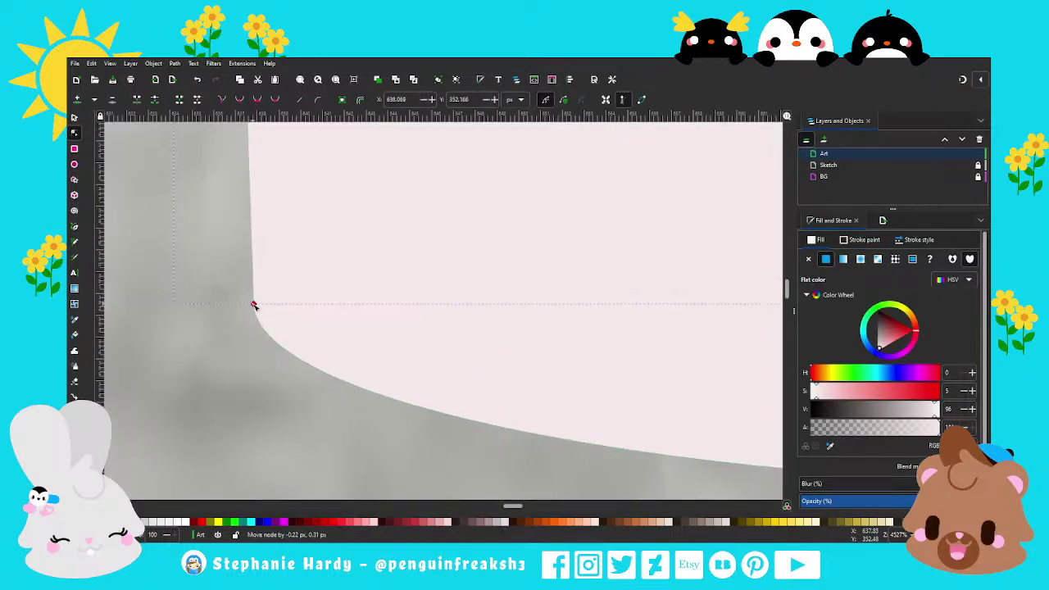
scroll(215, 331, "down", 3)
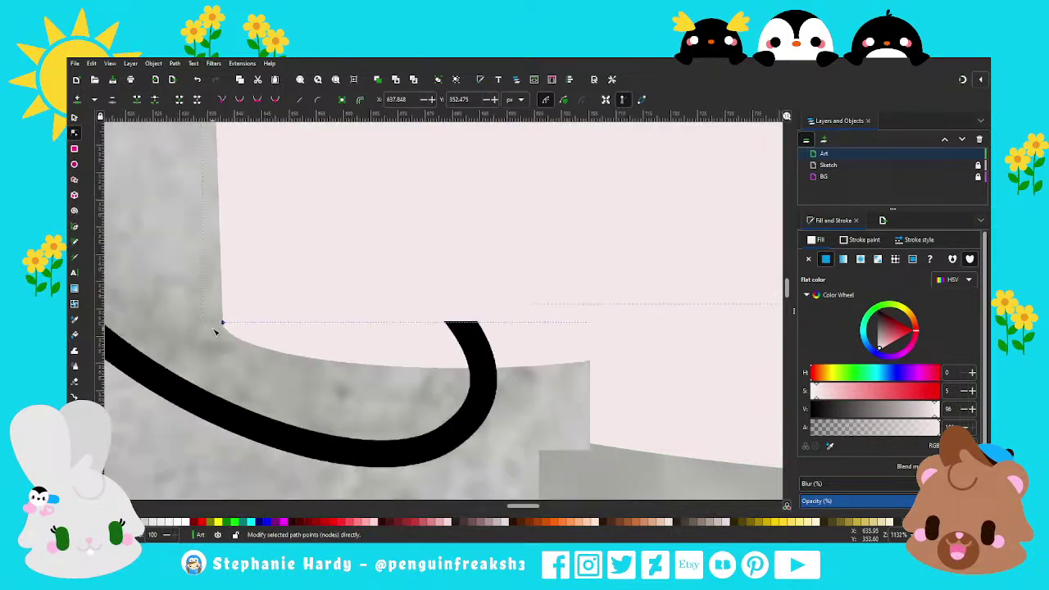
scroll(737, 382, "up", 2)
scroll(707, 321, "up", 2)
scroll(681, 327, "up", 3)
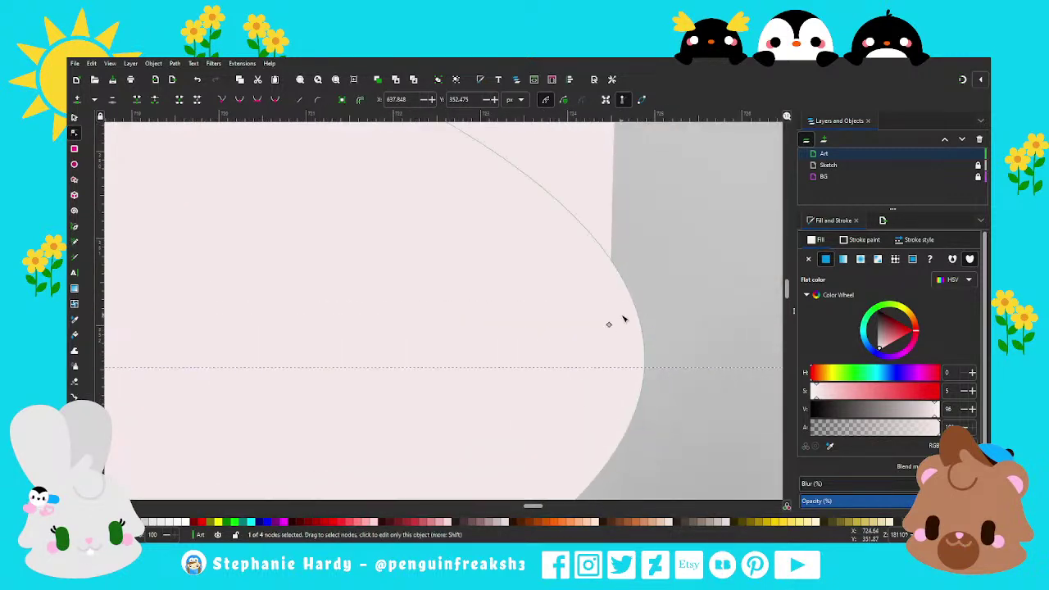
left_click_drag(613, 325, 643, 367)
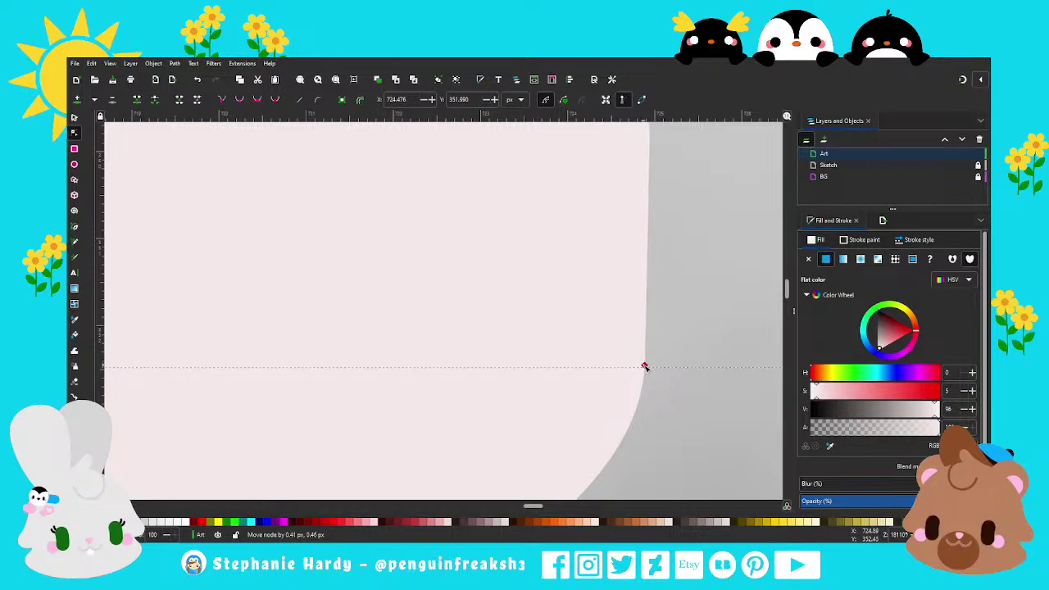
scroll(576, 382, "down", 1)
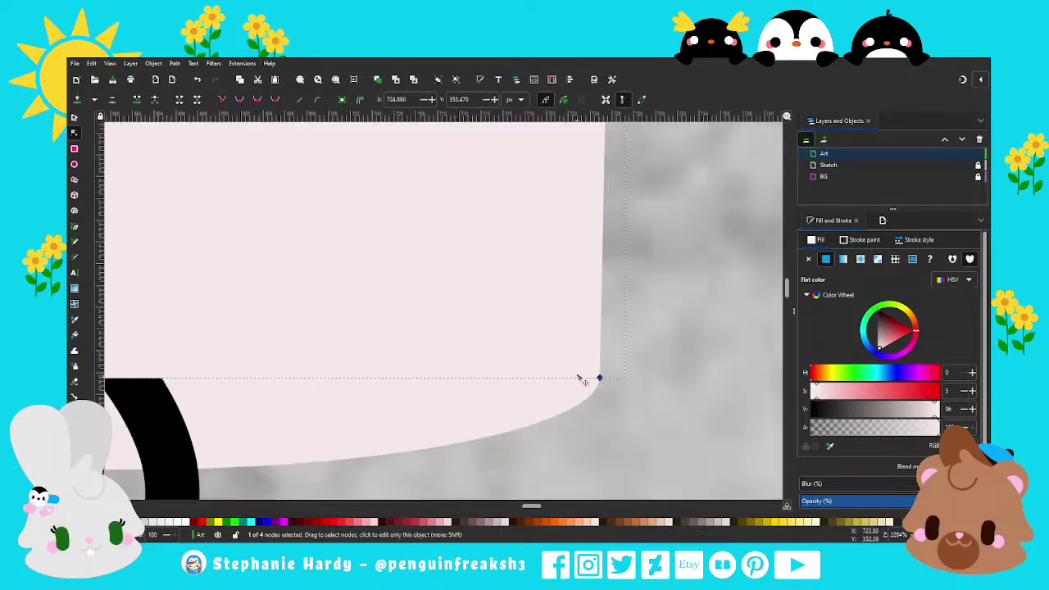
scroll(573, 377, "down", 5)
scroll(519, 367, "down", 2)
scroll(484, 369, "down", 2)
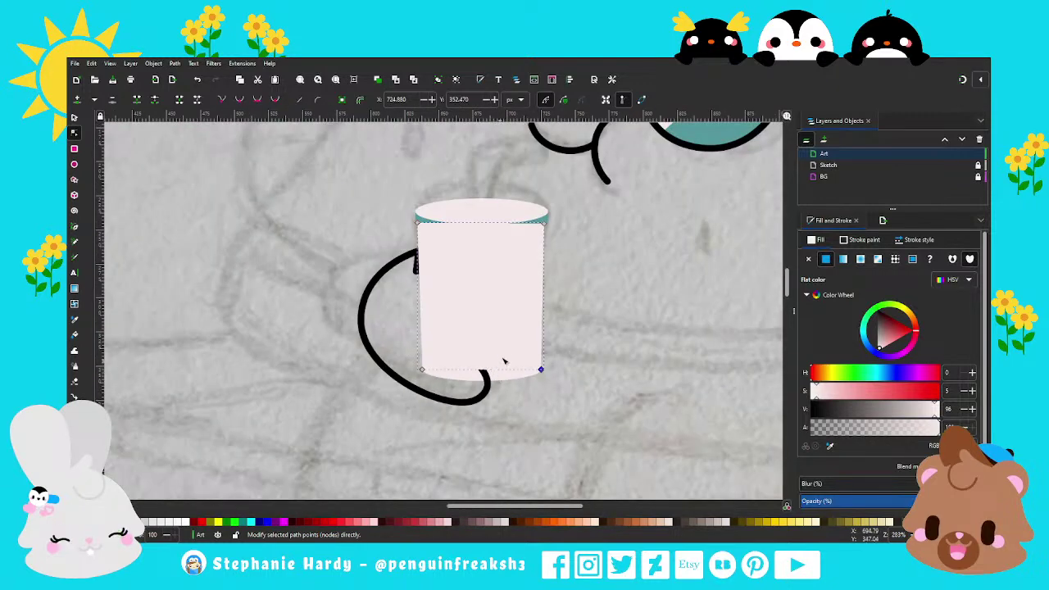
scroll(503, 363, "down", 1)
Raise the black hand outline in front of the cup body.
left_click(74, 118)
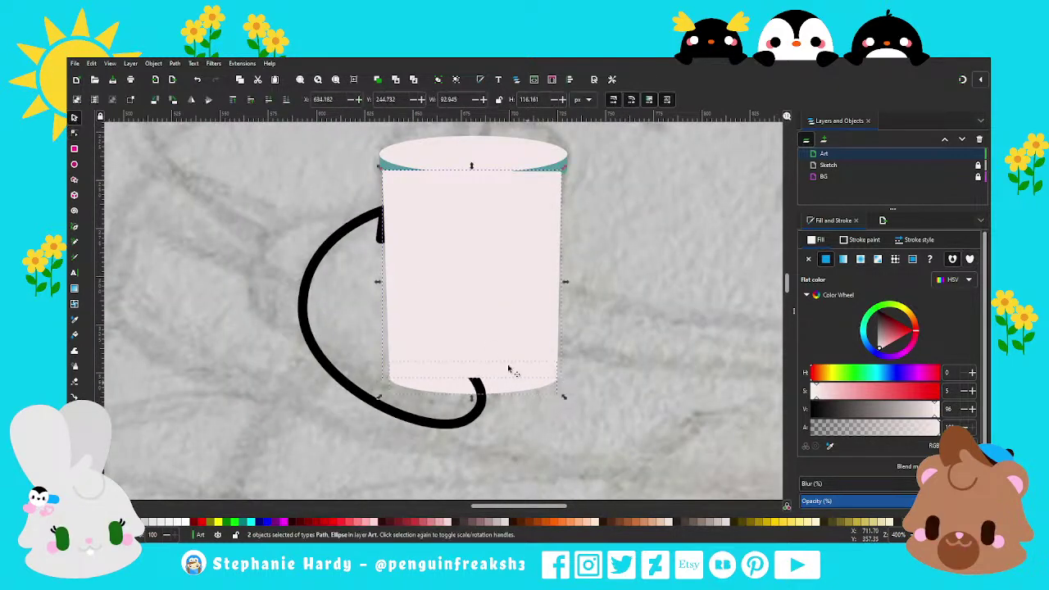
left_click(286, 99)
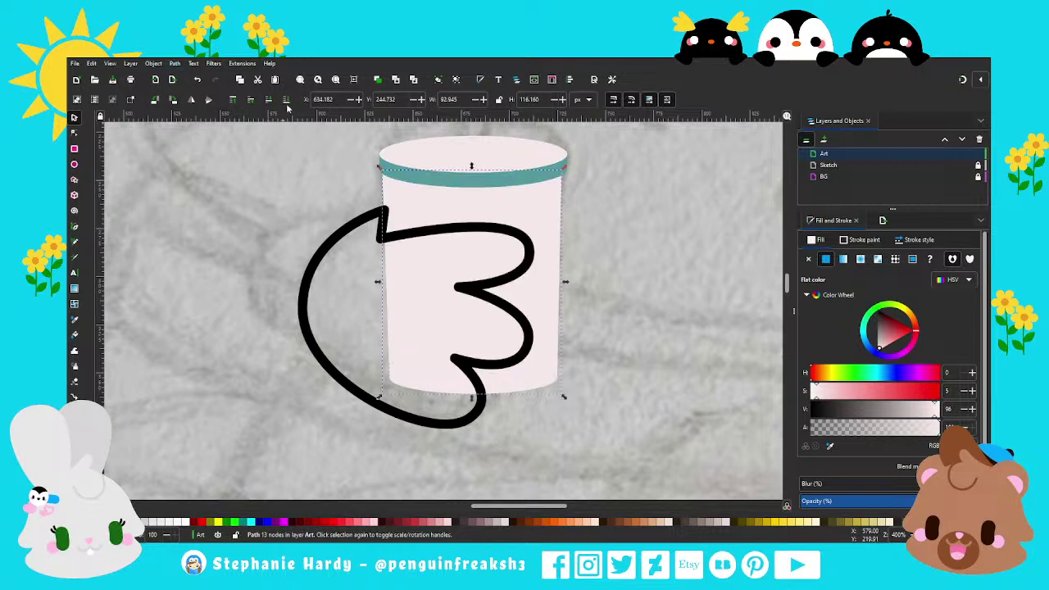
left_click(657, 315)
scroll(478, 325, "down", 1)
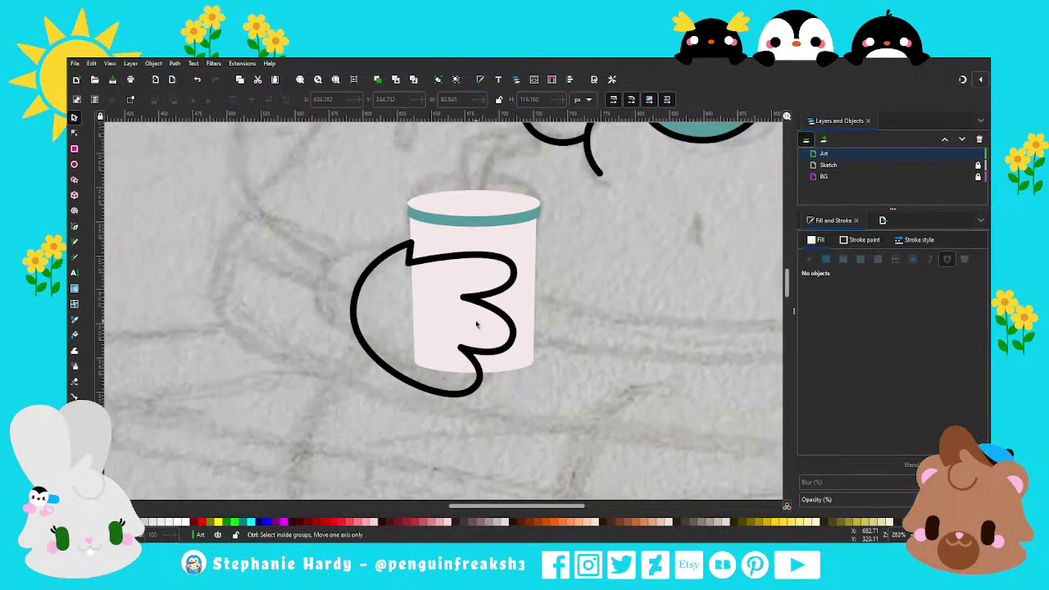
scroll(548, 356, "down", 1)
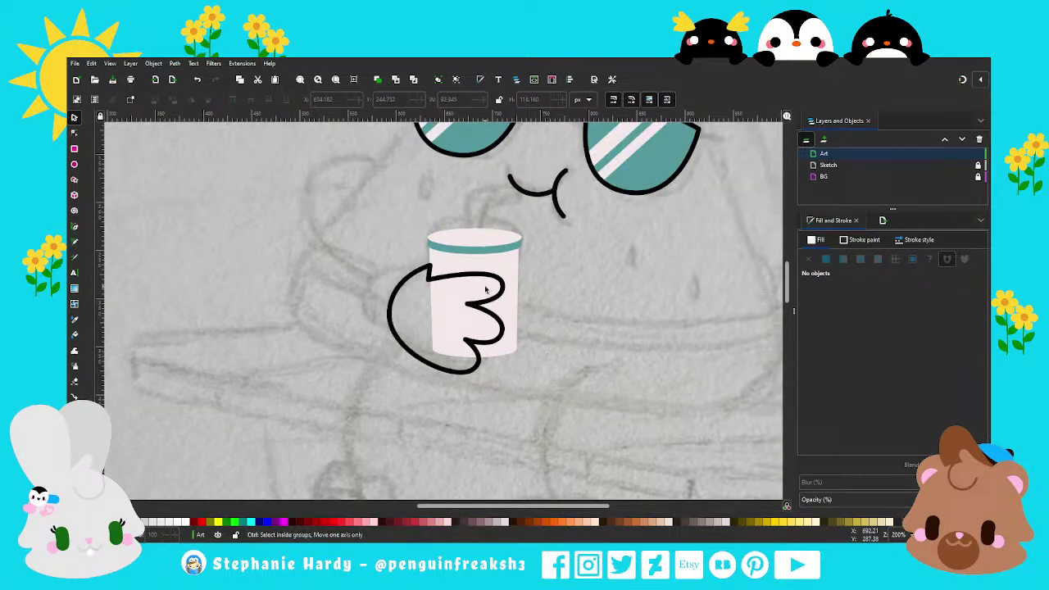
scroll(485, 277, "up", 2)
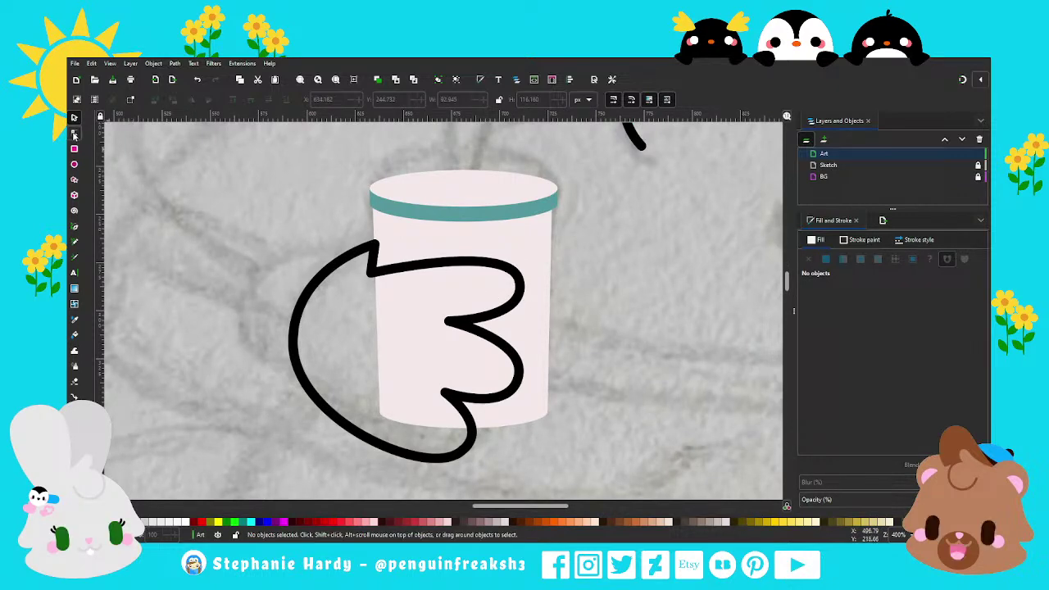
Drag the cup body's top-left corner node onto the left end of the teal rim.
left_click(75, 133)
left_click(407, 213)
scroll(397, 211, "up", 1)
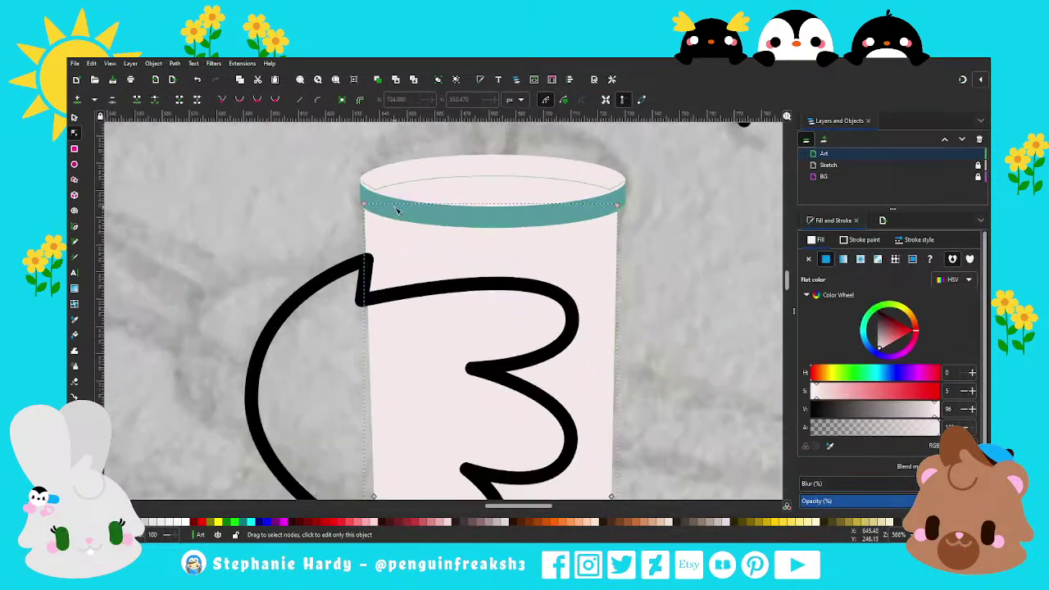
scroll(377, 206, "up", 4)
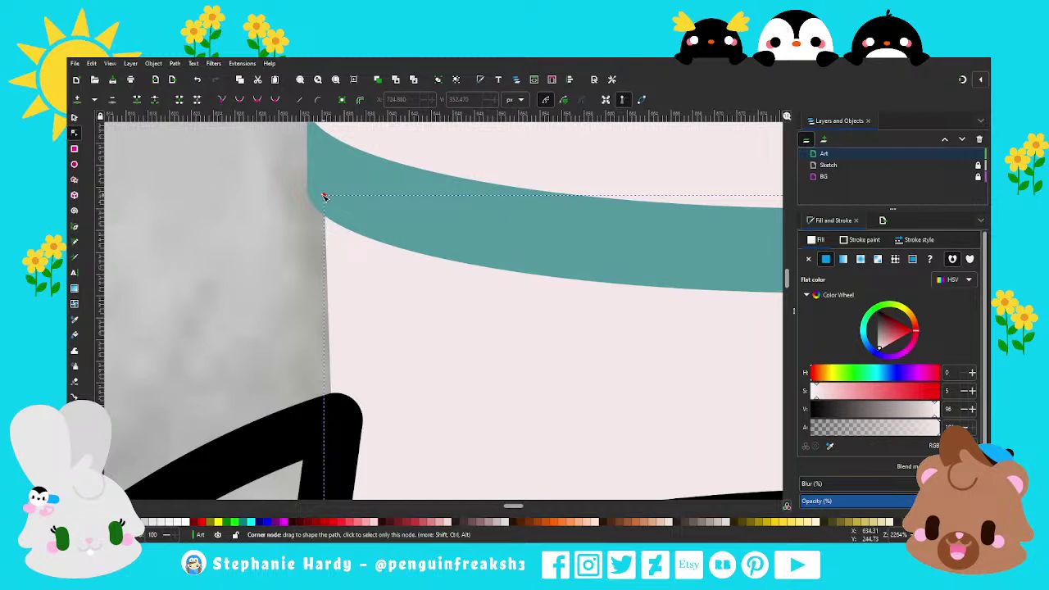
left_click_drag(323, 196, 317, 195)
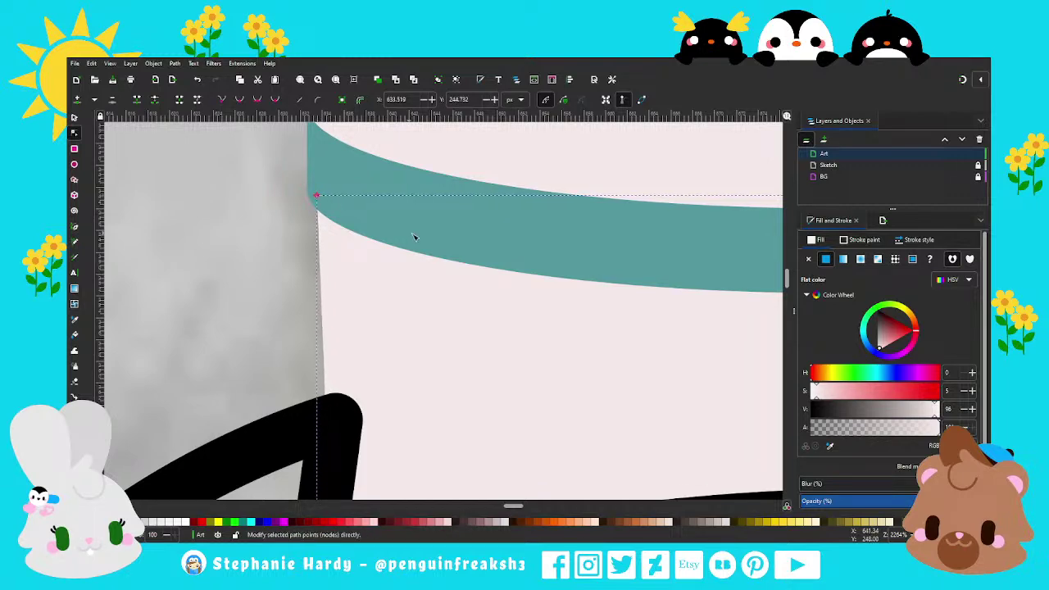
Tuck the top-right corner node against the rim's right end, then deselect the cup.
scroll(414, 237, "down", 1)
scroll(414, 237, "down", 1)
scroll(414, 237, "down", 1)
scroll(413, 237, "down", 1)
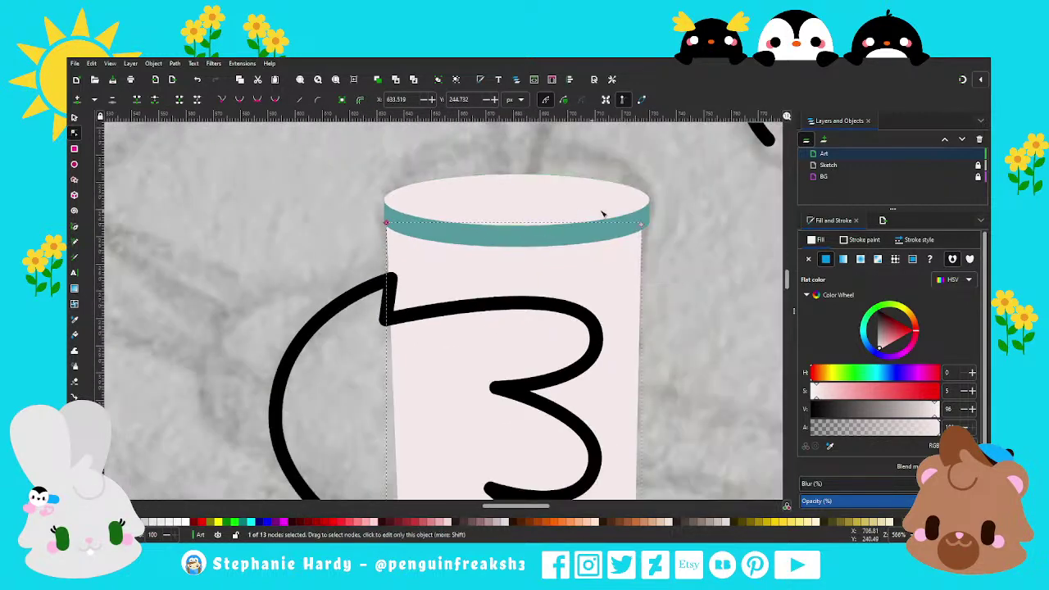
scroll(642, 223, "up", 2)
left_click_drag(628, 234, 638, 233)
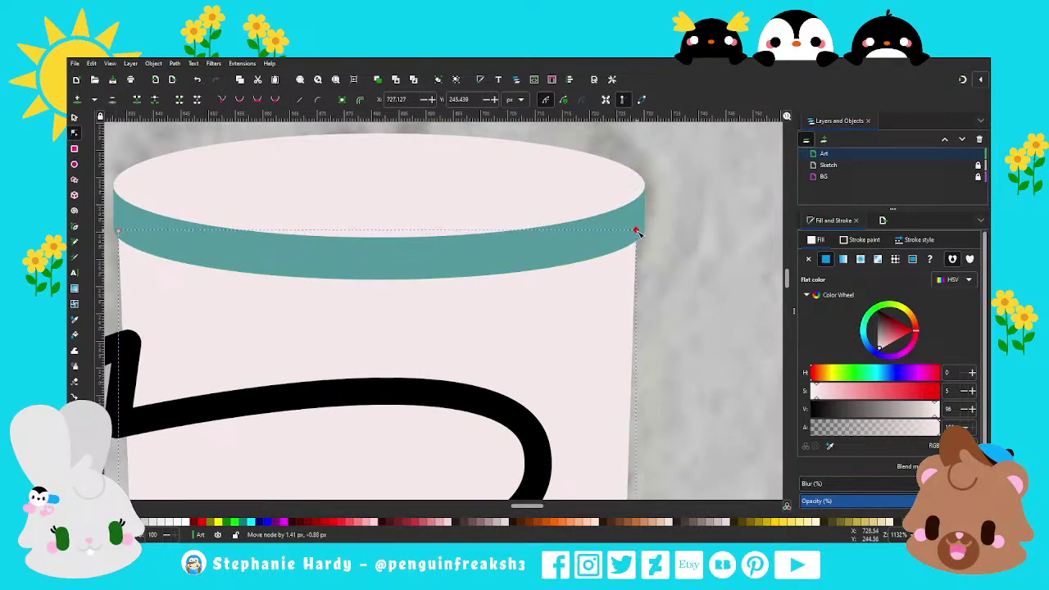
scroll(445, 227, "down", 3)
scroll(381, 215, "down", 1)
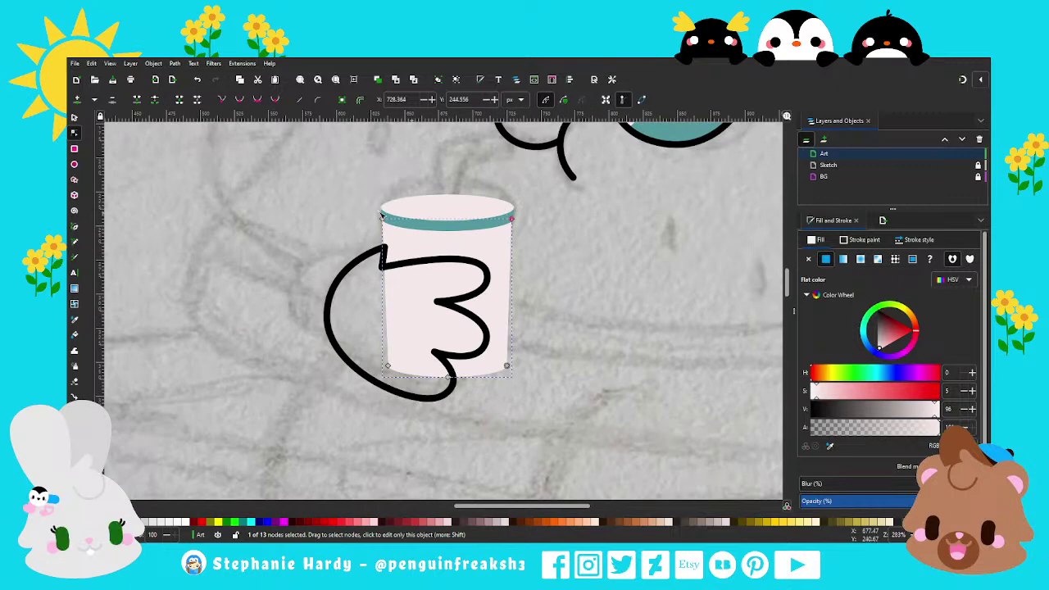
left_click(74, 117)
key("Escape")
Raise the inner cup shape above the hand and shrink it slightly.
scroll(491, 368, "down", 3)
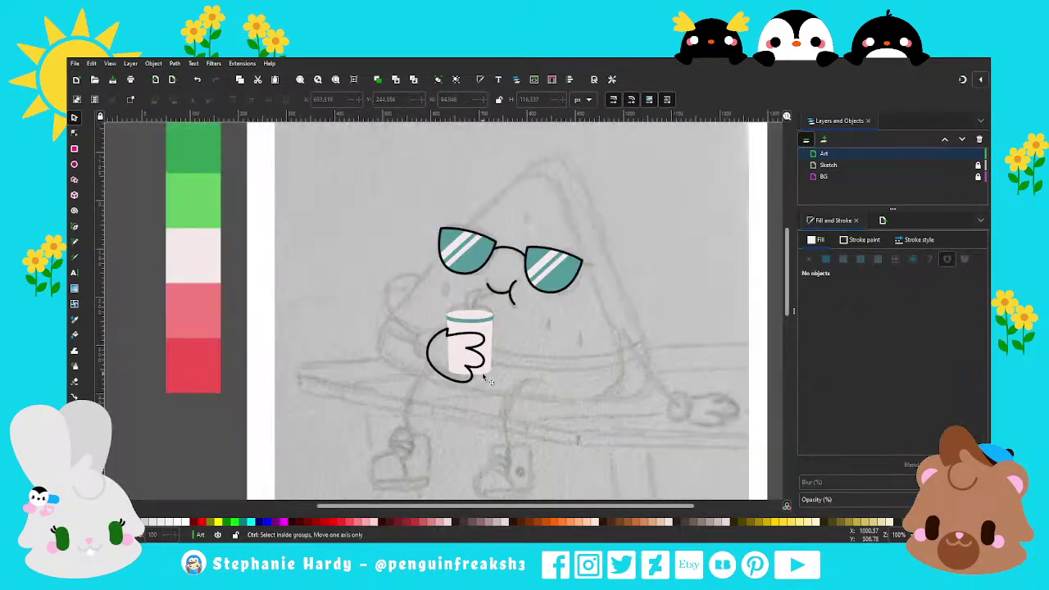
scroll(509, 358, "up", 1)
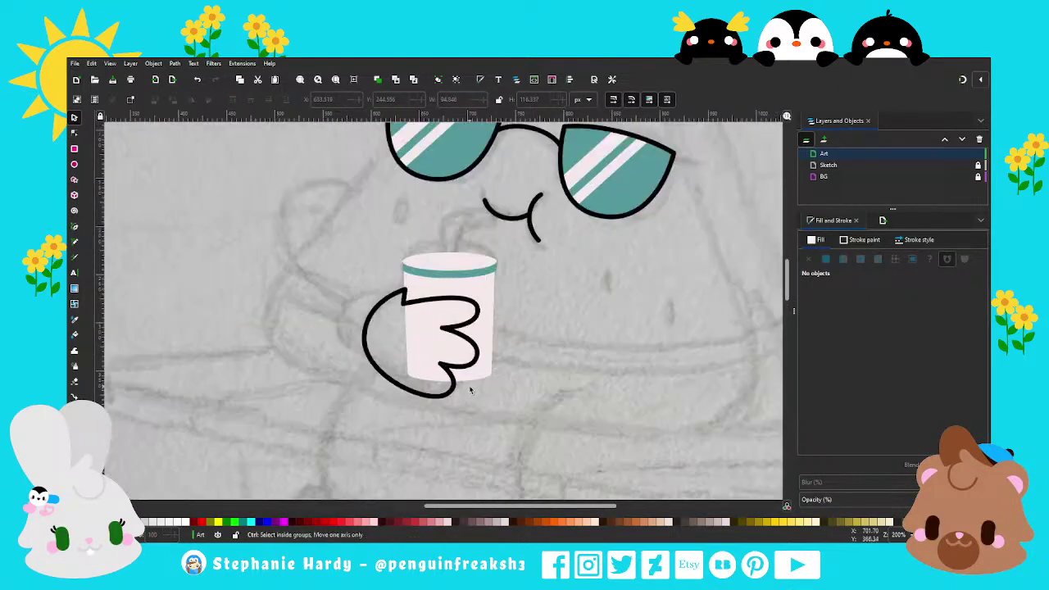
scroll(471, 391, "up", 1)
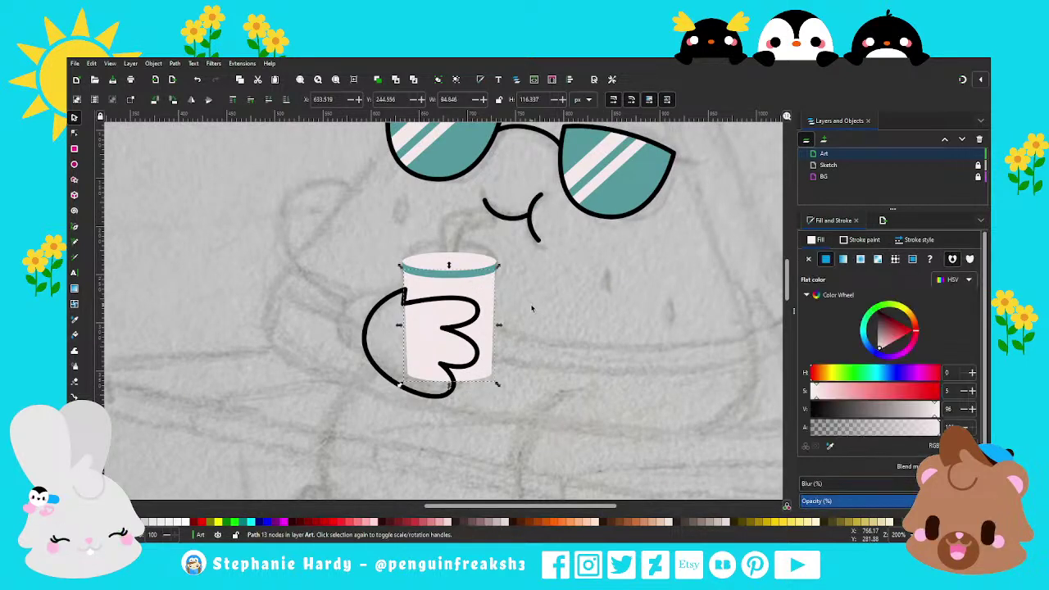
left_click(377, 80)
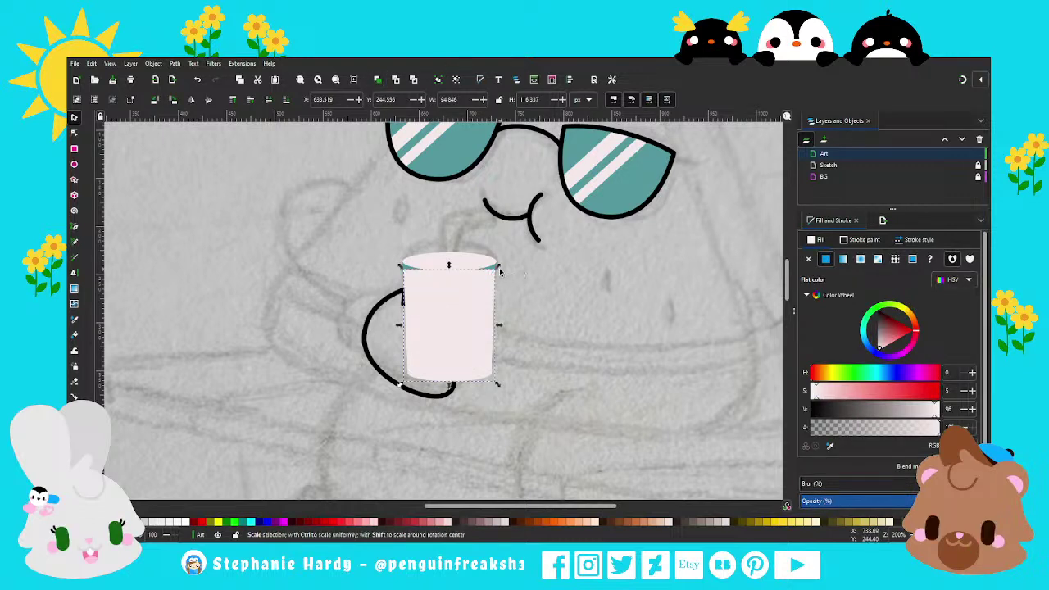
left_click_drag(497, 265, 491, 274)
scroll(545, 326, "down", 1)
scroll(545, 326, "down", 1)
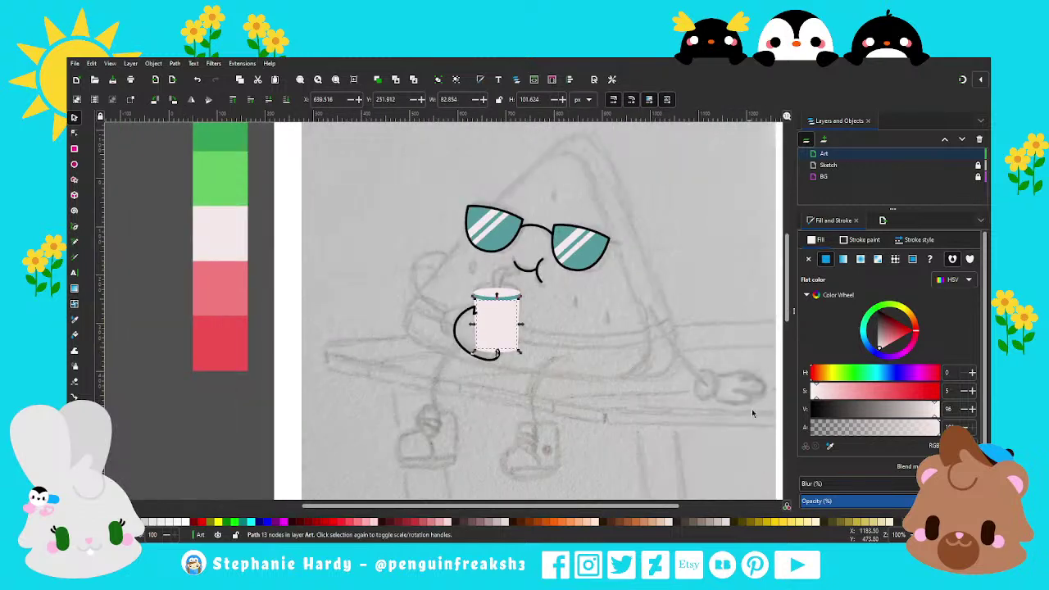
Fill the inner cup shape with the light green swatch using the Dropper.
key("d")
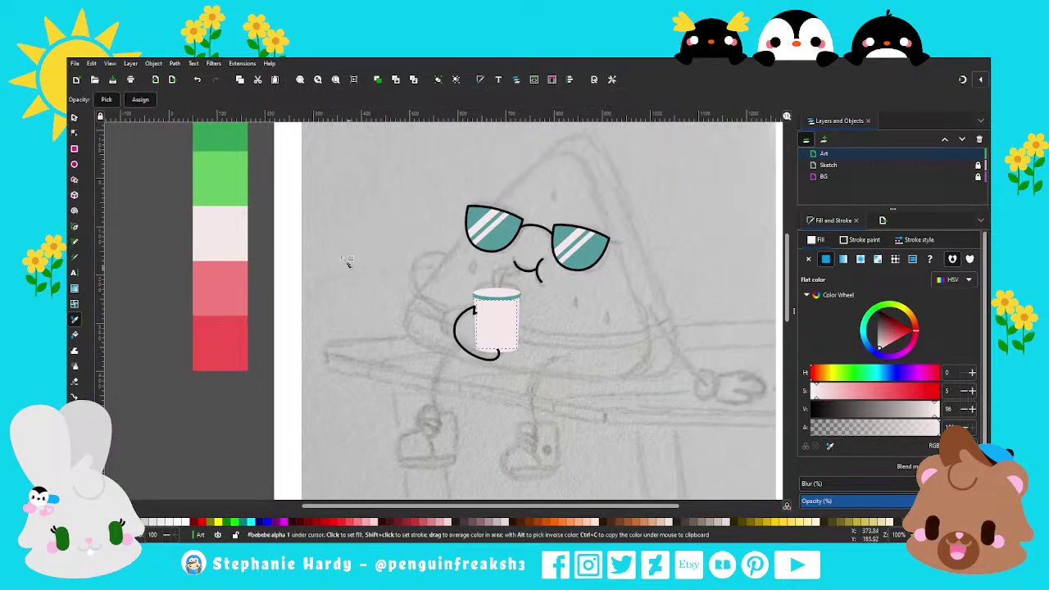
scroll(320, 246, "up", 1)
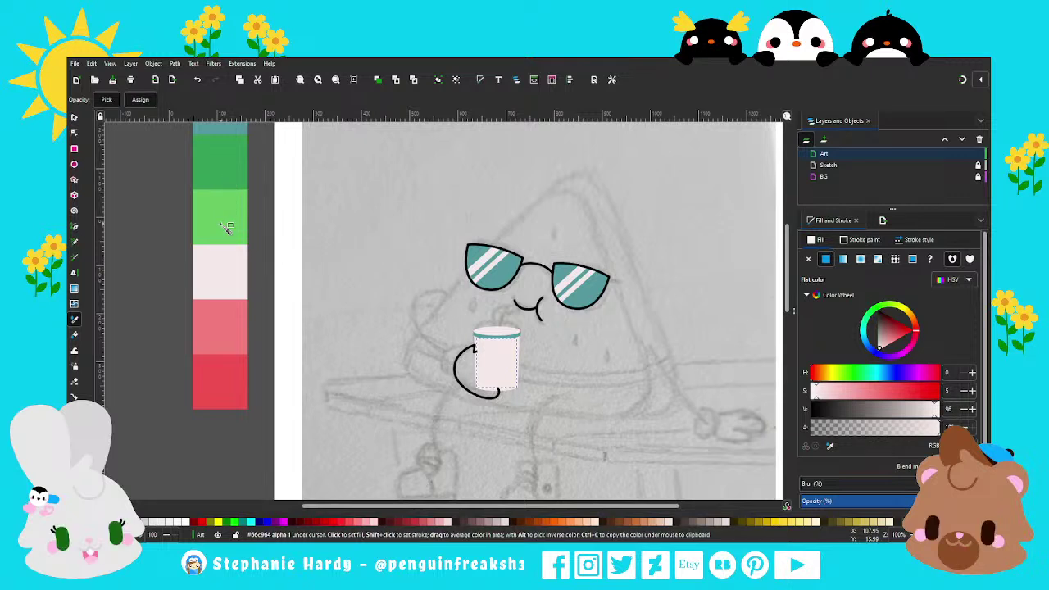
left_click(228, 229)
key("s")
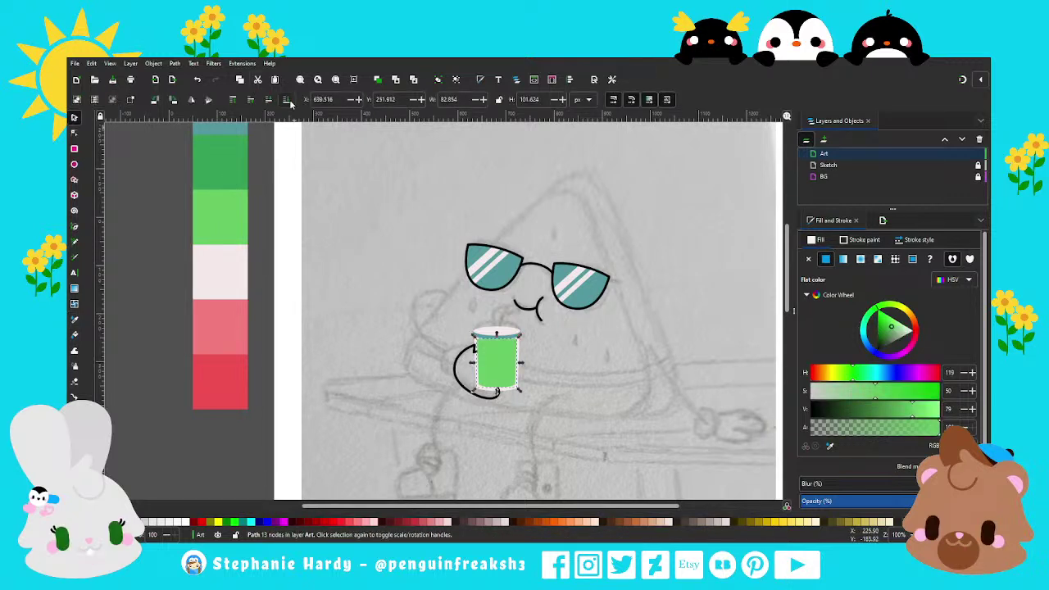
Nudge the green body lower and move the pale ellipse down over its top.
scroll(532, 387, "up", 3, "ctrl")
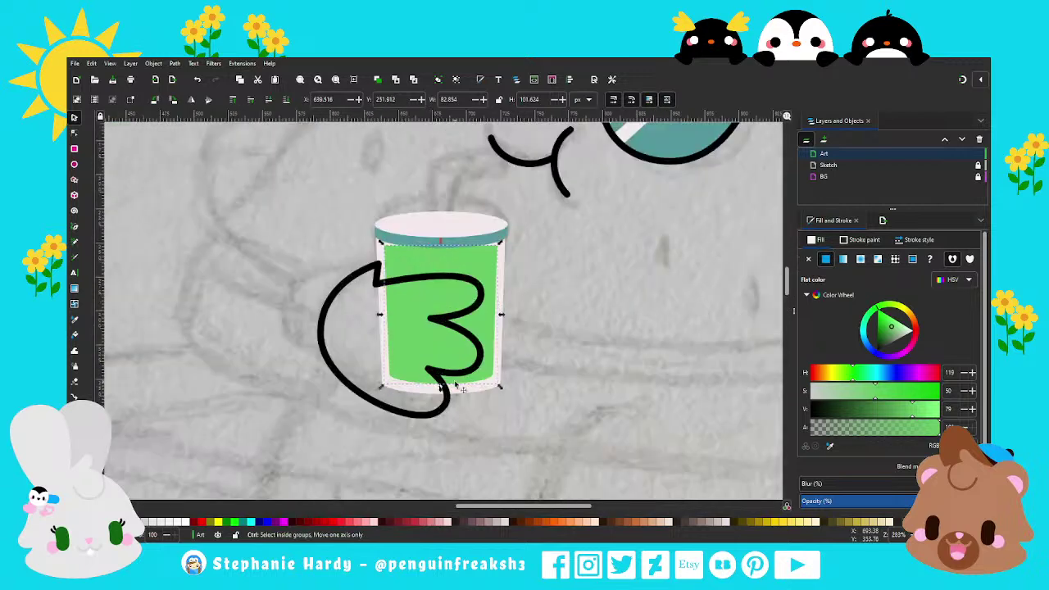
scroll(459, 388, "up", 2, "ctrl")
left_click_drag(528, 292, 531, 302)
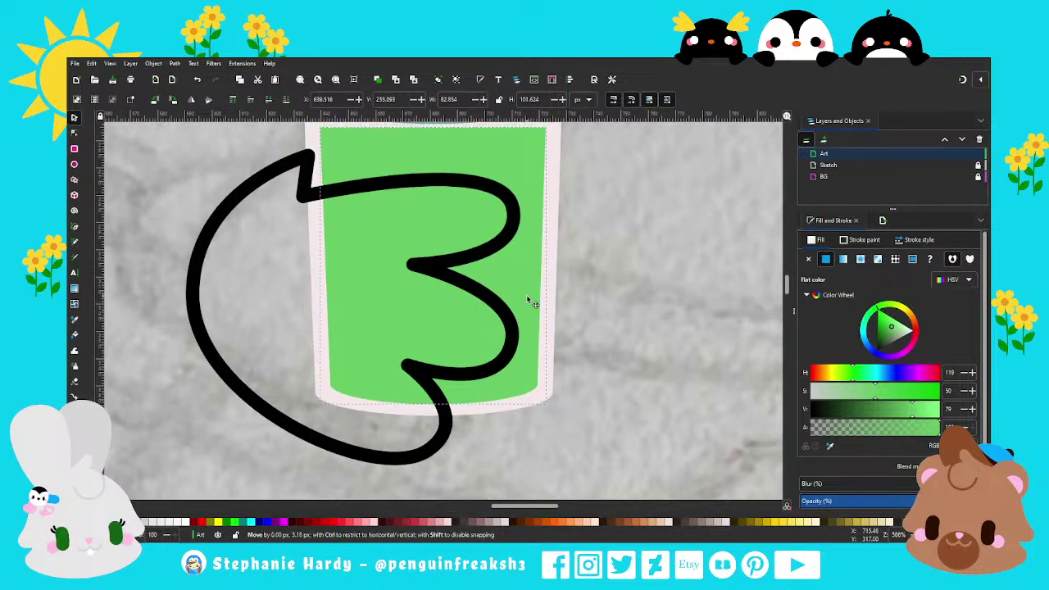
scroll(497, 352, "down", 1, "ctrl")
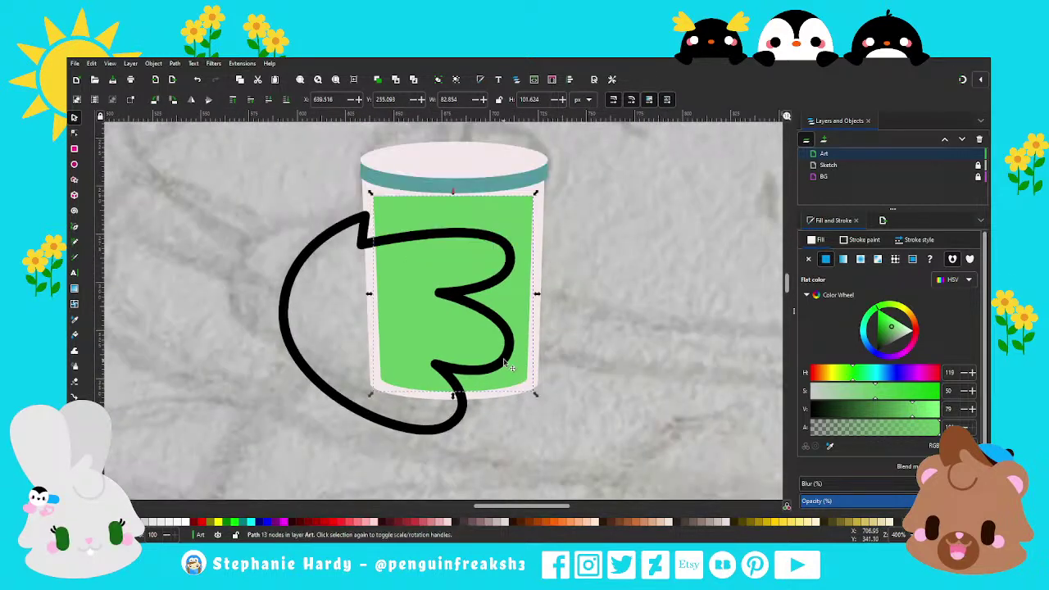
left_click(473, 167)
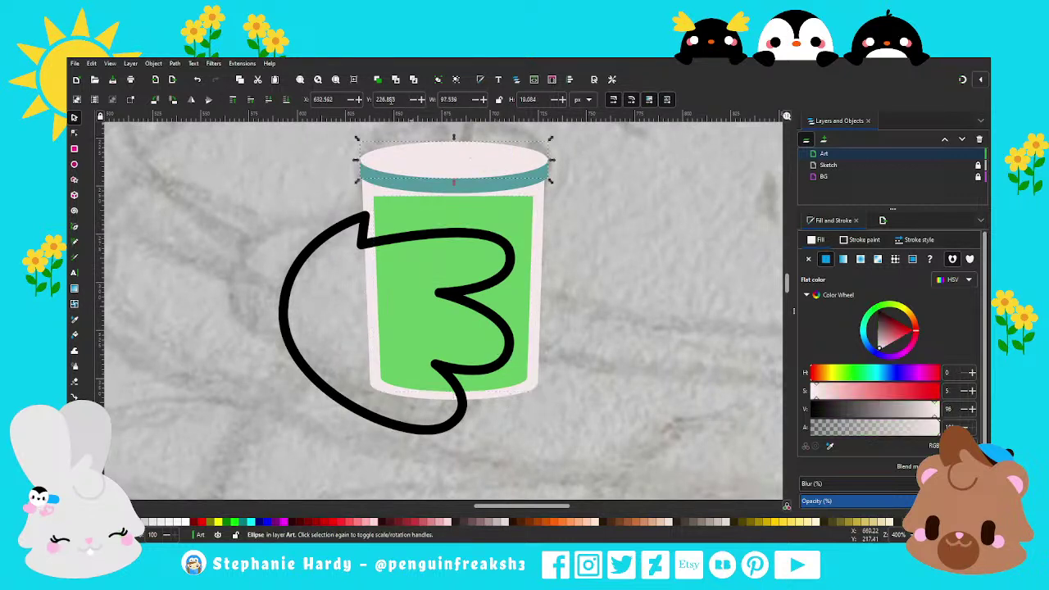
left_click_drag(470, 168, 467, 205)
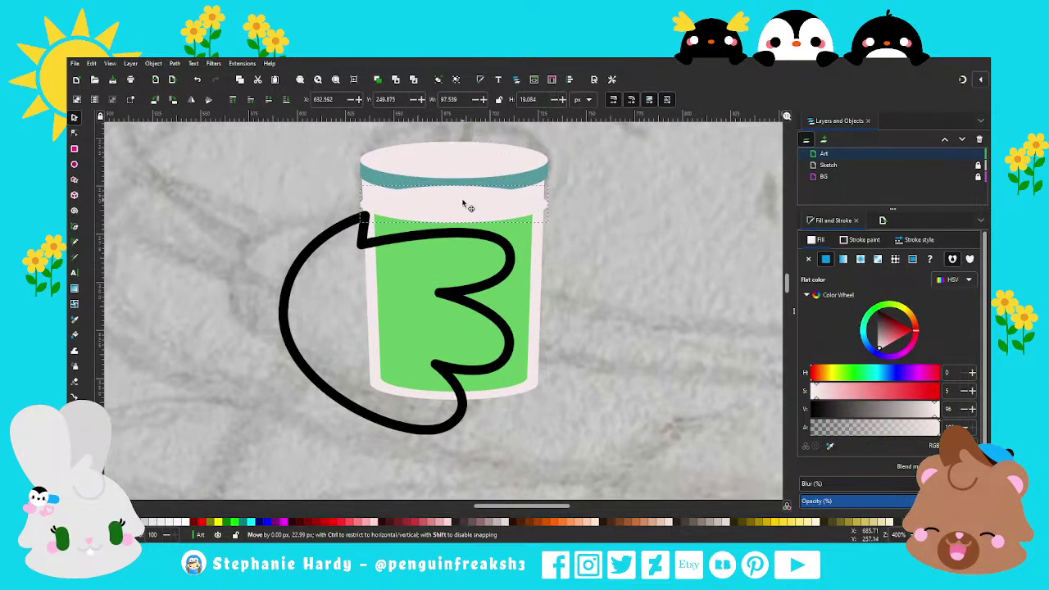
Cut the pale ellipse out of the green body with Path > Difference for a curved top.
left_click(453, 270, "shift")
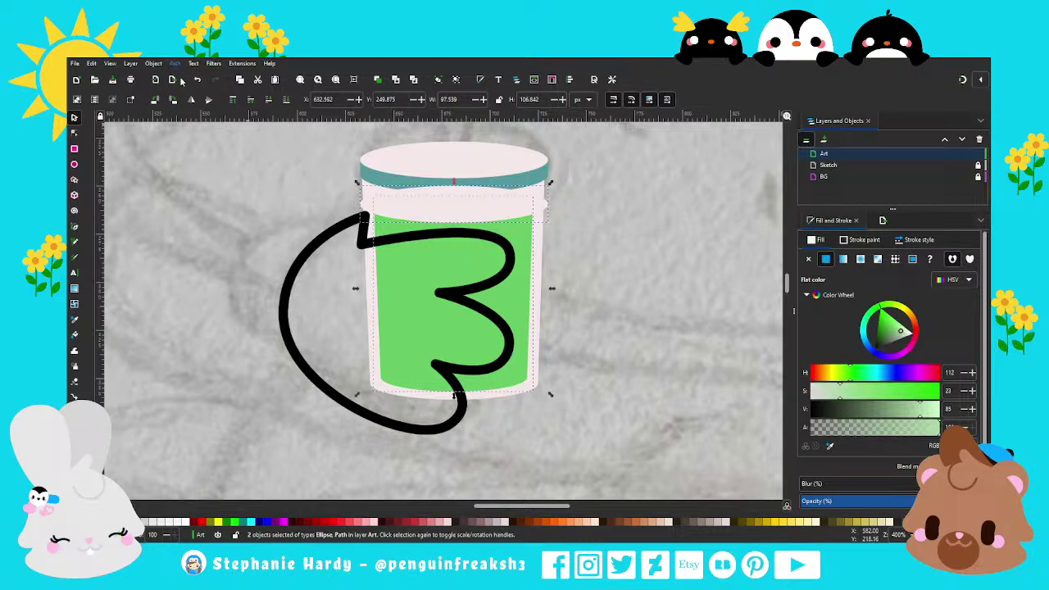
key("ctrl+minus")
key("Escape")
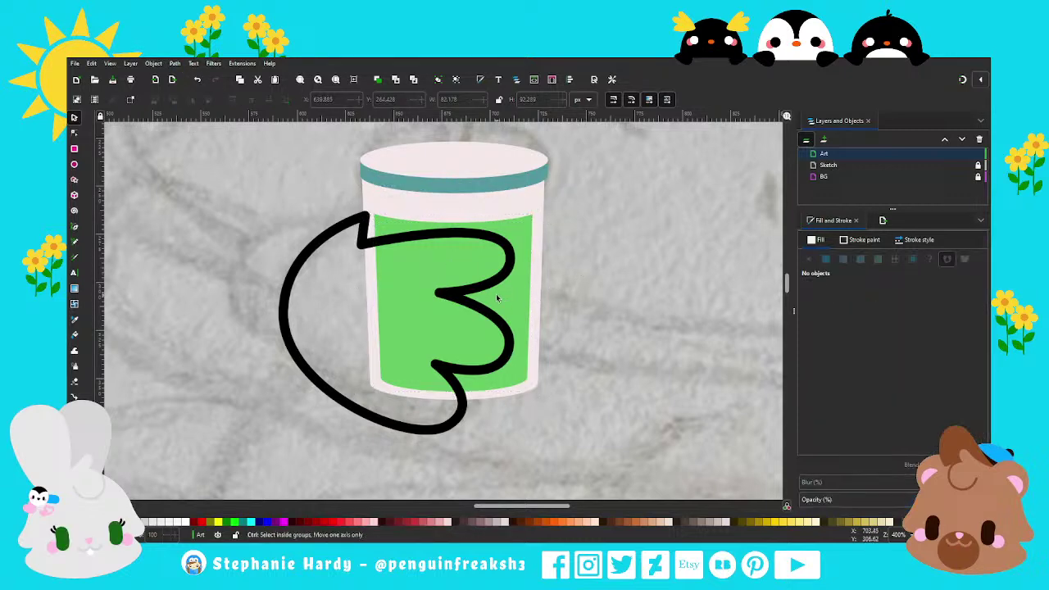
scroll(494, 297, "down", 1)
scroll(496, 299, "down", 1)
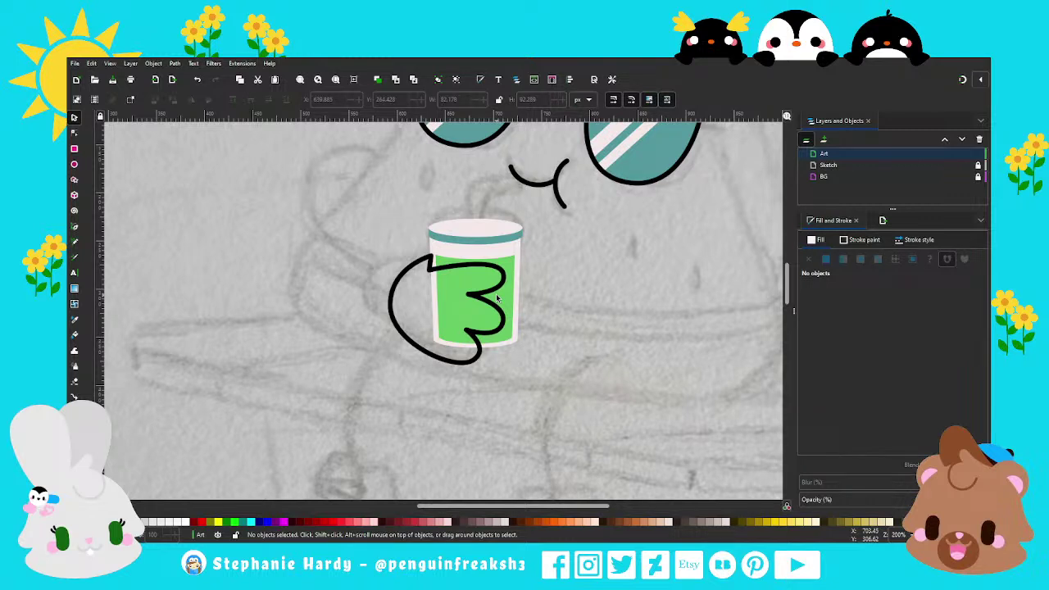
Give the hand a flat fill of the pale white colour picked from the canvas.
left_click(504, 277)
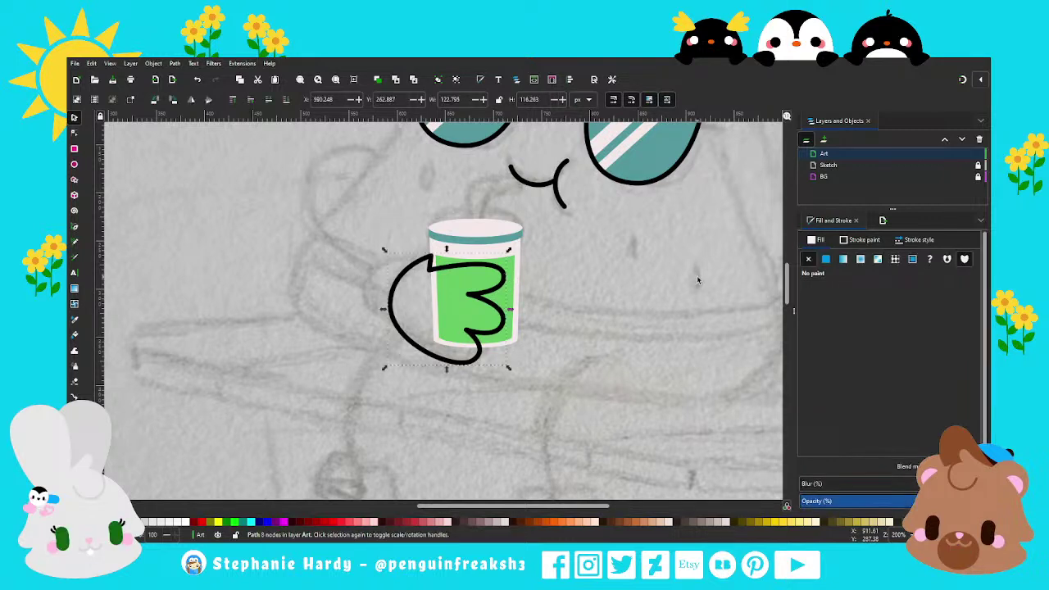
left_click(828, 261)
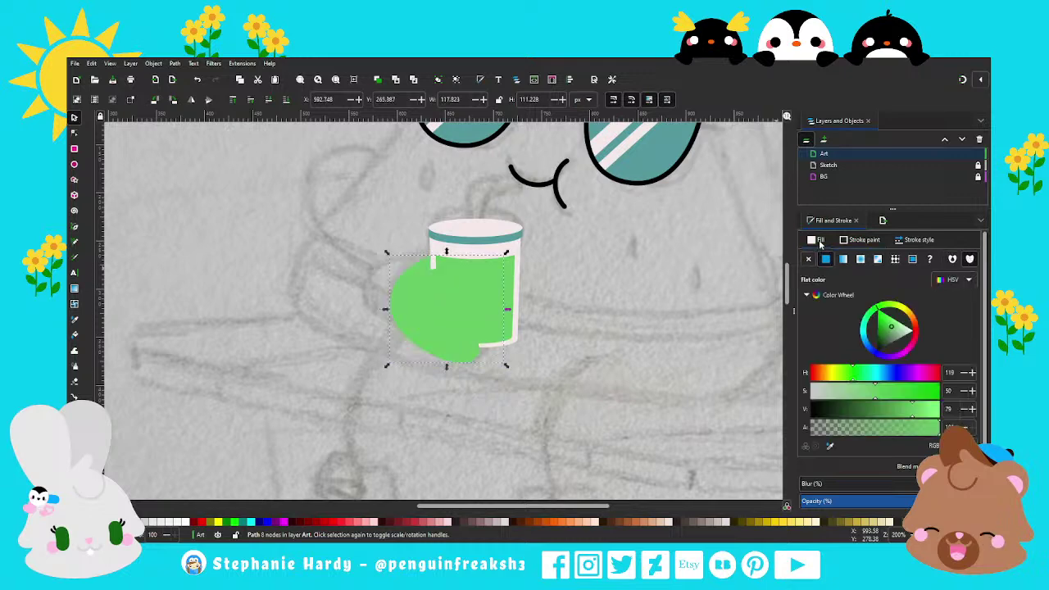
key("d")
left_click(513, 294)
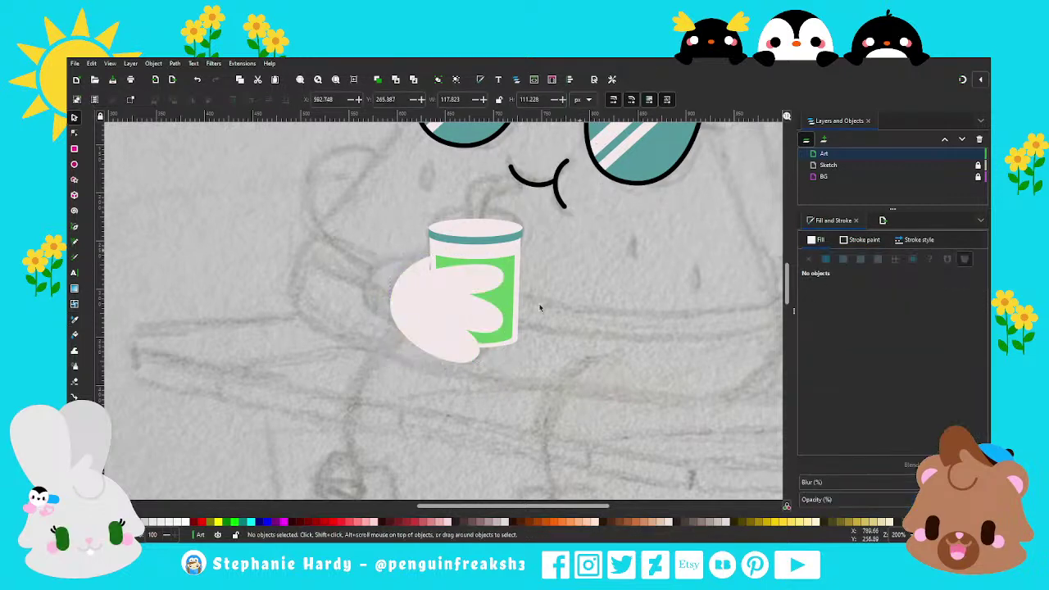
key("s")
scroll(459, 304, "down", 2)
scroll(459, 304, "up", 2)
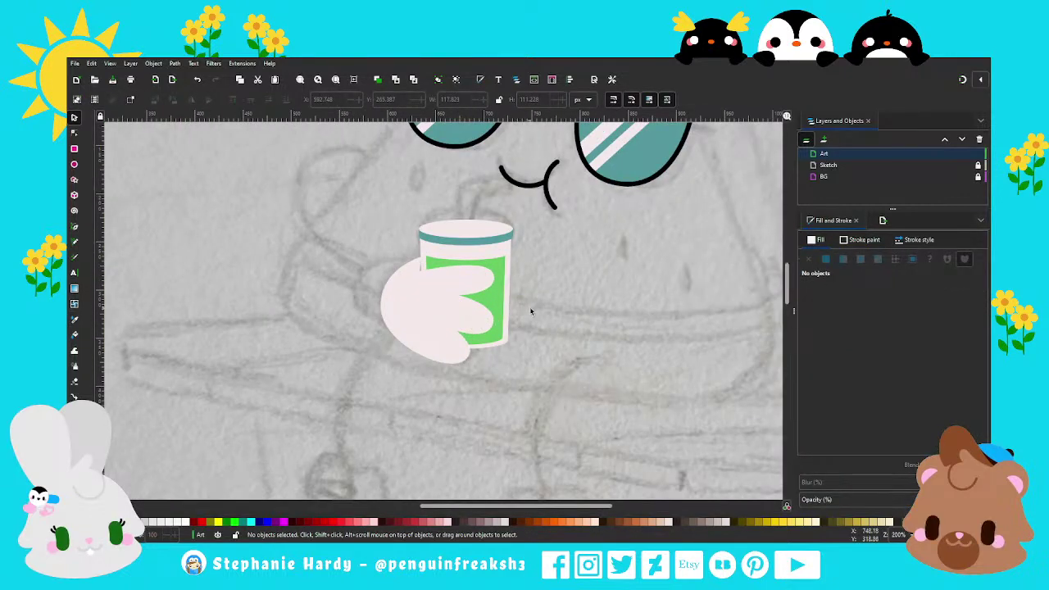
scroll(497, 284, "up", 1)
scroll(435, 298, "up", 2)
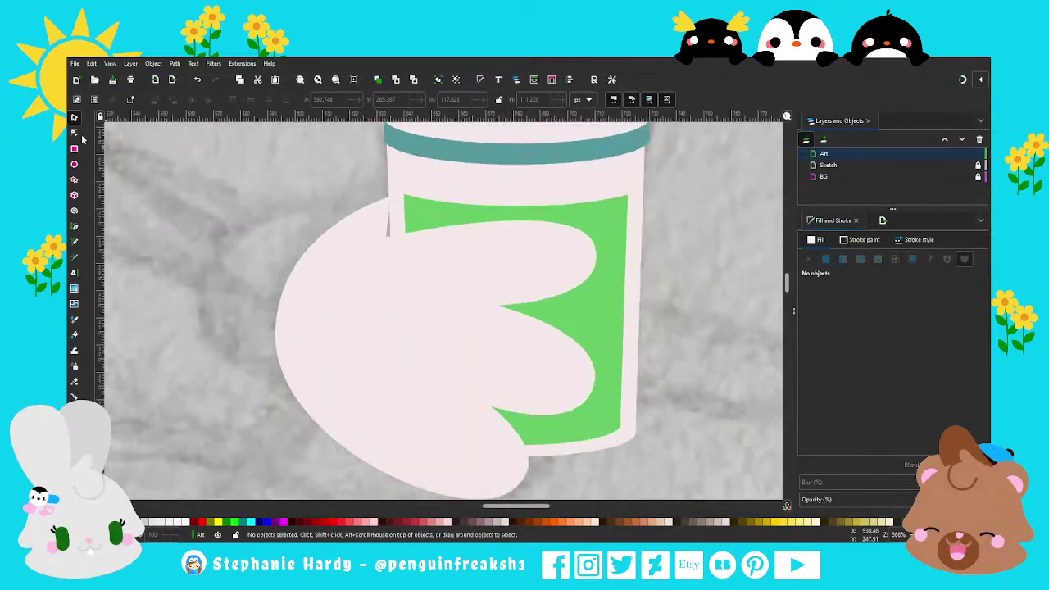
Check the hand's nodes with the Node tool, then deselect it and zoom out.
key("n")
left_click(392, 238)
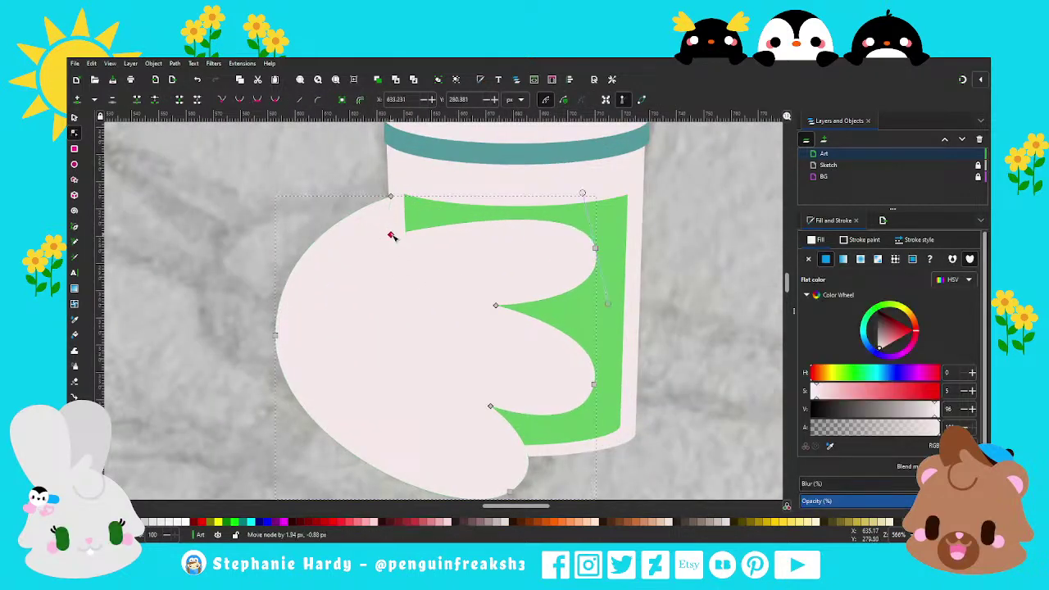
left_click(76, 118)
key("Escape")
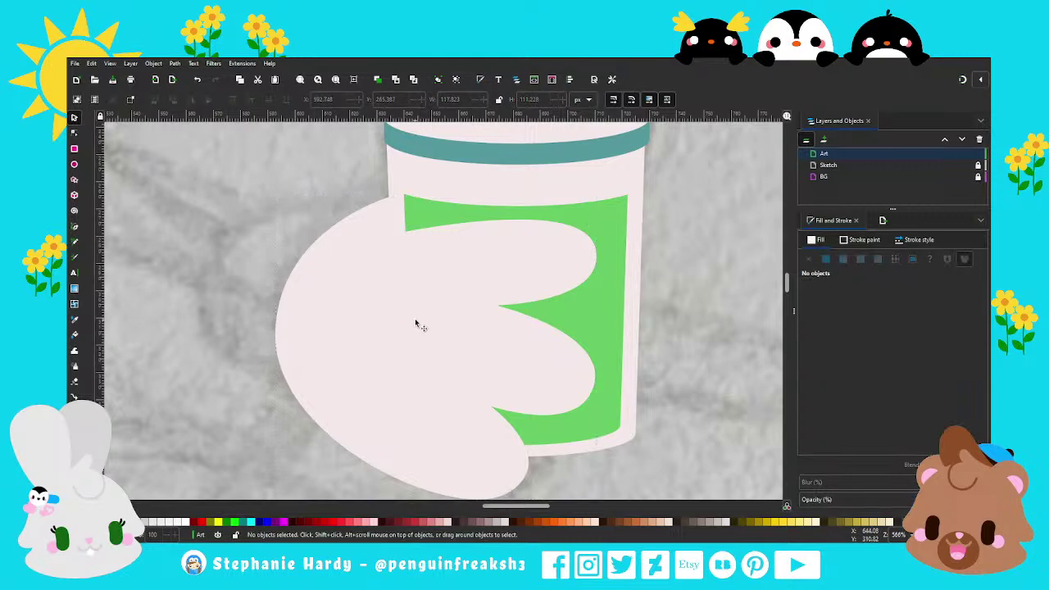
scroll(417, 323, "down", 1)
scroll(415, 322, "down", 1)
scroll(418, 323, "down", 1)
scroll(459, 328, "down", 1)
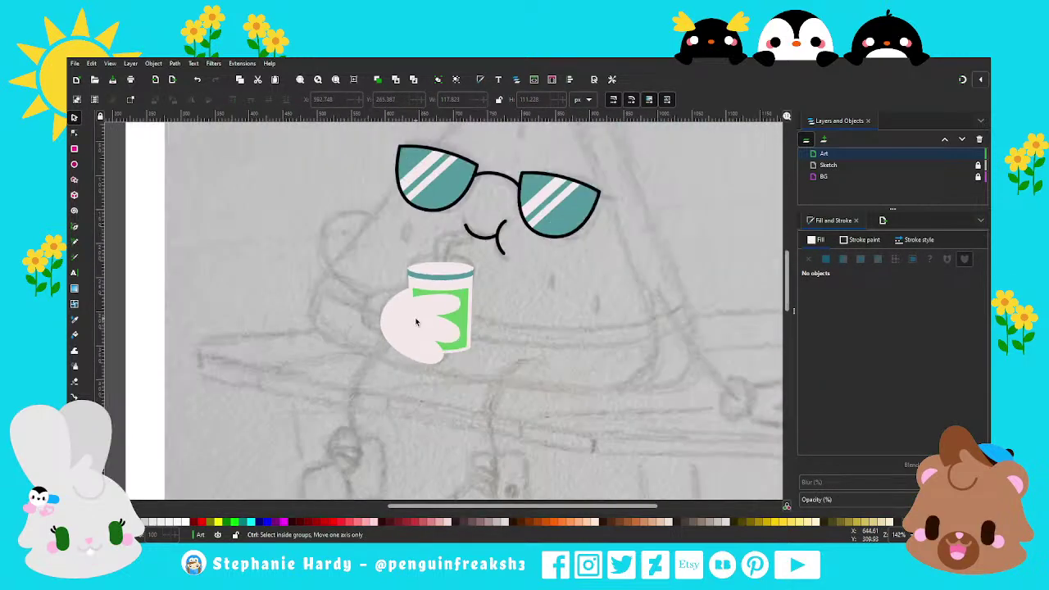
scroll(508, 333, "down", 1)
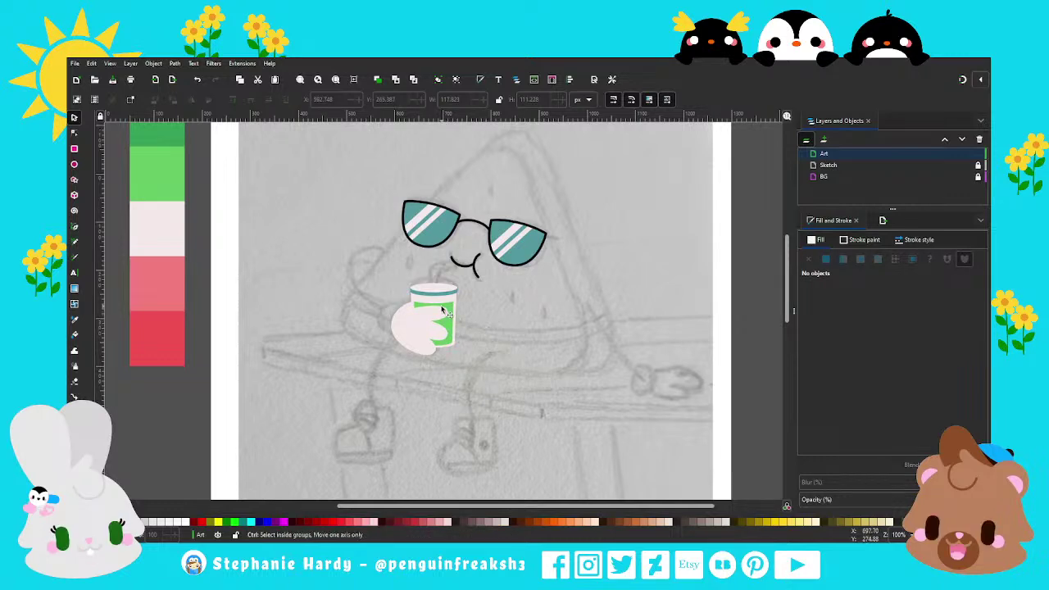
Slightly enlarge the green drink shape and nudge it into place.
scroll(443, 309, "up", 3)
left_click(478, 310)
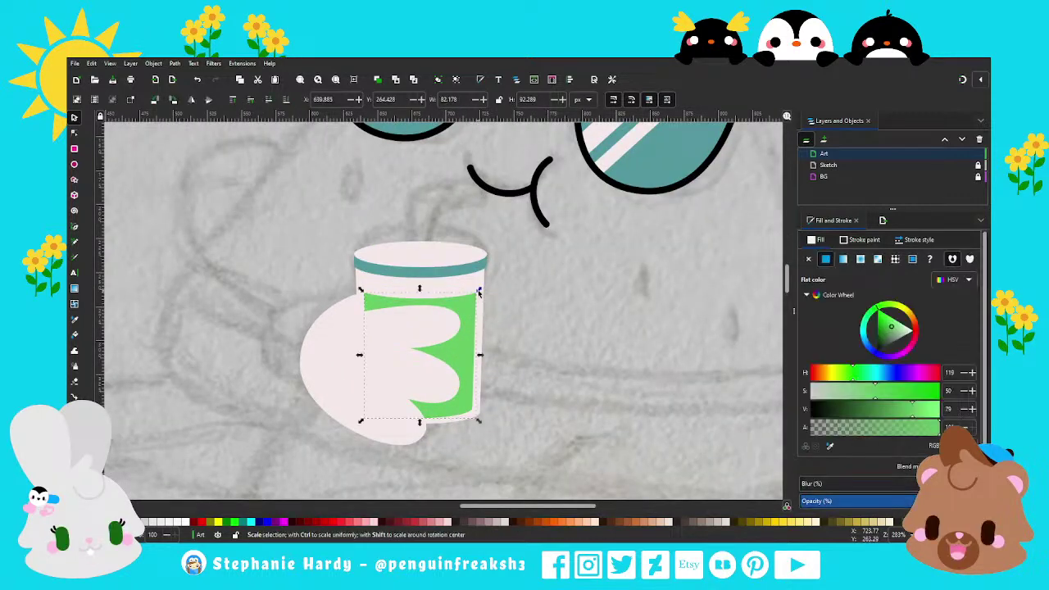
left_click_drag(479, 291, 483, 286)
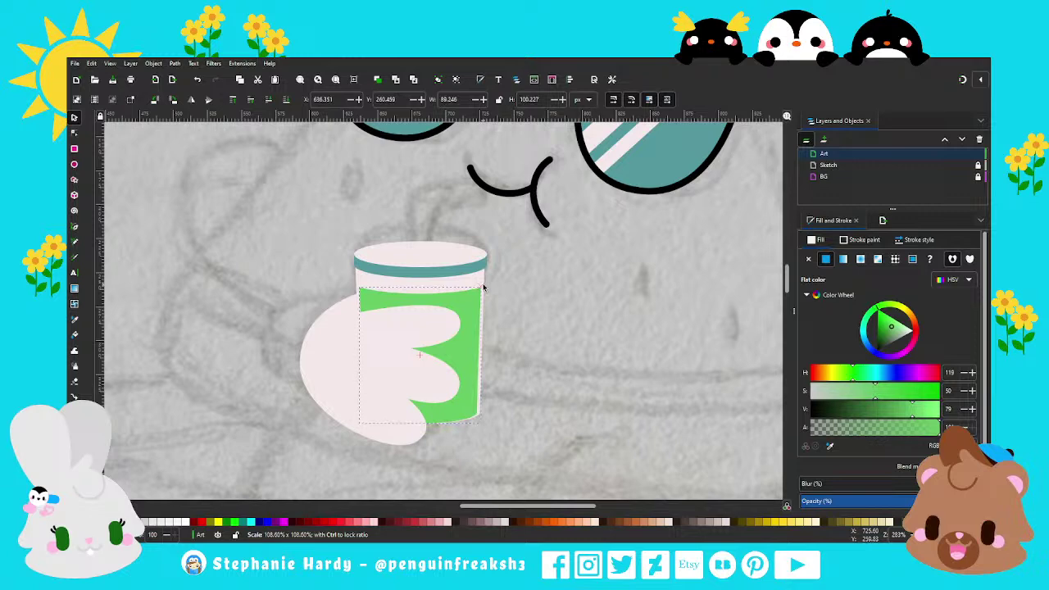
left_click_drag(483, 287, 471, 299)
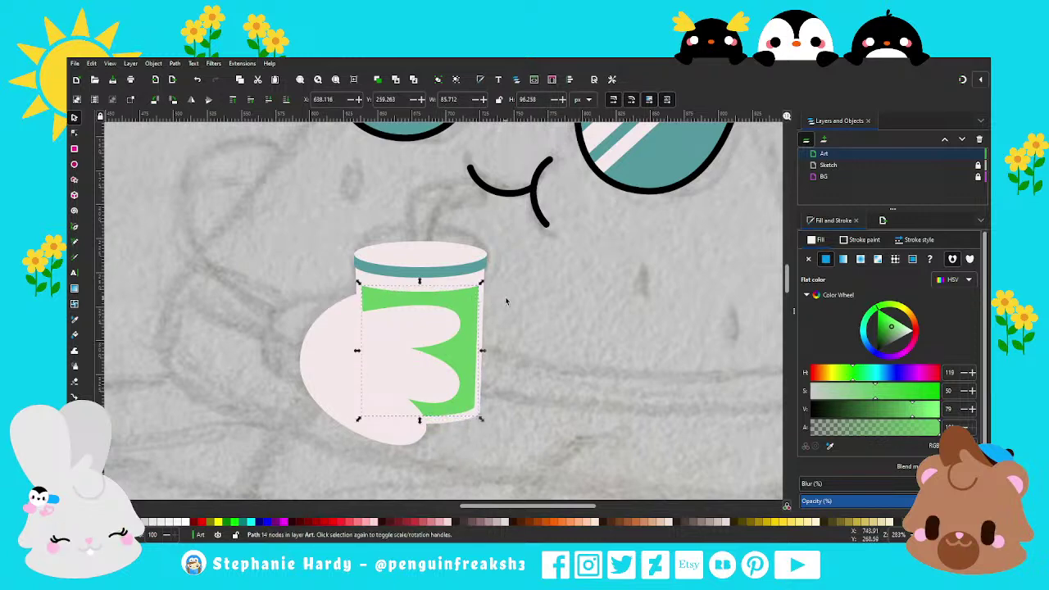
key("Escape")
key("minus")
key("minus")
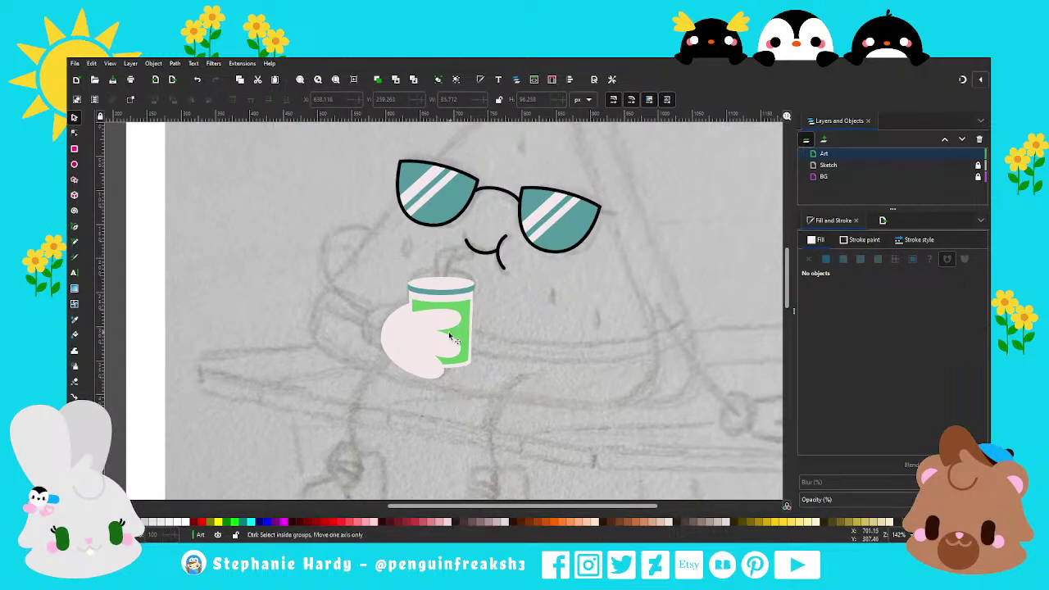
scroll(442, 323, "up", 4)
Select the green shape's four top nodes and lower them into a flat top edge.
key("n")
left_click(323, 230)
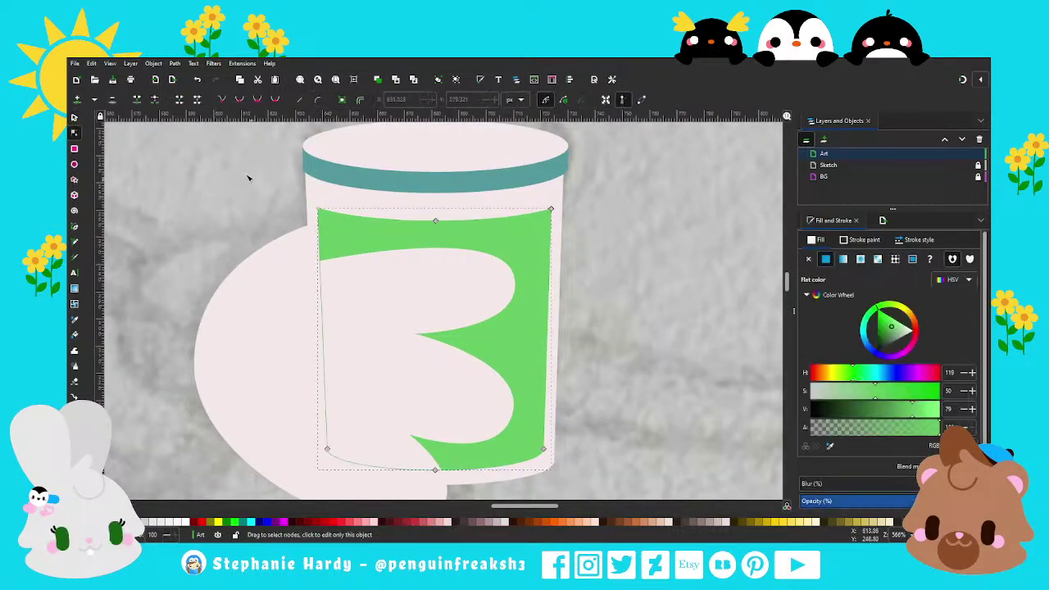
left_click_drag(244, 172, 574, 242)
left_click_drag(435, 221, 435, 252)
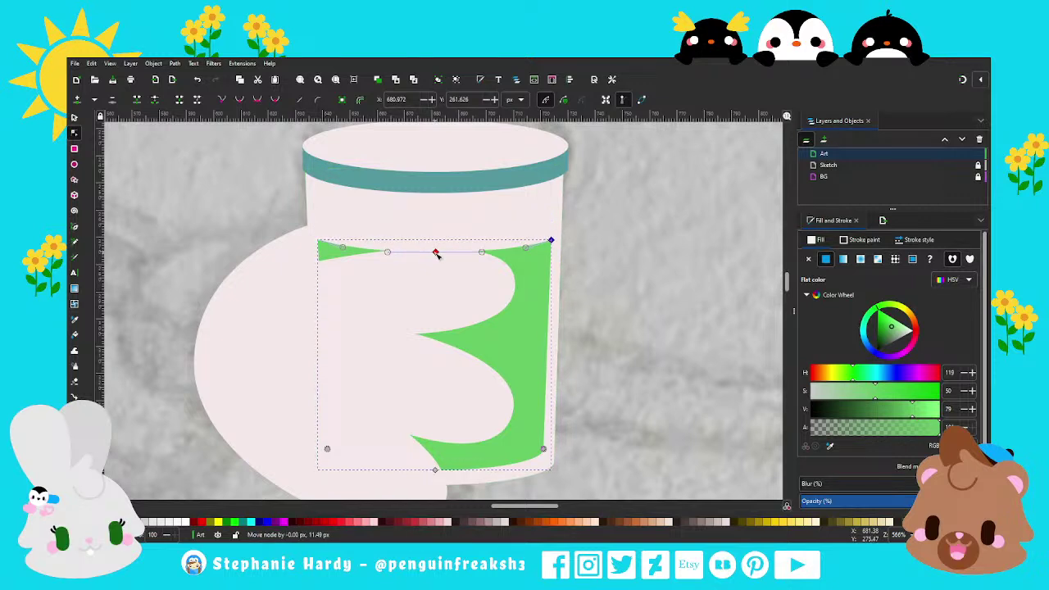
left_click_drag(437, 254, 440, 265)
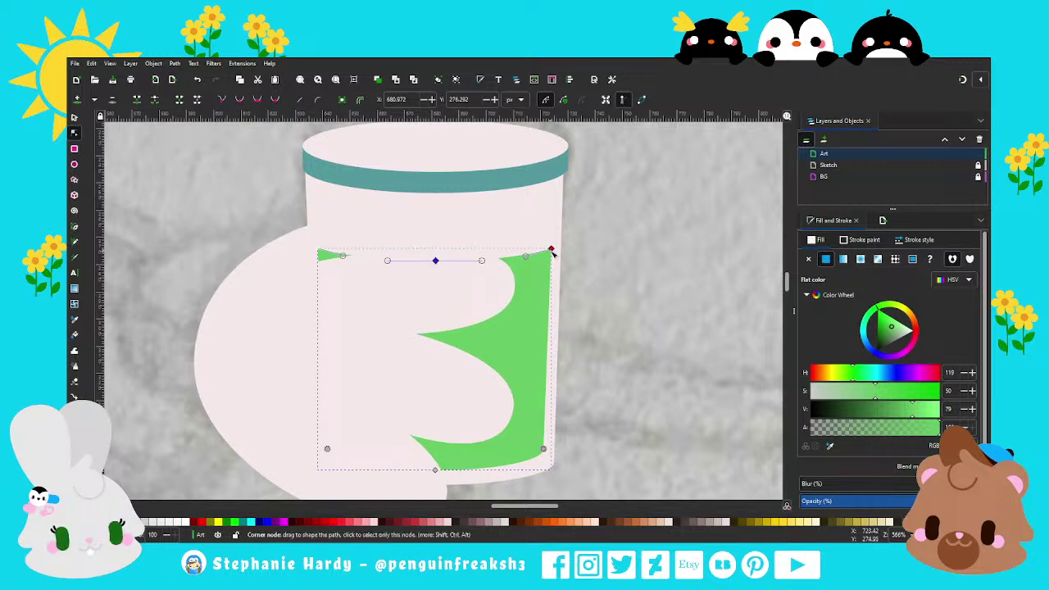
Nudge the green shape's top-right and top-left corners against the cup edges.
left_click_drag(550, 250, 548, 249)
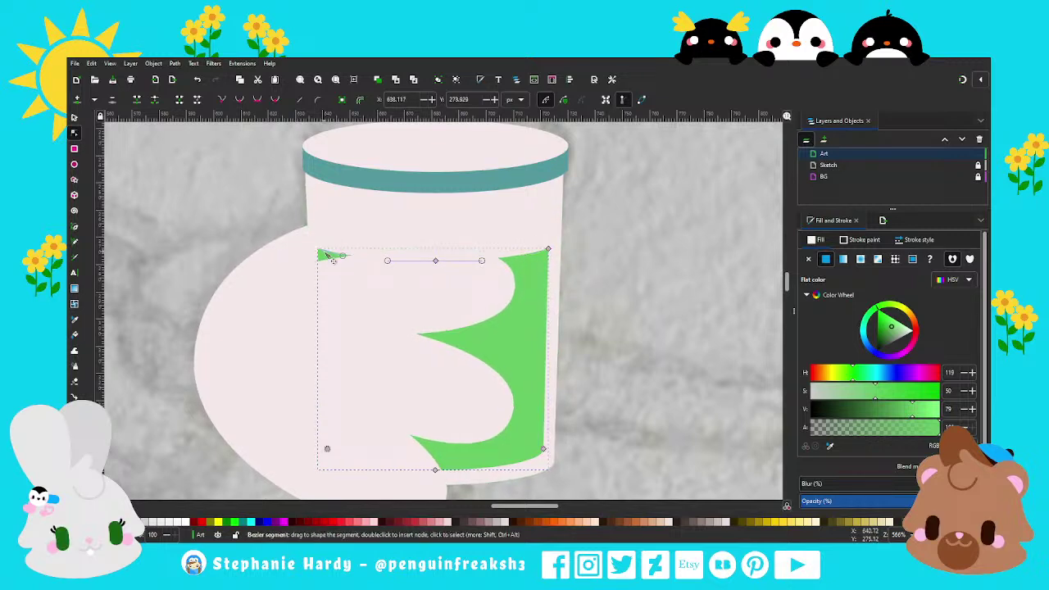
left_click_drag(318, 251, 322, 250)
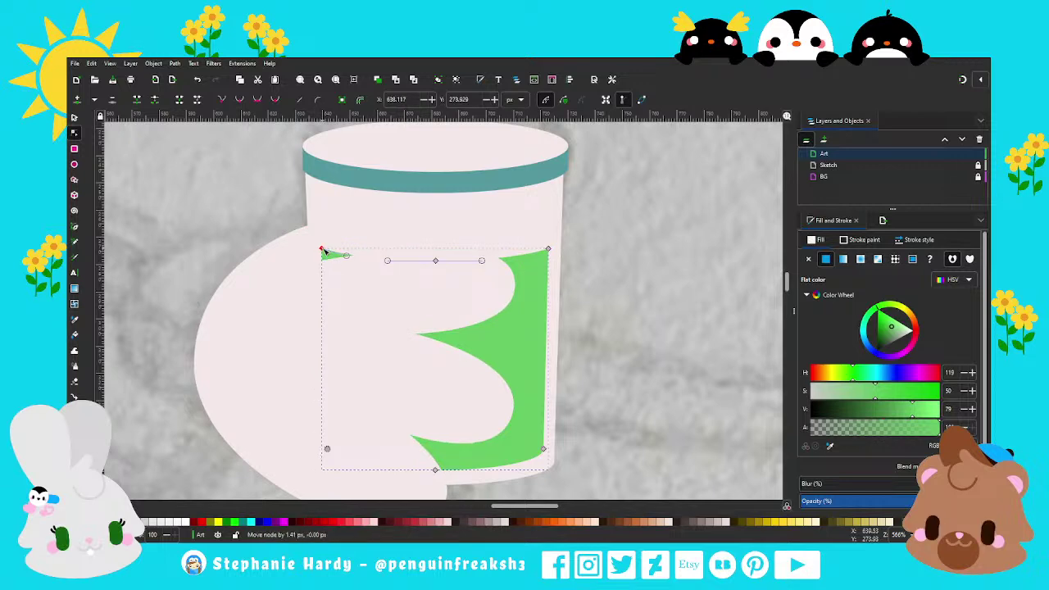
key("s")
key("Escape")
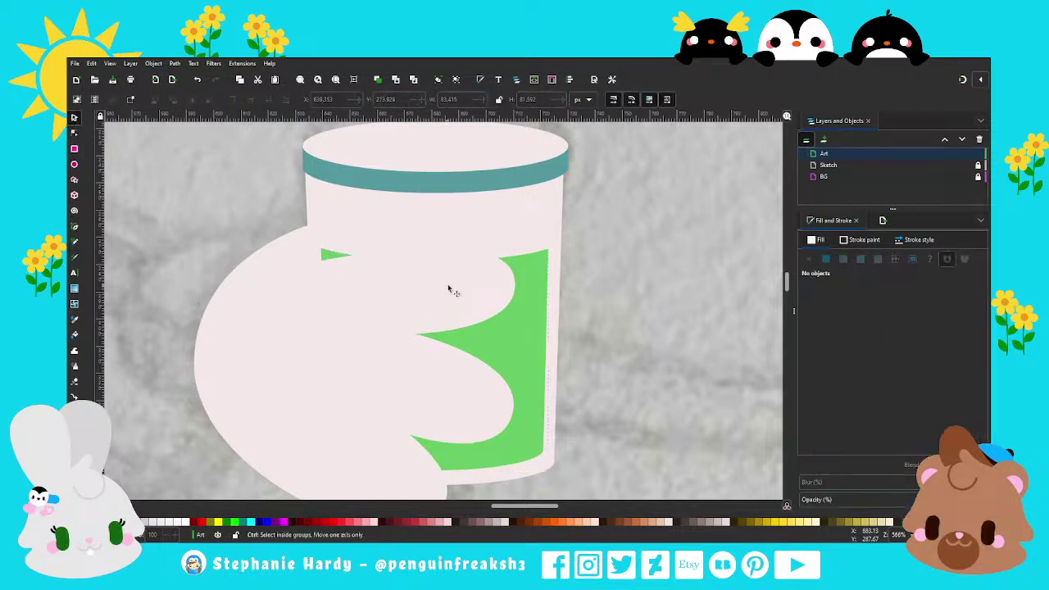
scroll(452, 286, "down", 2)
Duplicate the cup's top rim ellipse and move the shrunken copy down into the cup.
left_click(444, 223)
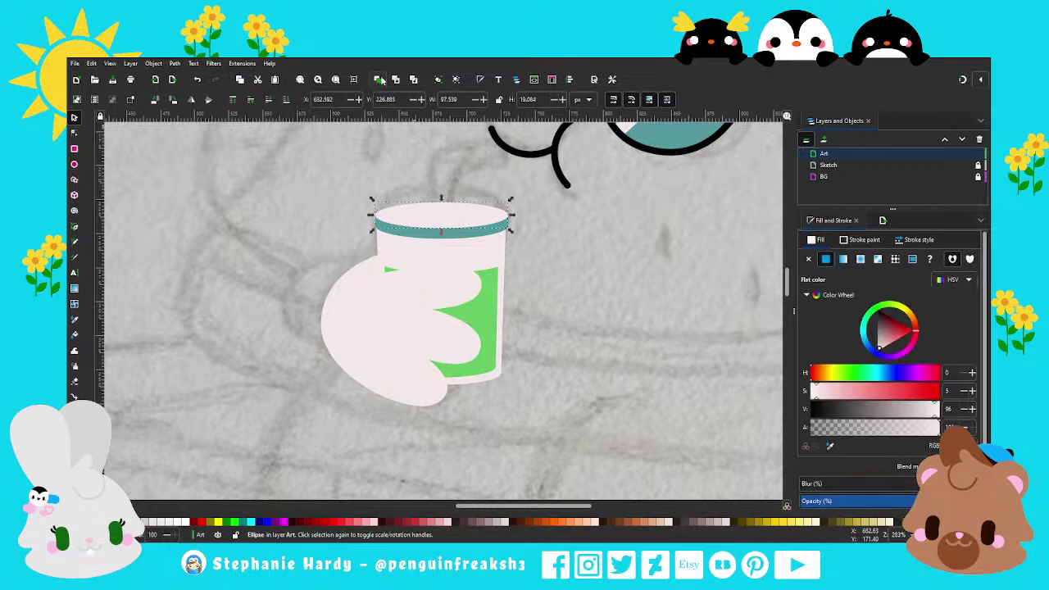
key("ctrl+d")
left_click_drag(452, 213, 445, 262)
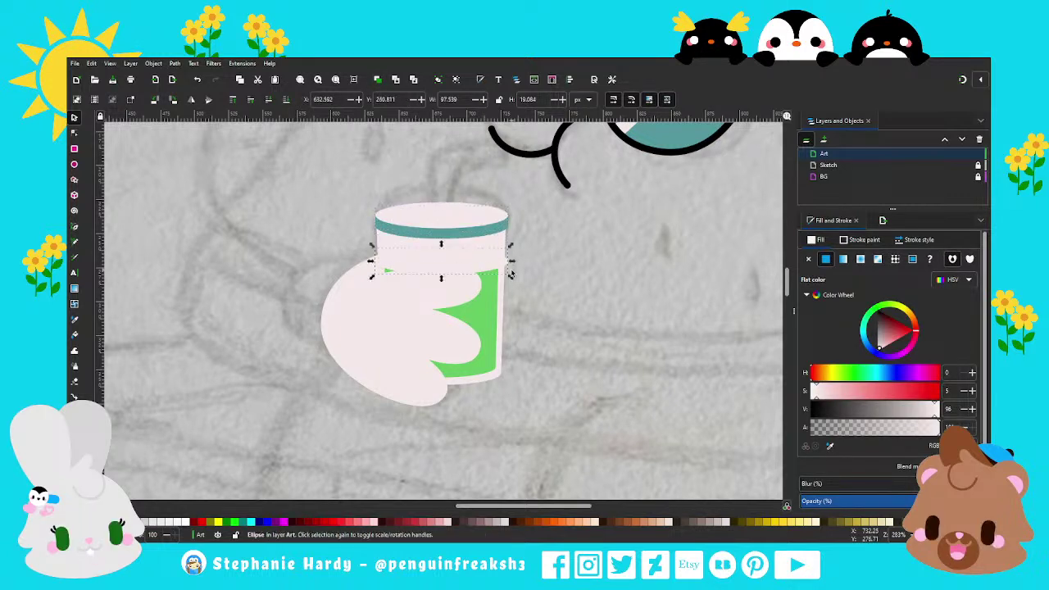
left_click_drag(513, 282, 509, 283)
Recolour the swirl pattern a darker green from a swatch.
key("d")
left_click(483, 314)
scroll(483, 314, "down", 2)
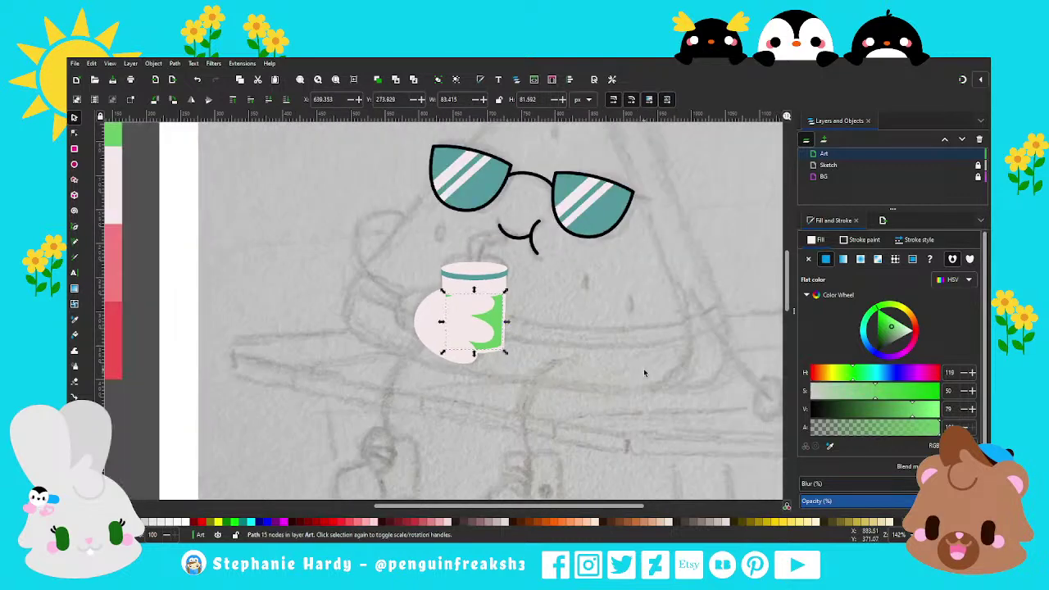
scroll(366, 350, "up", 2)
scroll(366, 350, "up", 3)
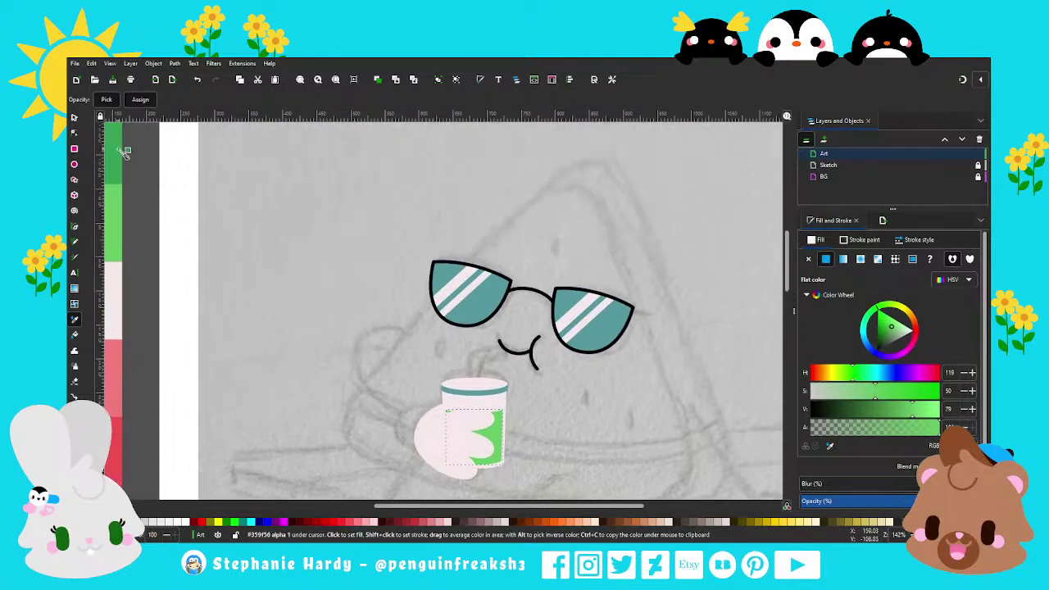
key("s")
left_click(490, 422)
Resize and lower the green oval so it spans the cup's left and right edges.
left_click(501, 407)
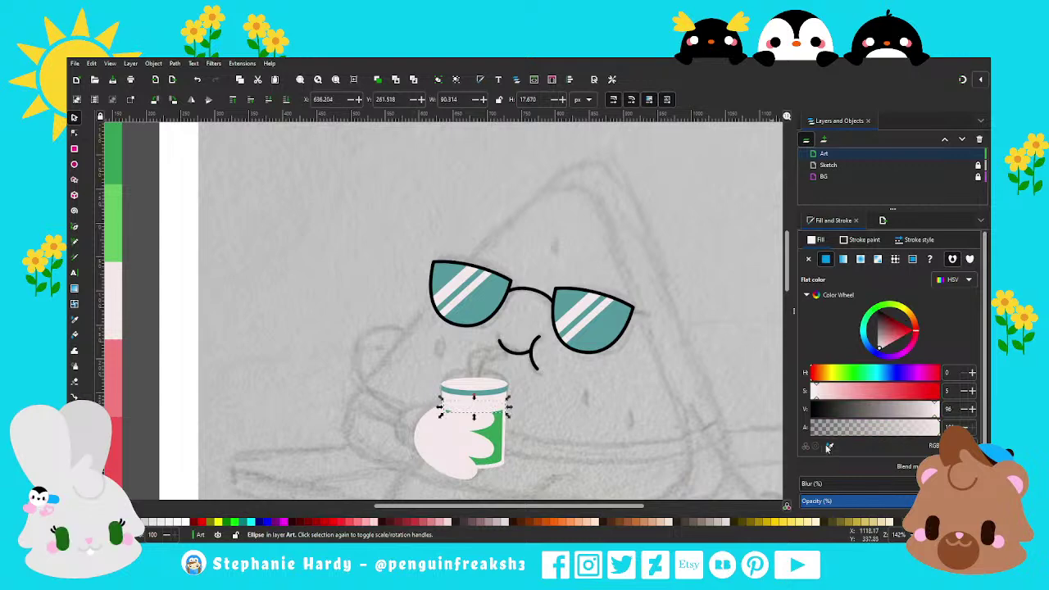
scroll(484, 429, "up", 4)
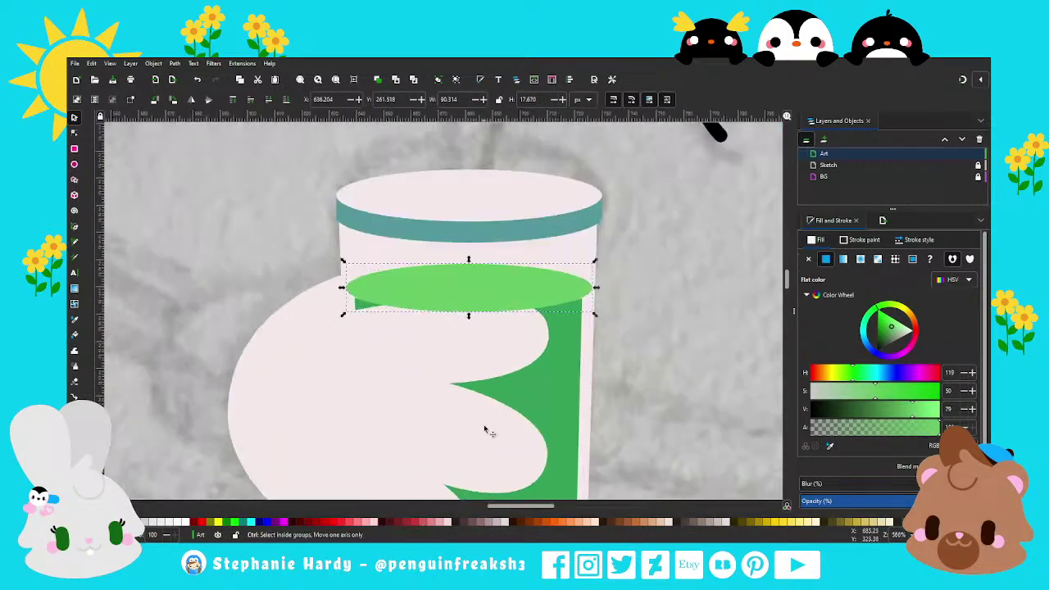
scroll(471, 344, "up", 2)
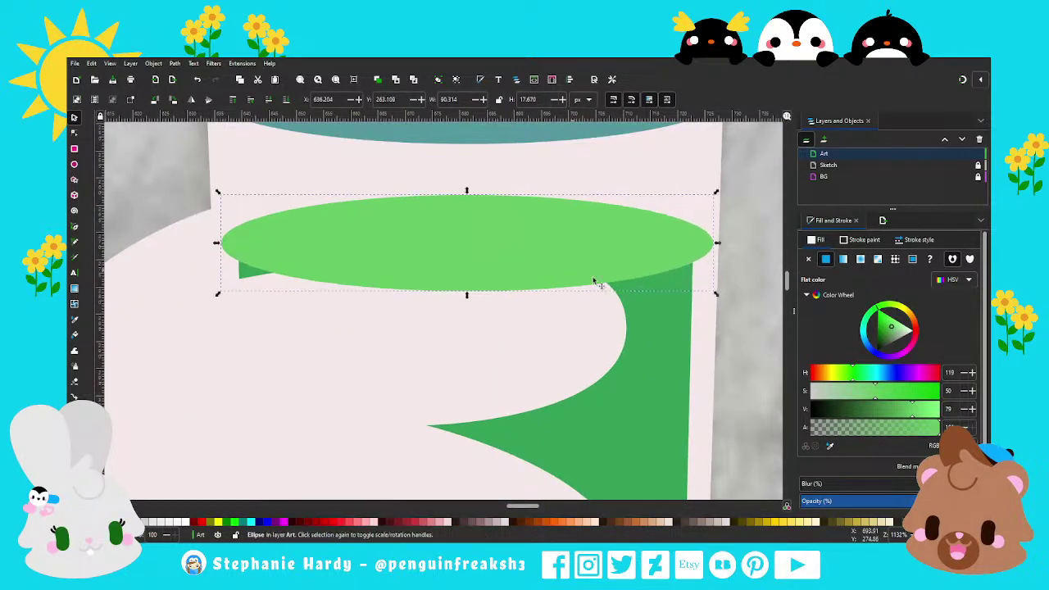
left_click_drag(716, 285, 695, 292)
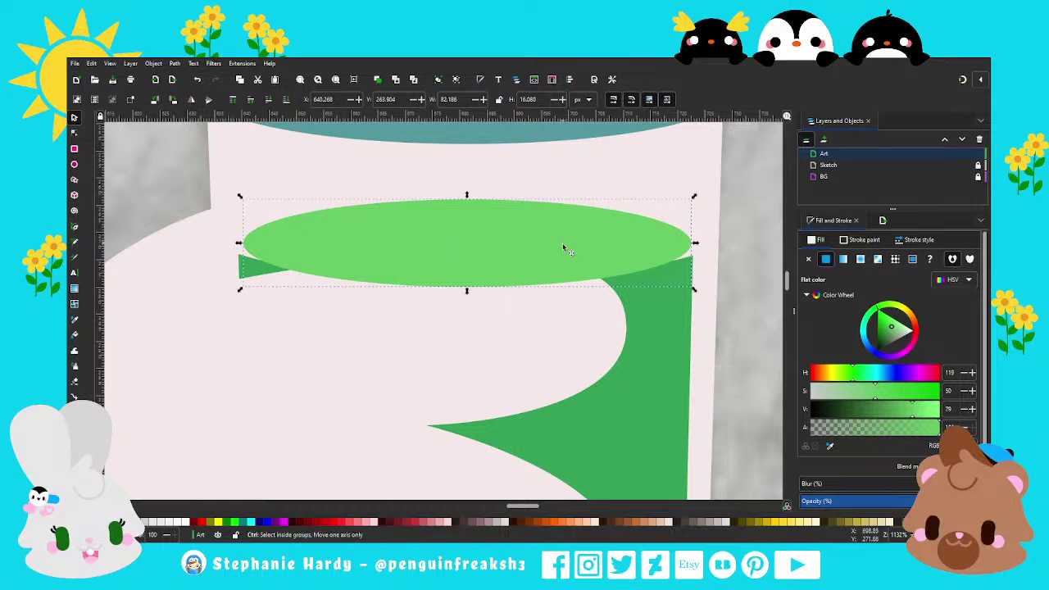
left_click_drag(562, 244, 564, 262)
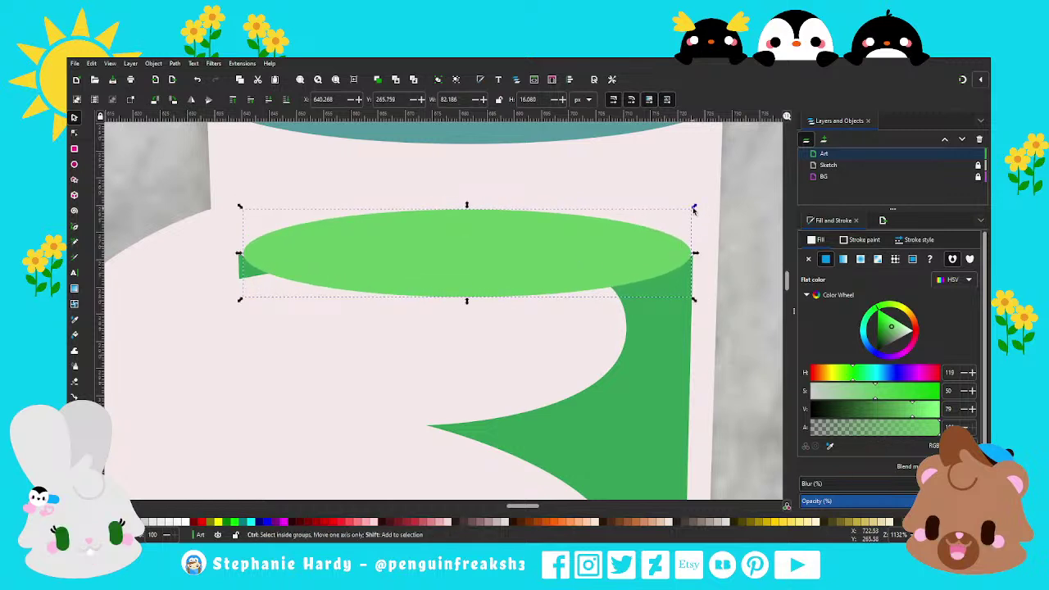
left_click_drag(694, 208, 694, 209)
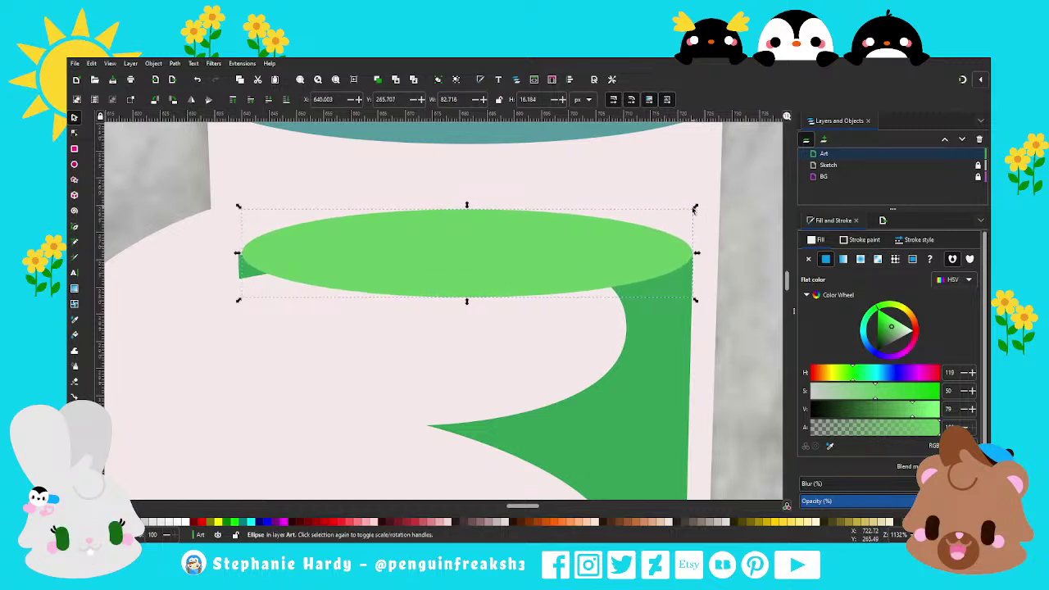
left_click_drag(239, 300, 235, 302)
scroll(433, 272, "down", 1)
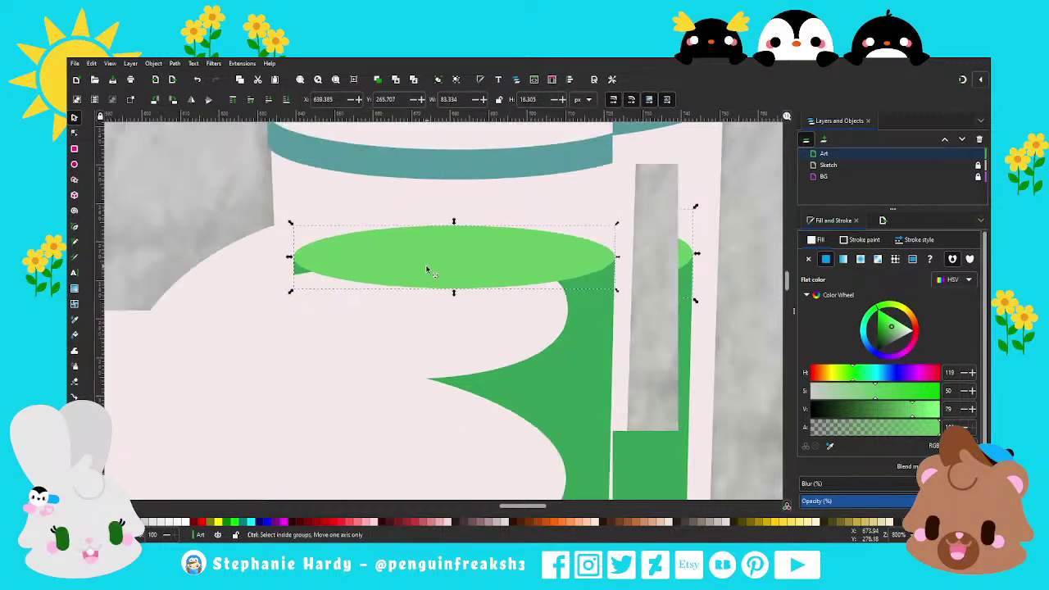
scroll(426, 269, "down", 1)
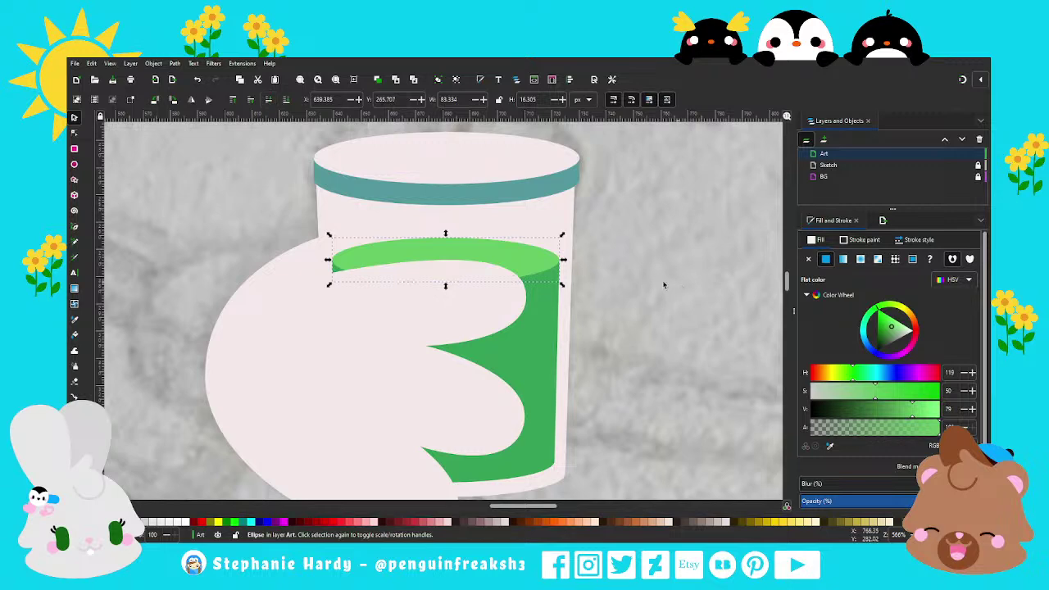
key("Escape")
scroll(435, 336, "down", 3)
Begin the straw path with the Pen tool just left of the character's mouth.
scroll(434, 336, "down", 1)
scroll(491, 344, "down", 1)
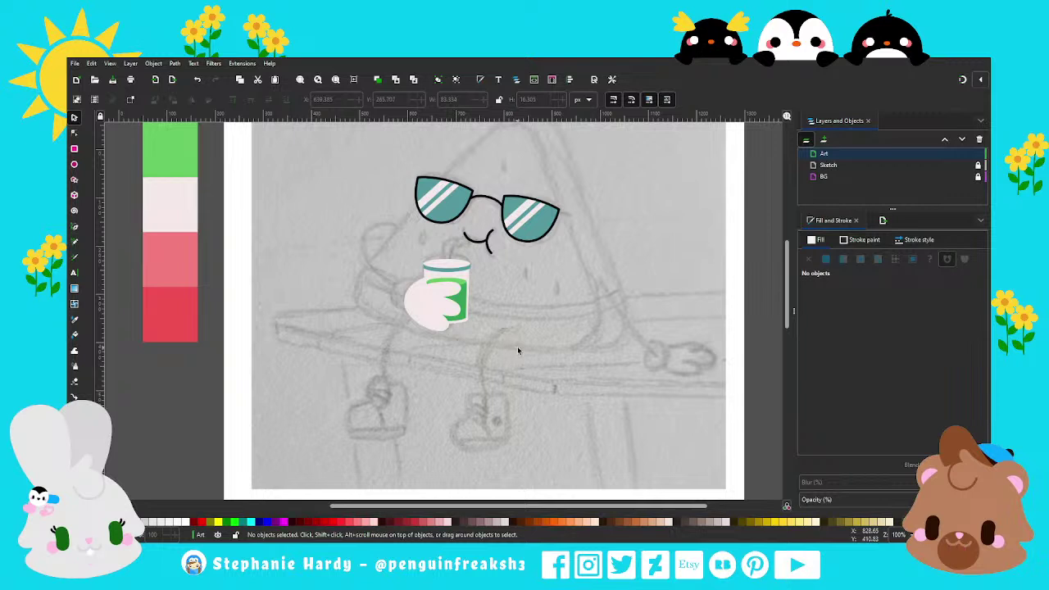
scroll(517, 346, "up", 3)
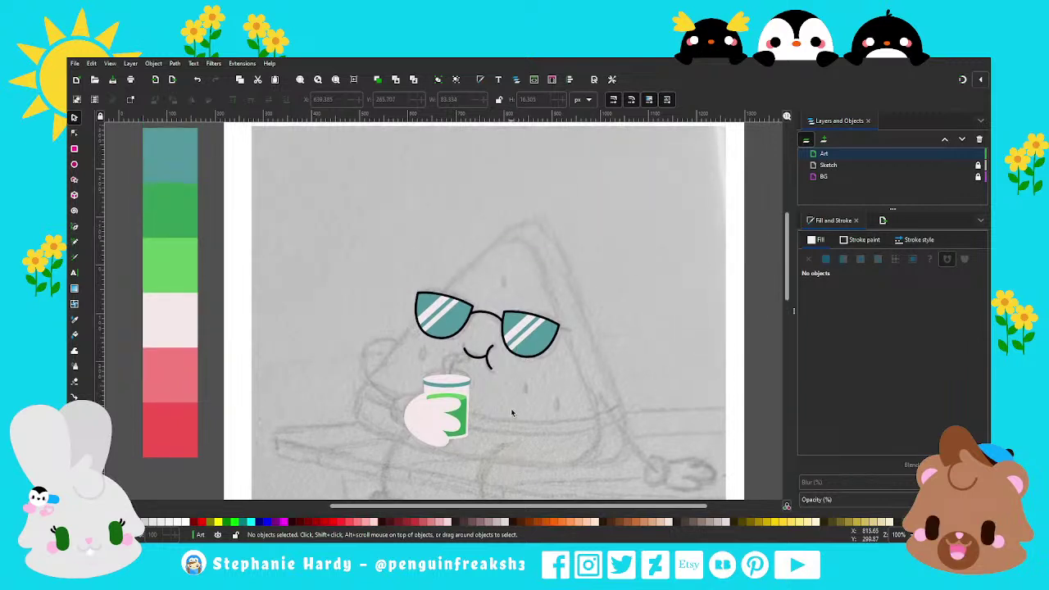
scroll(514, 417, "down", 1)
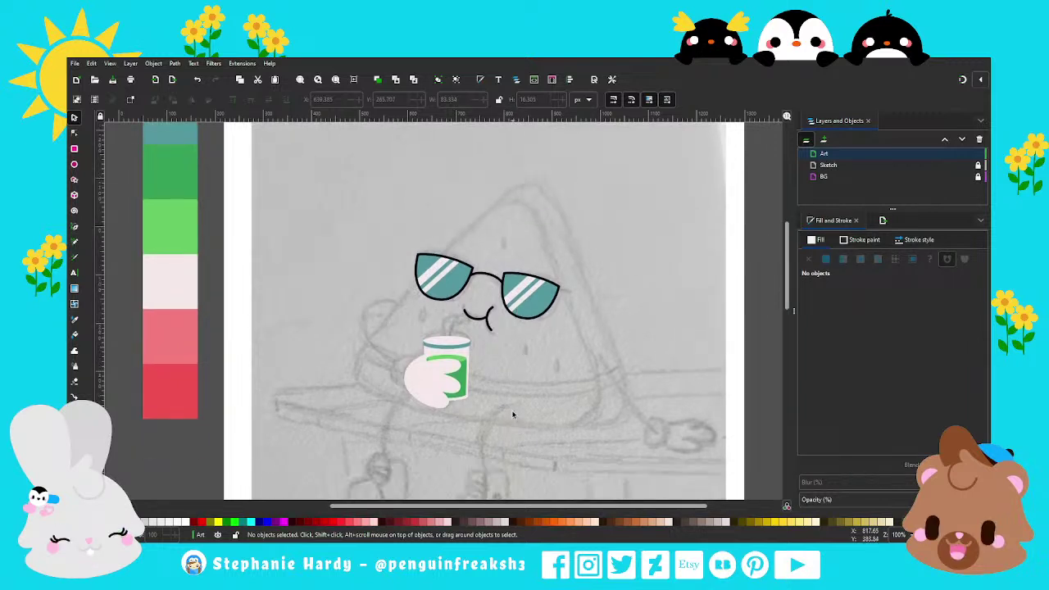
scroll(498, 384, "up", 1)
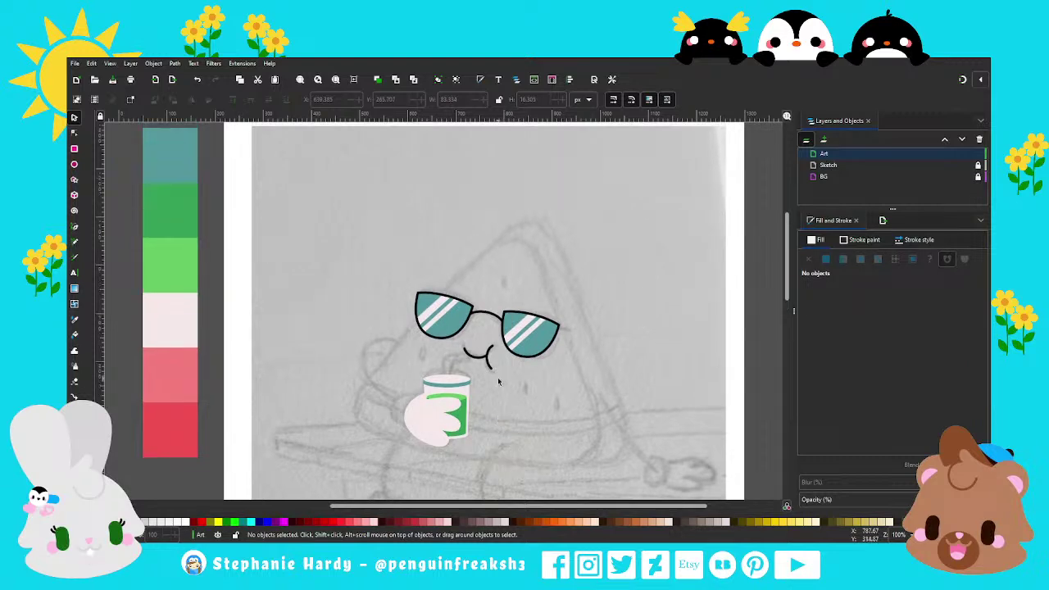
scroll(492, 368, "down", 2)
scroll(442, 319, "up", 2)
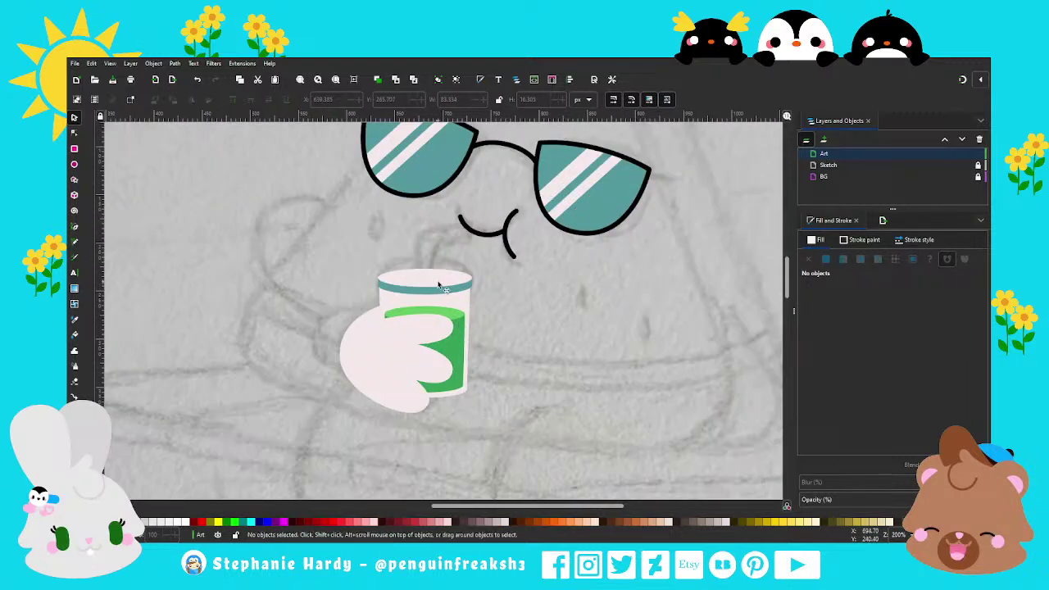
left_click(74, 227)
scroll(472, 263, "up", 1)
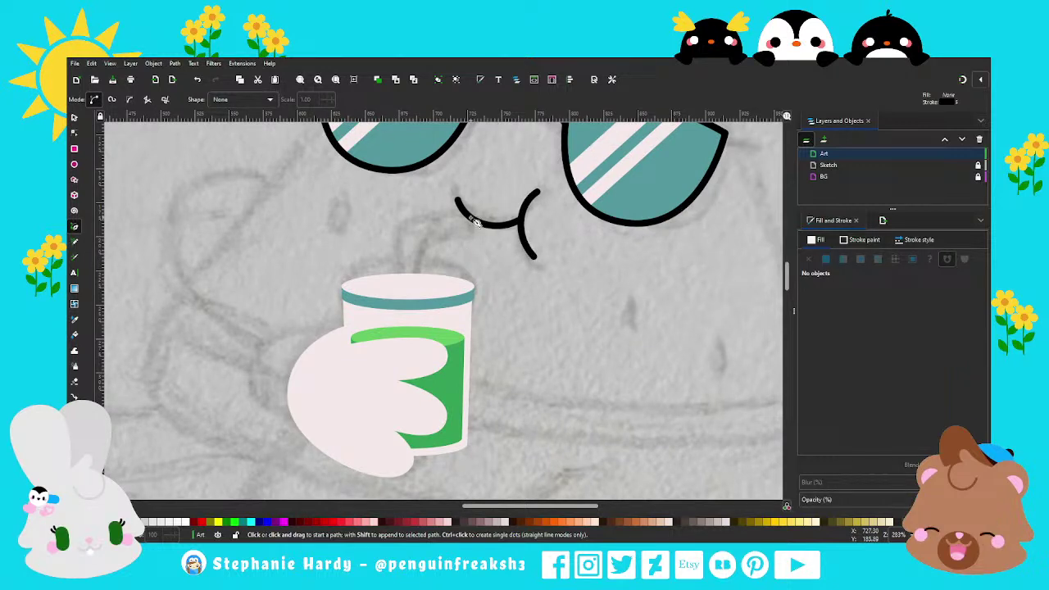
left_click(472, 219)
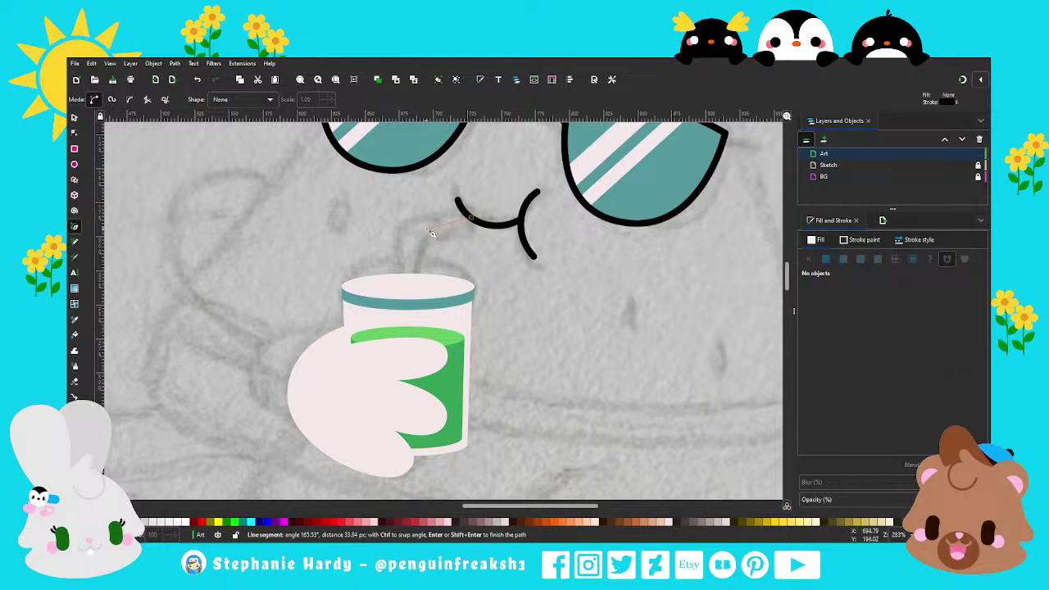
Draw a bent straw path from beside the mouth down into the cup.
left_click(432, 234)
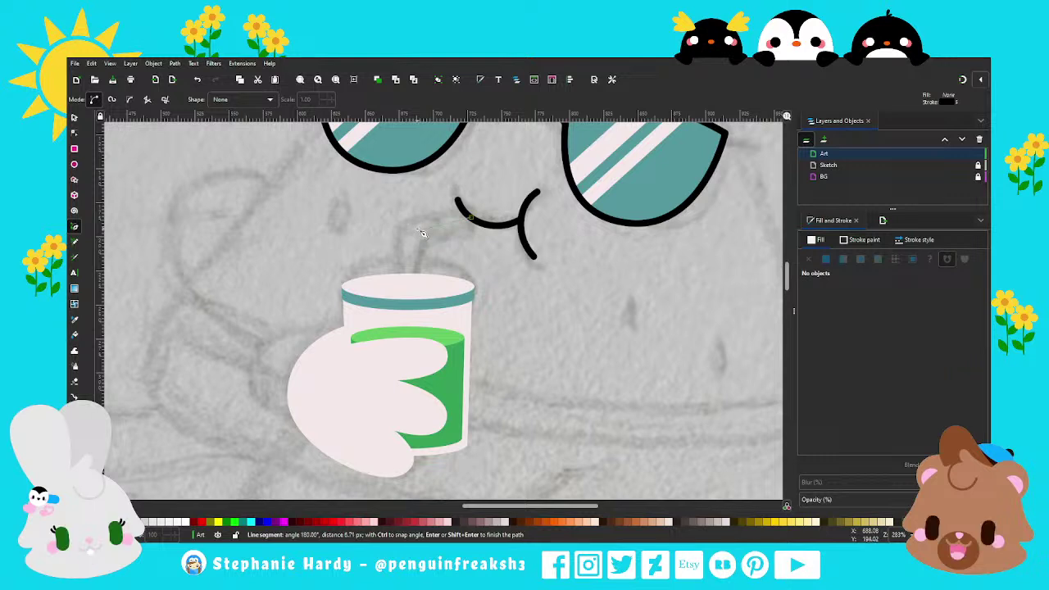
left_click(412, 241)
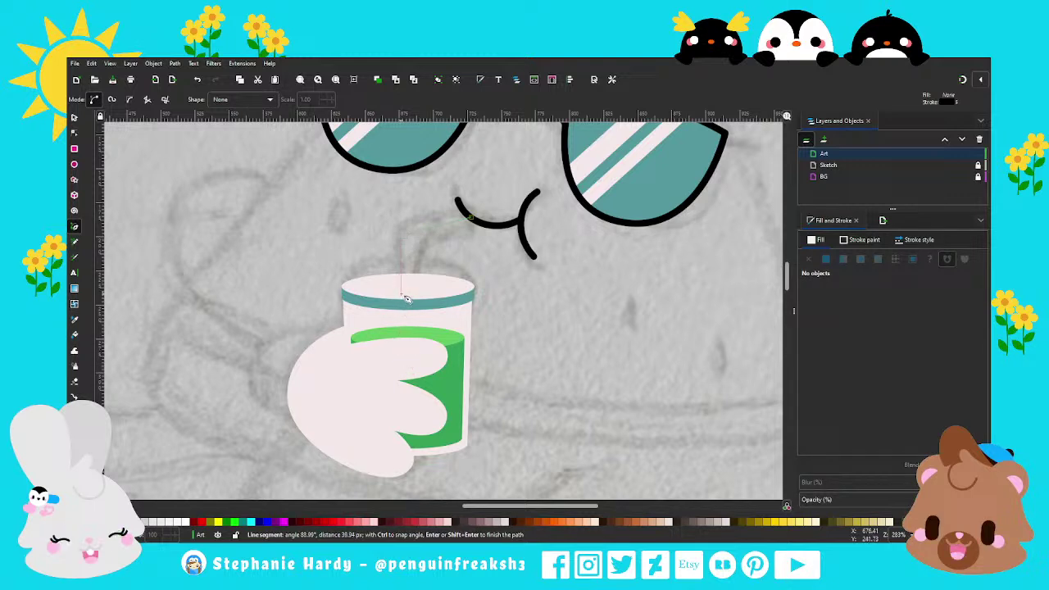
double_click(402, 417)
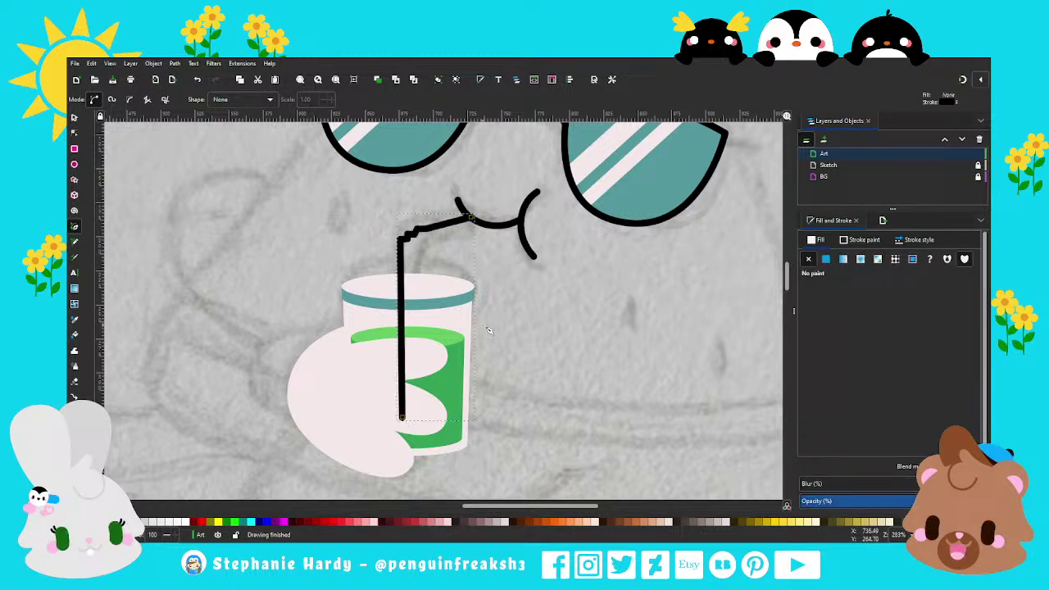
Set the straw's stroke width to 10 px.
left_click(916, 239)
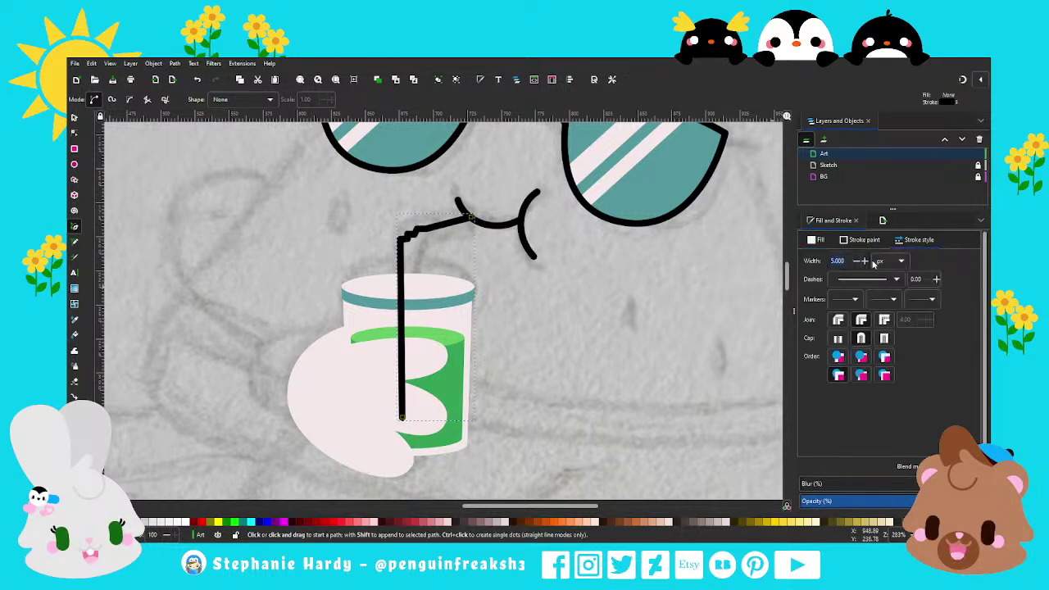
type("10")
key("Return")
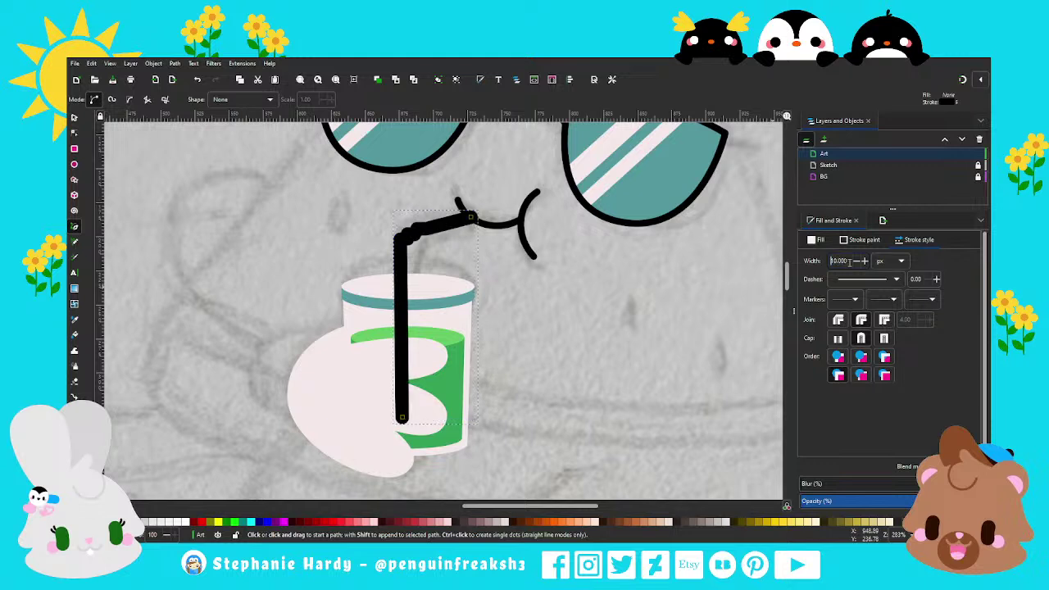
Shift the straw slightly right and move its bottom end a little left.
key("s")
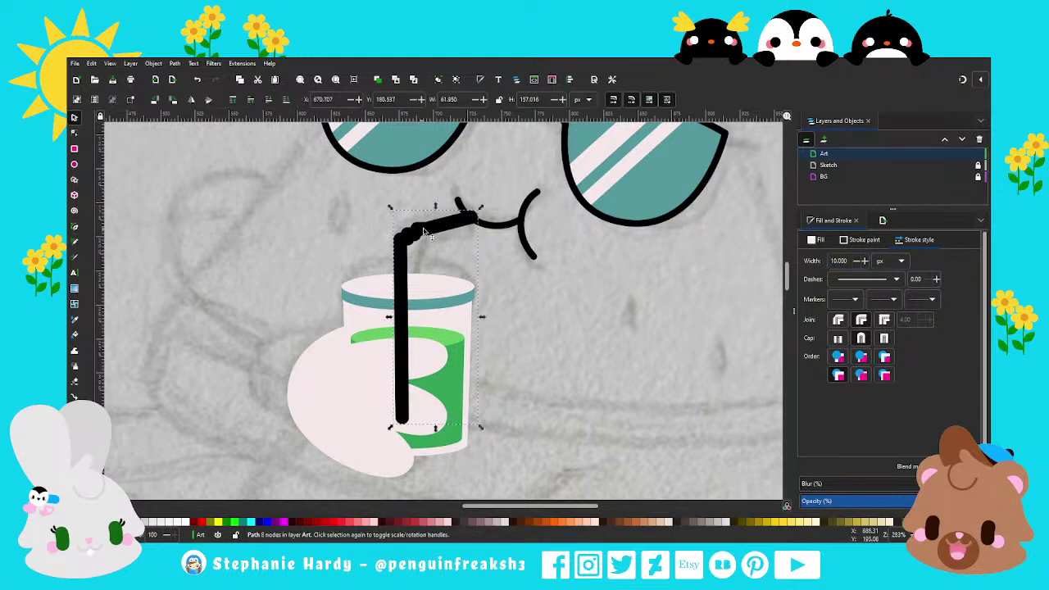
left_click_drag(423, 233, 438, 235)
left_click(74, 132)
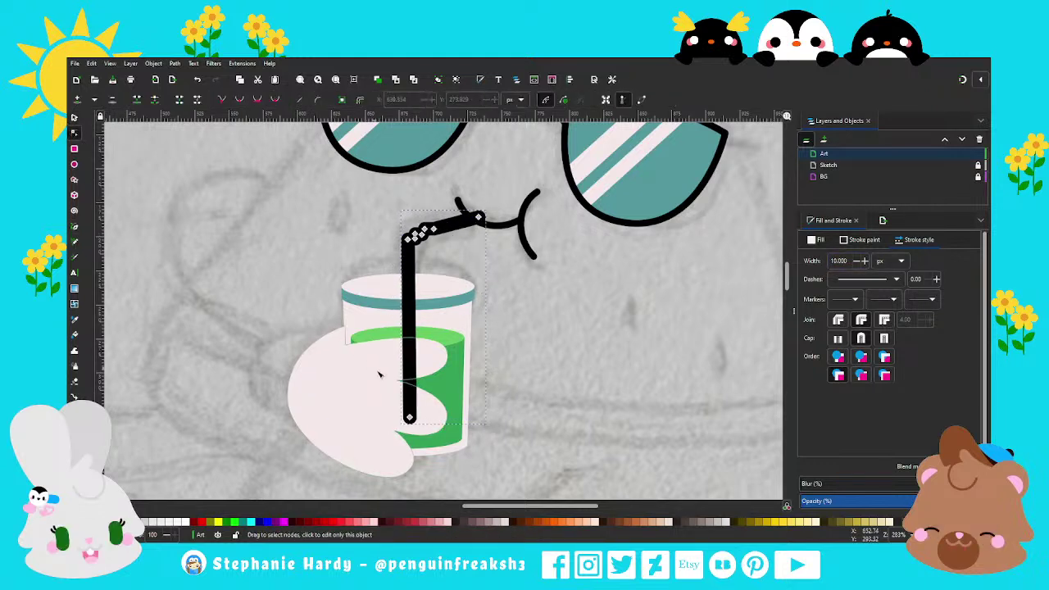
scroll(421, 401, "up", 2)
scroll(421, 401, "up", 2)
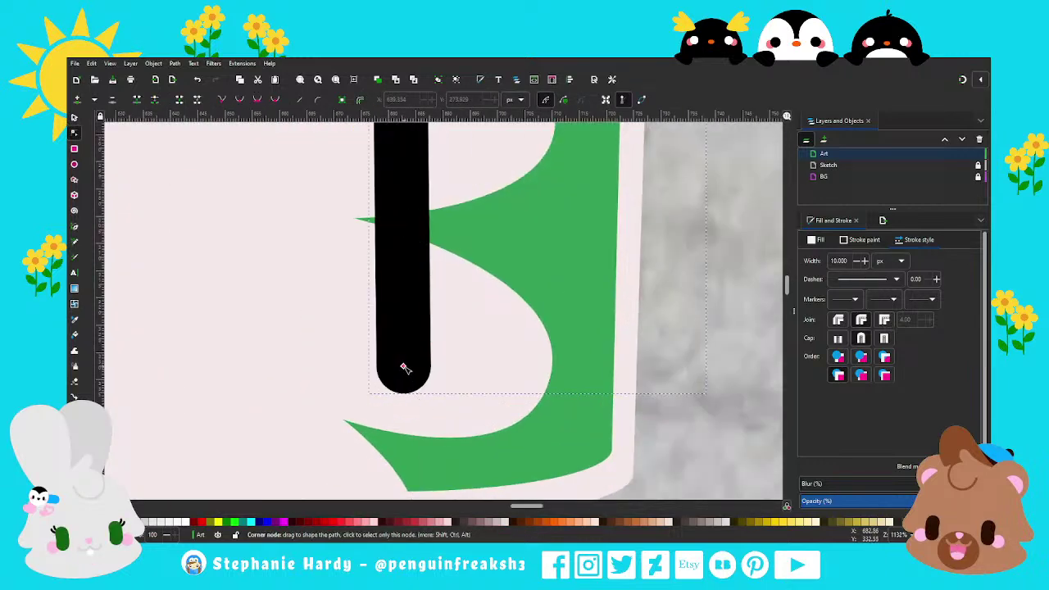
left_click_drag(403, 367, 397, 368)
scroll(401, 376, "down", 2)
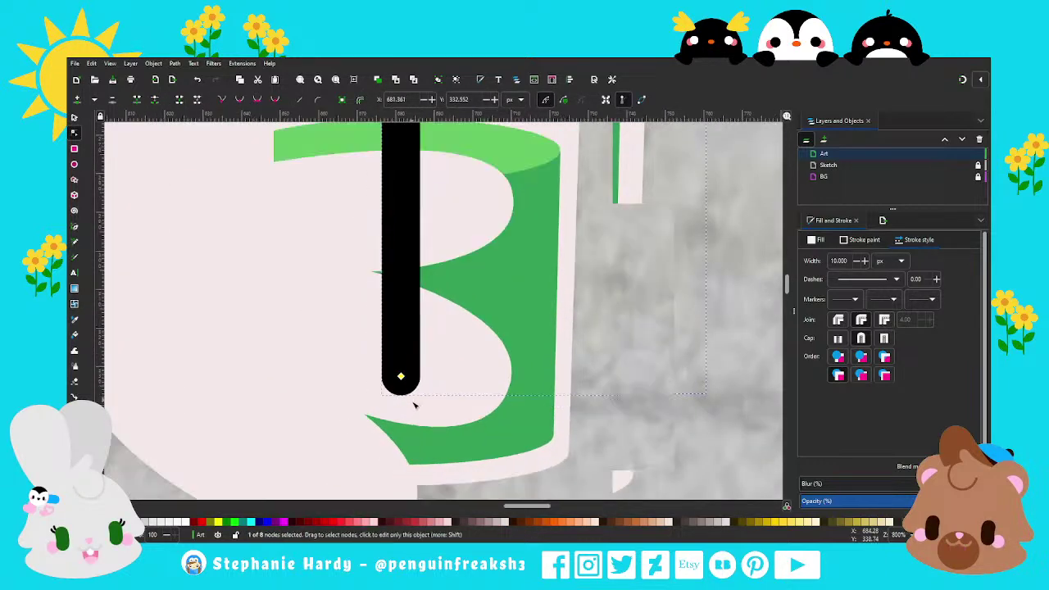
scroll(416, 402, "down", 1)
Adjust the straw's bend node and pull its top end to meet the mouth.
scroll(471, 385, "up", 4)
scroll(447, 297, "up", 2)
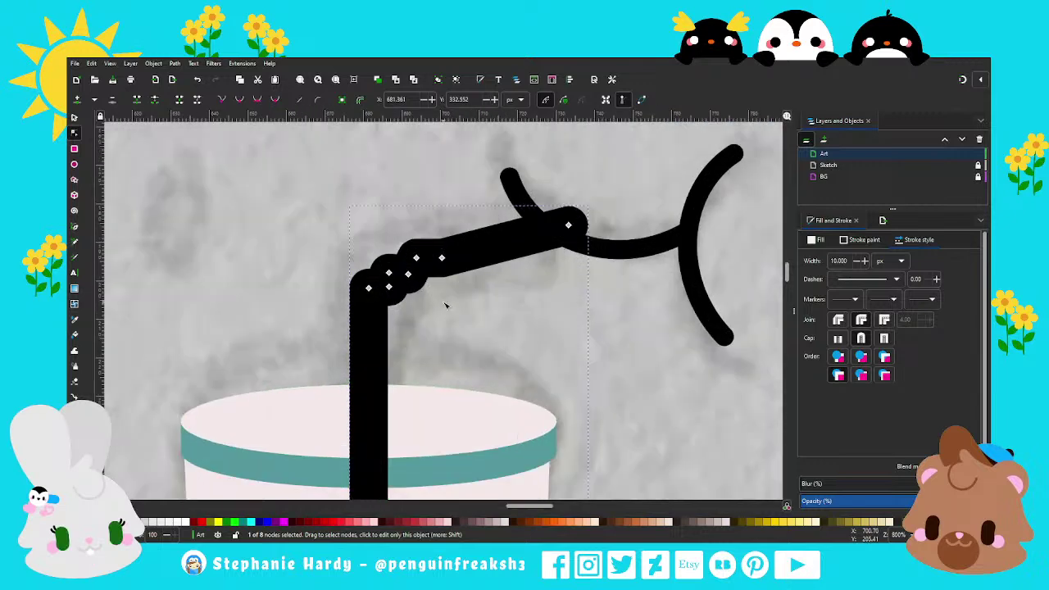
left_click_drag(449, 259, 437, 261)
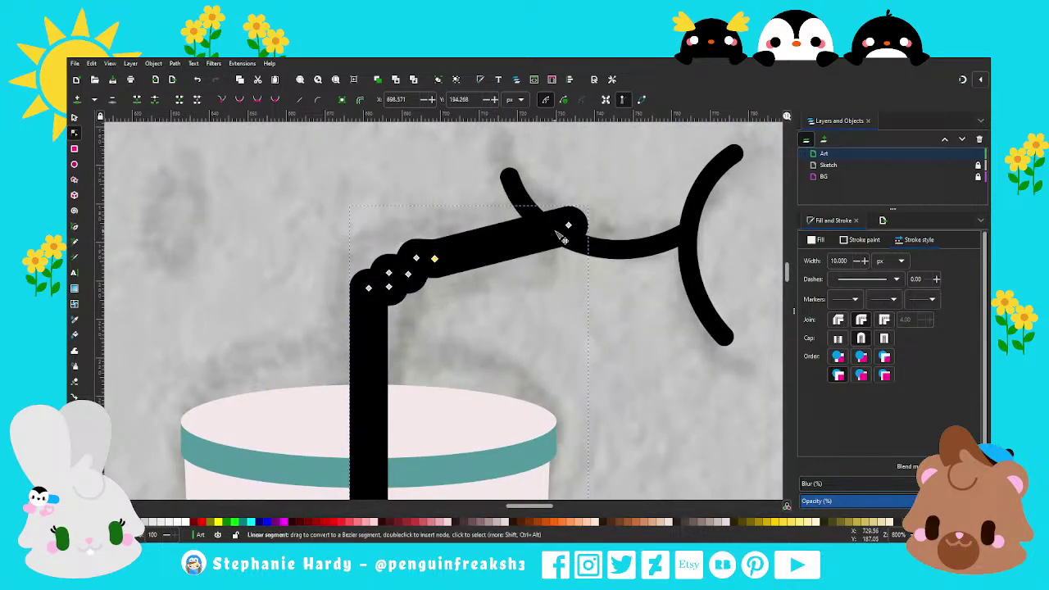
mouse_move(568, 225)
left_mouse_down()
mouse_move(526, 225)
mouse_move(537, 235)
left_mouse_up()
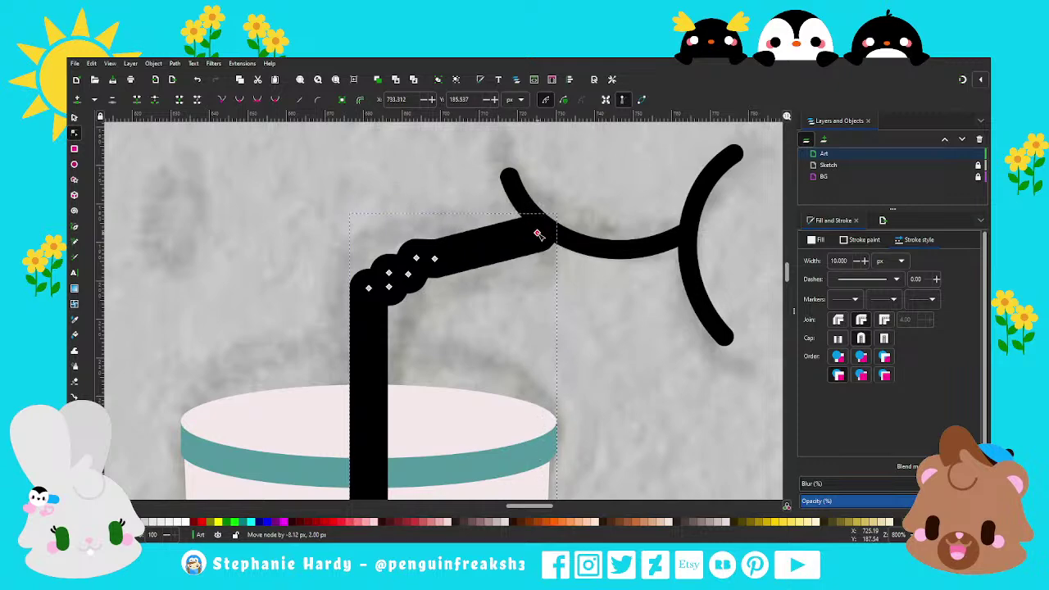
scroll(496, 288, "down", 1)
scroll(494, 290, "down", 1)
scroll(493, 290, "down", 1)
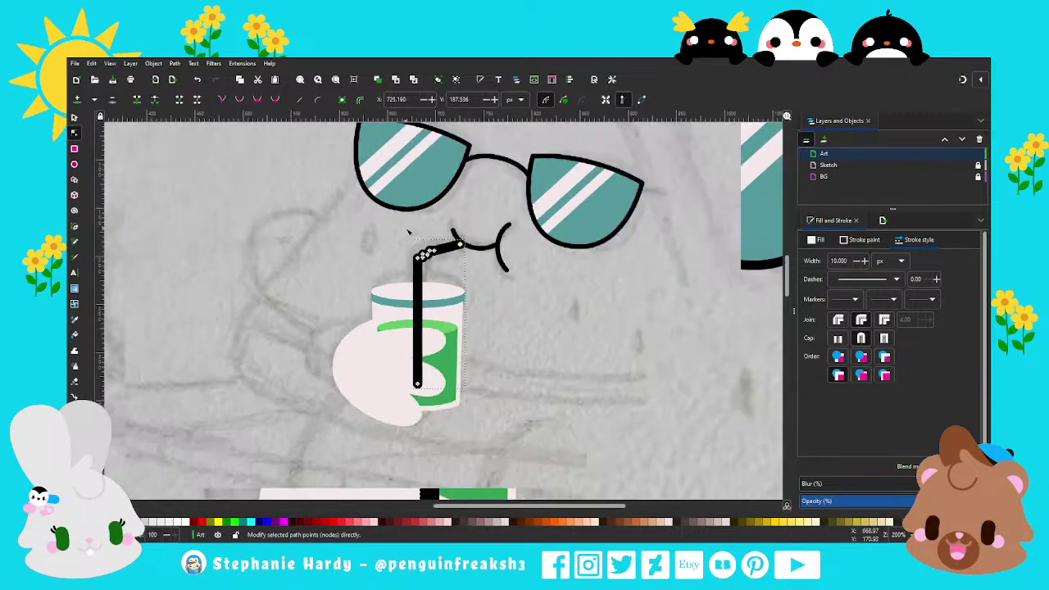
scroll(476, 288, "down", 1)
scroll(443, 275, "up", 4)
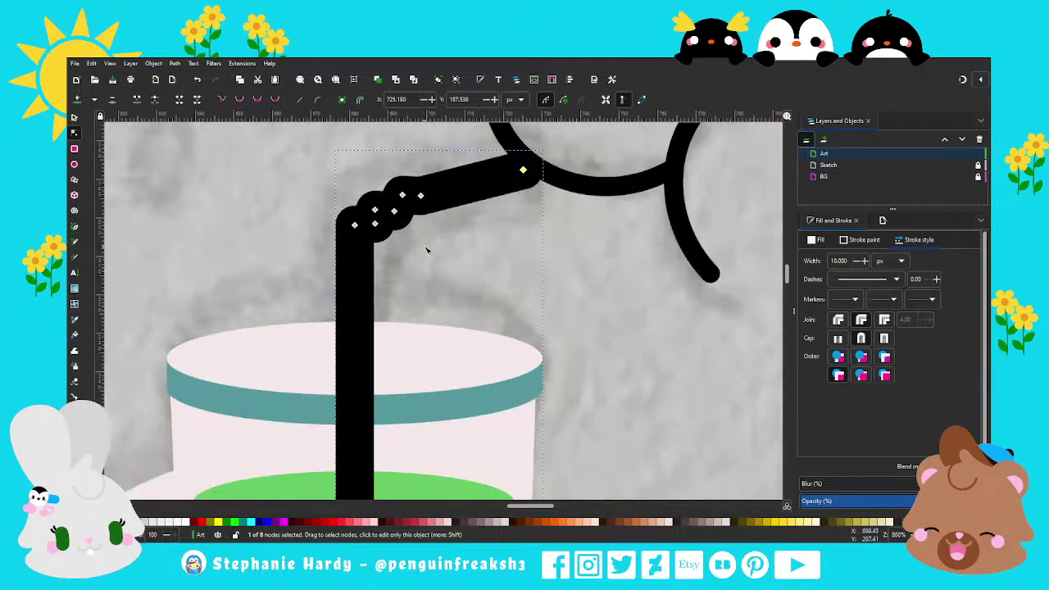
scroll(423, 249, "down", 3)
left_click(74, 117)
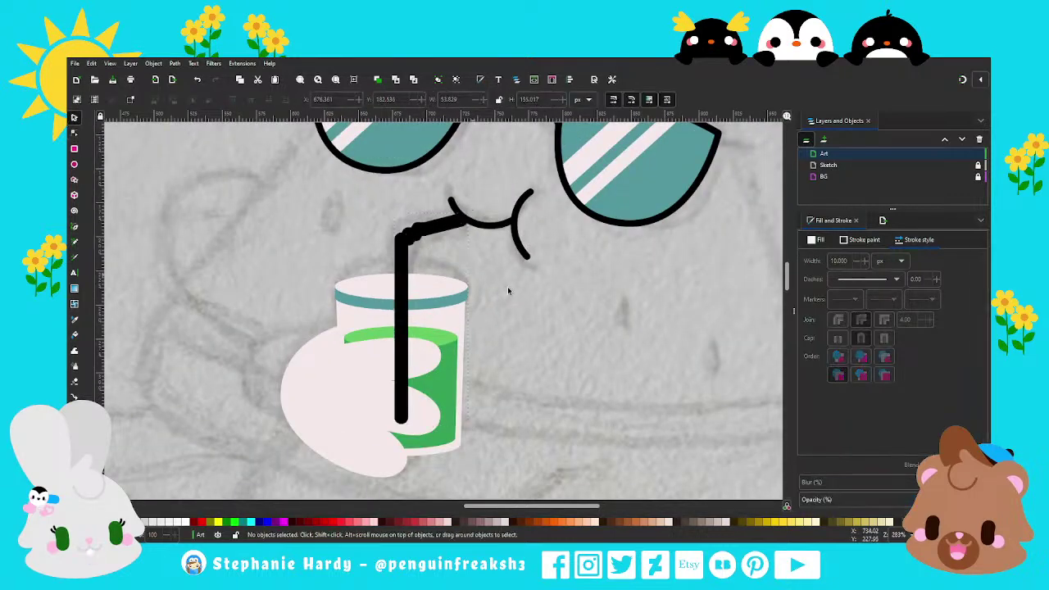
scroll(508, 290, "down", 1)
scroll(508, 290, "up", 1)
left_click(403, 353)
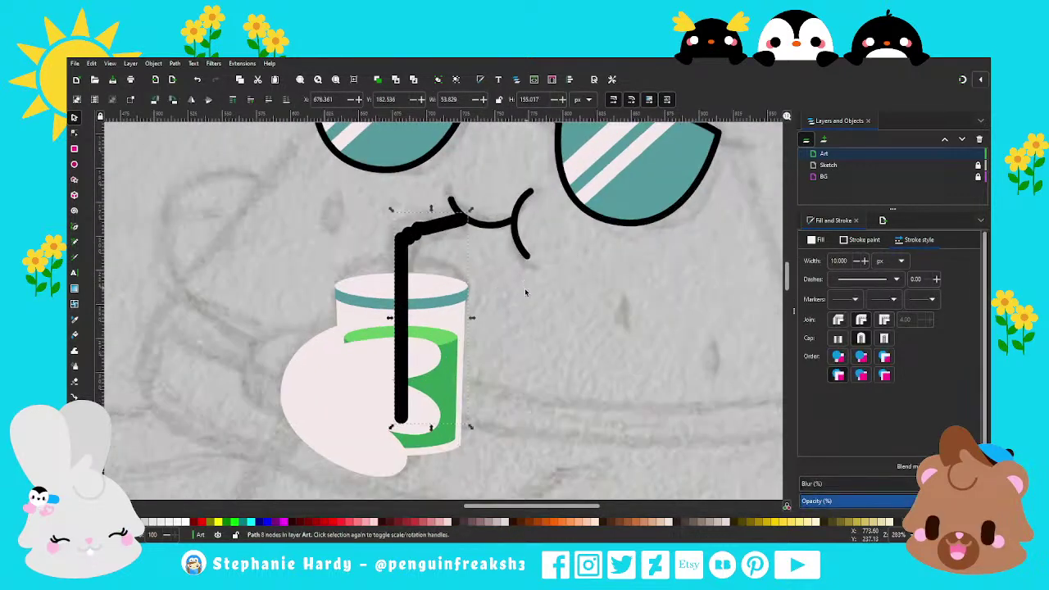
scroll(538, 357, "down", 1)
scroll(541, 357, "down", 1)
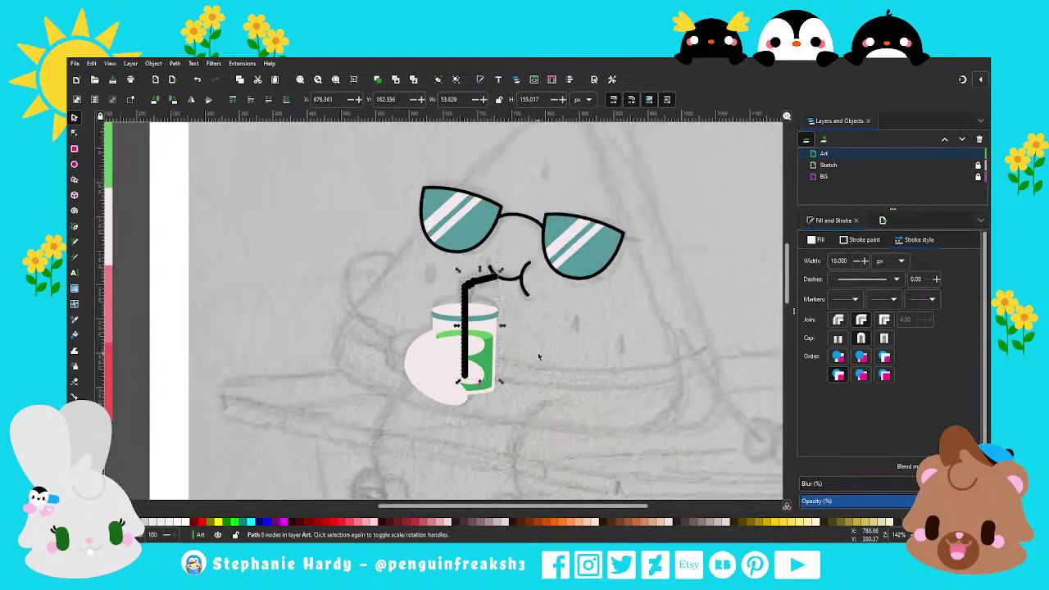
Colour the straw's stroke with the palette's pink swatch using the stroke dropper.
left_click(860, 240)
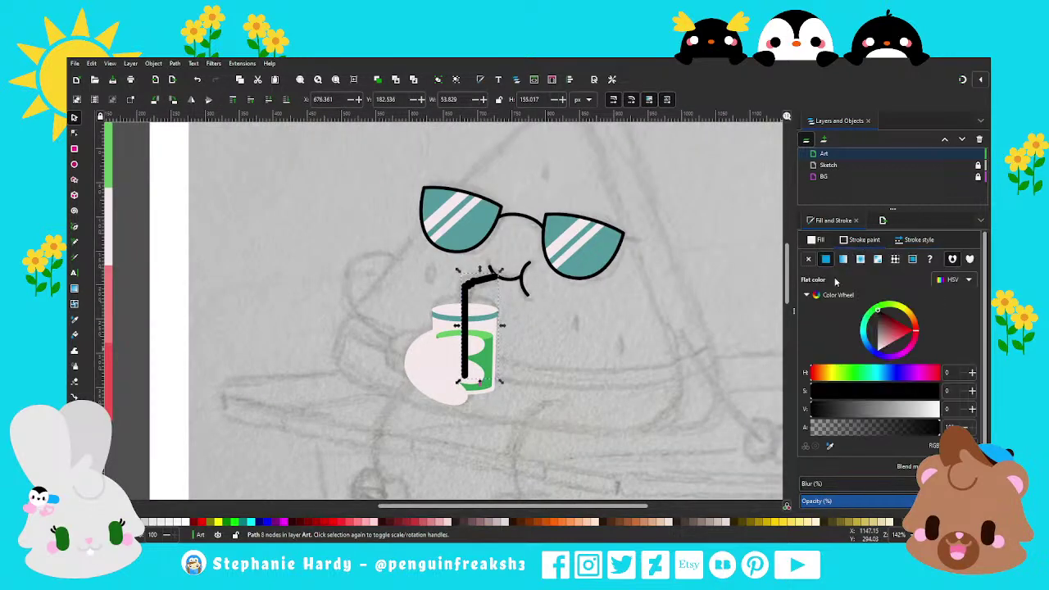
scroll(554, 337, "down", 1)
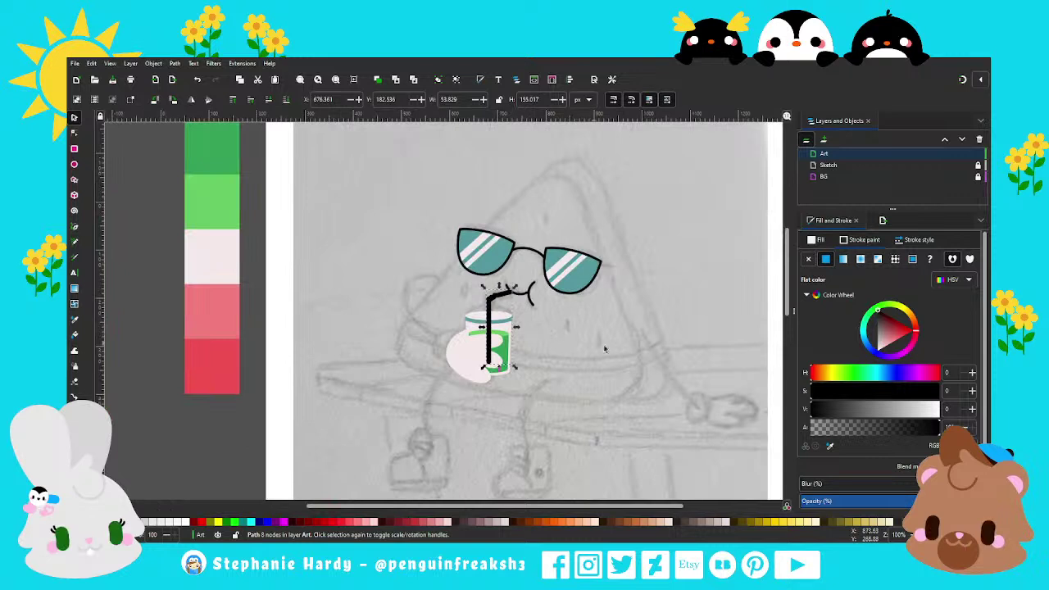
scroll(604, 346, "up", 1)
left_click(828, 447)
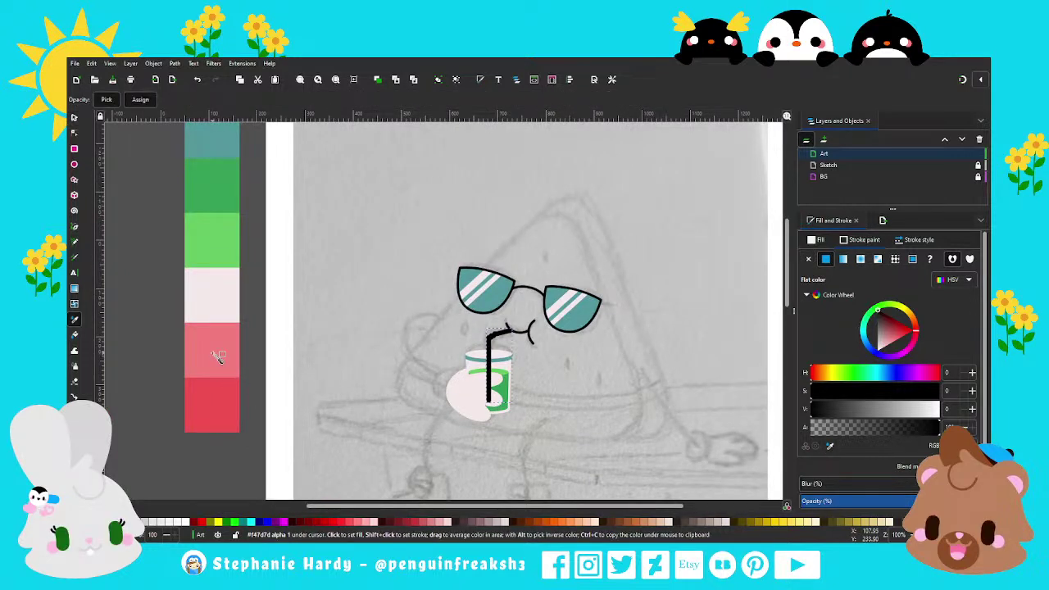
left_click(214, 356)
left_click(570, 382)
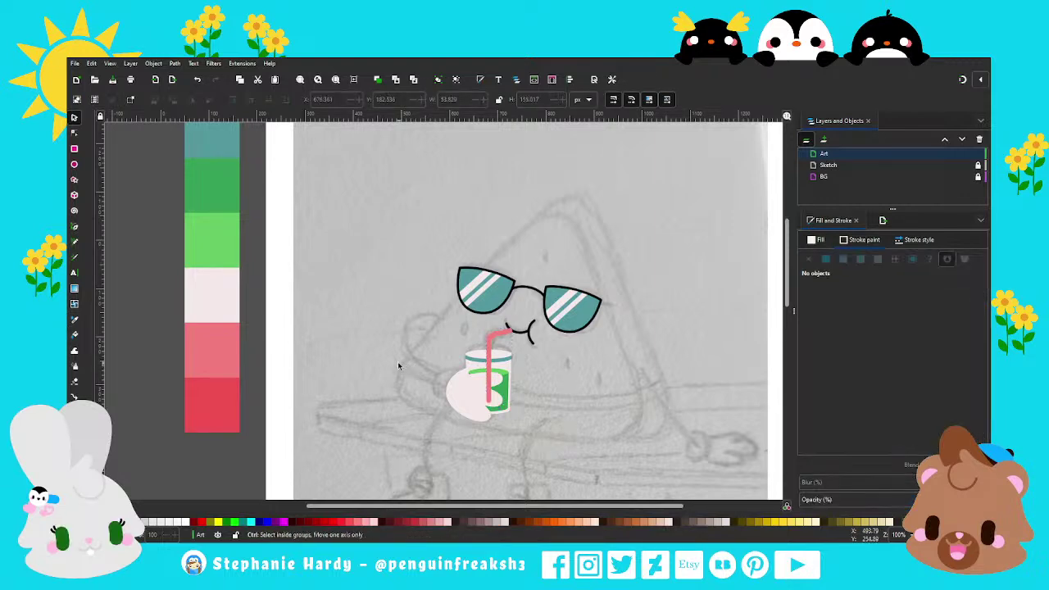
scroll(491, 371, "down", 1)
scroll(492, 371, "up", 1)
left_click(495, 335)
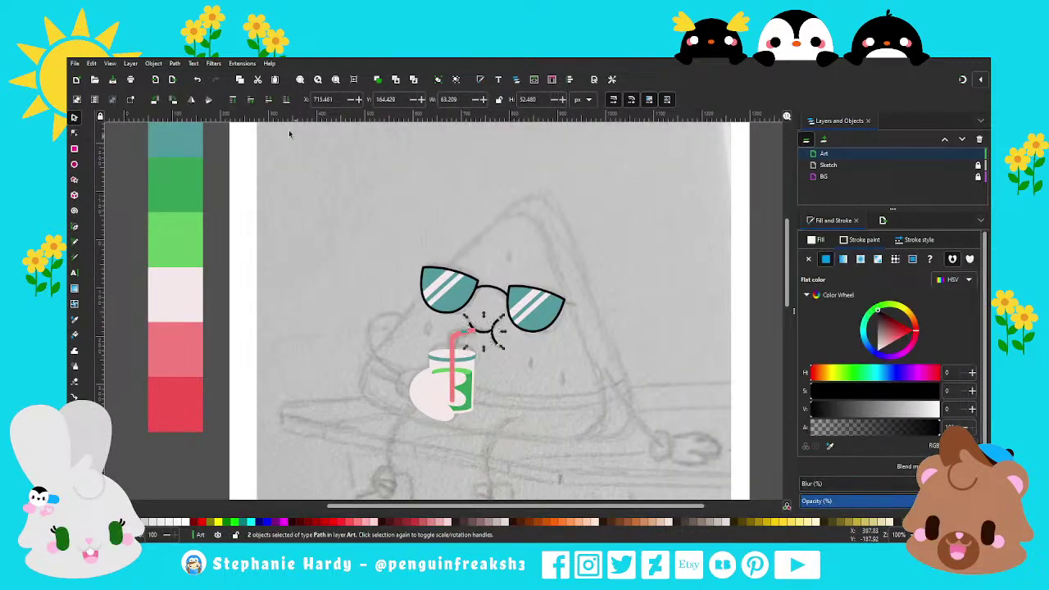
left_click(495, 394)
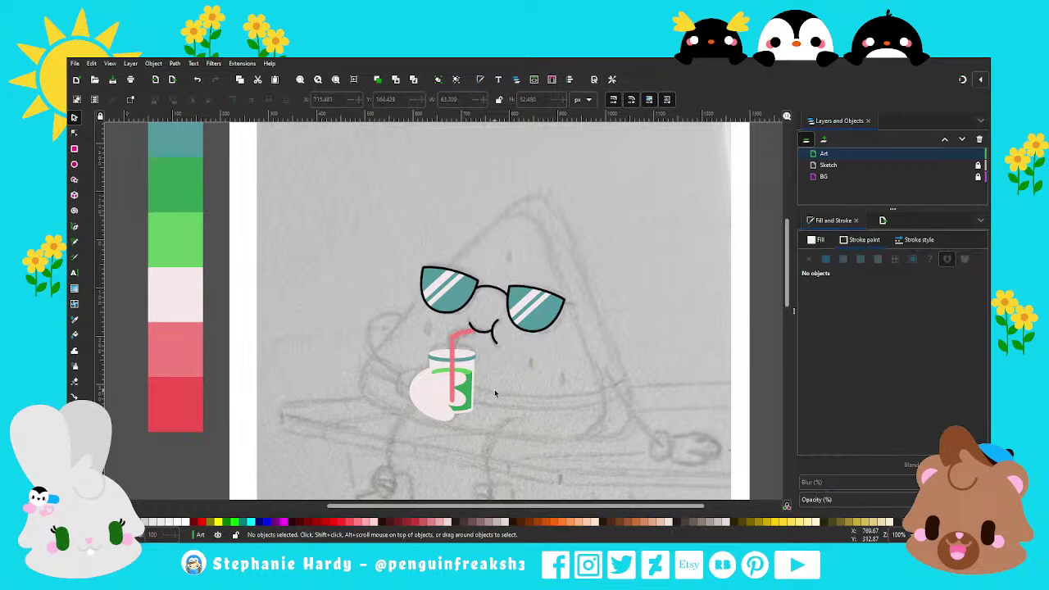
scroll(495, 394, "up", 2, "ctrl")
scroll(438, 393, "up", 1, "ctrl")
Reposition the lower straw piece's top end down inside the drink, near the rim.
left_click(443, 221)
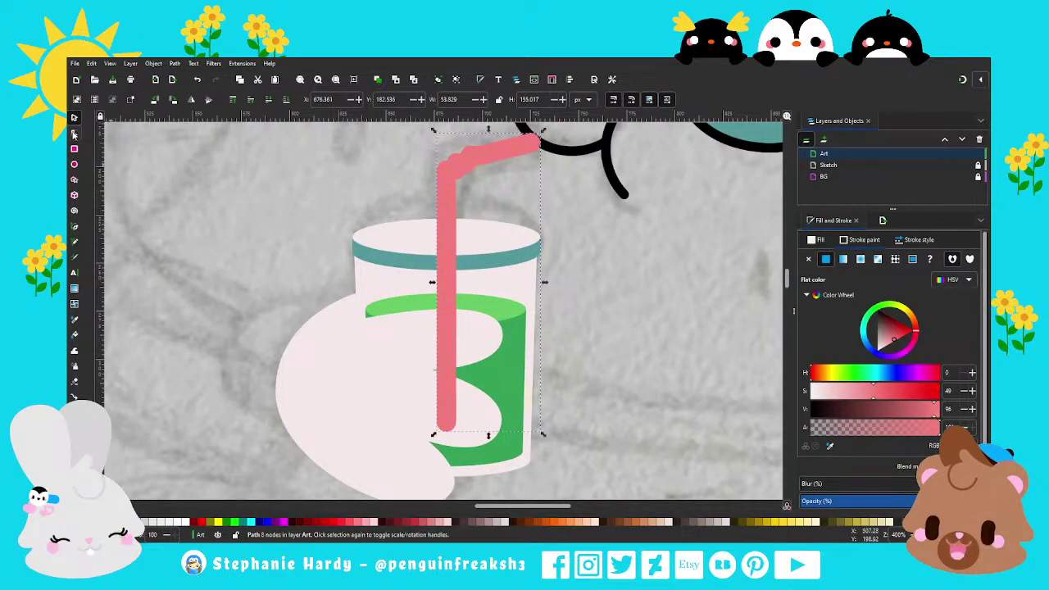
key("n")
left_click_drag(446, 424, 445, 234)
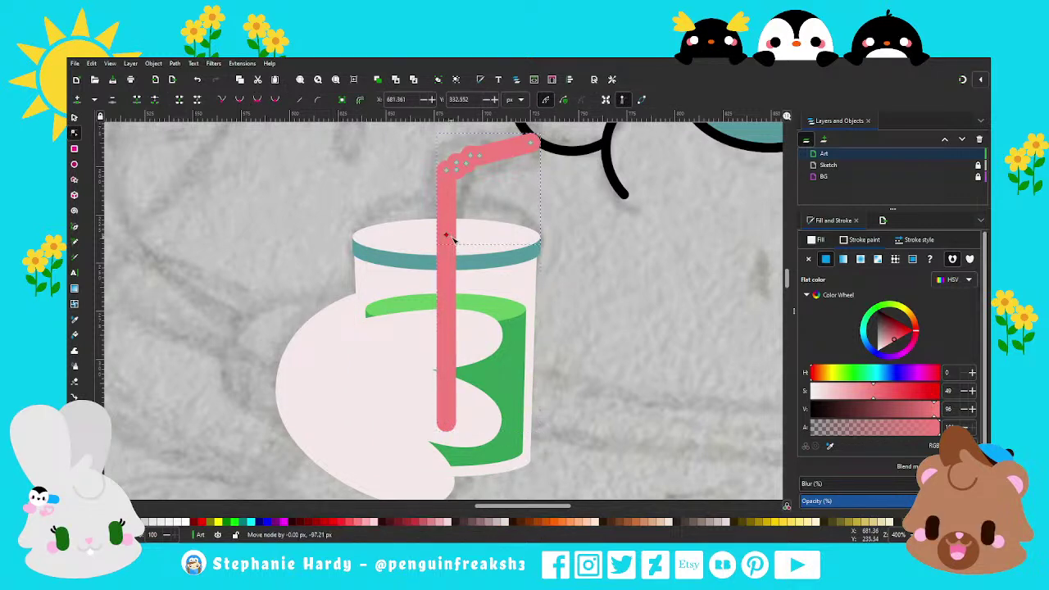
key("ctrl+z")
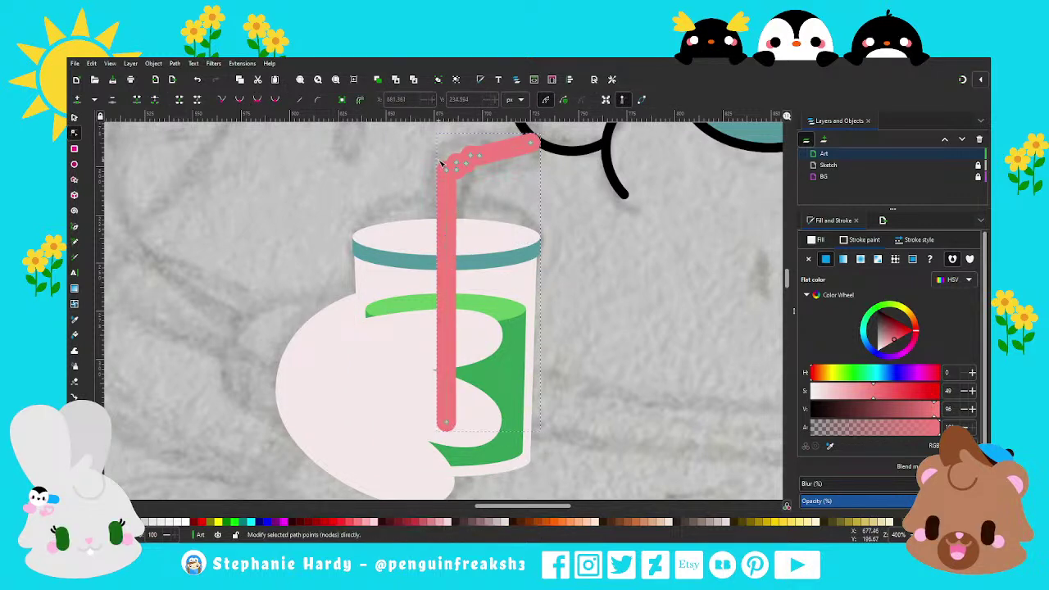
scroll(508, 177, "up", 1)
left_click_drag(457, 140, 578, 223)
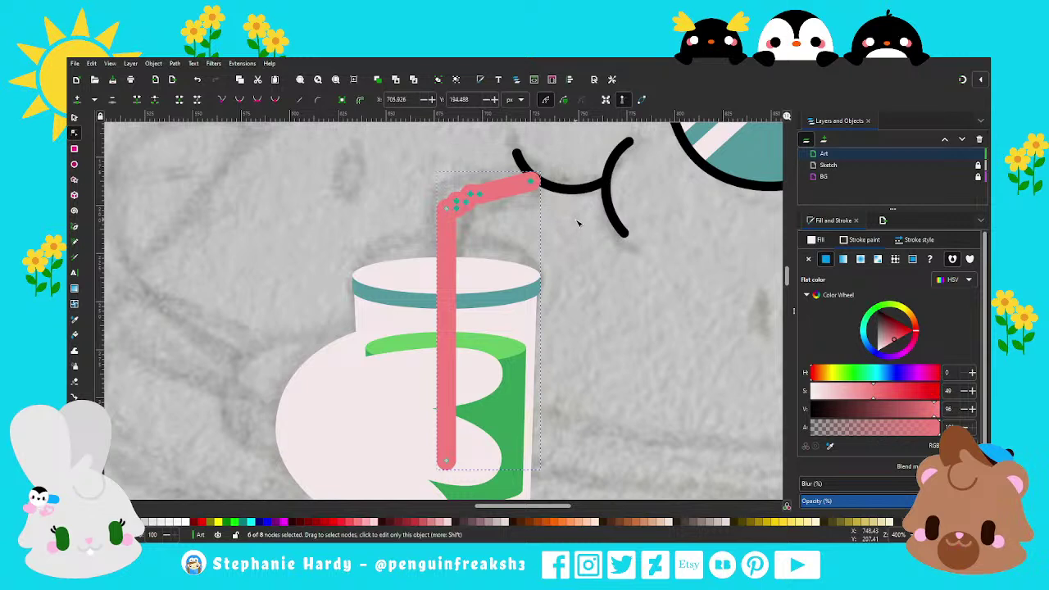
left_click_drag(447, 208, 448, 344)
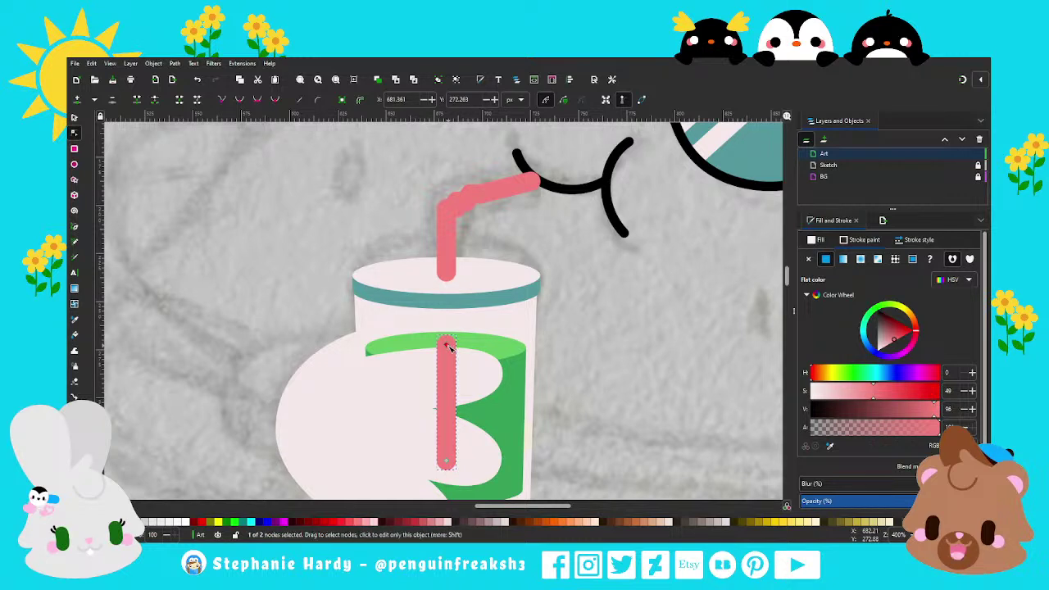
left_click_drag(447, 344, 448, 304)
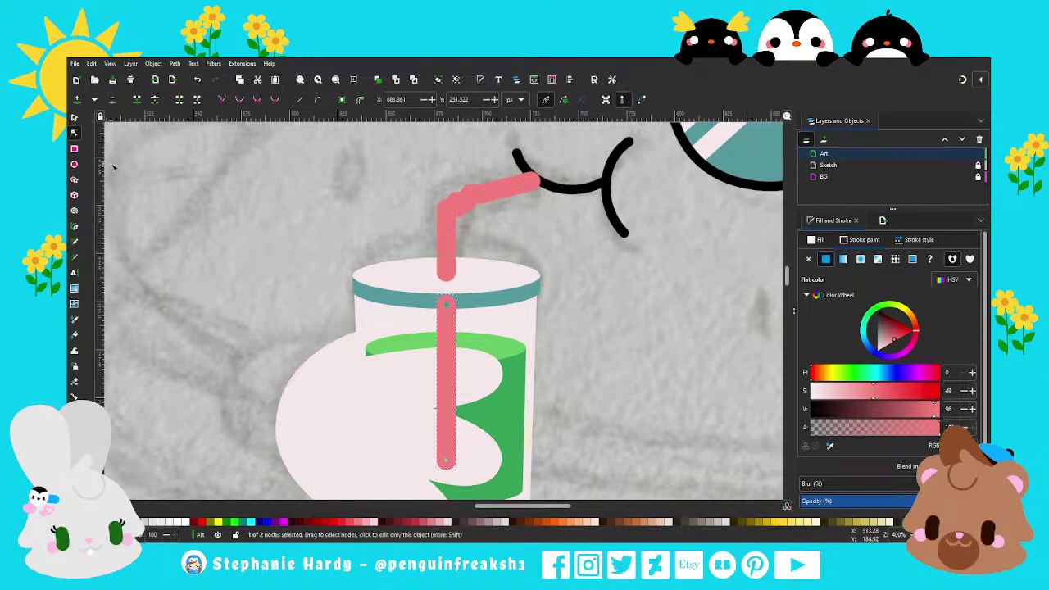
Send the green drink-surface ellipse one level down, behind the straw.
left_click(74, 117)
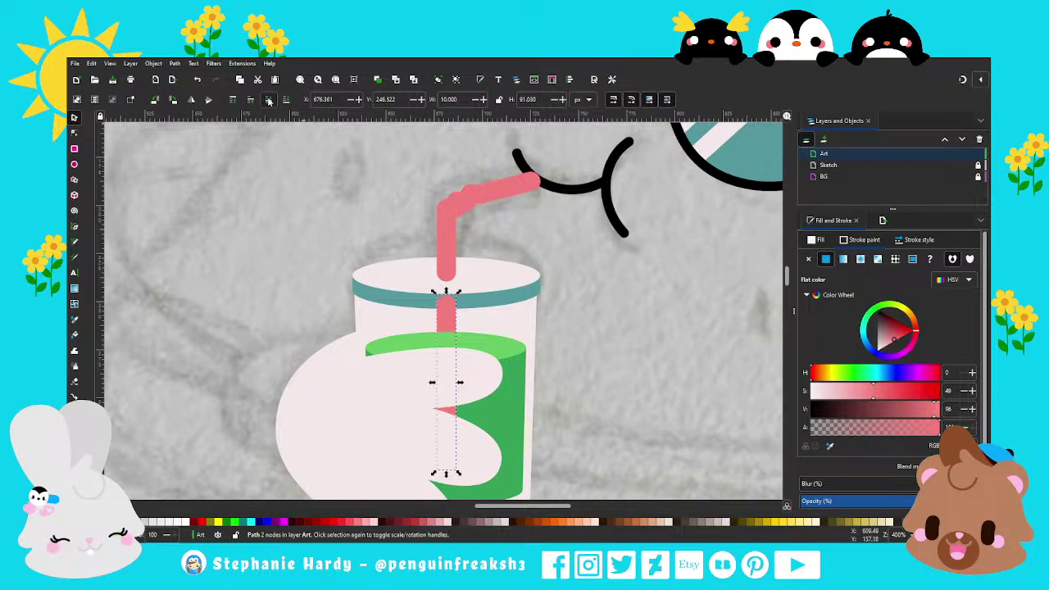
left_click(516, 352)
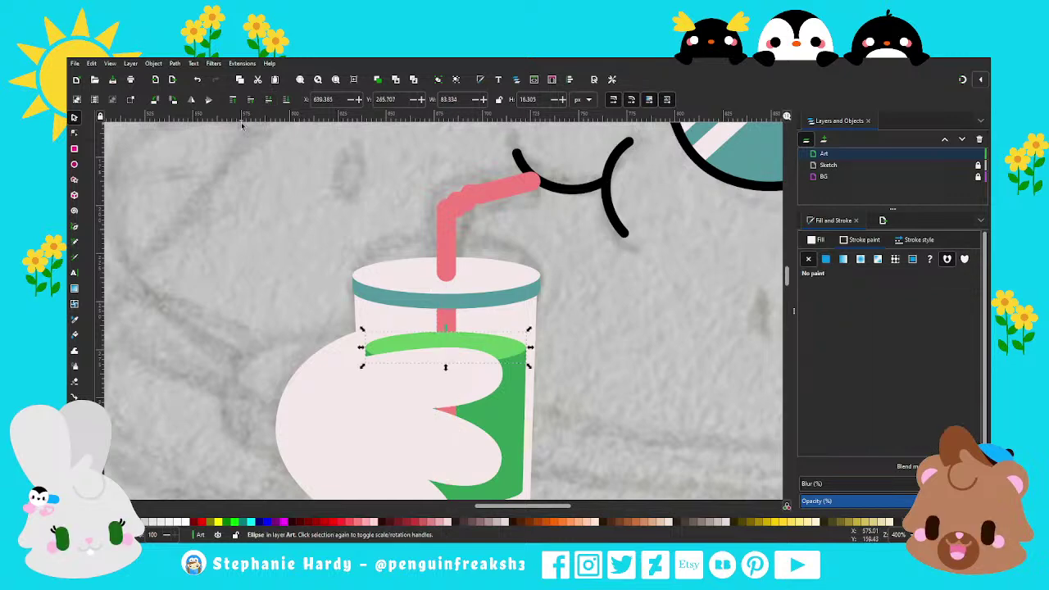
key("Page_Down")
key("Escape")
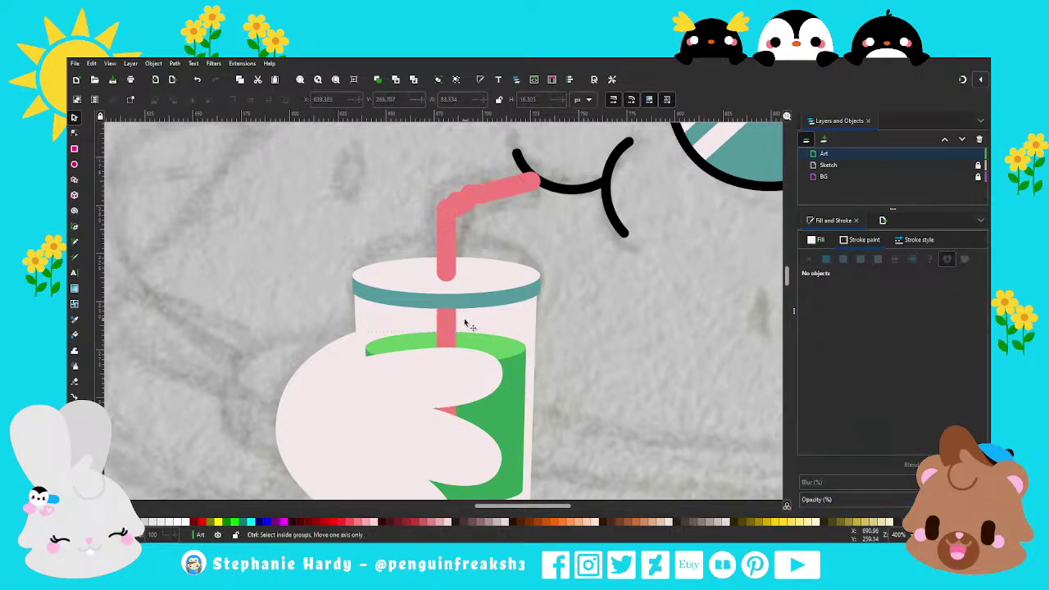
scroll(464, 322, "down", 1, "ctrl")
scroll(464, 322, "down", 1)
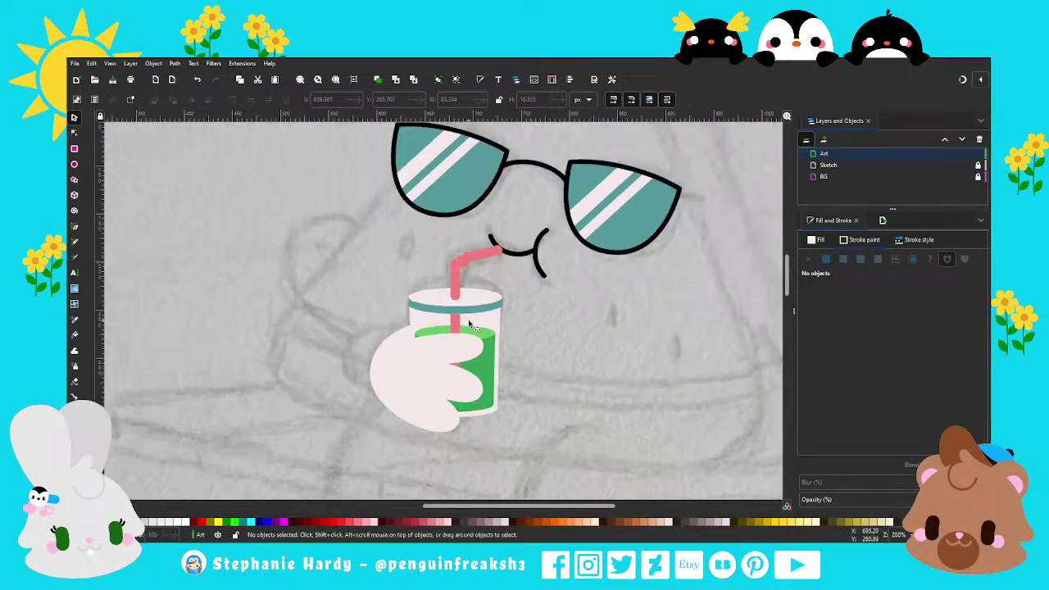
Drag the white mitten hand's top node upward where it wraps over the cup.
left_click(517, 257)
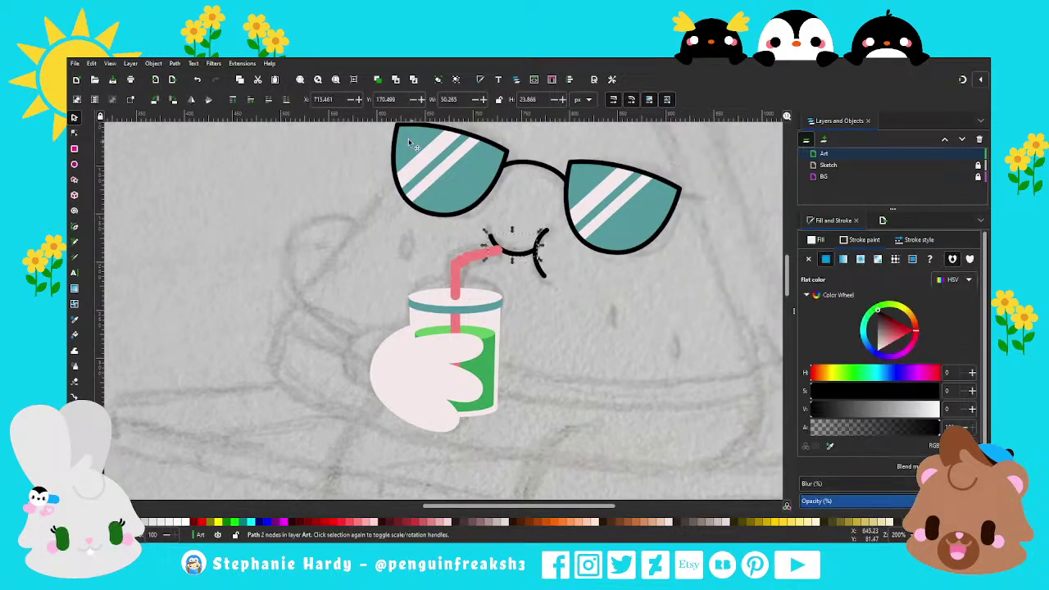
key("Escape")
scroll(578, 320, "down", 1)
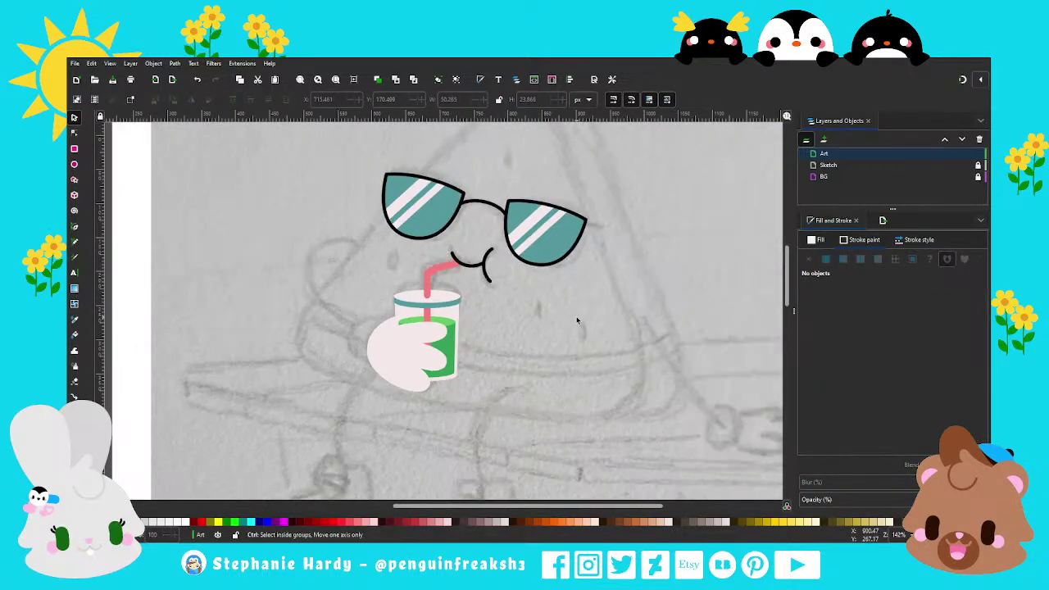
scroll(577, 321, "down", 1)
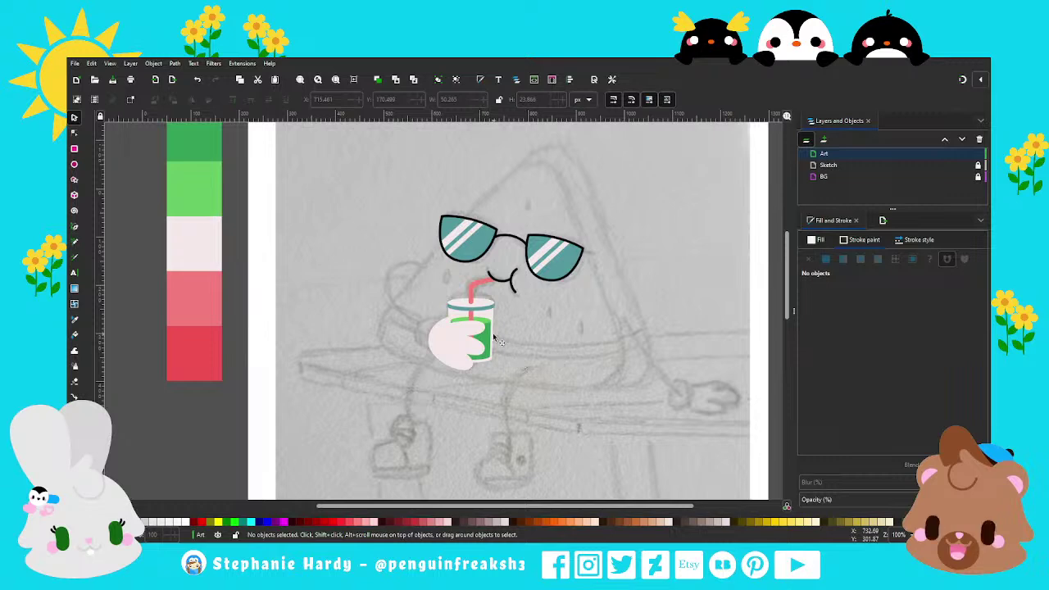
scroll(494, 337, "up", 1)
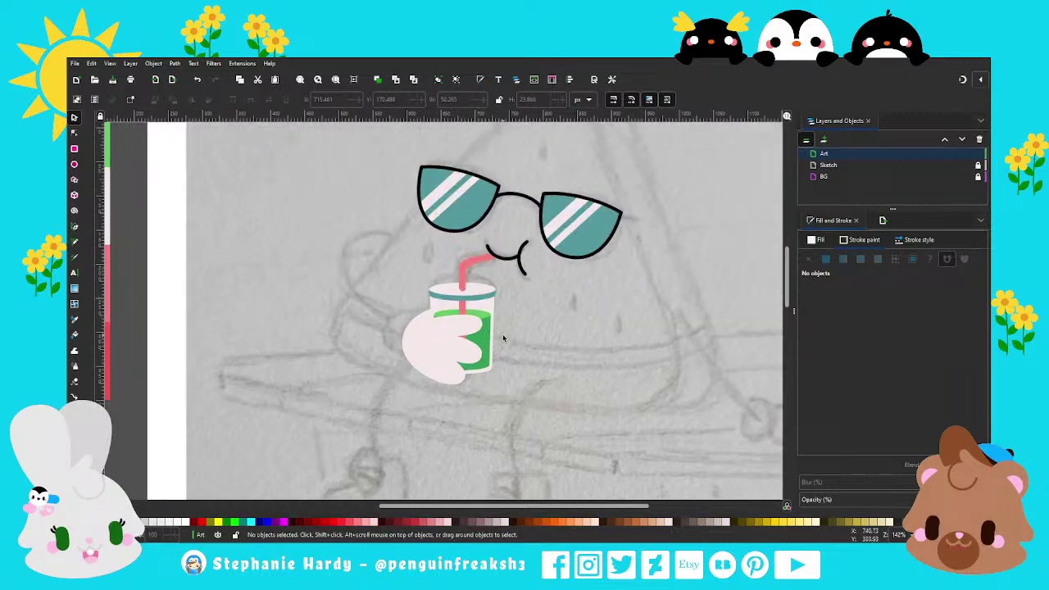
scroll(459, 328, "up", 1)
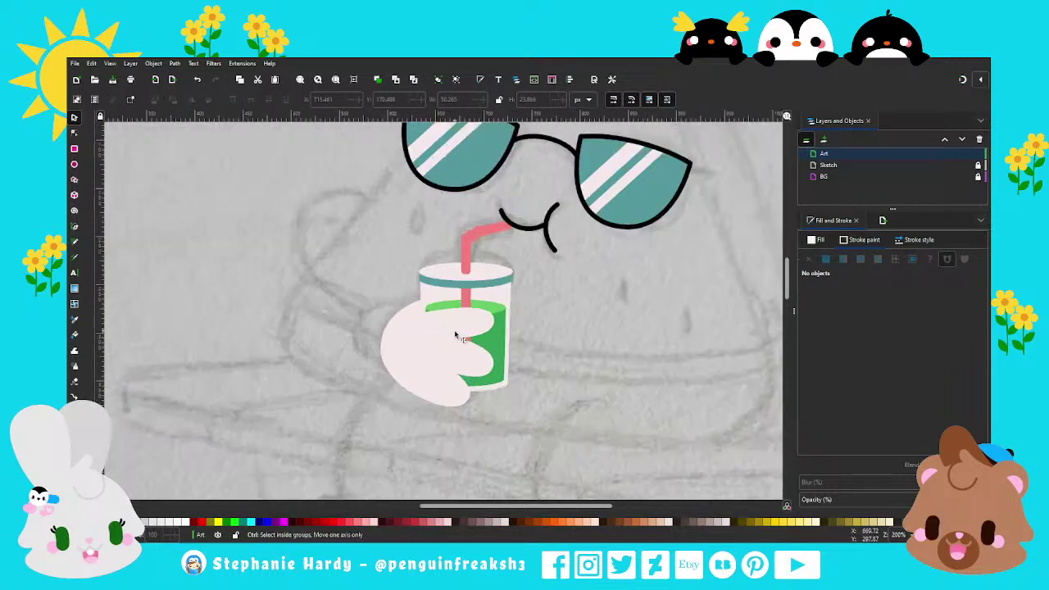
scroll(453, 326, "up", 2)
left_click(75, 132)
left_click(387, 303)
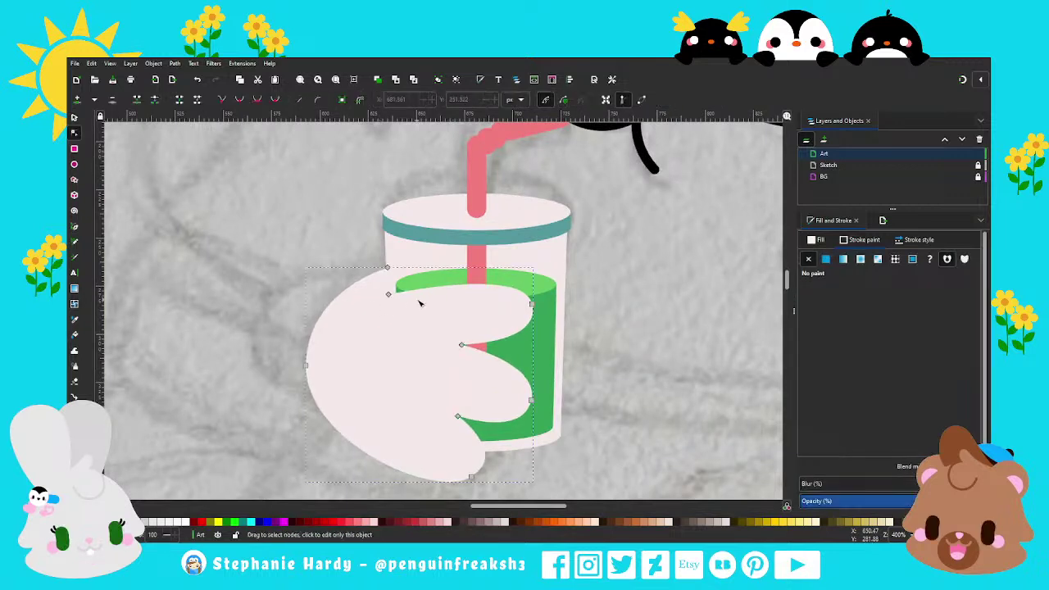
left_click_drag(389, 302, 388, 285)
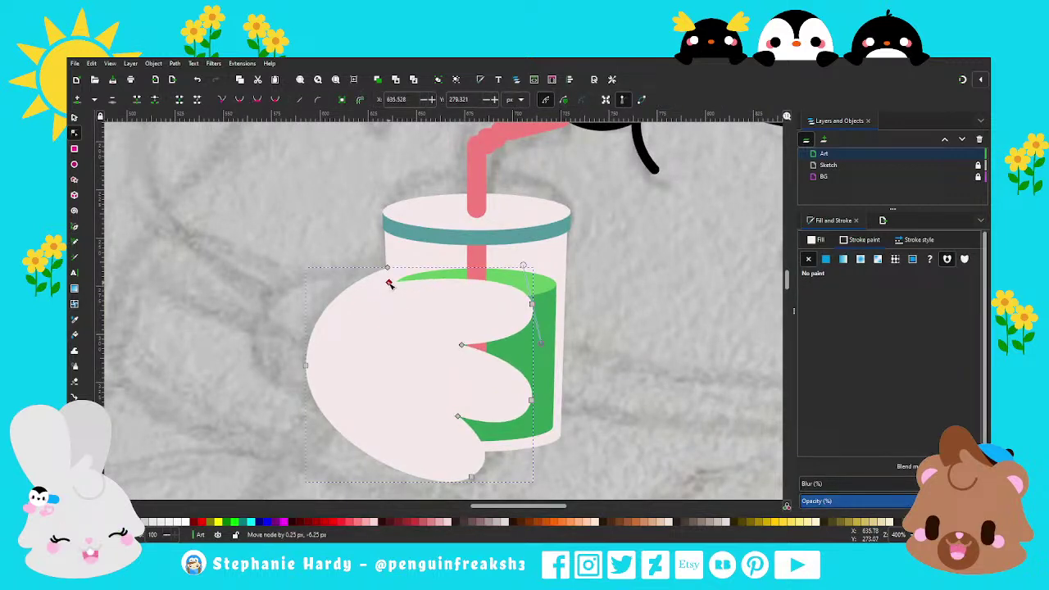
key("s")
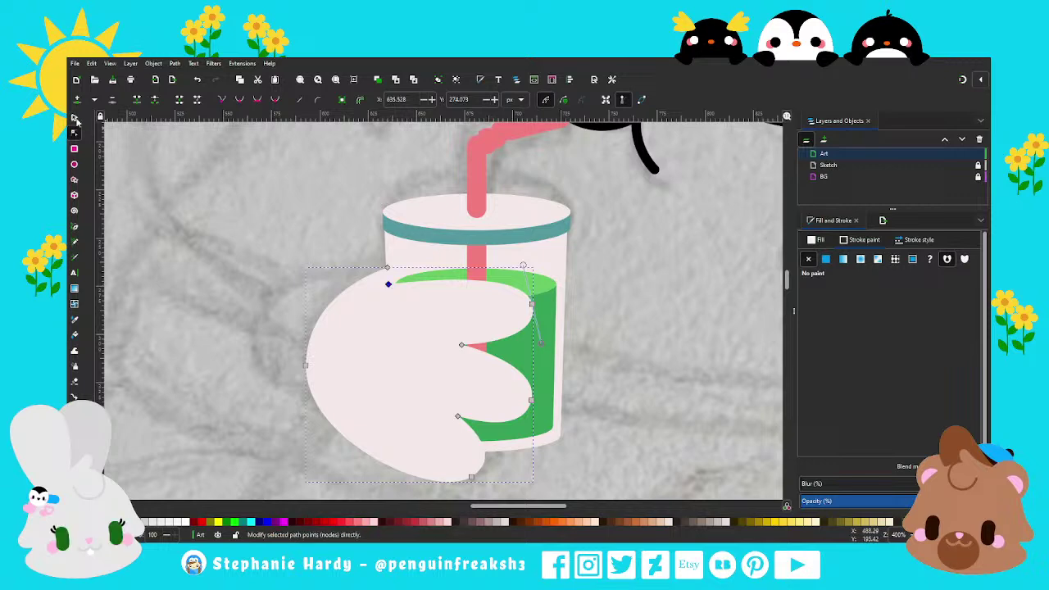
scroll(432, 340, "down", 1)
scroll(437, 342, "down", 3)
key("Escape")
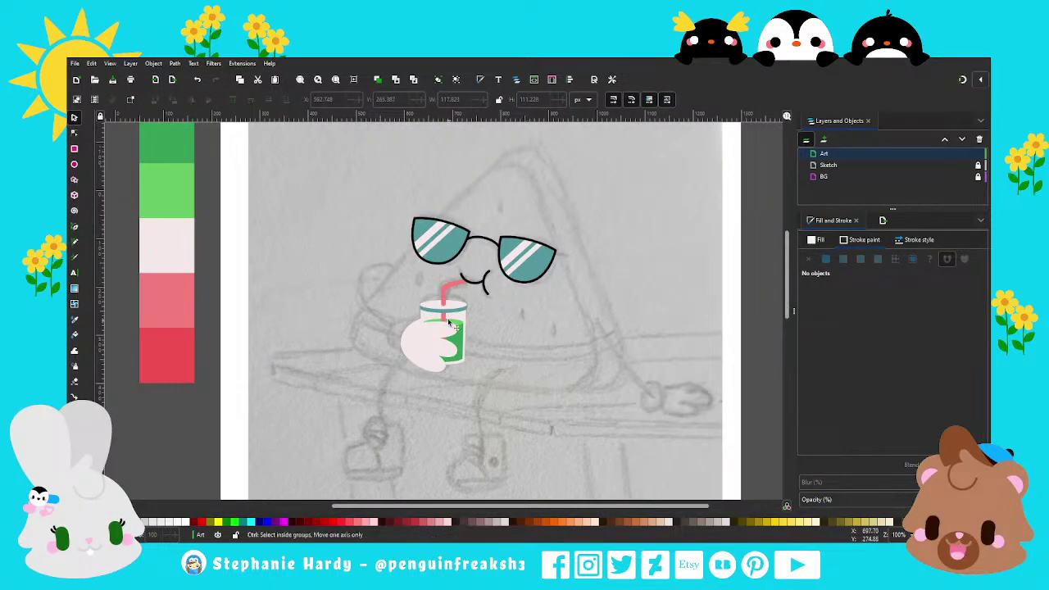
scroll(443, 306, "up", 2, "ctrl")
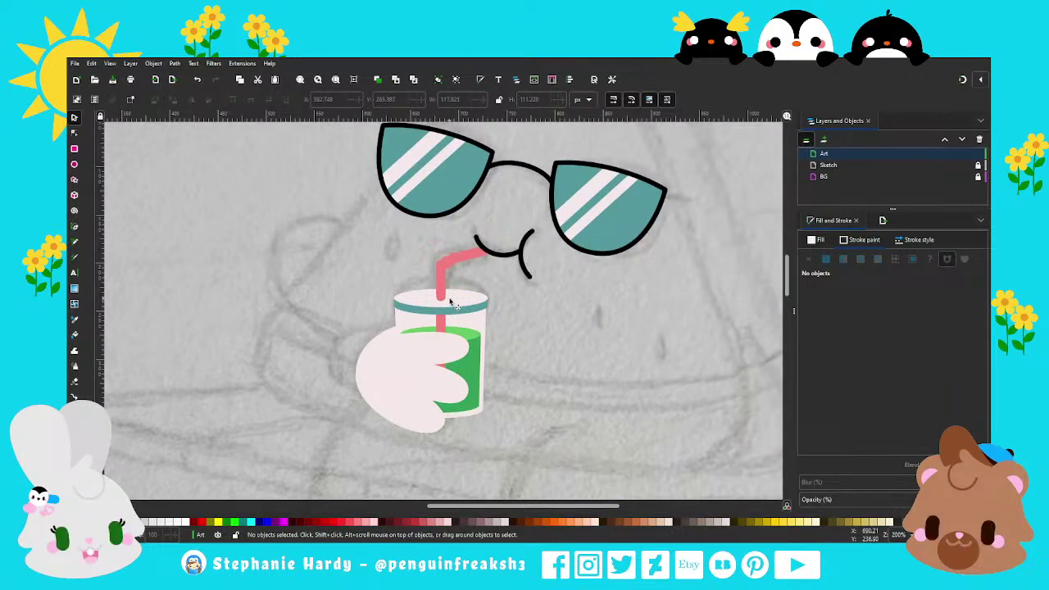
Draw a closed four-corner box around the straw's base on the cup lid.
scroll(449, 303, "up", 2, "ctrl")
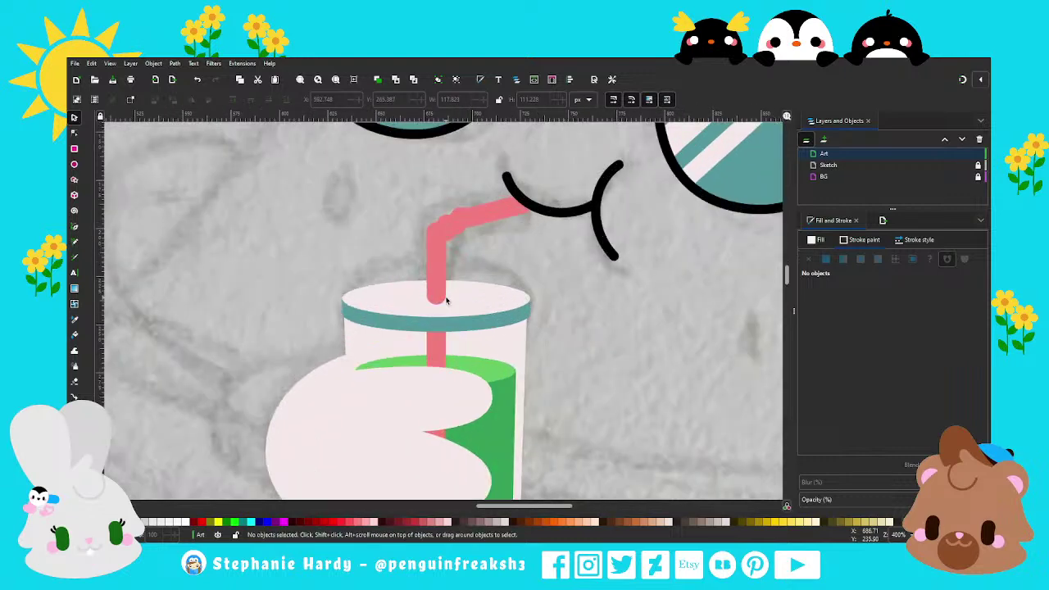
left_click(468, 304)
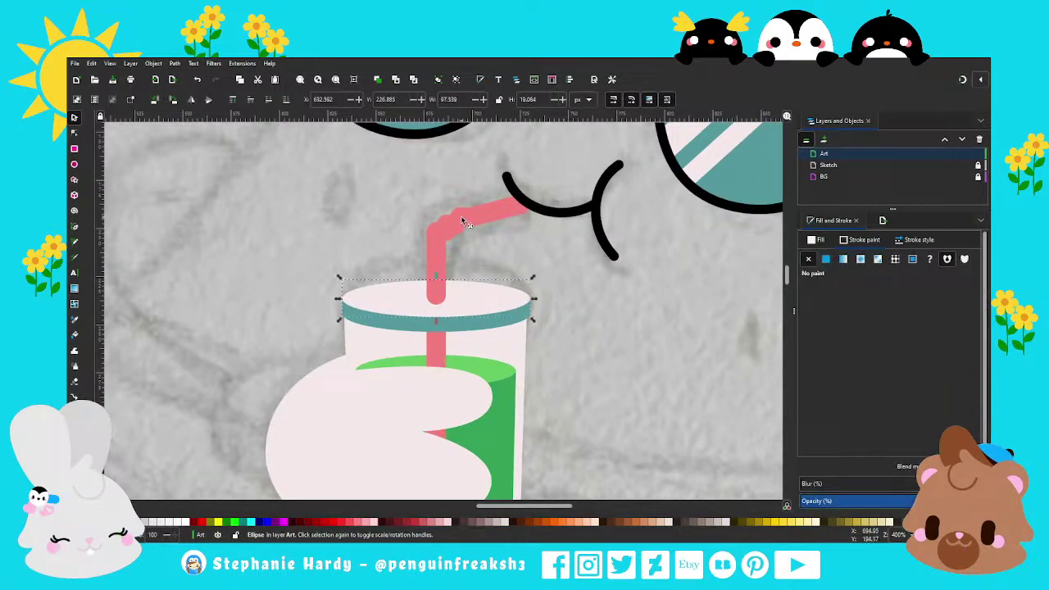
left_click(358, 245)
left_click(76, 231)
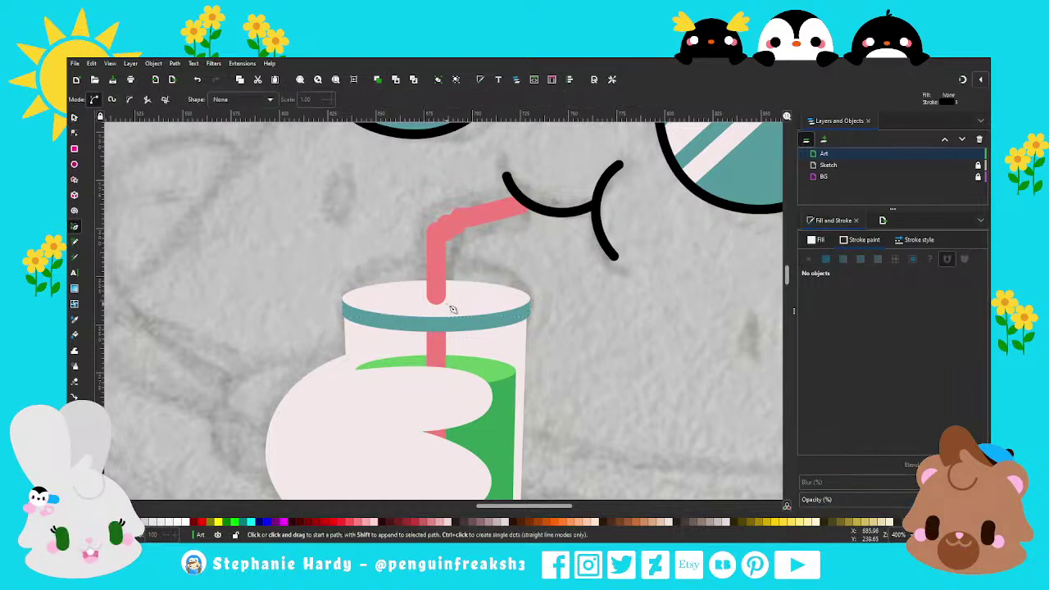
scroll(452, 304, "up", 2, "ctrl")
left_click(383, 285)
left_click(463, 286)
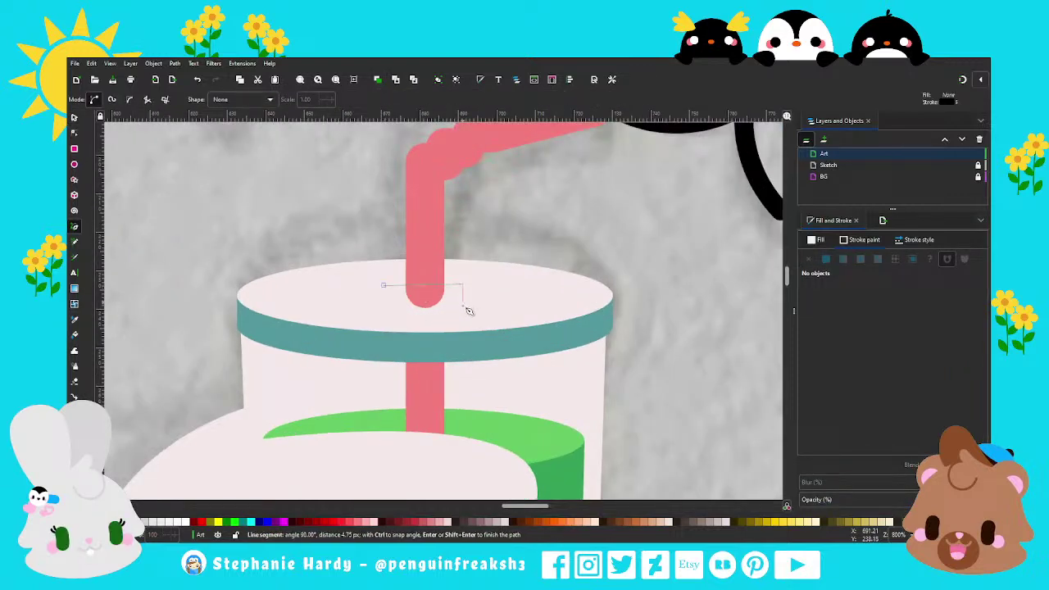
left_click(465, 313)
left_click(374, 312)
left_click(384, 284)
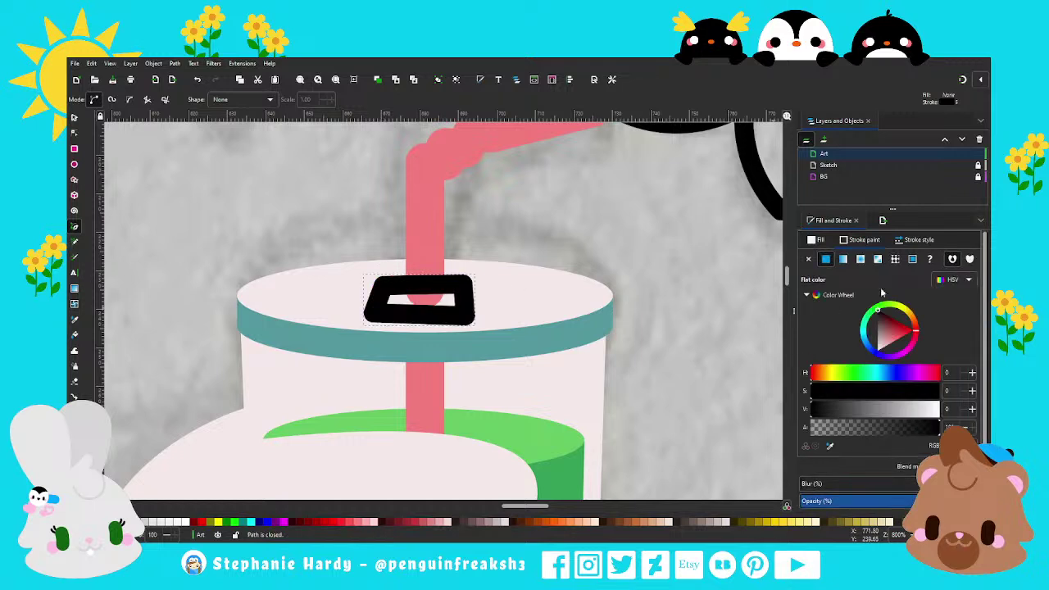
Set the box's fill and stroke to none and curve its top edge to match the lid.
left_click(807, 259)
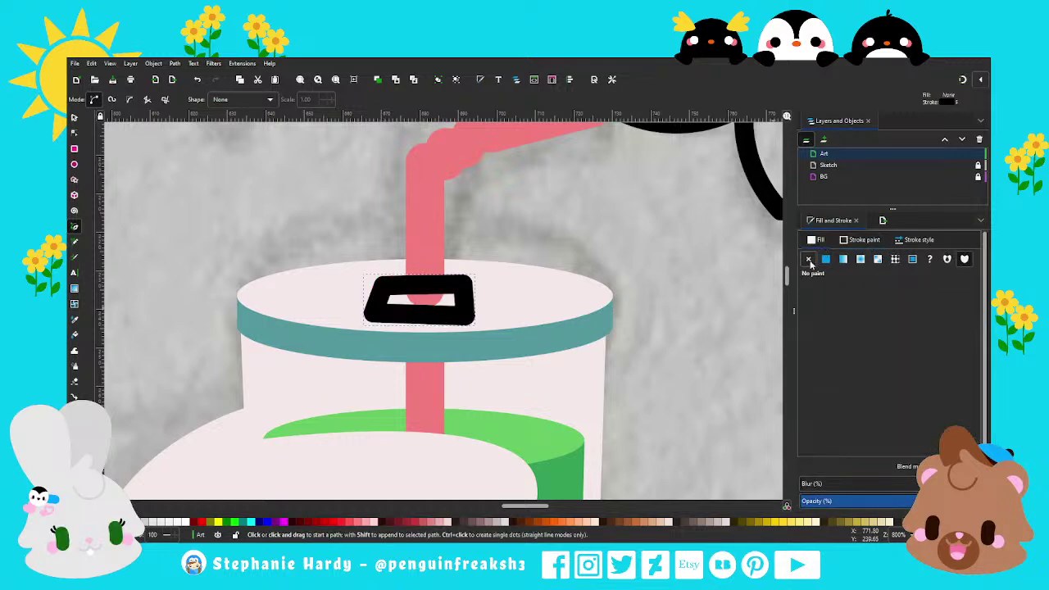
left_click(864, 239)
left_click(807, 259)
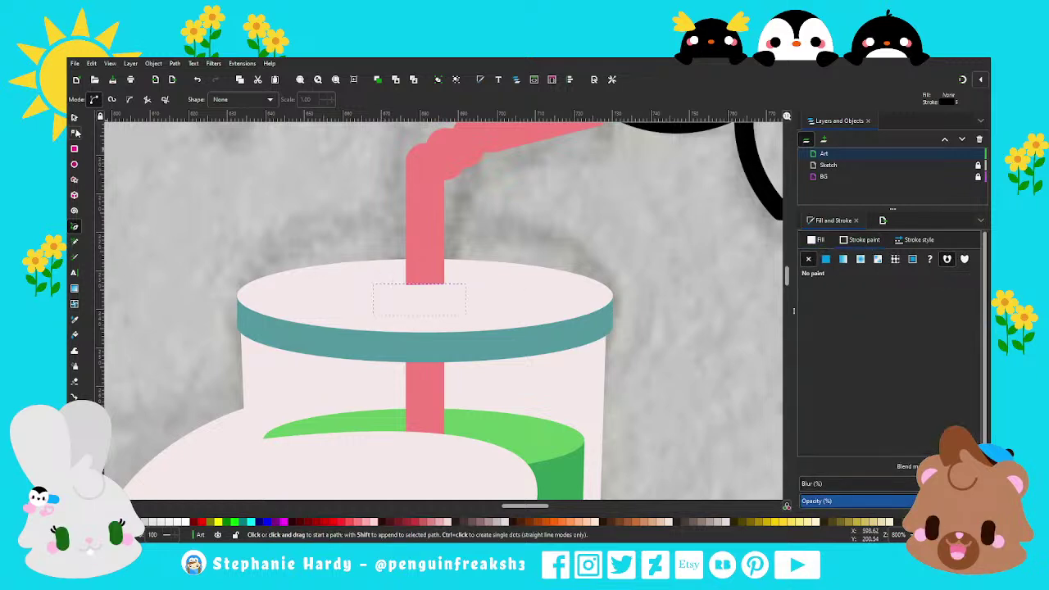
left_click(75, 133)
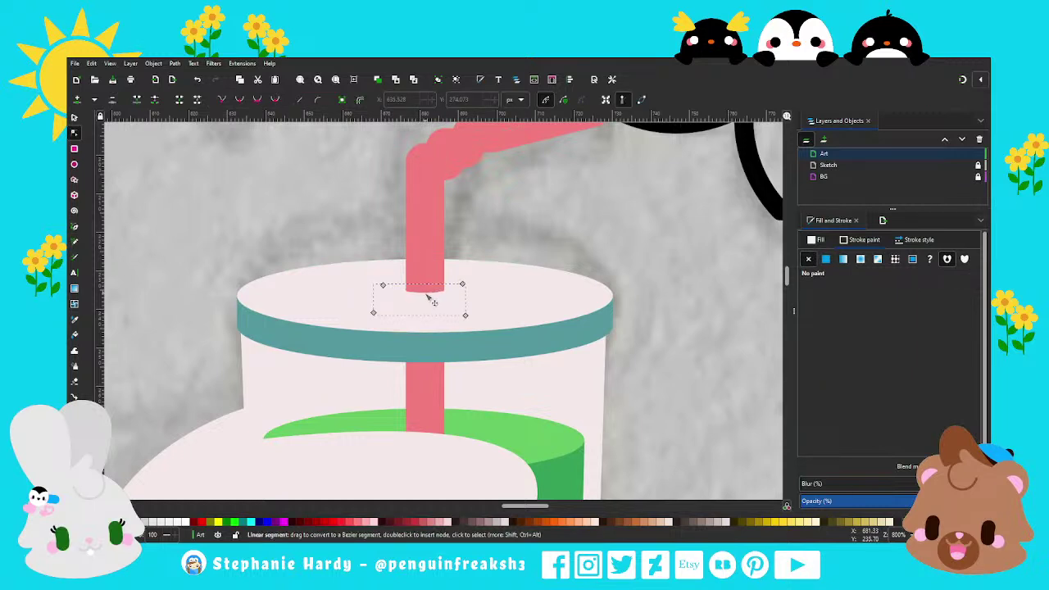
mouse_move(426, 297)
left_mouse_down()
mouse_move(416, 298)
mouse_move(441, 300)
mouse_move(399, 296)
left_mouse_up()
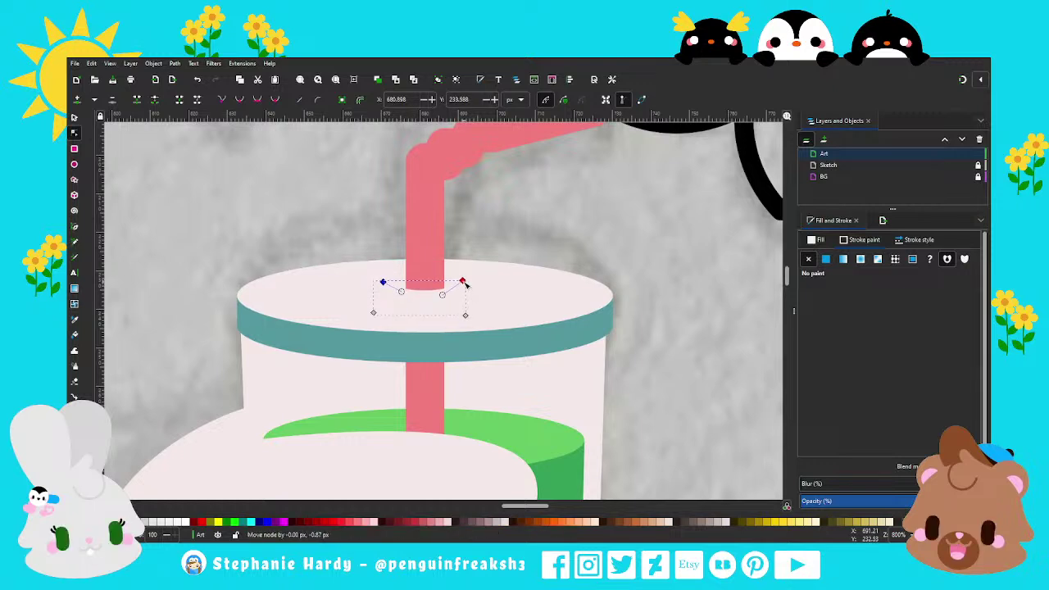
key("s")
key("Escape")
Inspect the invisible lid box and the straw's nodes, then clear the selection.
scroll(423, 296, "down", 2)
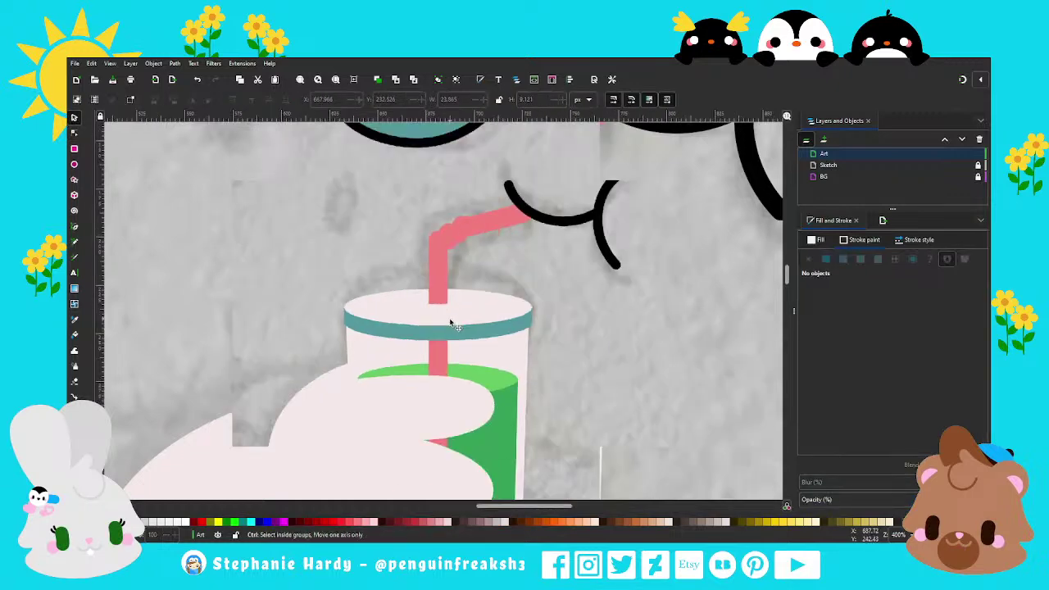
scroll(412, 312, "down", 2)
scroll(493, 361, "down", 1)
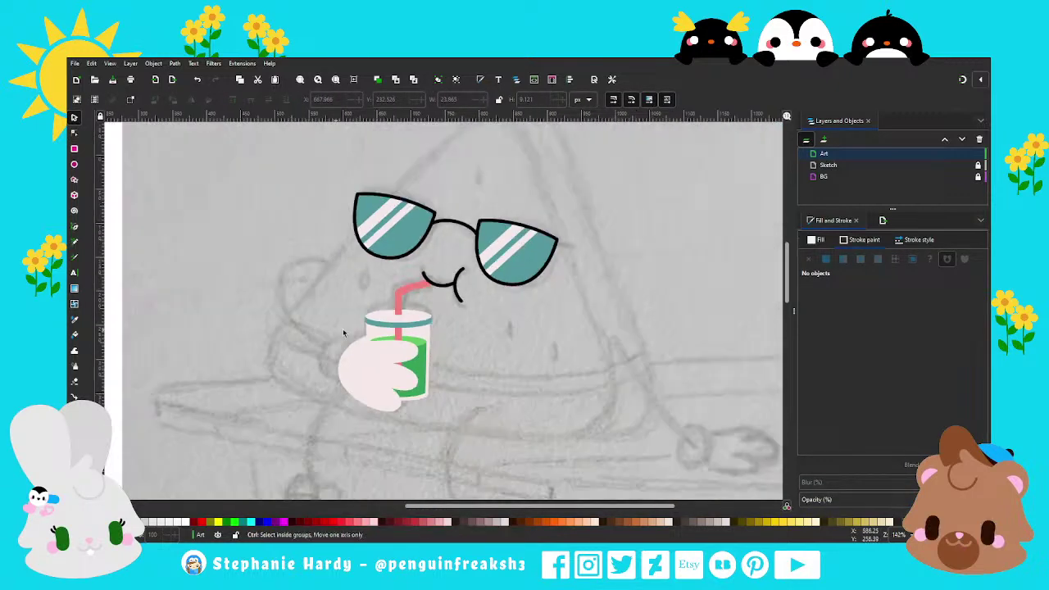
scroll(504, 344, "down", 1)
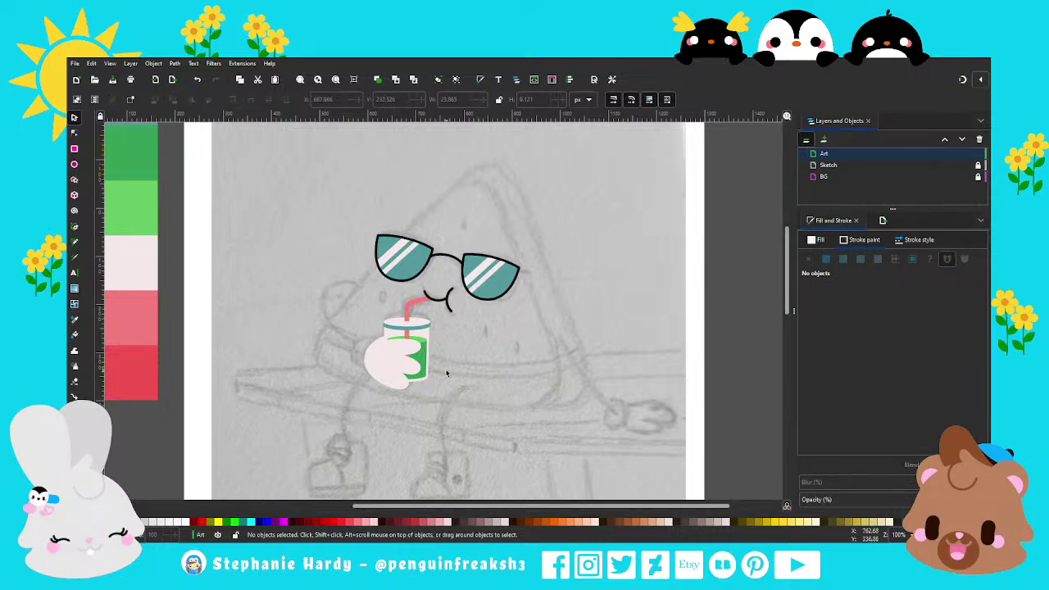
scroll(409, 344, "up", 2)
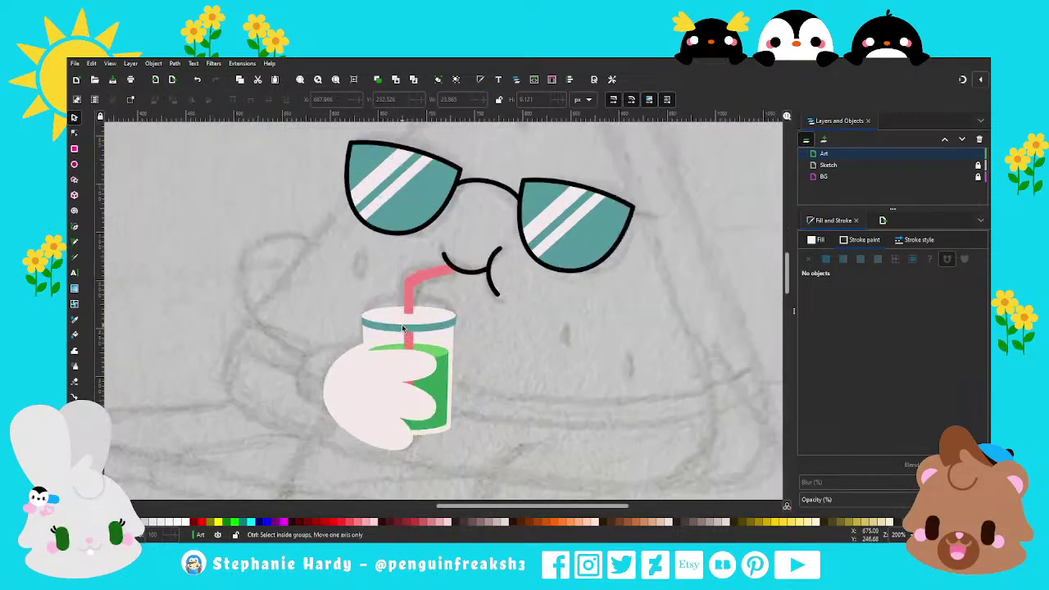
scroll(401, 328, "up", 2)
scroll(398, 322, "up", 1)
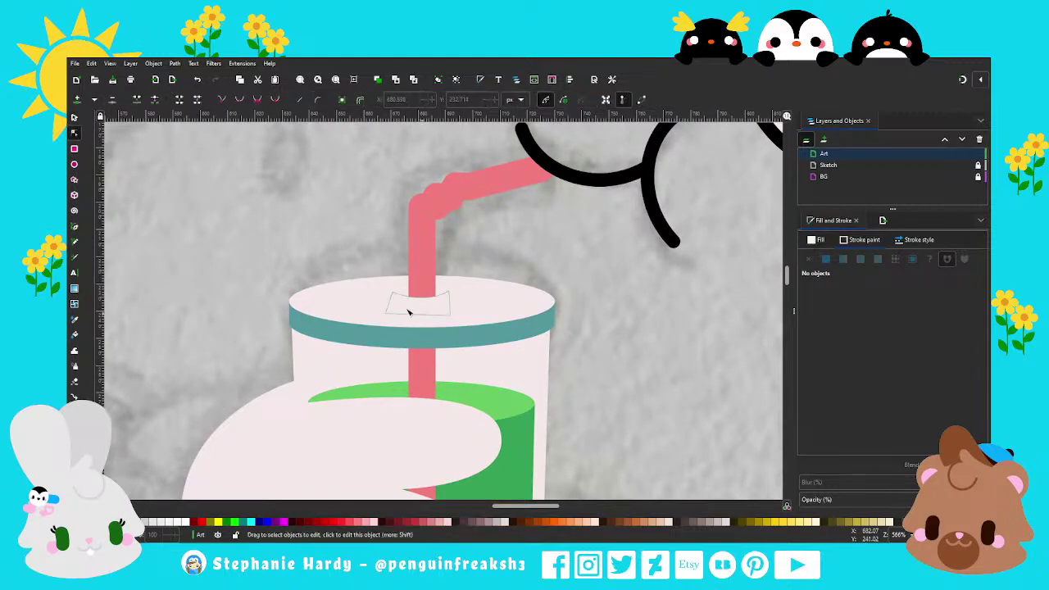
left_click(438, 315)
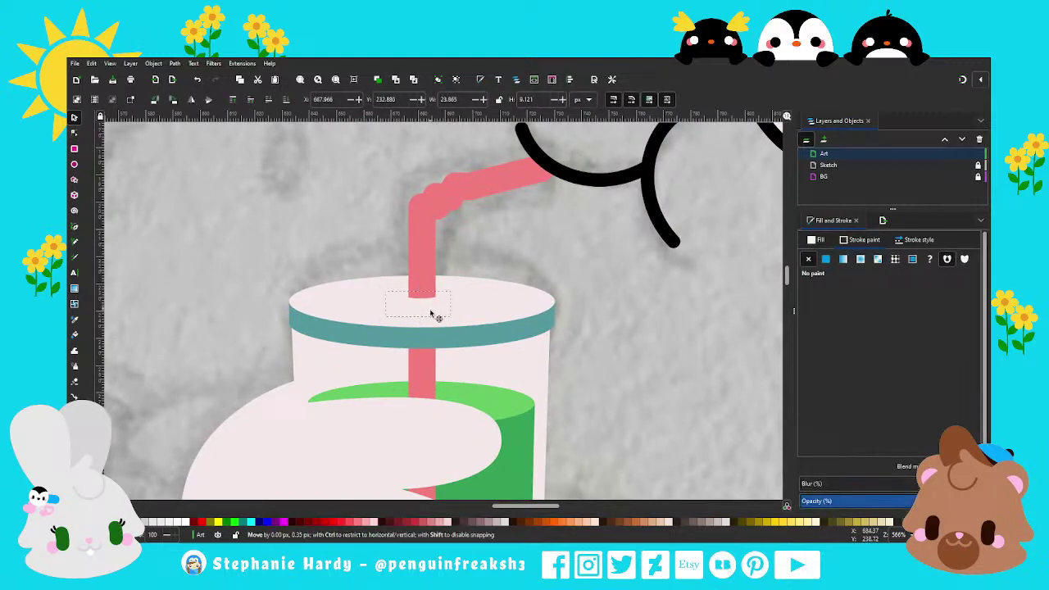
key("n")
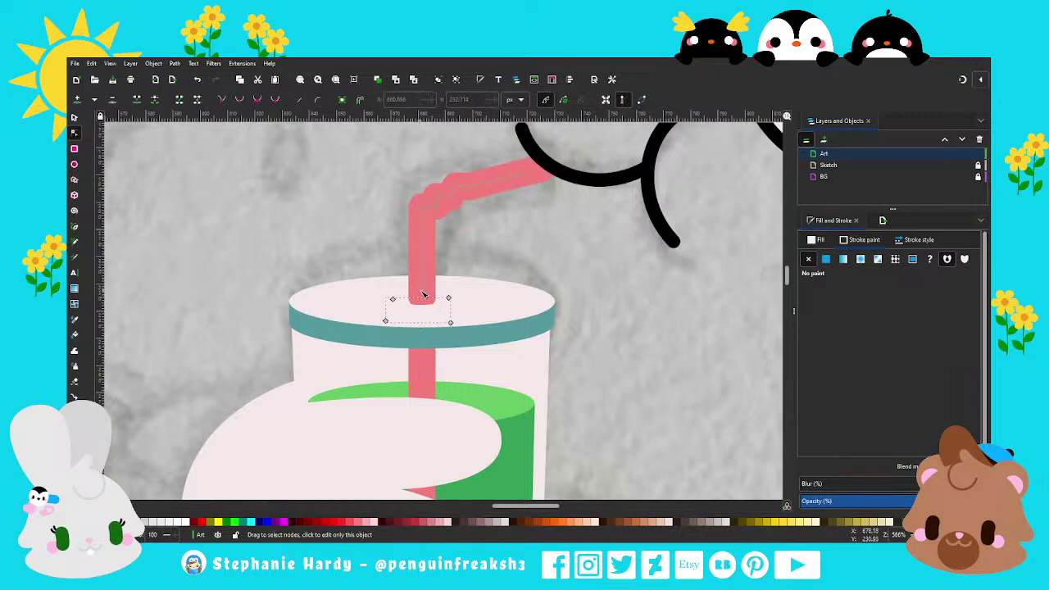
left_click(421, 297)
key("s")
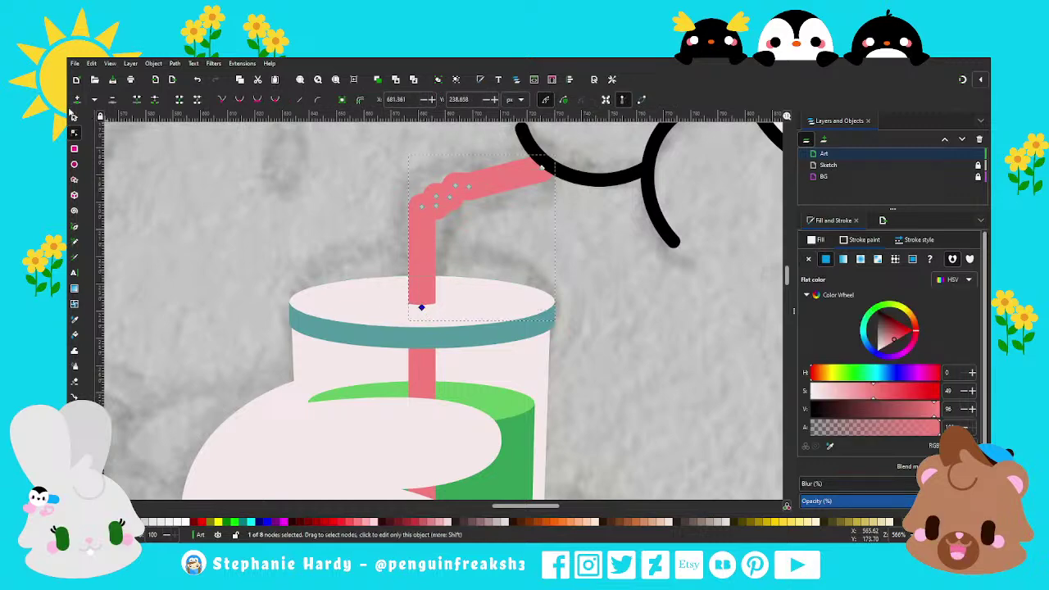
key("Escape")
scroll(382, 313, "down", 2)
scroll(385, 322, "down", 2)
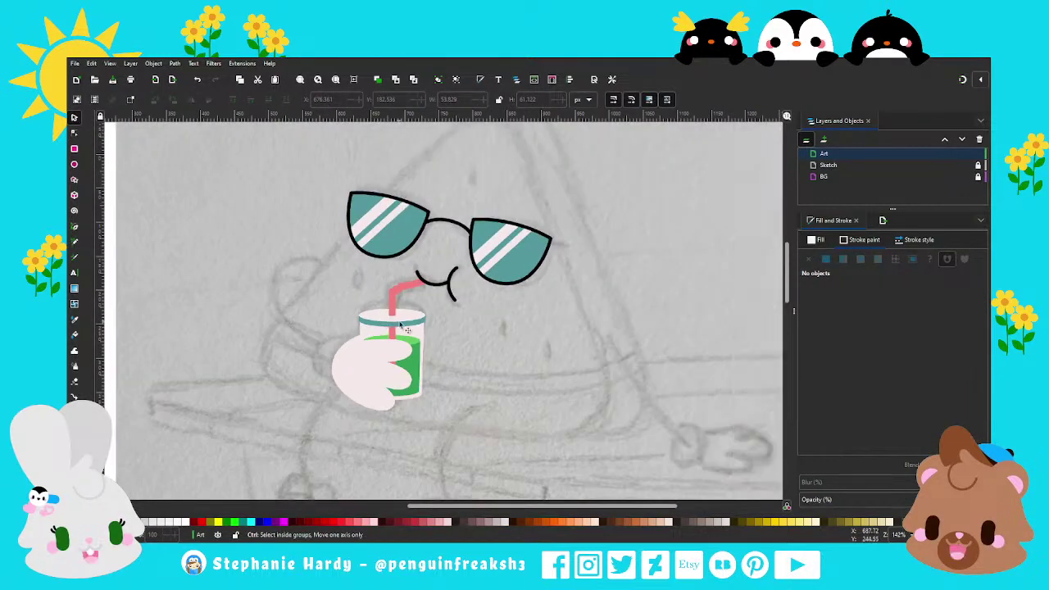
Save the drawing with Ctrl+S.
scroll(398, 323, "down", 1)
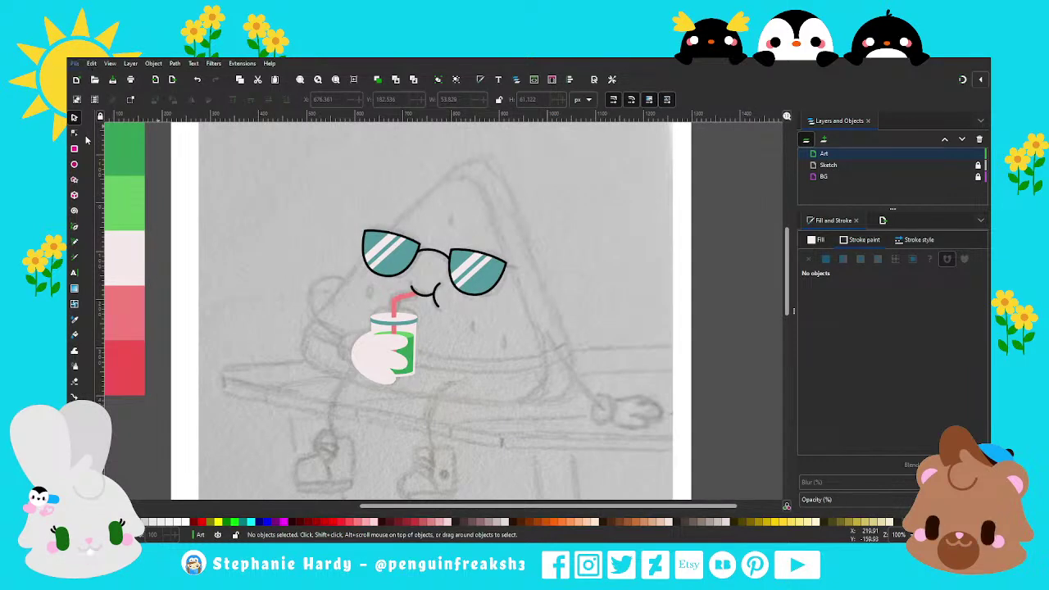
key("ctrl+s")
scroll(450, 334, "down", 1)
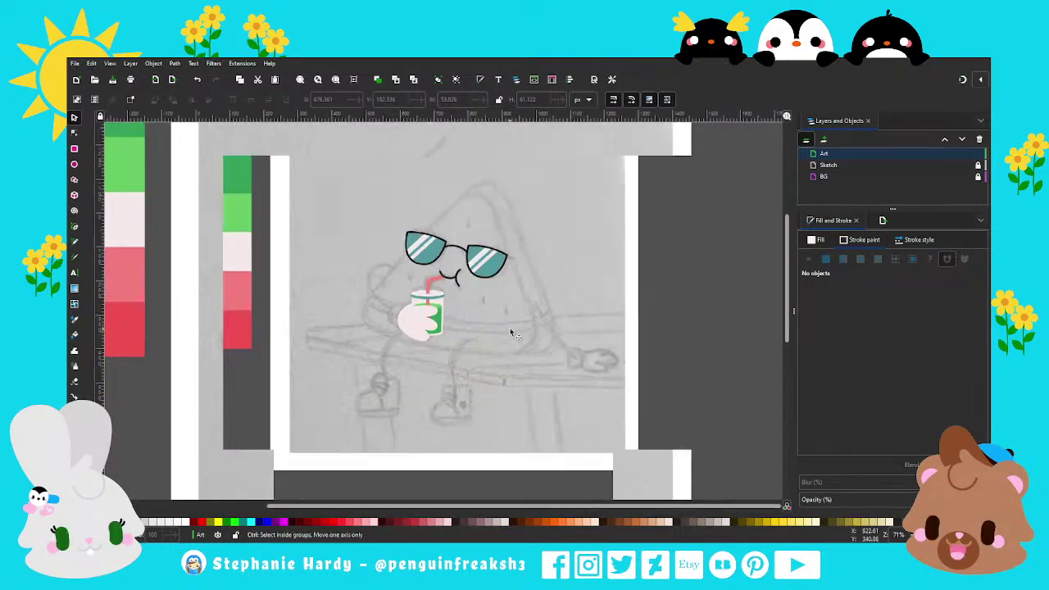
scroll(371, 381, "down", 1)
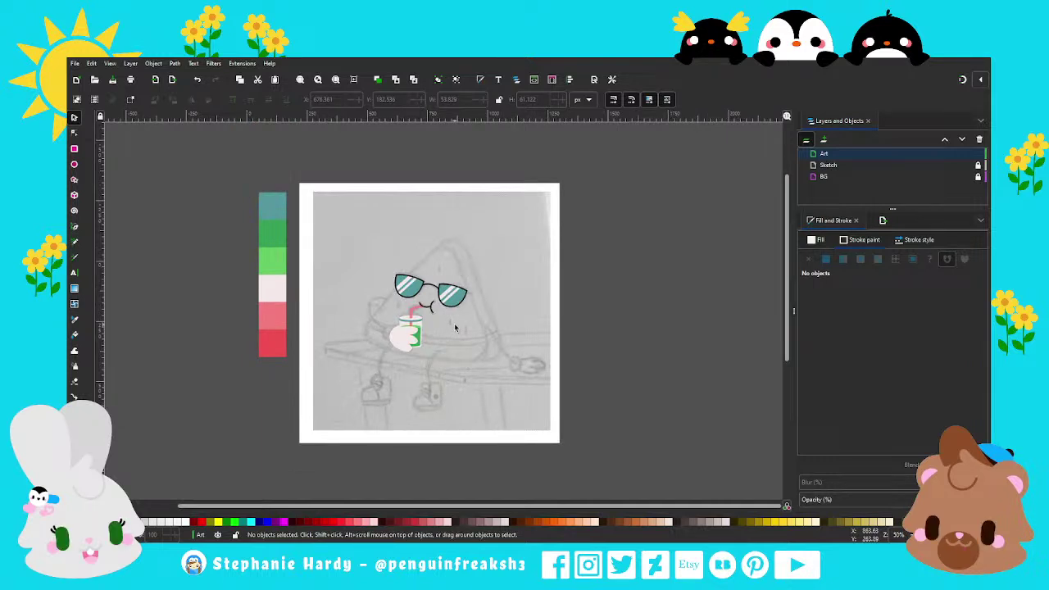
scroll(440, 355, "up", 1)
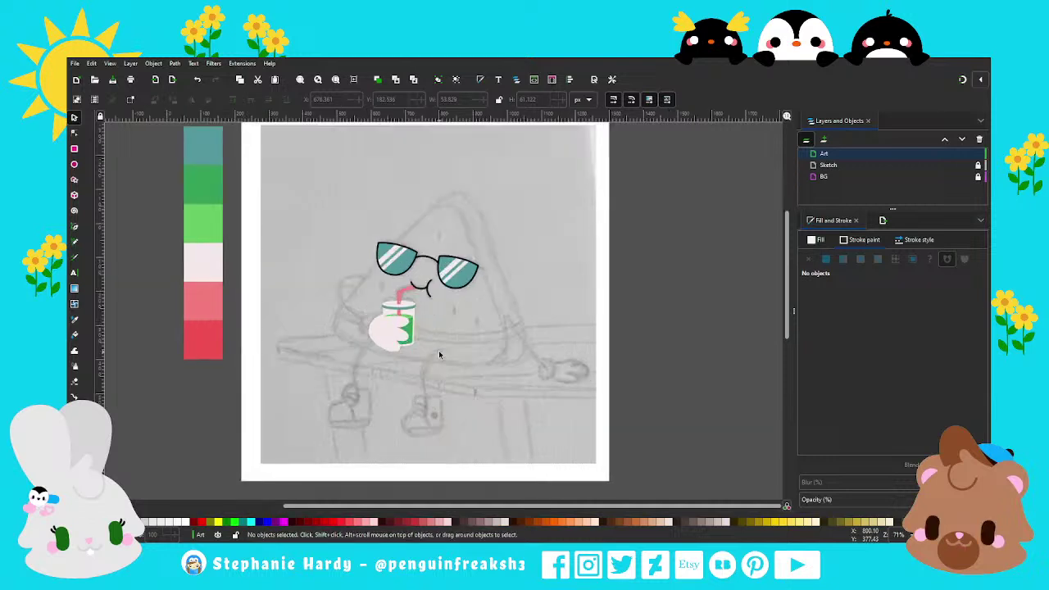
Colour the sunglasses frame with the palette's light green via the dropper.
left_click(442, 262)
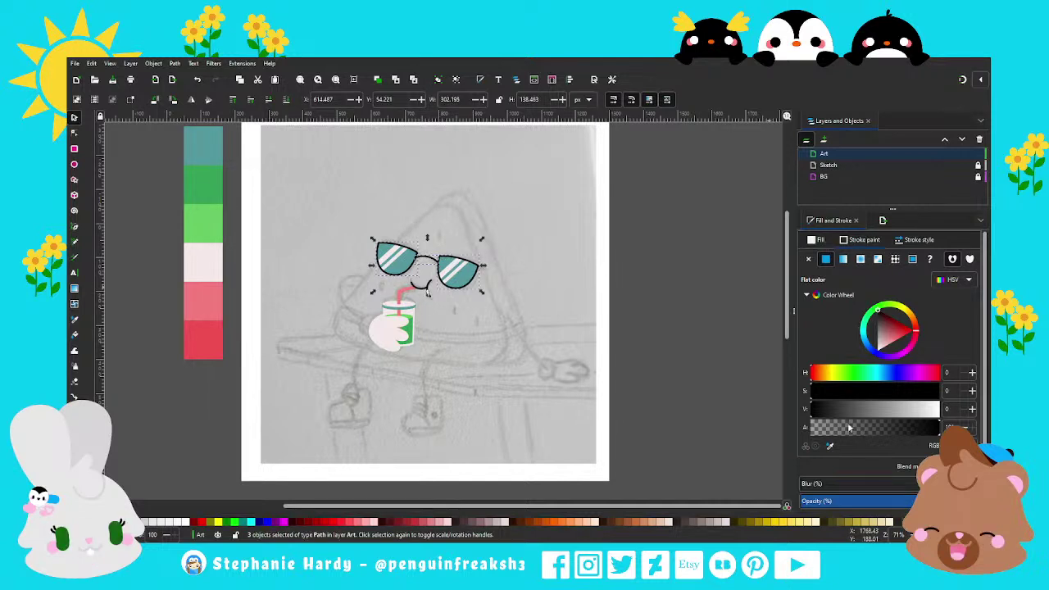
key("d")
scroll(496, 354, "up", 1)
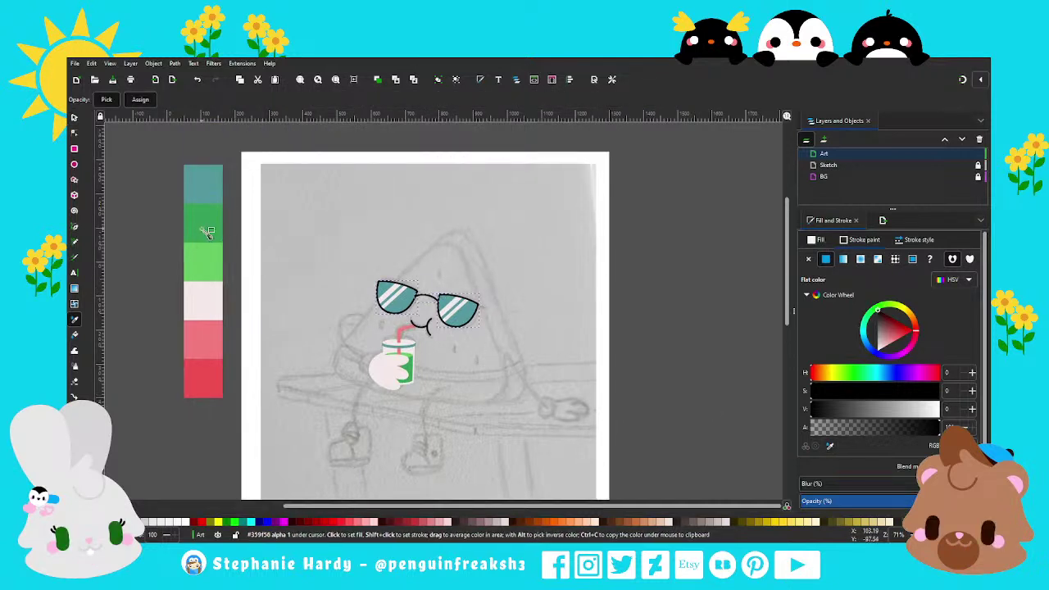
left_click(205, 264)
left_click(467, 373)
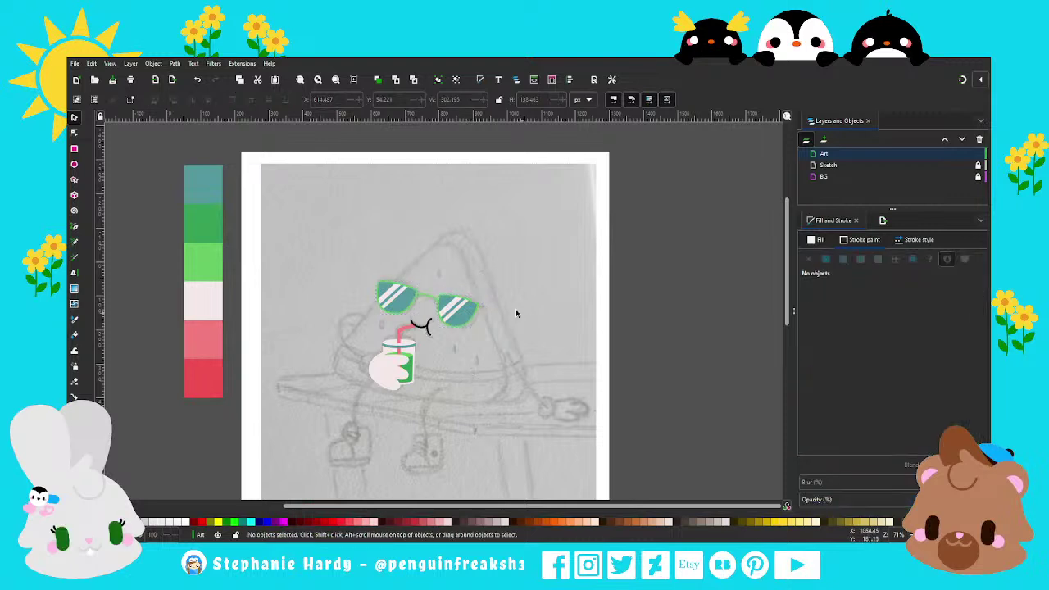
Give both mouth curves the sunglasses' green by picking it from the frame.
left_click_drag(404, 315, 459, 363)
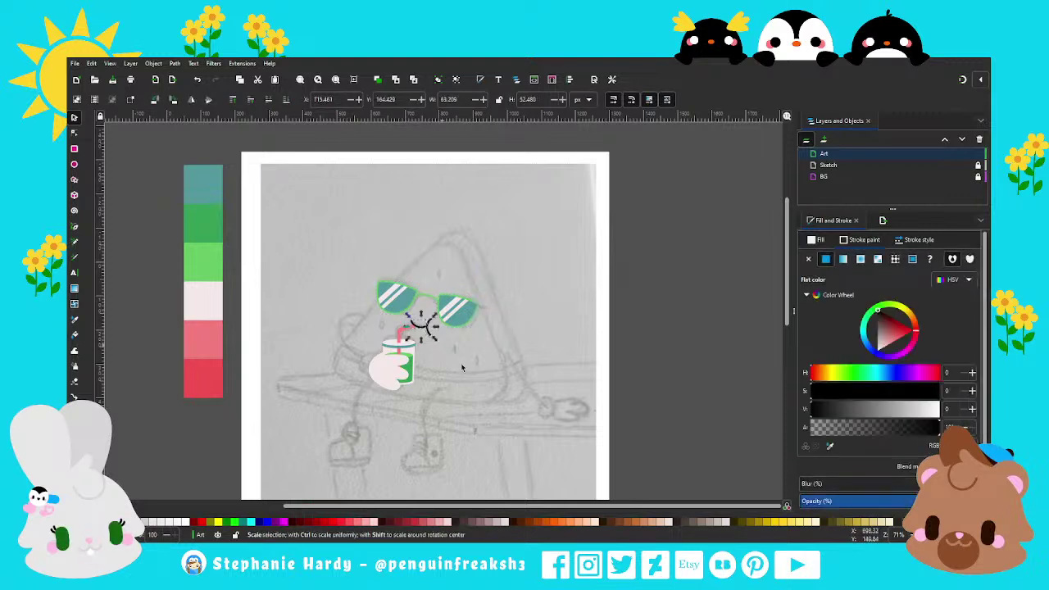
key("d")
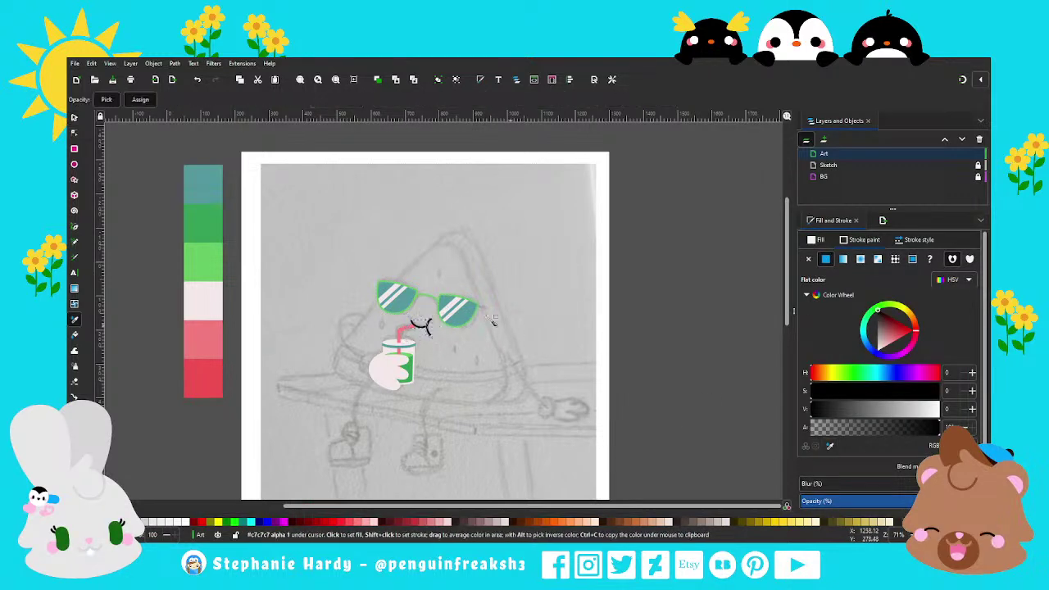
left_click(390, 288)
key("Escape")
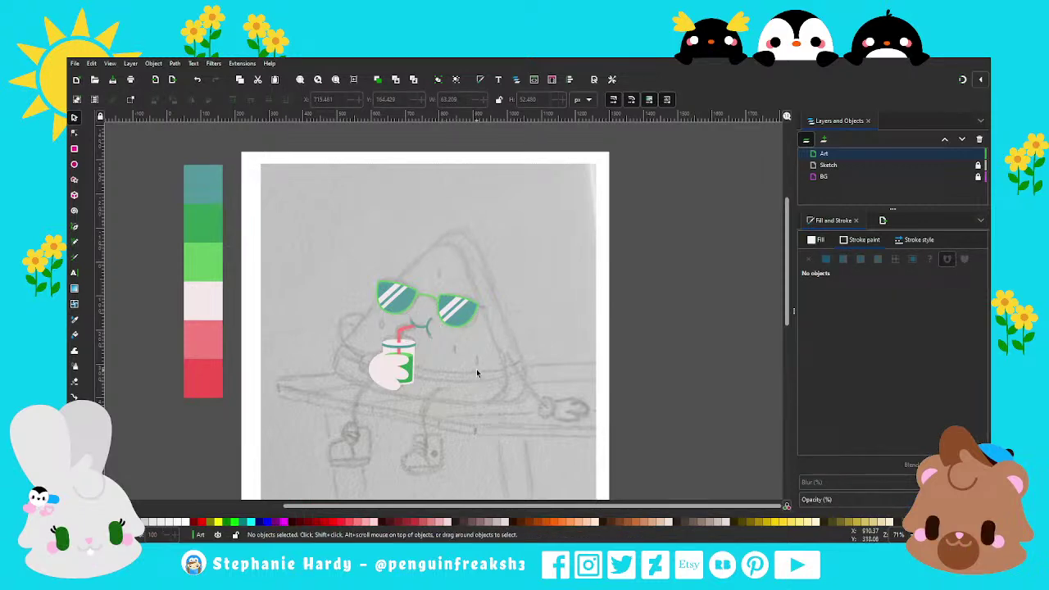
scroll(478, 373, "down", 1)
Draw a short temple arm from the right lens and colour it the frame's light green.
scroll(471, 291, "up", 2)
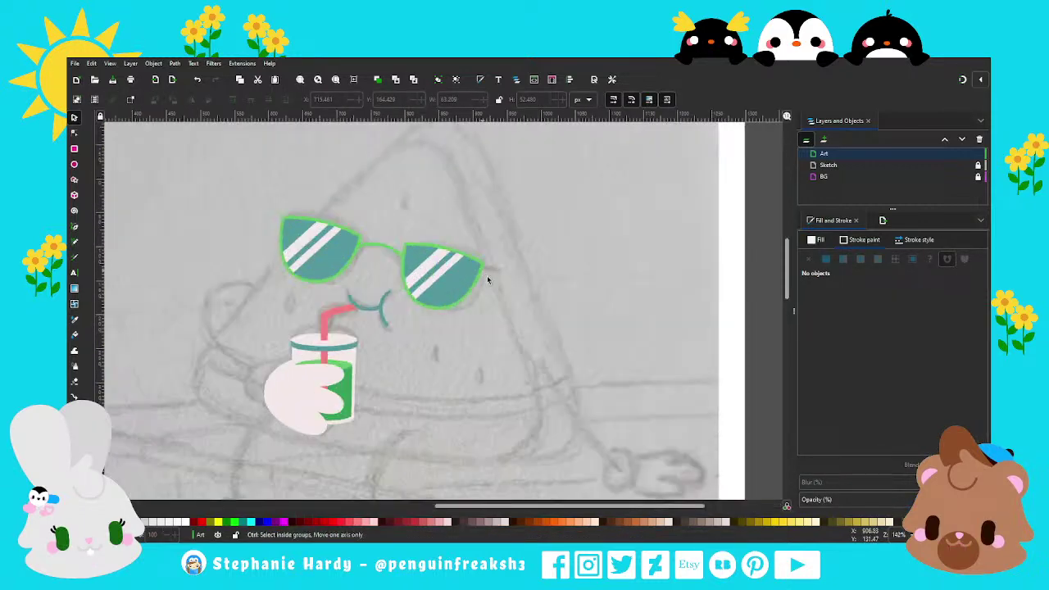
scroll(484, 274, "up", 2)
left_click(72, 228)
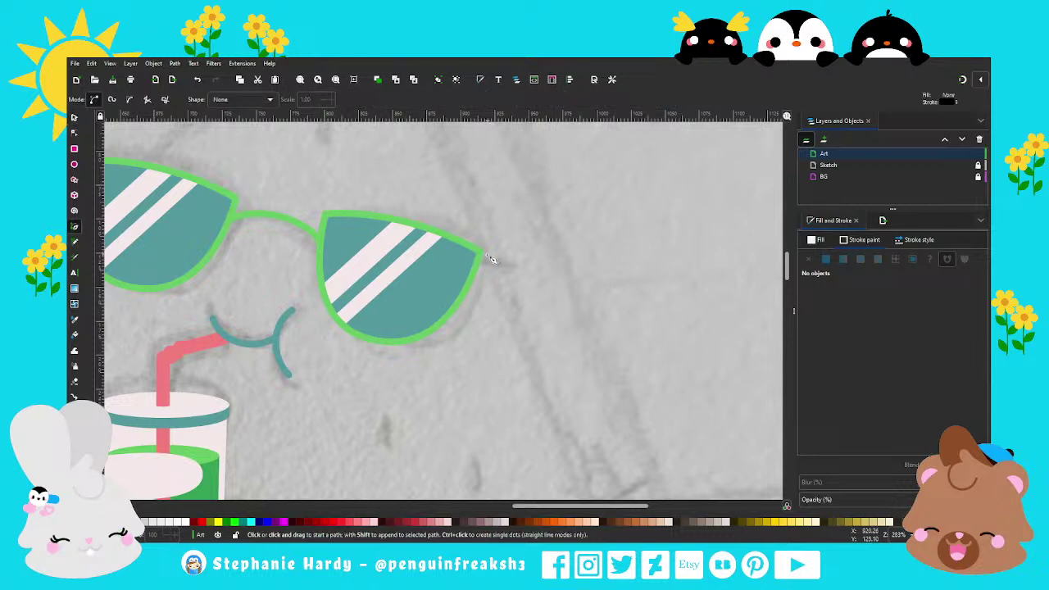
left_click(480, 256)
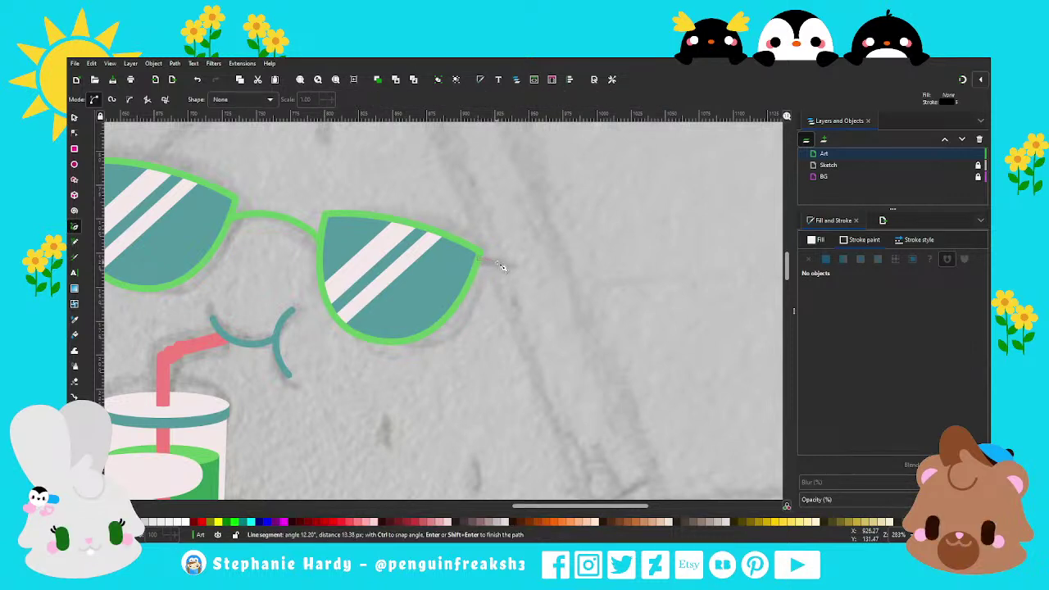
double_click(500, 263)
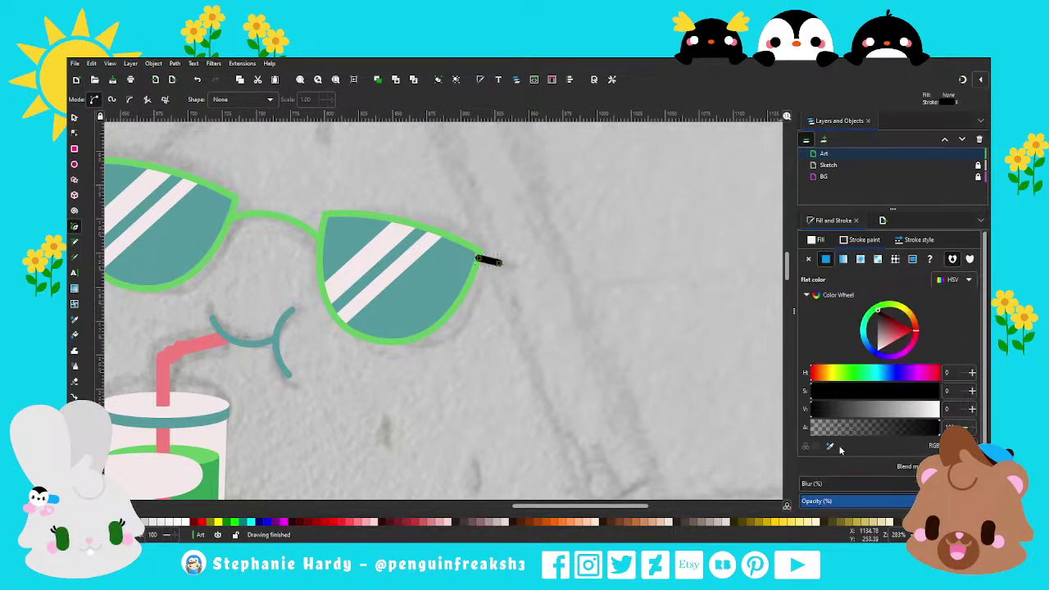
key("d")
left_click(477, 255, "shift")
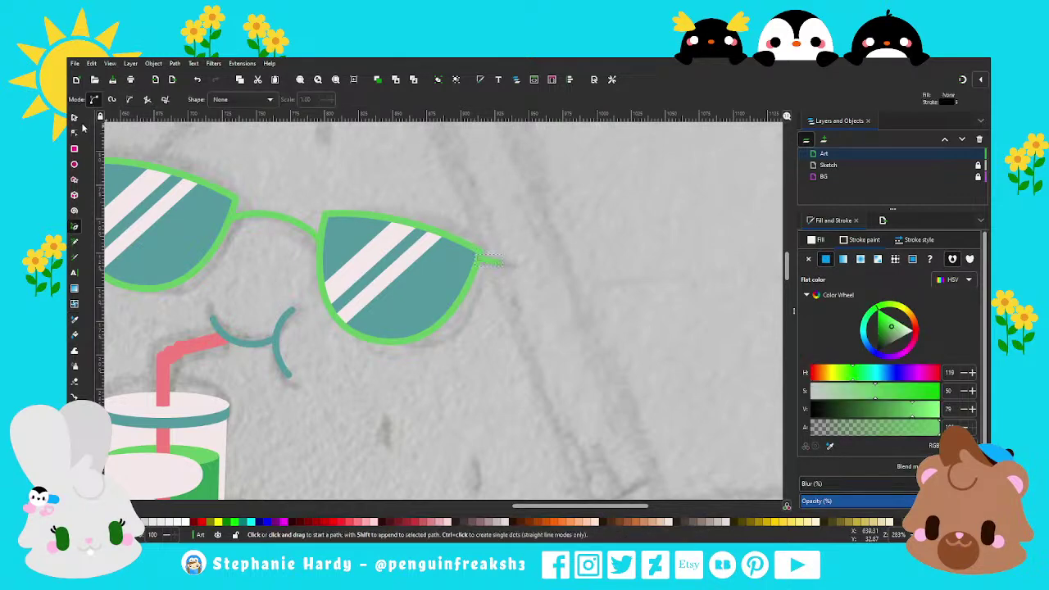
left_click(74, 118)
key("Escape")
scroll(536, 271, "down", 1)
scroll(535, 266, "down", 2)
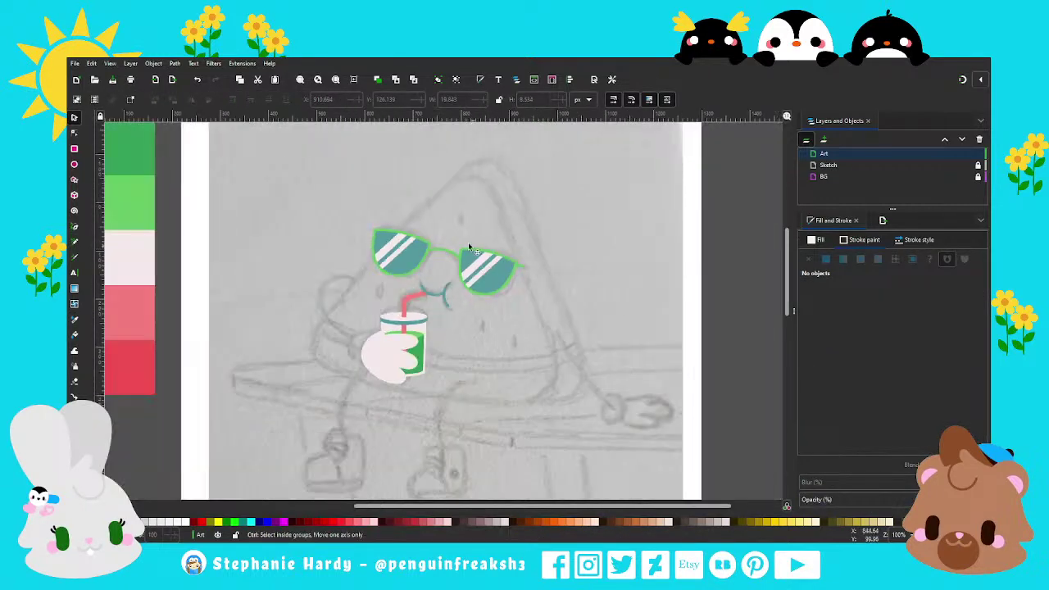
scroll(423, 200, "down", 1)
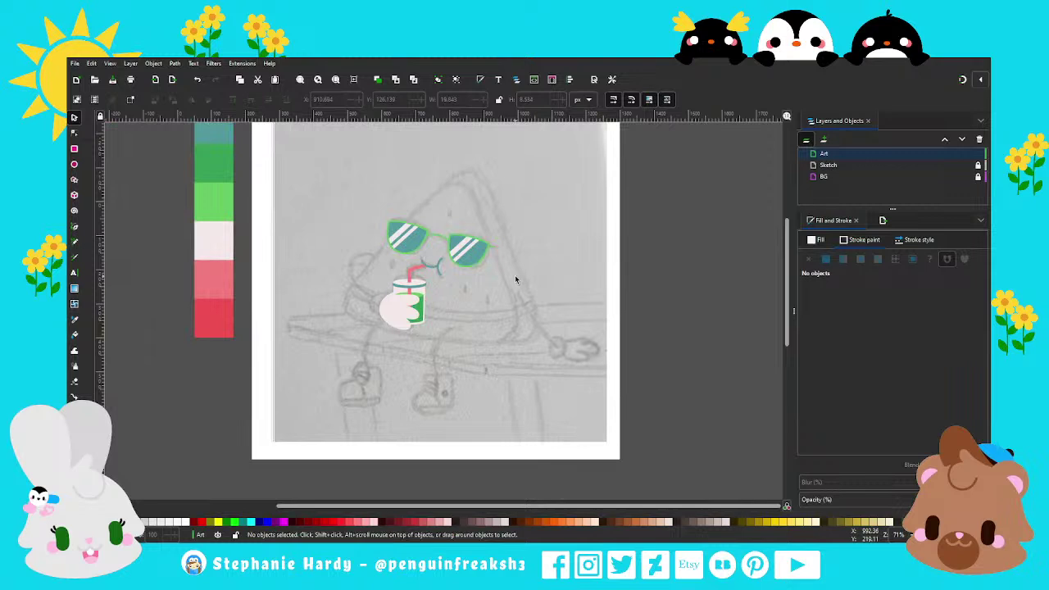
left_click(74, 226)
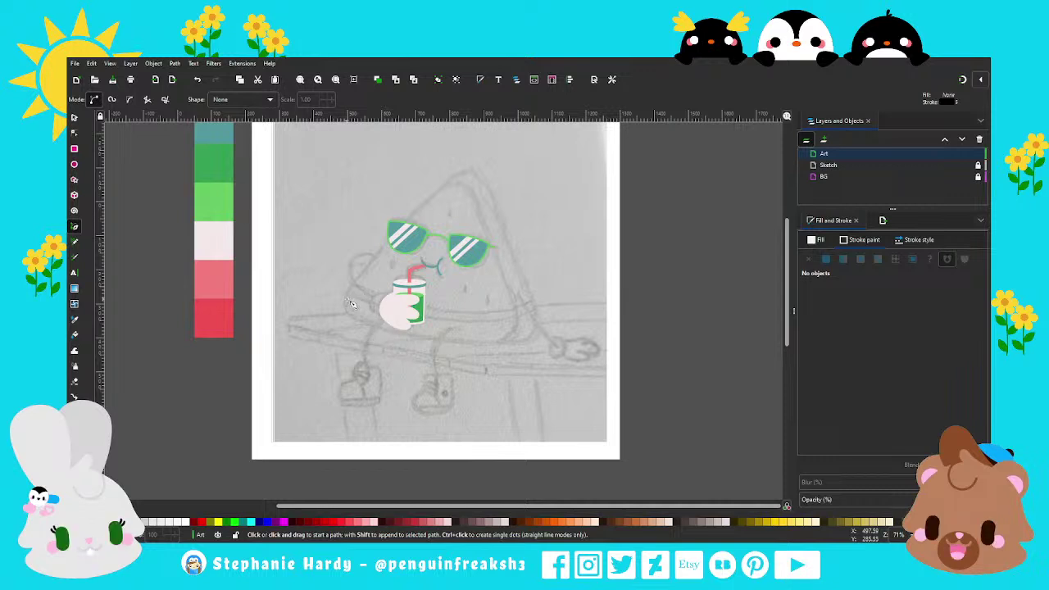
Draw a green-outlined 3-corner triangle and set its corner rounding to 0.130.
left_click(74, 180)
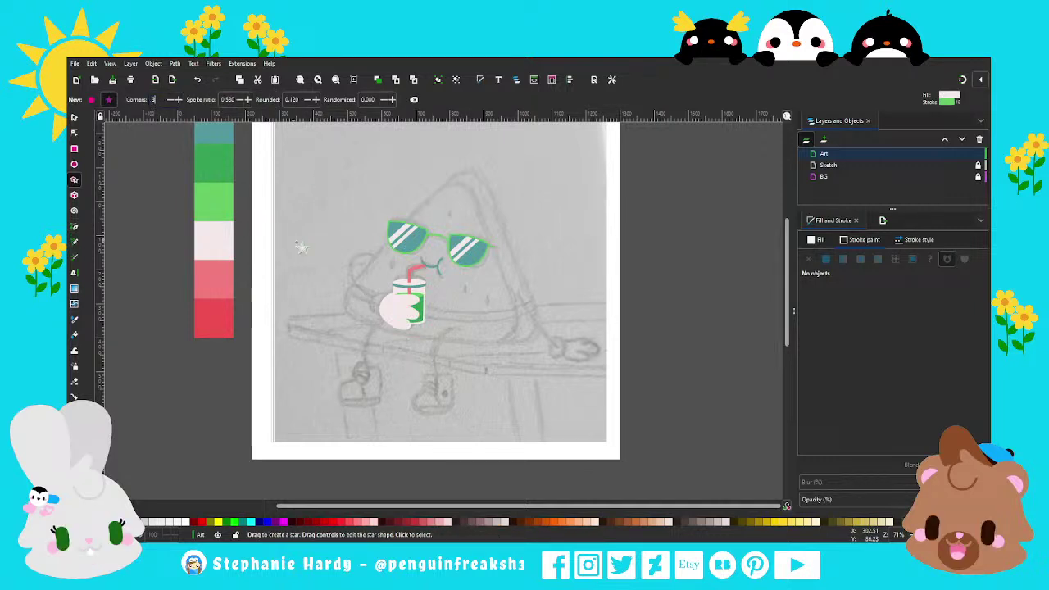
mouse_move(309, 197)
left_mouse_down()
mouse_move(325, 227)
mouse_move(255, 232)
left_mouse_up()
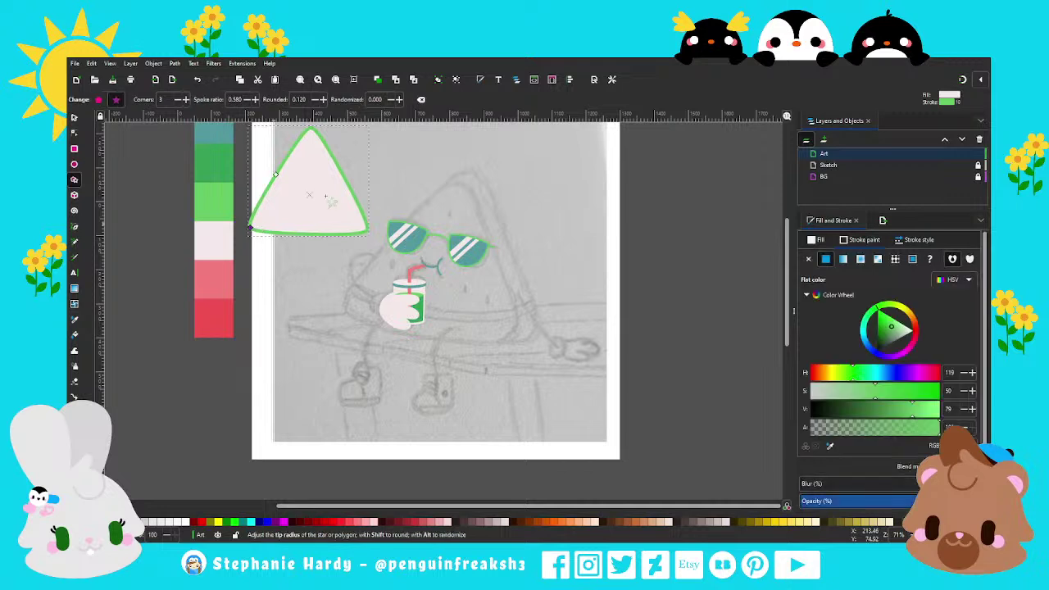
scroll(308, 236, "up", 1)
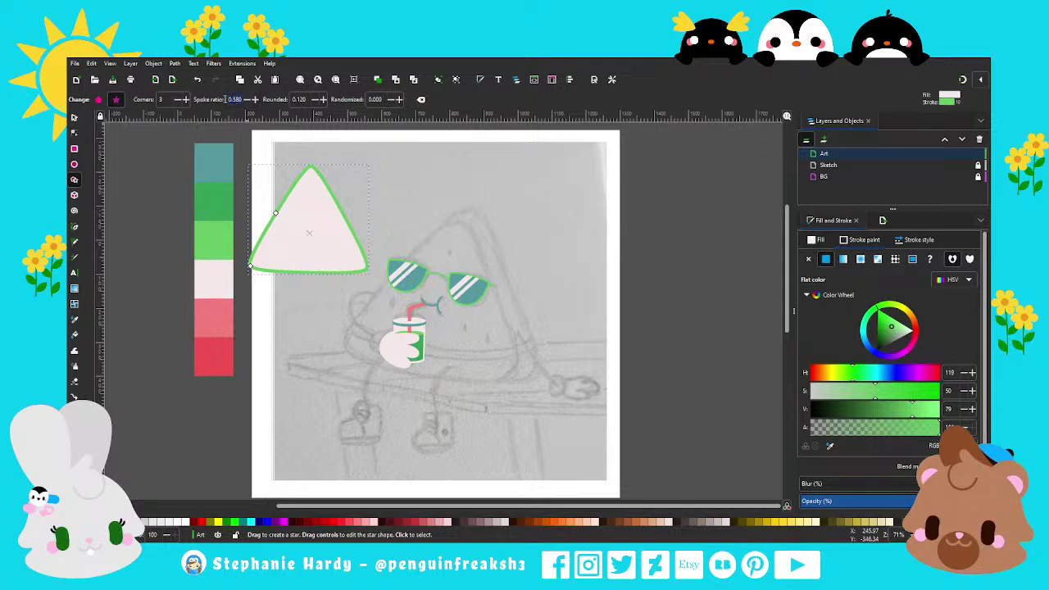
type("0.01")
key("Return")
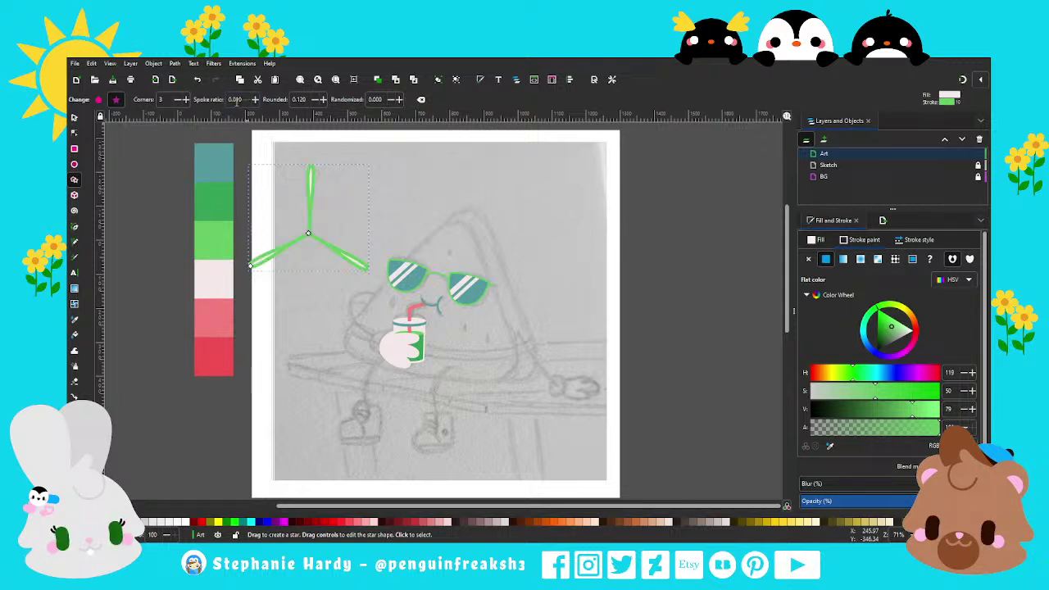
key("ctrl+z")
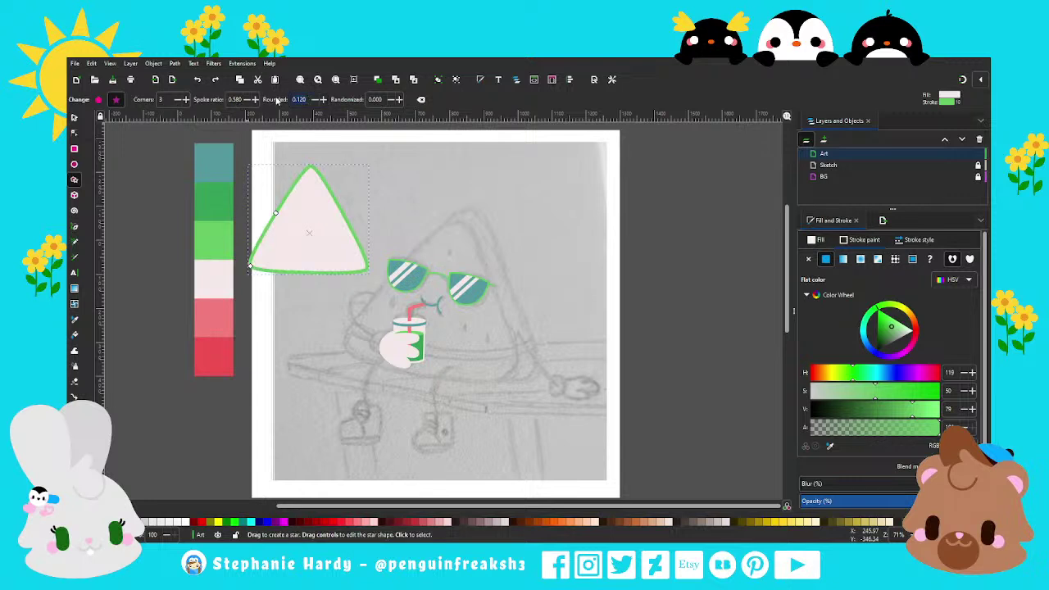
type("0")
key("Return")
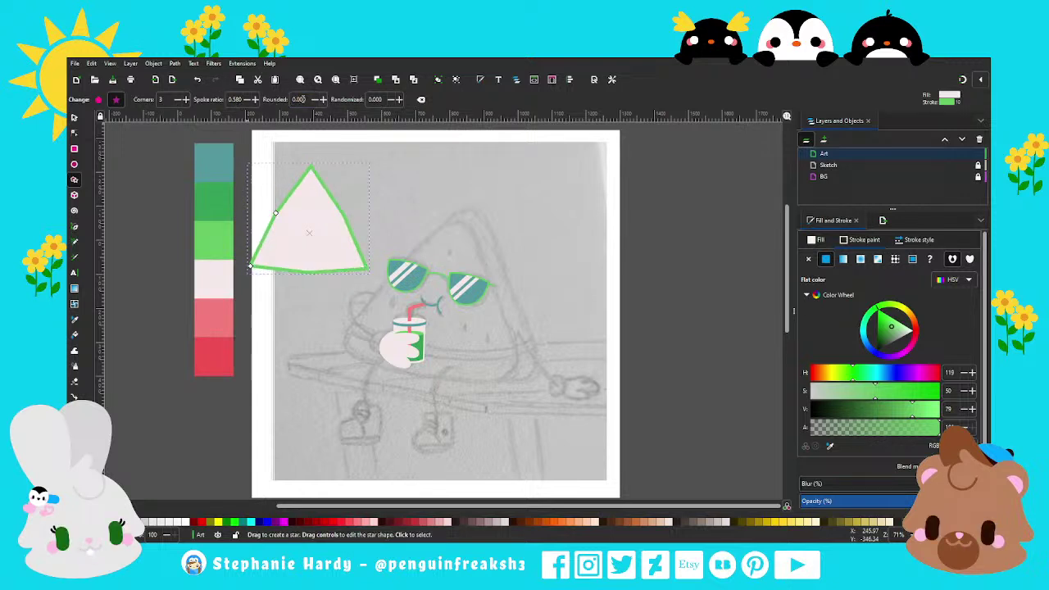
key("ctrl+z")
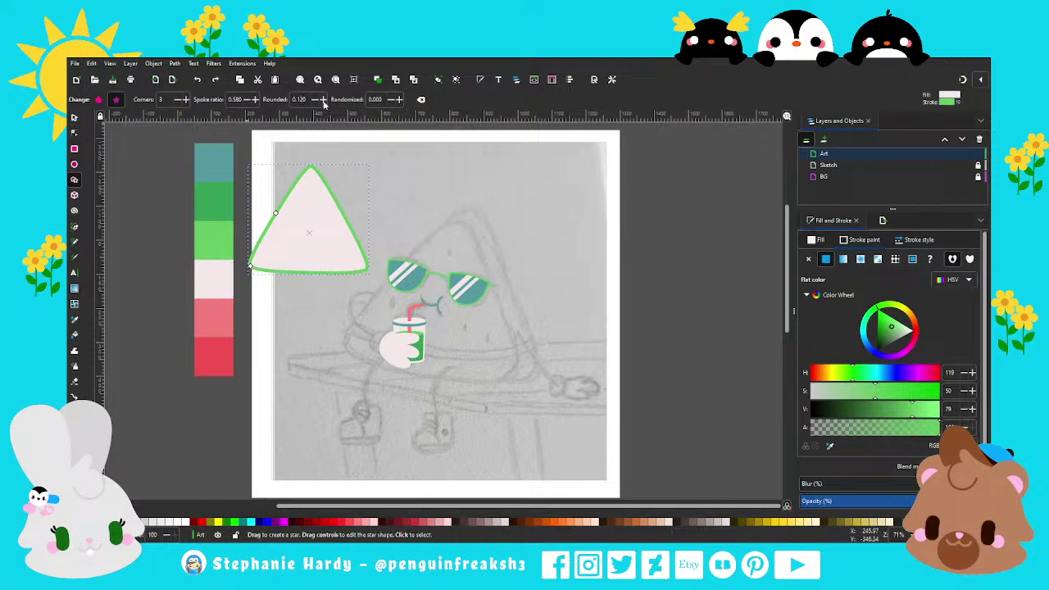
left_click(323, 100)
Remove the triangle's fill, then move, enlarge and tilt it about 10° over the watermelon sketch.
left_click(74, 117)
left_click(816, 240)
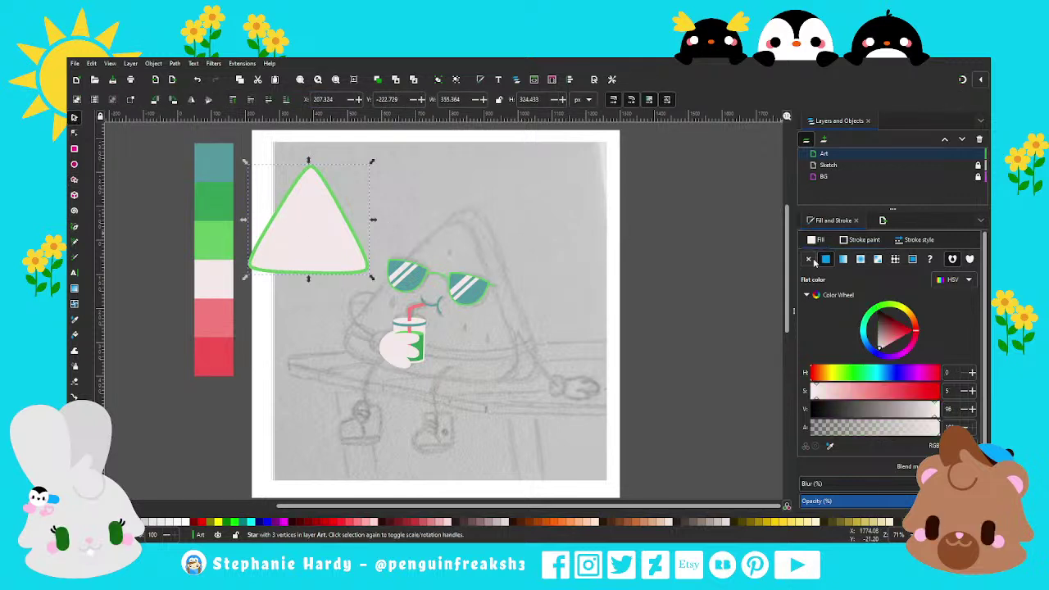
left_click(808, 258)
mouse_move(357, 230)
left_mouse_down()
mouse_move(514, 302)
mouse_move(502, 290)
left_mouse_up()
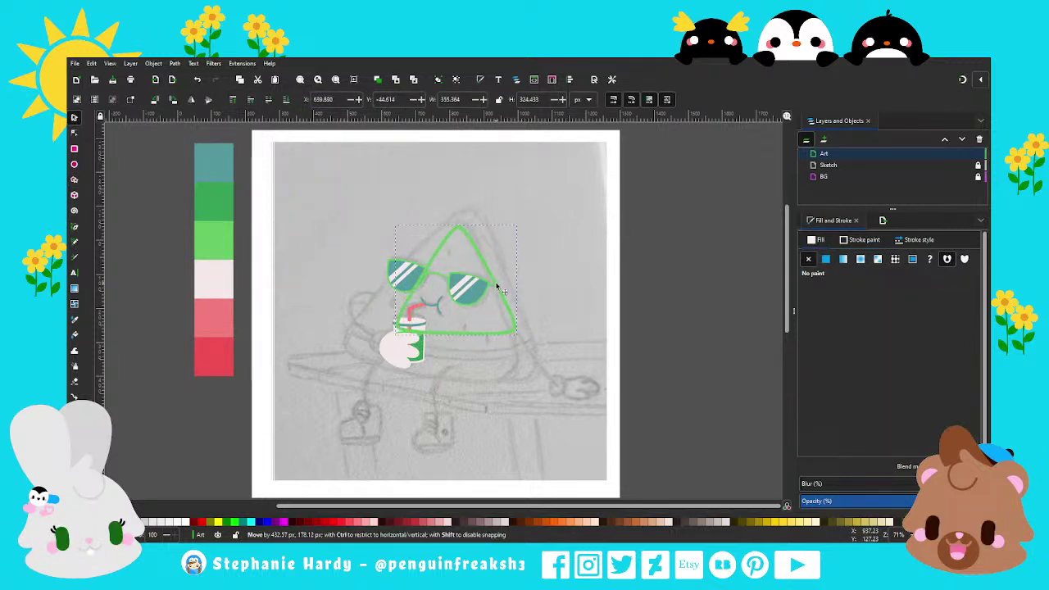
mouse_move(519, 340)
left_mouse_down()
mouse_move(564, 381)
mouse_move(496, 363)
left_mouse_up()
left_click(449, 229)
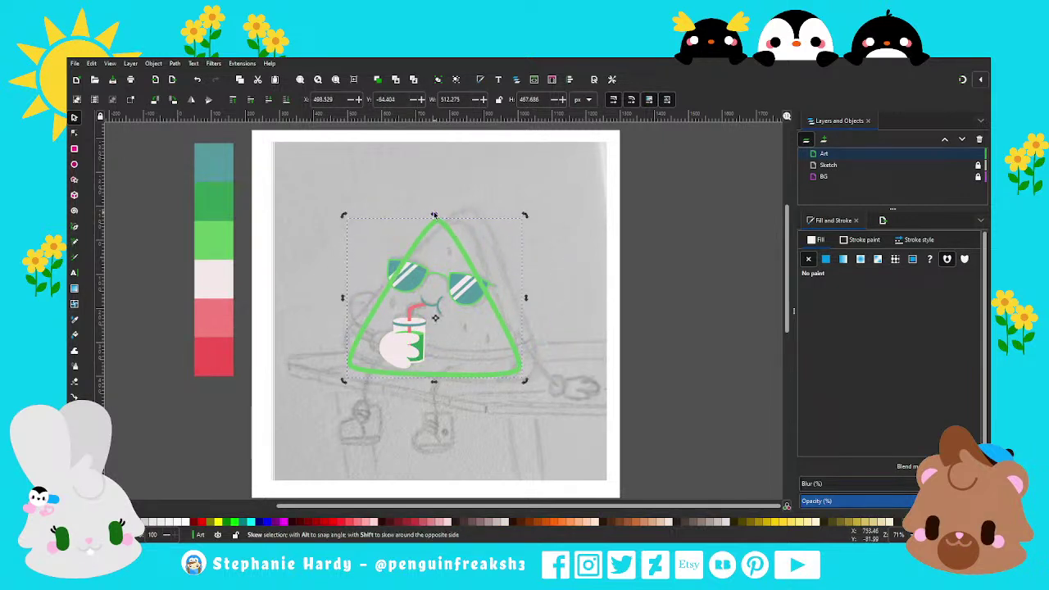
left_click_drag(524, 215, 539, 235)
left_click(477, 246)
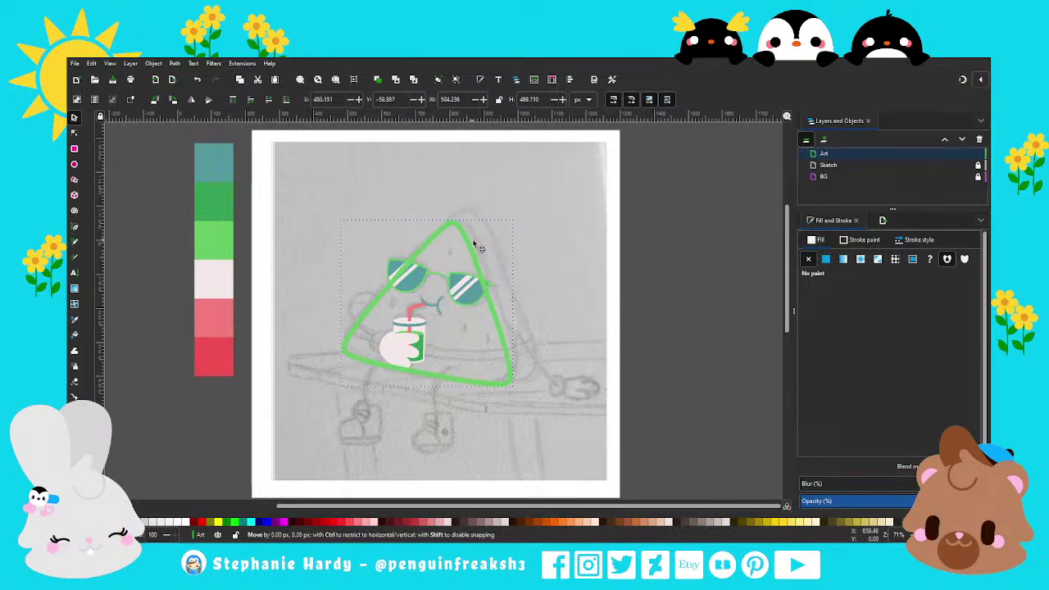
Nudge the triangle slightly up to line it up with the sketched slice.
left_click_drag(477, 247, 479, 245)
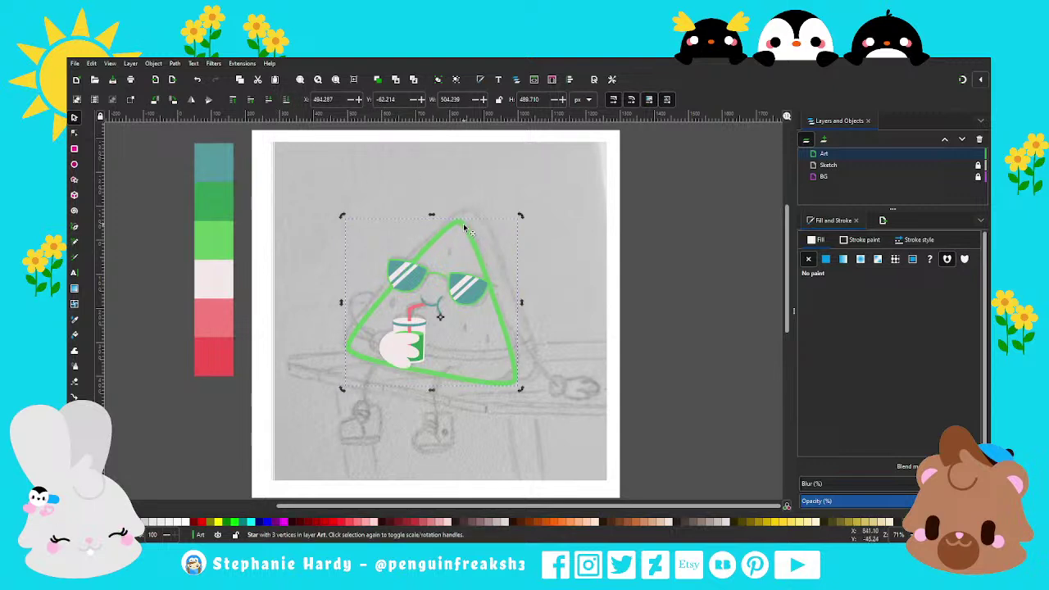
left_click_drag(491, 380, 489, 378)
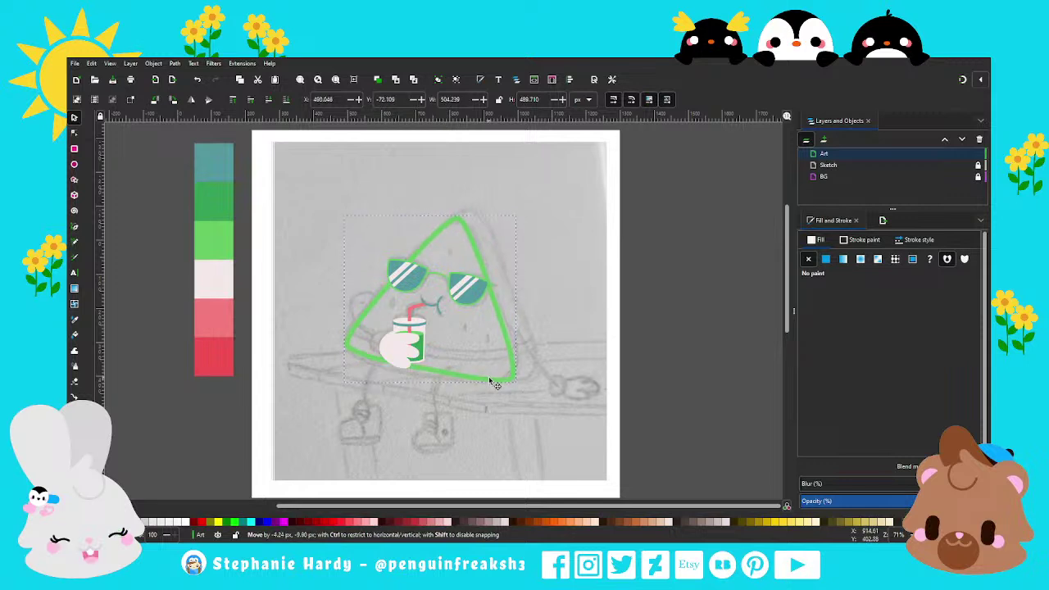
left_click_drag(489, 378, 485, 378)
scroll(544, 327, "down", 1)
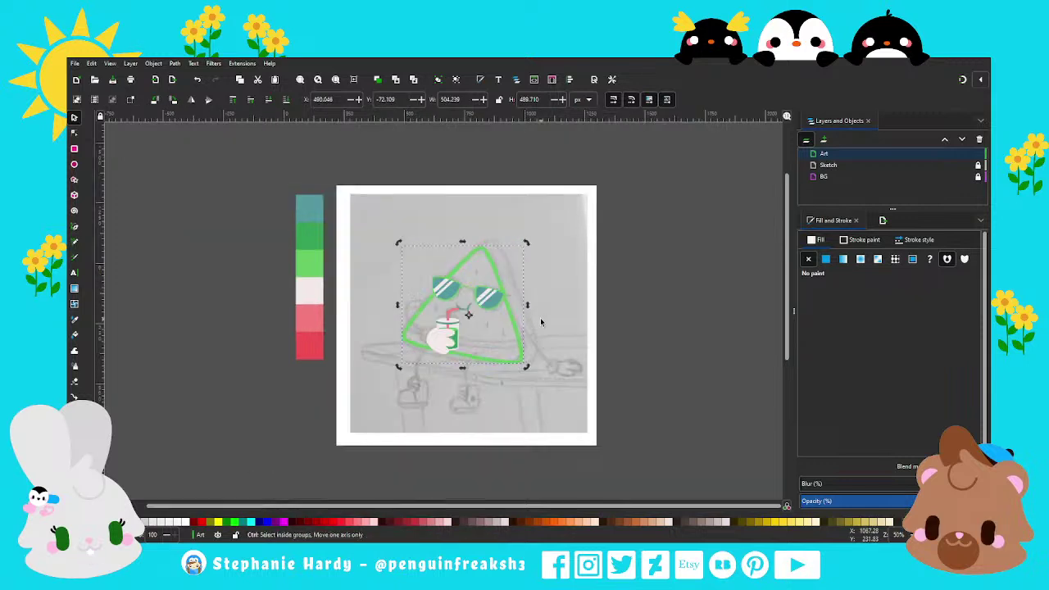
scroll(528, 336, "up", 1)
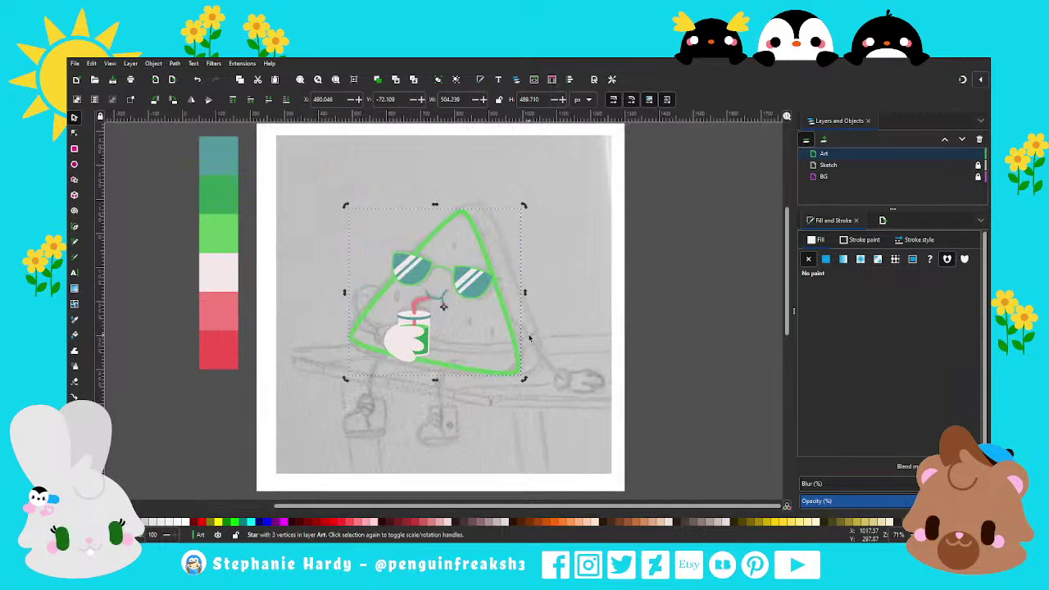
scroll(385, 348, "up", 1)
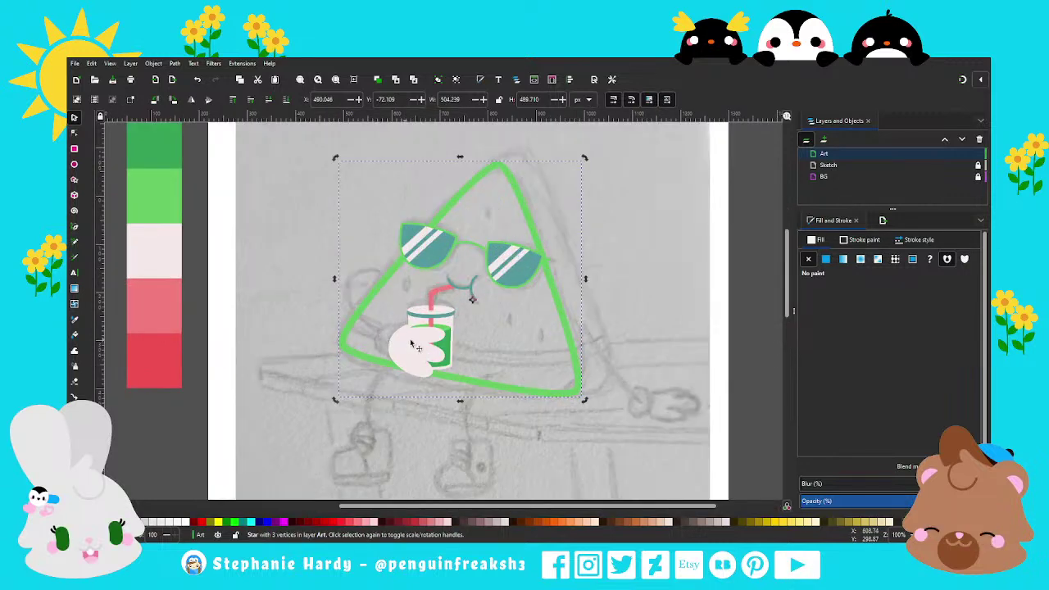
scroll(317, 354, "up", 2)
key("Escape")
Draw a small flat pale oval at the mitten's left side and tilt it slightly.
key("e")
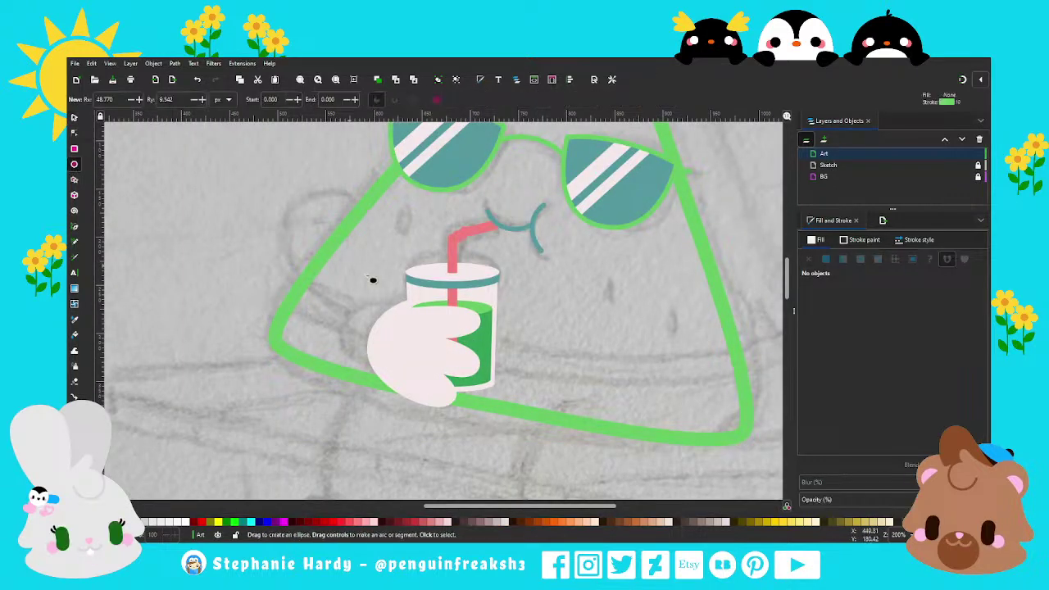
left_click_drag(349, 309, 394, 365)
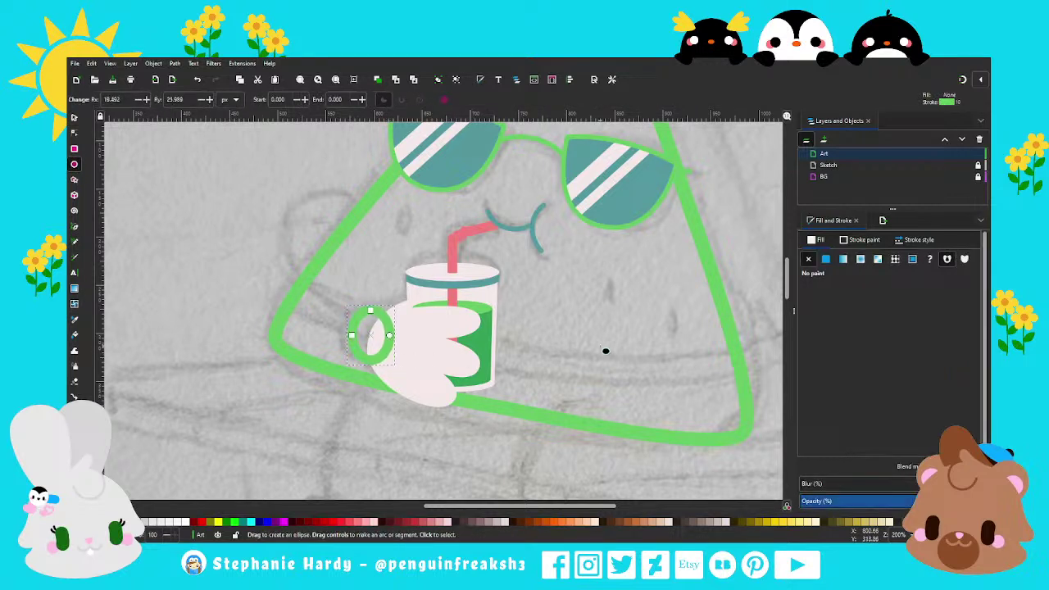
left_click(825, 259)
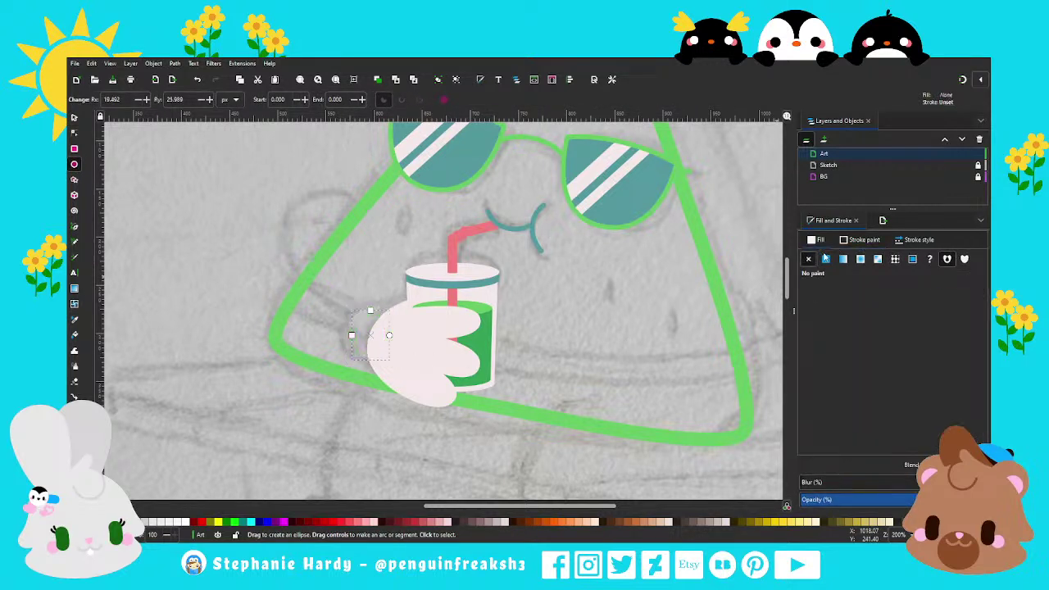
key("s")
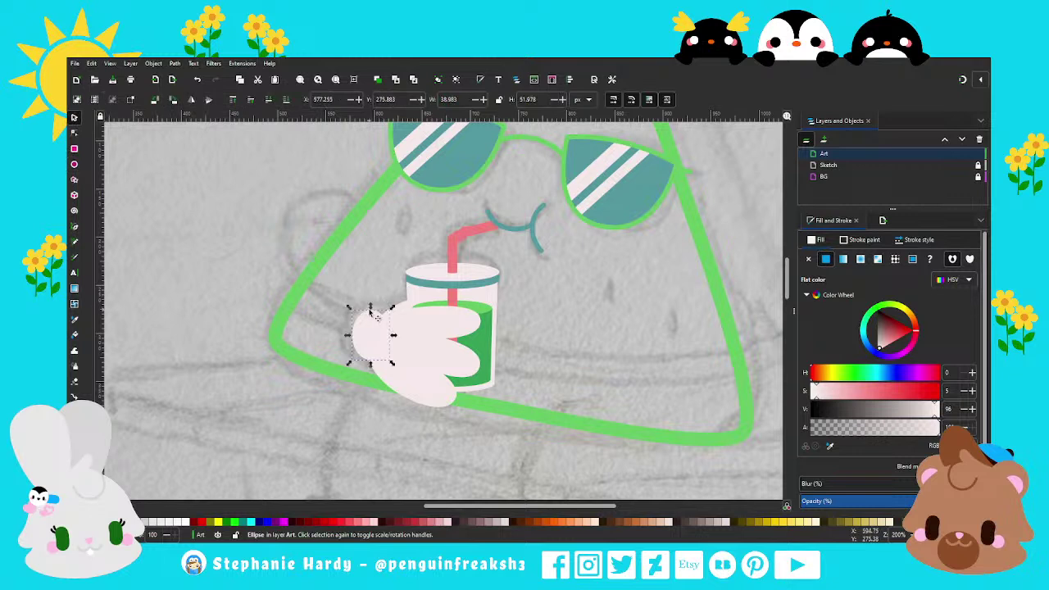
left_click(373, 328)
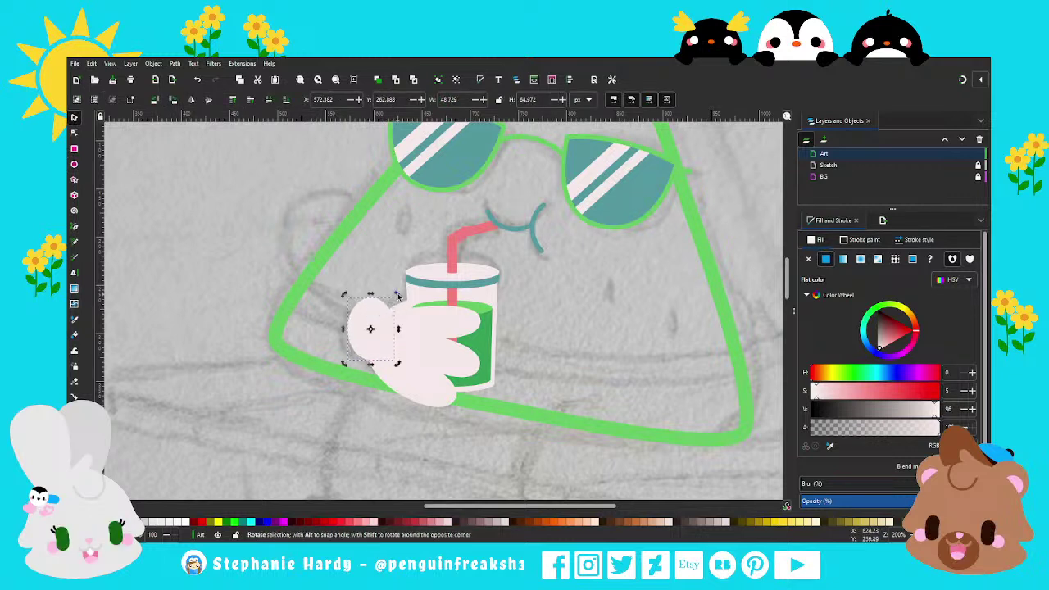
mouse_move(393, 306)
left_mouse_down()
mouse_move(403, 308)
mouse_move(394, 322)
left_mouse_up()
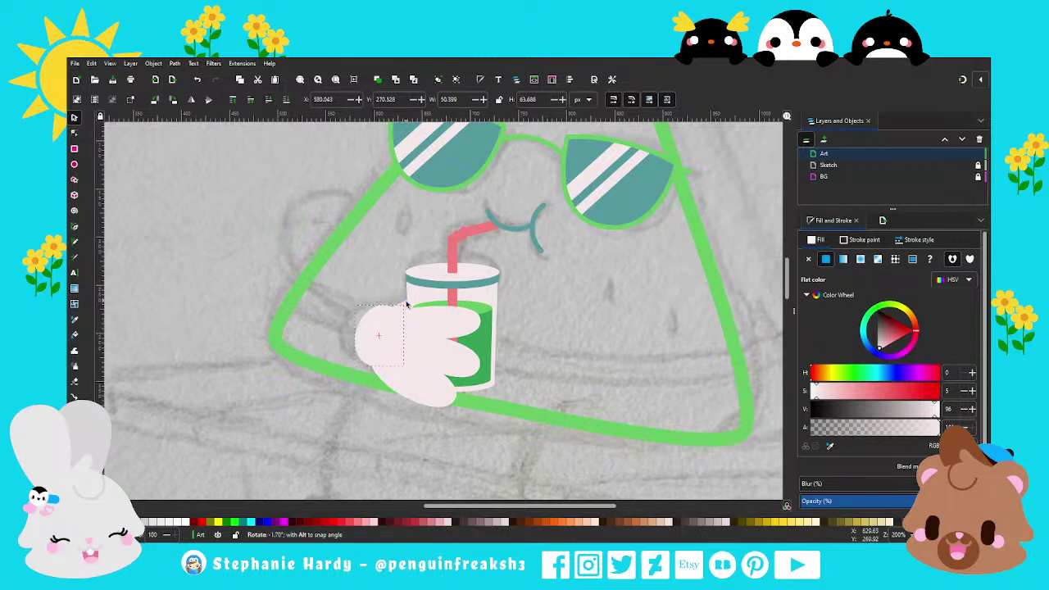
left_click_drag(405, 303, 382, 317)
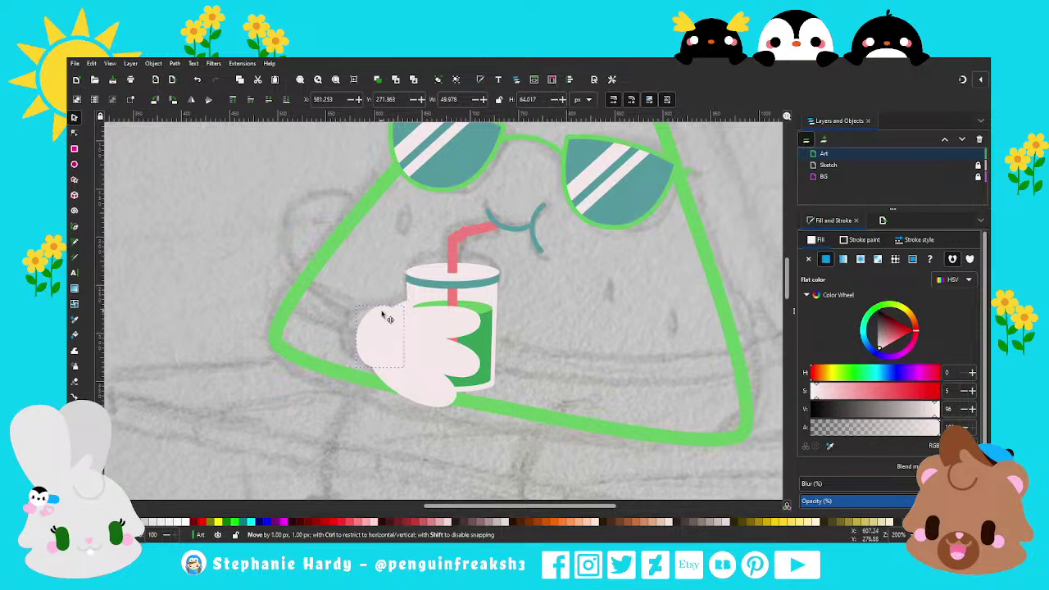
left_click(372, 267)
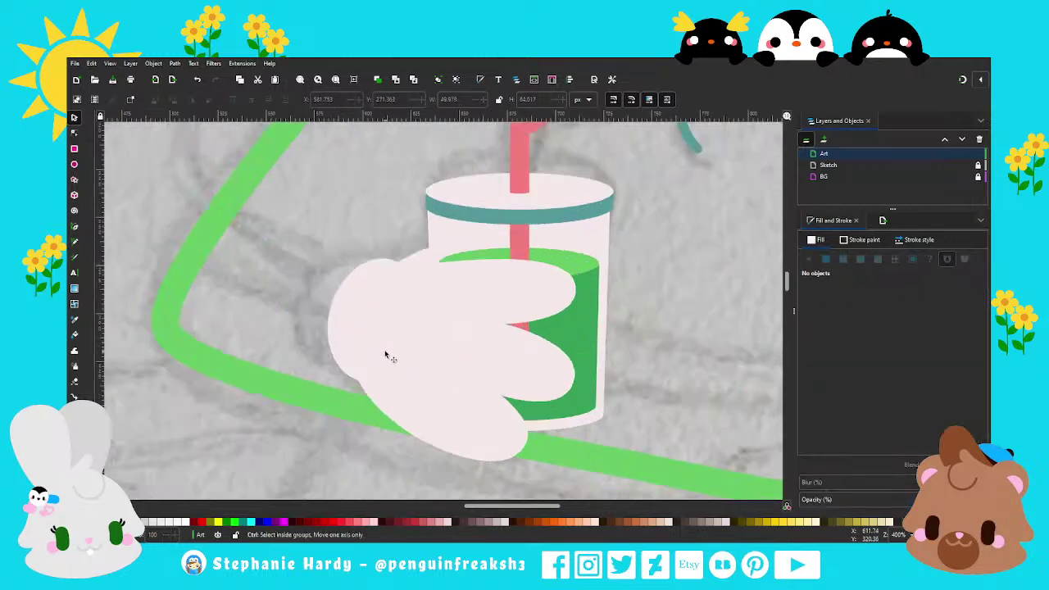
Draw a black line down the mitten's left edge and bend it into a leftward curve.
scroll(385, 354, "up", 2)
left_click(74, 226)
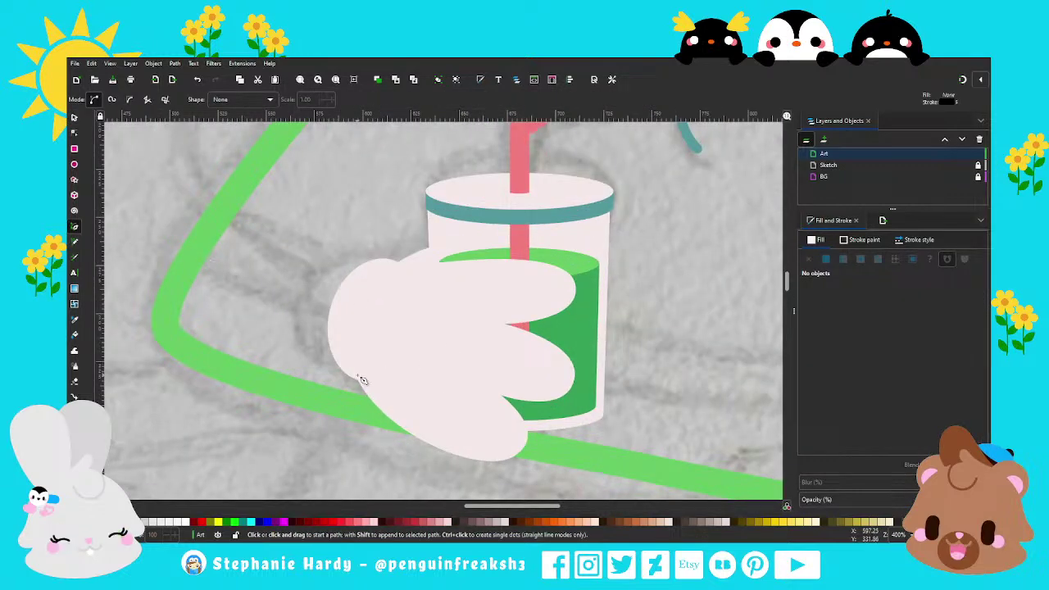
left_click(357, 375)
double_click(394, 268)
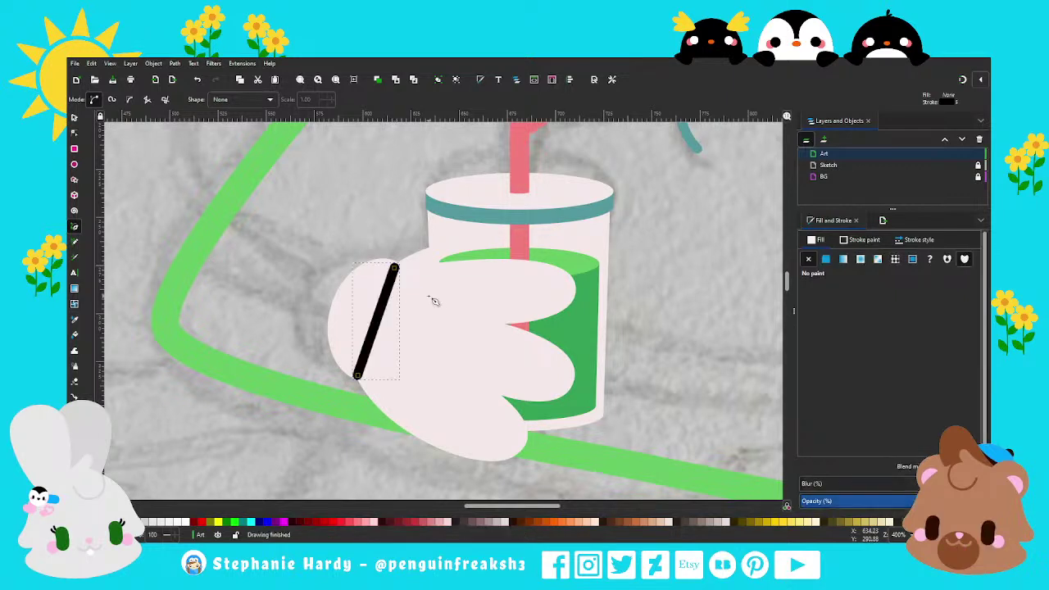
key("n")
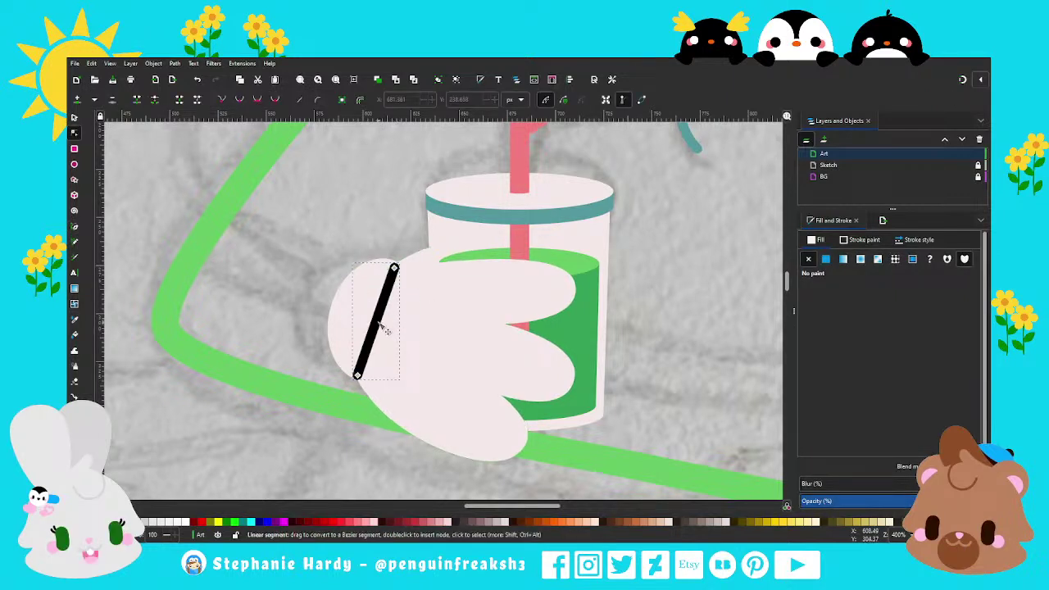
mouse_move(376, 322)
left_mouse_down()
mouse_move(339, 324)
mouse_move(355, 283)
left_mouse_up()
left_click(358, 374)
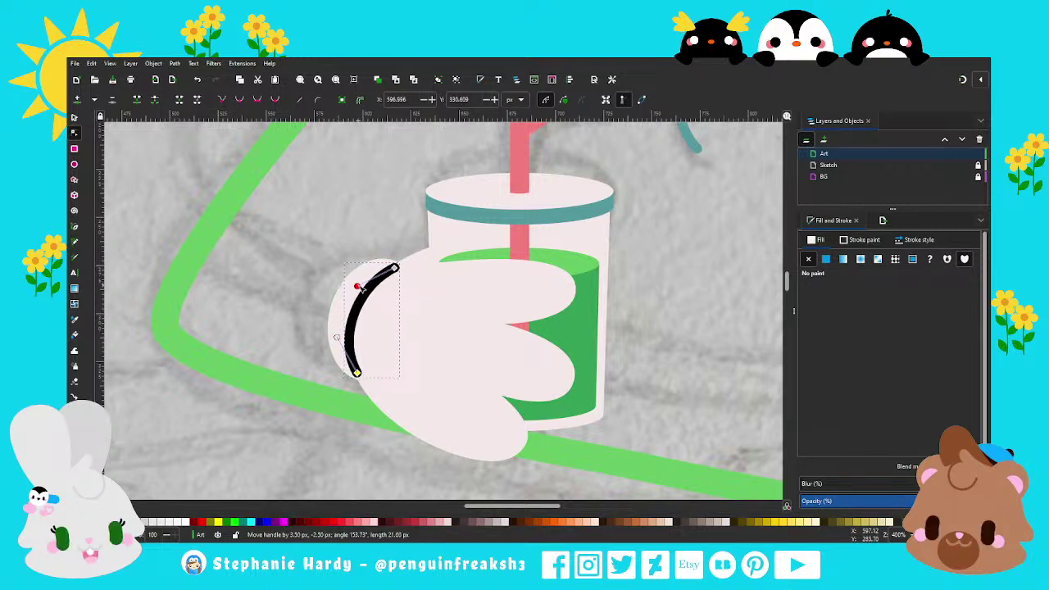
left_click_drag(355, 284, 356, 286)
key("s")
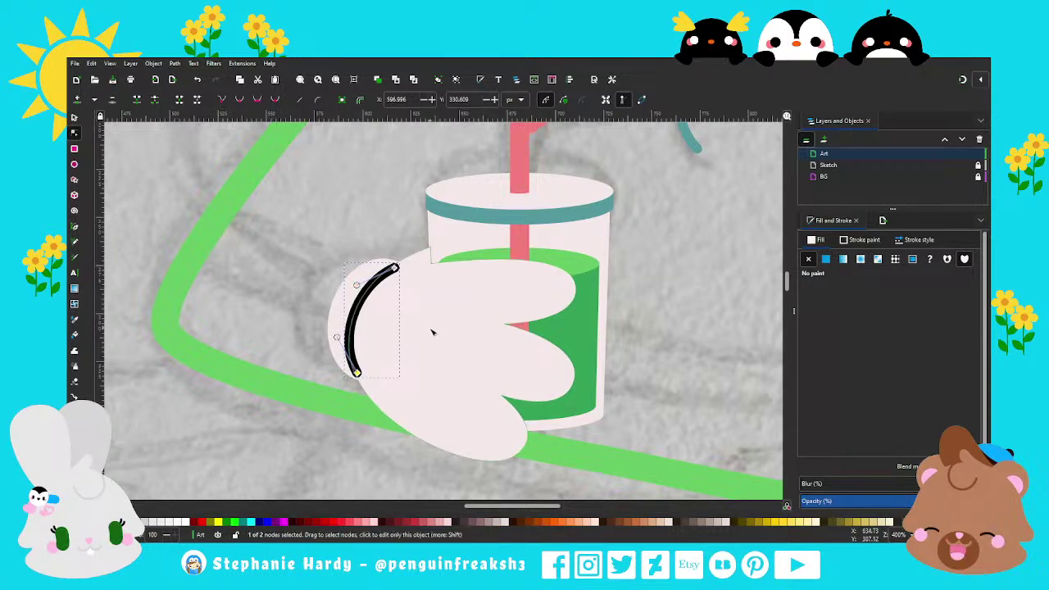
scroll(437, 314, "down", 2)
left_click(180, 191)
Draw a vertical line above the hand and give it a 20 px stroke.
scroll(386, 334, "down", 1)
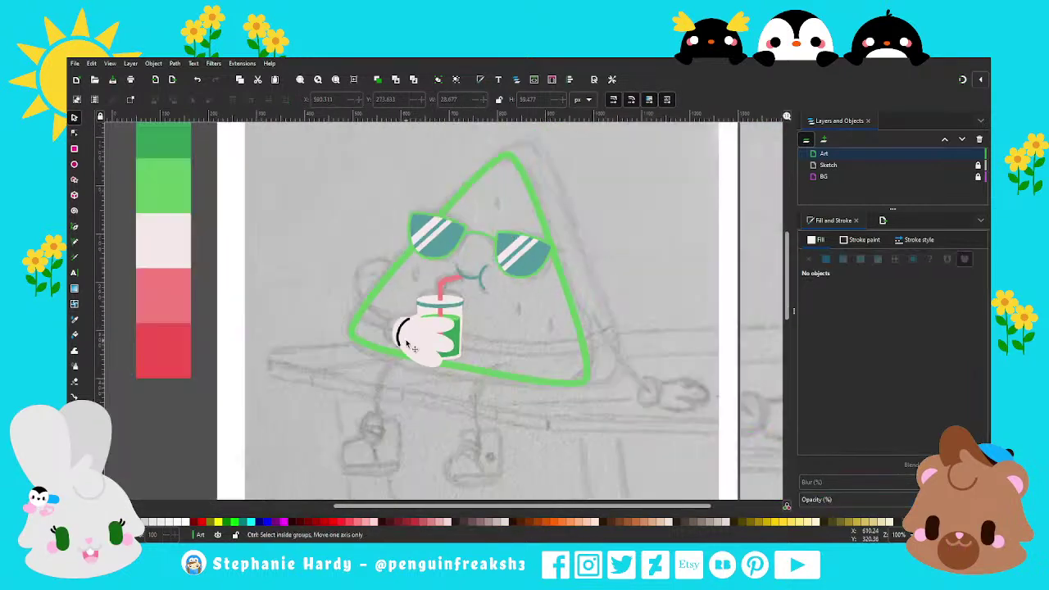
scroll(386, 334, "down", 1)
scroll(385, 334, "down", 1)
scroll(386, 333, "up", 2)
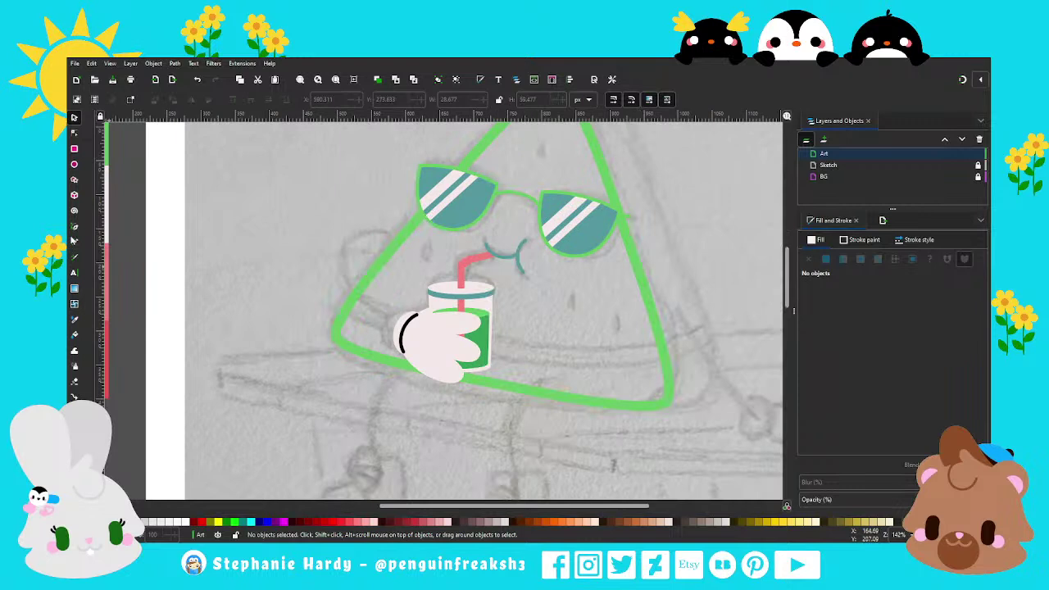
key("b")
left_click(404, 327)
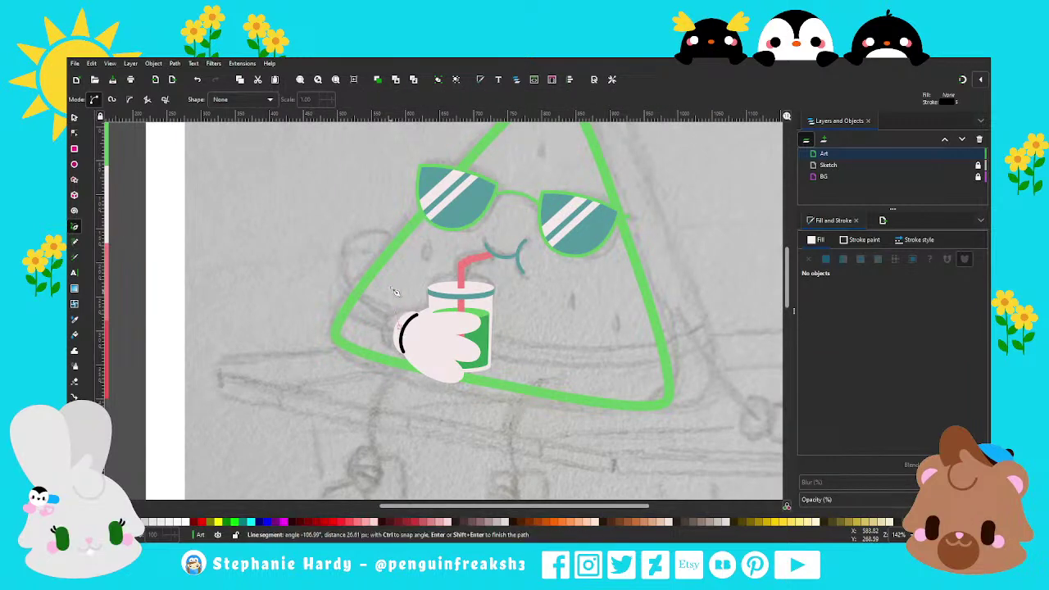
double_click(401, 247)
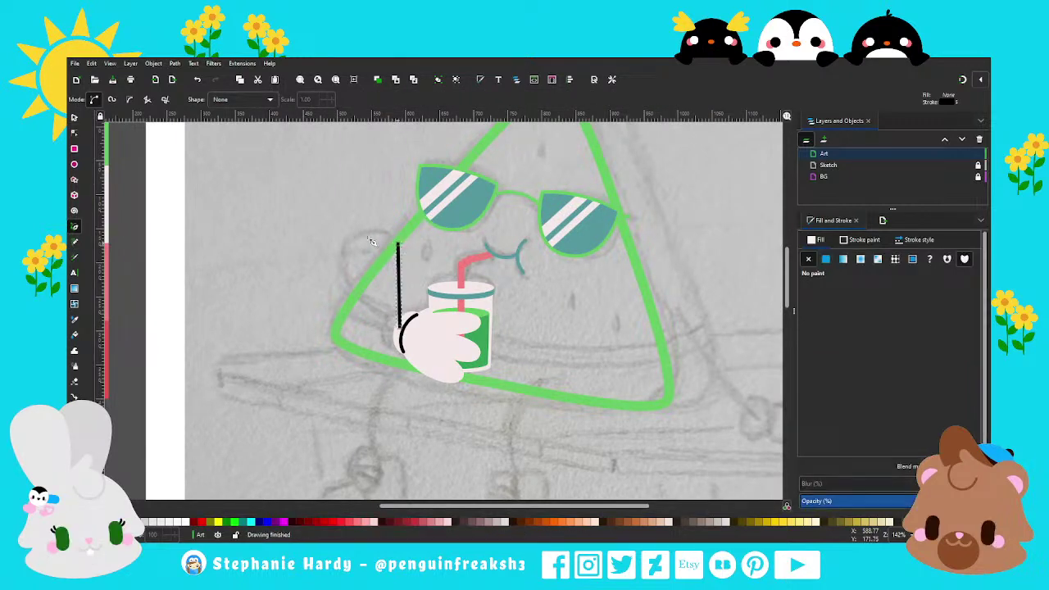
left_click(919, 239)
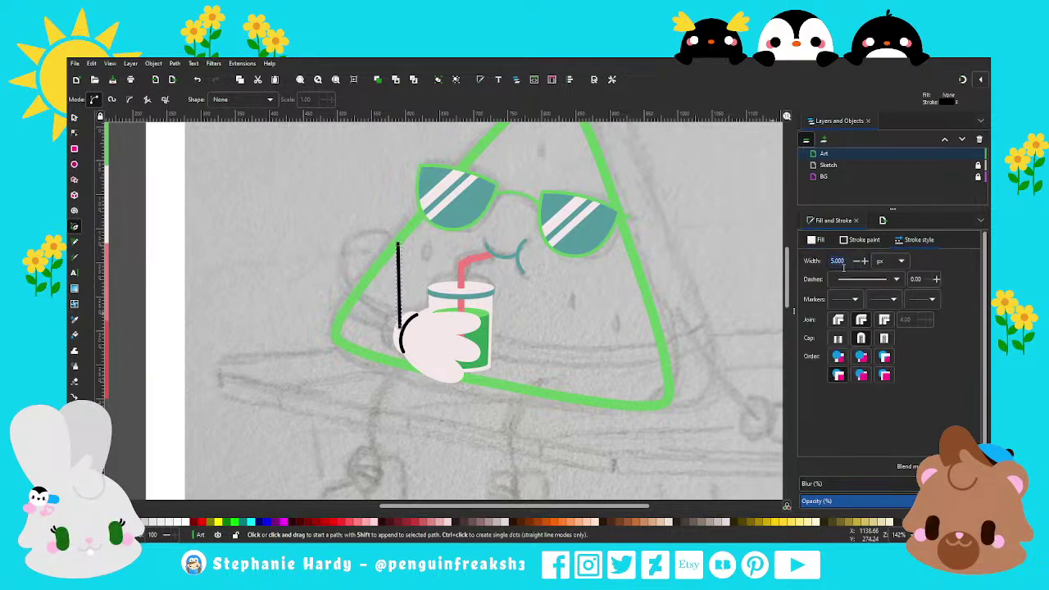
type("20")
key("Return")
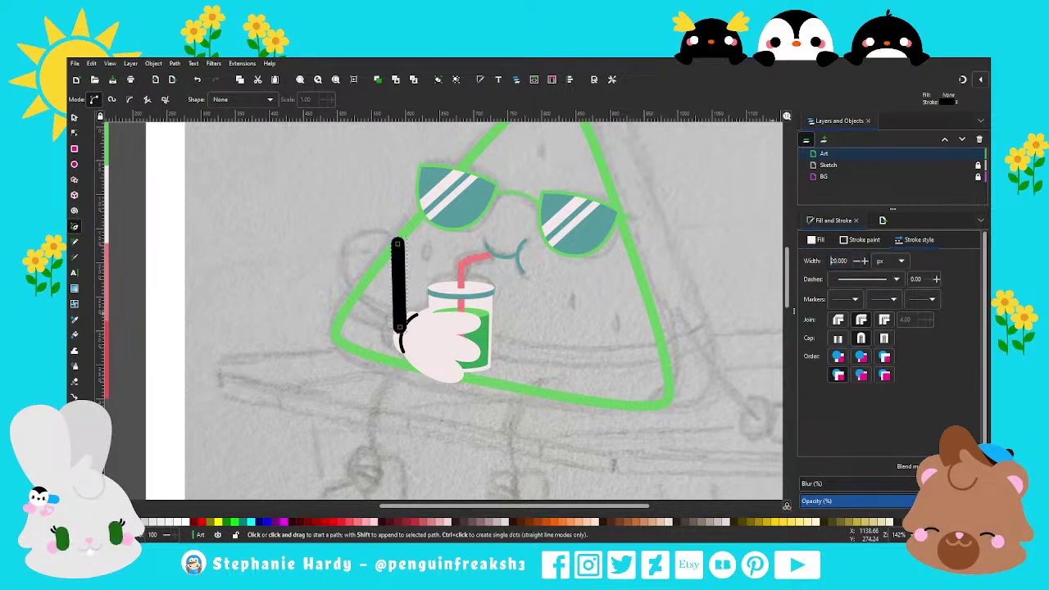
Bend the thick line into an arm curve and thin its stroke to 15 px.
key("n")
left_click_drag(397, 287, 349, 283)
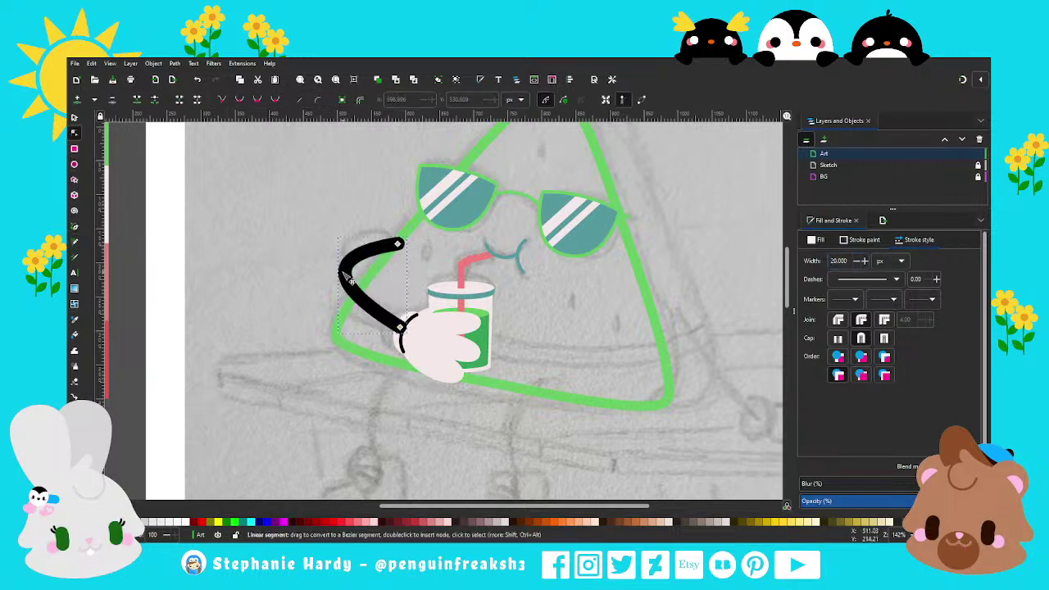
double_click(850, 261)
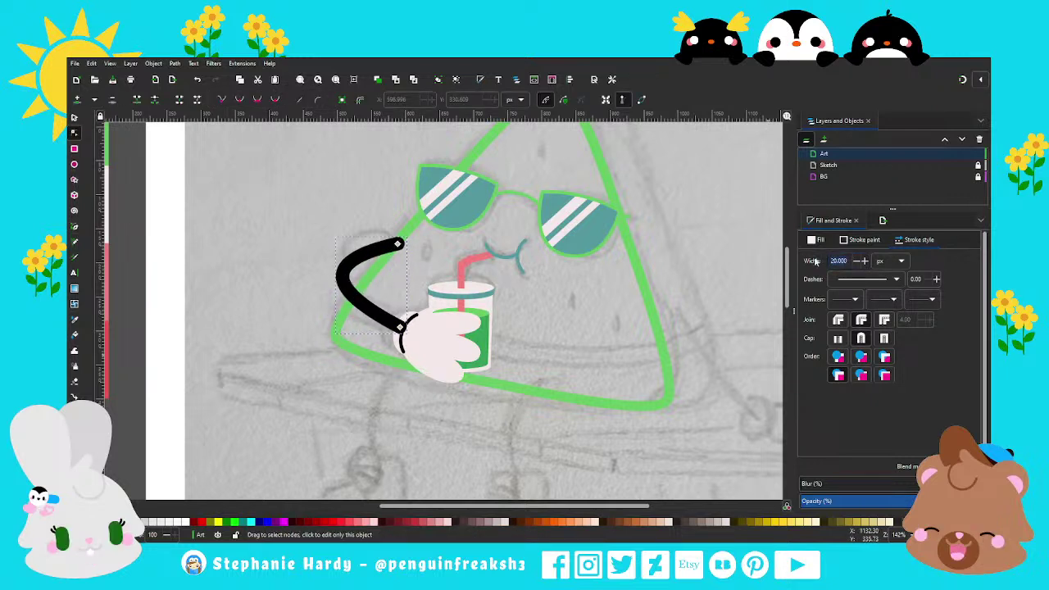
type("15")
key("Return")
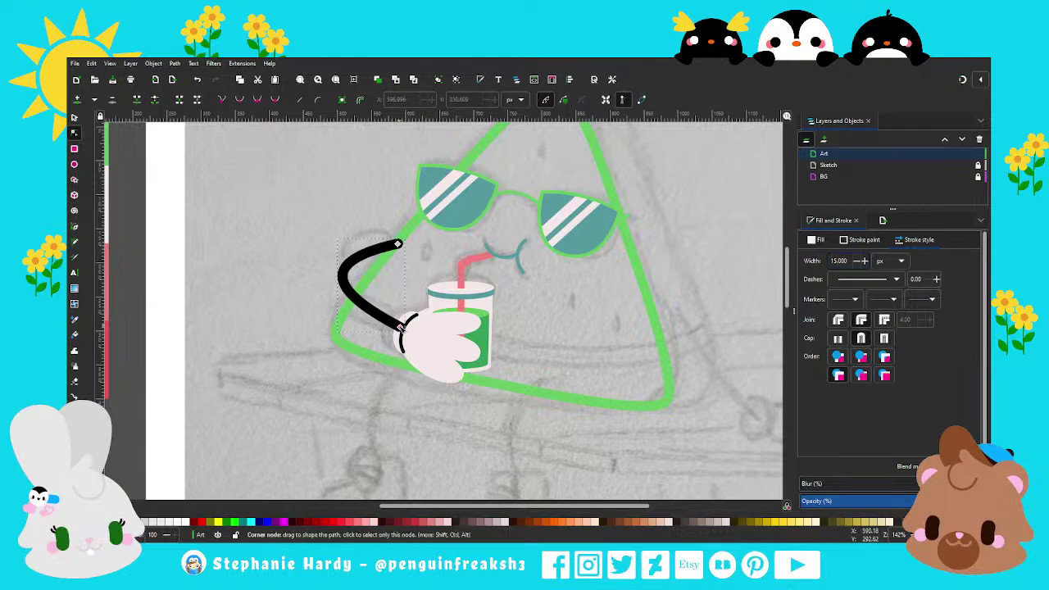
mouse_move(321, 290)
left_mouse_down()
mouse_move(344, 305)
mouse_move(346, 251)
left_mouse_up()
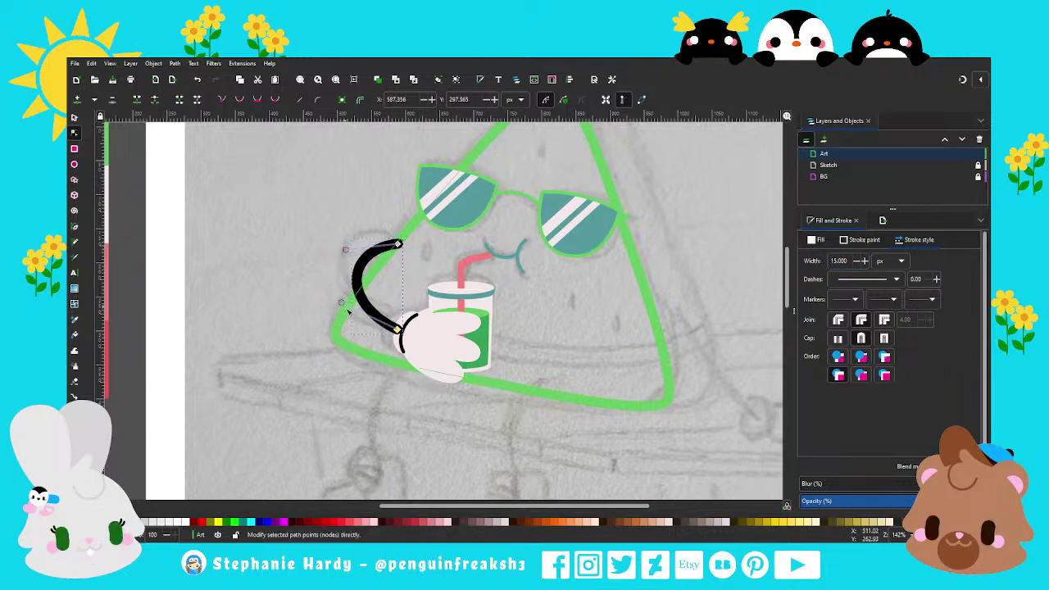
left_click_drag(341, 303, 335, 309)
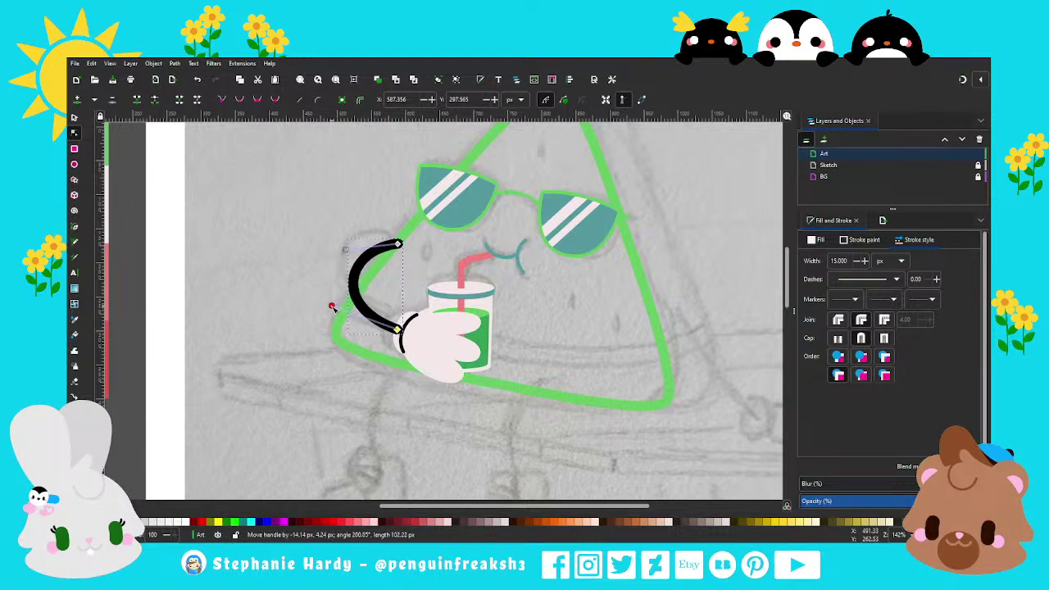
key("s")
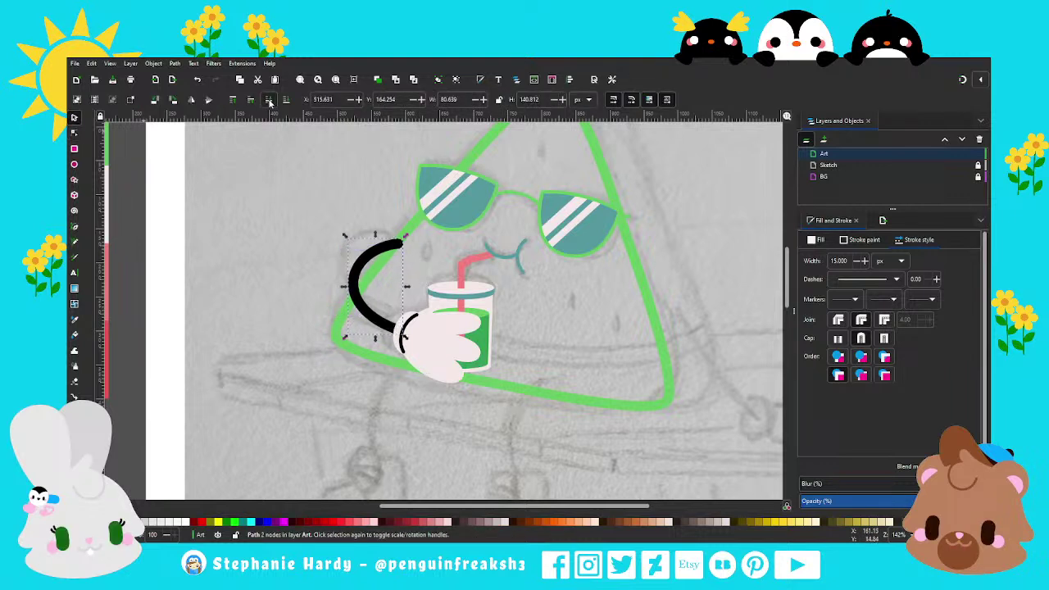
key("Escape")
Zoom out and check the stroke colour of the small black curve on the hand.
key("minus")
key("minus")
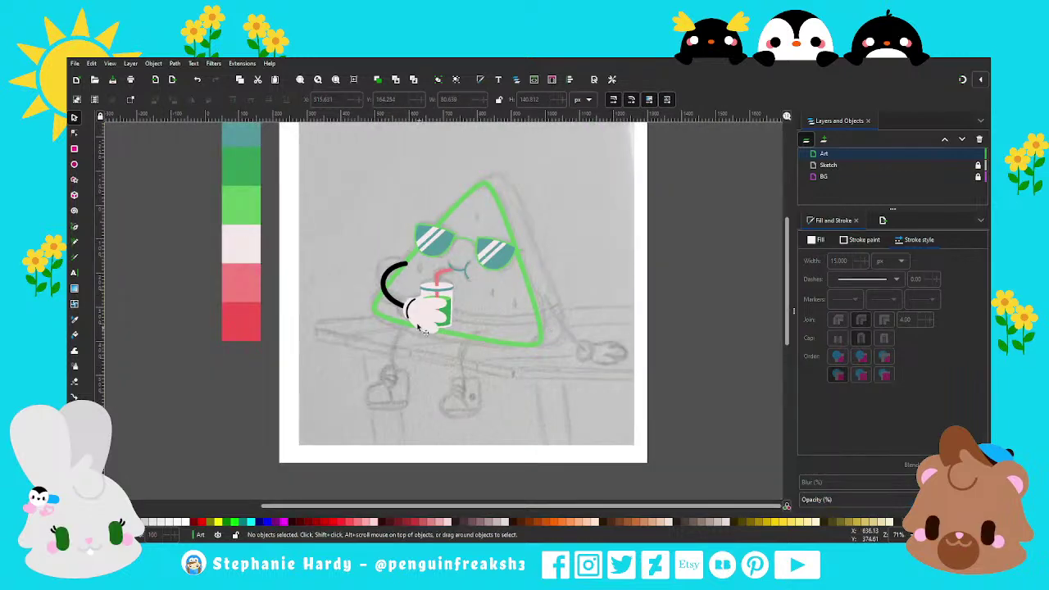
left_click(415, 310)
left_click(868, 240)
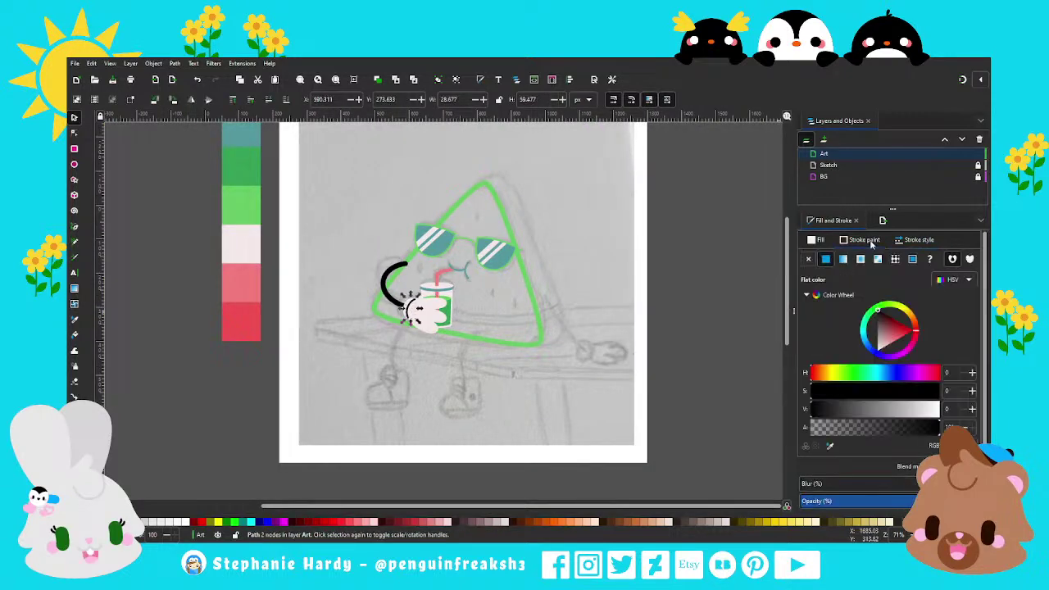
left_click(497, 352)
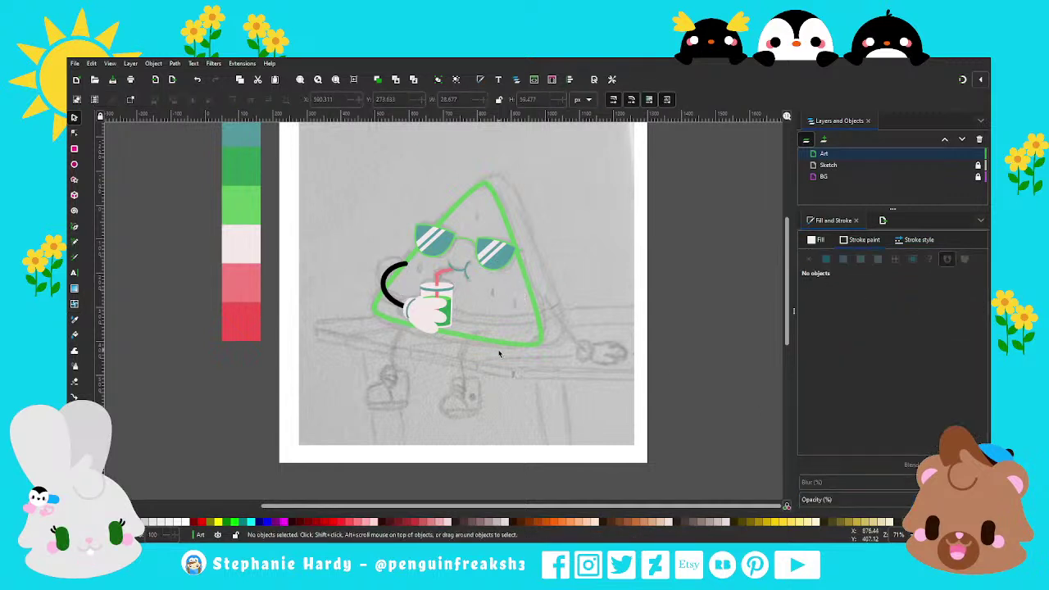
scroll(566, 328, "up", 1)
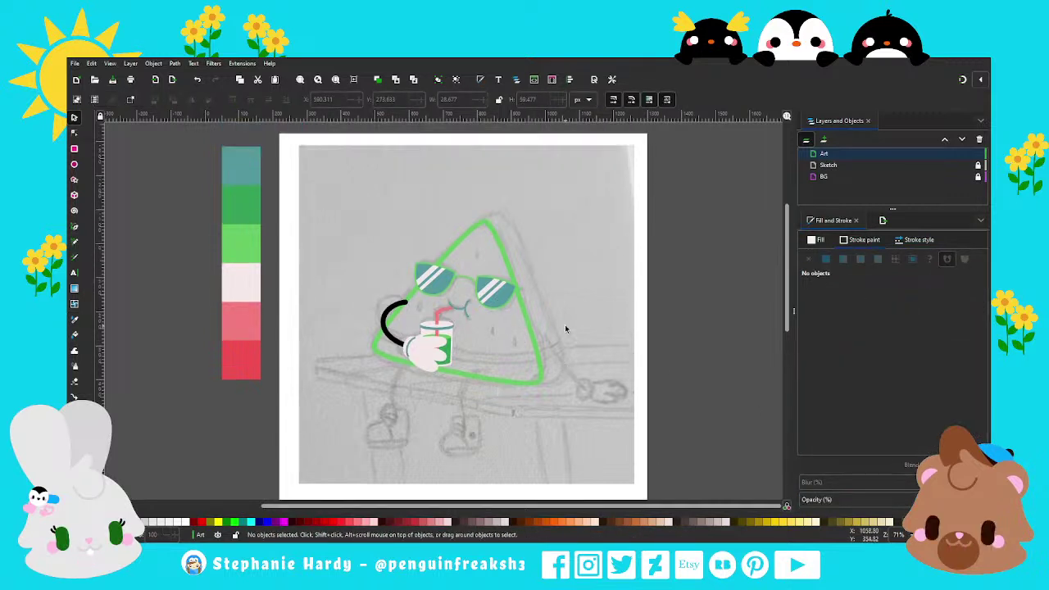
scroll(565, 328, "down", 1)
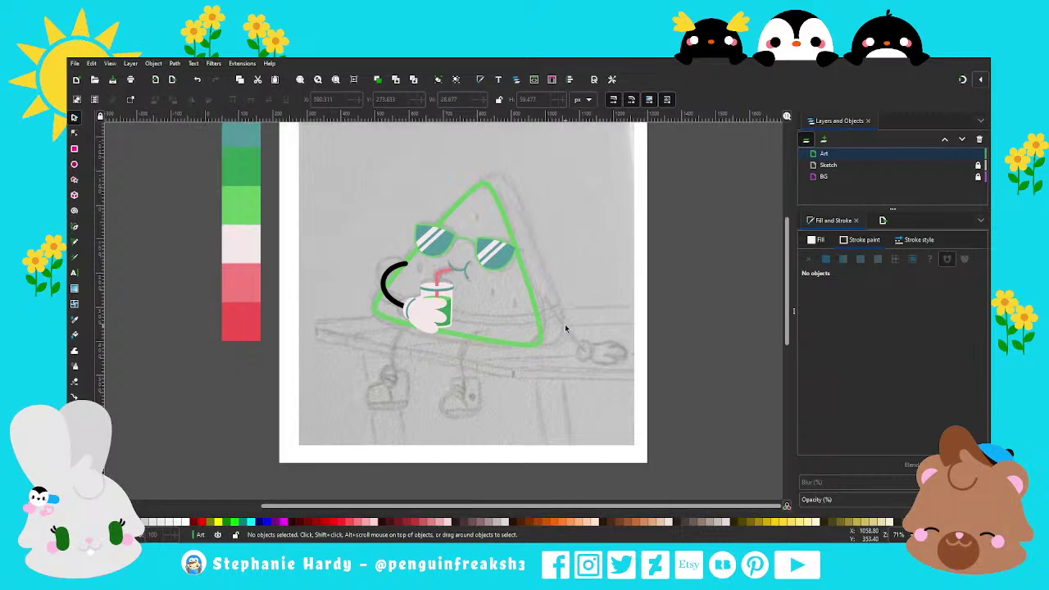
scroll(402, 329, "up", 2)
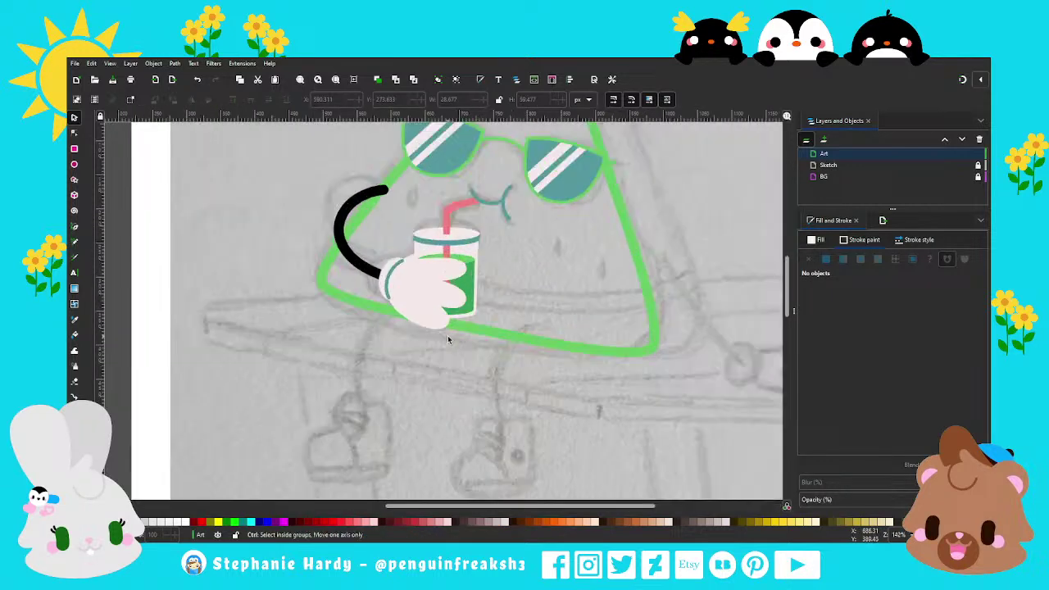
Nudge a corner of the mitten hand slightly left by editing its nodes.
key("n")
left_click(415, 258)
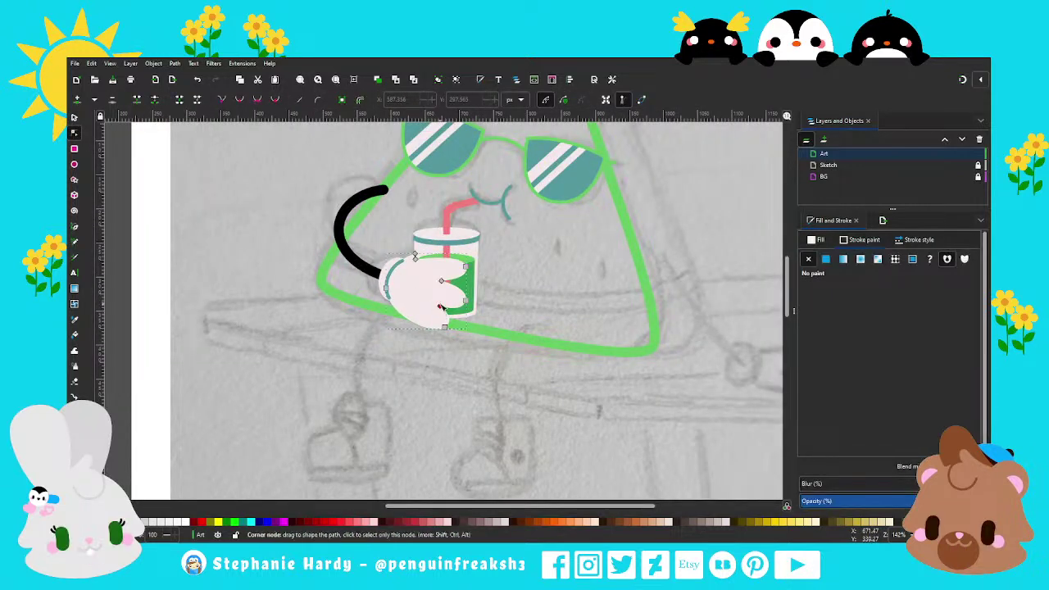
left_click_drag(440, 307, 437, 305)
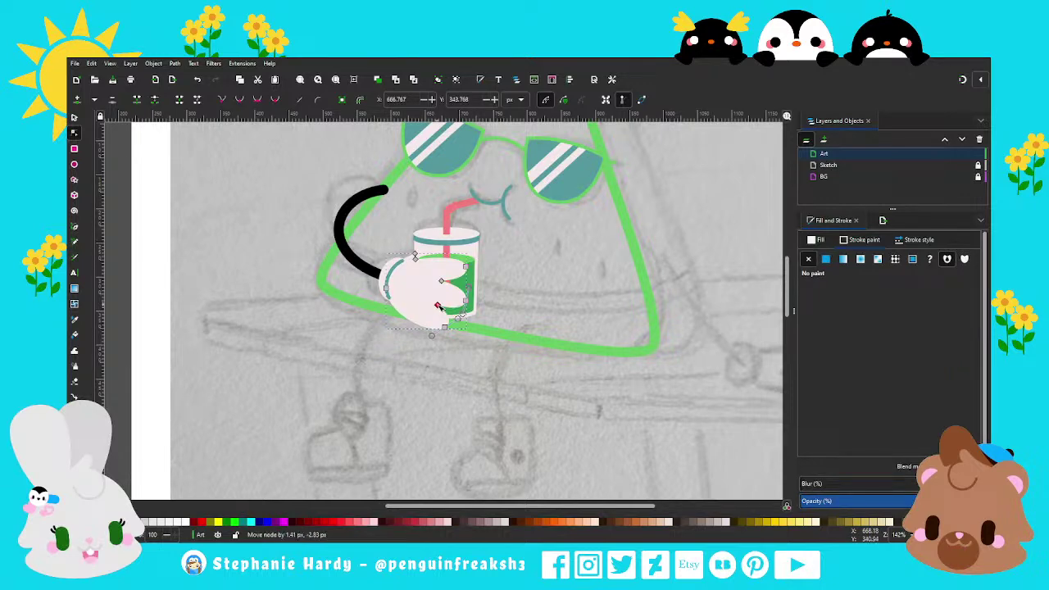
key("s")
scroll(419, 339, "down", 2)
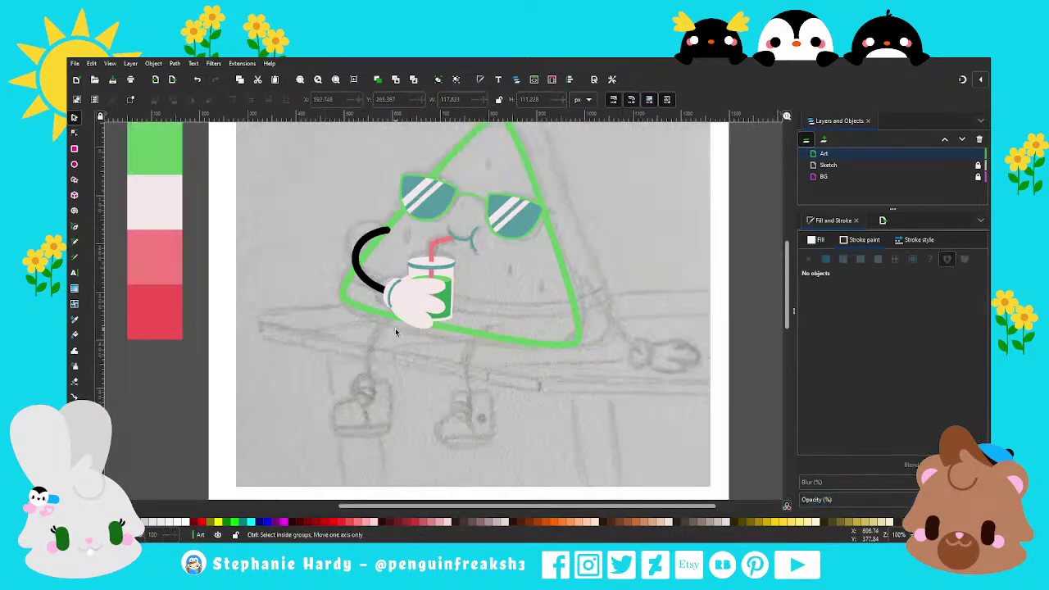
scroll(419, 338, "down", 2)
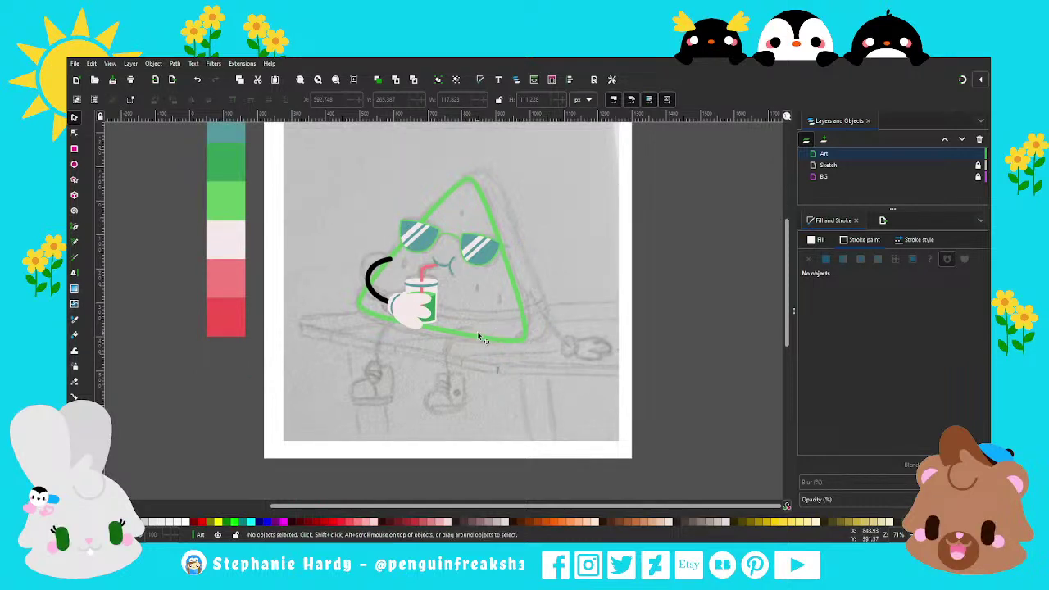
scroll(484, 338, "up", 2)
scroll(476, 329, "up", 1)
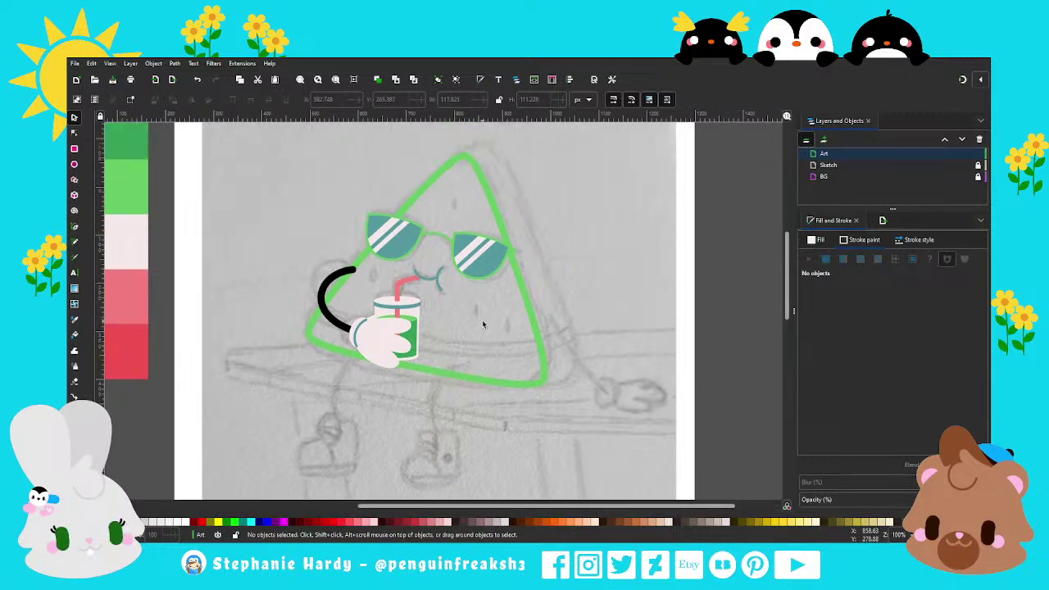
left_click(531, 317)
key("Escape")
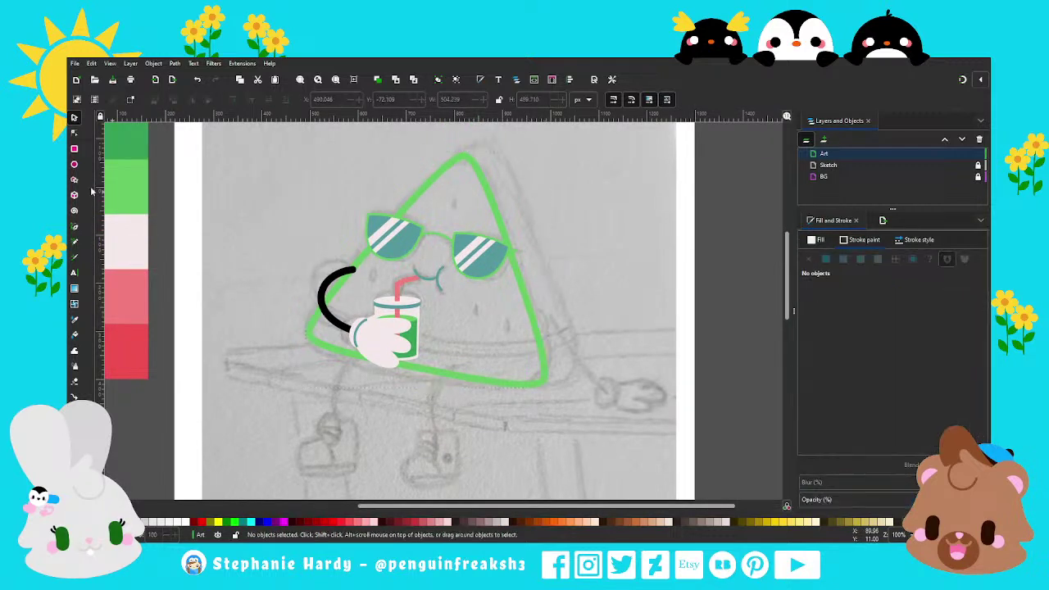
Draw a small triangle near the slice top and fill it with the sunglasses teal.
key("b")
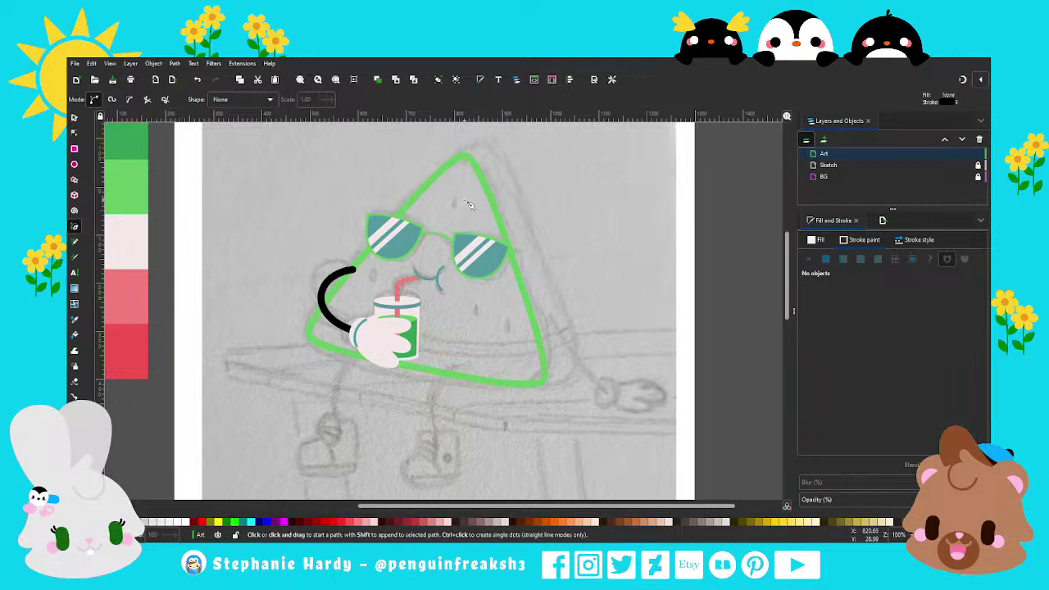
left_click(465, 198)
left_click(461, 210)
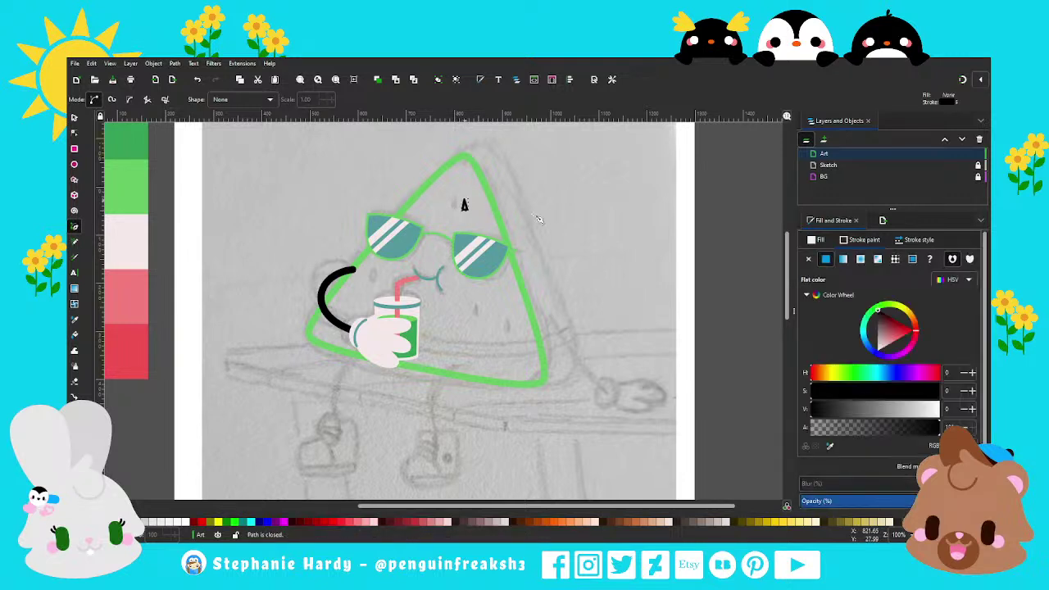
left_click(809, 258)
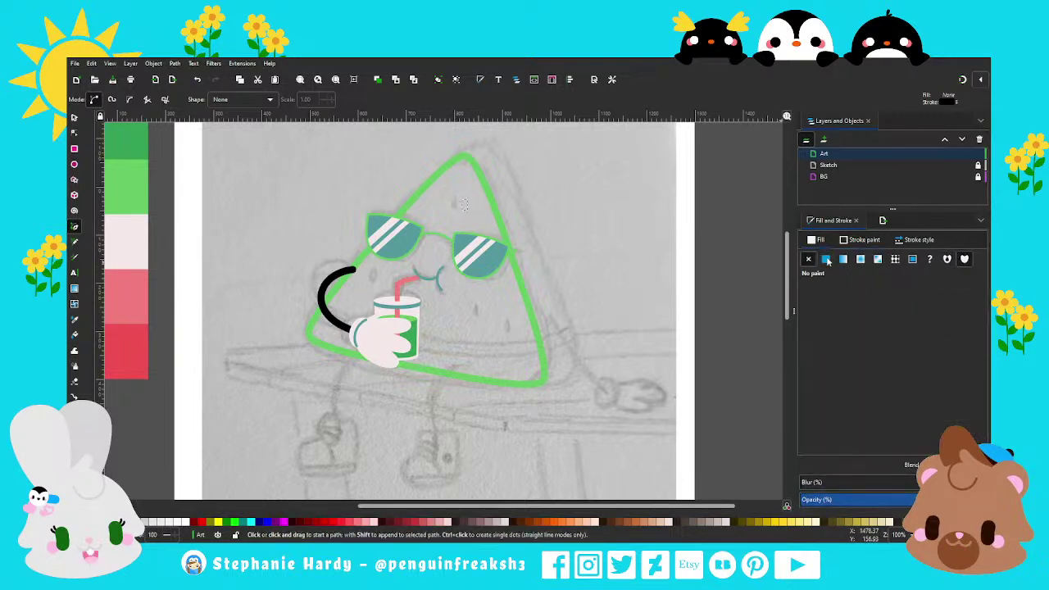
key("minus")
key("d")
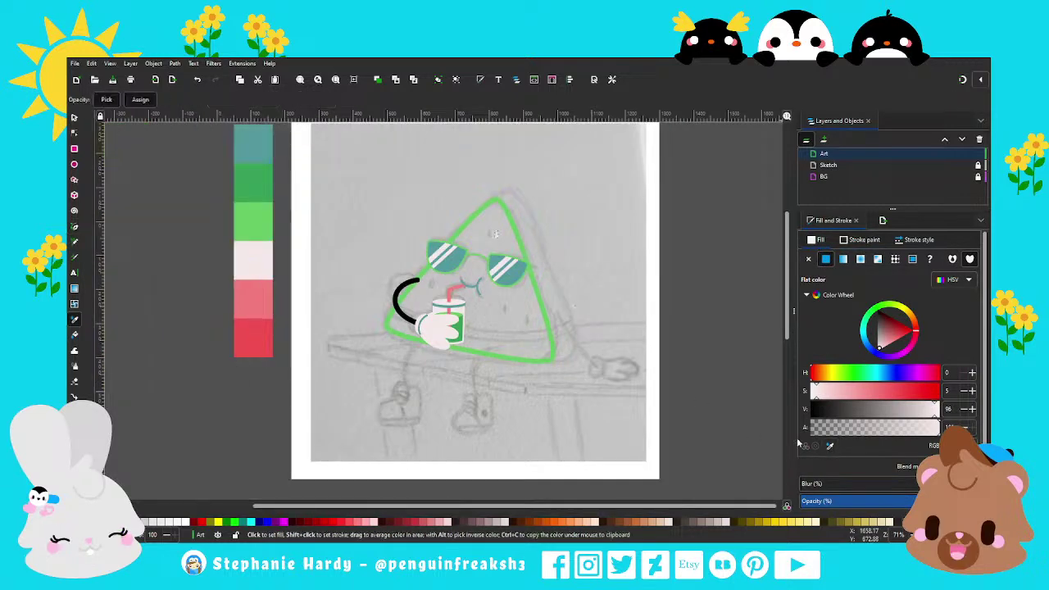
left_click(508, 269)
key("b")
scroll(503, 228, "up", 5)
scroll(503, 228, "up", 1)
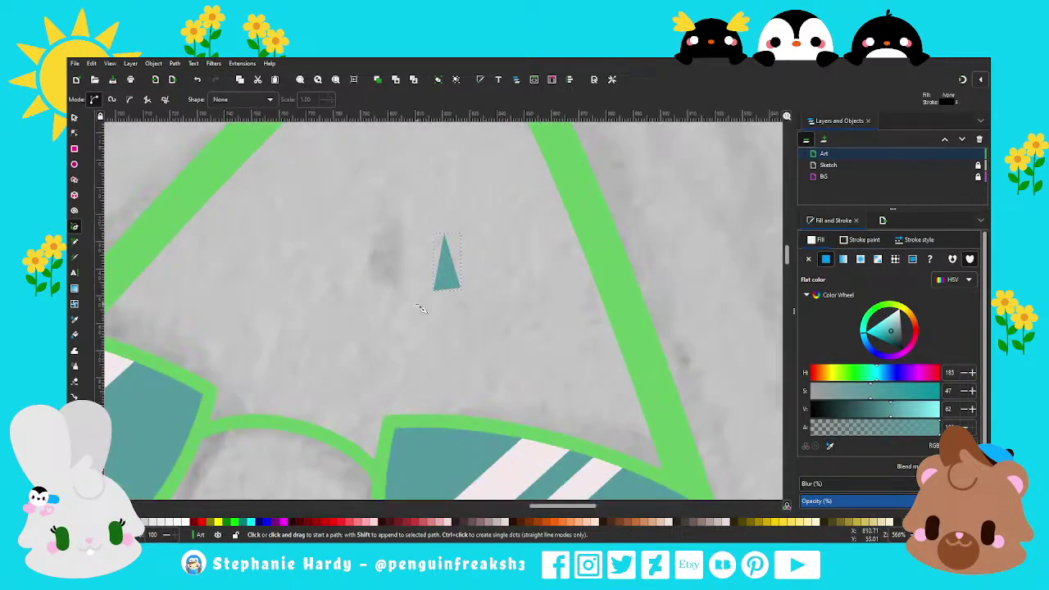
scroll(419, 306, "up", 2)
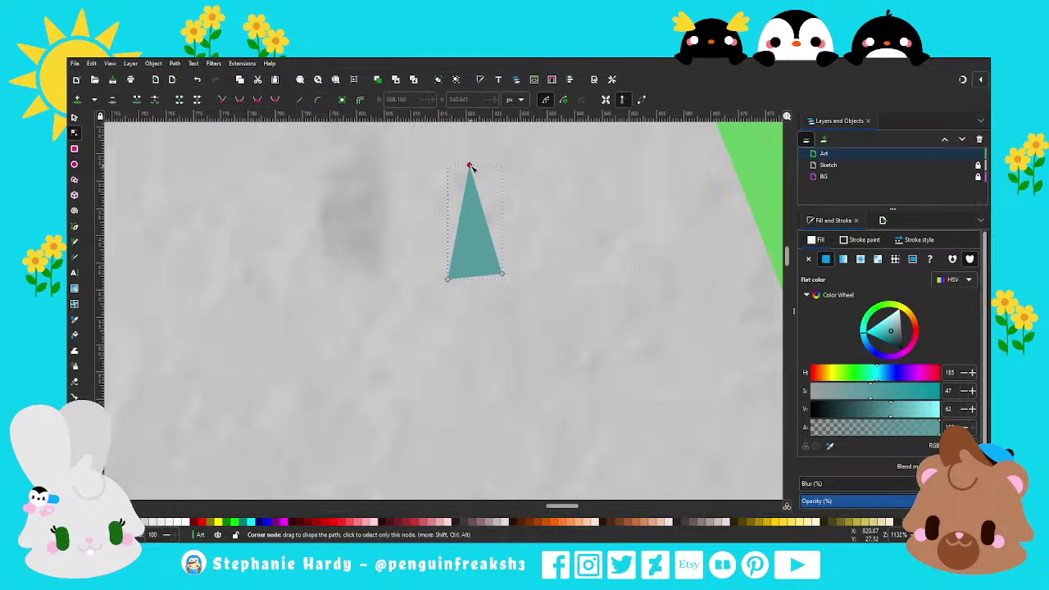
Smooth the triangle's nodes and reshape it into a teardrop with a sharp tip.
key("n")
left_click(472, 168)
left_click_drag(448, 279, 449, 273)
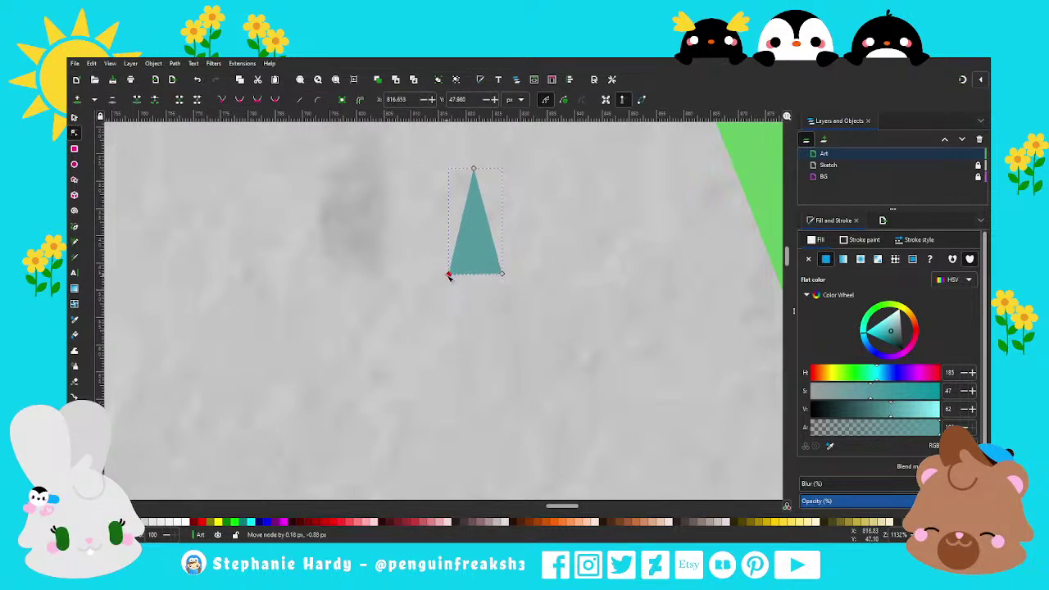
left_click_drag(554, 313, 339, 229)
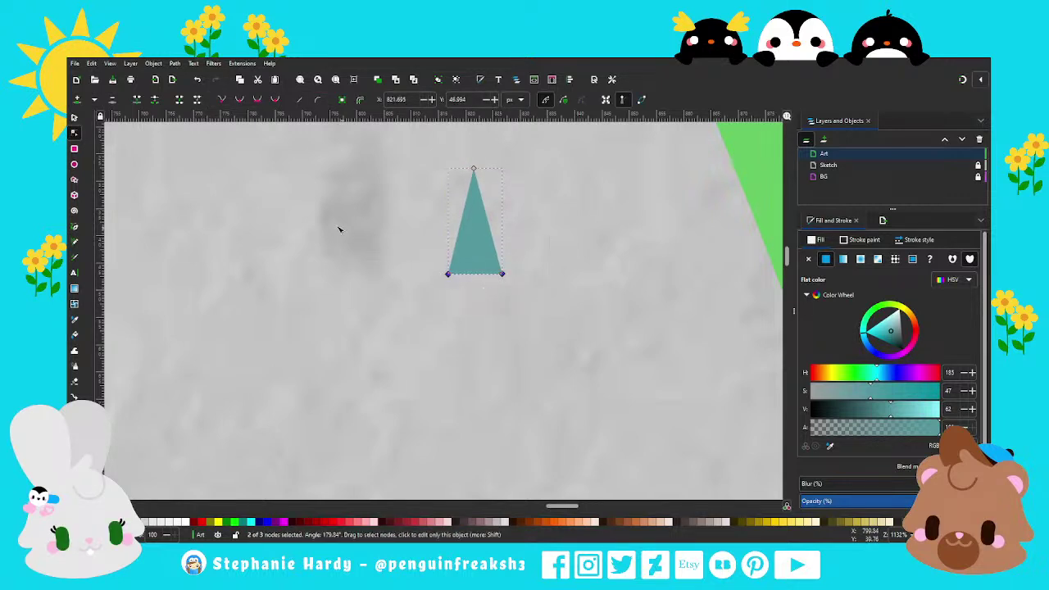
left_click(254, 99)
left_click(257, 100)
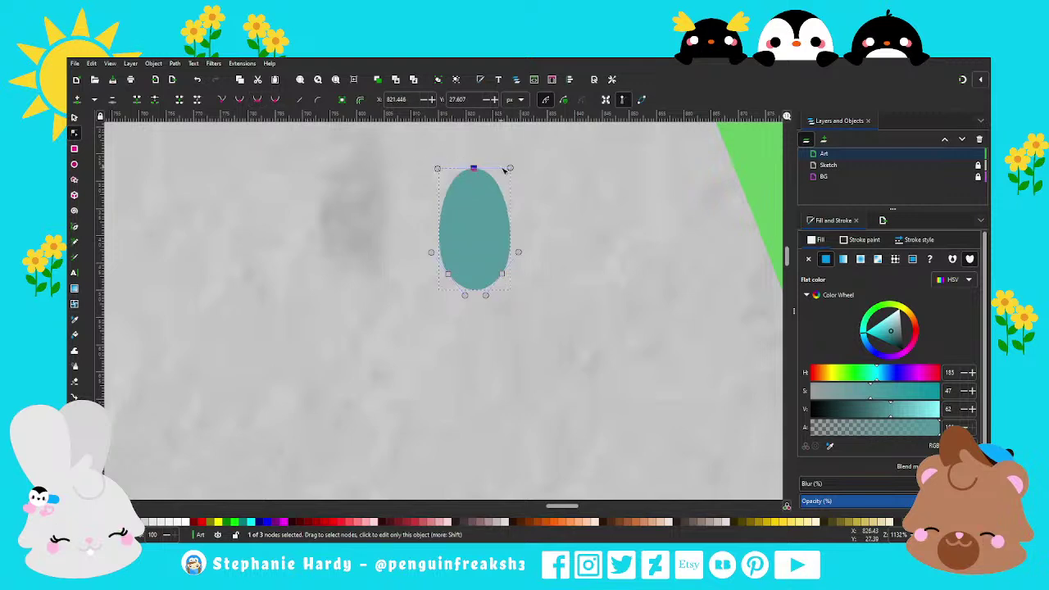
left_click_drag(503, 170, 485, 169)
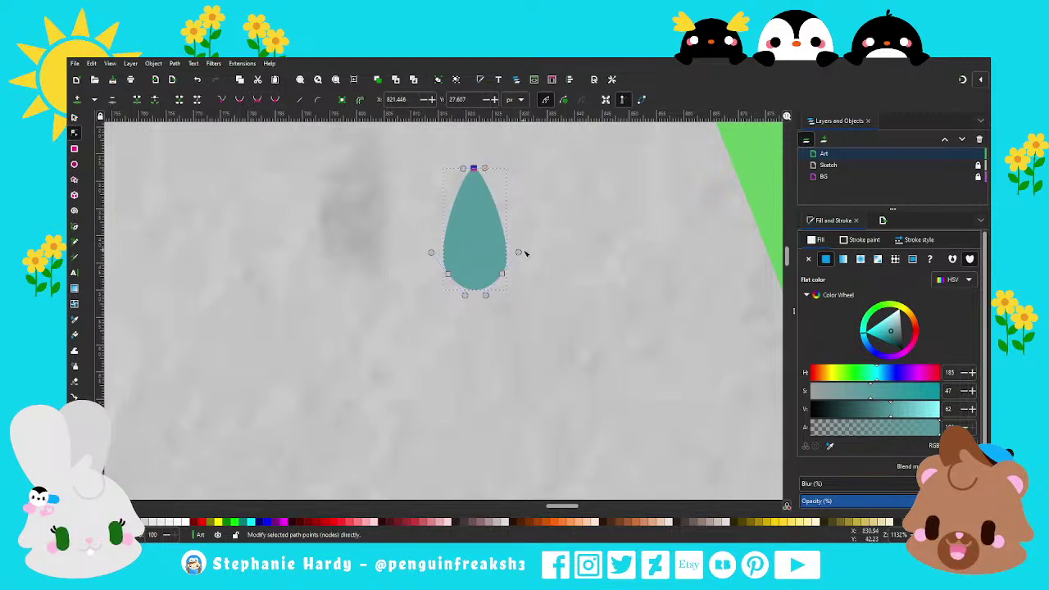
left_click_drag(518, 251, 511, 255)
left_click_drag(464, 296, 461, 297)
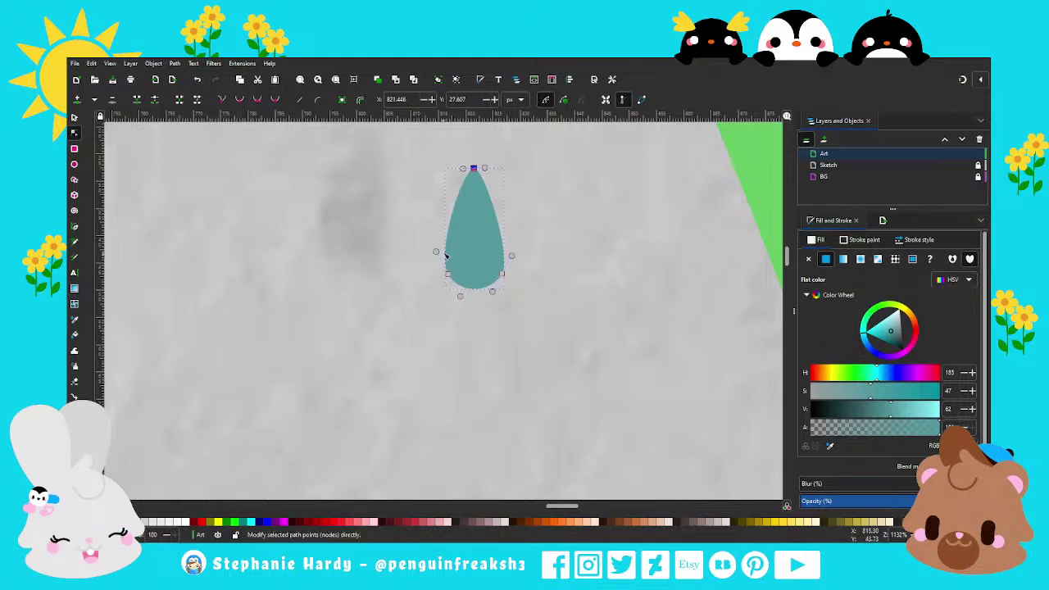
left_click_drag(474, 168, 474, 183)
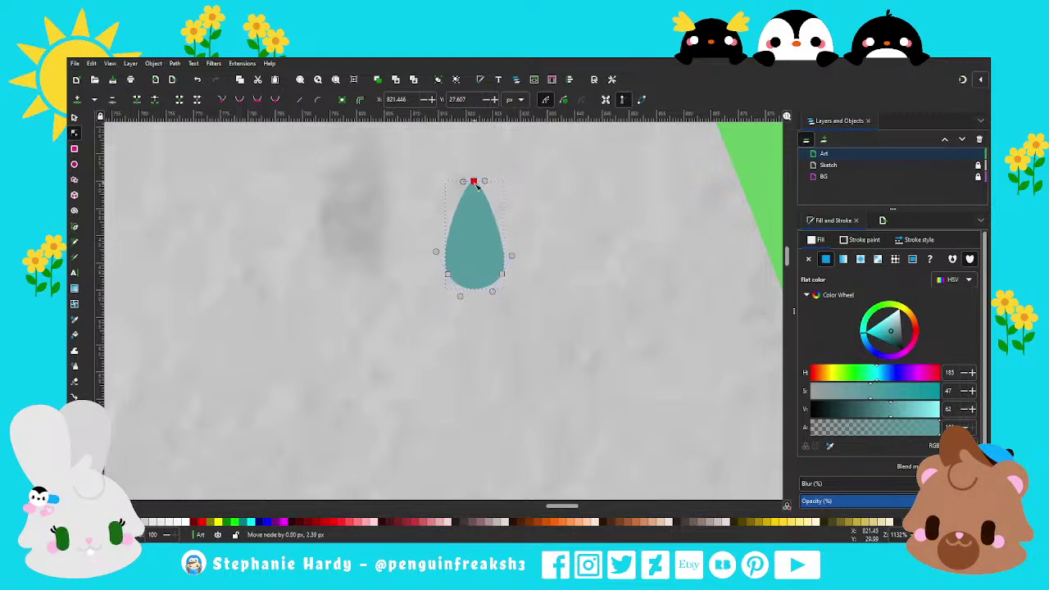
mouse_move(446, 274)
left_mouse_down()
mouse_move(506, 276)
mouse_move(516, 253)
left_mouse_up()
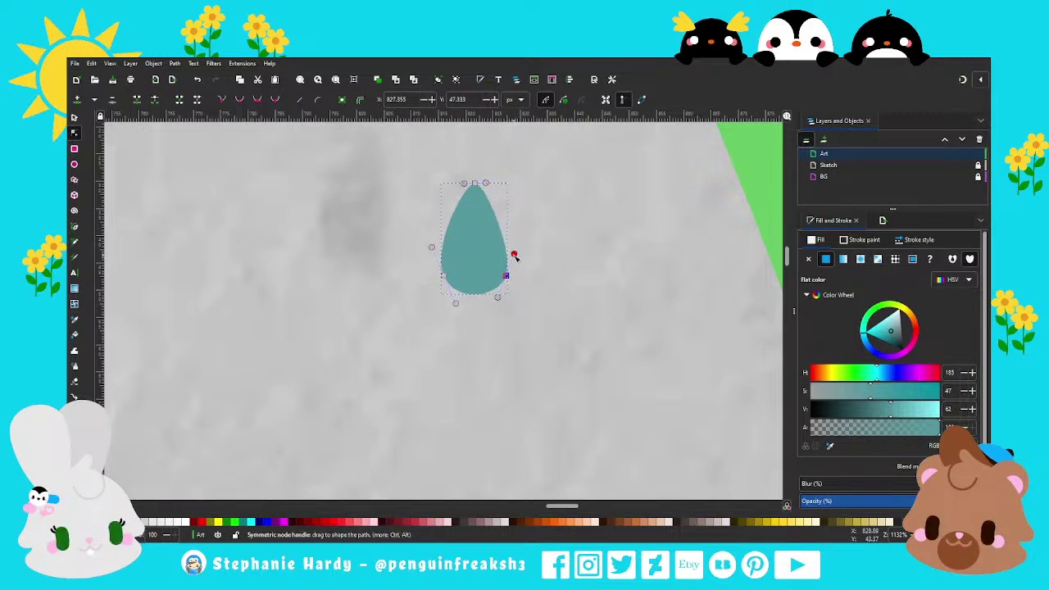
Move the teardrop up and left and tilt it about 21 degrees.
left_click(74, 117)
key("Escape")
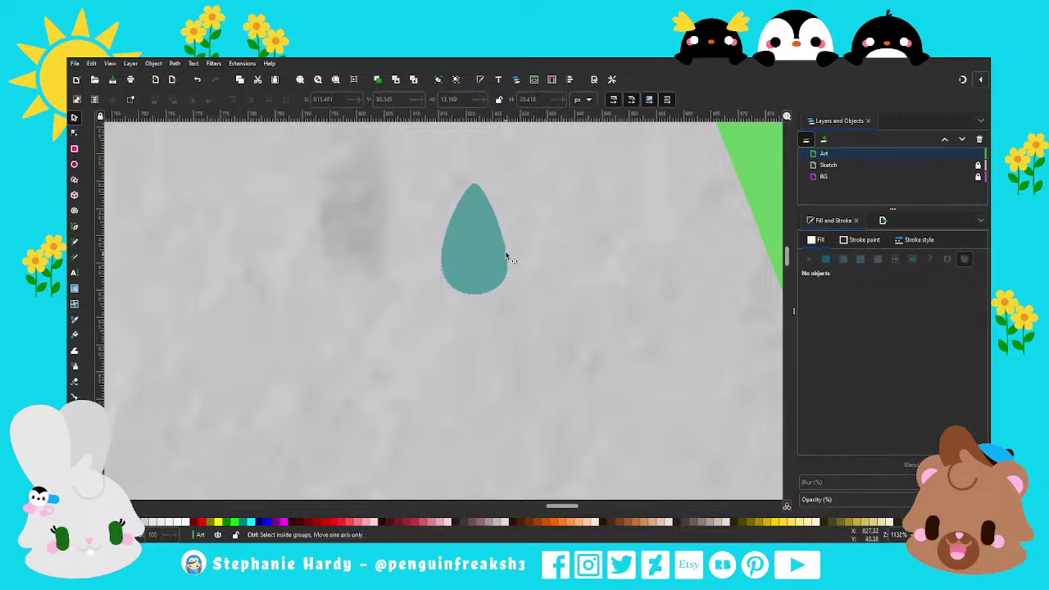
scroll(506, 256, "down", 3)
scroll(505, 256, "down", 3)
mouse_move(503, 255)
left_mouse_down()
mouse_move(482, 252)
mouse_move(490, 240)
left_mouse_up()
left_click(482, 252)
scroll(487, 238, "down", 1)
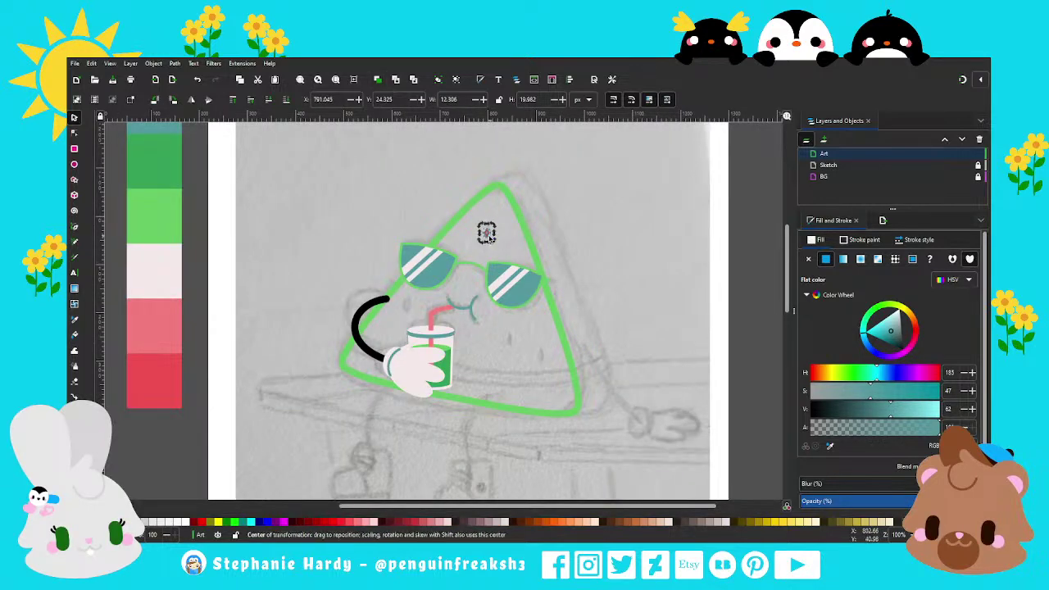
Drag a teal seed down and left across the slice, then select the green triangle outline.
left_click(495, 235)
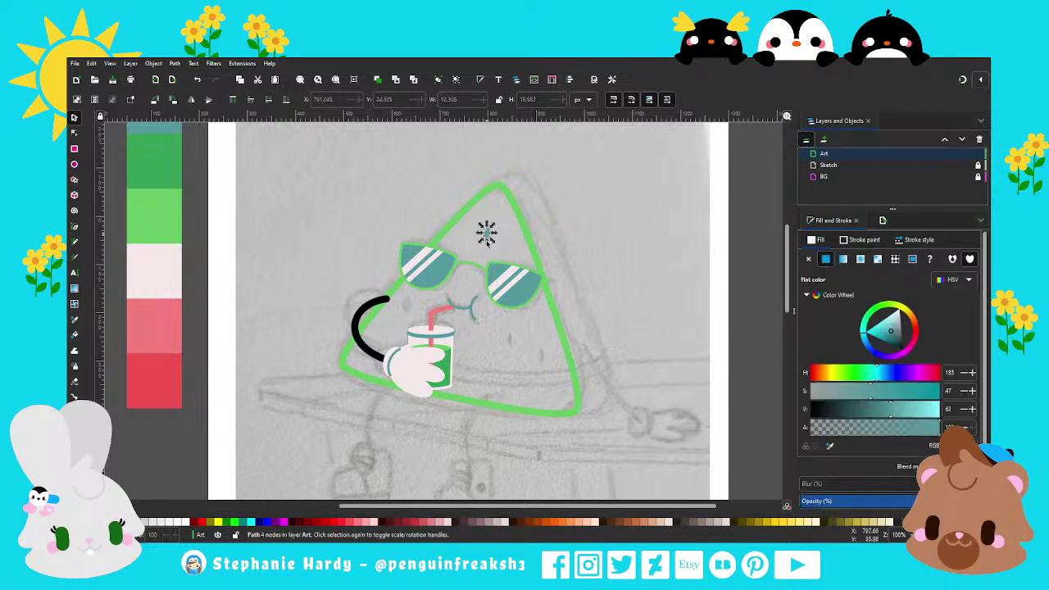
mouse_move(487, 234)
left_mouse_down()
mouse_move(400, 320)
mouse_move(540, 367)
left_mouse_up()
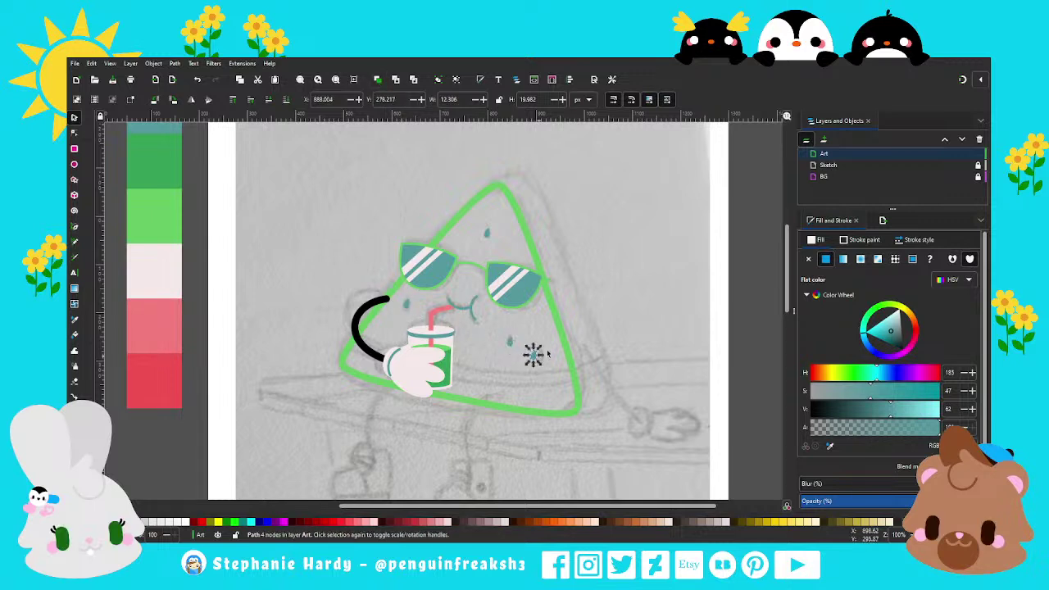
left_click(522, 218)
scroll(587, 224, "down", 1)
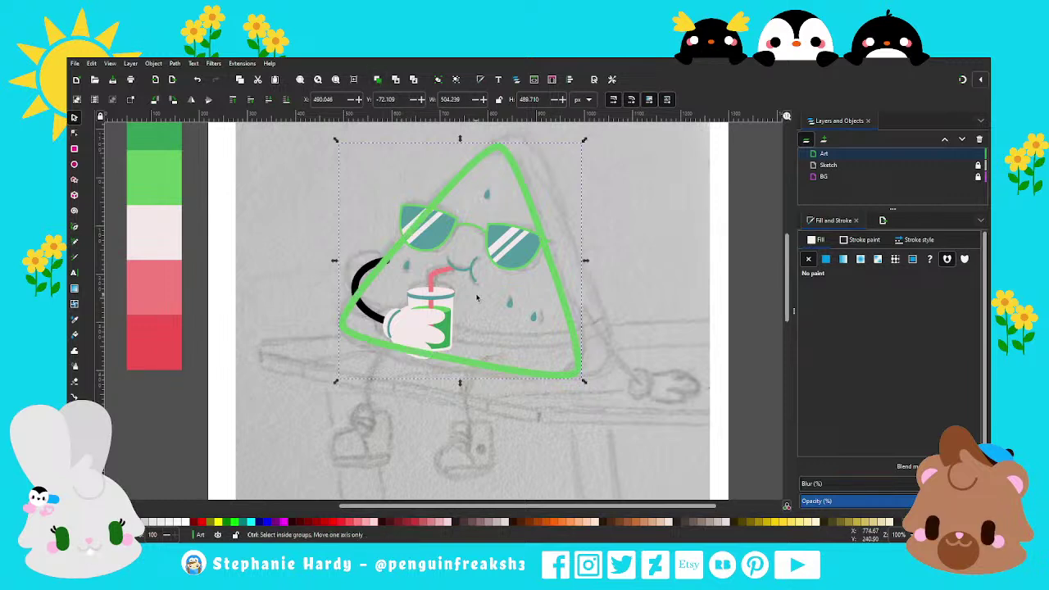
Fill the triangle with a deeper green after trying and undoing a resize.
scroll(473, 295, "down", 1, "ctrl")
left_click_drag(553, 186, 565, 172)
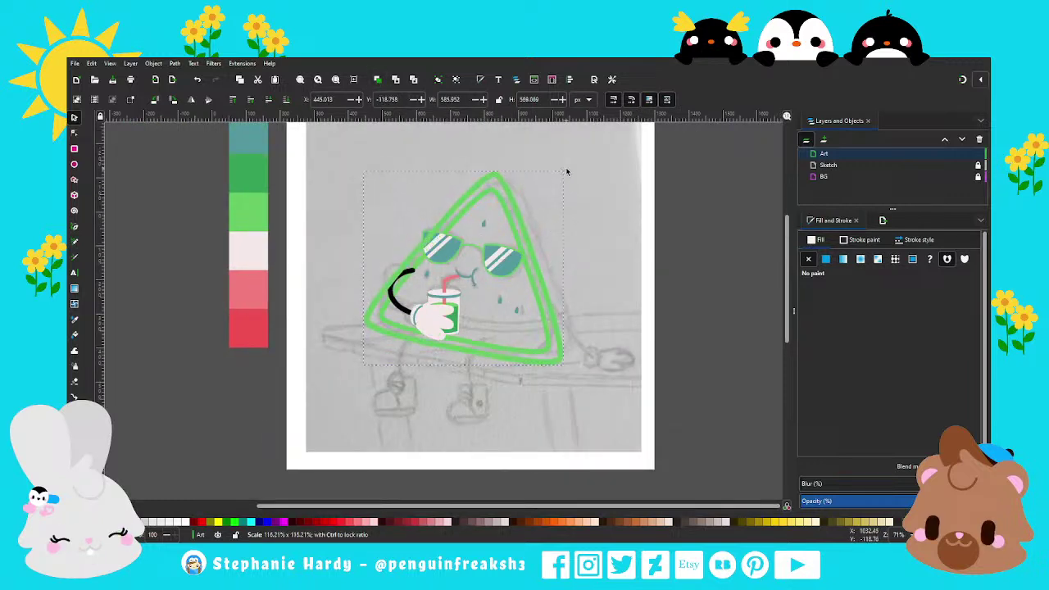
left_click_drag(538, 206, 527, 198)
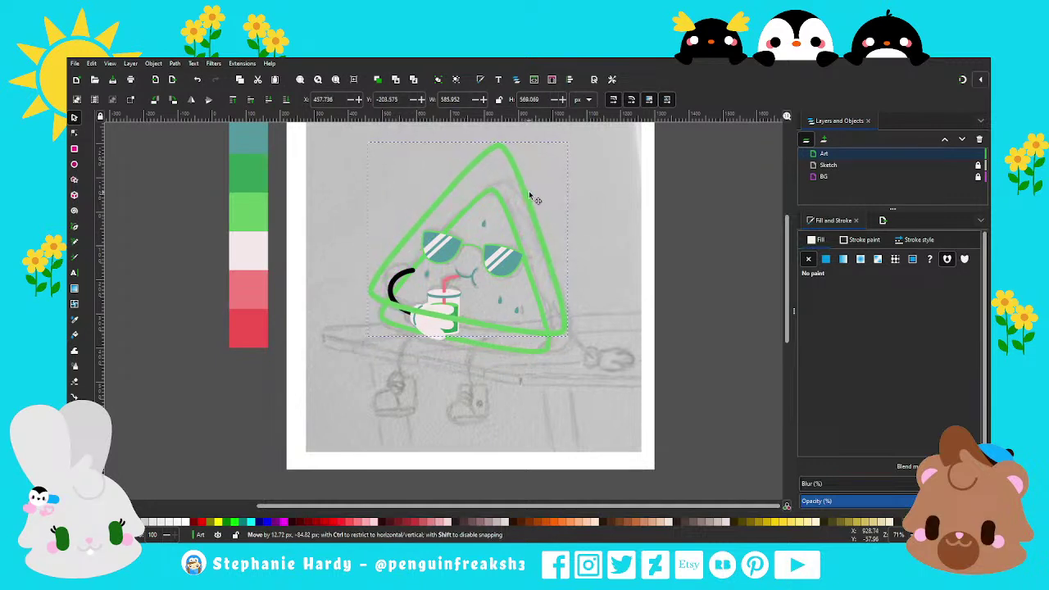
key("ctrl+z")
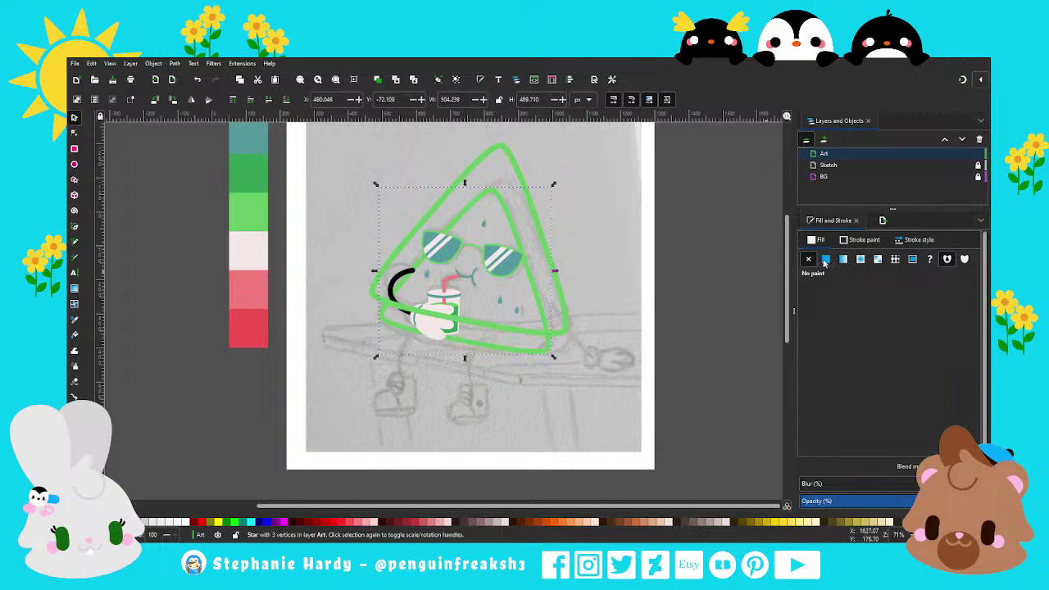
left_click(824, 259)
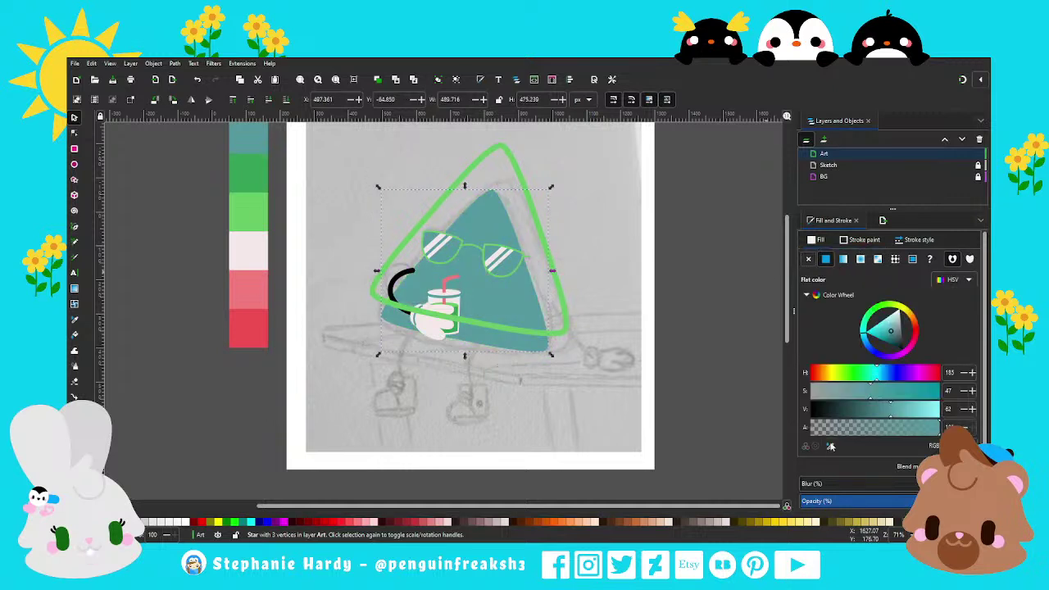
left_click(830, 446)
left_click(248, 172)
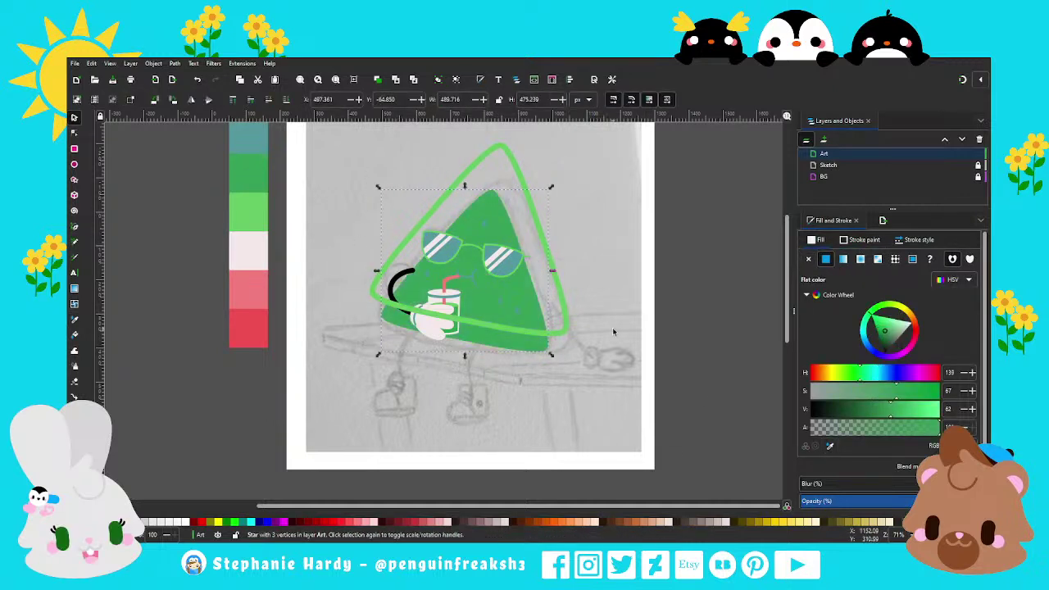
Duplicate the light-green outline triangle and fill the copy pale pink.
left_click(548, 239)
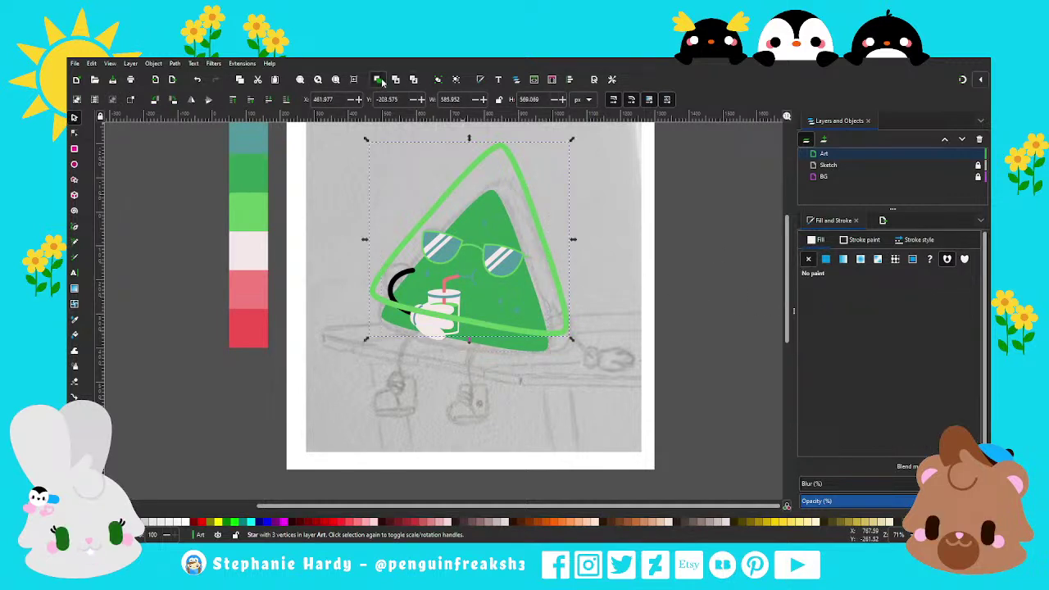
key("ctrl+d")
key("Up")
key("Up")
key("Up")
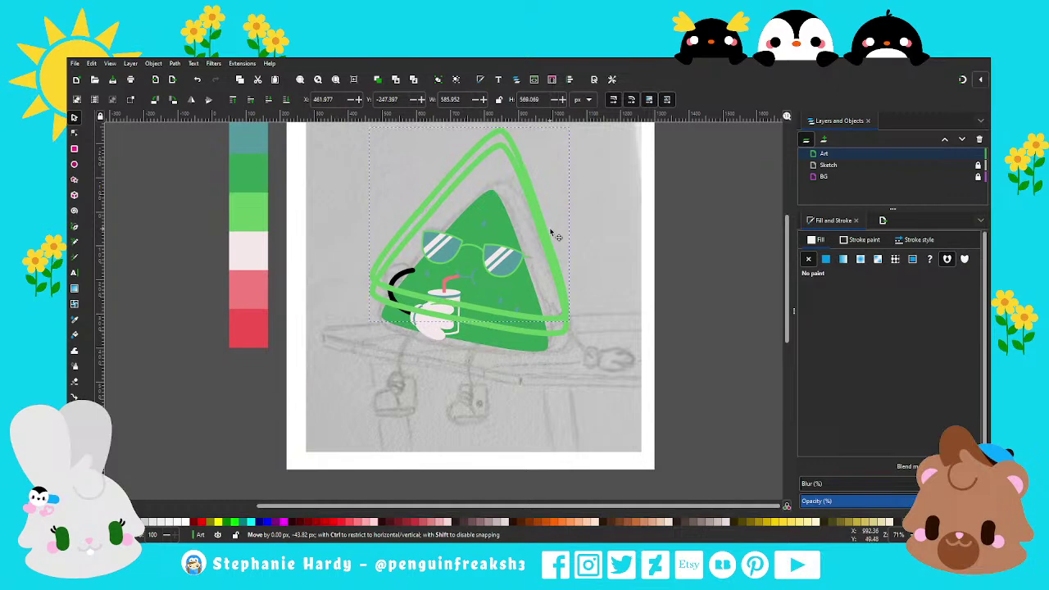
key("ctrl+z")
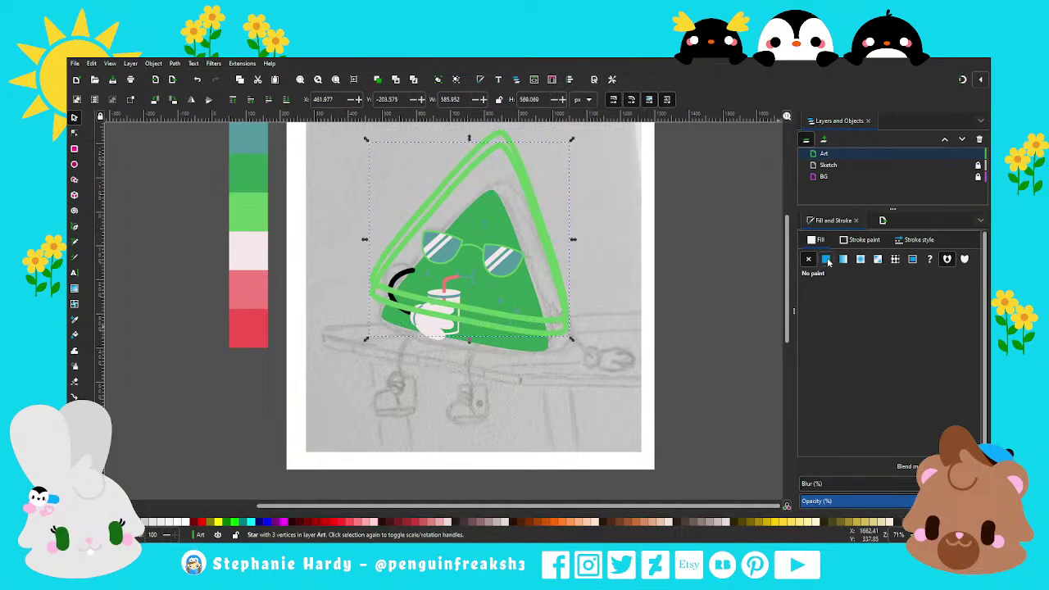
left_click(826, 259)
left_click(826, 259)
key("d")
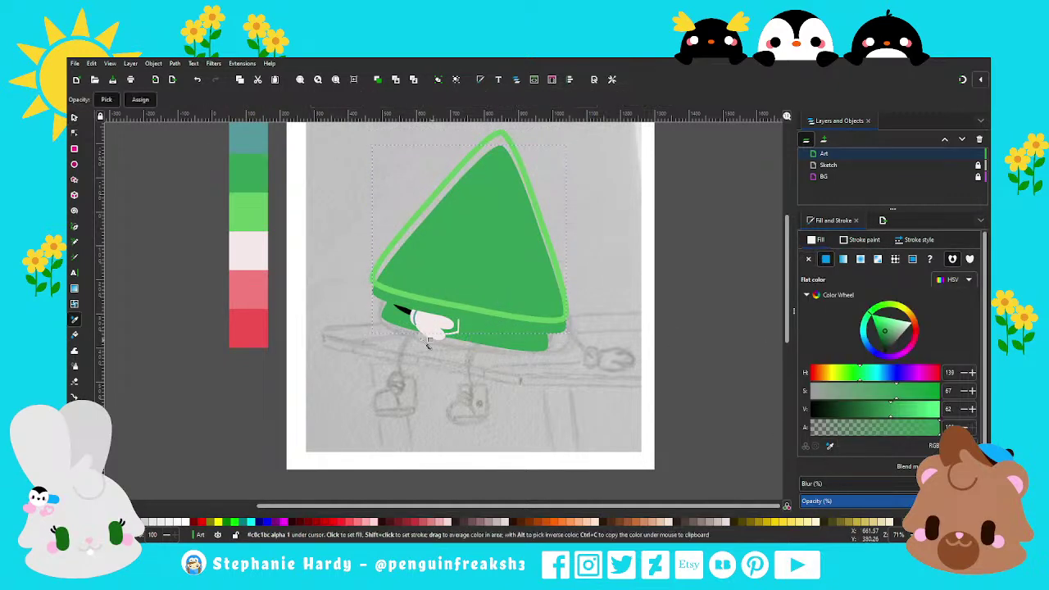
left_click(248, 250)
key("s")
Intersect the green and pink triangles and lower the result beneath the face.
left_click(520, 347)
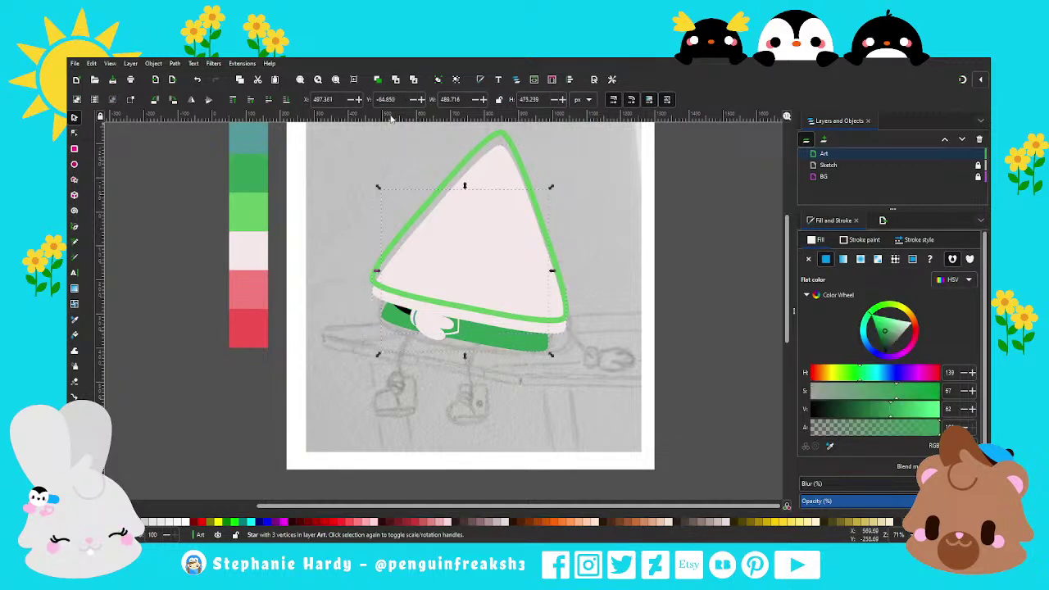
key("Page_Up")
left_click(508, 164, "shift")
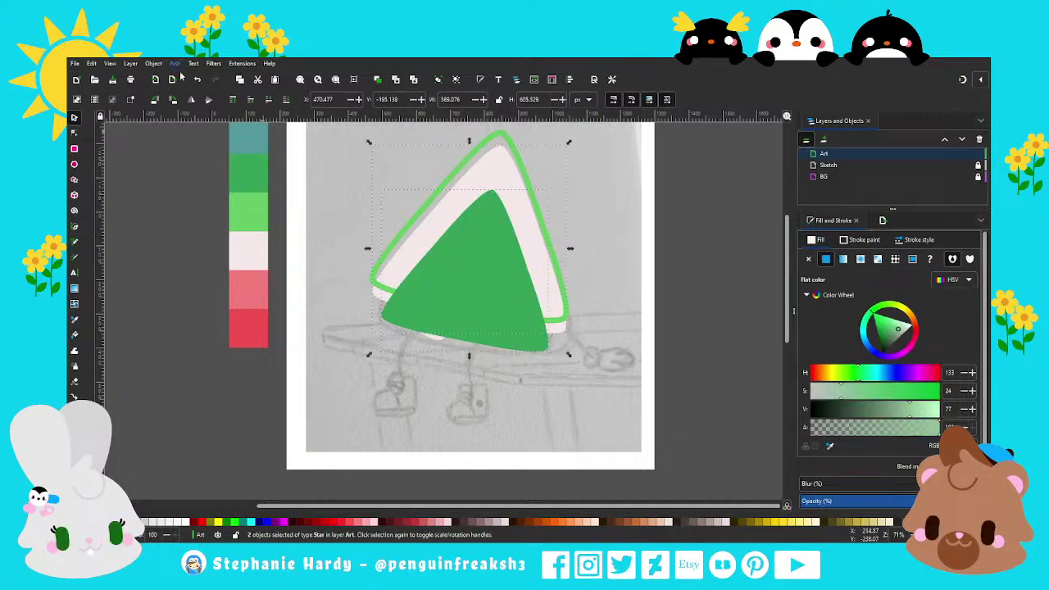
key("ctrl+asterisk")
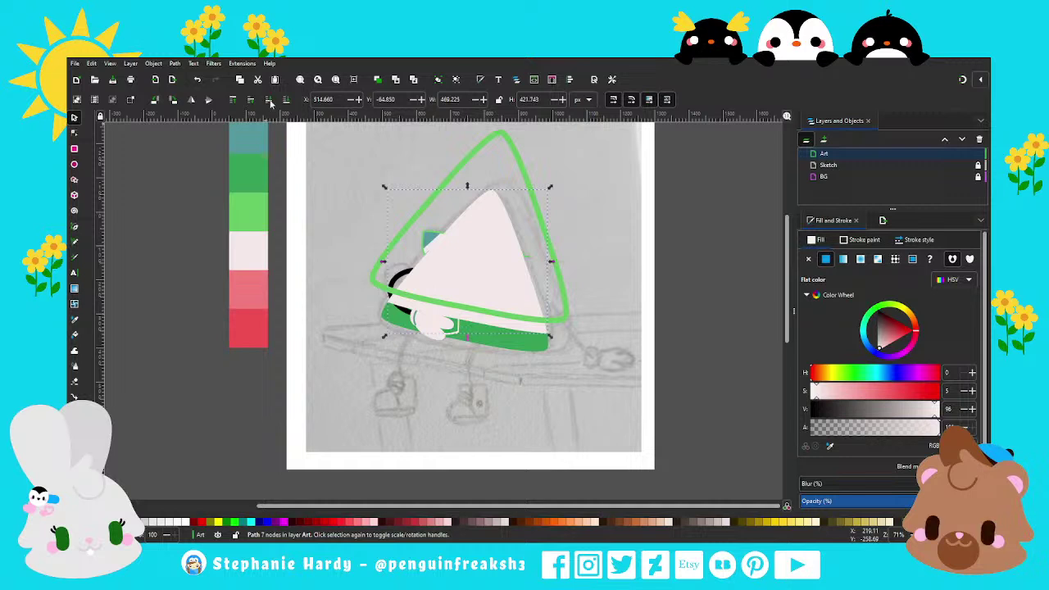
key("Page_Down")
key("Page_Down")
Give the green triangular outline a flat red fill from the palette, with no stroke.
left_click(572, 312)
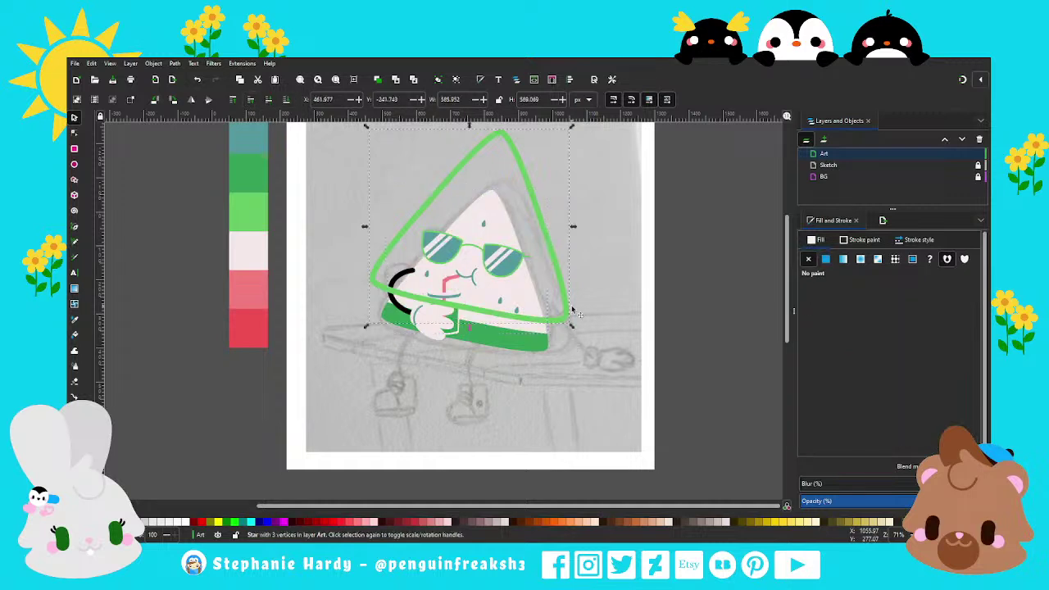
left_click(824, 259)
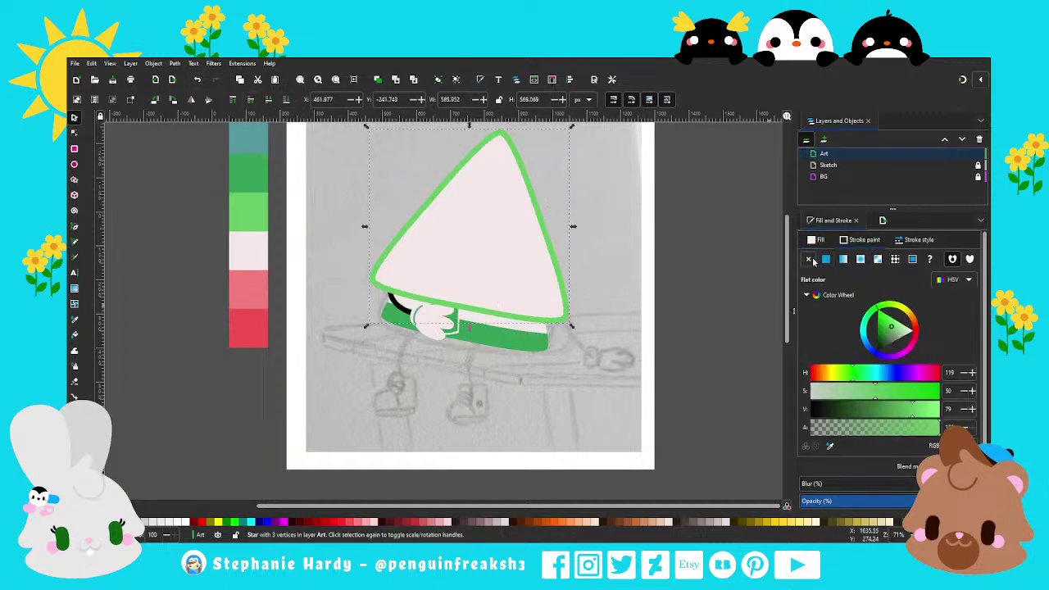
left_click(808, 259)
left_click(825, 259)
key("d")
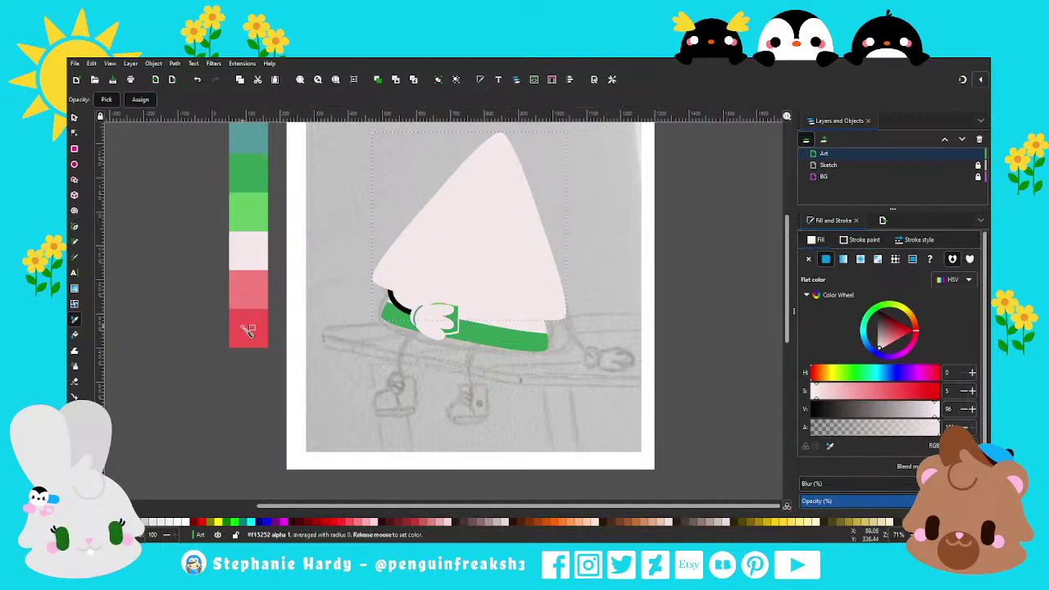
left_click(248, 330)
Nudge the red triangle down and raise the green triangle above it.
left_click_drag(520, 286, 521, 293)
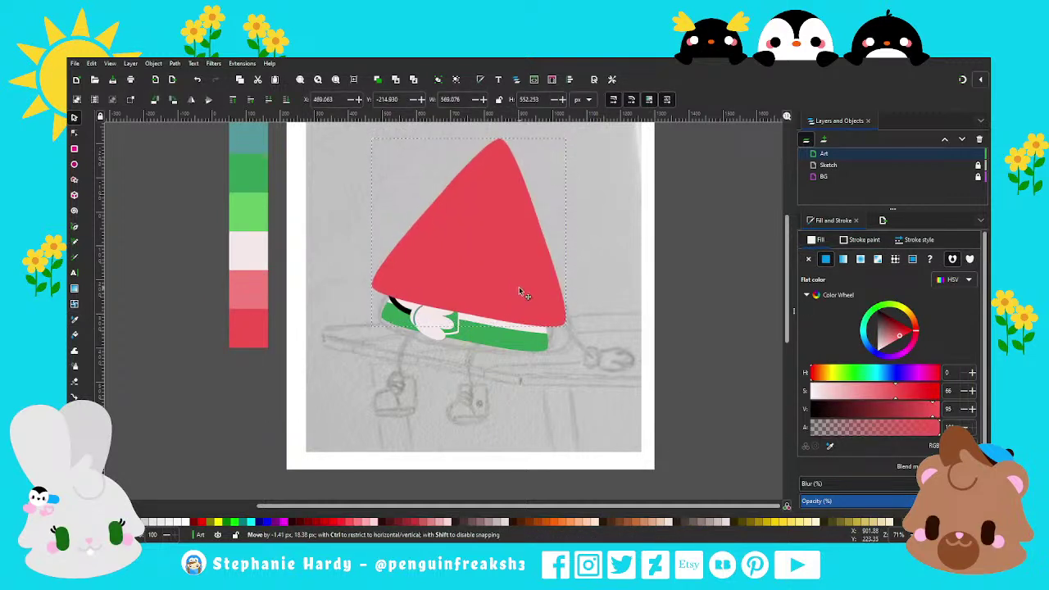
left_click(524, 294, "alt")
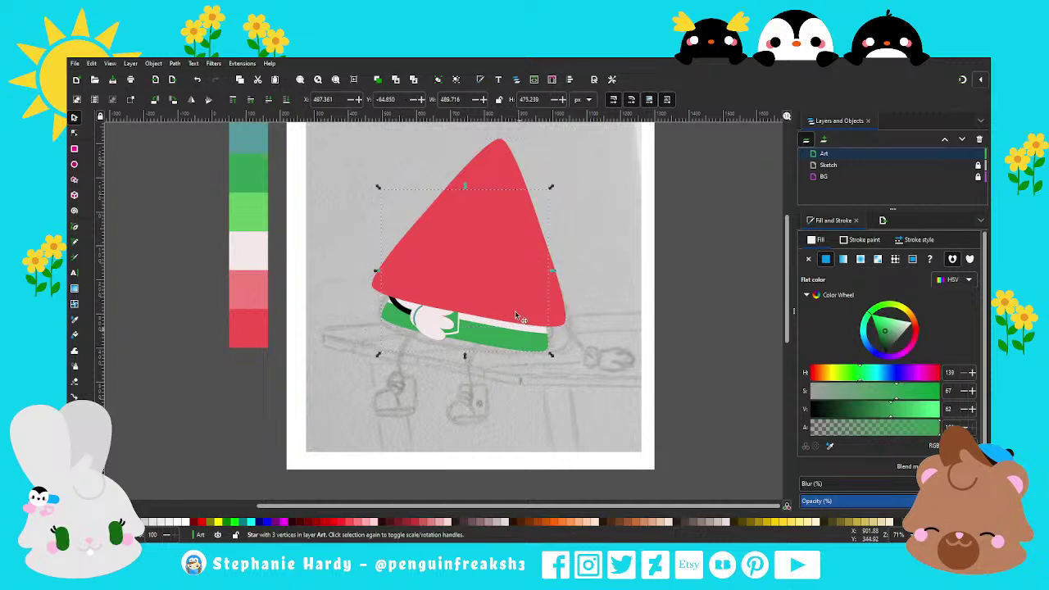
left_click(378, 79)
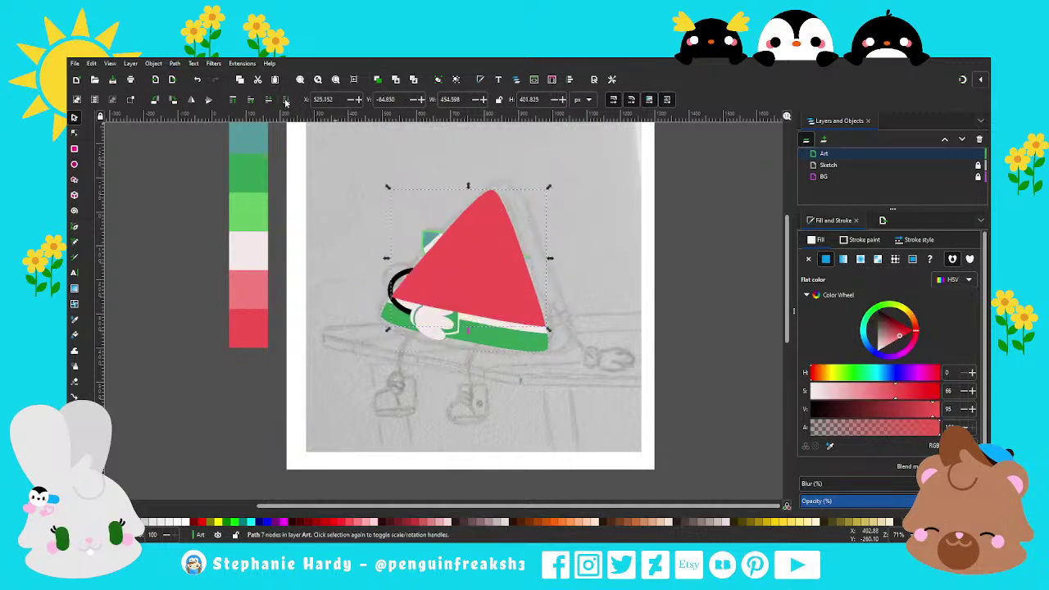
Deselect, zoom out to the whole page, and save watermelon_dude.svg with Ctrl+S.
left_click(567, 290)
key("minus")
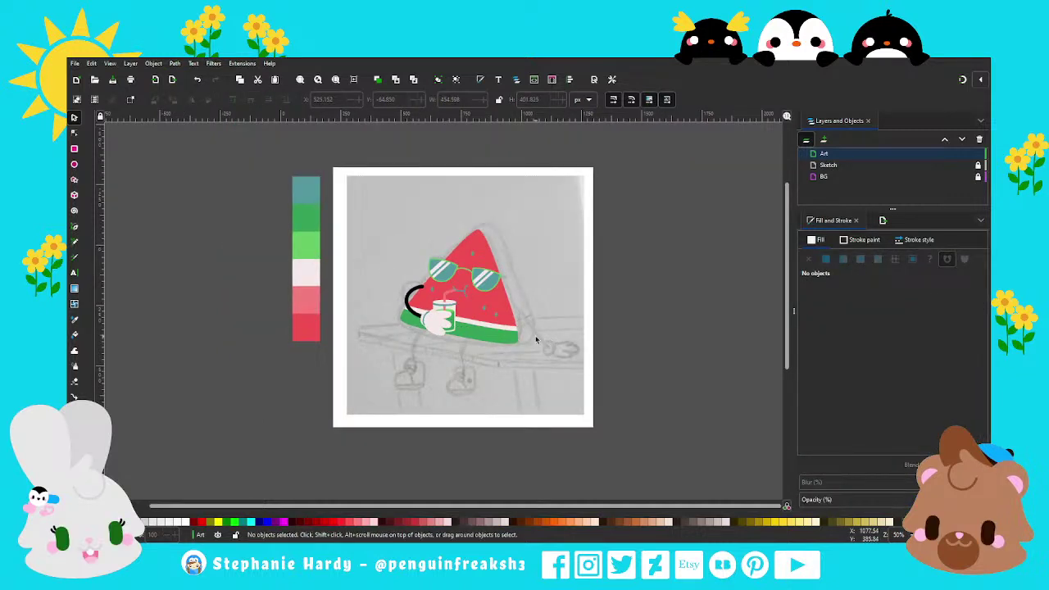
key("ctrl+s")
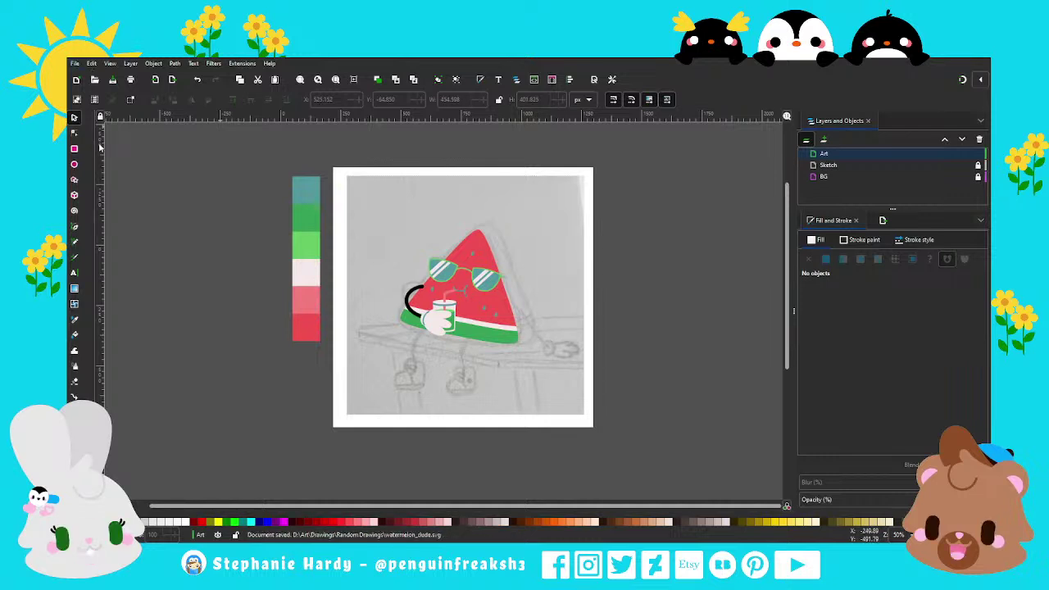
scroll(480, 319, "up", 1)
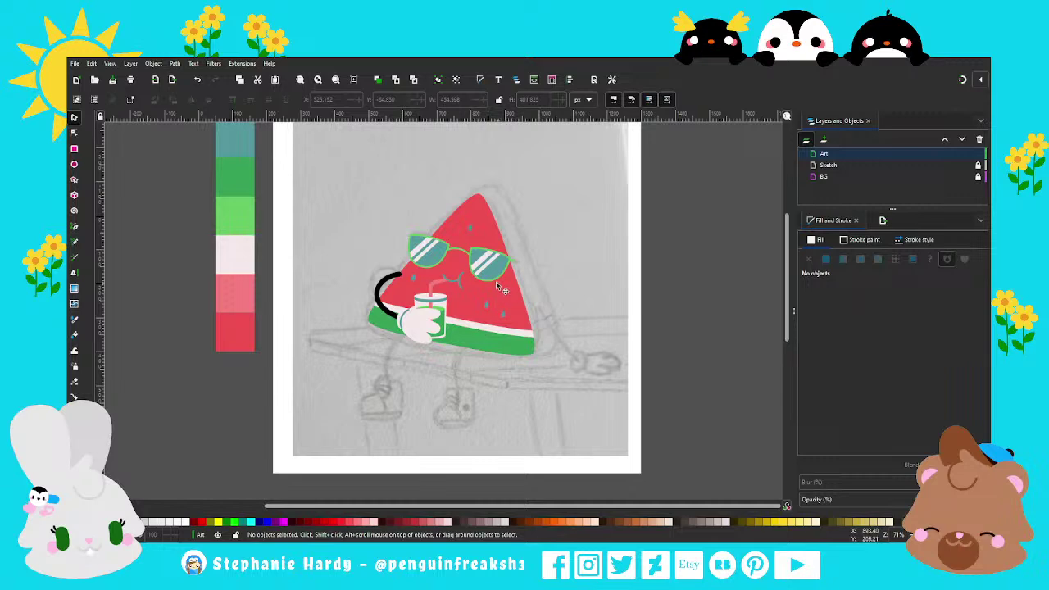
scroll(497, 286, "up", 1)
scroll(438, 224, "up", 1)
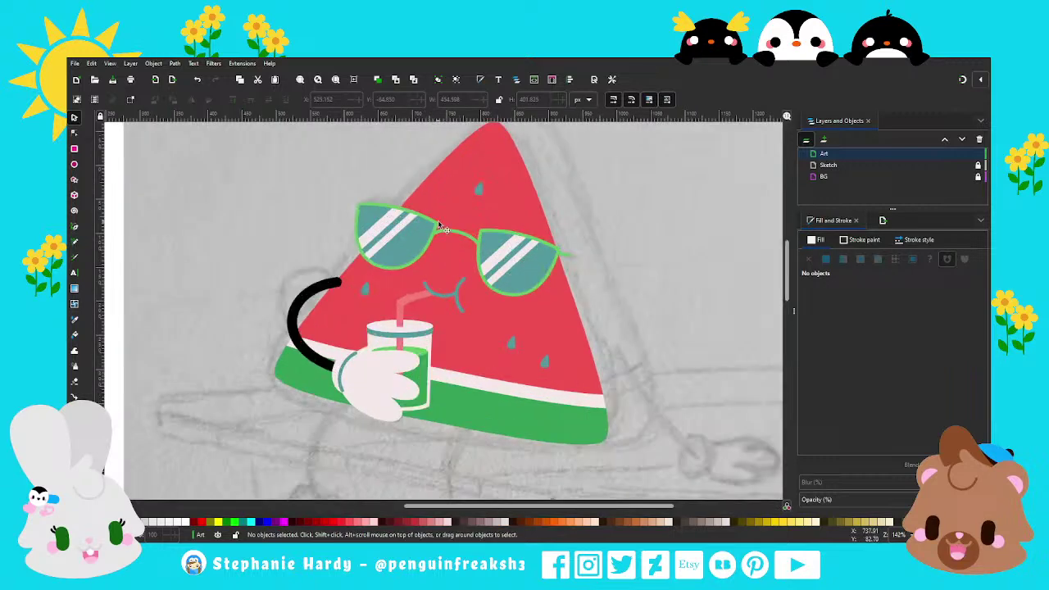
Set the sunglasses' stroke width to 10 px.
left_click(438, 224)
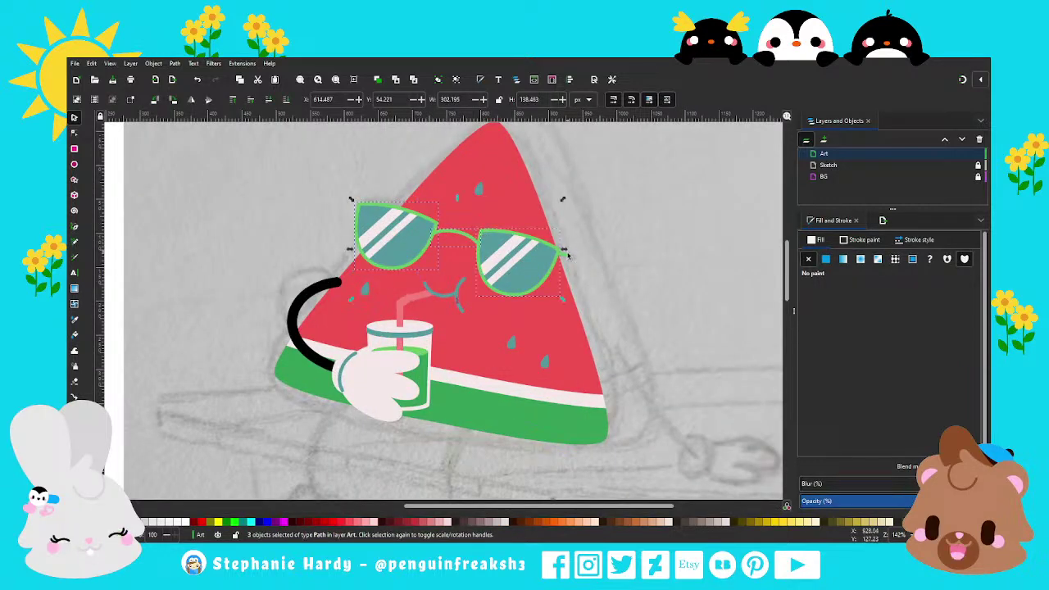
left_click(565, 255, "shift")
left_click(918, 239)
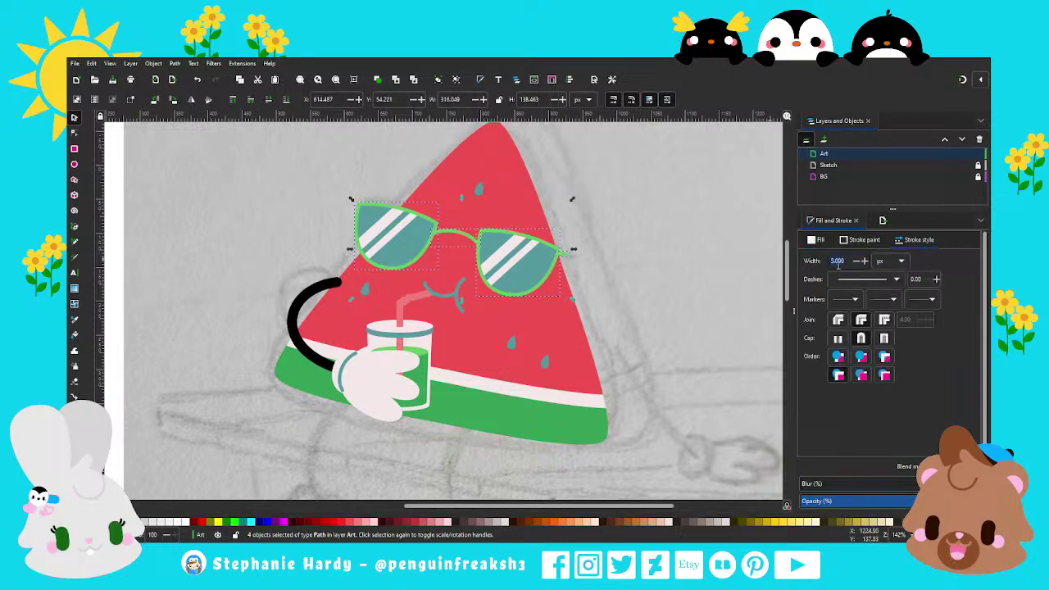
type("10")
key("Return")
left_click(666, 292)
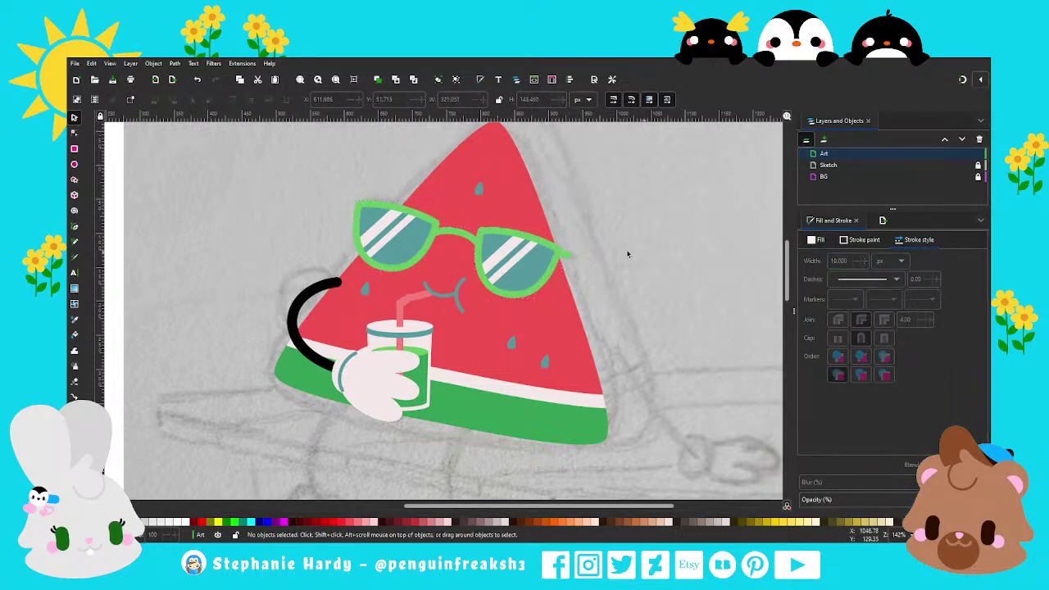
scroll(520, 248, "down", 1)
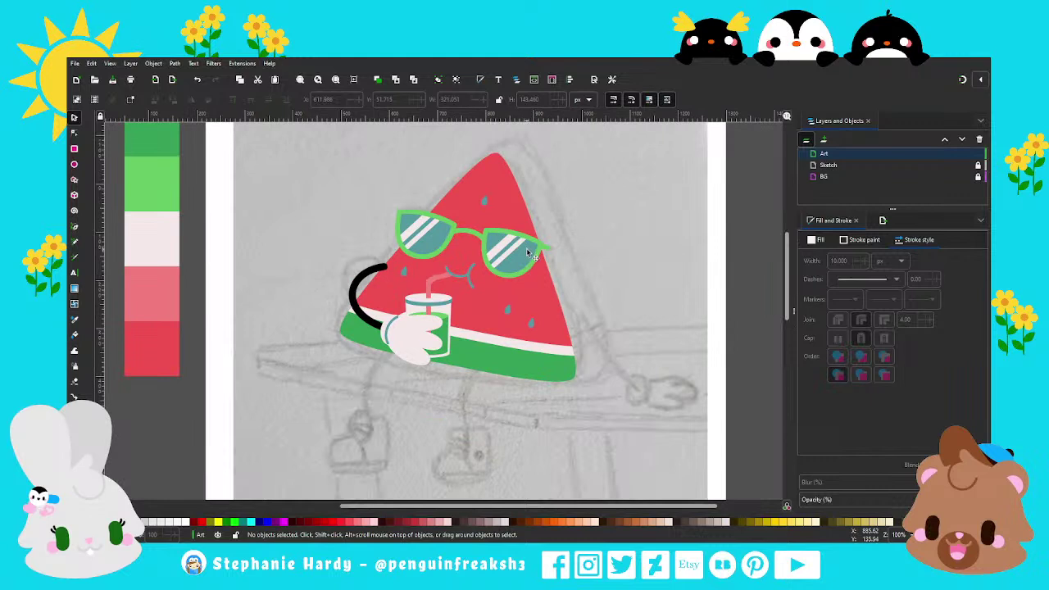
scroll(467, 279, "up", 1)
Set the smile strokes' width to 10 px as well.
left_click(465, 277)
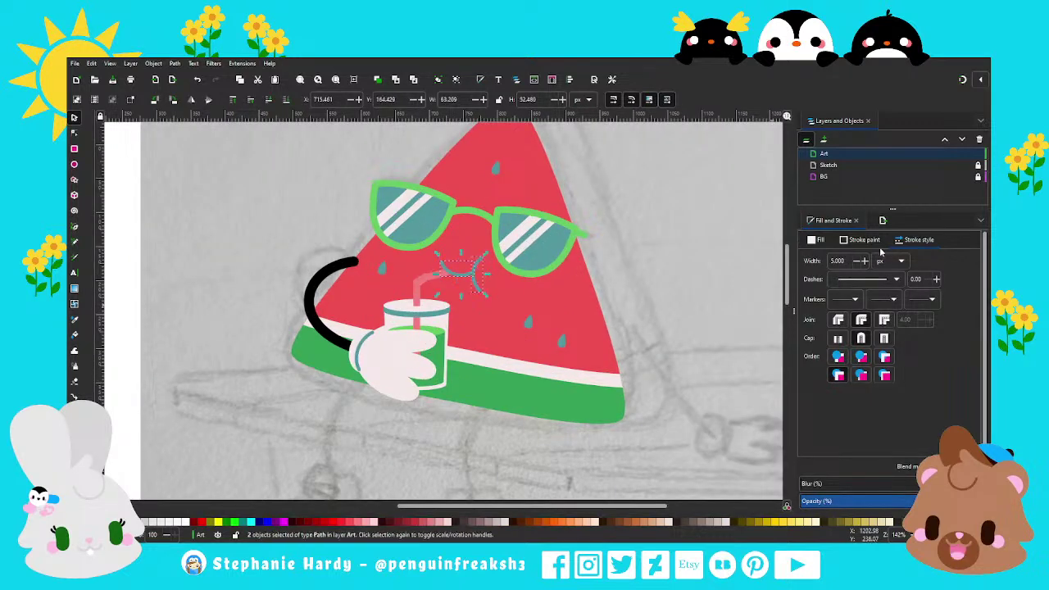
type("10")
key("Return")
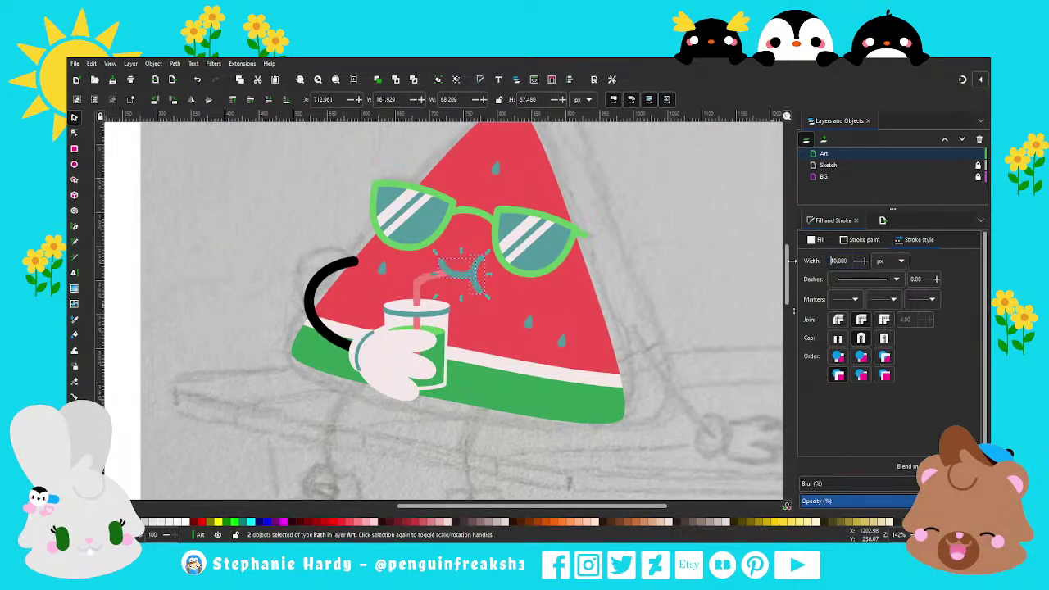
key("Escape")
scroll(377, 279, "down", 1)
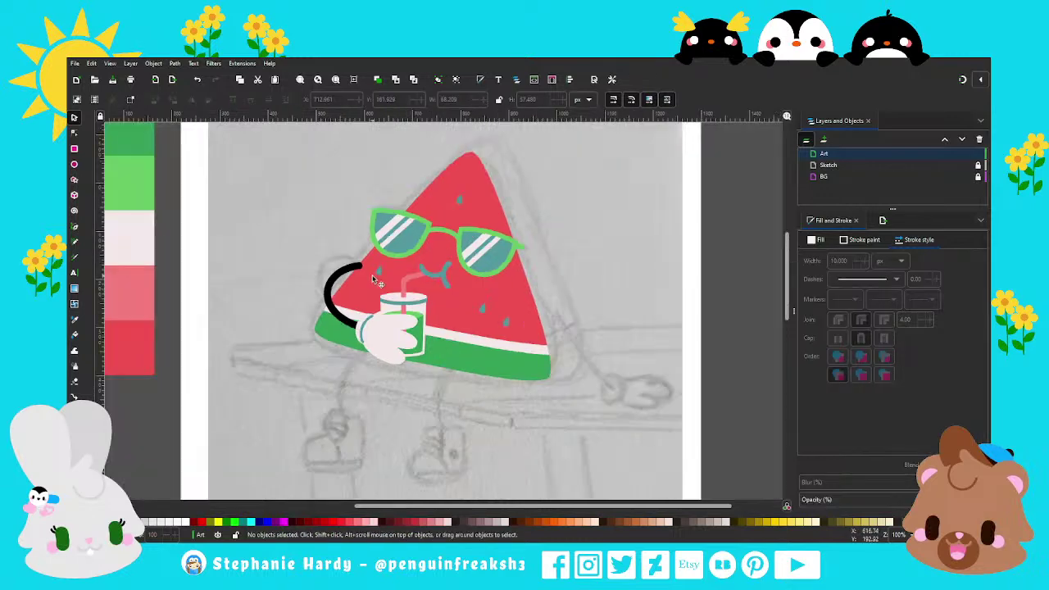
scroll(549, 342, "down", 1)
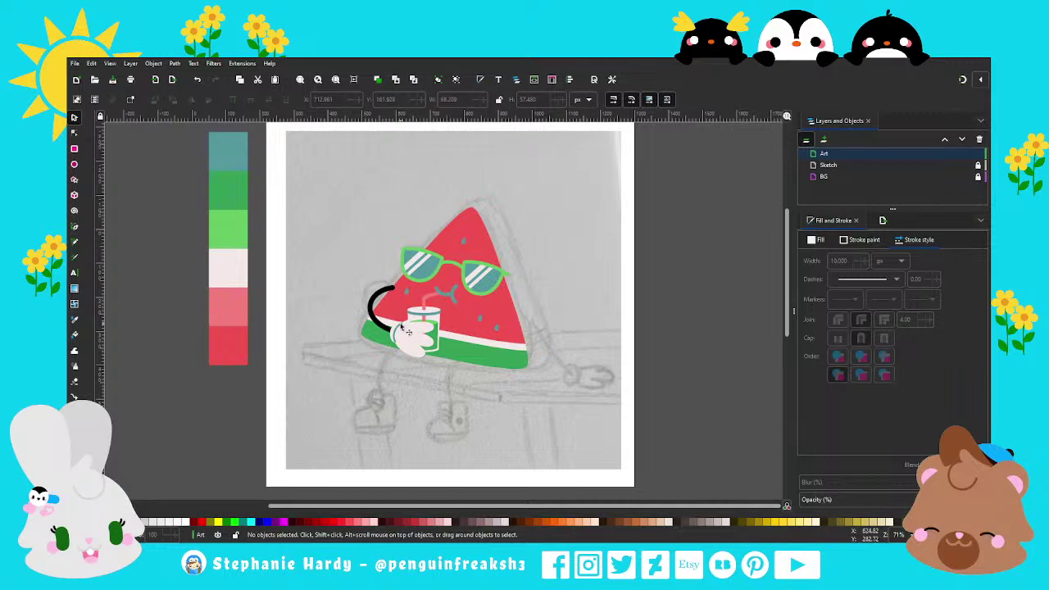
Change the black arm arc's stroke to the palette pink using the dropper.
left_click(382, 298)
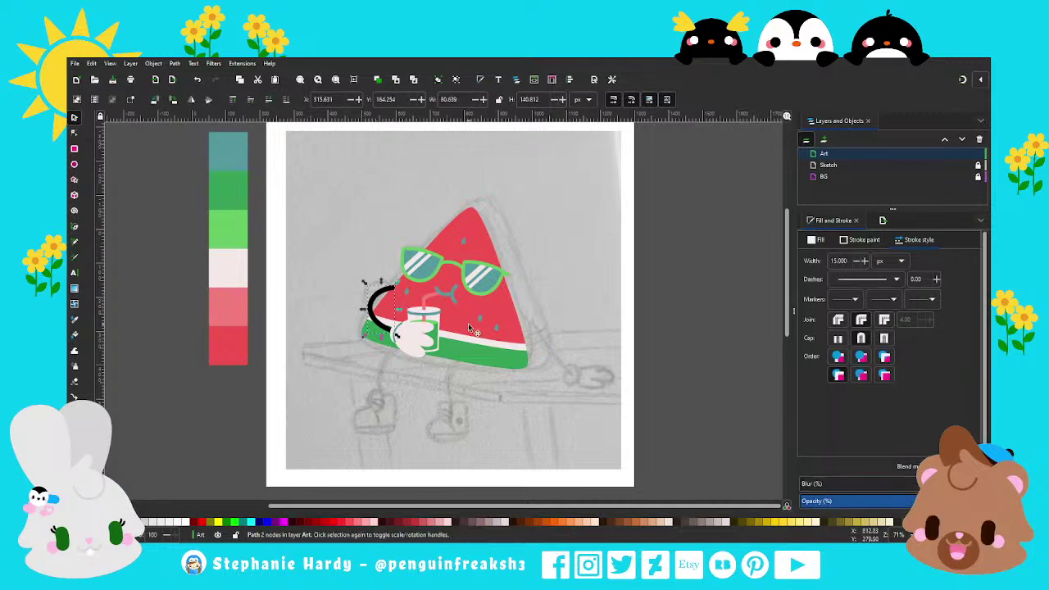
left_click(863, 239)
left_click(830, 447)
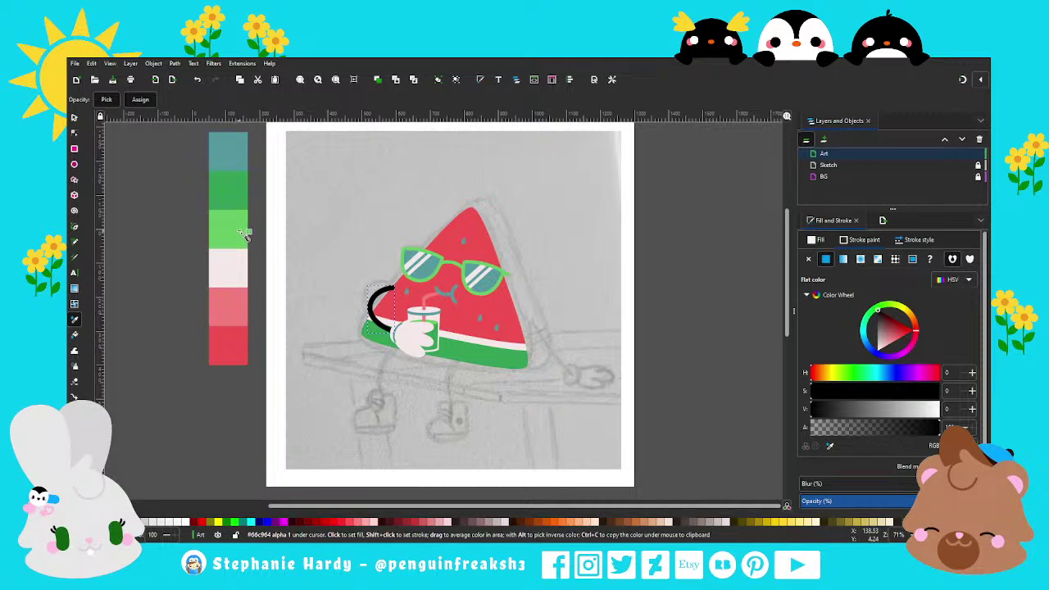
left_click(230, 315, "shift")
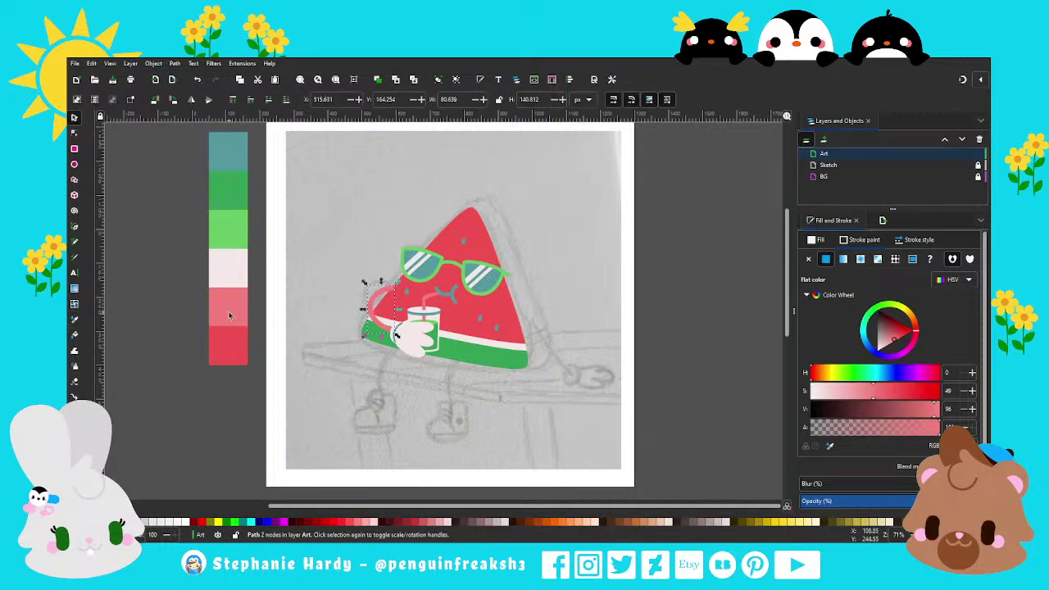
left_click(504, 405)
scroll(381, 324, "up", 3)
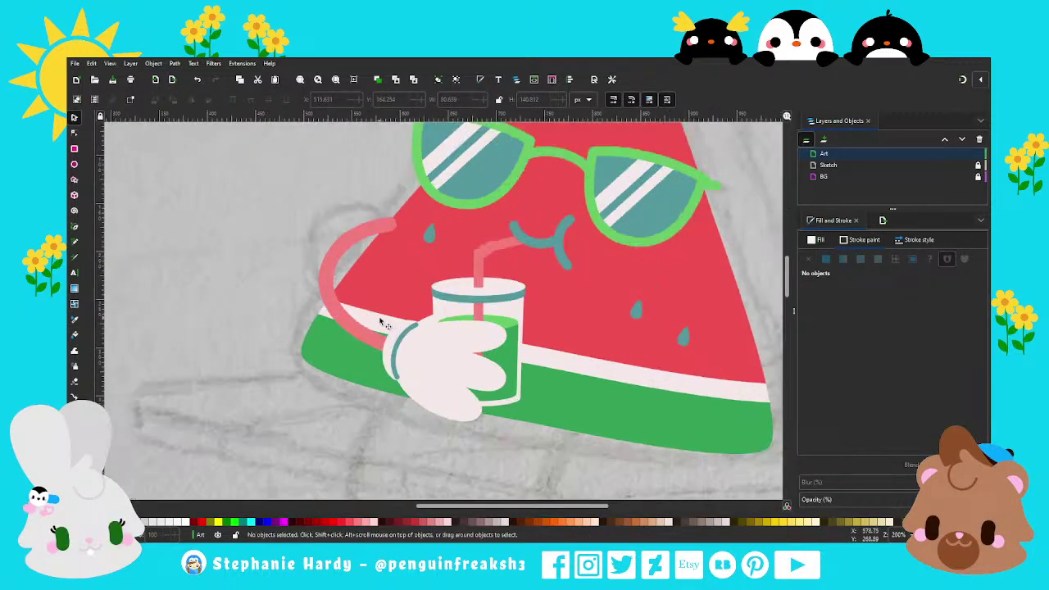
Bend the pink arm's curve further out to the left with the Node tool.
left_click(74, 133)
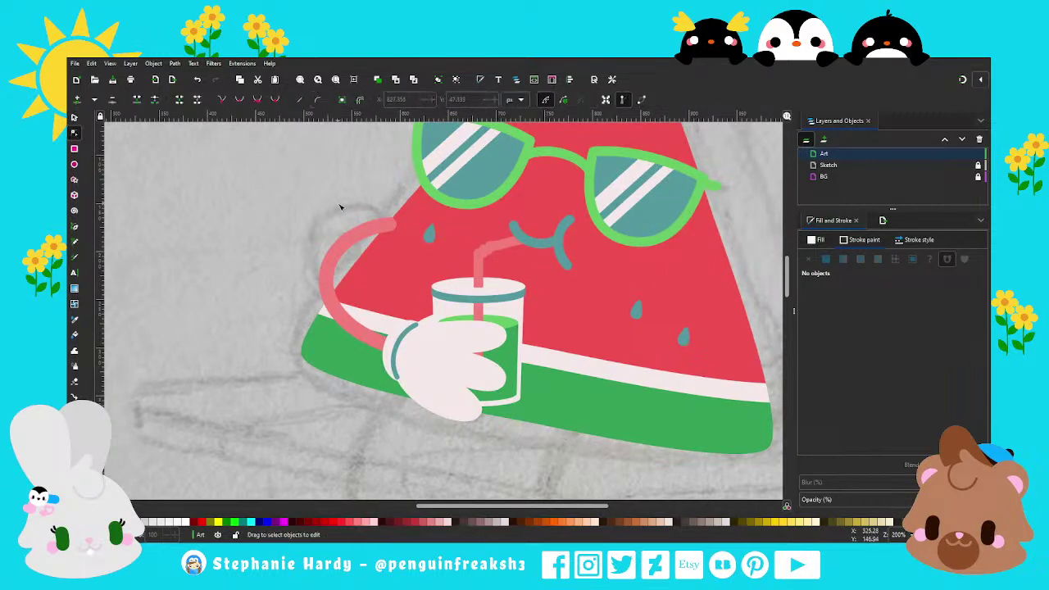
left_click(395, 228)
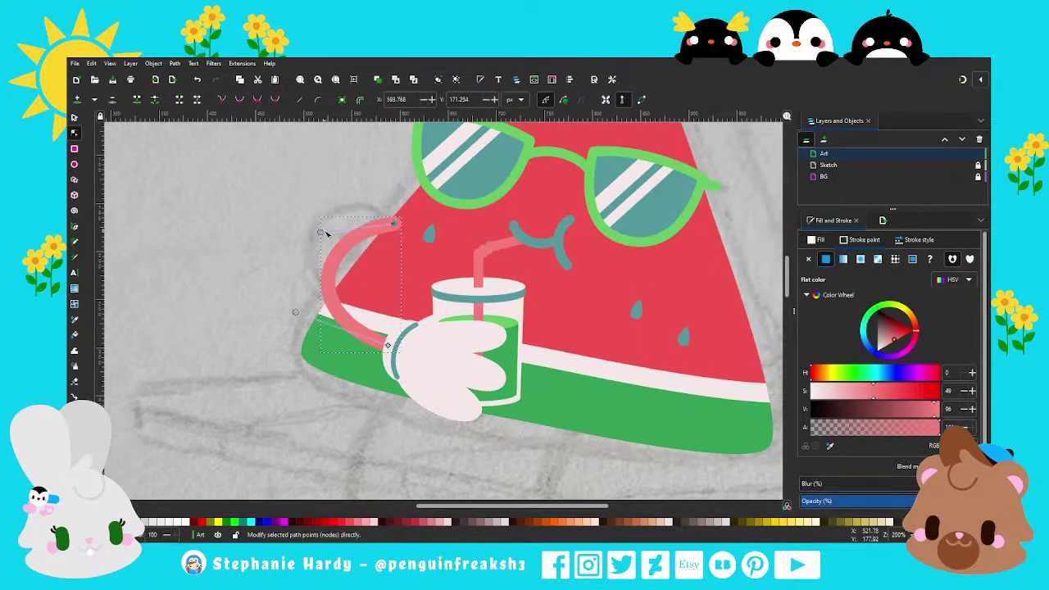
left_click_drag(320, 232, 309, 224)
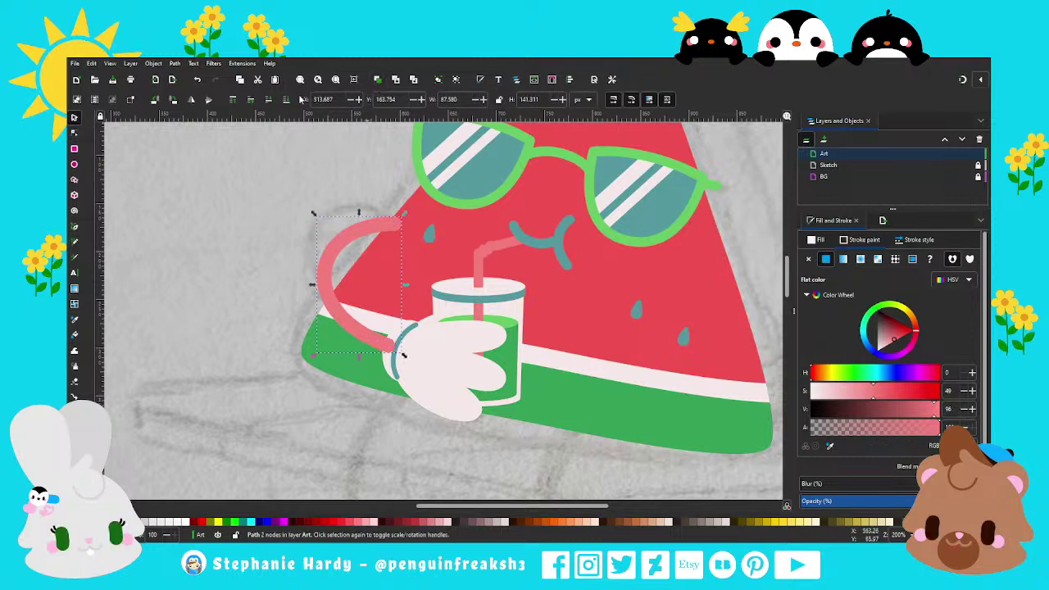
left_click(265, 245)
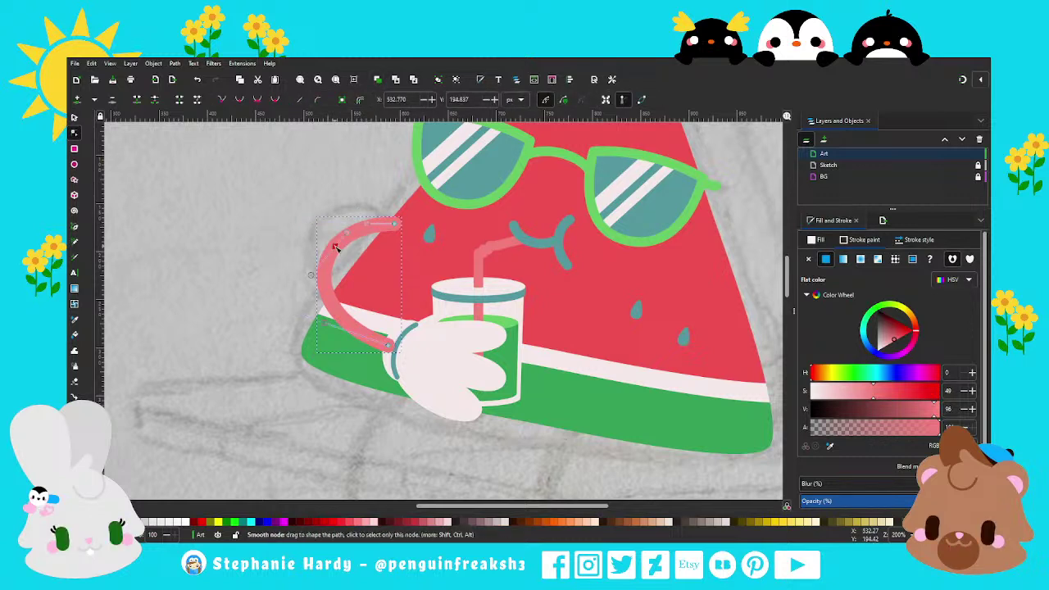
left_click(394, 222)
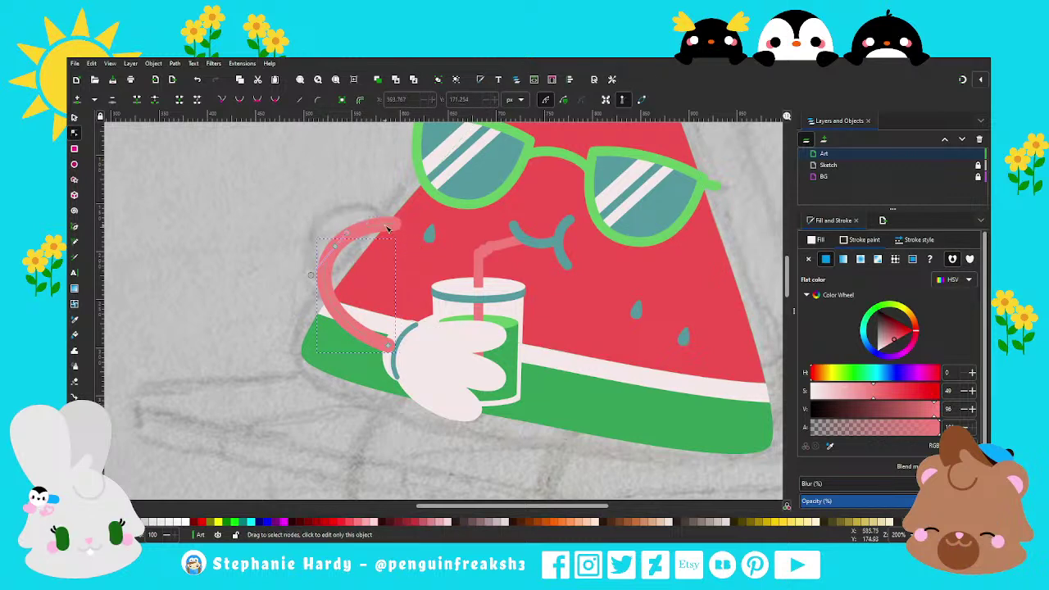
key("Escape")
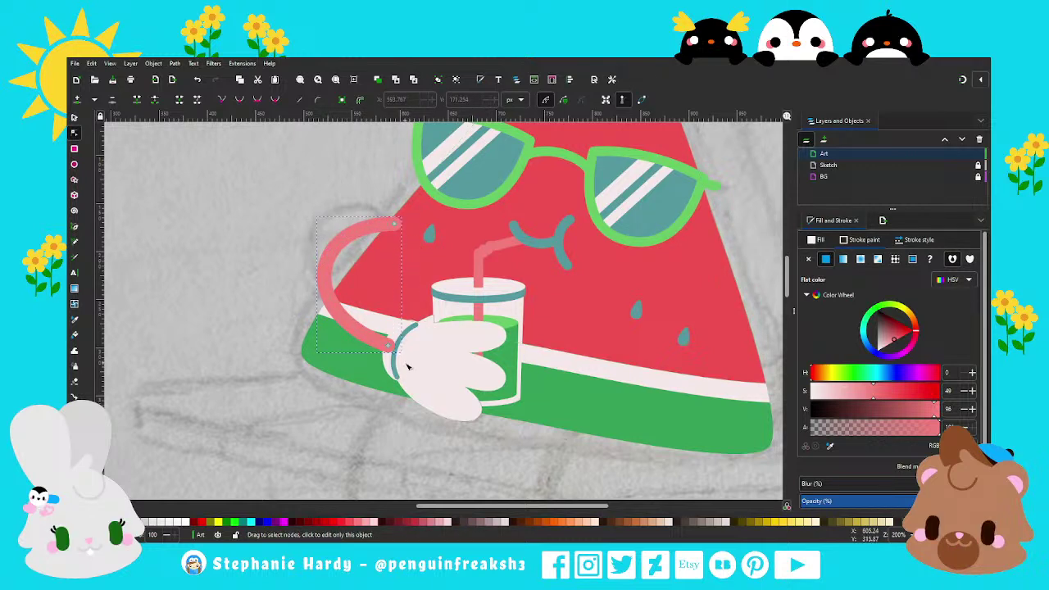
left_click(390, 344)
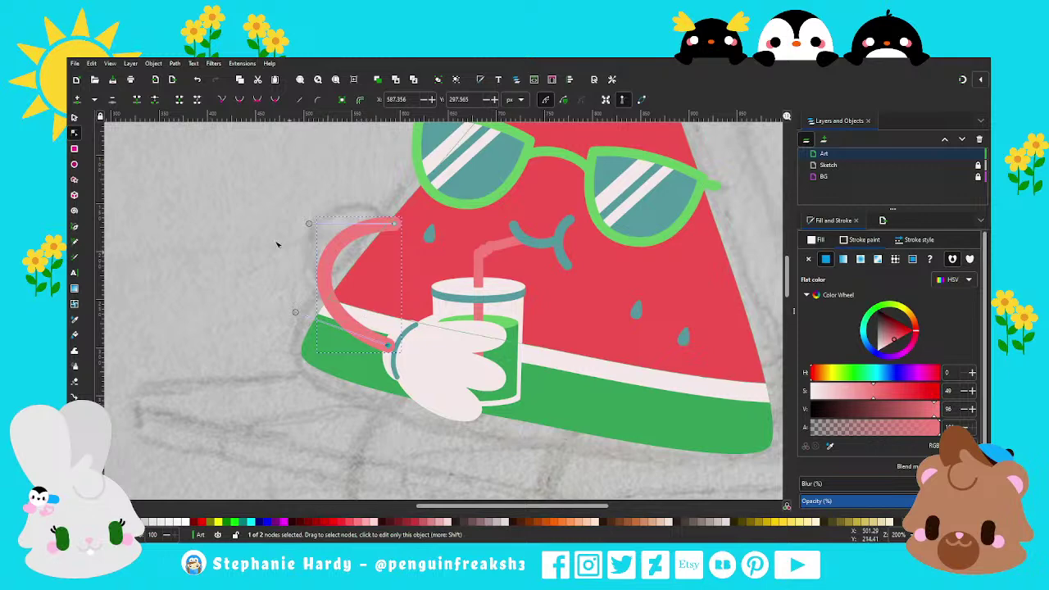
Check the pink arm's bounds with the Selector, then deselect and zoom out.
left_click(74, 117)
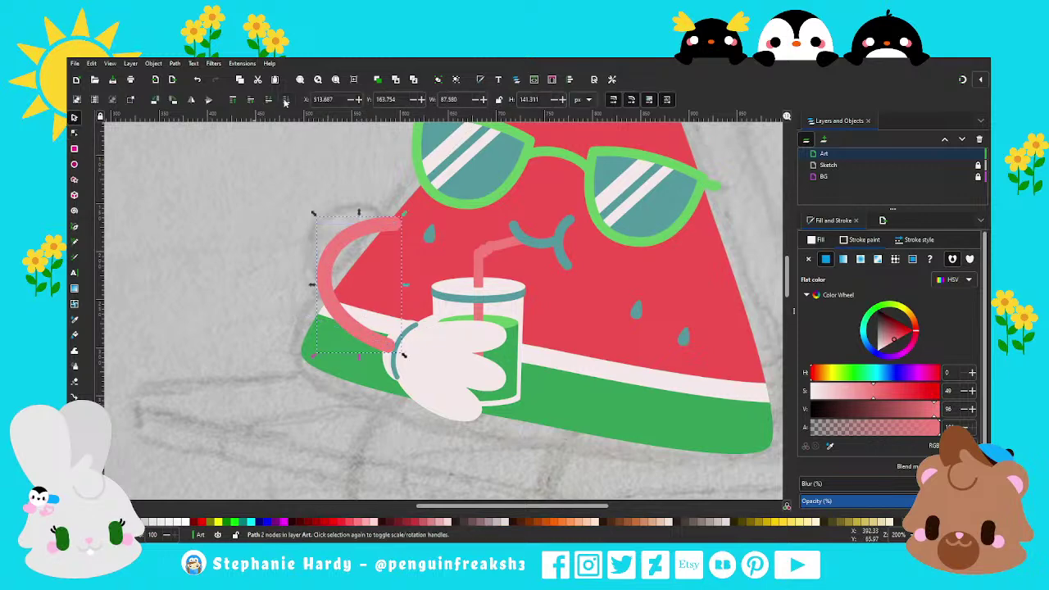
left_click(276, 265)
left_click(388, 349)
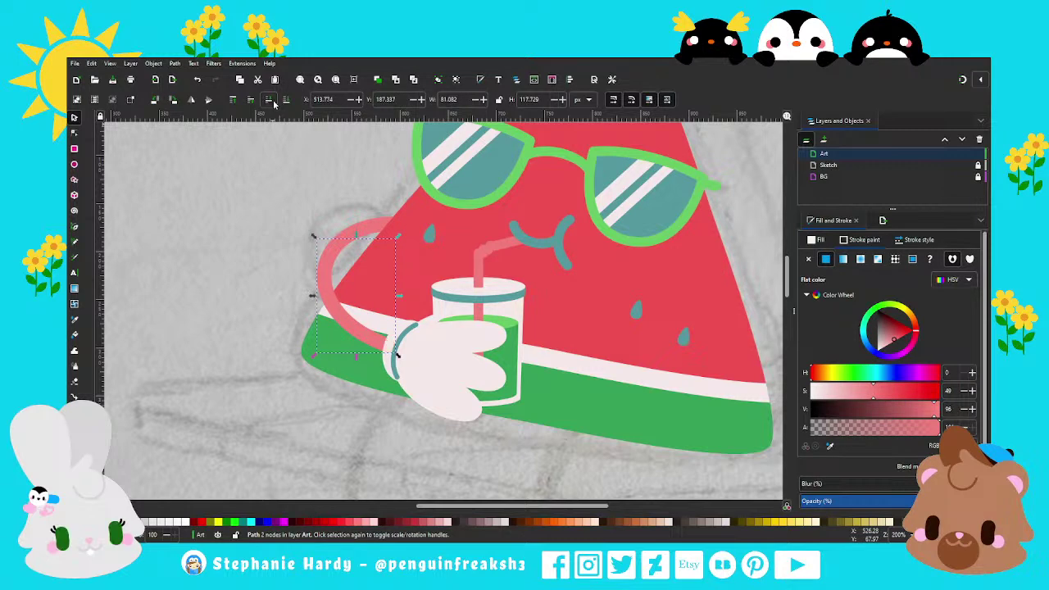
left_click(269, 292)
scroll(269, 292, "down", 1, "ctrl")
scroll(270, 292, "down", 1, "ctrl")
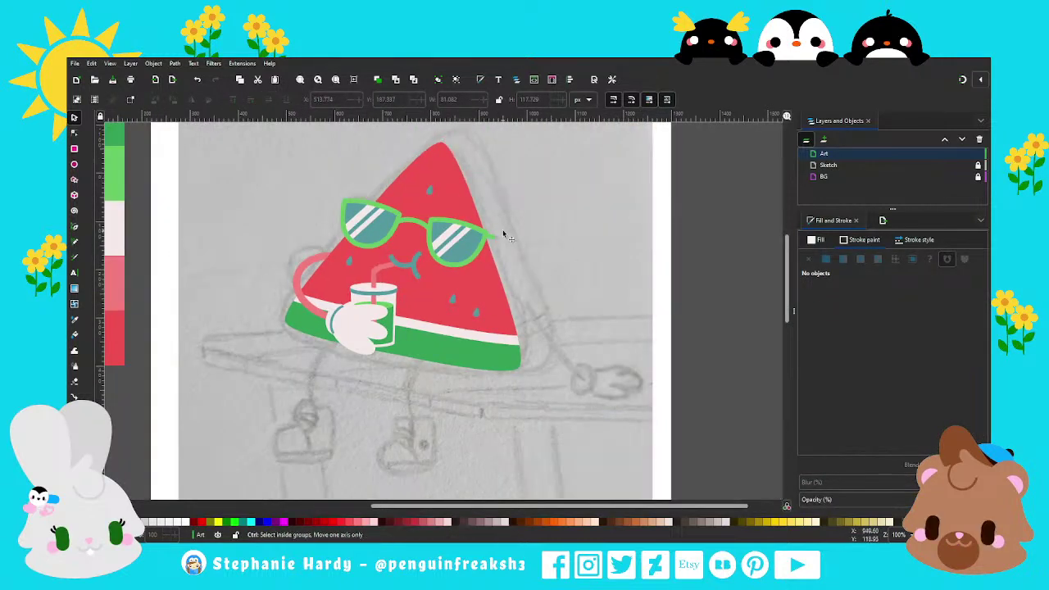
scroll(568, 260, "down", 2, "ctrl")
scroll(543, 254, "up", 1, "ctrl")
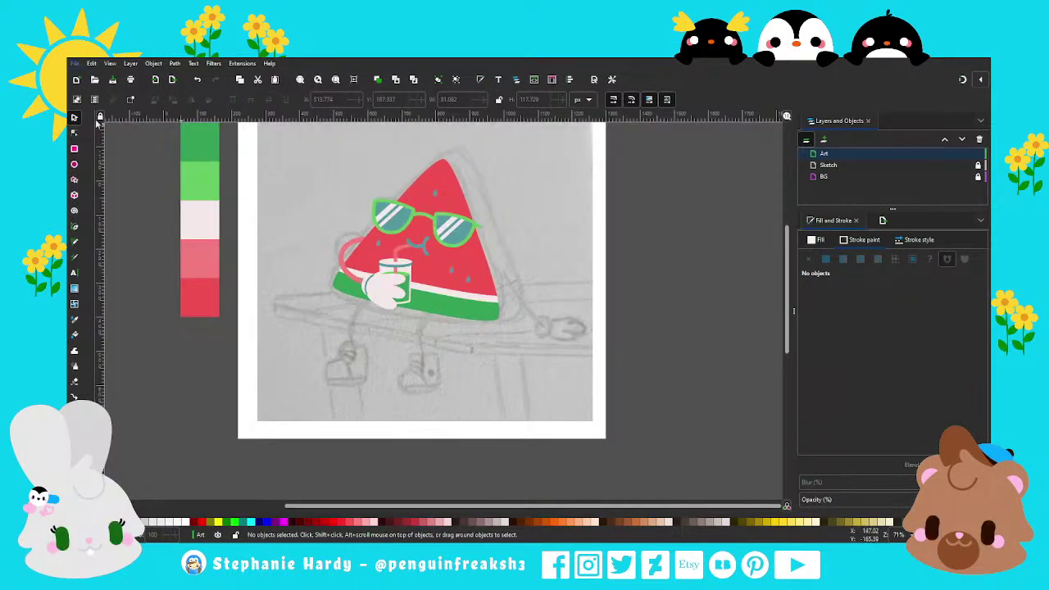
Save watermelon_dude.svg, then inspect the slice body and rind pieces.
key("ctrl+s")
scroll(535, 269, "up", 1)
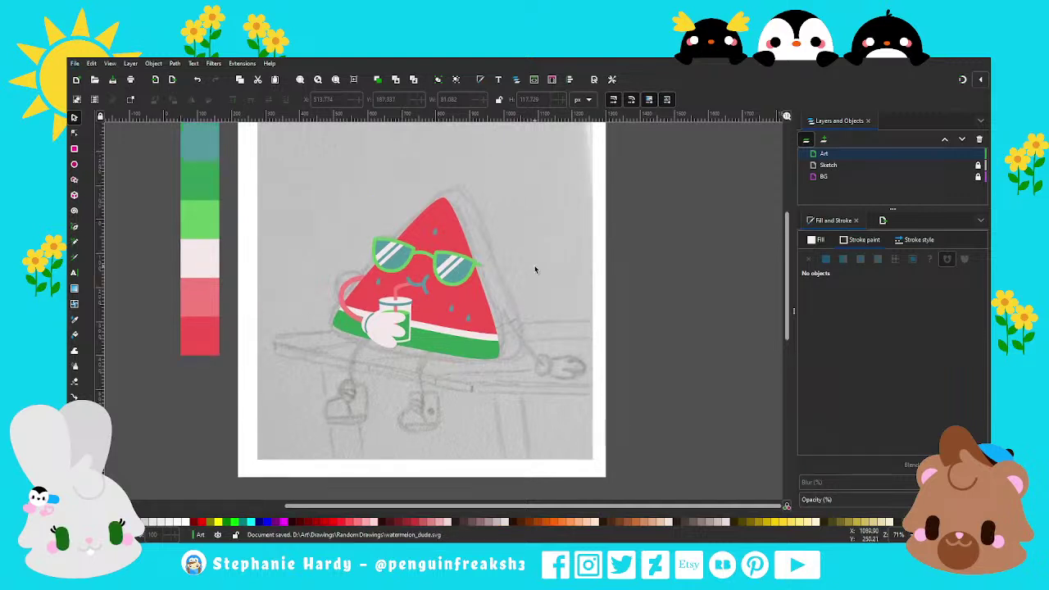
scroll(535, 269, "down", 1)
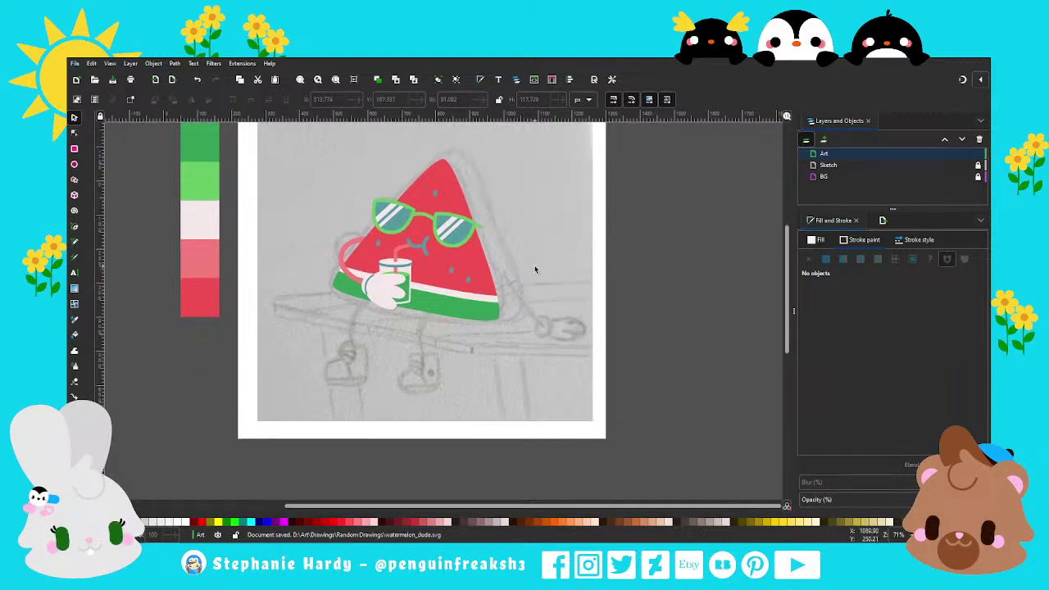
left_click(492, 283)
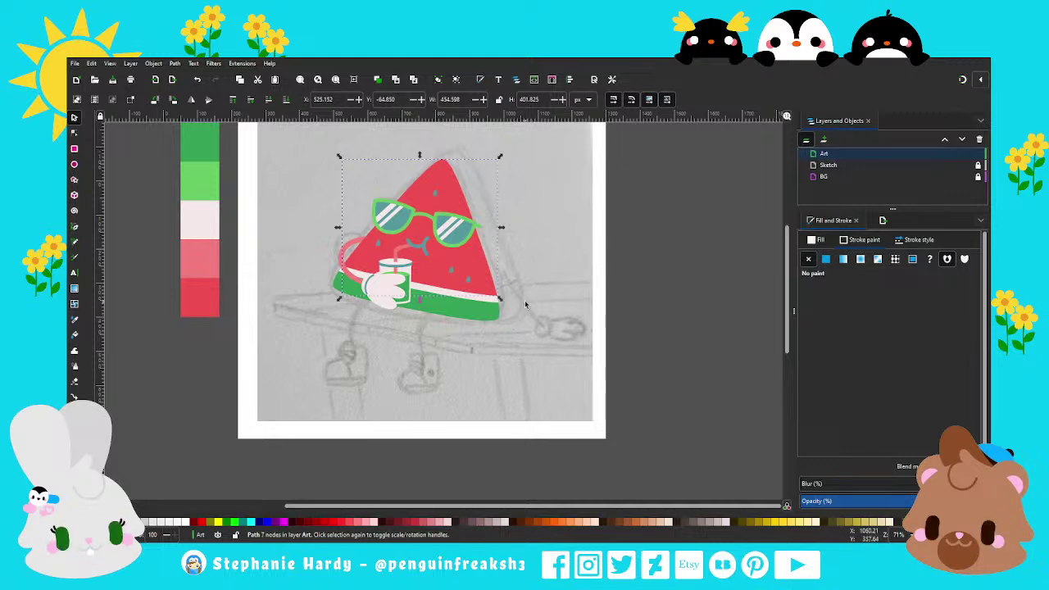
scroll(548, 273, "up", 1)
scroll(545, 306, "up", 1, "ctrl")
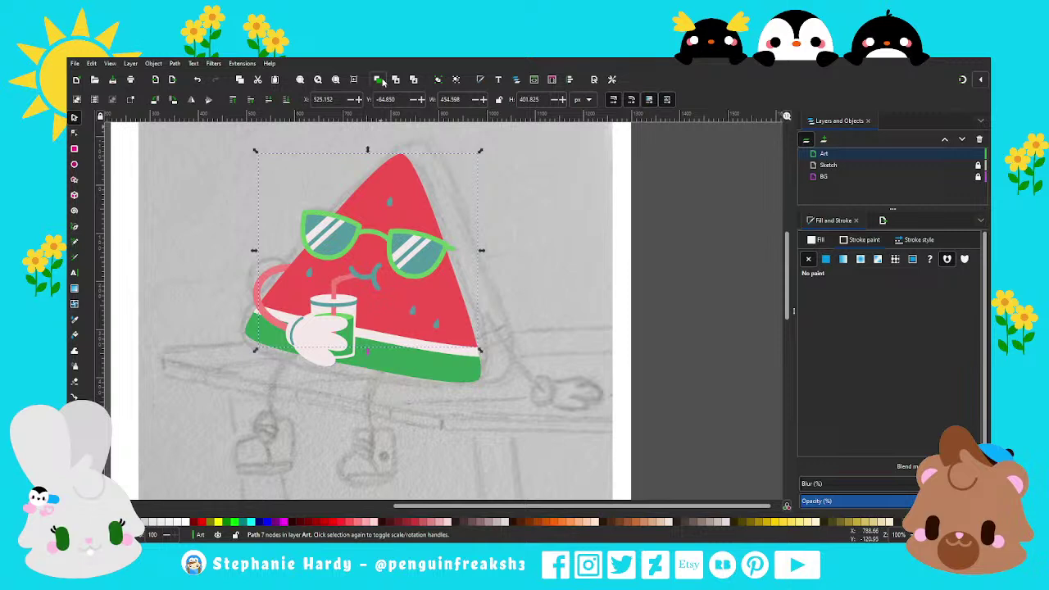
left_click(452, 366)
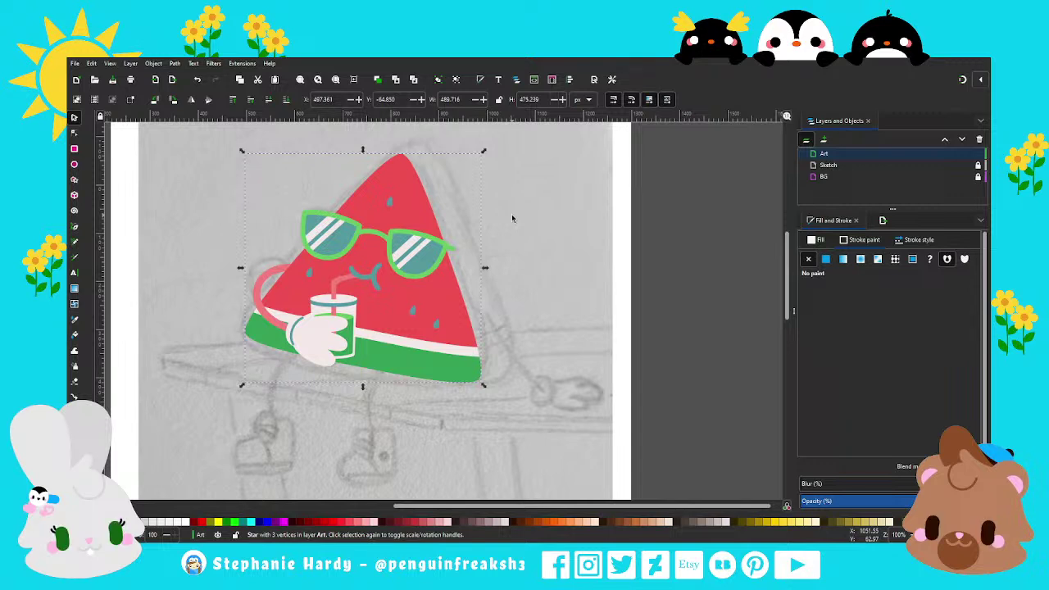
key("Escape")
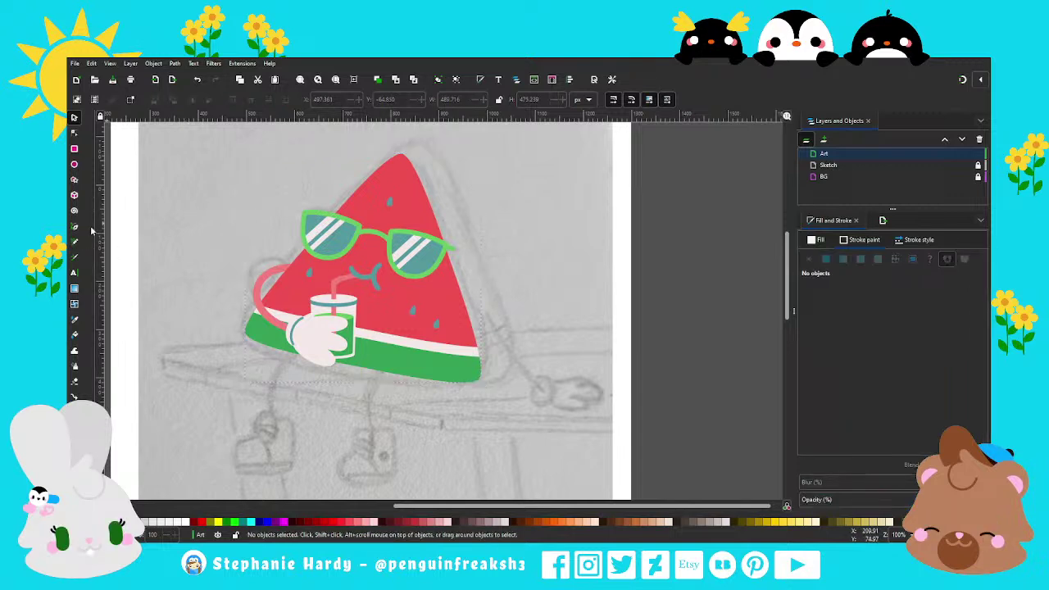
Pen-draw a closed shape along the slice's right edge and lower it behind the watermelon.
key("b")
left_click(401, 153)
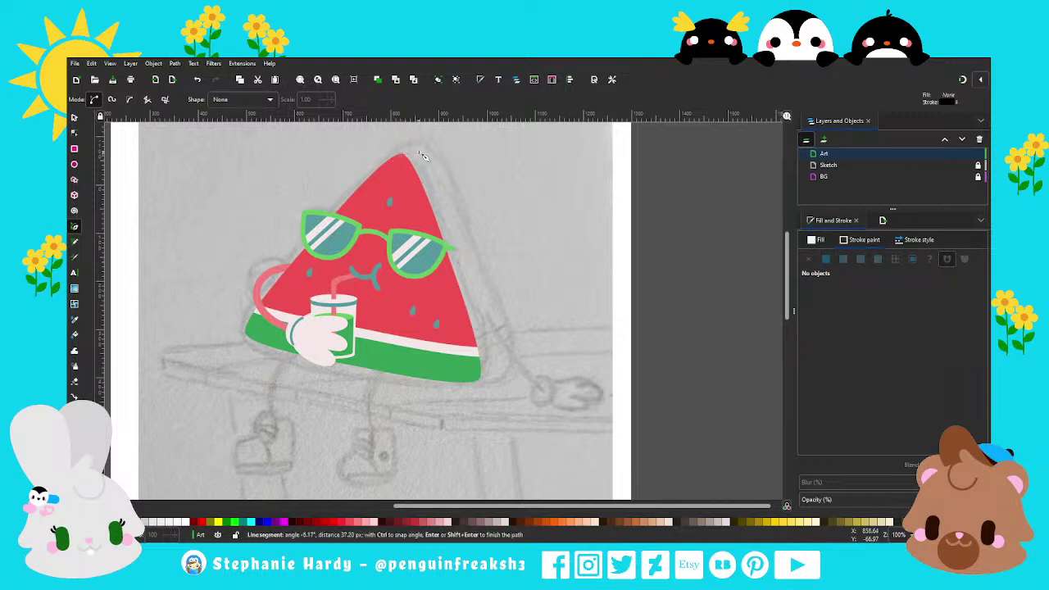
left_click(518, 377)
left_click(479, 386)
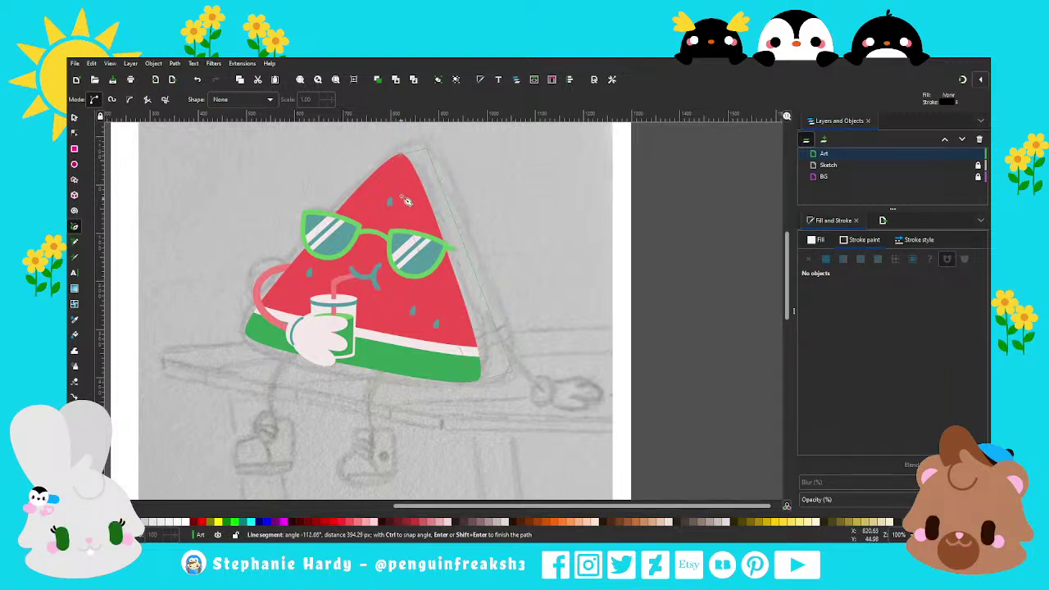
left_click(402, 152)
key("n")
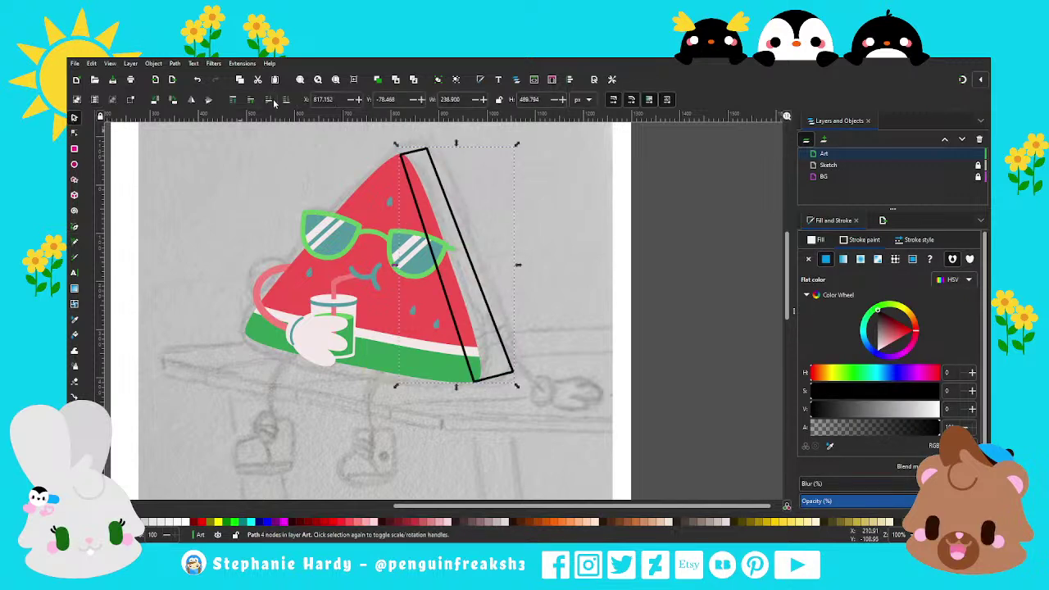
Curve the new shape's right edge outward and pull its bottom-right node up.
key("End")
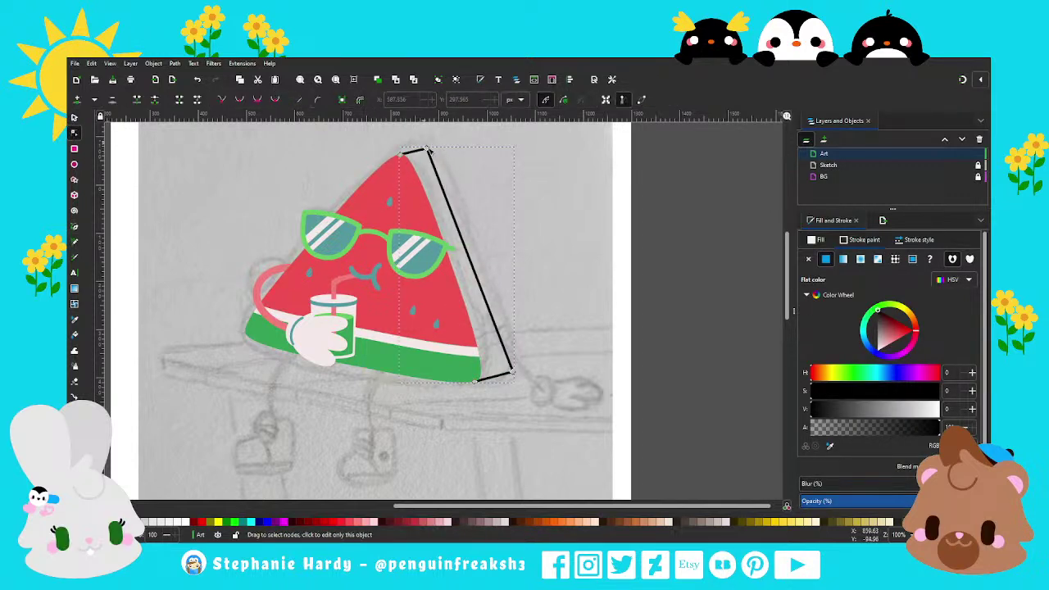
left_click(426, 149)
mouse_move(427, 150)
left_mouse_down()
mouse_move(444, 160)
mouse_move(424, 153)
left_mouse_up()
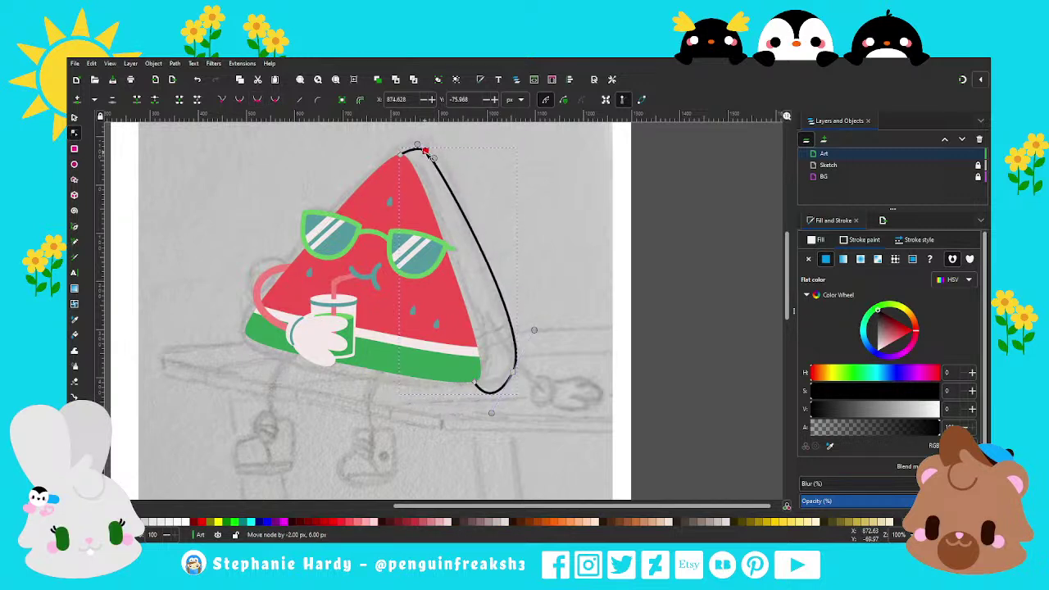
left_click_drag(514, 371, 509, 343)
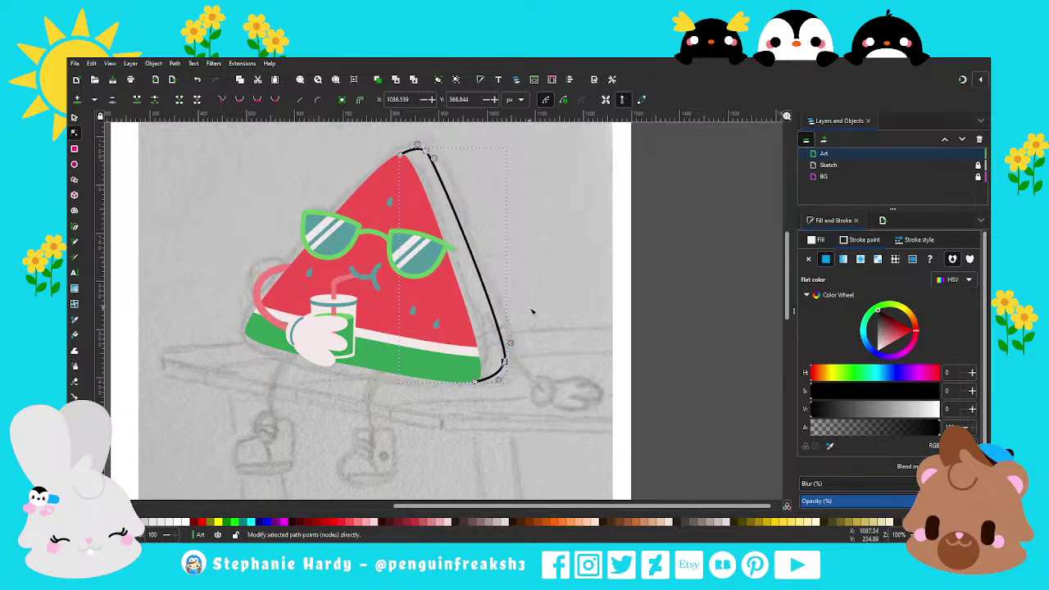
left_click(73, 117)
key("Escape")
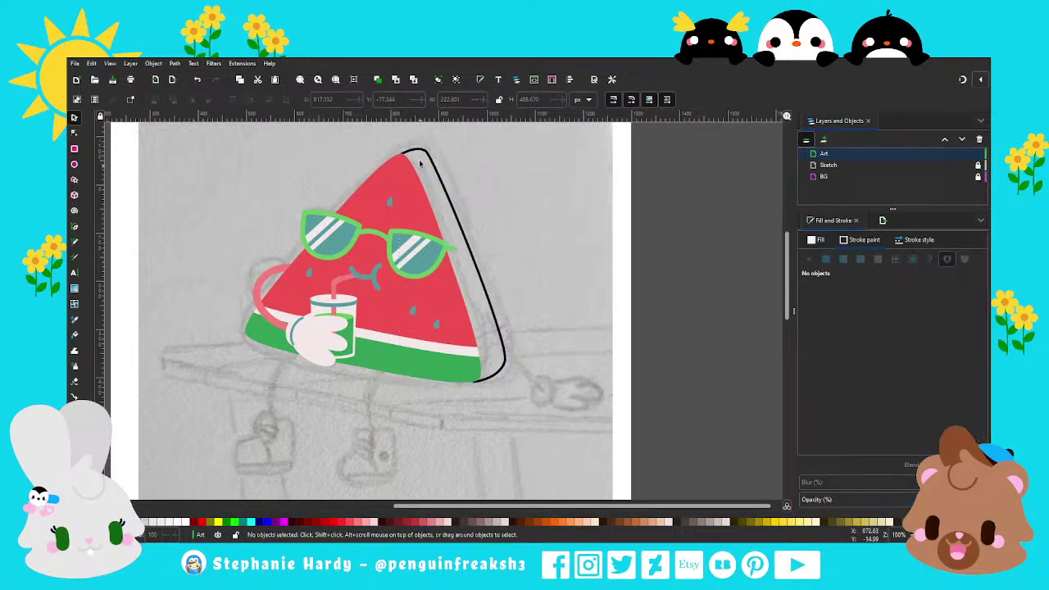
Reselect the edge shape's nodes and check its bottom-left end node.
left_click(73, 132)
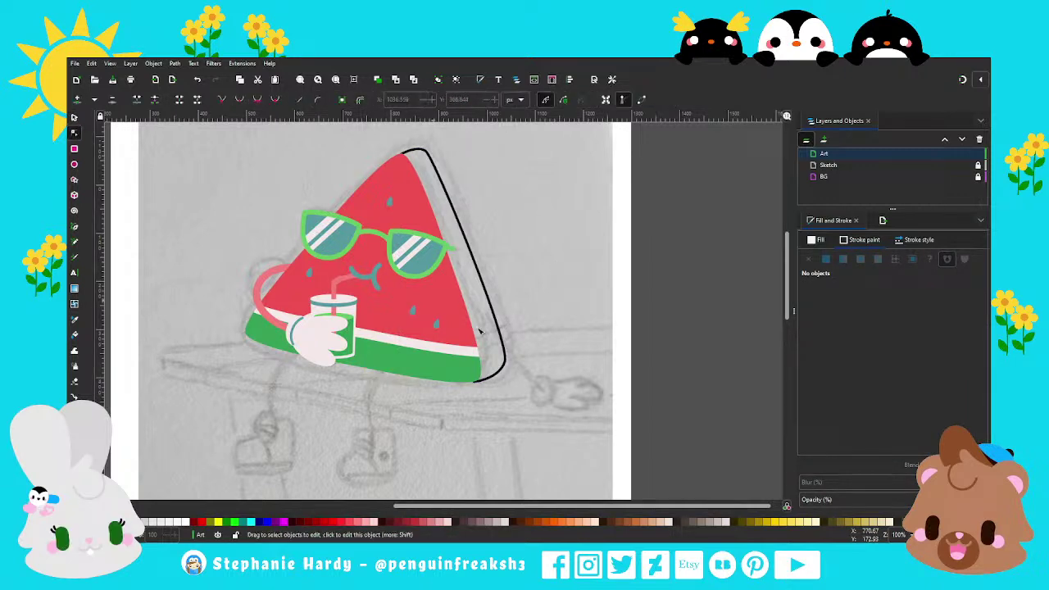
left_click(503, 371)
scroll(483, 380, "up", 2)
scroll(484, 379, "up", 1)
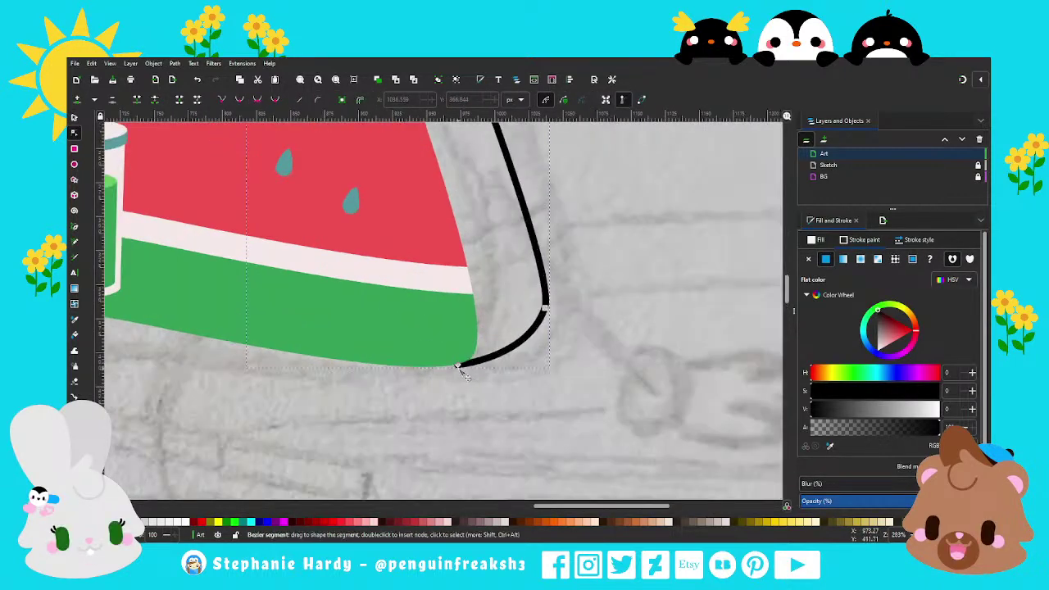
left_click(457, 360)
scroll(486, 387, "down", 2)
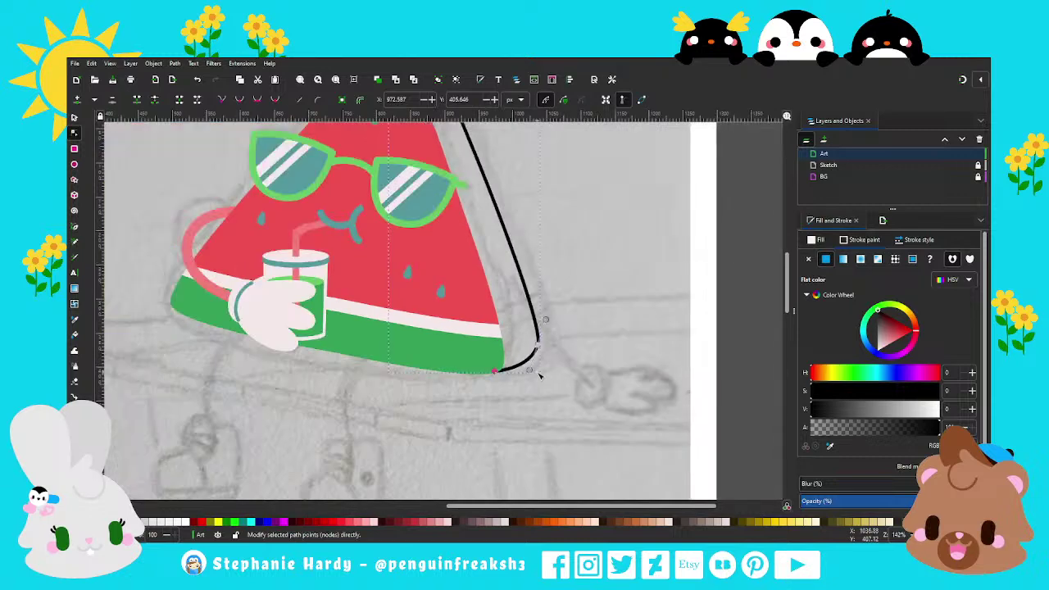
scroll(370, 320, "down", 1)
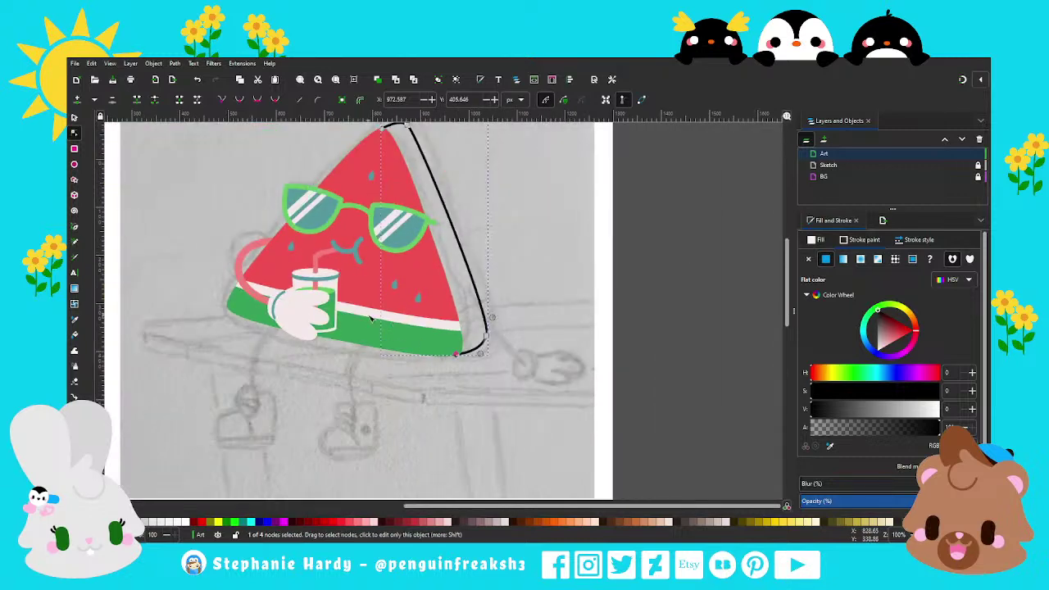
Draw the second arm line from the slice's right side toward the table, 15 px wide.
left_click(74, 227)
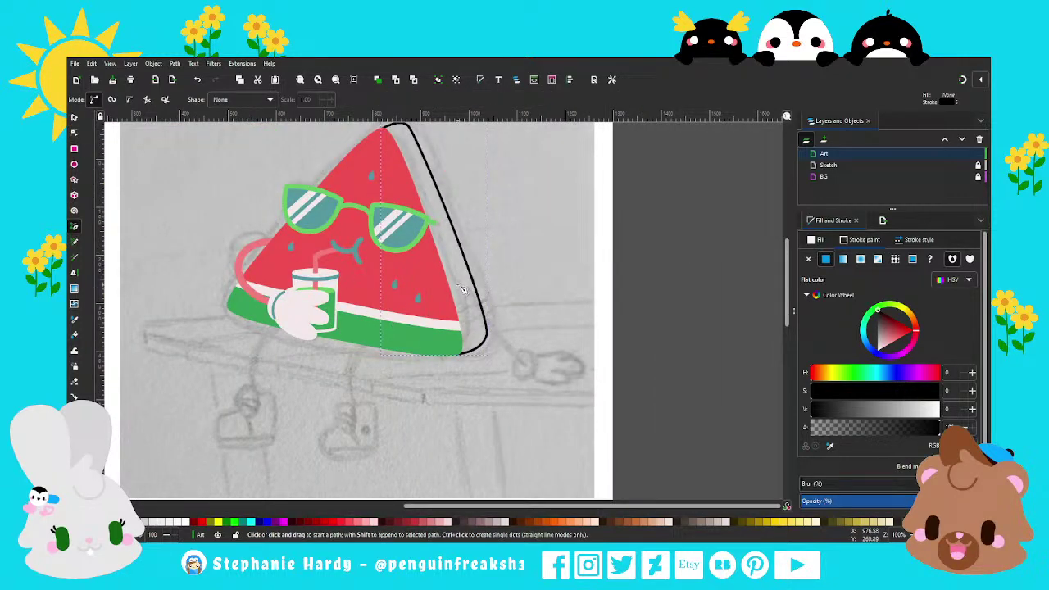
left_click(456, 285)
double_click(521, 361)
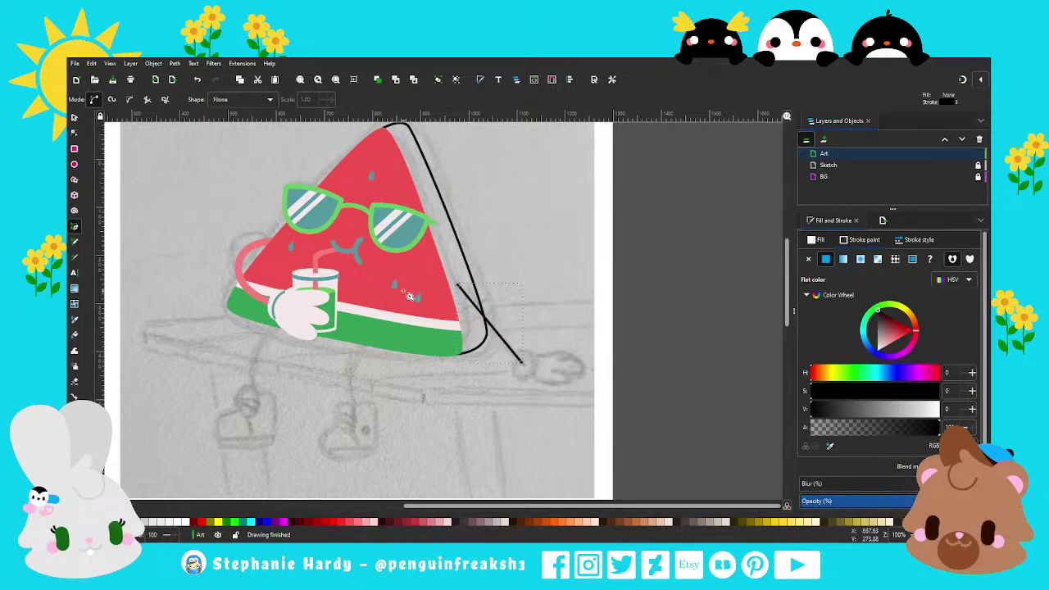
left_click(919, 239)
type("15")
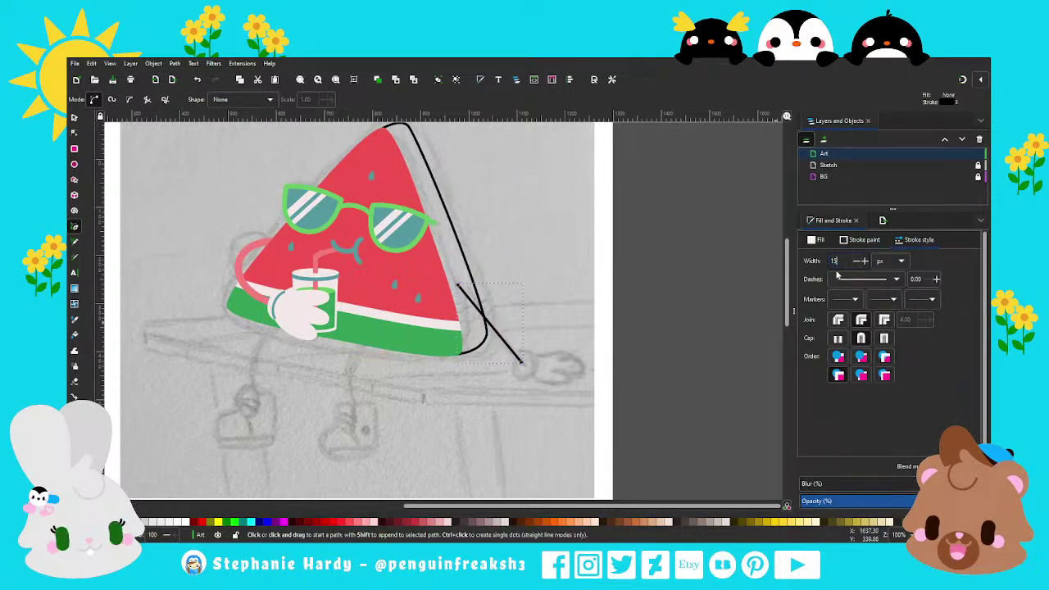
key("Return")
Make the new arm pink like the other arm and bend it into a curve.
left_click(863, 240)
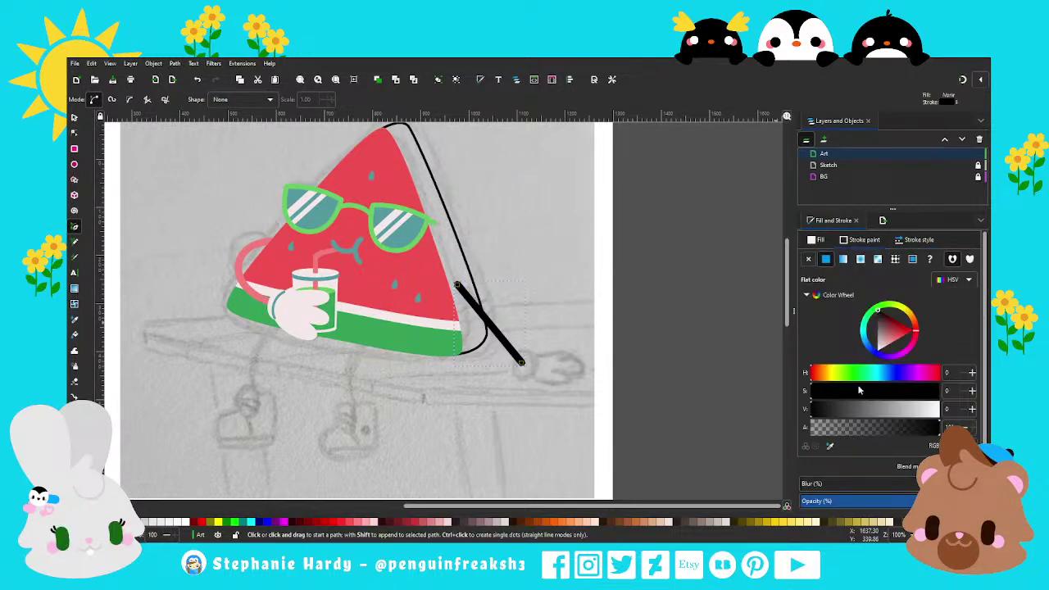
left_click(830, 446)
left_click(245, 277)
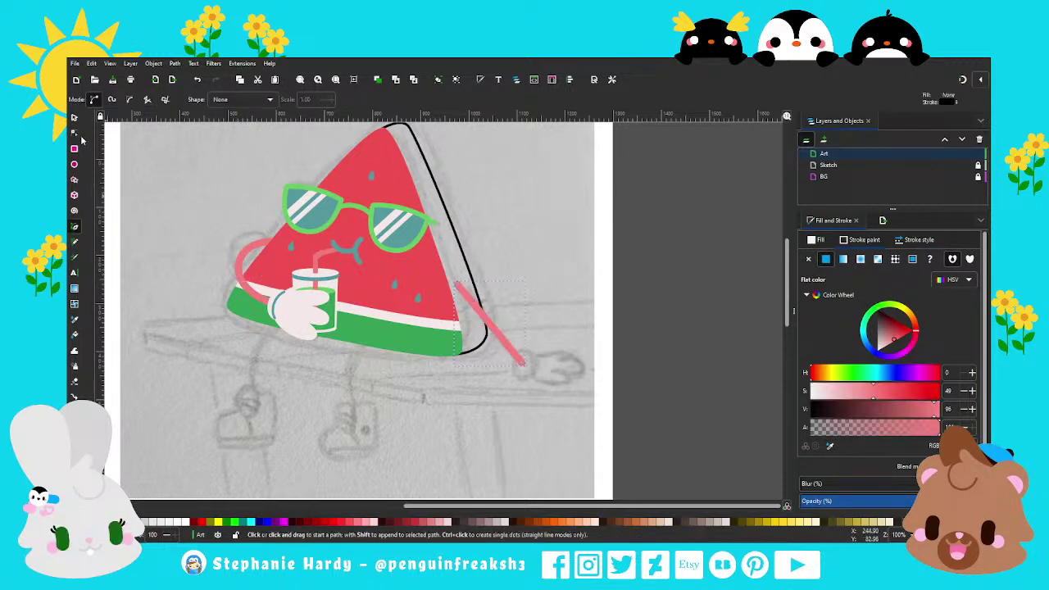
left_click(74, 132)
left_click_drag(485, 318, 491, 338)
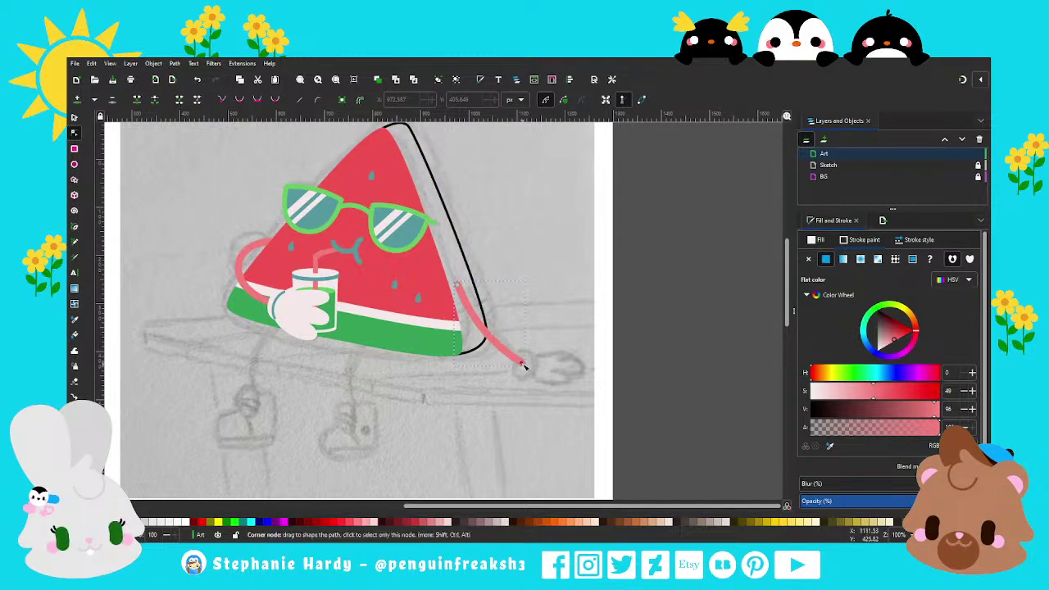
left_click_drag(525, 367, 521, 366)
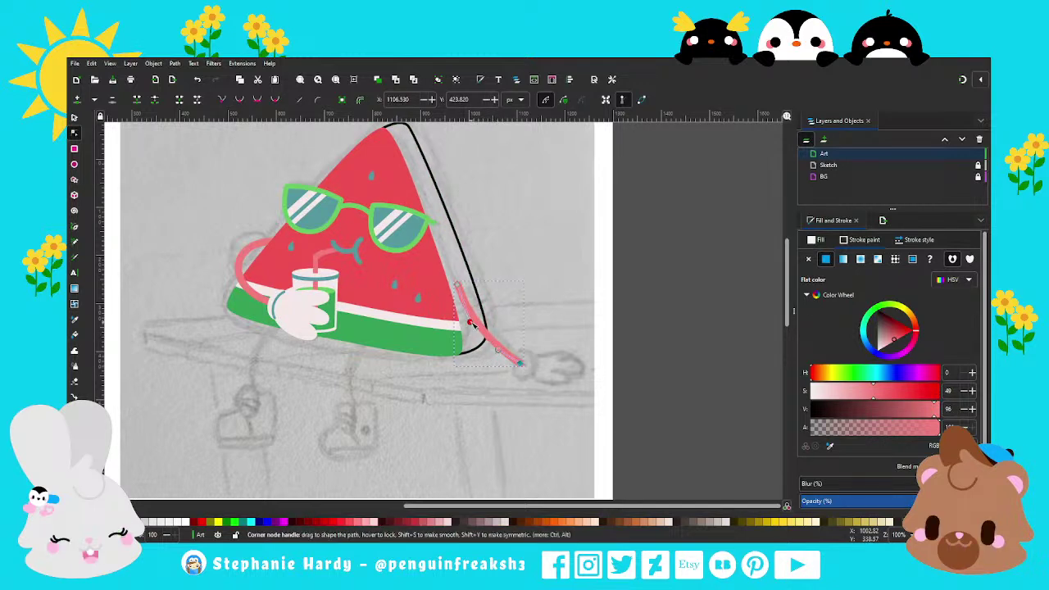
left_click(74, 117)
left_click(162, 164)
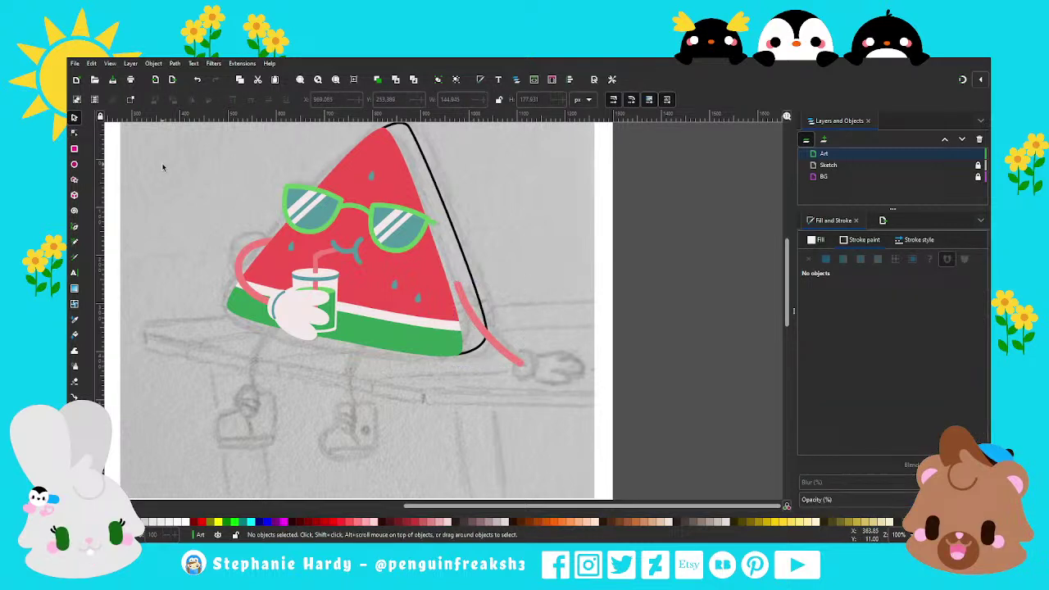
Duplicate the white mitten hand and place the tilted copy at the right arm's end.
left_click(270, 315)
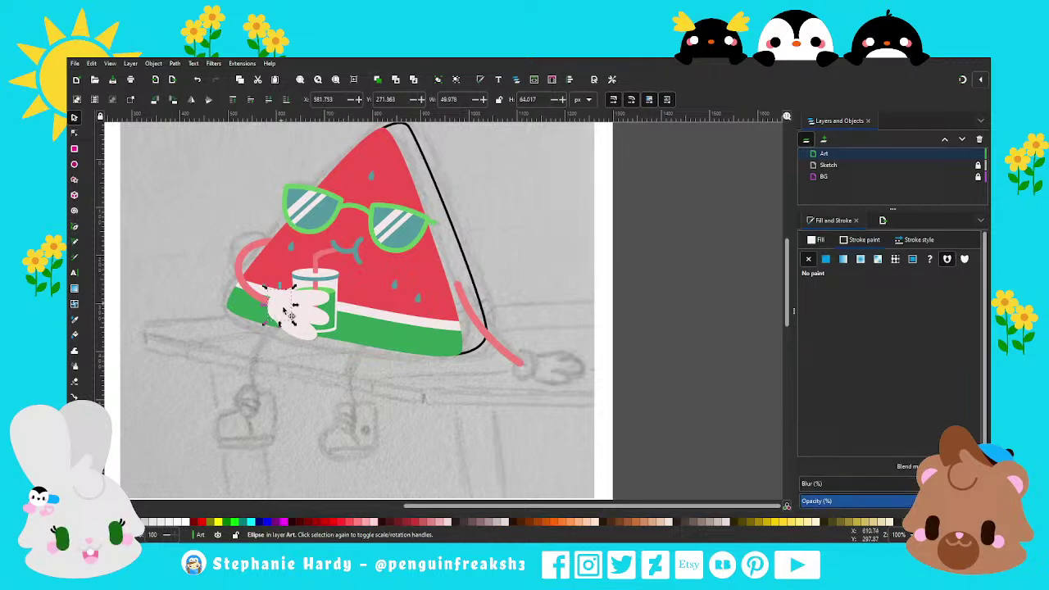
key("ctrl+d")
mouse_move(290, 315)
left_mouse_down()
mouse_move(522, 363)
mouse_move(540, 350)
left_mouse_up()
left_click(522, 363)
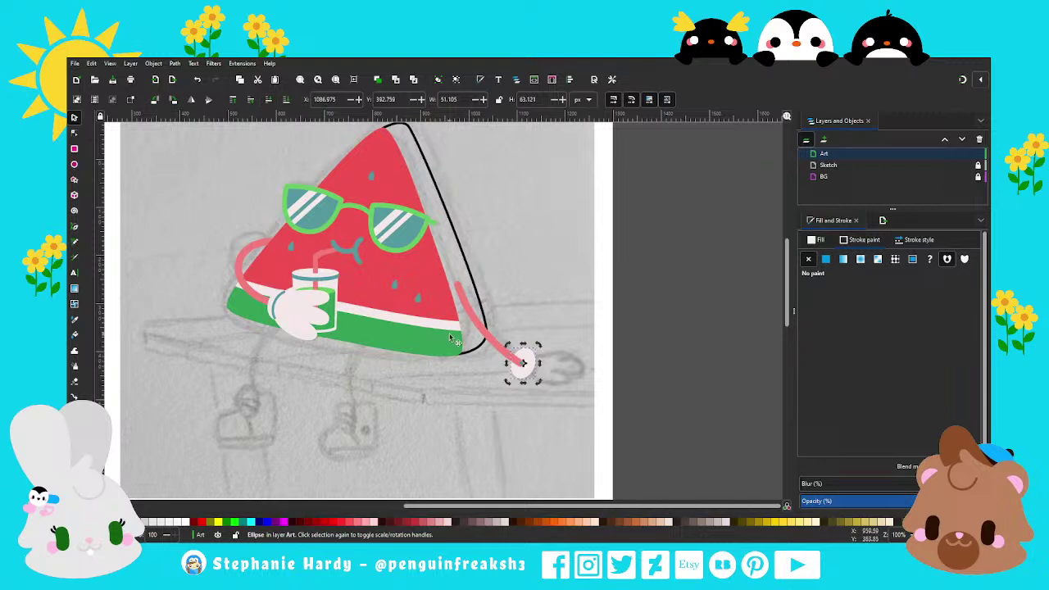
scroll(520, 363, "up", 1)
left_click_drag(518, 360, 527, 364)
left_click(541, 365)
scroll(540, 368, "down", 2)
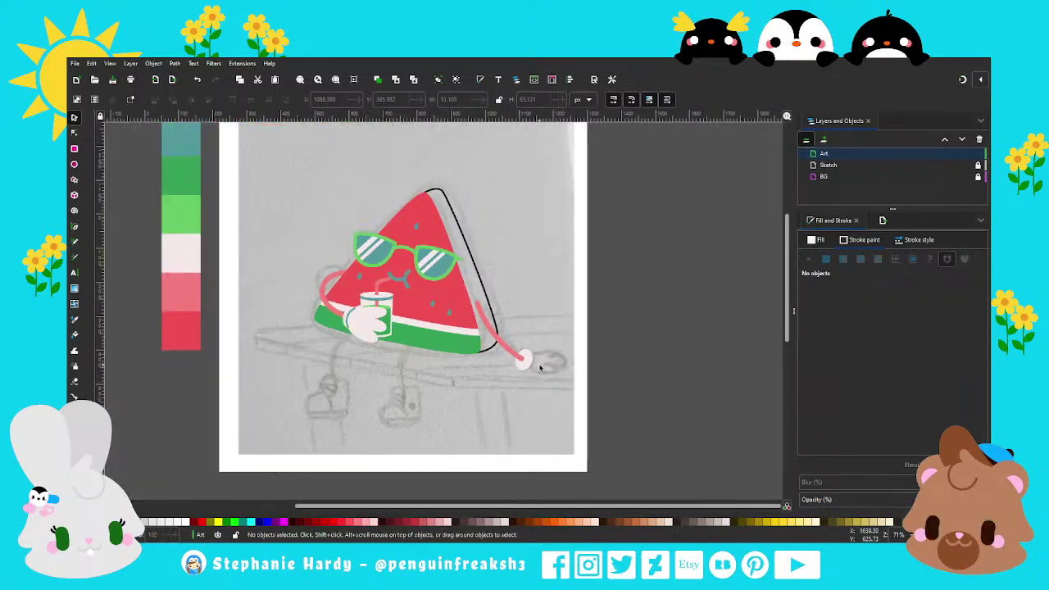
scroll(546, 371, "up", 2)
scroll(565, 372, "up", 1)
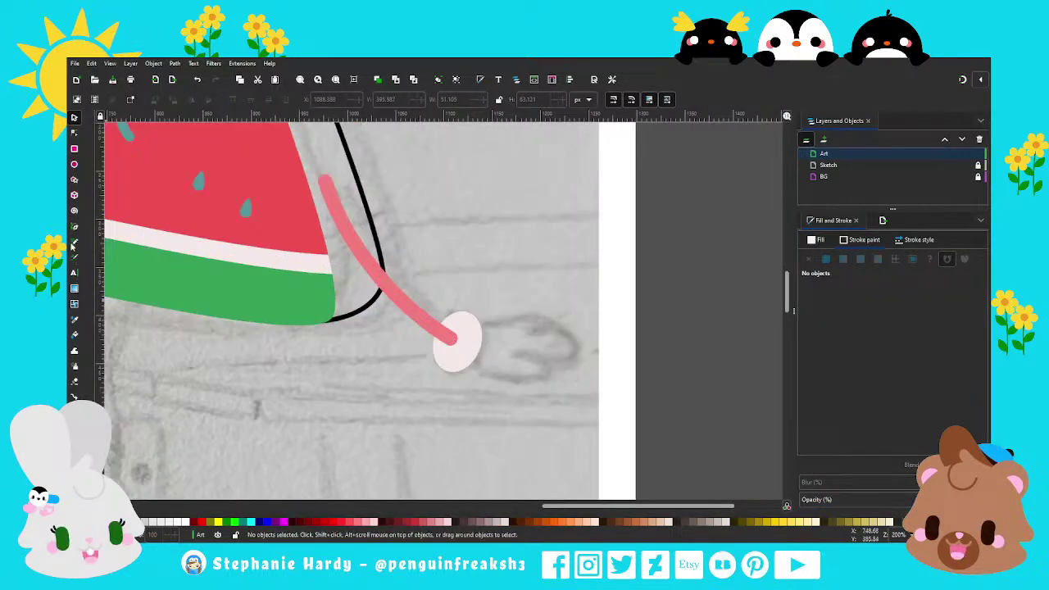
Pen-draw a closed four-corner hand outline starting from the wrist ellipse.
left_click(75, 227)
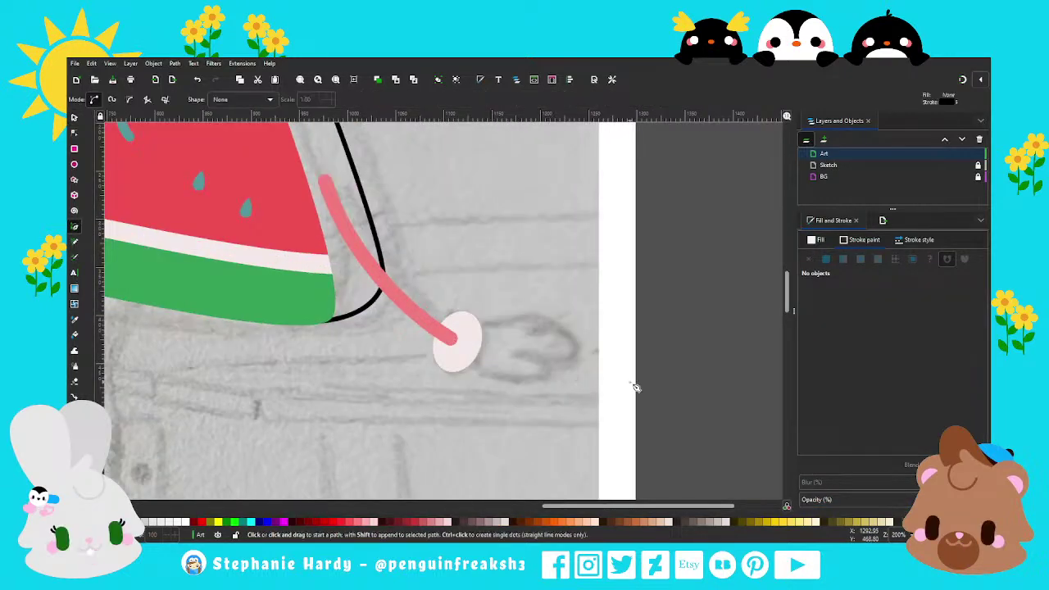
left_click(460, 368)
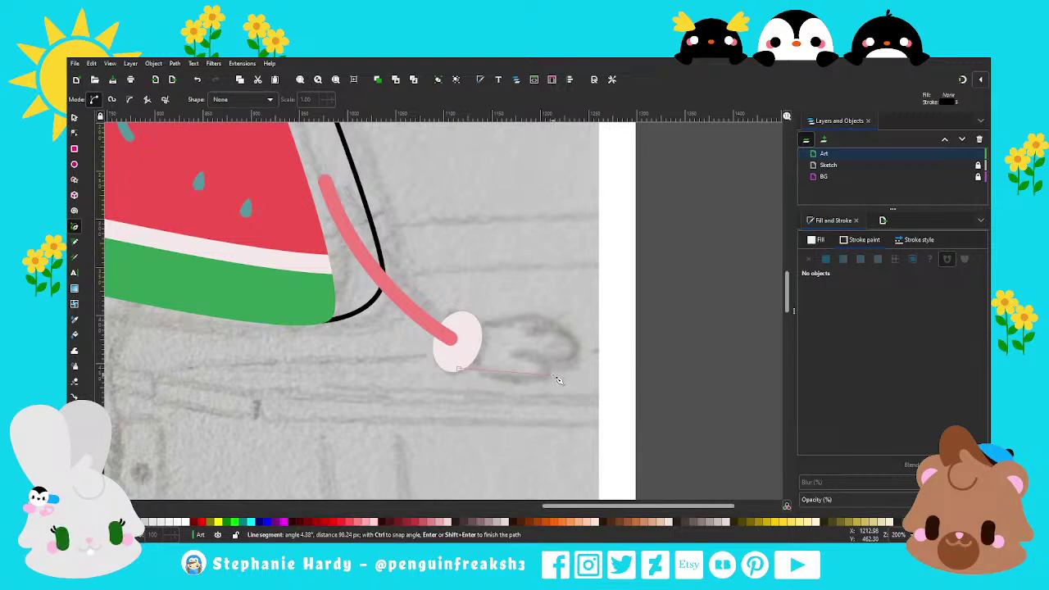
left_click(558, 379)
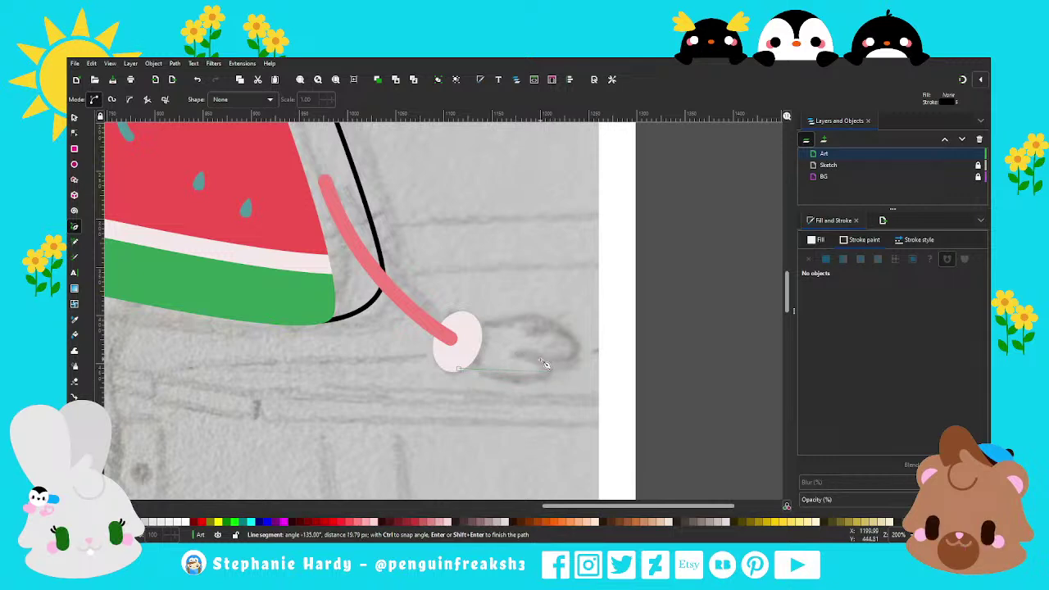
left_click(554, 330)
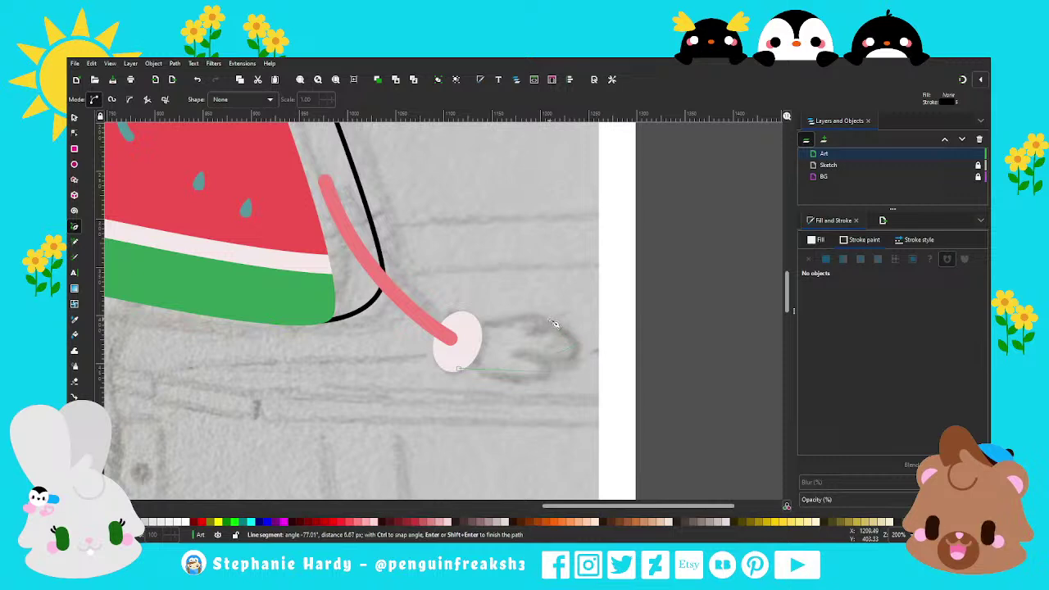
left_click(483, 328)
left_click(460, 369)
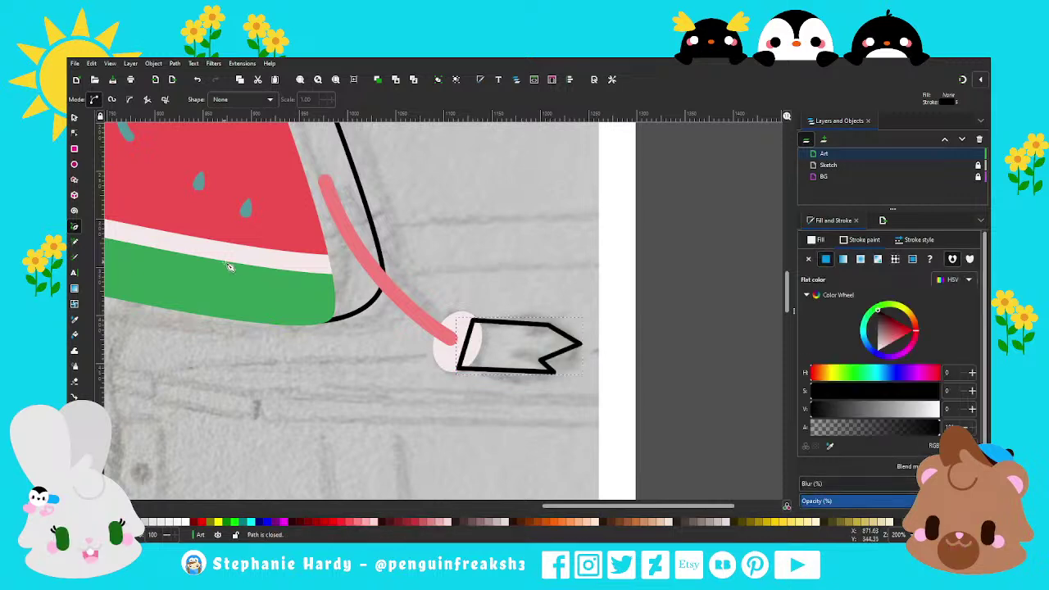
Turn the hand outline's corners into smooth curves and round the bottom-right.
key("n")
scroll(507, 343, "up", 2)
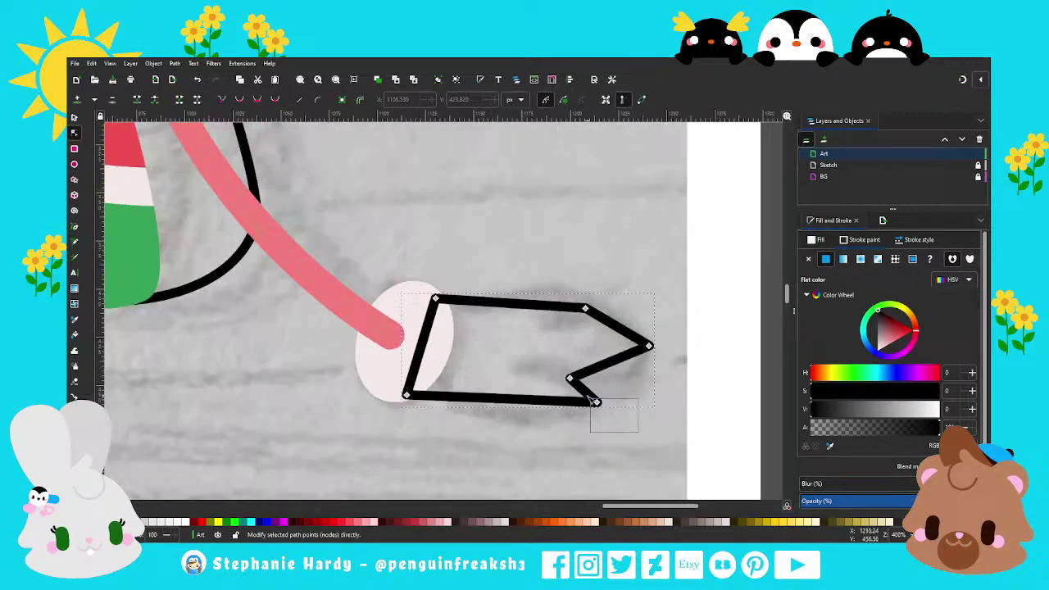
left_click_drag(595, 401, 596, 402)
left_click_drag(664, 358, 614, 300)
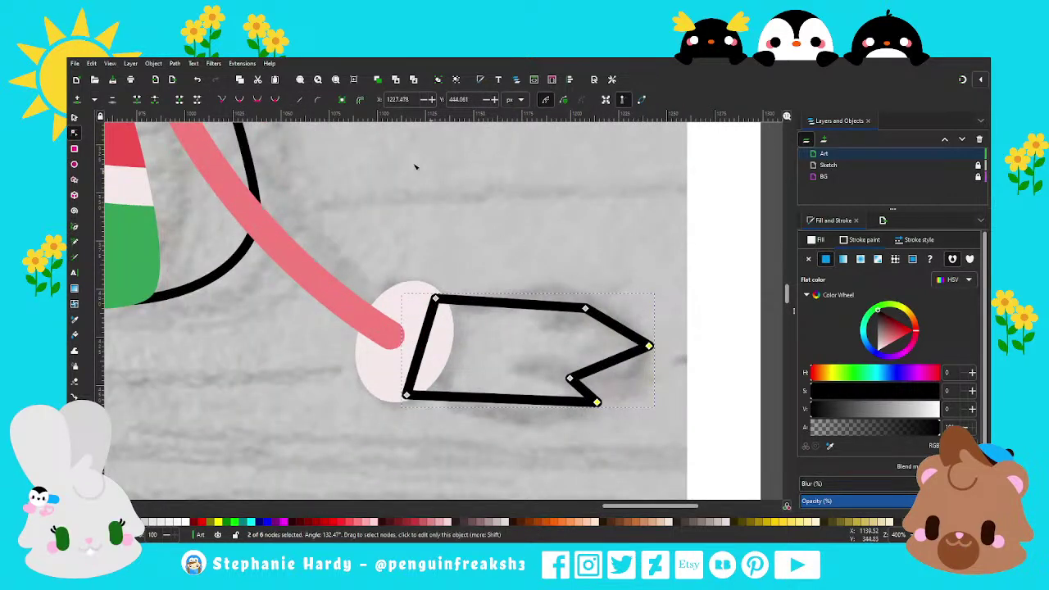
left_click(260, 103)
mouse_move(606, 389)
left_mouse_down()
mouse_move(601, 376)
mouse_move(597, 386)
left_mouse_up()
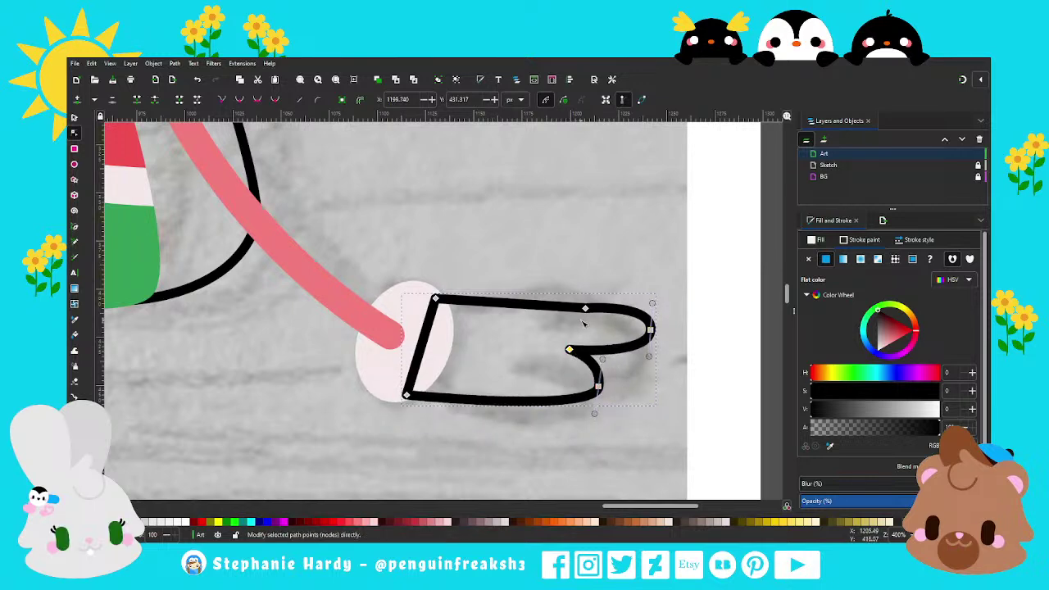
Shape the mitten: bow the top, shorten the fingertip, and form the thumb notch.
left_click_drag(510, 304, 512, 284)
mouse_move(435, 299)
left_mouse_down()
mouse_move(479, 301)
mouse_move(476, 284)
left_mouse_up()
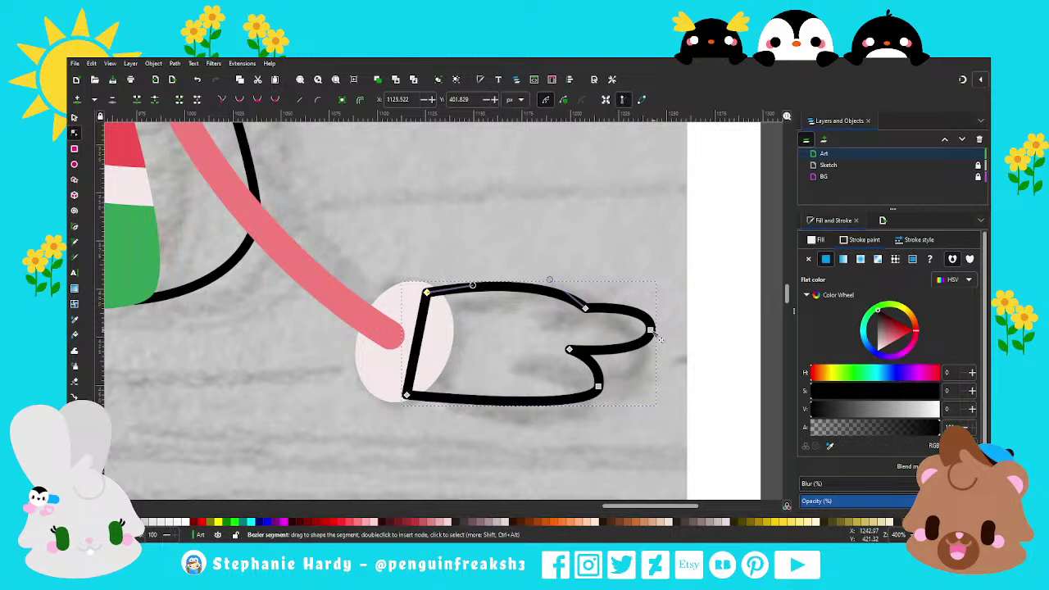
mouse_move(651, 331)
left_mouse_down()
mouse_move(622, 335)
mouse_move(618, 311)
left_mouse_up()
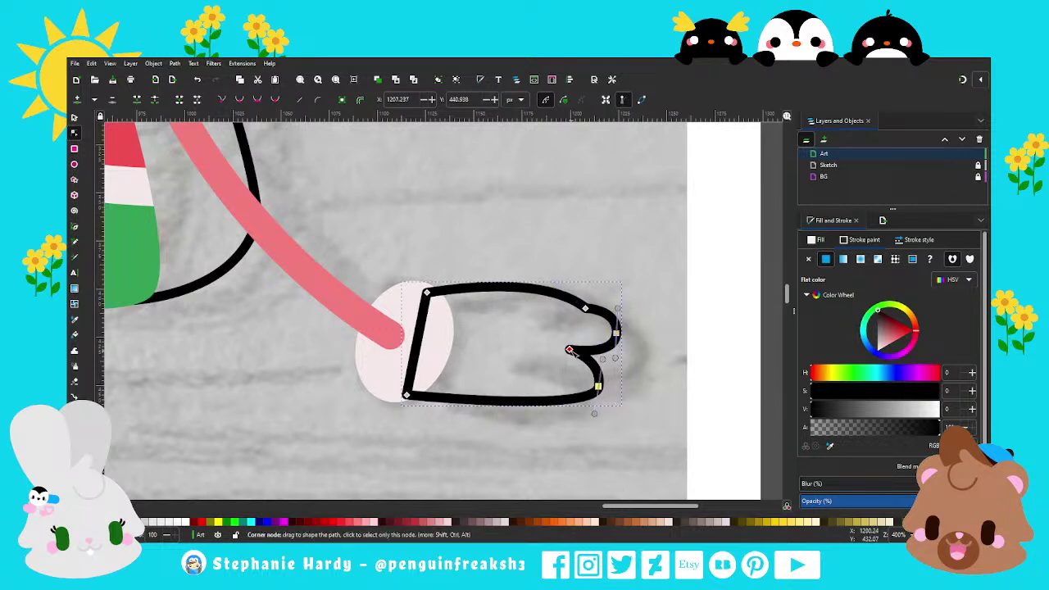
left_click_drag(569, 350, 534, 355)
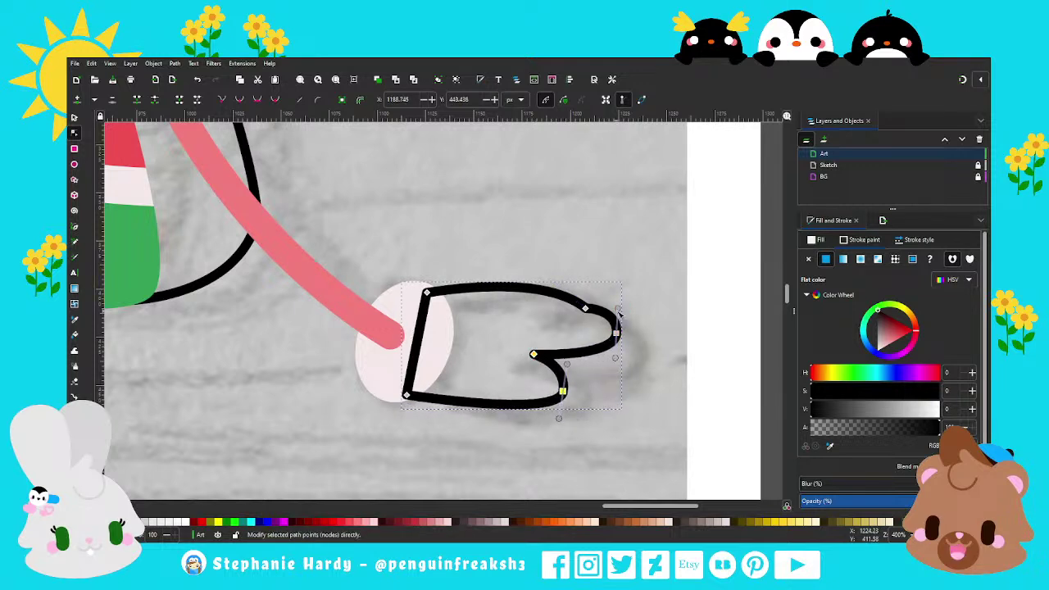
left_click_drag(616, 334, 618, 341)
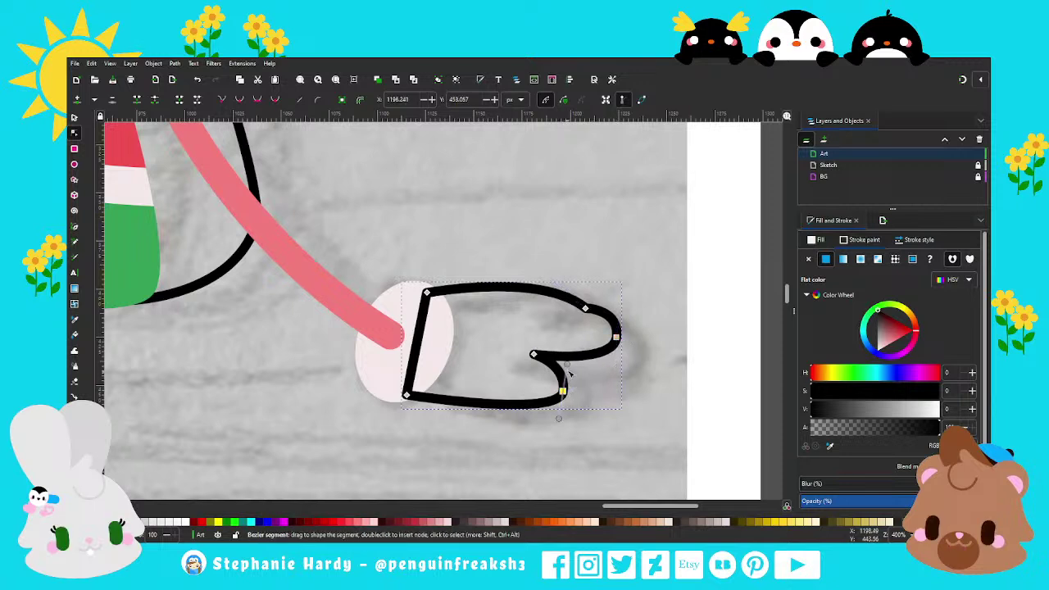
left_click_drag(566, 387, 576, 366)
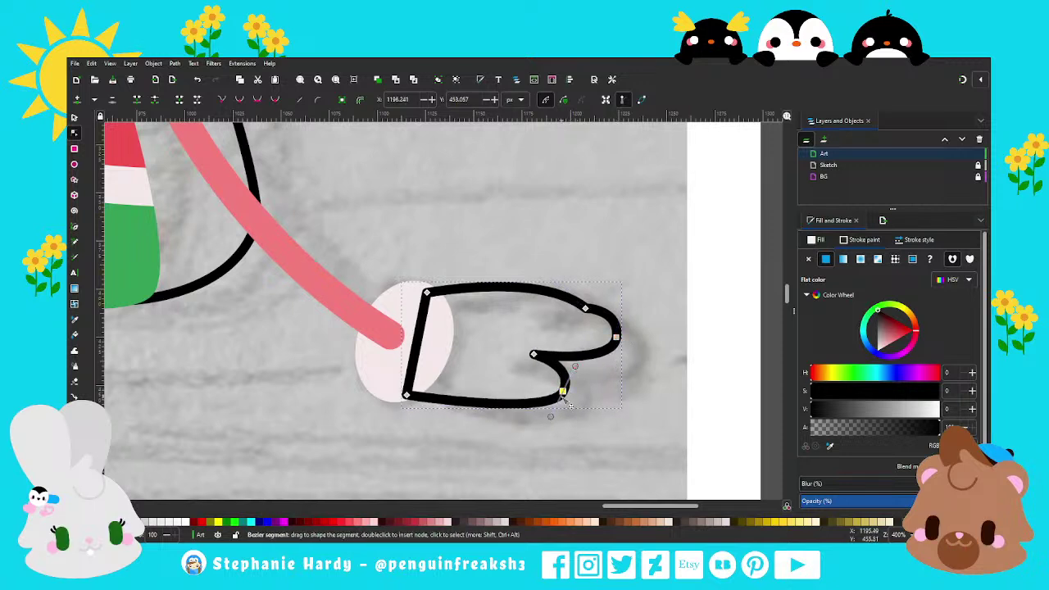
Move the hand behind the wrist ellipse and draw a curved cuff line across the wrist.
key("s")
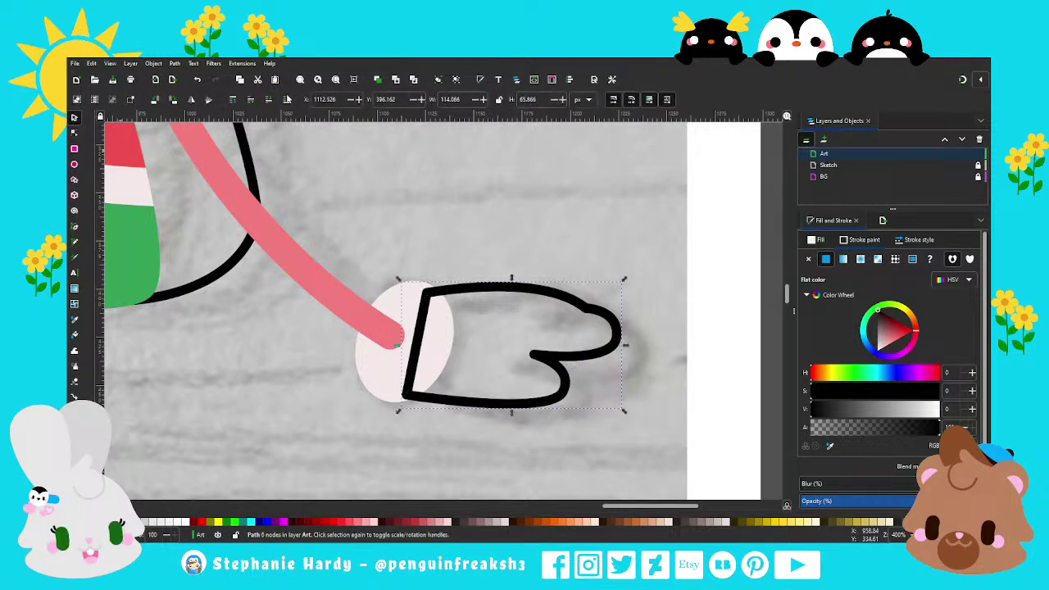
left_click(287, 100)
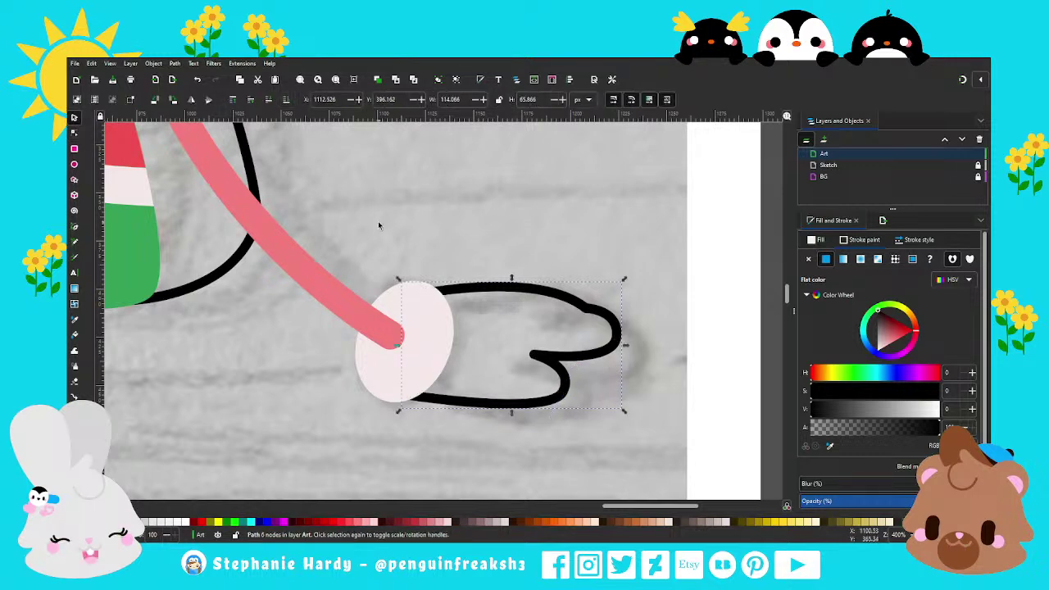
left_click(75, 227)
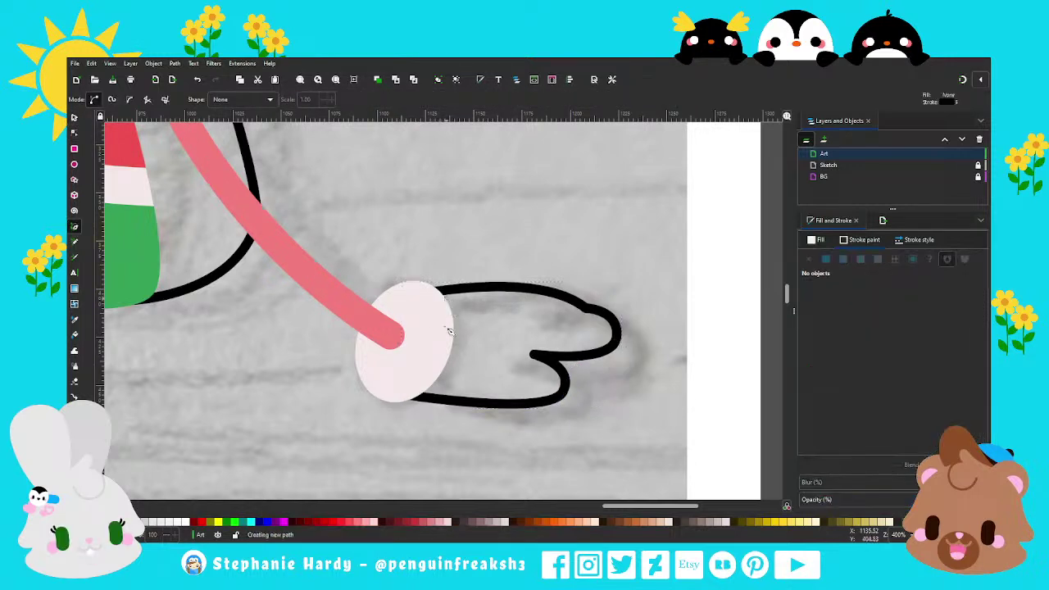
left_click(446, 296)
double_click(425, 390)
key("n")
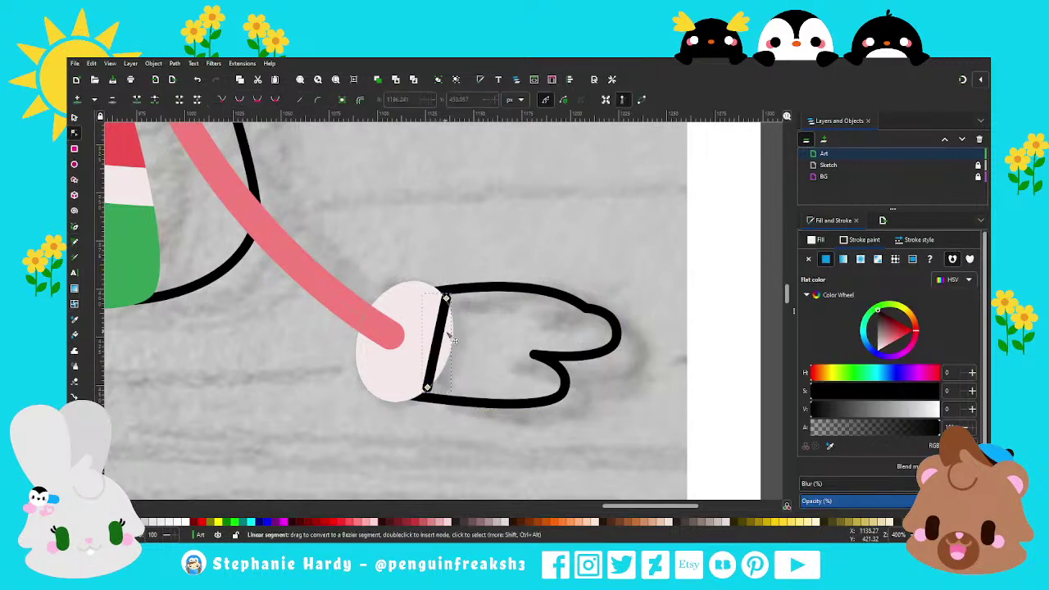
mouse_move(442, 342)
left_mouse_down()
mouse_move(456, 347)
mouse_move(439, 377)
left_mouse_up()
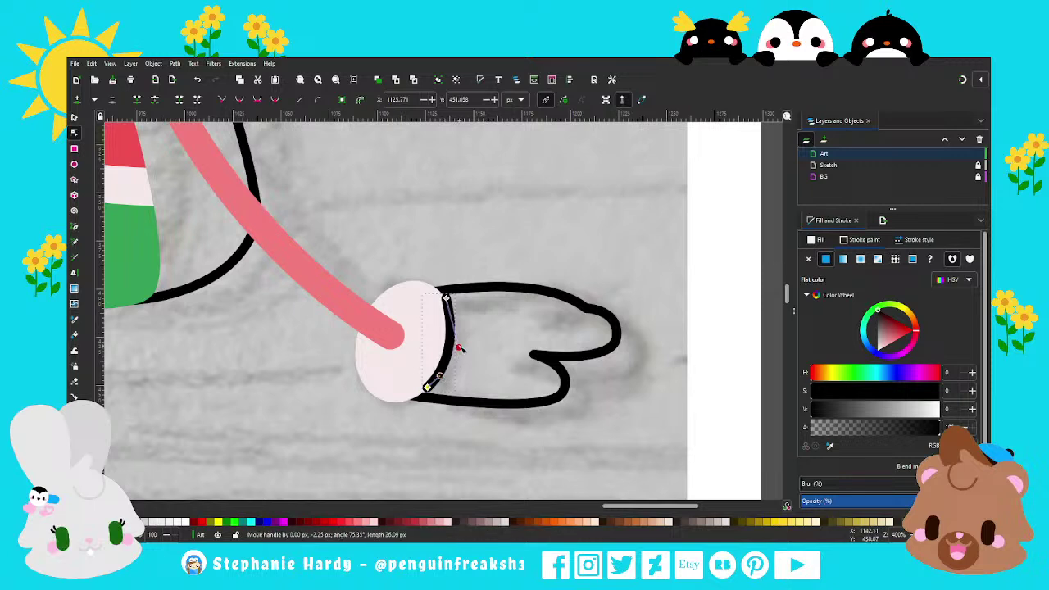
Draw a short finger line across the hand.
key("b")
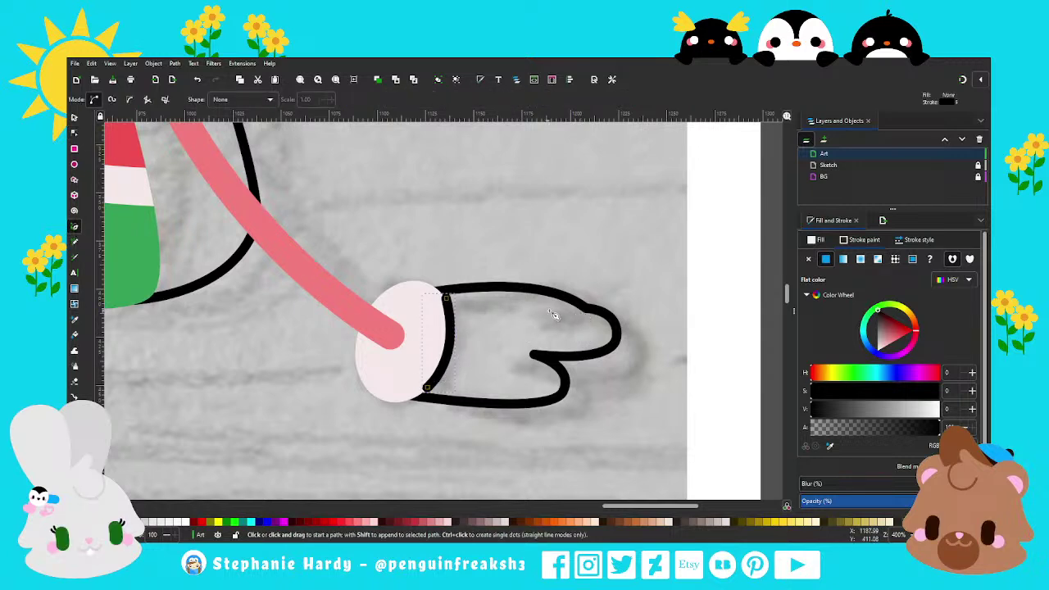
left_click(585, 312)
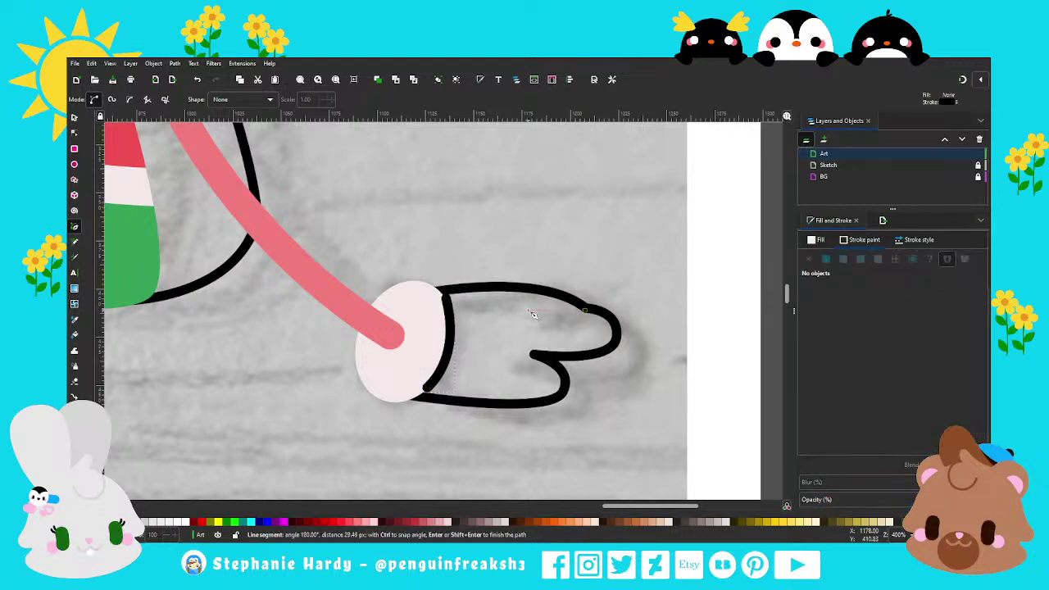
double_click(526, 311)
scroll(505, 327, "down", 1, "ctrl")
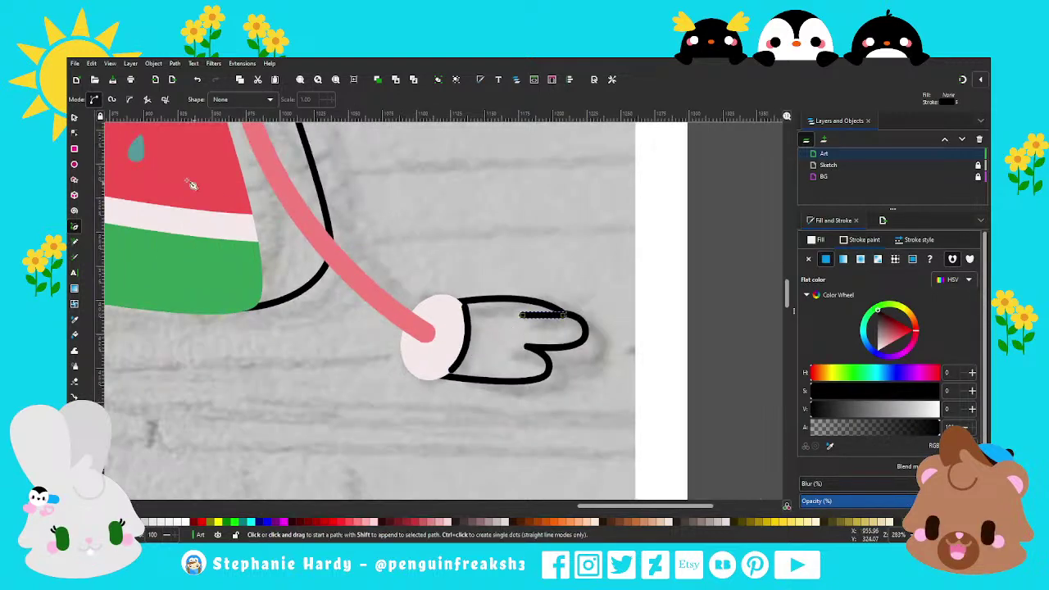
Remove the hand's outline and fill it pale pink.
key("s")
left_click(504, 300)
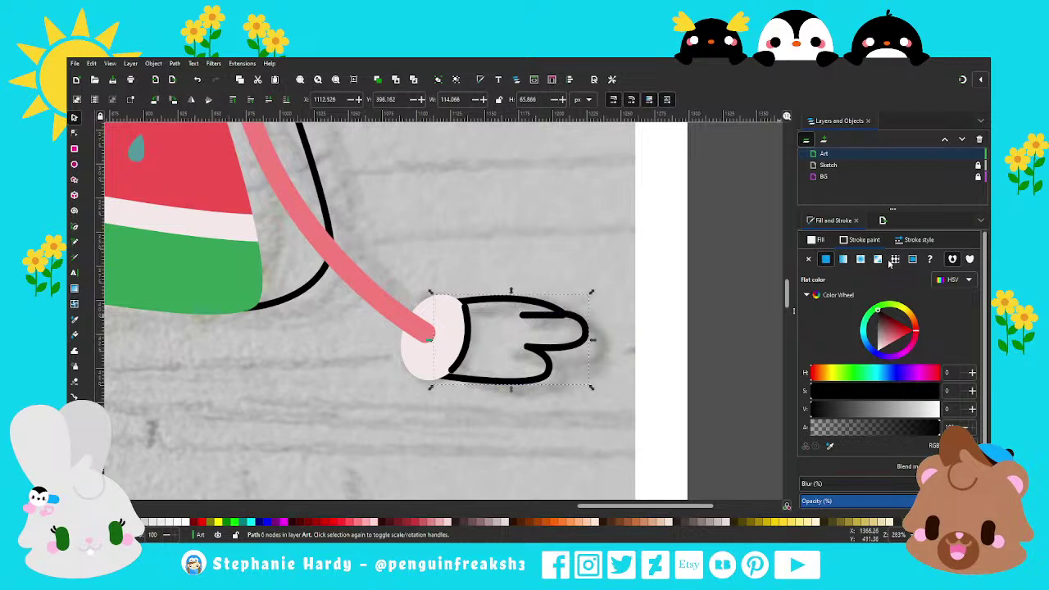
left_click(809, 260)
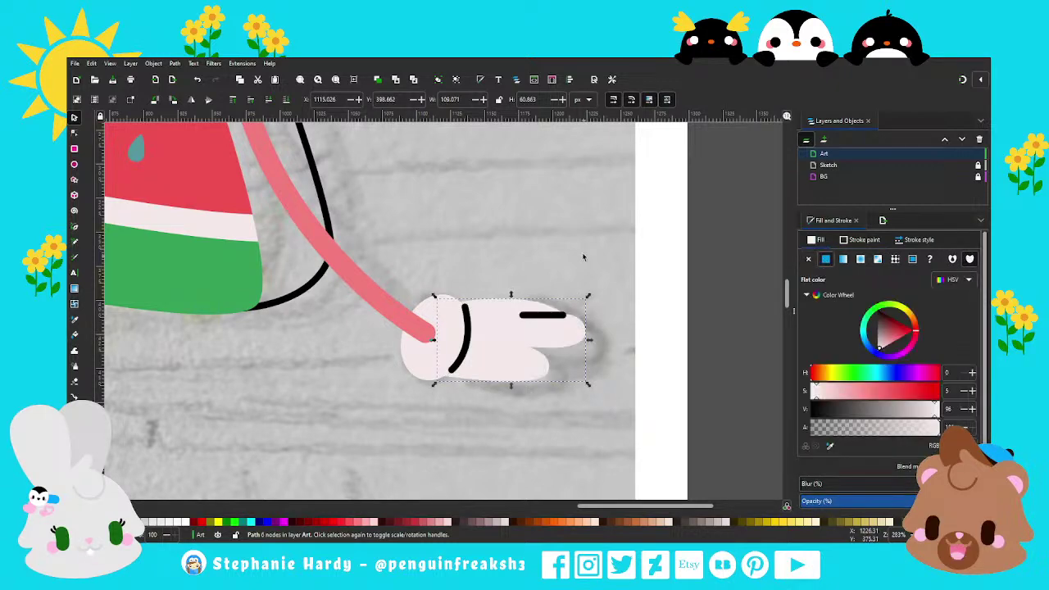
left_click(592, 348)
scroll(591, 353, "down", 3, "ctrl")
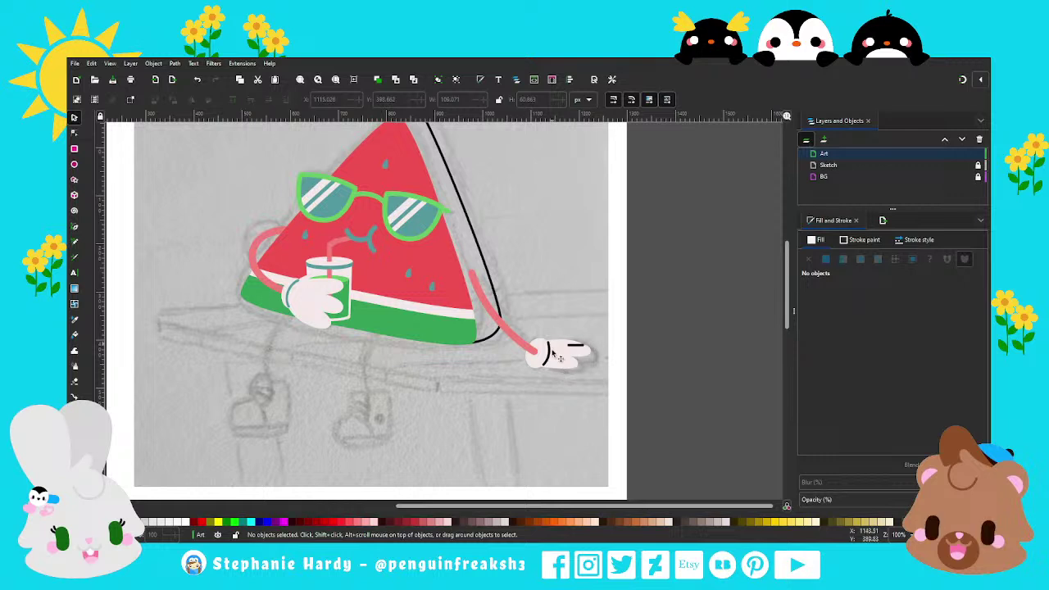
scroll(579, 397, "up", 2)
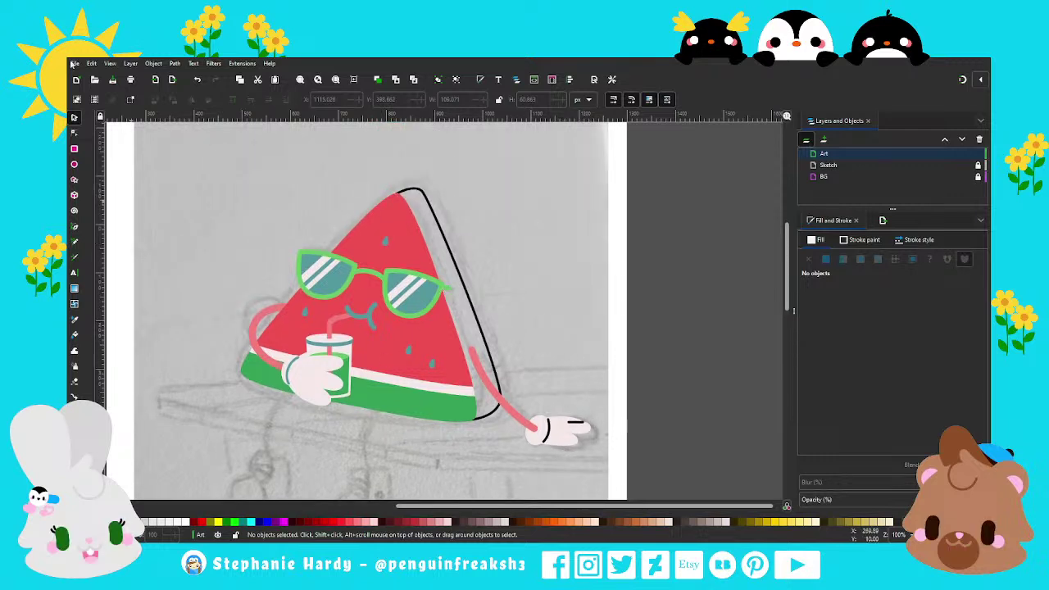
Save the drawing and reshape the top node of the black line beside the slice.
key("ctrl+s")
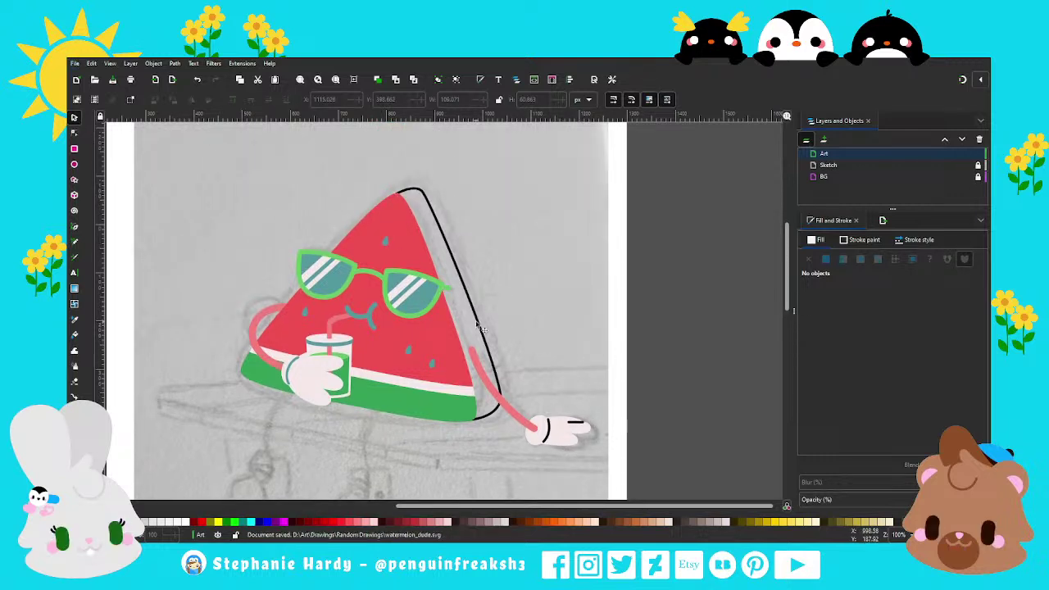
left_click(74, 133)
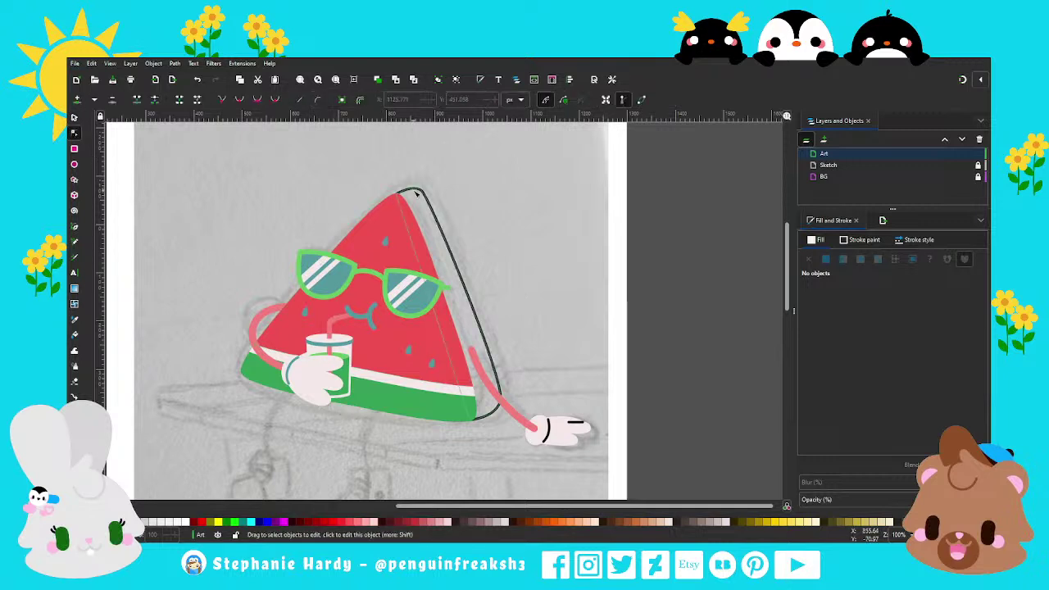
left_click(399, 194)
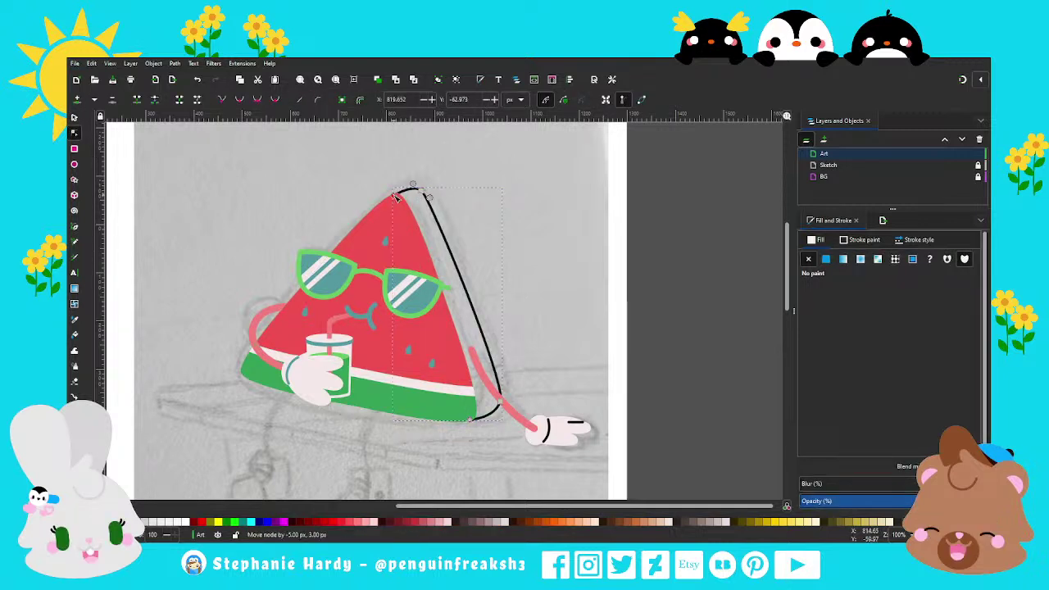
left_click(398, 194)
left_click_drag(413, 185, 408, 184)
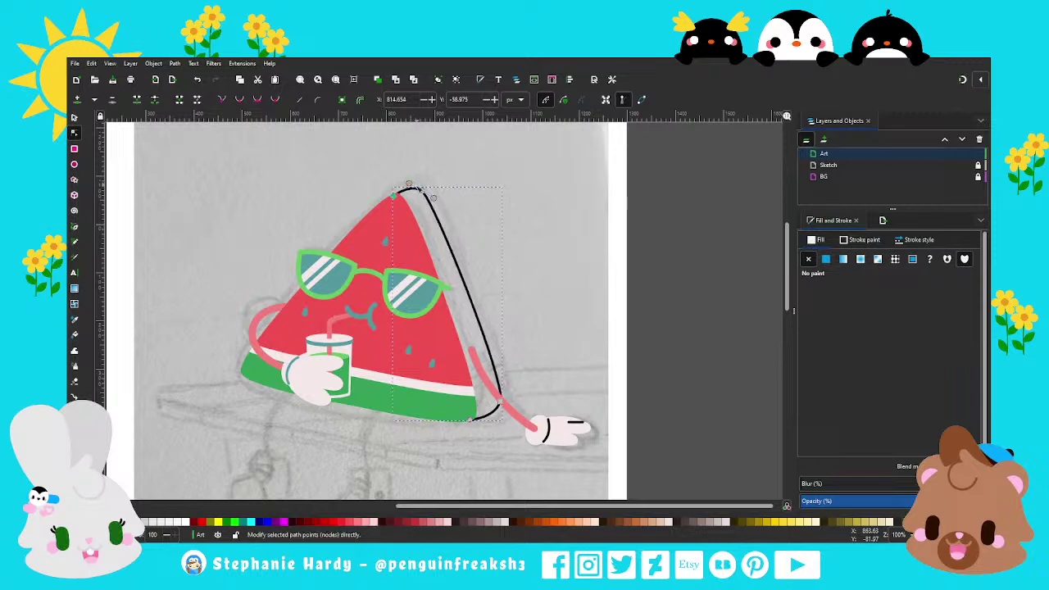
Give the right-side edge shape a flat pale pink fill to form the rind.
left_click(72, 117)
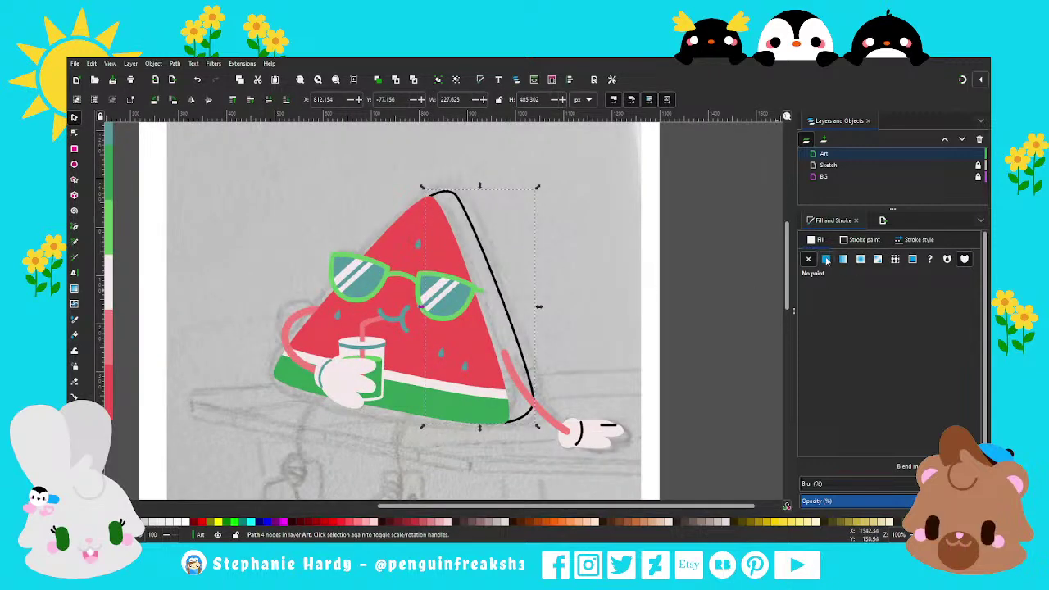
left_click(825, 260)
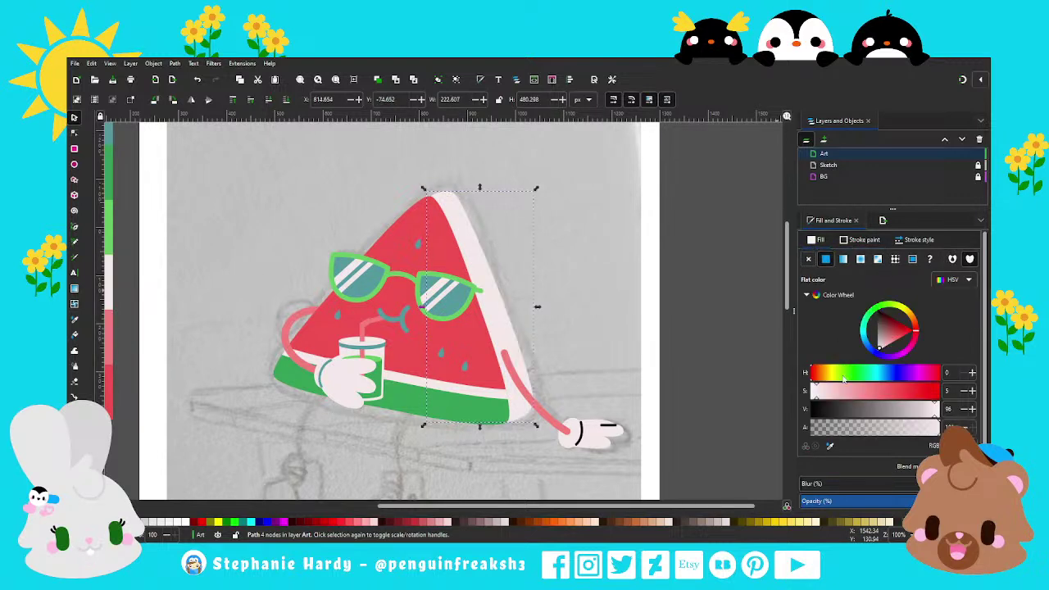
left_click(829, 448)
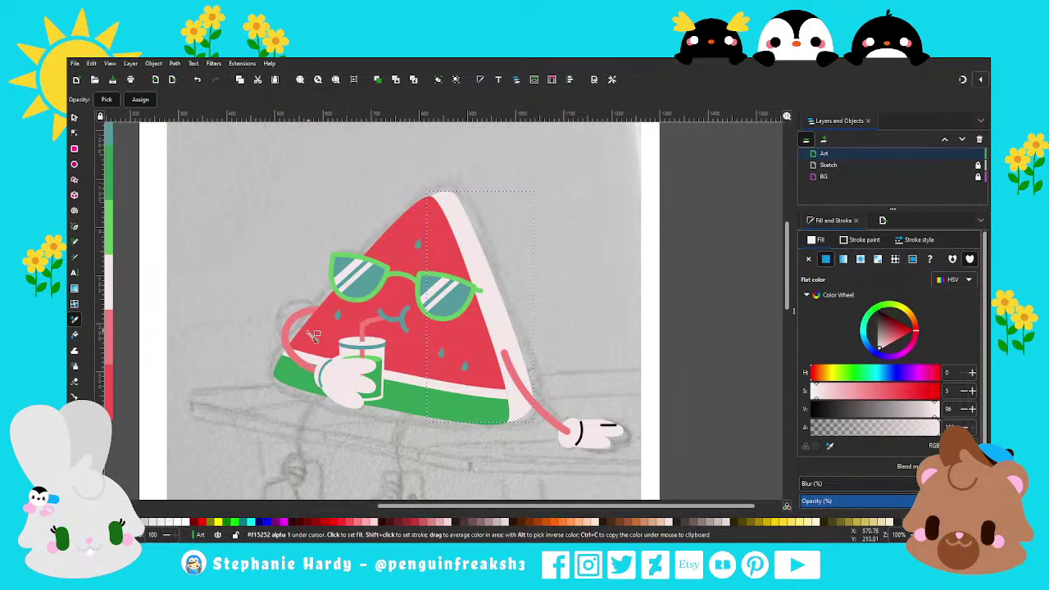
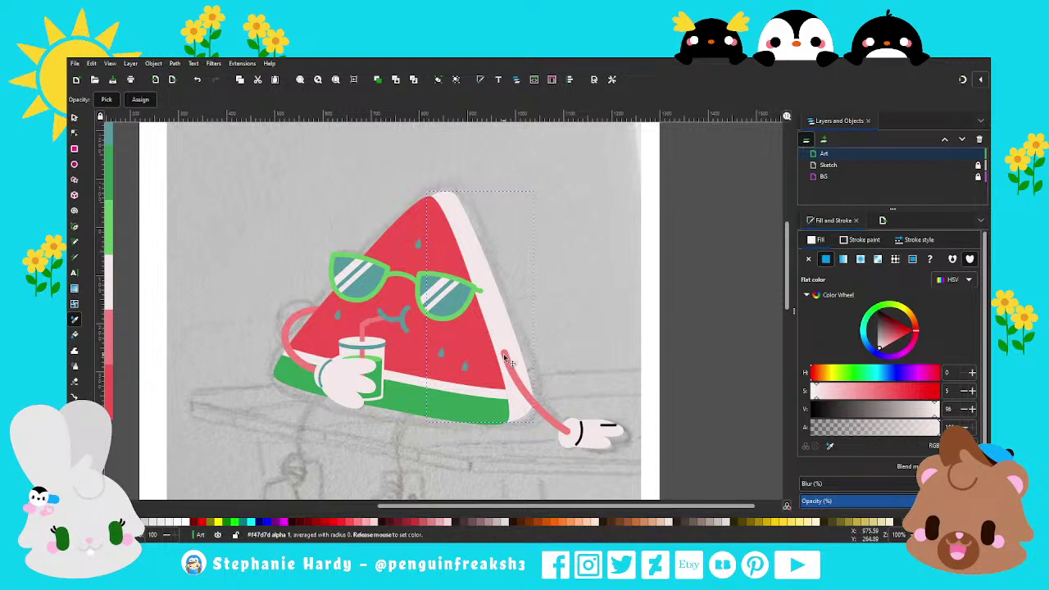
Colour the watermelon's right-side strip with the arm's pink.
left_click(508, 358)
key("s")
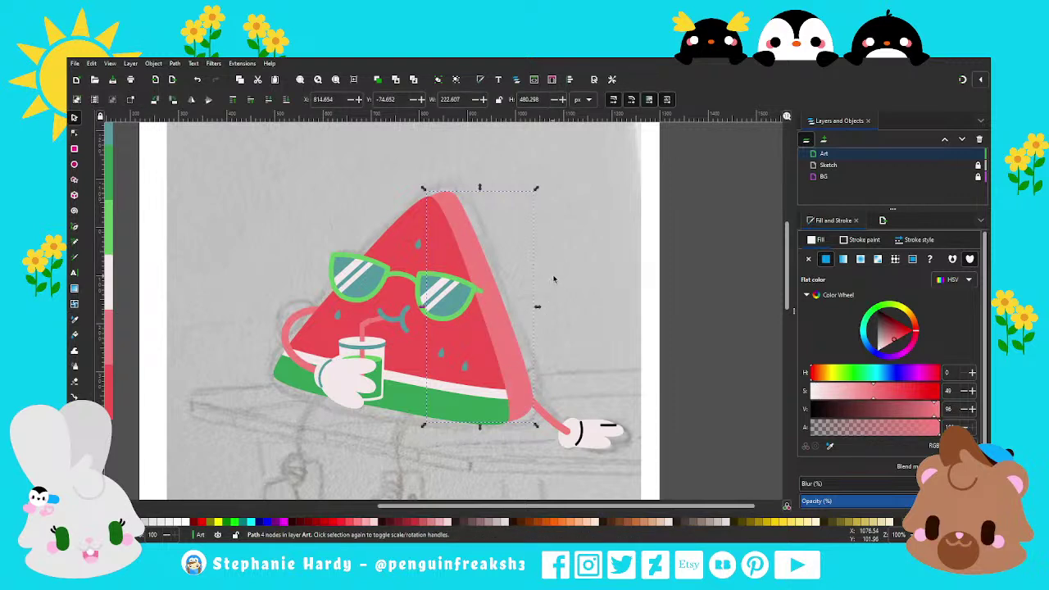
left_click(552, 263)
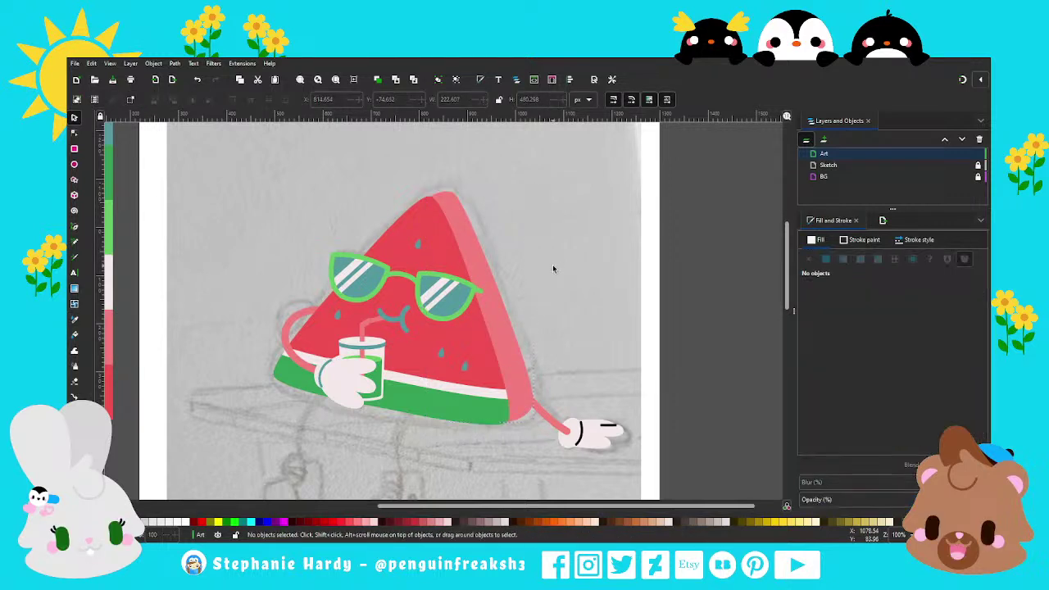
scroll(552, 263, "down", 1)
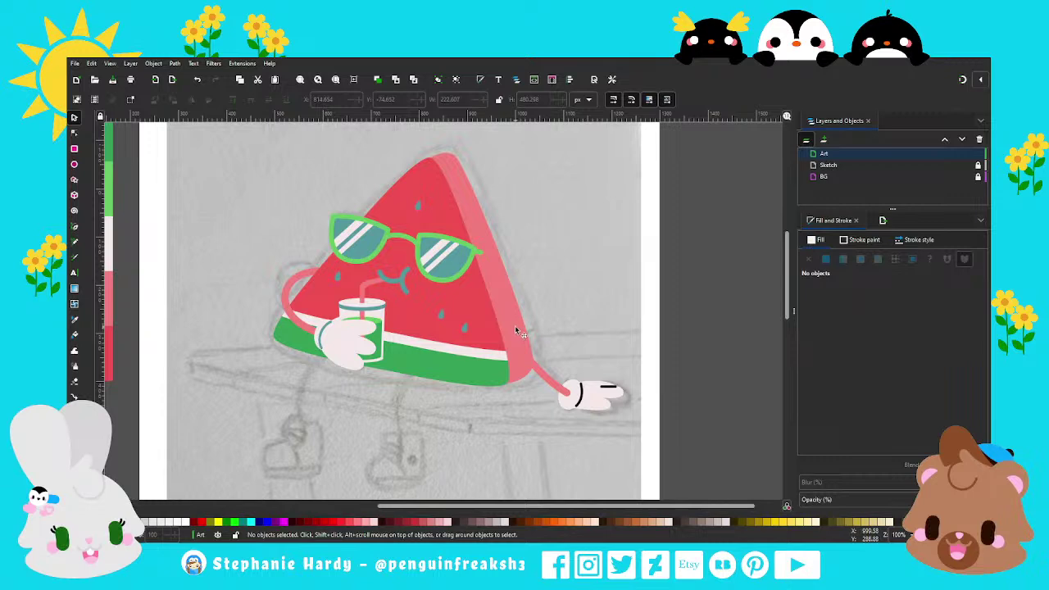
scroll(519, 347, "up", 1)
left_click(545, 379)
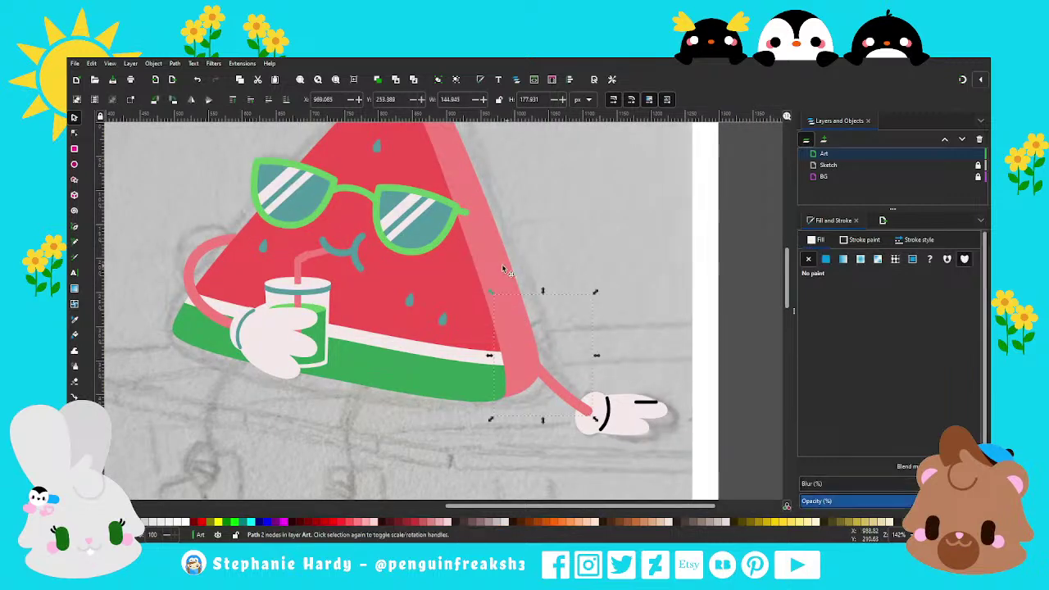
left_click(484, 199)
Raise the pink strip to the top and nudge it into place.
left_click(377, 79)
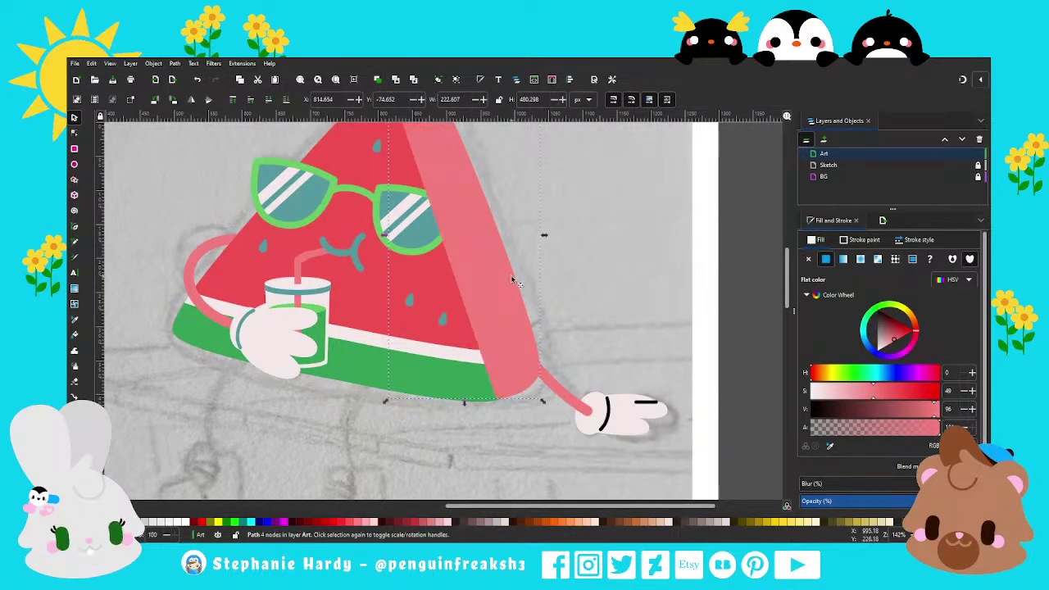
left_click_drag(525, 383, 520, 371)
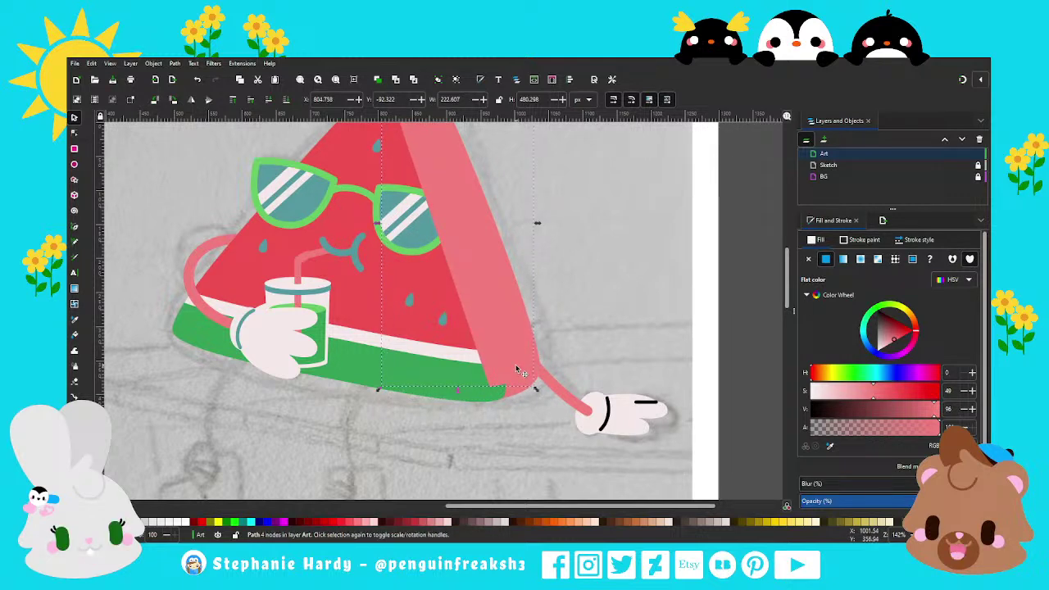
scroll(518, 370, "up", 1)
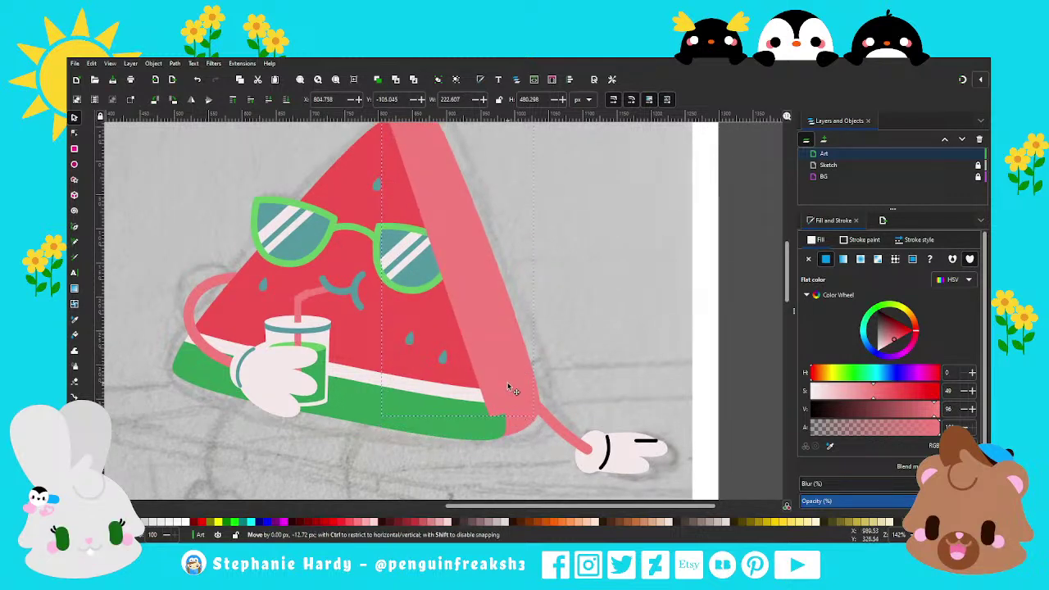
key("ctrl+z")
key("ctrl+z")
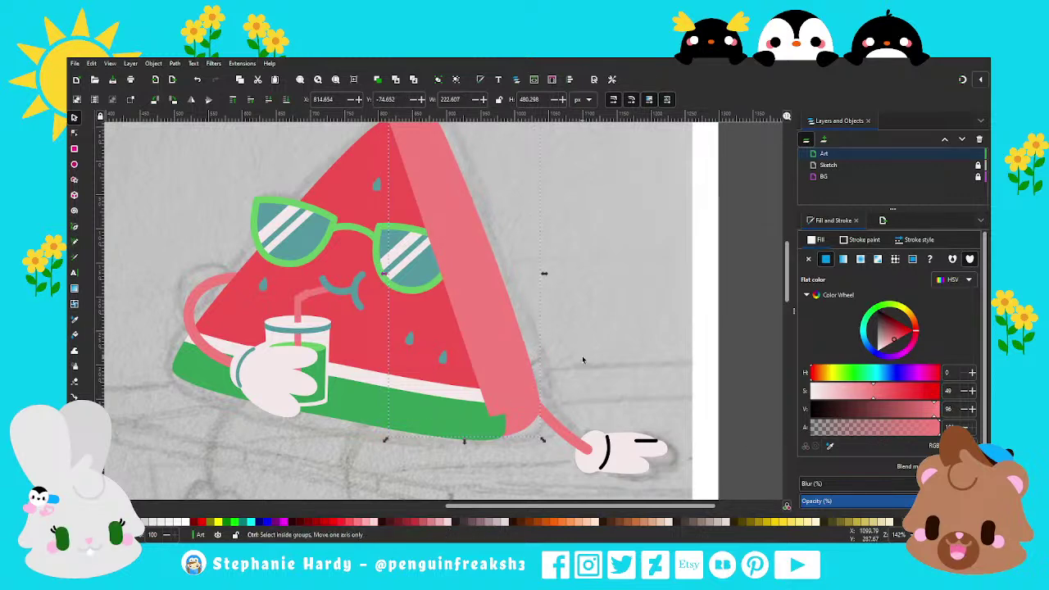
key("1")
key("d")
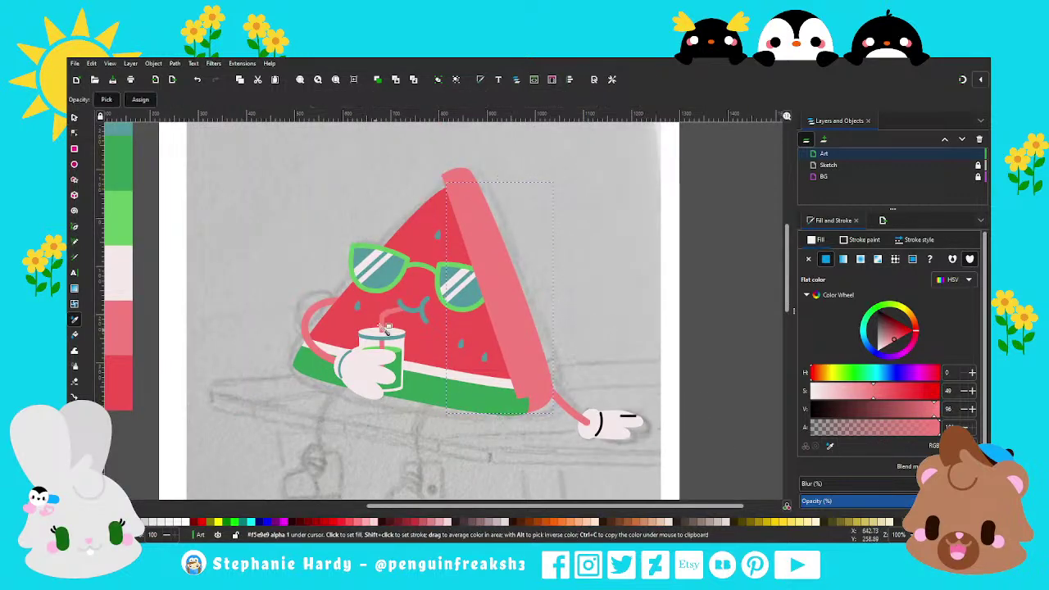
key("s")
scroll(564, 422, "up", 2)
scroll(564, 422, "up", 1)
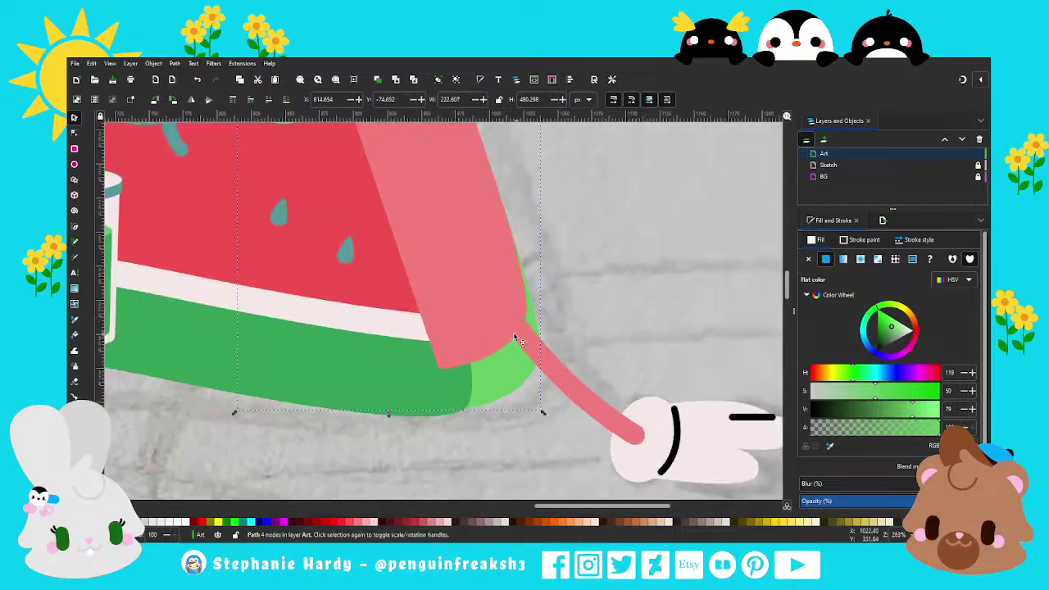
left_click_drag(500, 335, 518, 310)
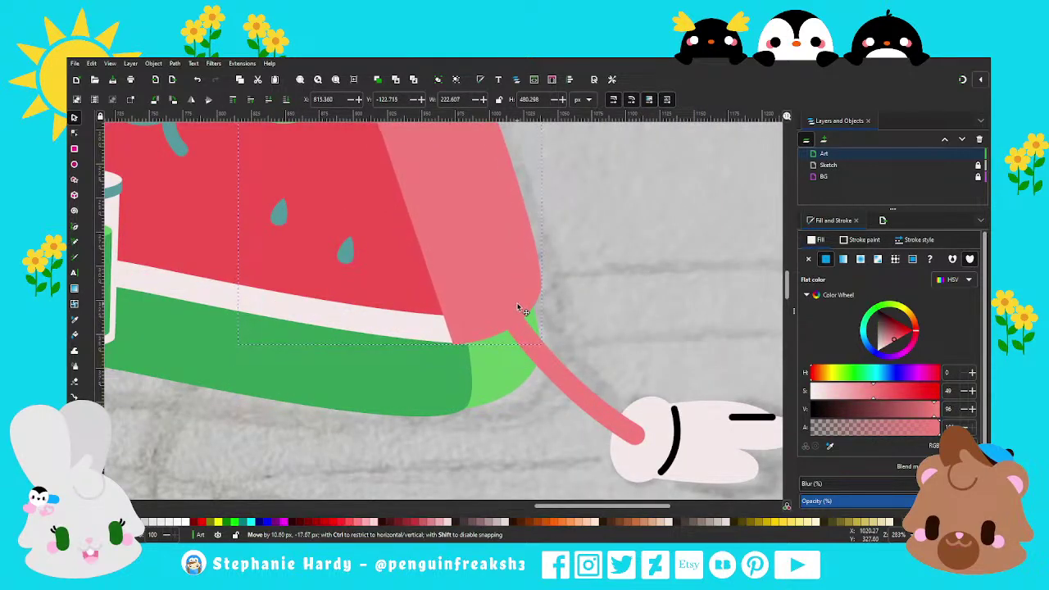
left_click_drag(518, 311, 519, 309)
scroll(513, 412, "down", 2)
Stack the pink strip above the green rind, keeping them as separate shapes.
left_click(503, 395)
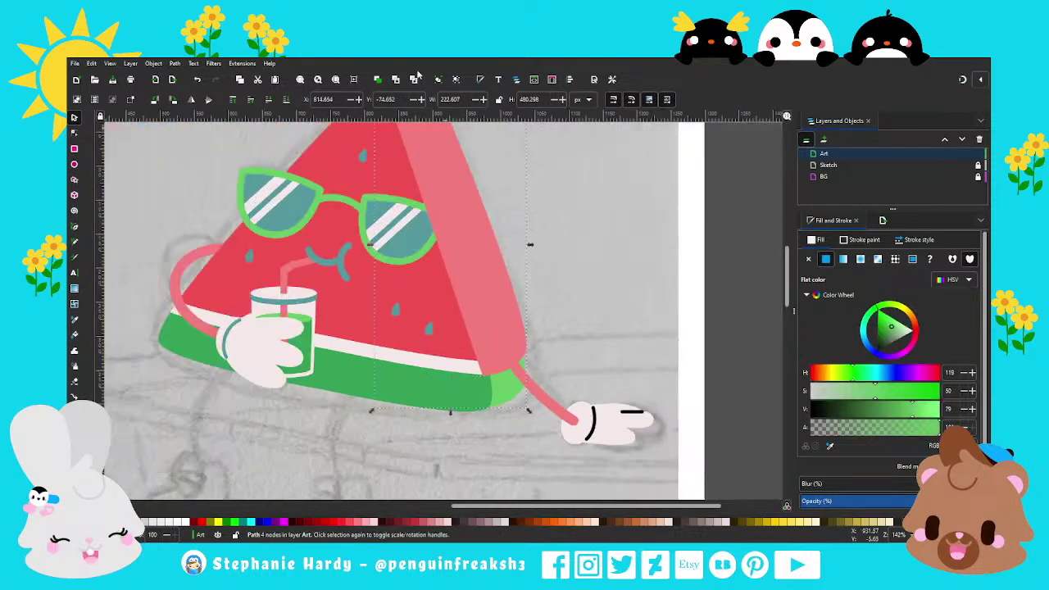
key("Page_Up")
left_click(470, 195, "shift")
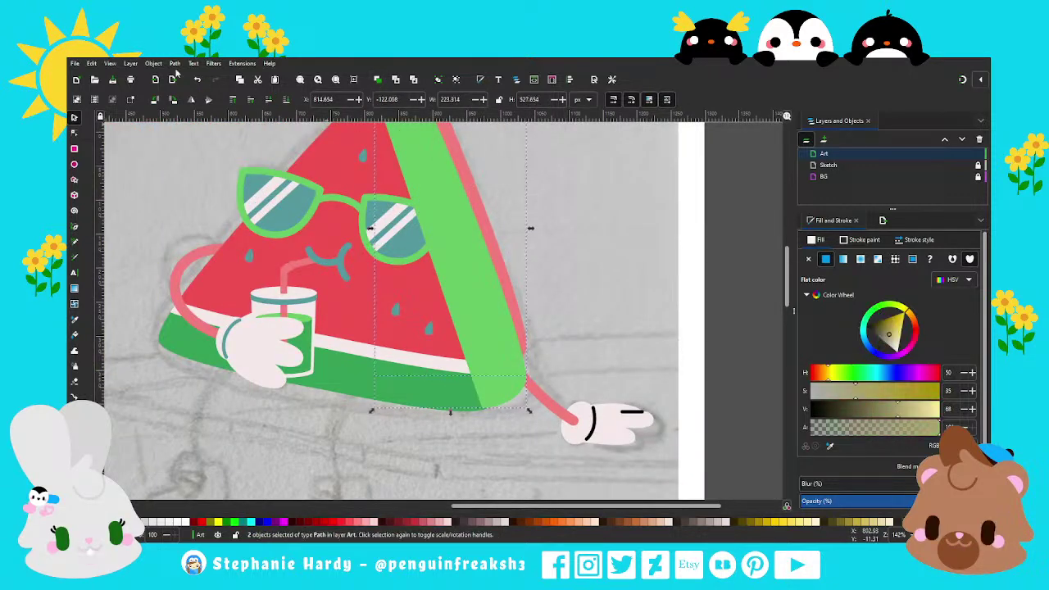
key("ctrl+plus")
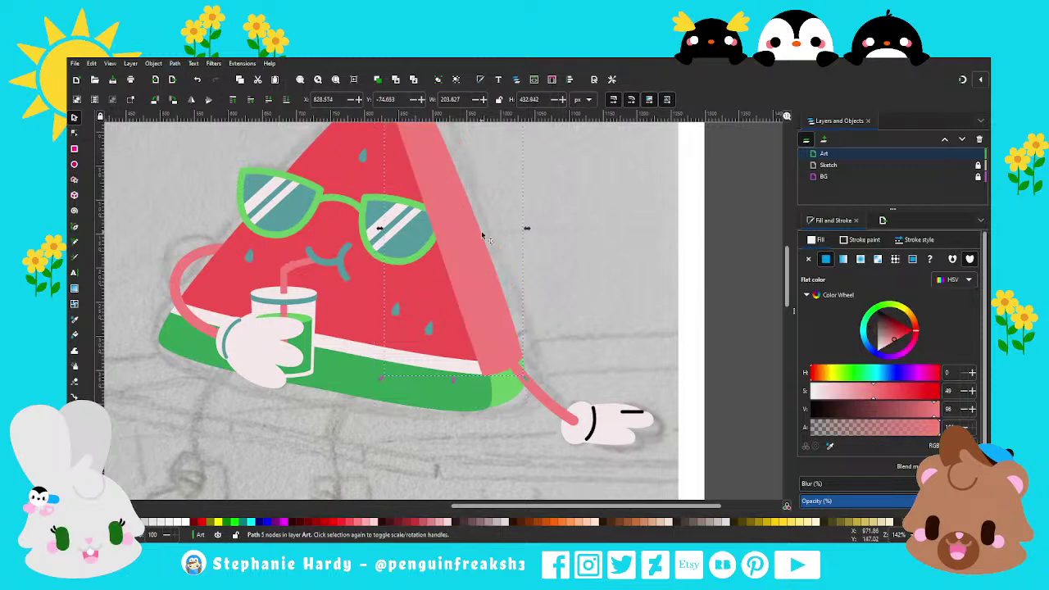
key("ctrl+z")
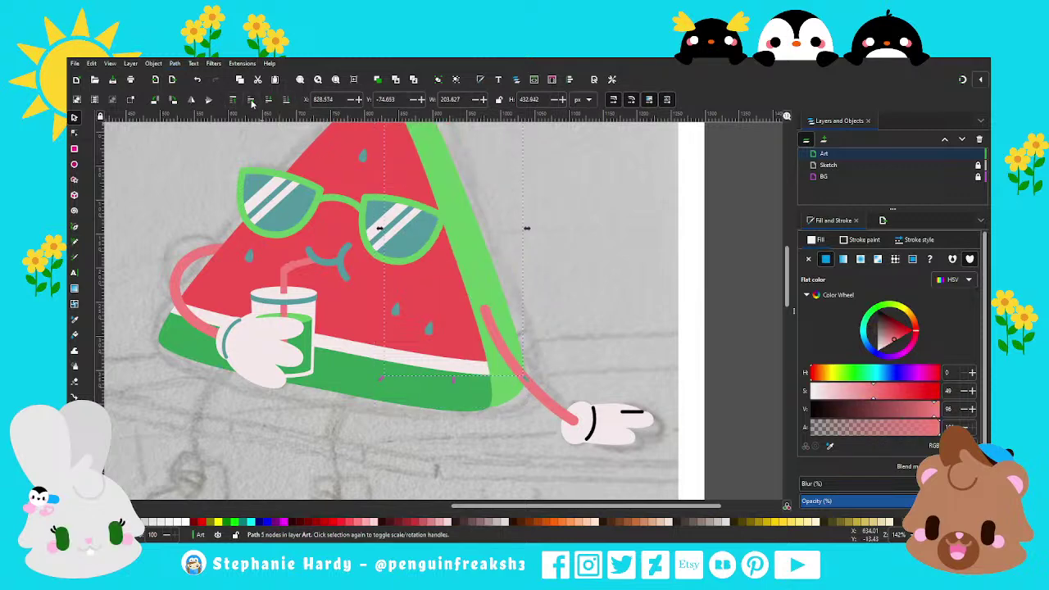
left_click(253, 100)
scroll(563, 359, "down", 1)
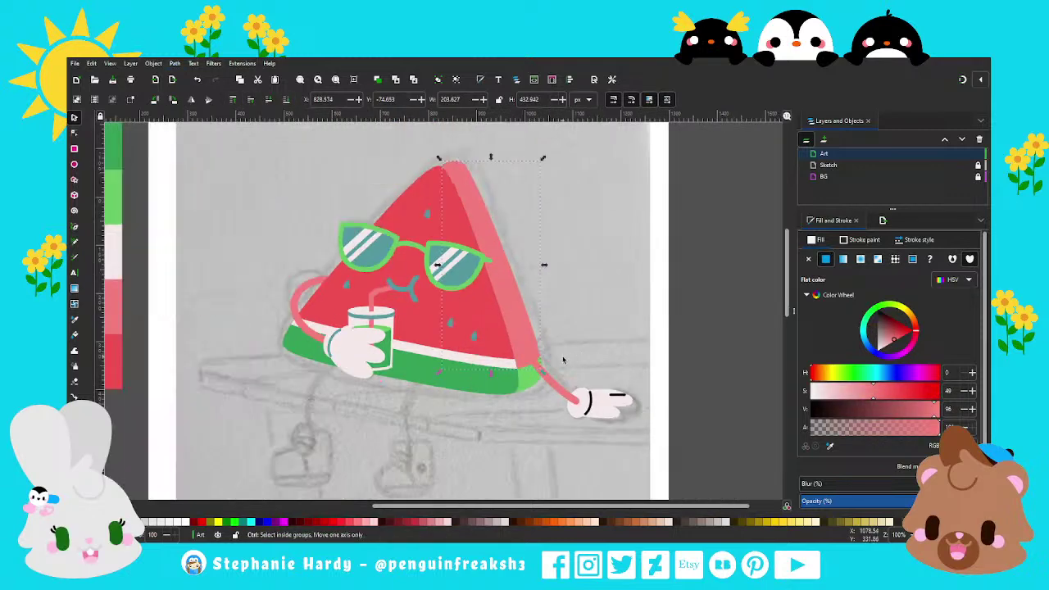
scroll(563, 358, "up", 2)
scroll(532, 229, "down", 2)
scroll(256, 191, "up", 3)
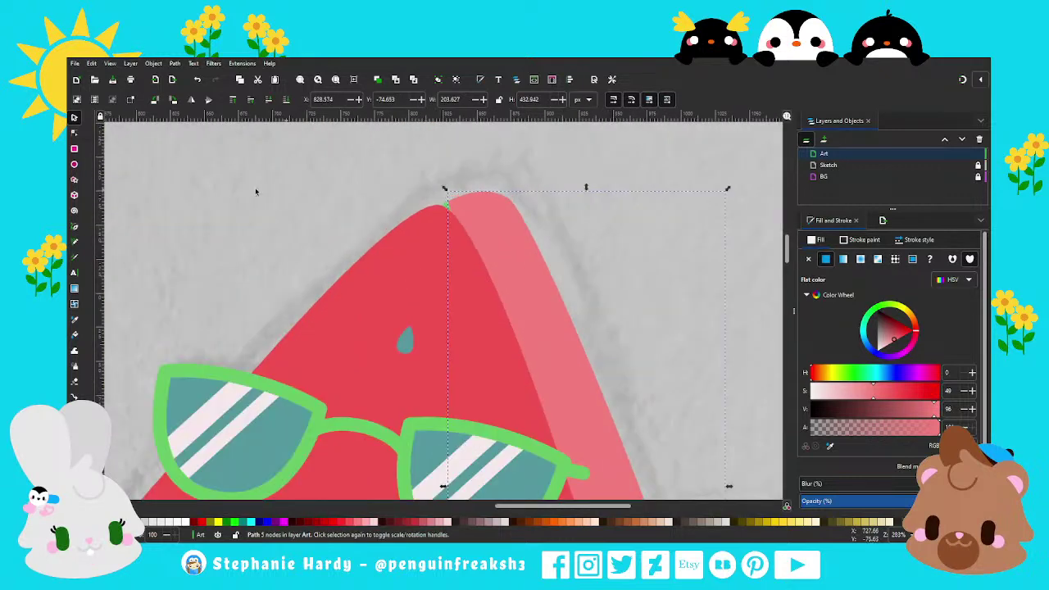
Reshape the pink strip's top node into a rounded tip.
key("n")
mouse_move(449, 202)
left_mouse_down()
mouse_move(425, 214)
mouse_move(377, 187)
left_mouse_up()
scroll(450, 221, "up", 2)
scroll(410, 188, "up", 2)
scroll(451, 237, "down", 2)
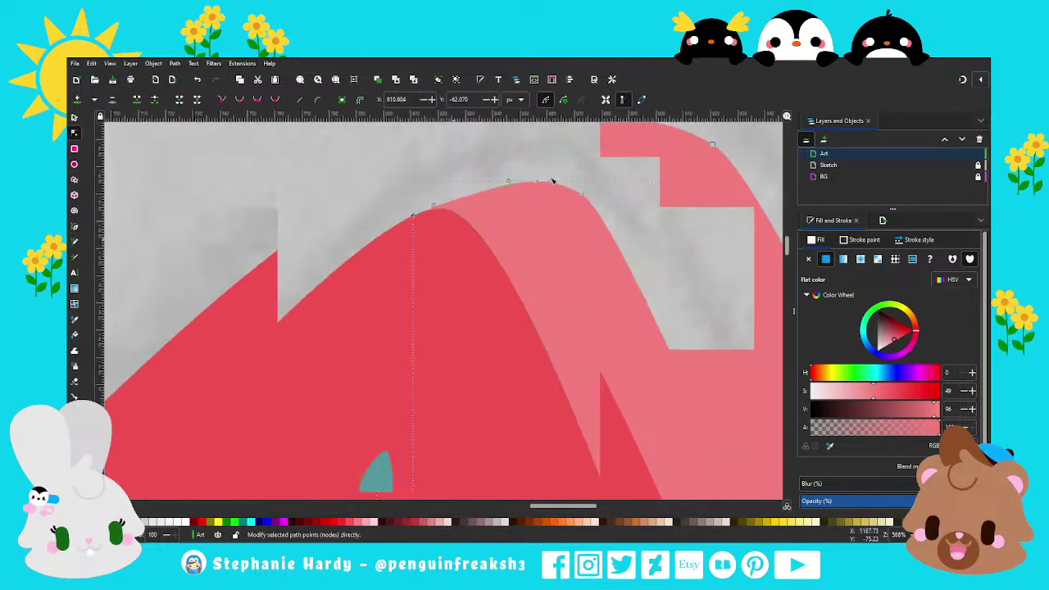
left_click_drag(509, 181, 492, 177)
scroll(429, 169, "down", 3)
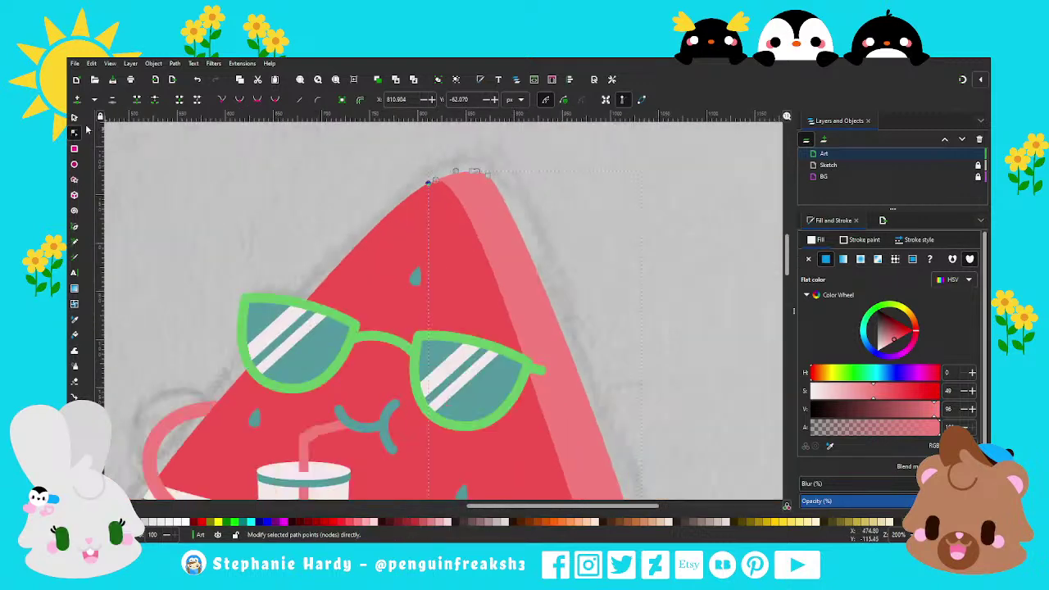
left_click(74, 117)
left_click(515, 196)
scroll(515, 196, "down", 3)
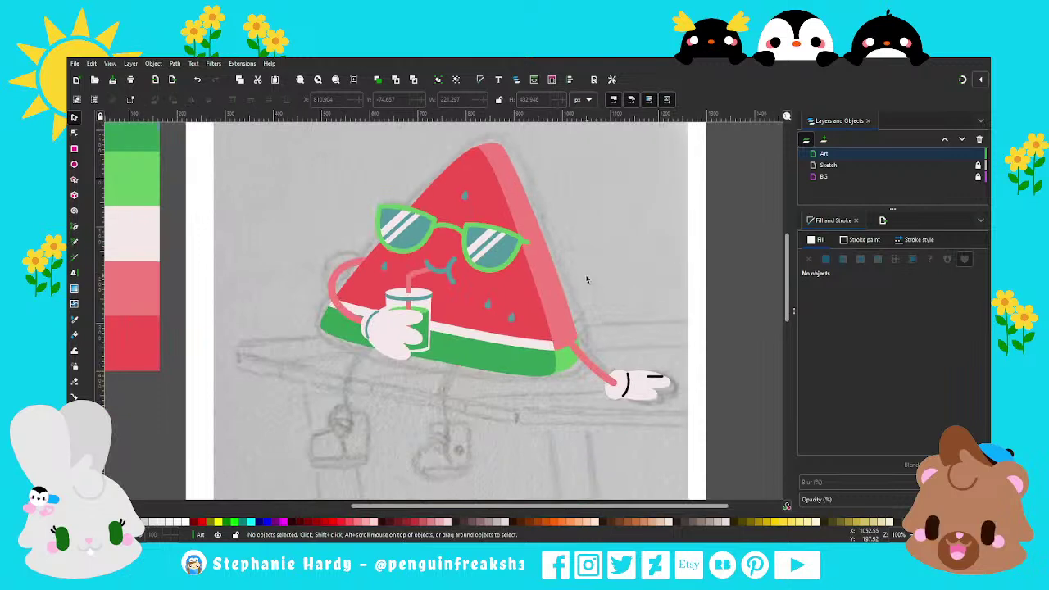
left_click(538, 215)
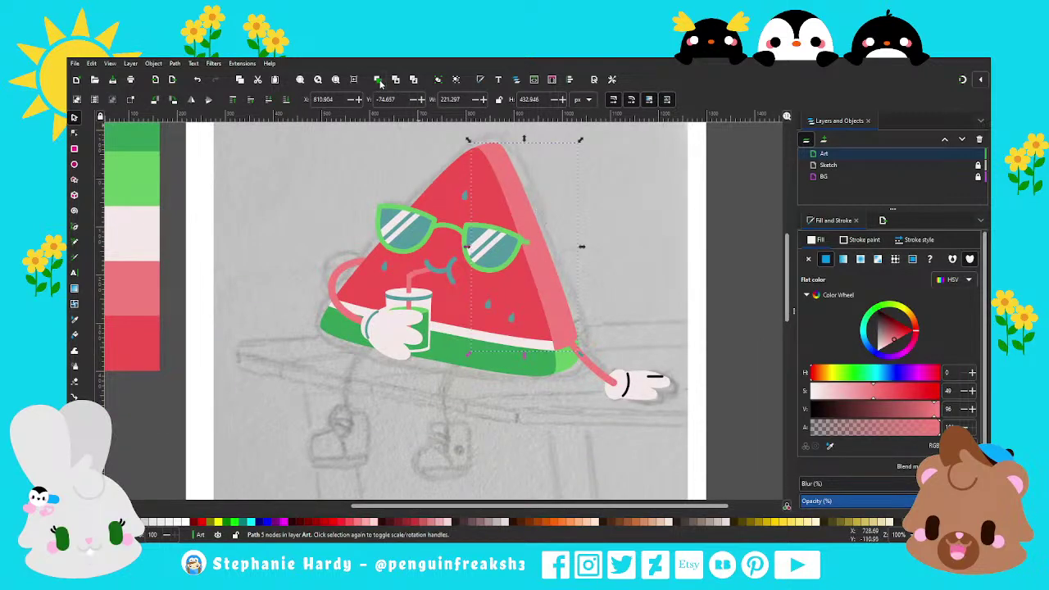
left_click_drag(555, 306, 549, 294)
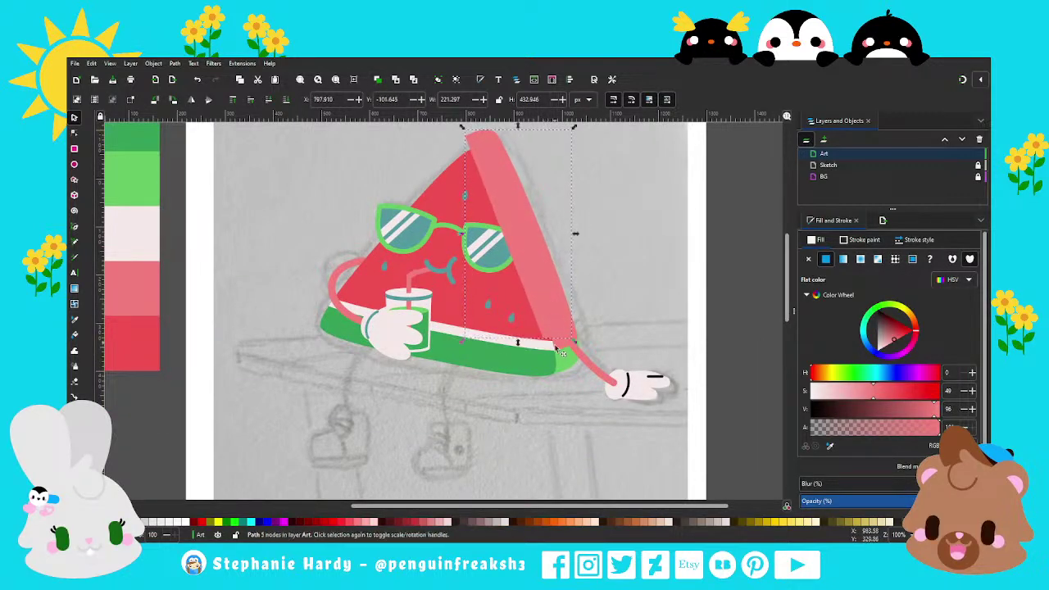
key("ctrl+z")
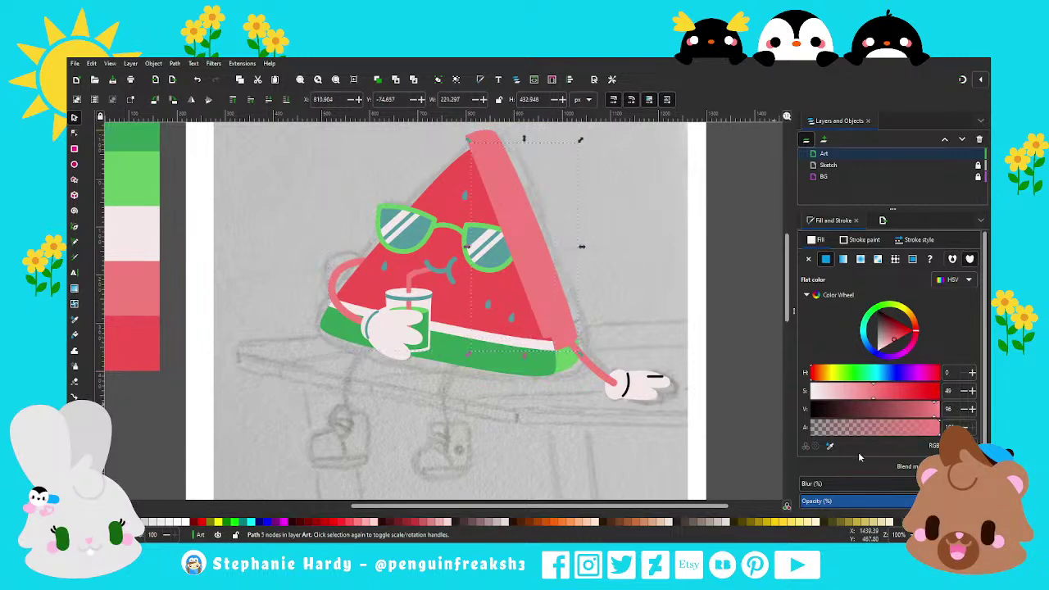
scroll(554, 288, "up", 2)
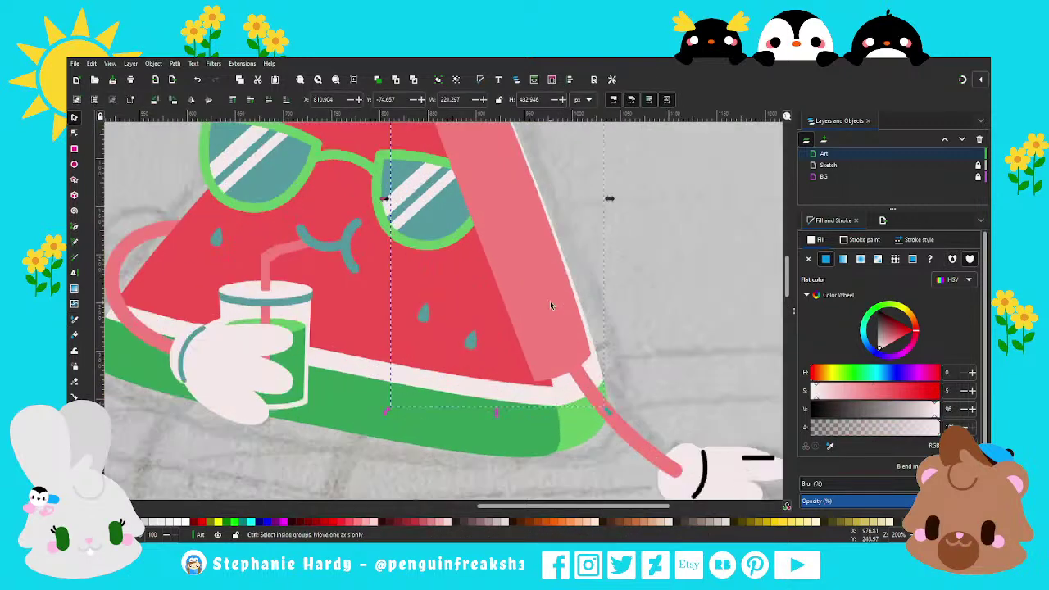
scroll(550, 301, "up", 1)
left_click_drag(570, 372, 588, 377)
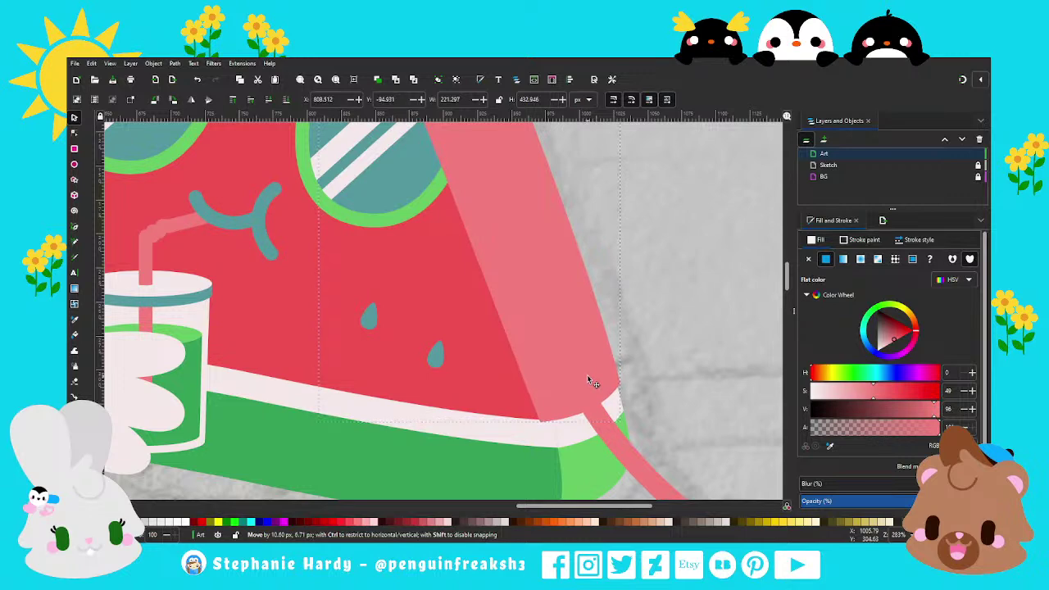
scroll(468, 423, "down", 1, "ctrl")
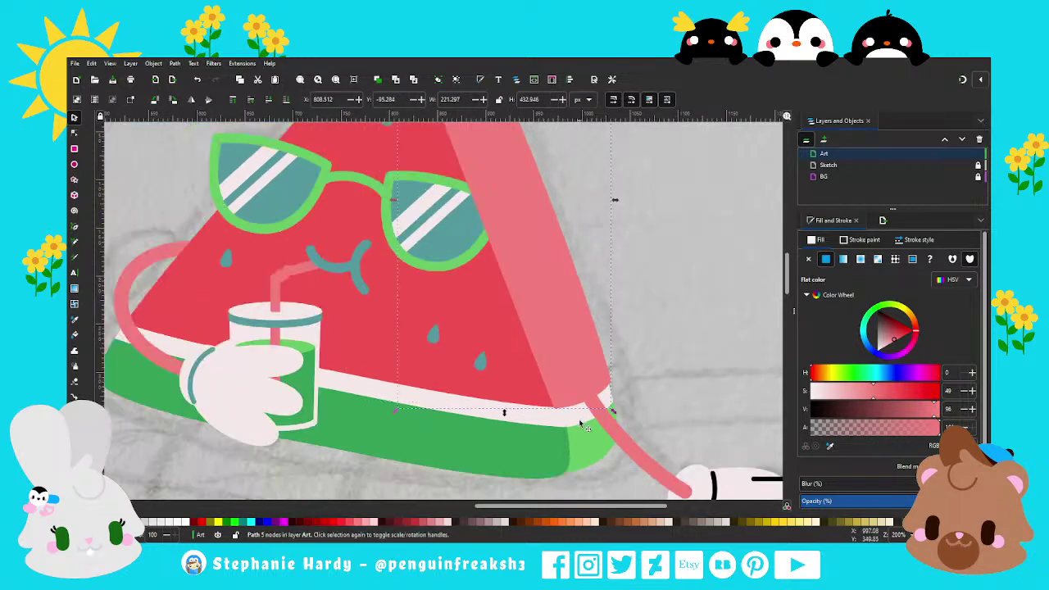
scroll(528, 369, "down", 1, "ctrl")
scroll(530, 365, "down", 1)
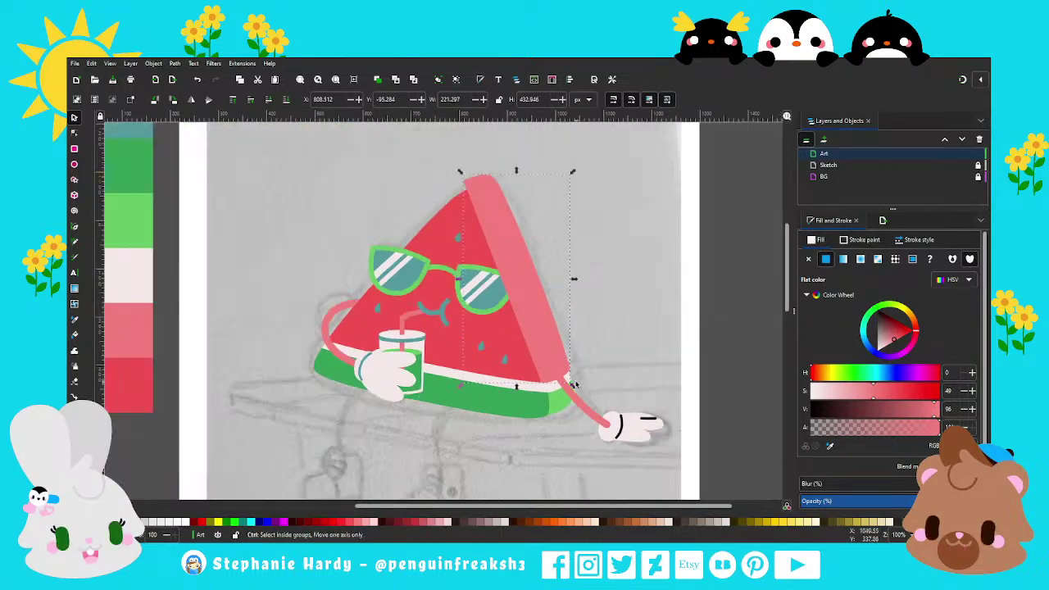
key("ctrl+z")
key("ctrl+z")
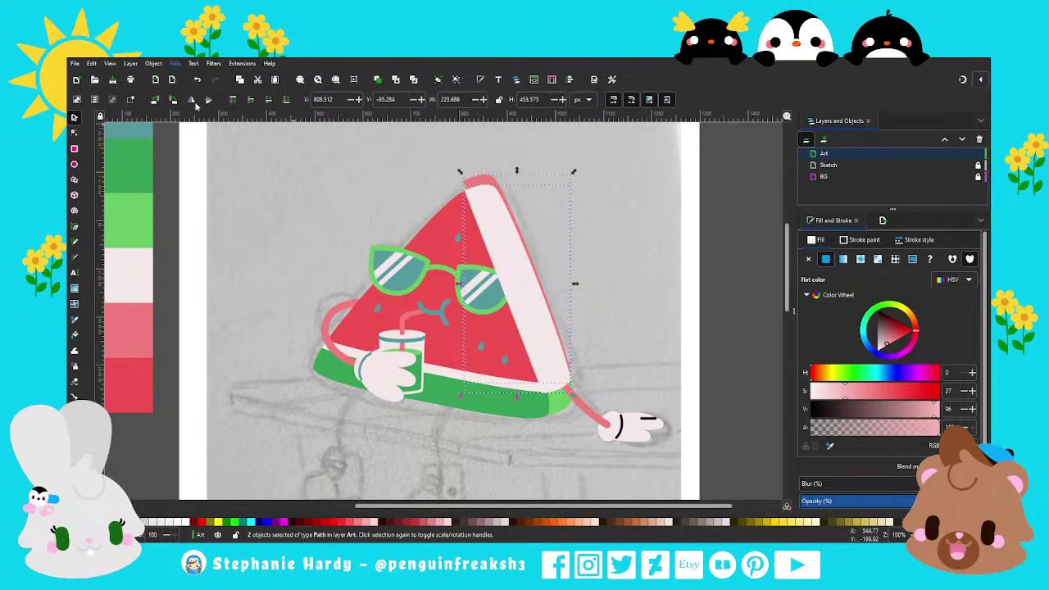
key("ctrl+z")
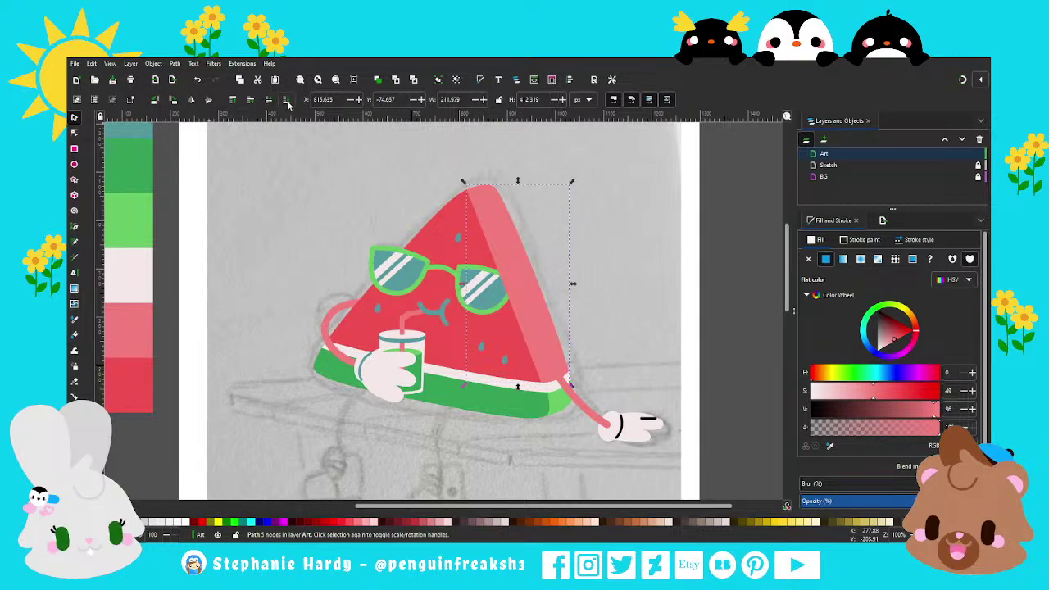
left_click(267, 100)
left_click(610, 318)
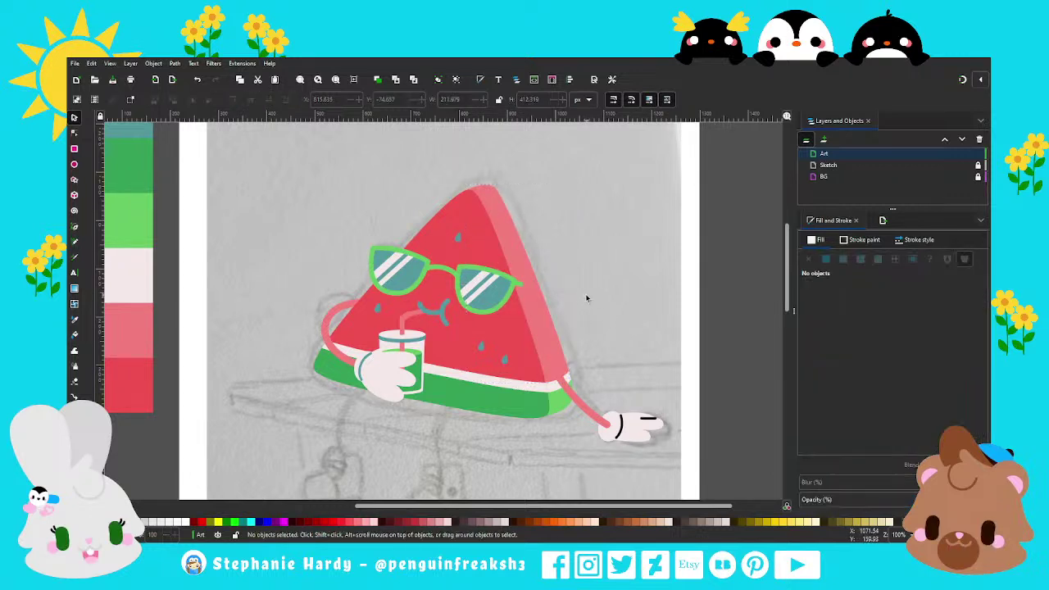
scroll(548, 312, "down", 1, "ctrl")
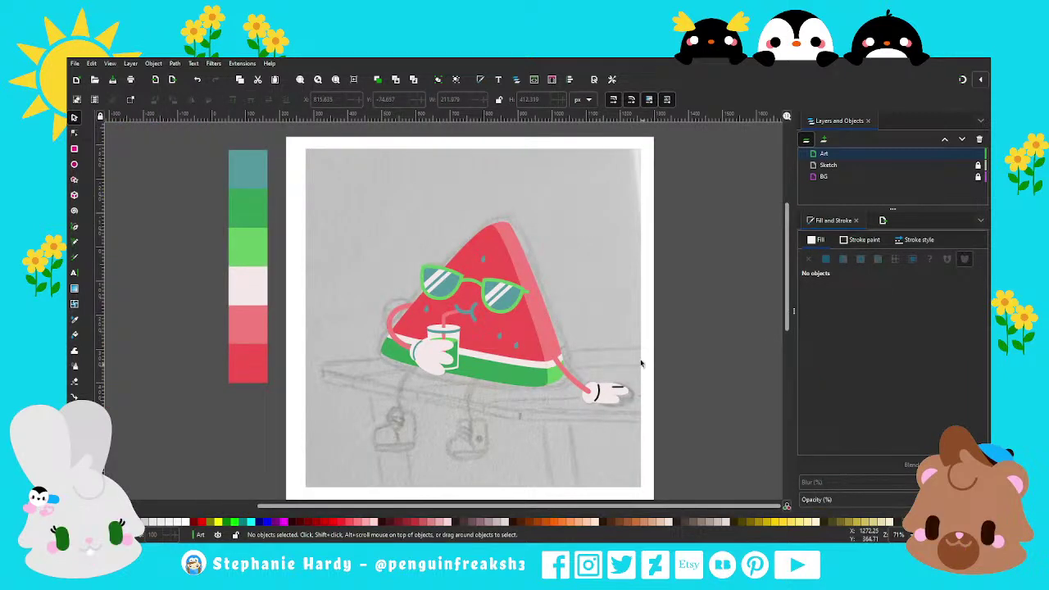
Check the right arm's stroke colour settings, then zoom out.
left_click(576, 386)
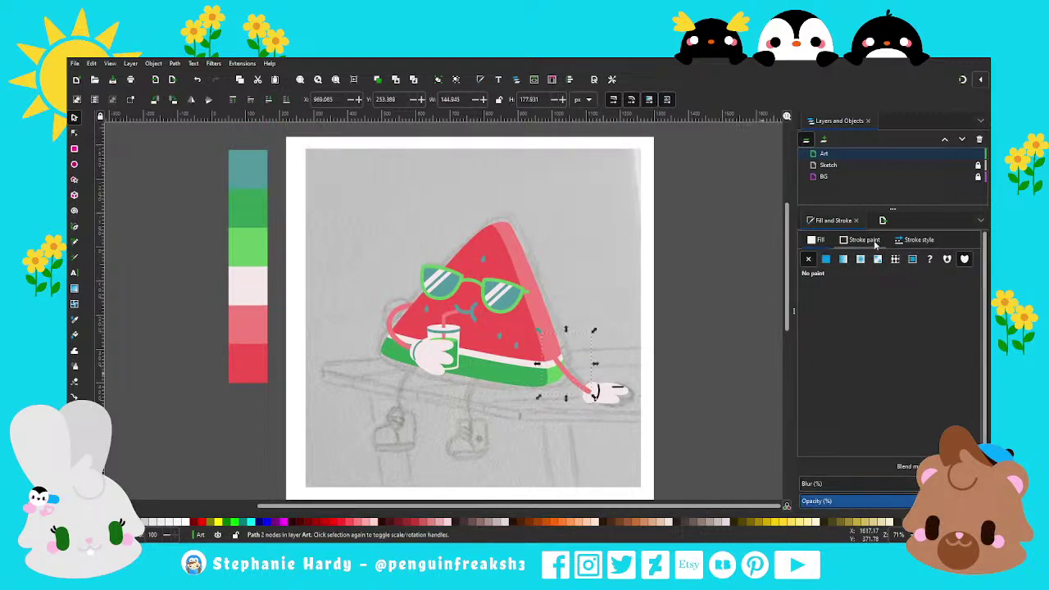
left_click(875, 243)
left_click(670, 456)
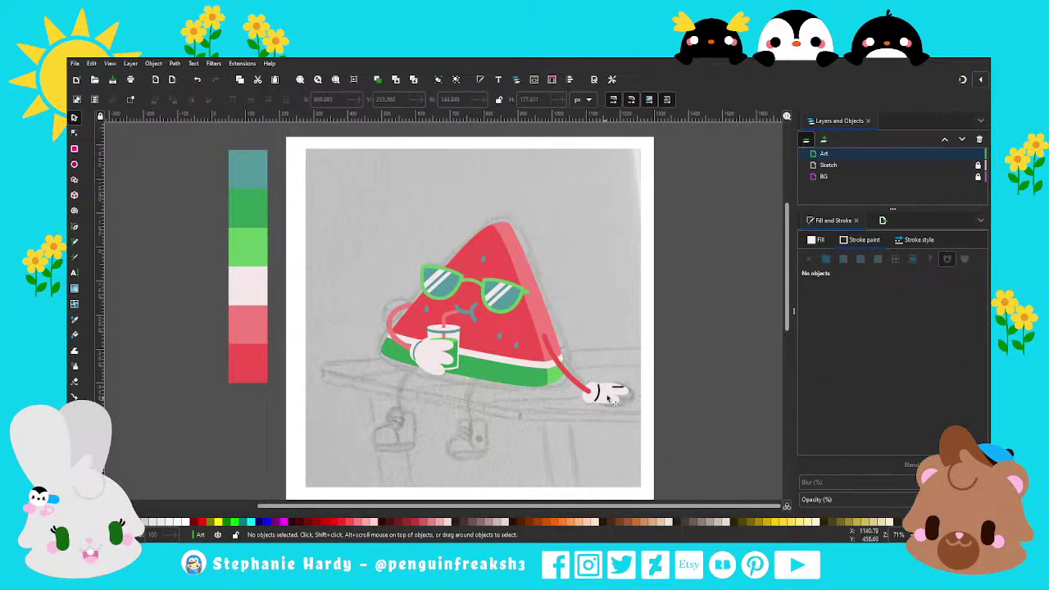
key("minus")
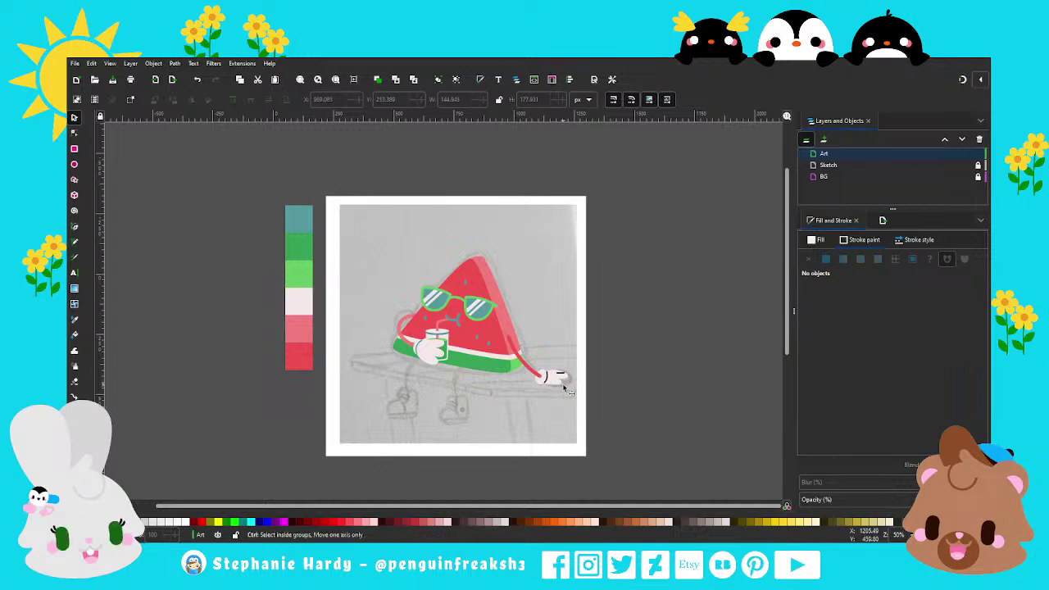
scroll(557, 388, "up", 3, "ctrl")
scroll(564, 361, "up", 3, "ctrl")
scroll(565, 338, "up", 1, "ctrl")
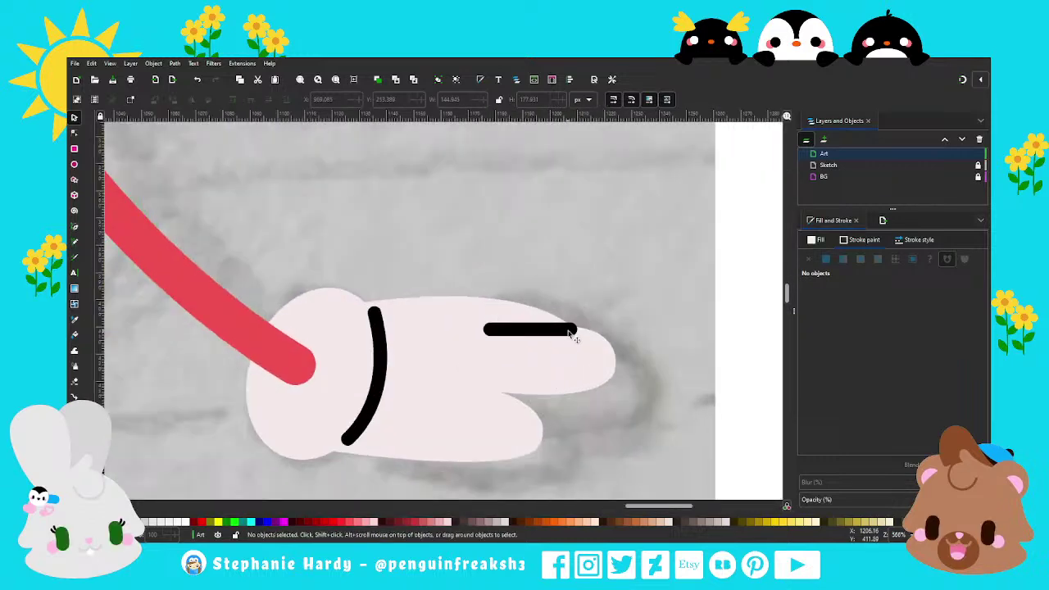
Reposition the black finger line and shorten it from its left end.
mouse_move(574, 331)
left_mouse_down()
mouse_move(579, 320)
mouse_move(566, 331)
left_mouse_up()
left_click_drag(564, 330, 568, 329)
left_click(73, 132)
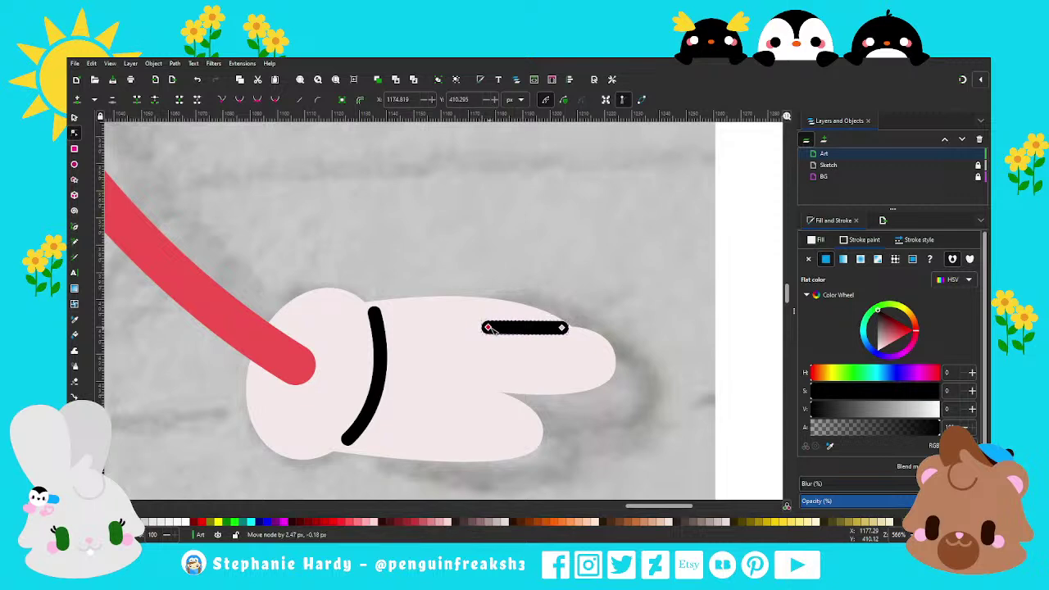
left_click_drag(482, 328, 501, 328)
Shift the hand's notch and bottom nodes to the left.
left_click(515, 418)
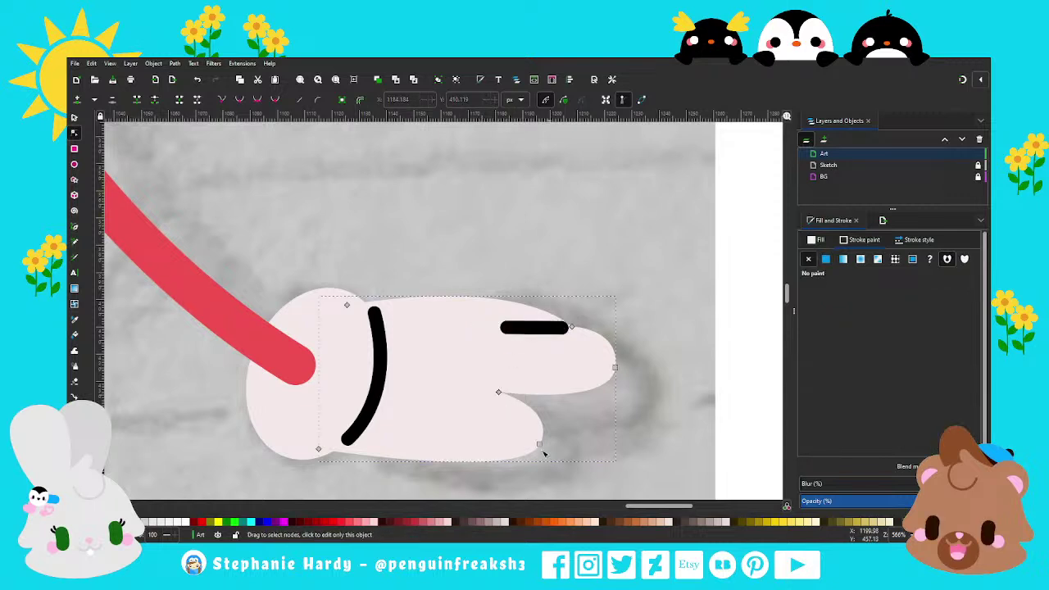
mouse_move(543, 453)
left_mouse_down()
mouse_move(495, 389)
mouse_move(488, 394)
left_mouse_up()
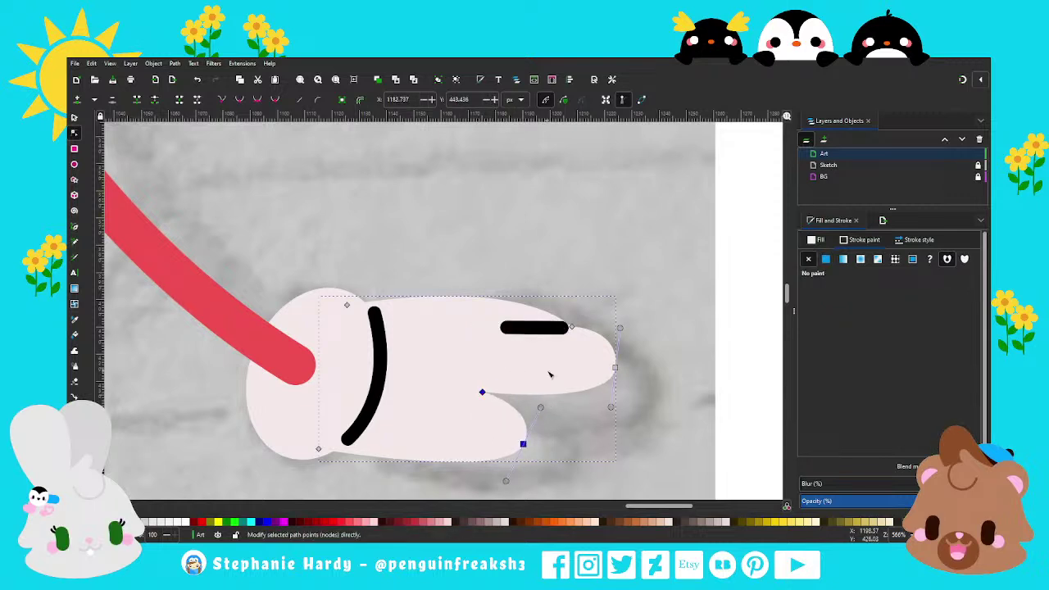
scroll(549, 374, "down", 1)
key("s")
key("Escape")
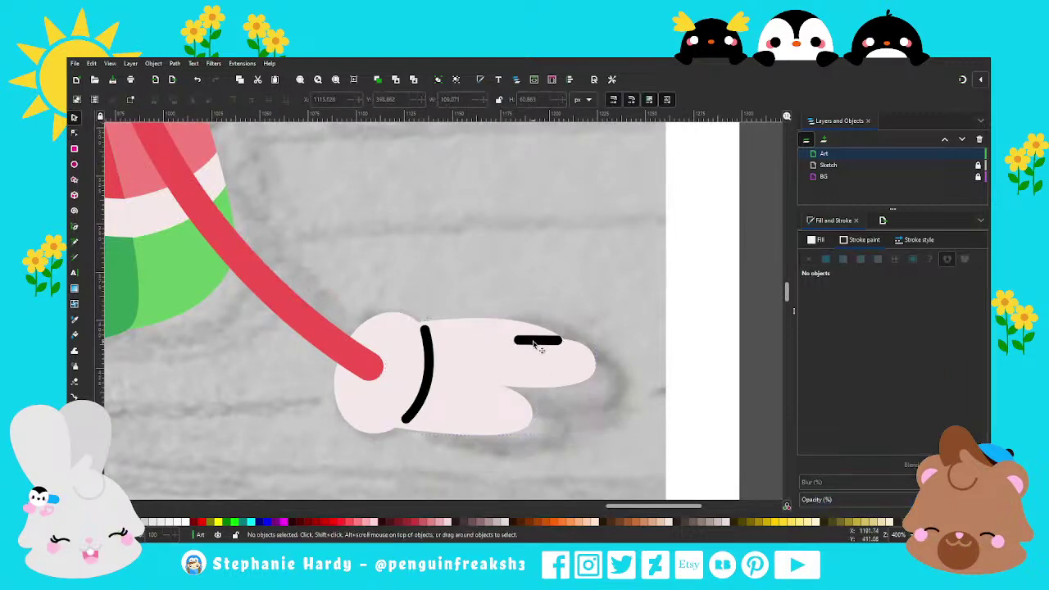
left_click(535, 343)
left_click(491, 385, "shift")
scroll(573, 353, "down", 3)
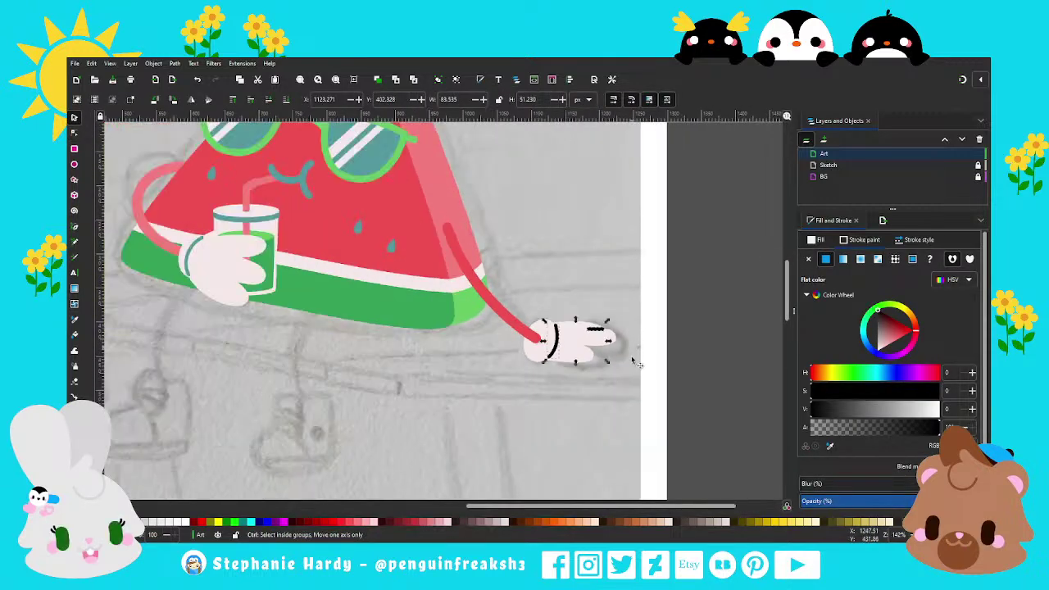
scroll(635, 363, "down", 2)
Save the drawing as watermelon_dude.svg.
key("d")
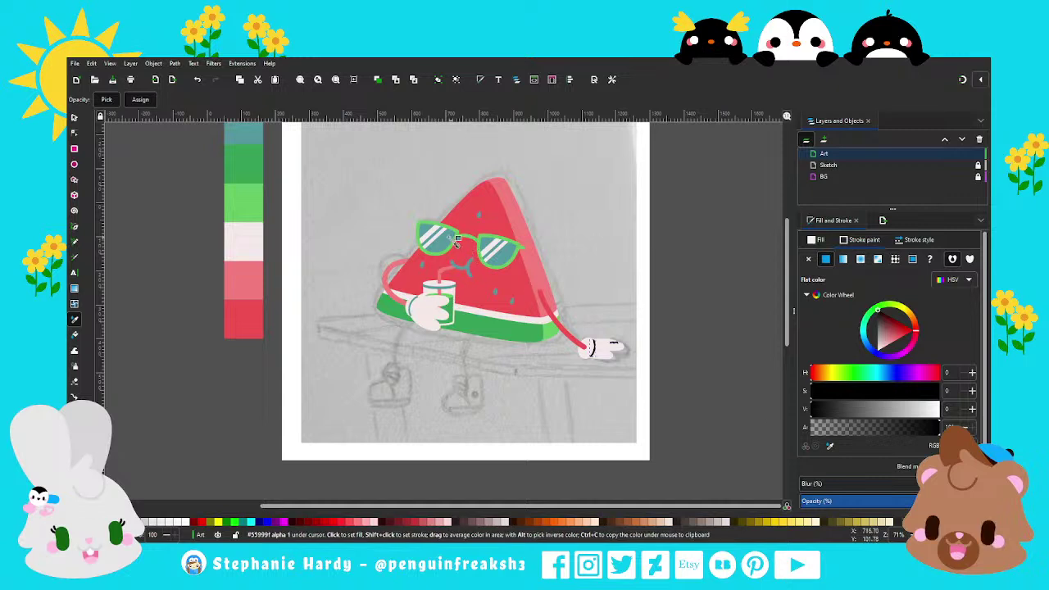
key("s")
key("Escape")
scroll(463, 471, "down", 1)
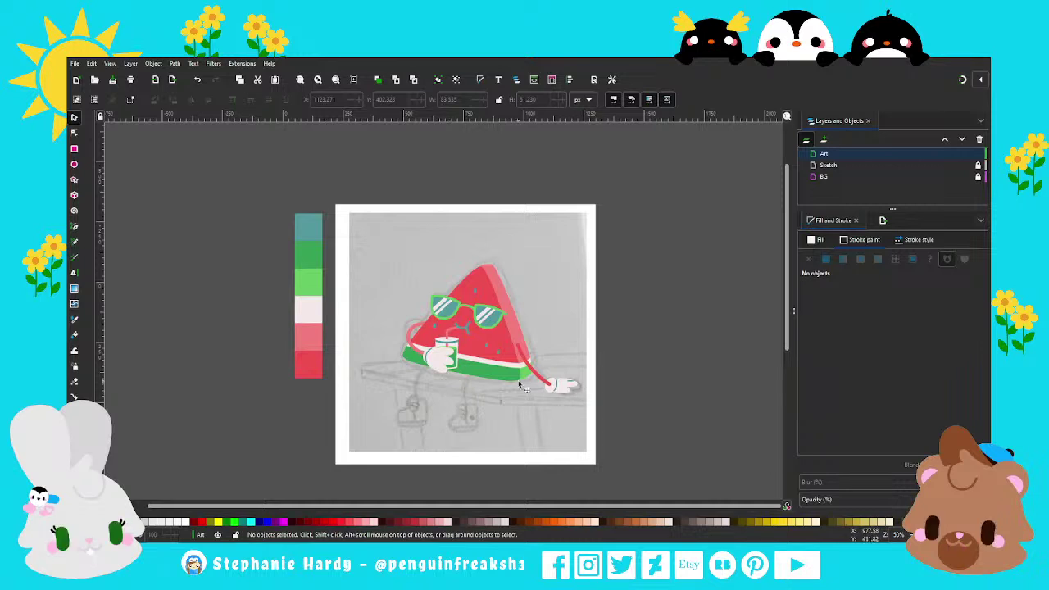
scroll(491, 401, "up", 1)
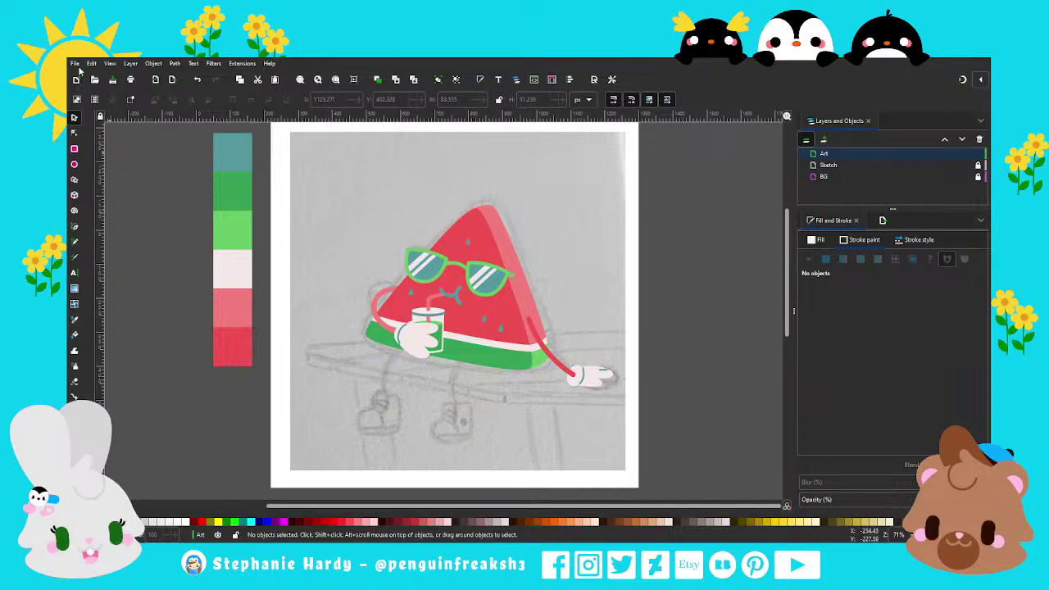
key("ctrl+s")
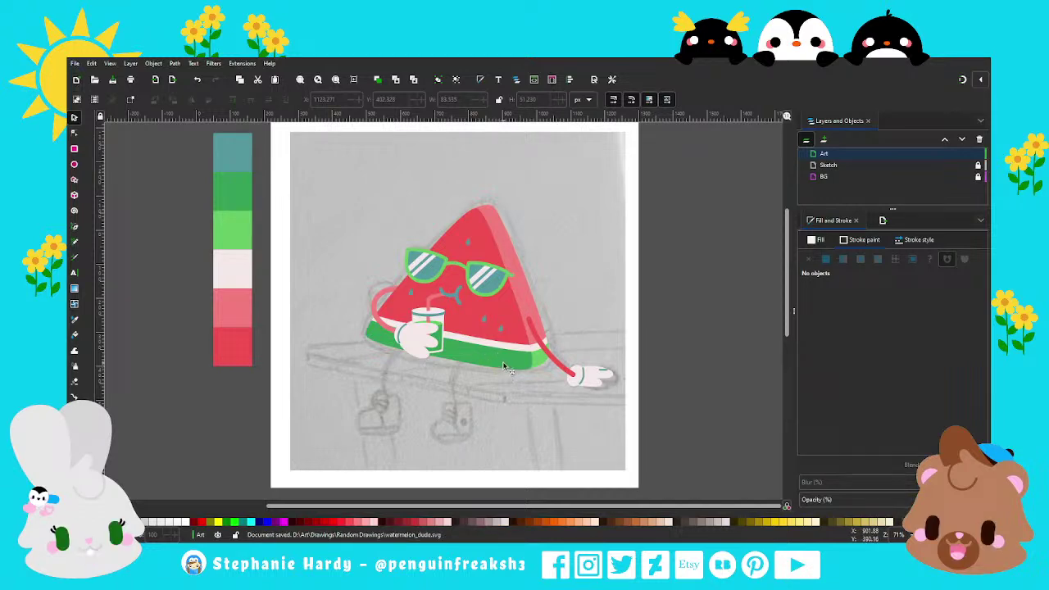
scroll(424, 435, "up", 1)
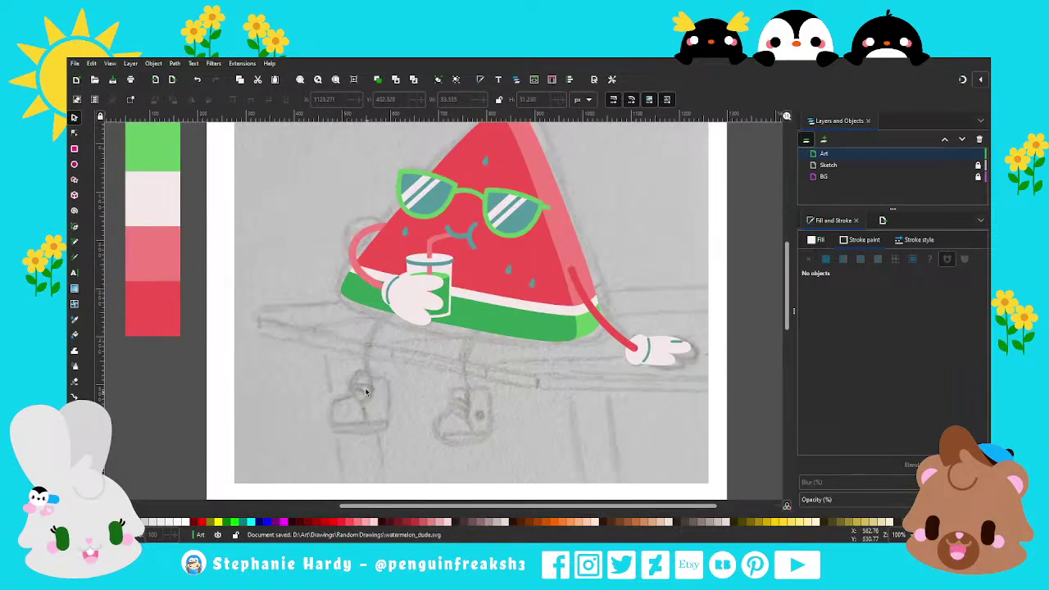
Duplicate the right arm and rotate the copy to hang below the left hand.
left_click(600, 326)
key("ctrl+d")
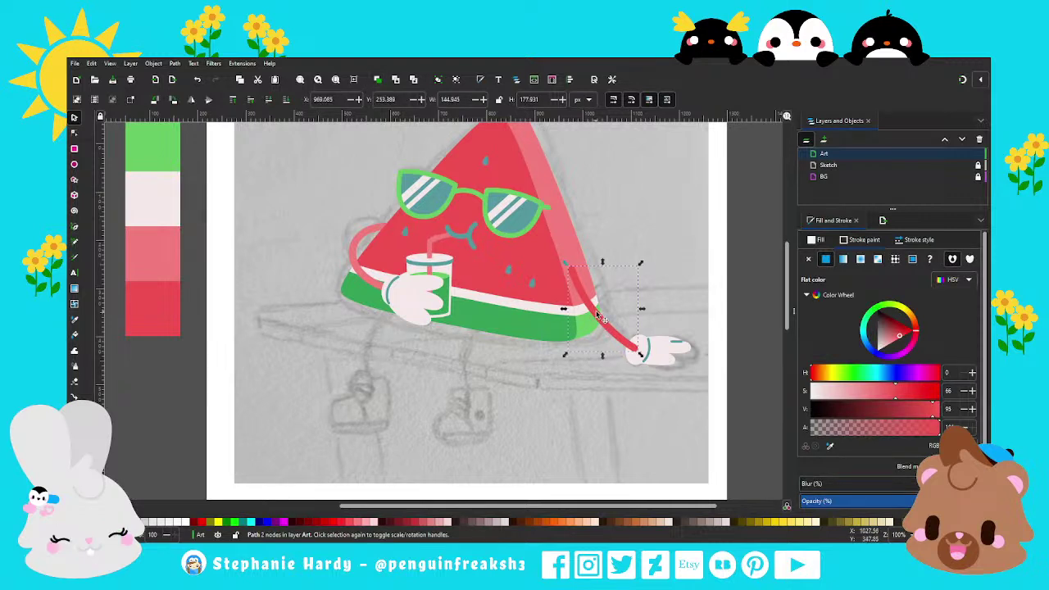
left_click_drag(594, 320, 380, 356)
left_click(379, 349)
left_click_drag(426, 301, 429, 339)
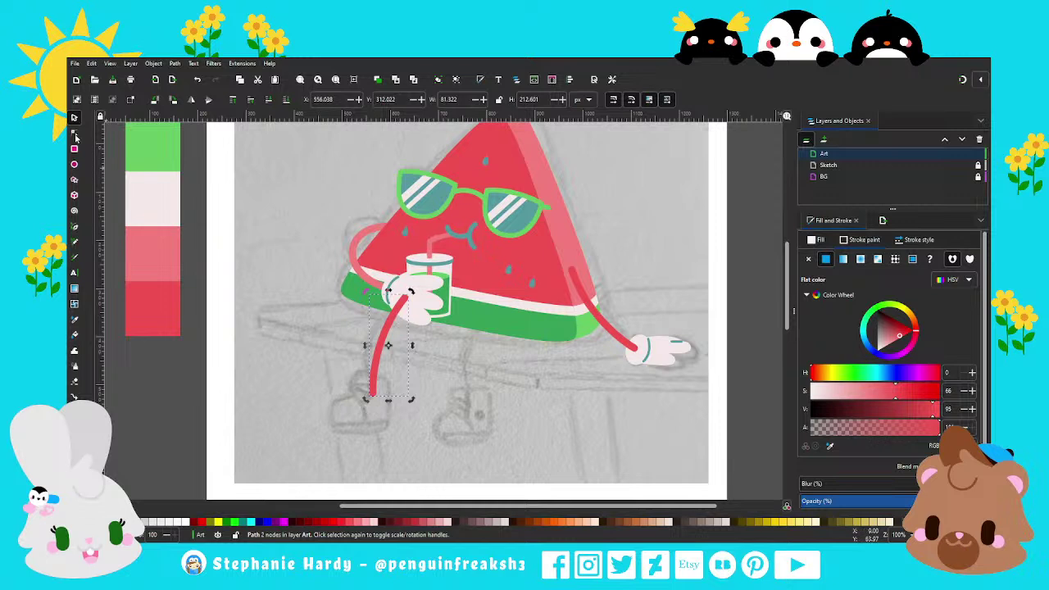
Shorten the leg, bend it into a gentle curve, and settle its position.
left_click(74, 133)
left_click(377, 395)
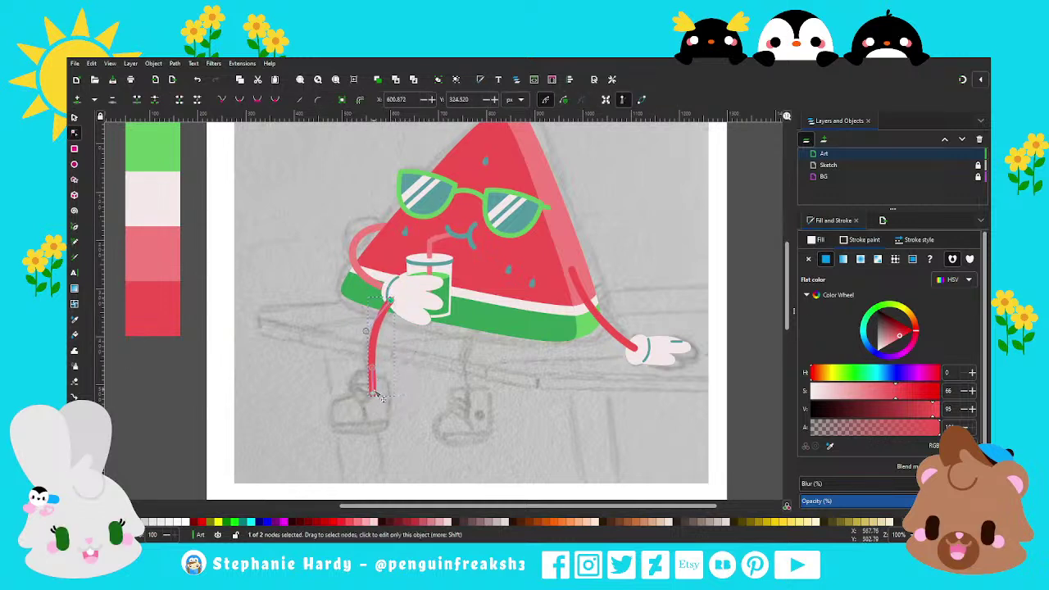
left_click_drag(379, 396, 377, 383)
left_click_drag(369, 334, 358, 328)
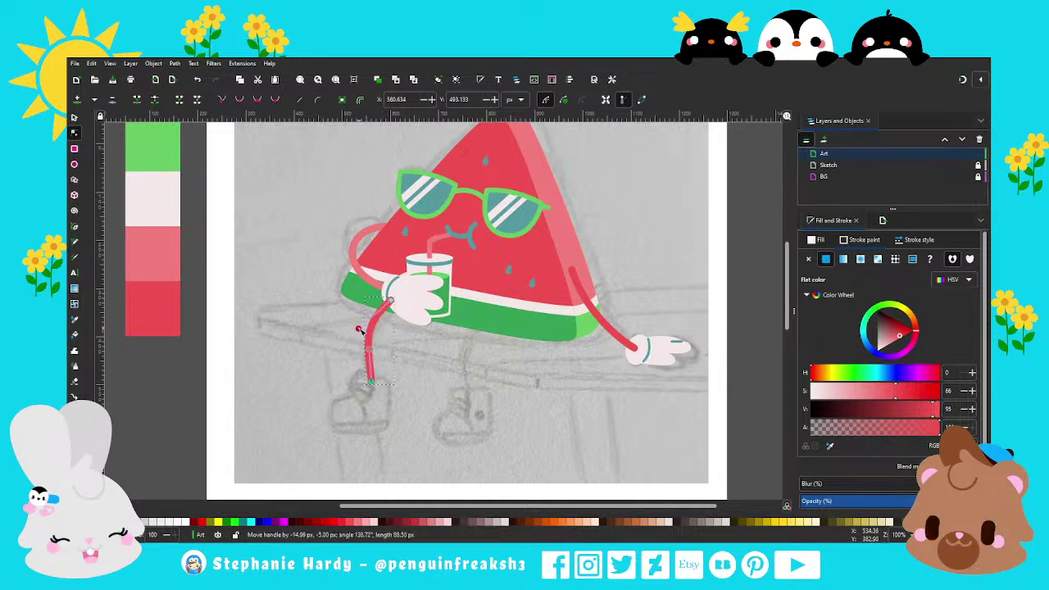
left_click_drag(373, 383, 368, 382)
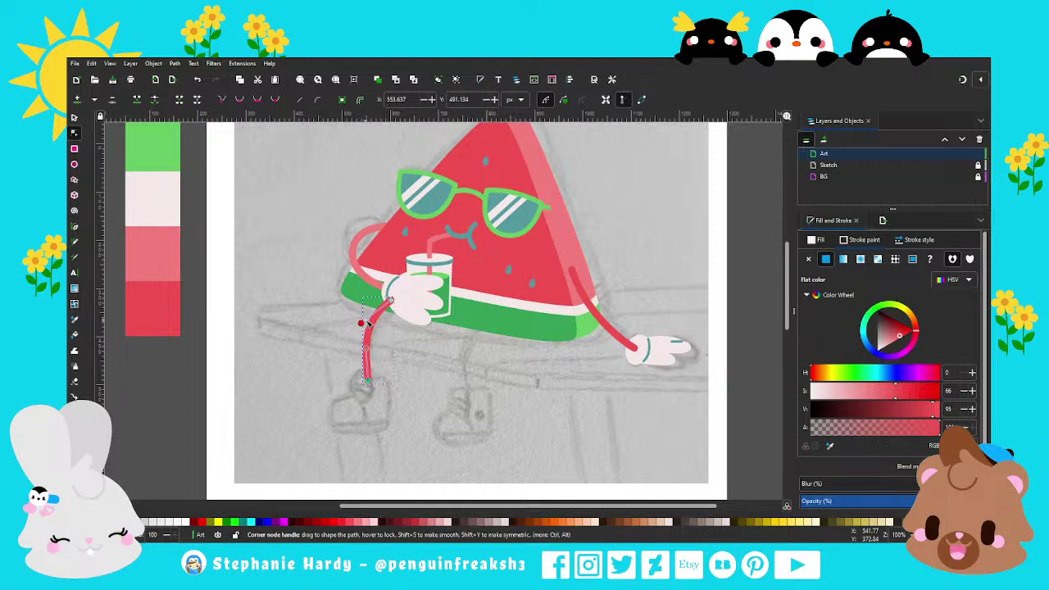
left_click(73, 117)
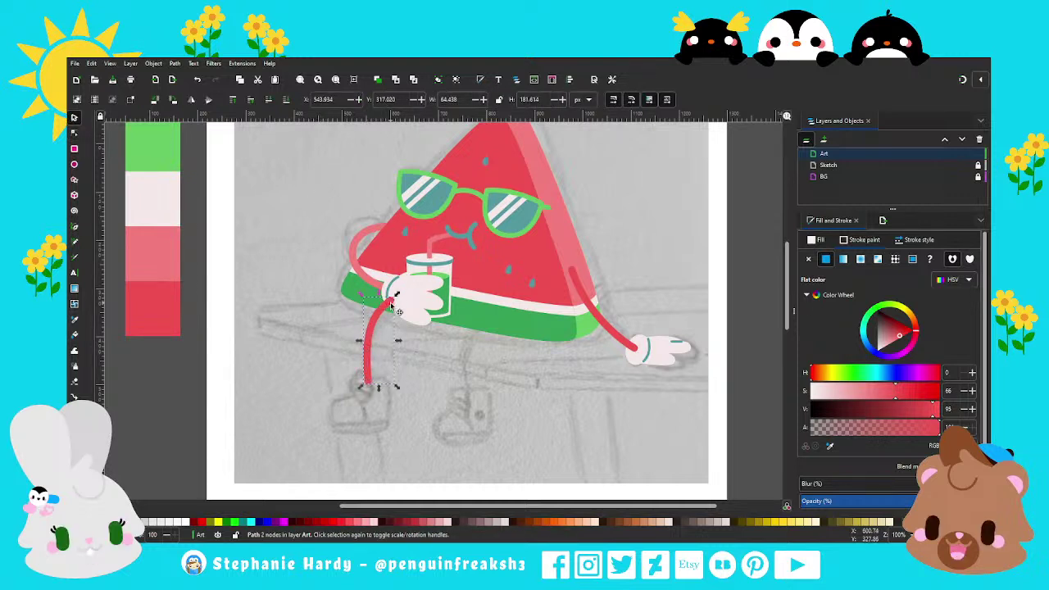
left_click_drag(392, 308, 392, 313)
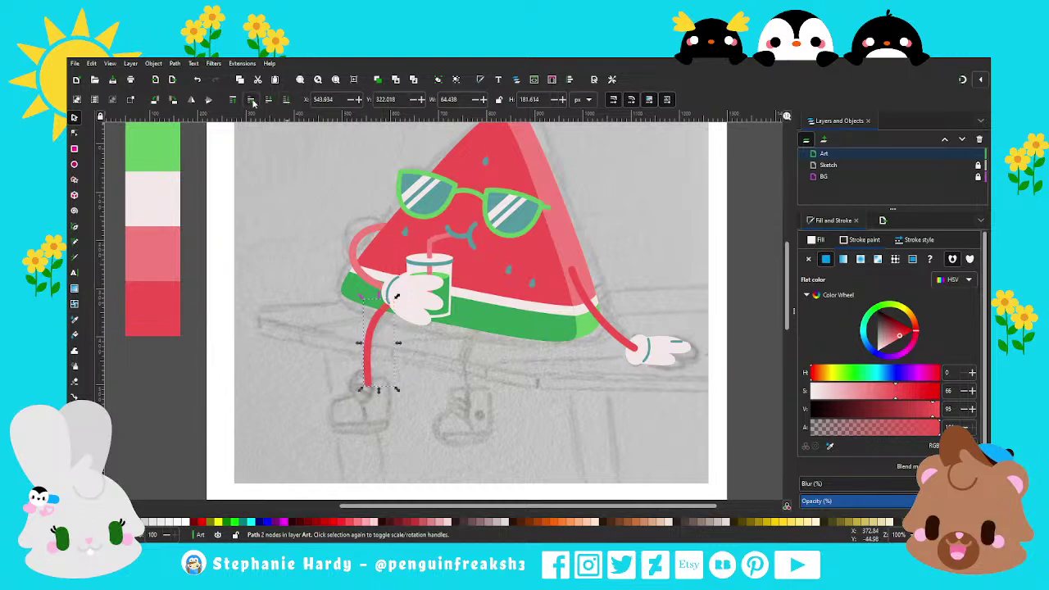
left_click(392, 344)
scroll(391, 344, "down", 1, "ctrl")
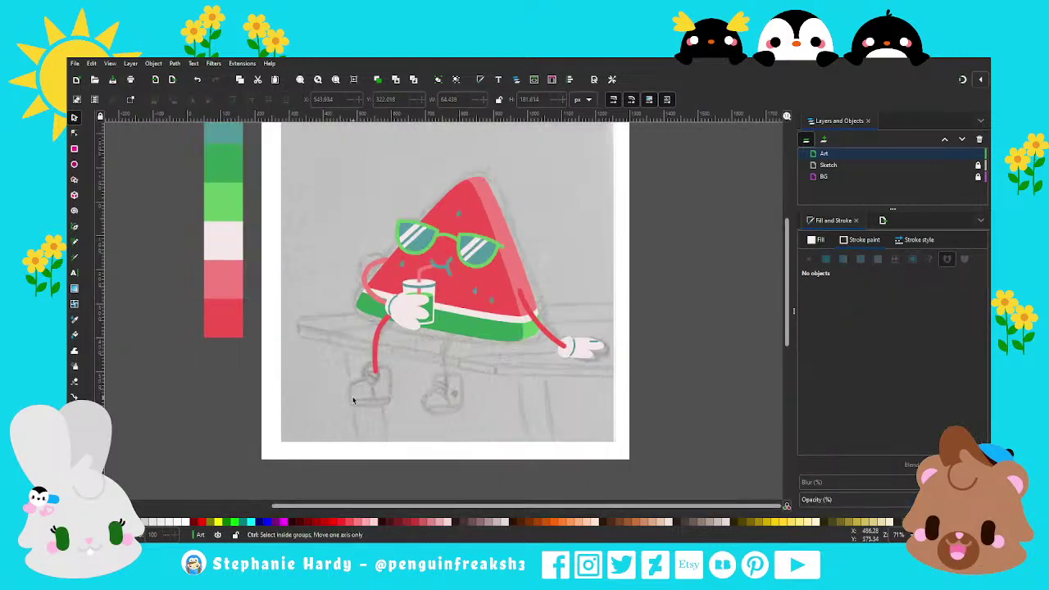
scroll(354, 400, "up", 1, "ctrl")
Colour the new leg light green.
left_click(390, 330)
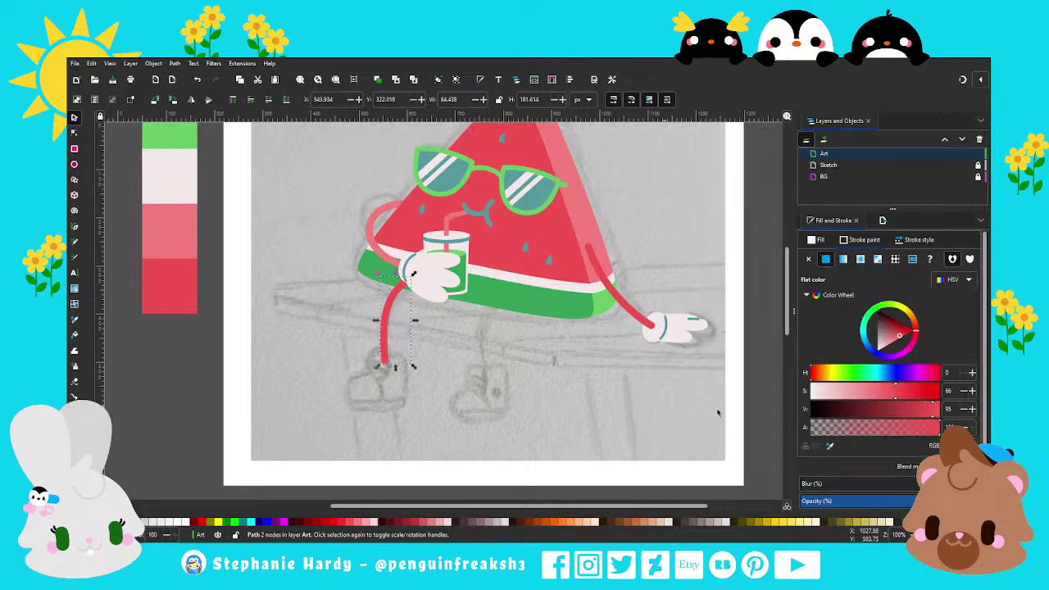
key("d")
left_click(463, 259, "shift")
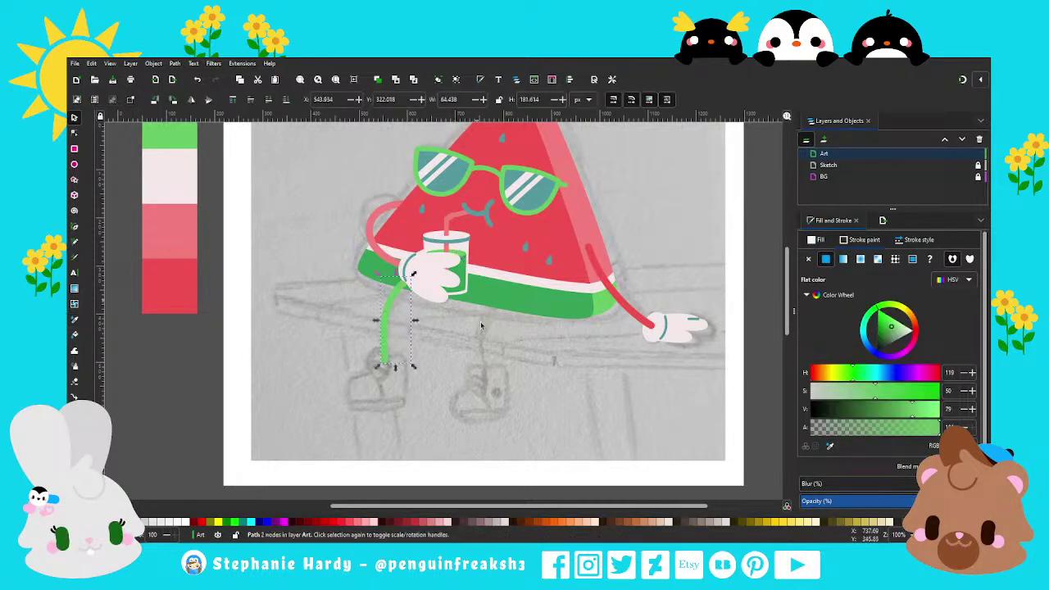
key("Escape")
scroll(412, 372, "down", 1, "ctrl")
scroll(387, 378, "up", 2, "ctrl")
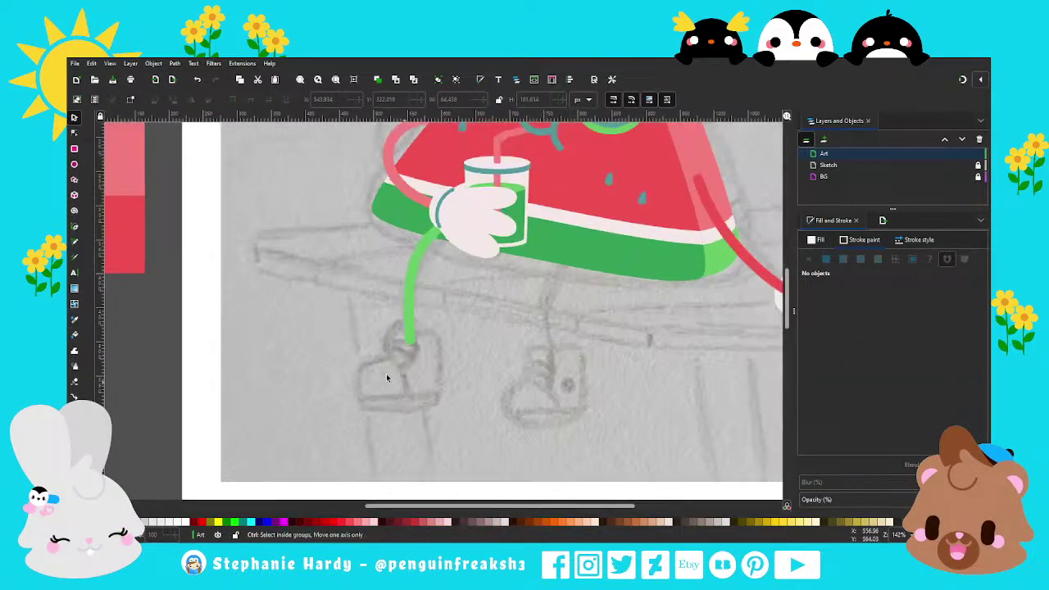
scroll(387, 378, "up", 1, "ctrl")
Draw a closed four-corner shoe outline over the left foot sketch.
left_click(75, 227)
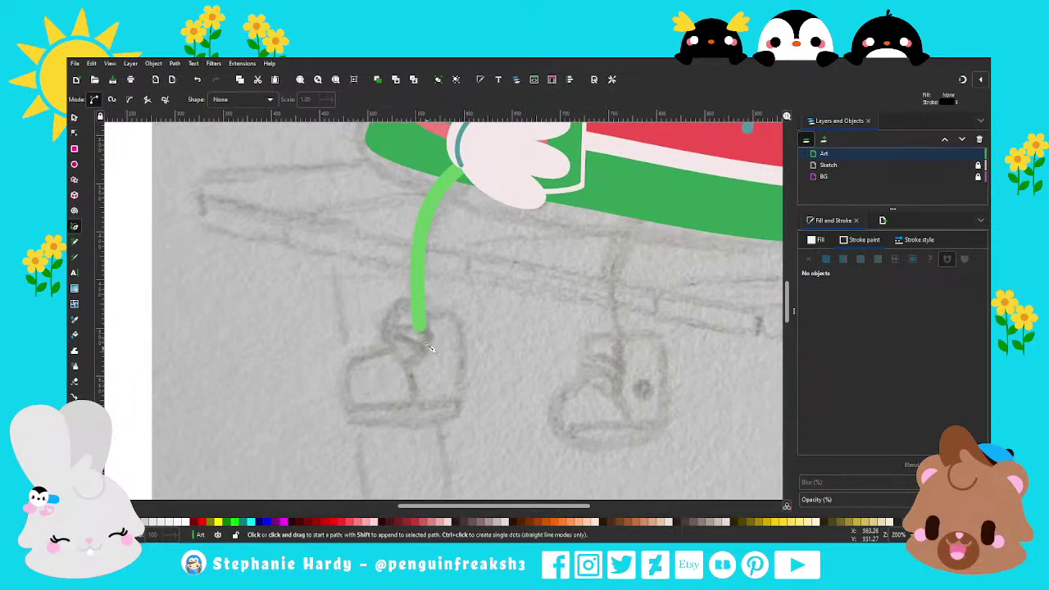
left_click(456, 317)
left_click(399, 329)
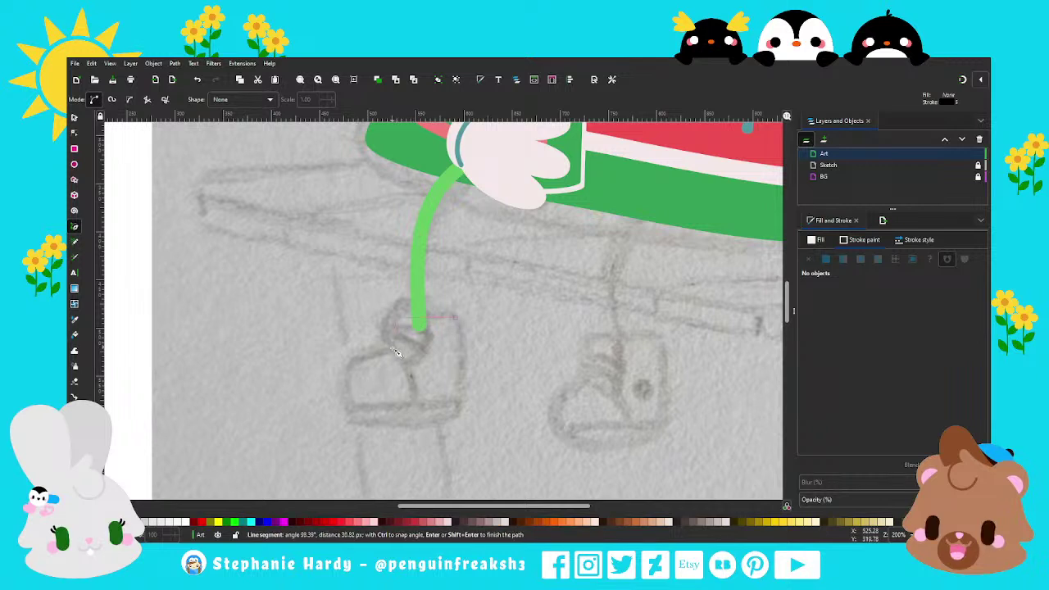
left_click(348, 392)
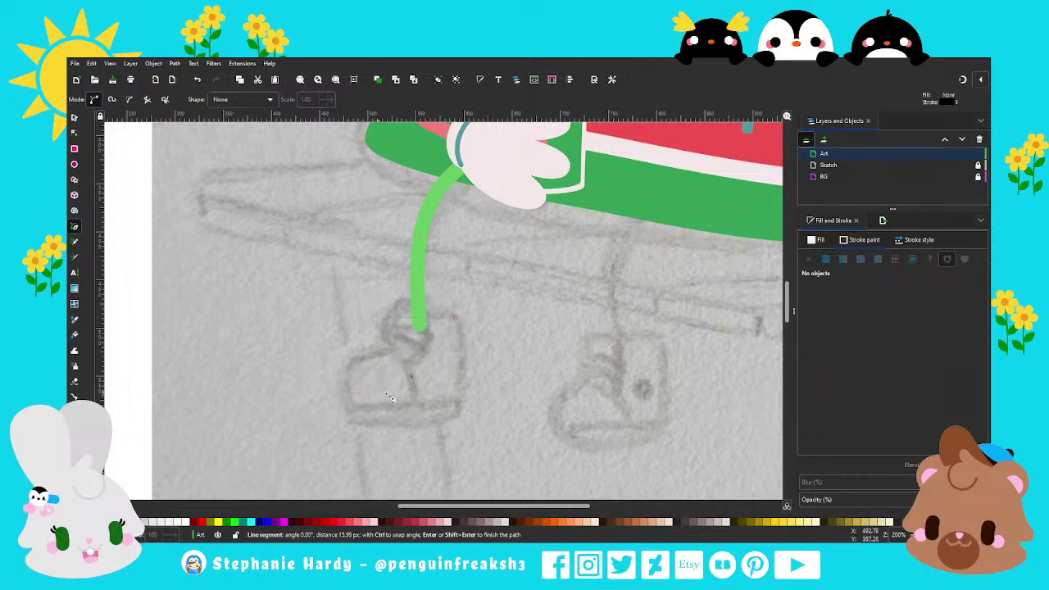
left_click(453, 402)
left_click(456, 317)
key("n")
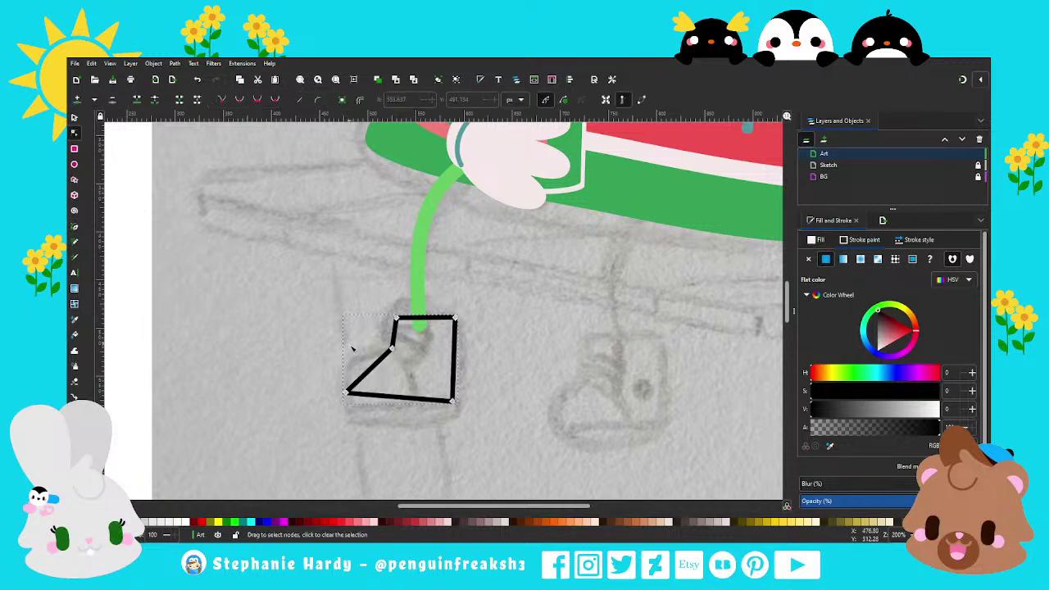
Curve the shoe's bottom segments and shape the toe and sides into a rounded boot.
left_click_drag(461, 425, 463, 426)
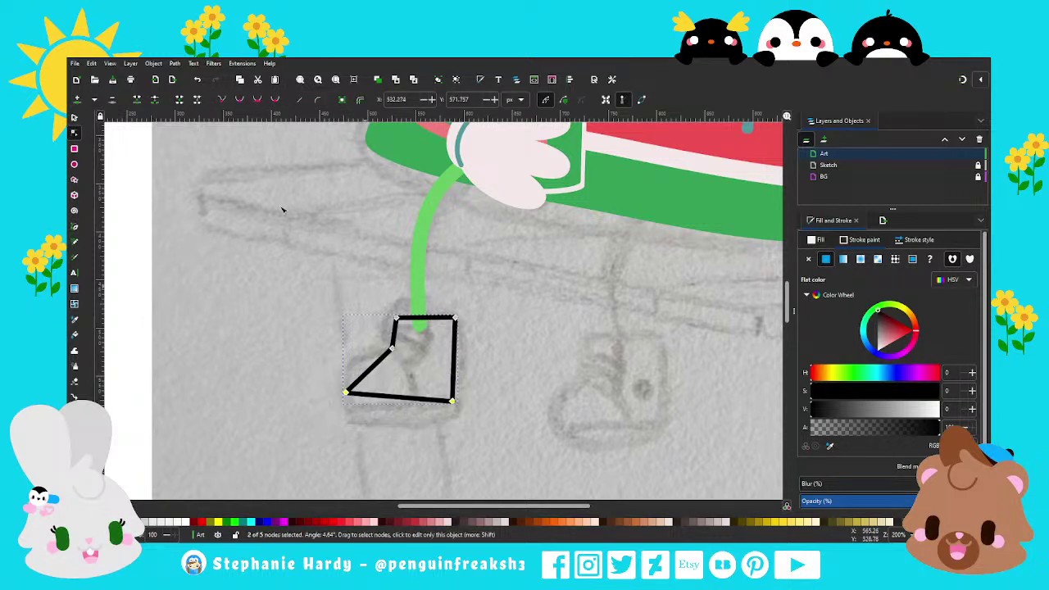
left_click(257, 100)
left_click_drag(338, 365, 342, 355)
left_click_drag(476, 379, 467, 385)
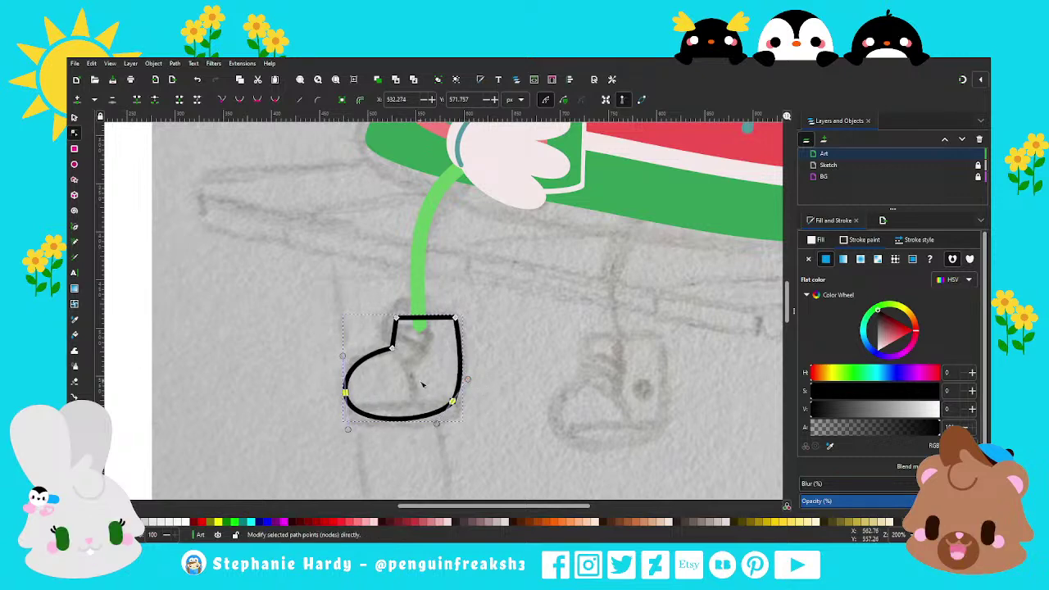
scroll(409, 377, "up", 1)
left_click_drag(391, 294, 381, 294)
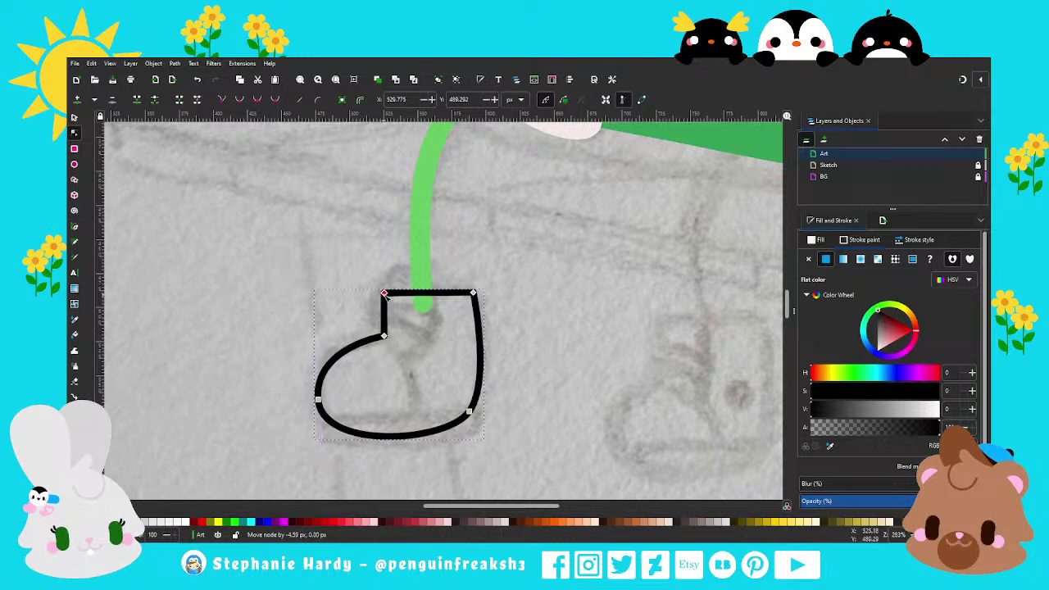
left_click_drag(318, 399, 335, 396)
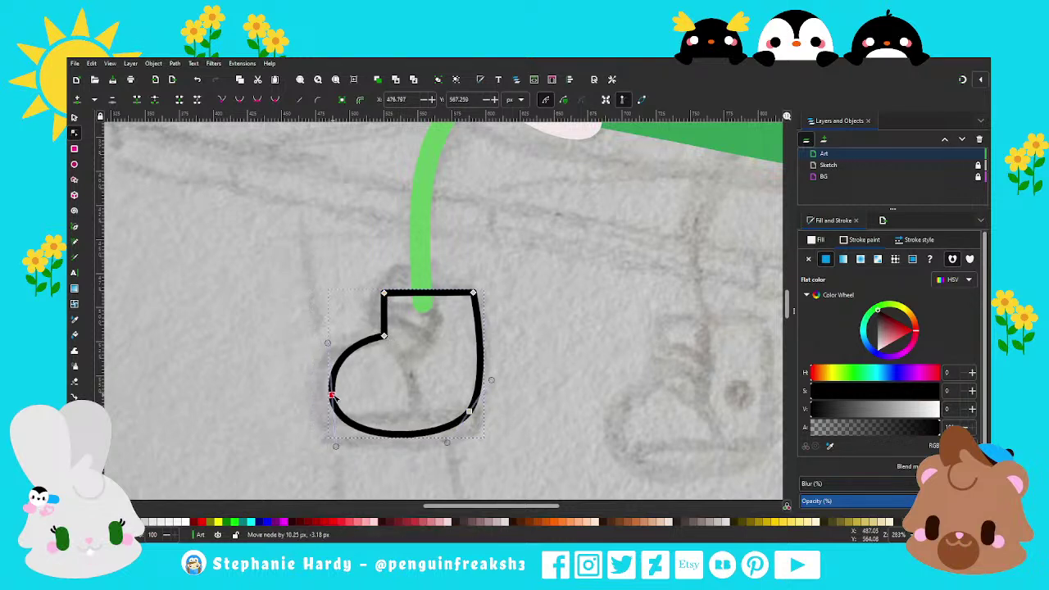
left_click_drag(331, 344, 326, 348)
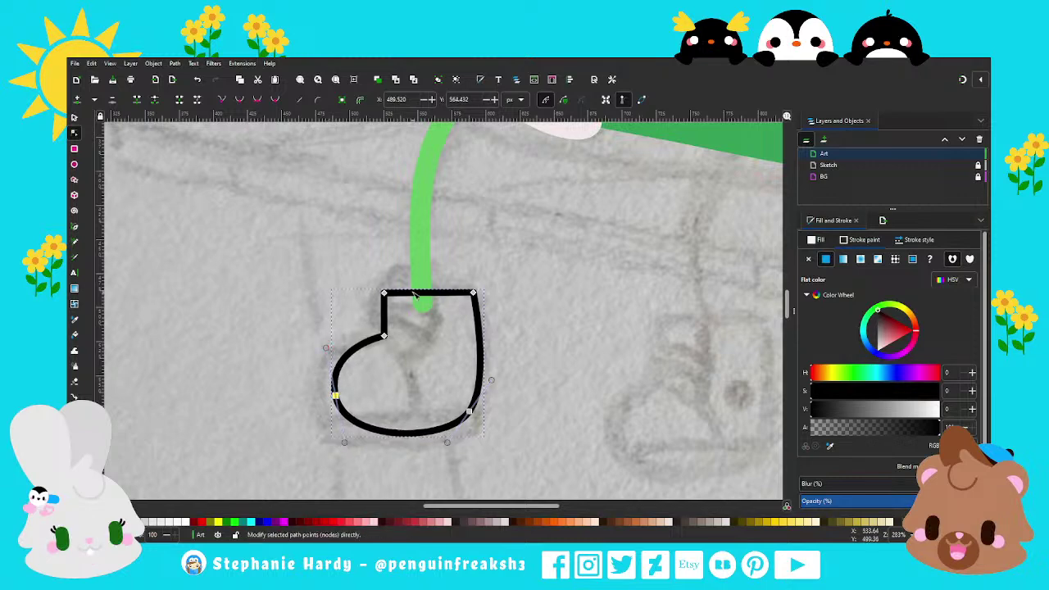
scroll(438, 340, "up", 2)
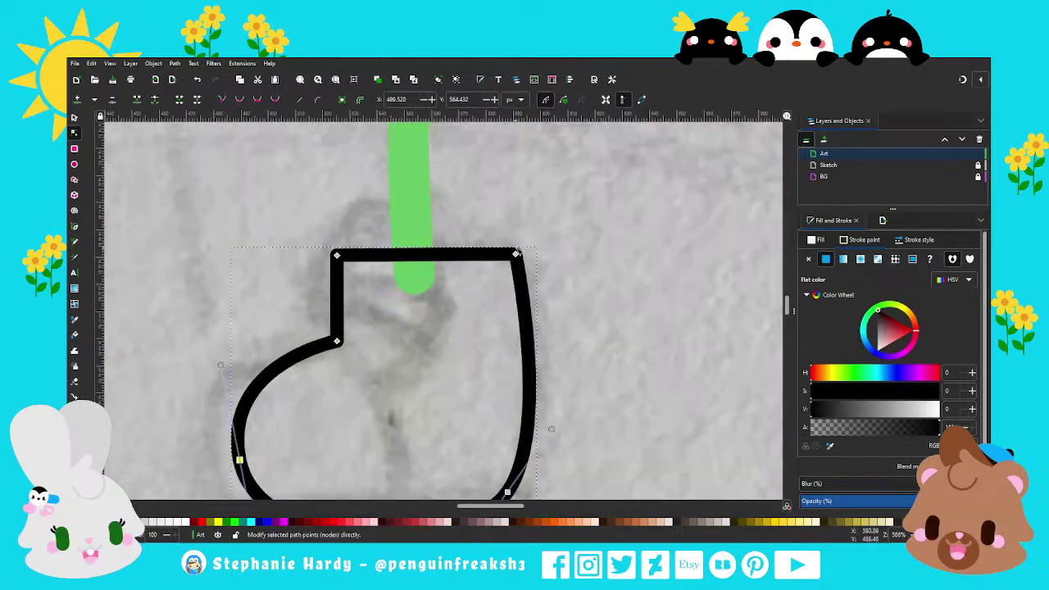
left_click_drag(506, 256, 532, 257)
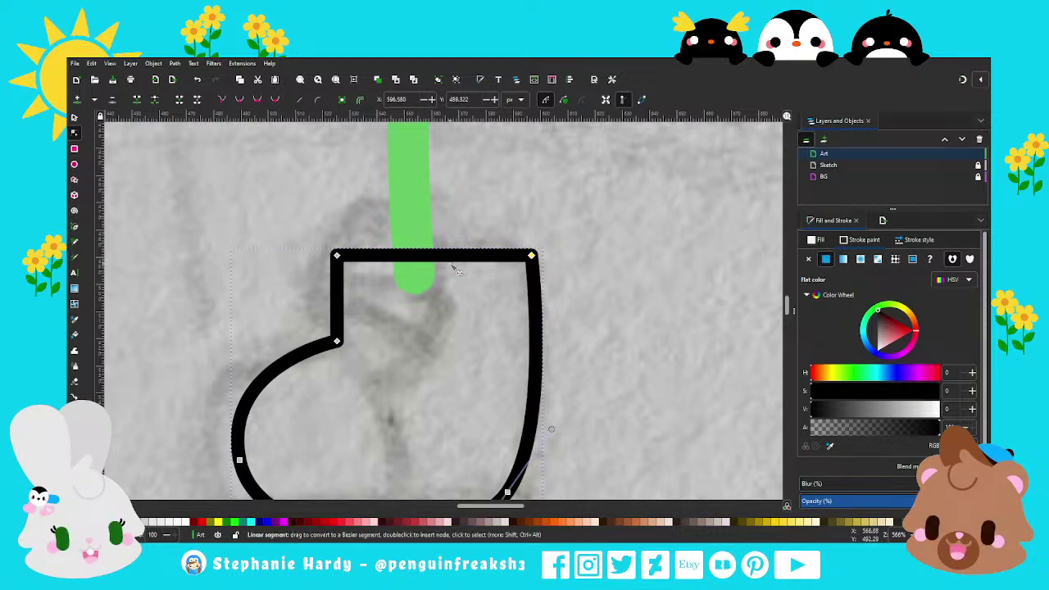
Move the finished boot slightly left over the foot sketch.
key("minus")
left_click(74, 117)
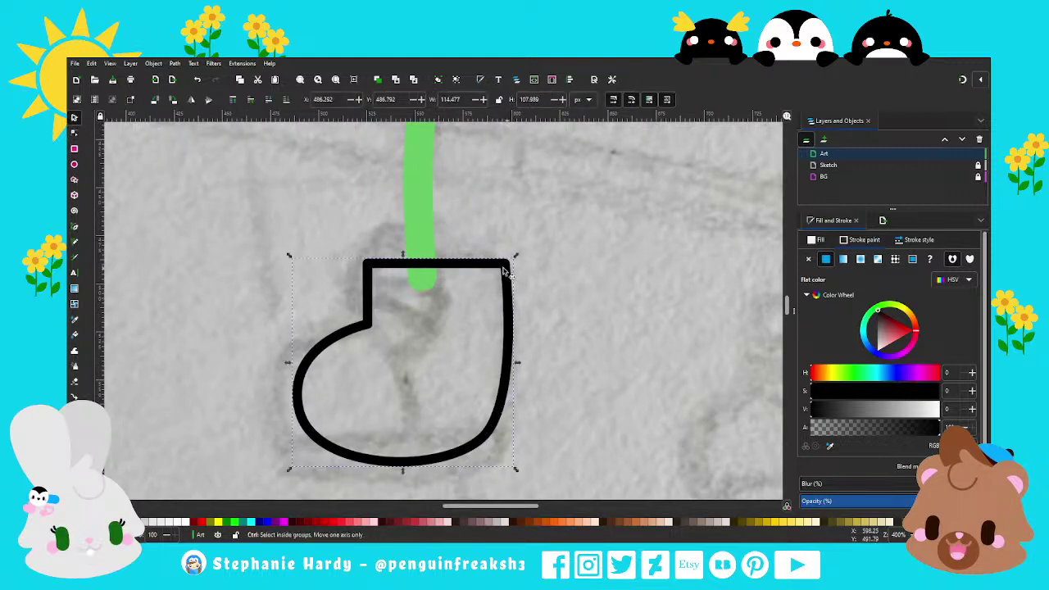
left_click_drag(506, 272, 490, 270)
left_click(476, 351)
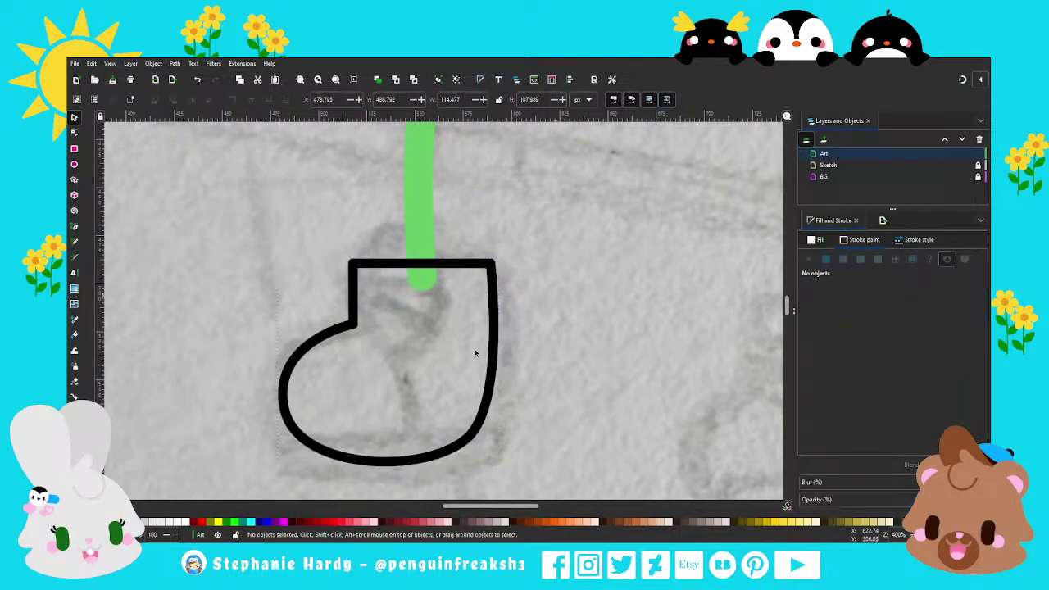
scroll(472, 358, "down", 1)
scroll(471, 361, "down", 1)
scroll(472, 360, "down", 3)
scroll(459, 364, "down", 1)
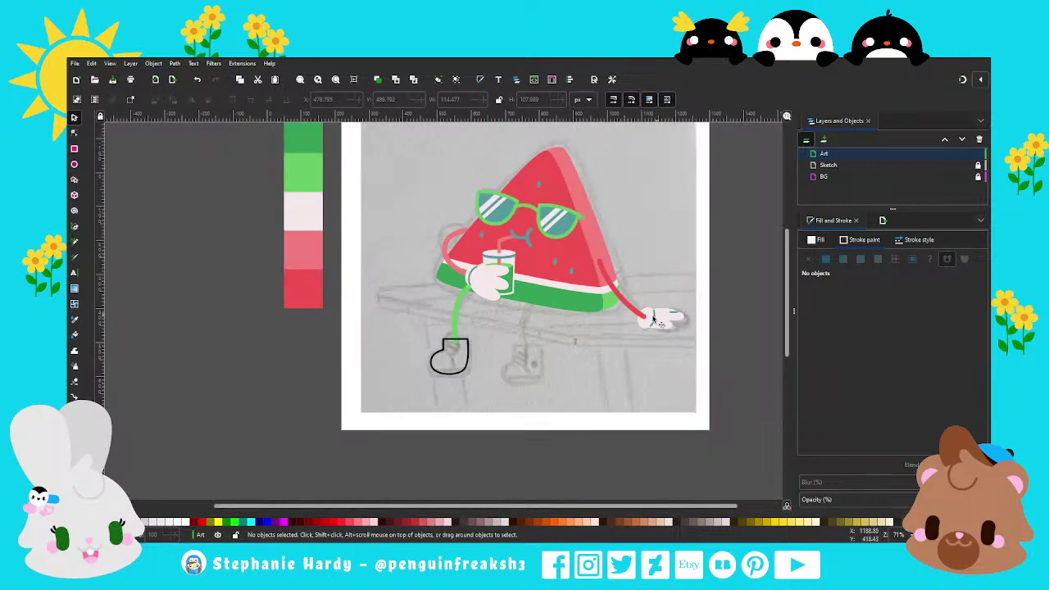
scroll(450, 373, "up", 2)
scroll(449, 372, "up", 3)
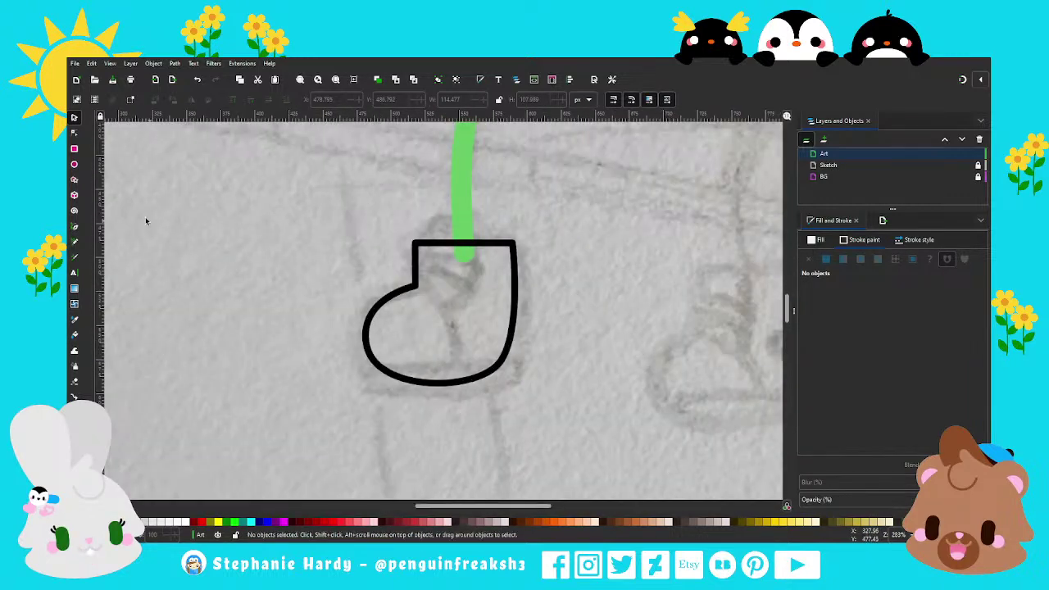
left_click(75, 229)
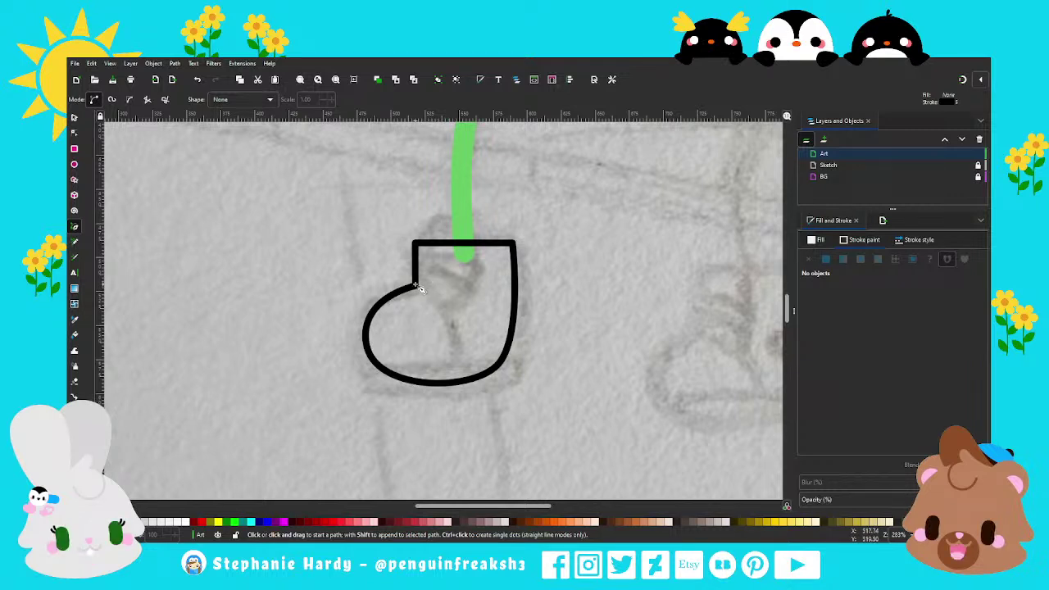
Draw a white, outline-free circle over the shoe's toe, sized to cover it.
left_click(74, 165)
left_click_drag(343, 288, 434, 381)
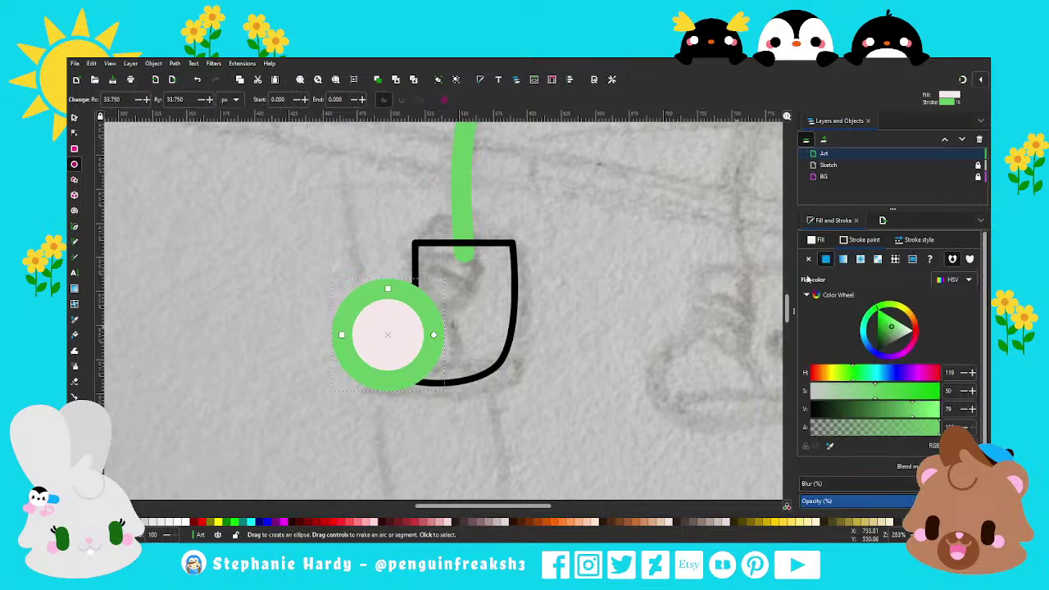
left_click(809, 260)
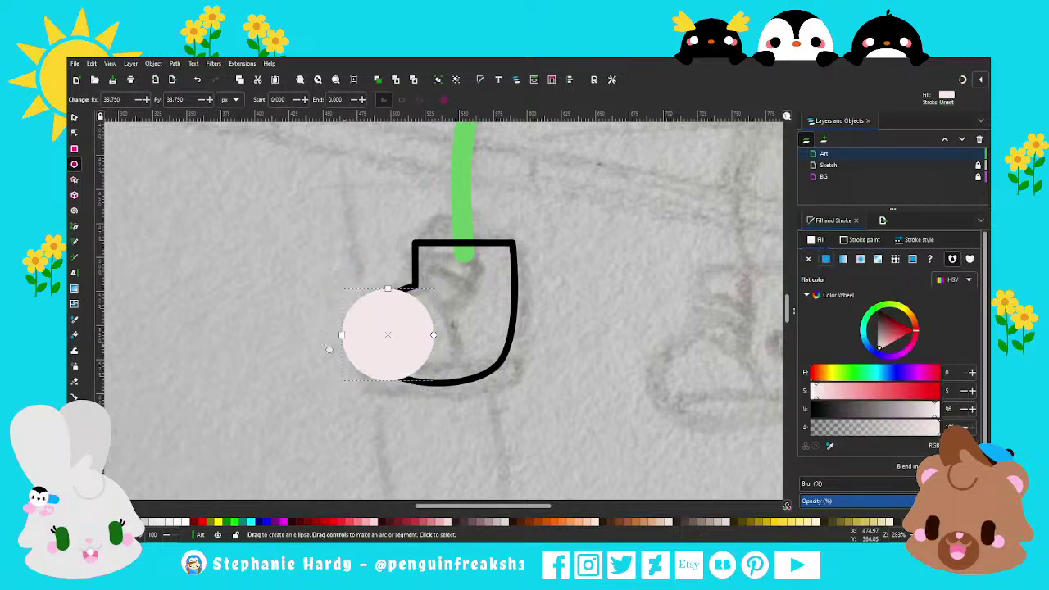
left_click(73, 117)
left_click_drag(437, 383, 466, 413)
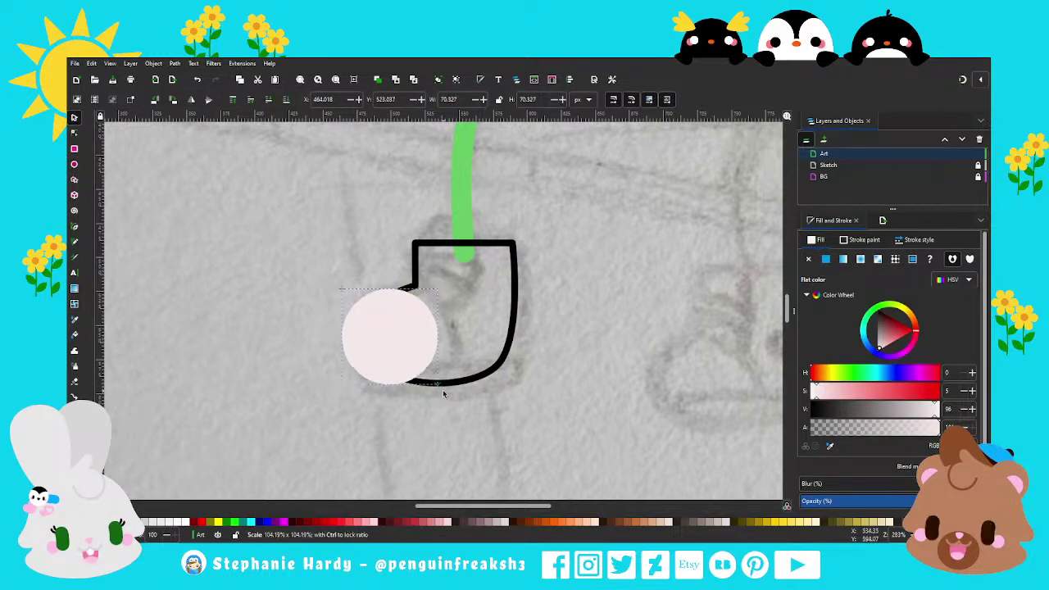
left_click_drag(438, 378, 406, 364)
scroll(439, 365, "down", 1)
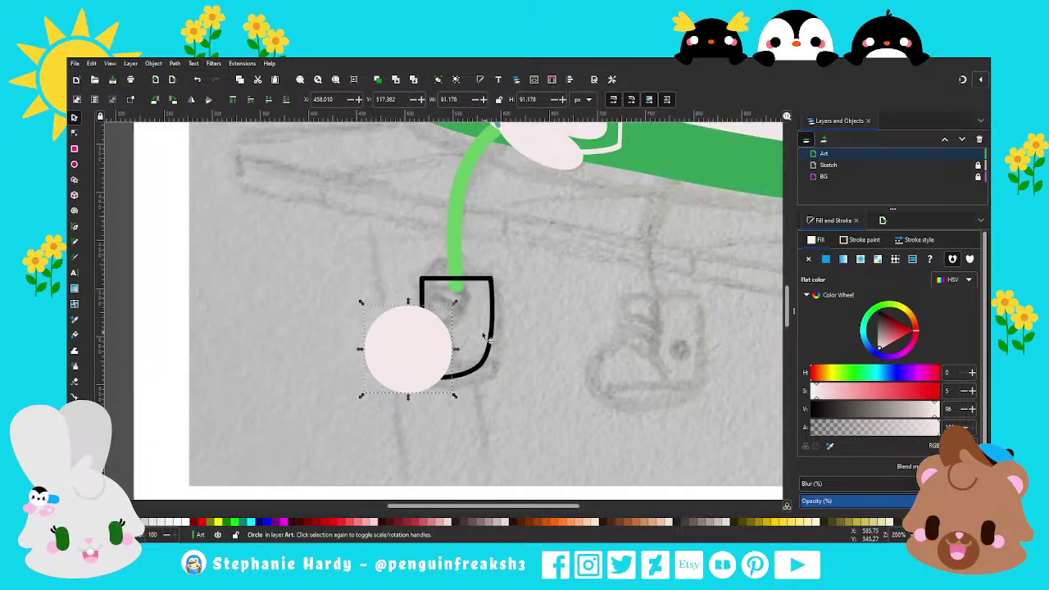
scroll(440, 327, "down", 3)
scroll(421, 321, "up", 2)
scroll(421, 319, "up", 1)
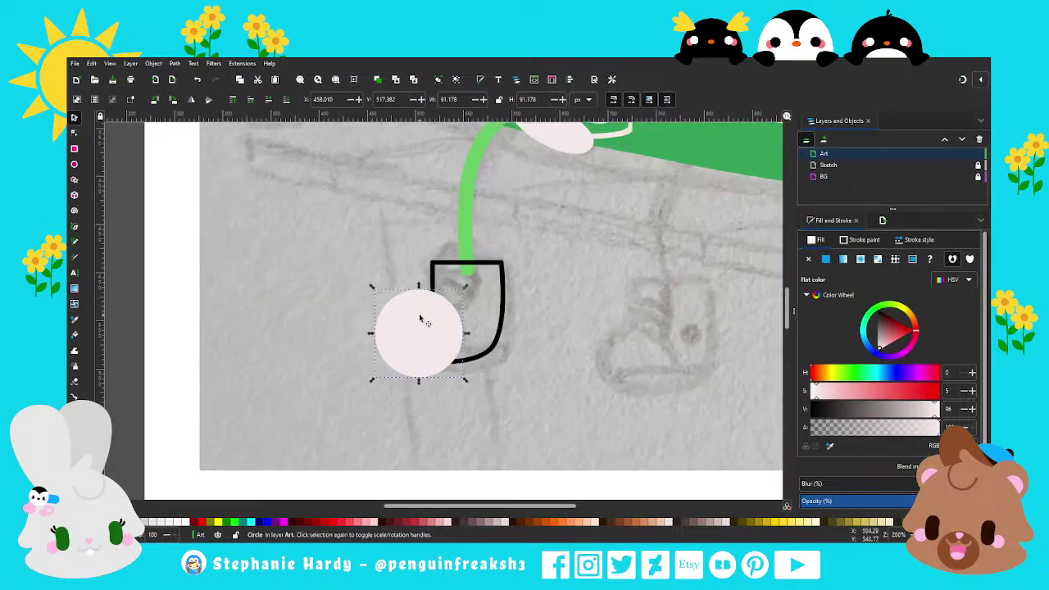
scroll(421, 319, "down", 2)
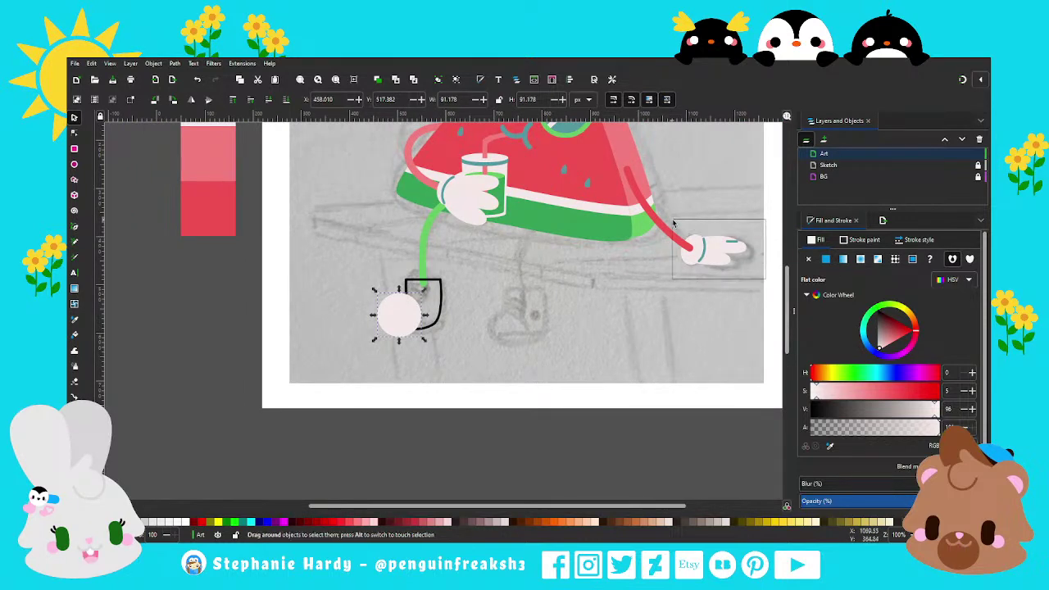
Try shrinking the hand at the arm's end to about two-thirds, then undo it.
left_click_drag(673, 223, 673, 224)
left_click_drag(749, 229, 709, 257)
left_click(620, 304)
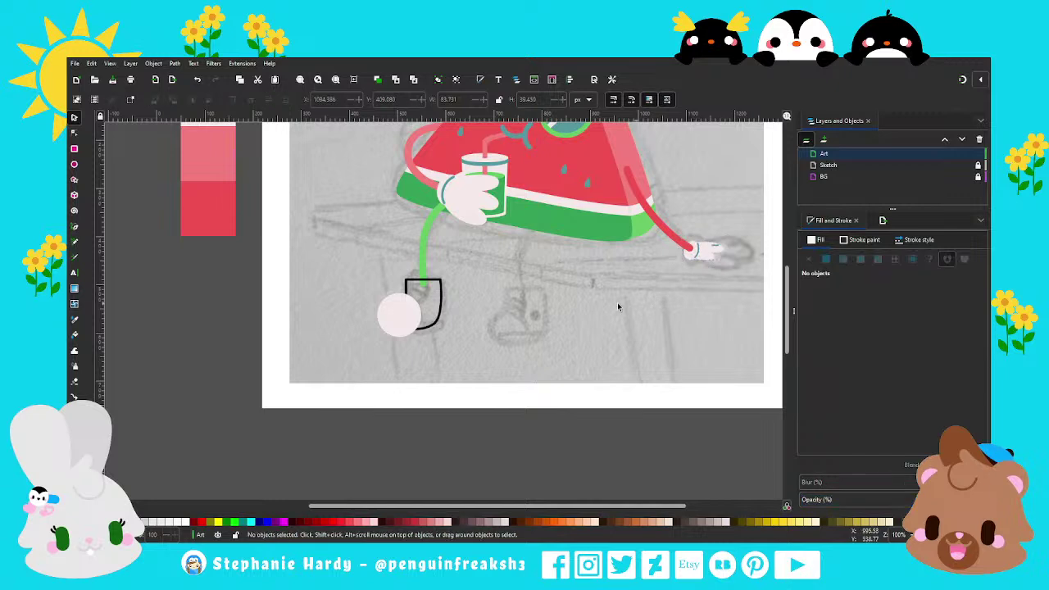
scroll(585, 292, "down", 1)
scroll(738, 288, "down", 2)
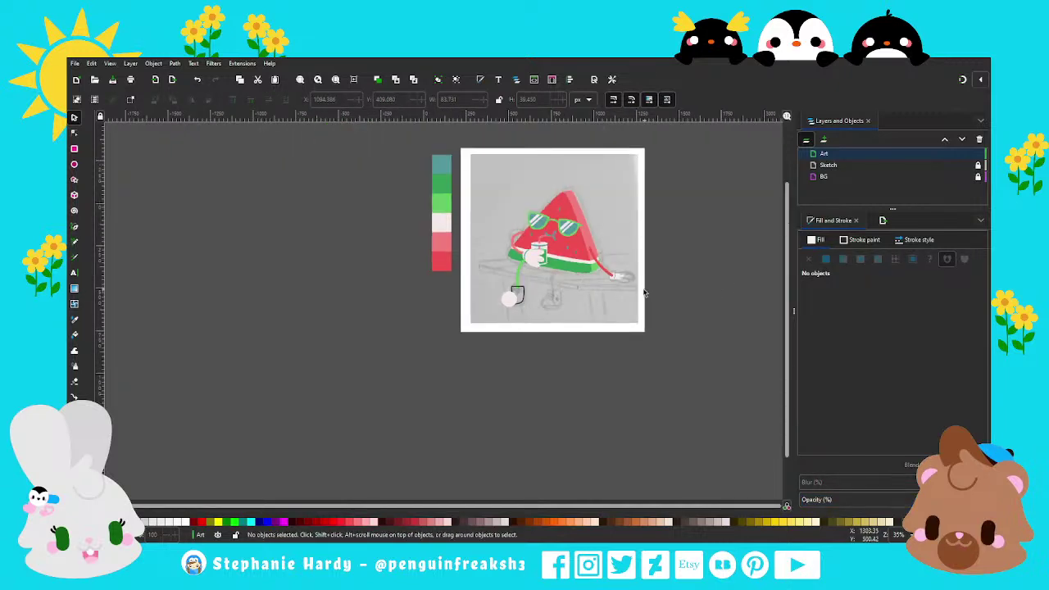
scroll(592, 300, "up", 1)
scroll(548, 334, "up", 1)
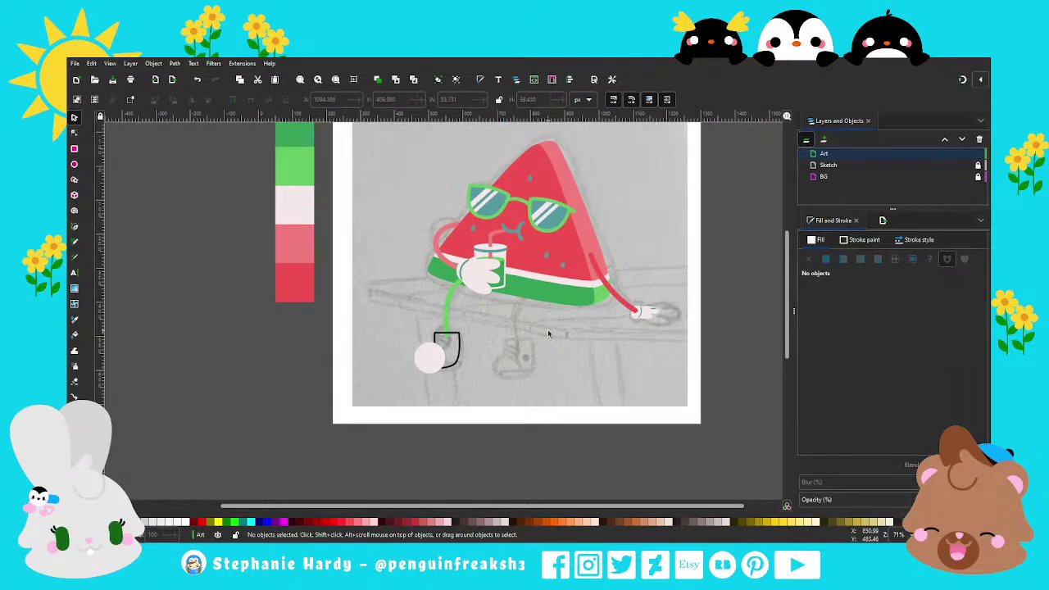
key("ctrl+z")
key("ctrl+z")
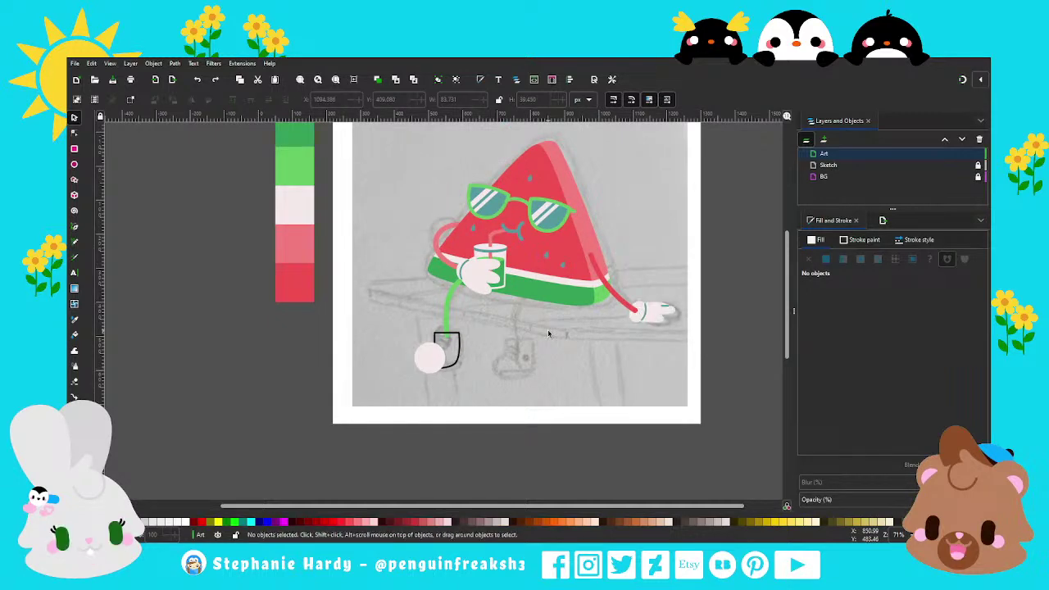
Fill the shoe outline path with the watermelon's red, without an outline.
scroll(457, 357, "up", 2)
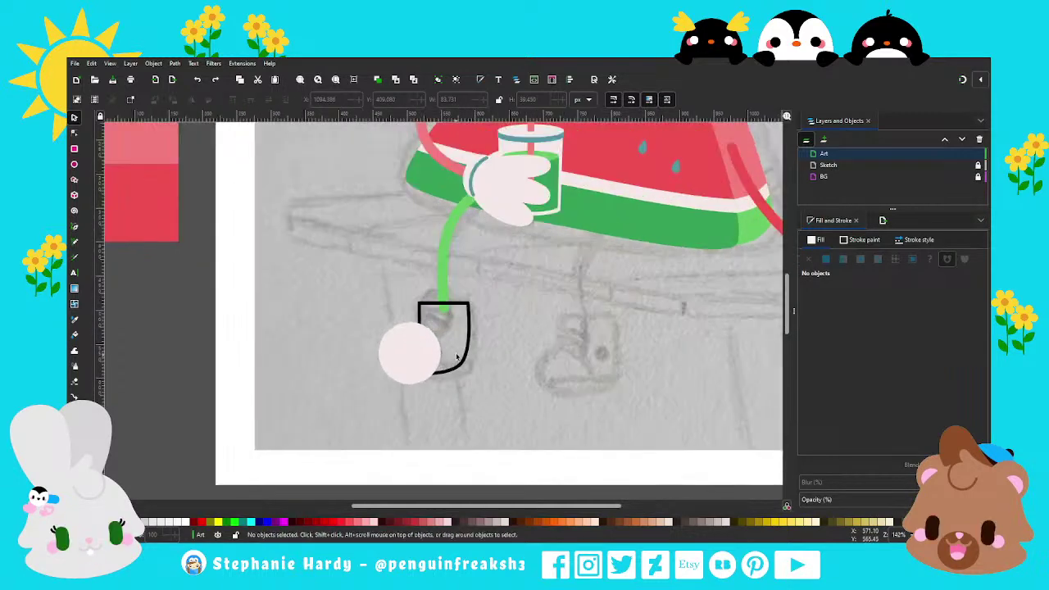
left_click(471, 338)
scroll(440, 338, "up", 1)
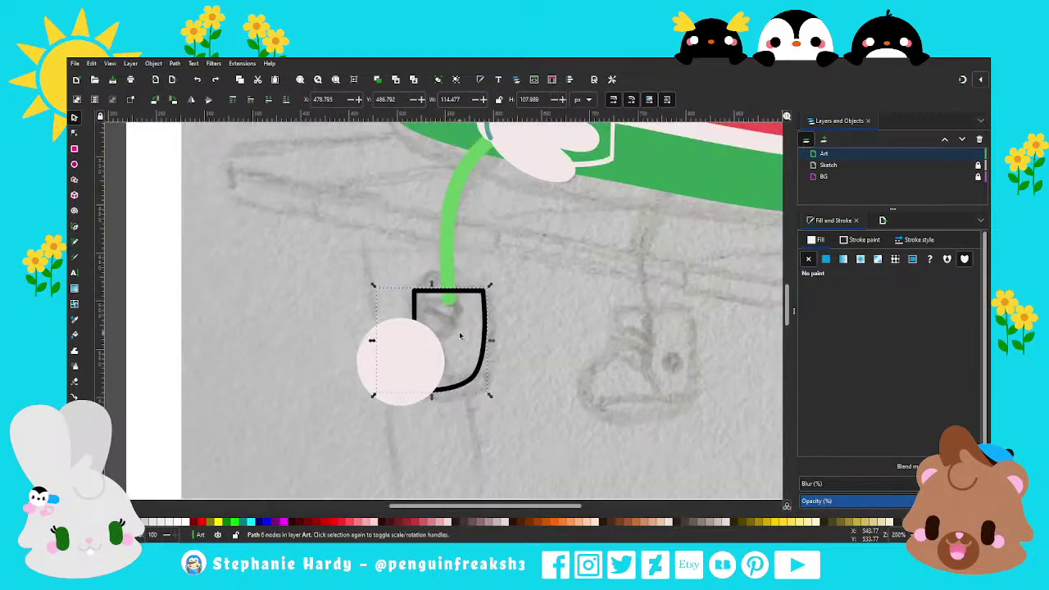
key("ctrl+shift+v")
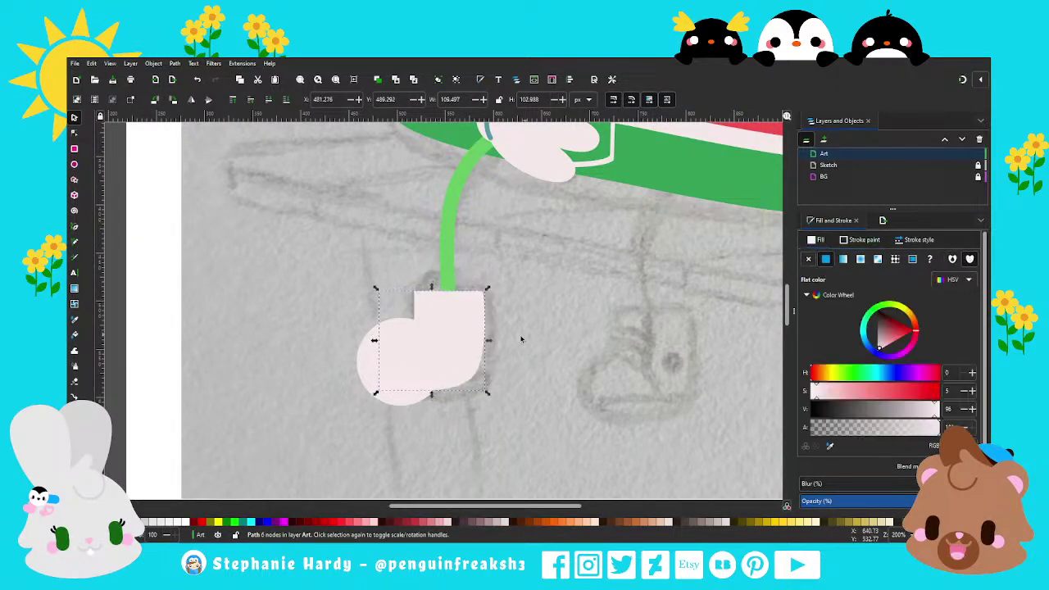
scroll(521, 339, "down", 1)
scroll(524, 344, "down", 1)
scroll(529, 351, "up", 1)
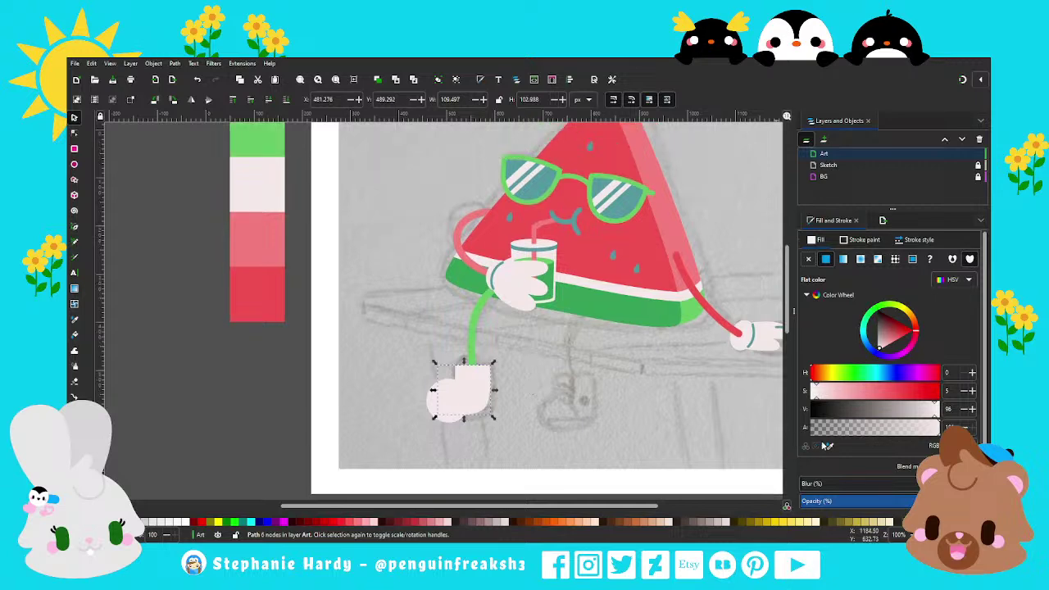
key("d")
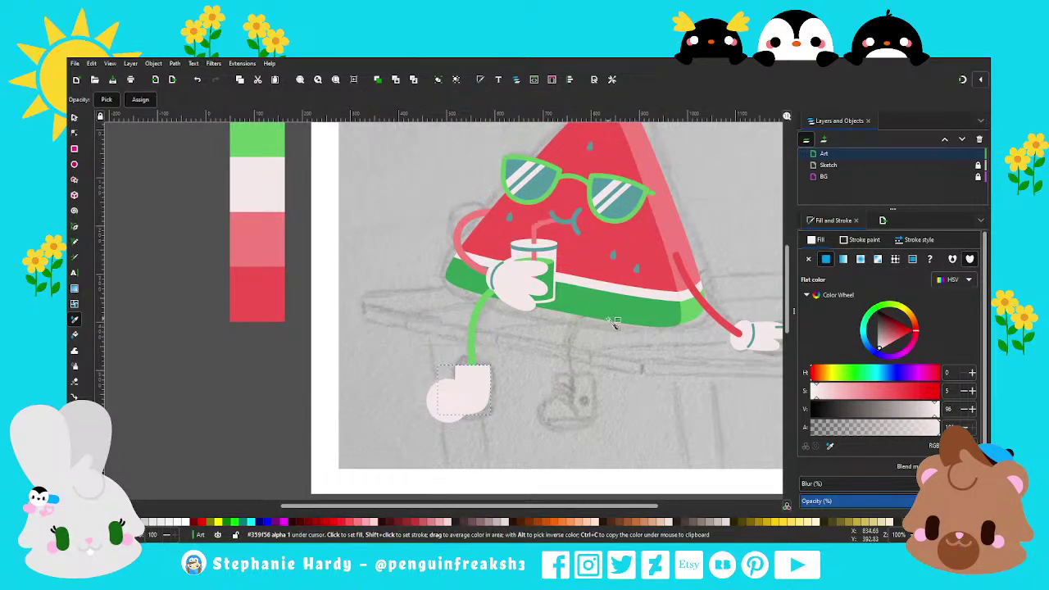
left_click(599, 259)
scroll(434, 361, "down", 1)
key("s")
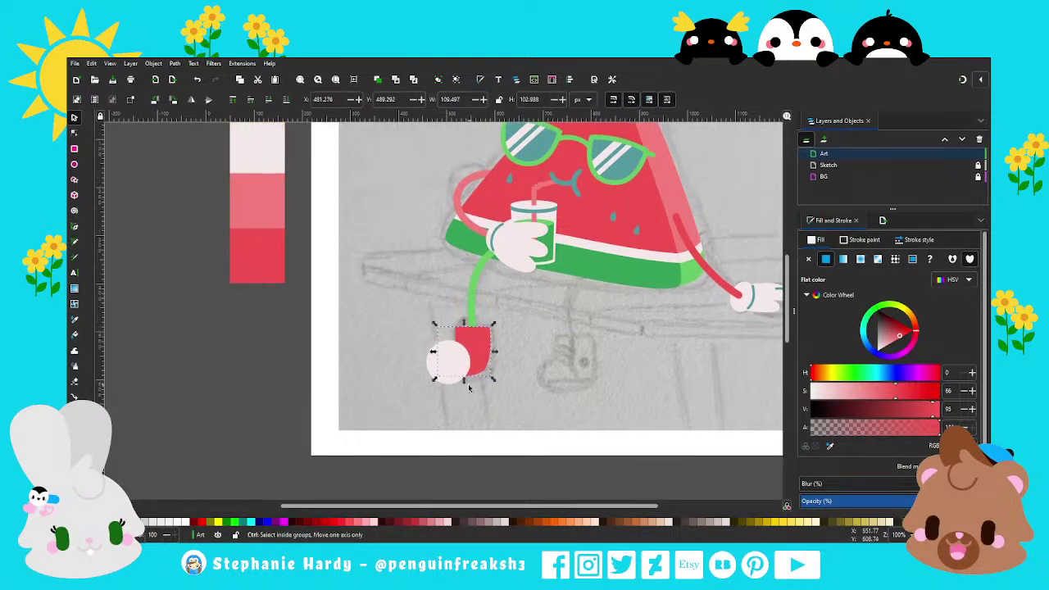
scroll(459, 361, "up", 1)
Combine the white toe circle with the shoe shape to form the toe cap.
left_click(426, 336, "shift")
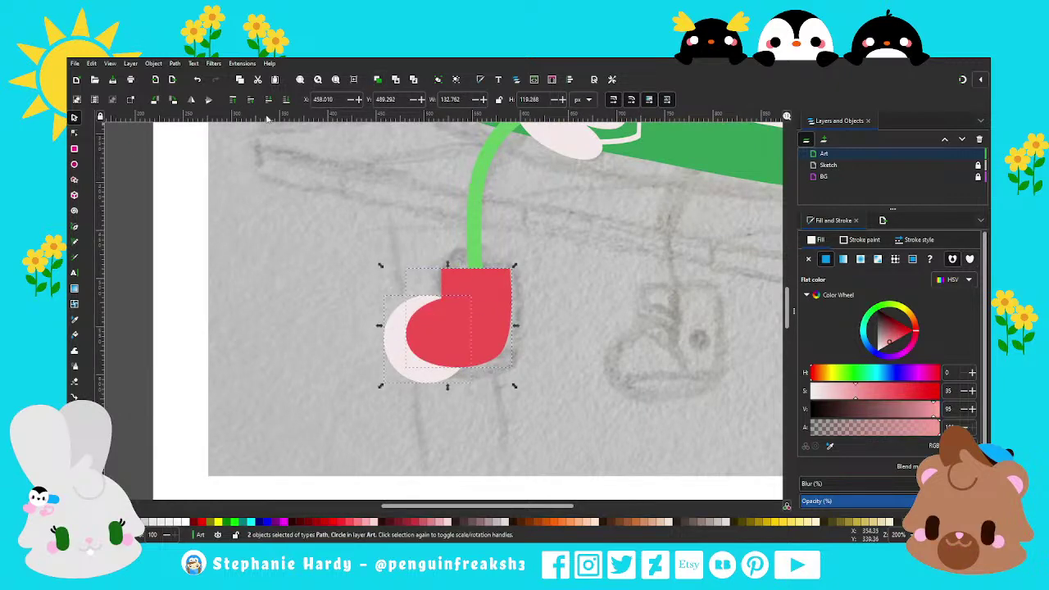
key("ctrl+minus")
key("Escape")
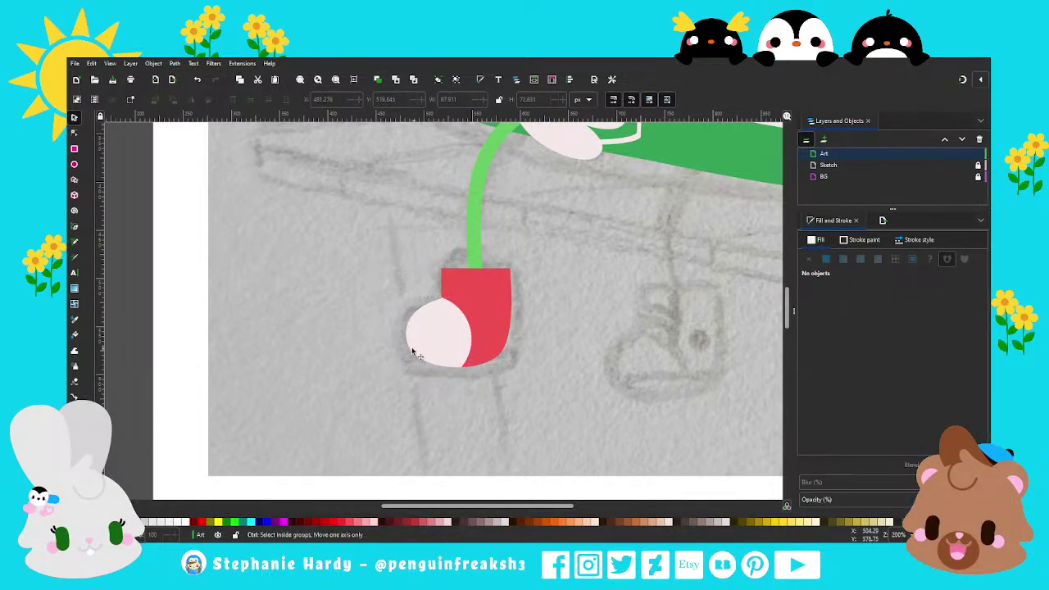
scroll(461, 349, "down", 1)
scroll(459, 347, "up", 2)
scroll(447, 340, "up", 1)
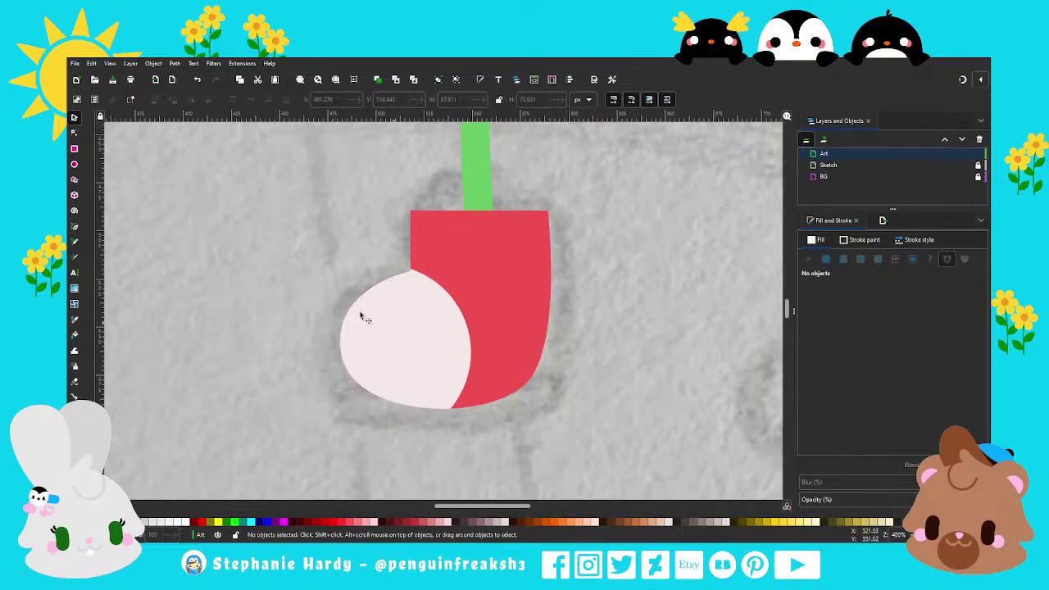
Reshape the toe cap's right edge by deleting a node and adjusting its curves.
left_click(74, 132)
left_click(412, 290)
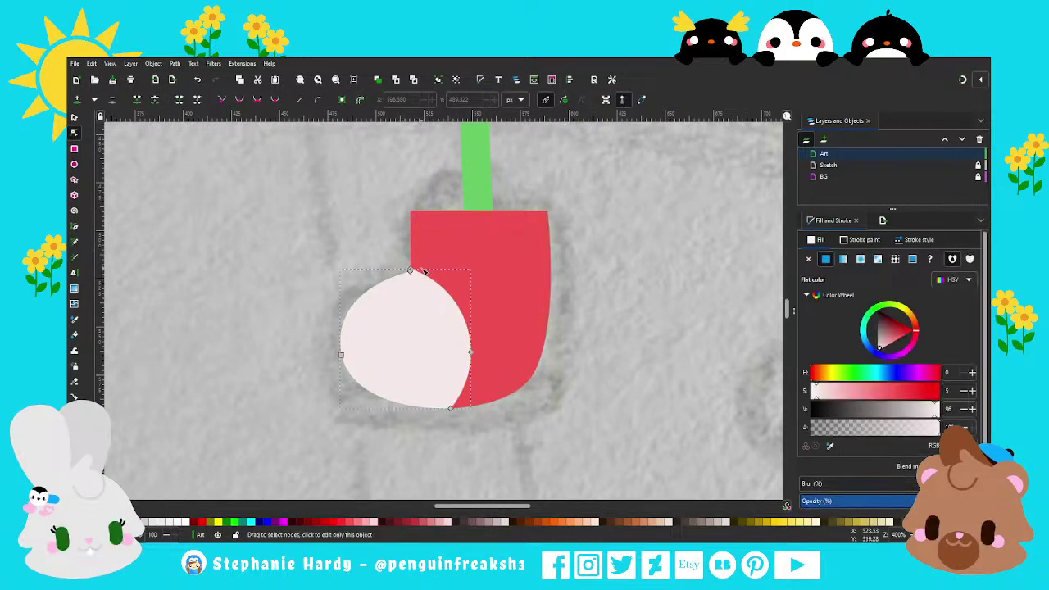
scroll(407, 271, "up", 2)
left_click_drag(464, 287, 459, 284)
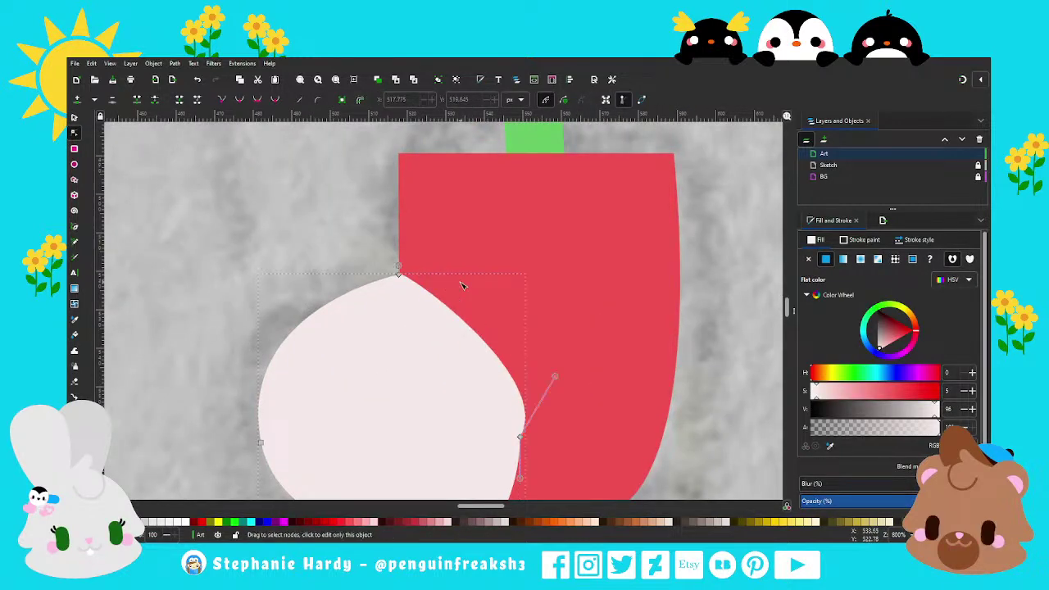
scroll(477, 277, "down", 1)
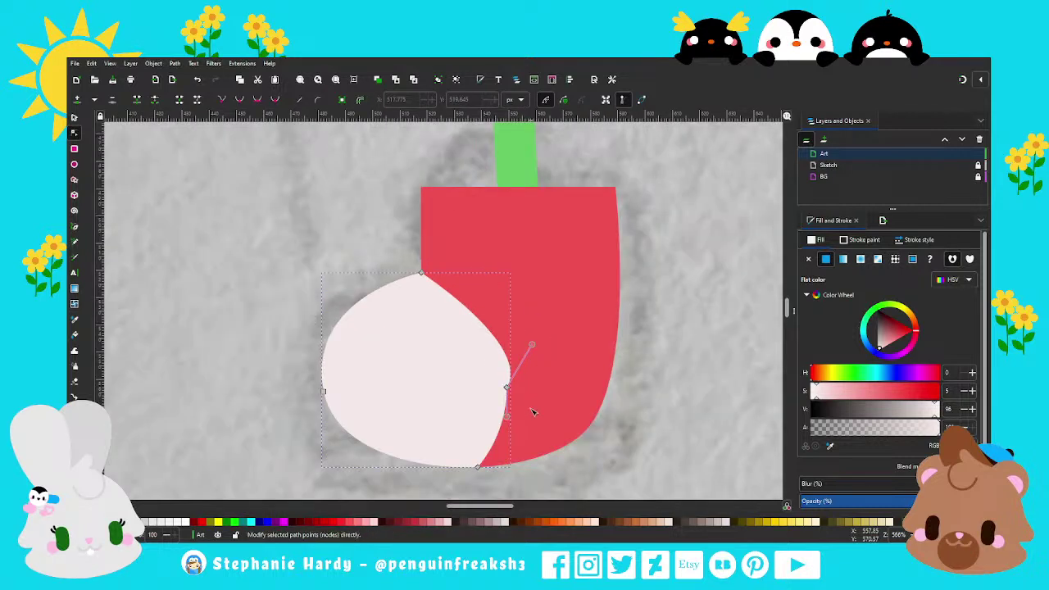
left_click(506, 387)
key("Delete")
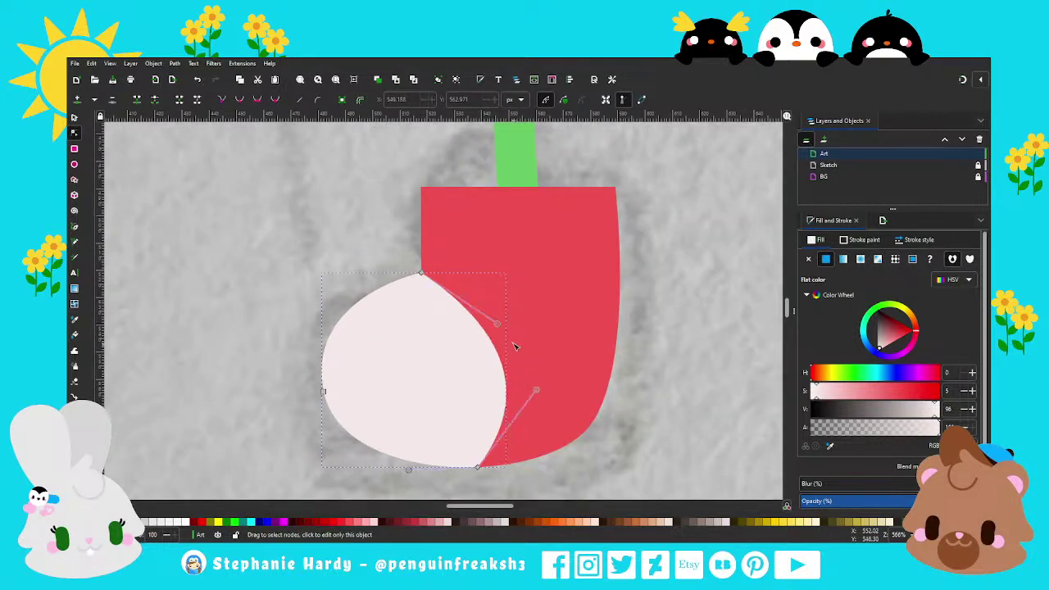
left_click_drag(496, 323, 493, 289)
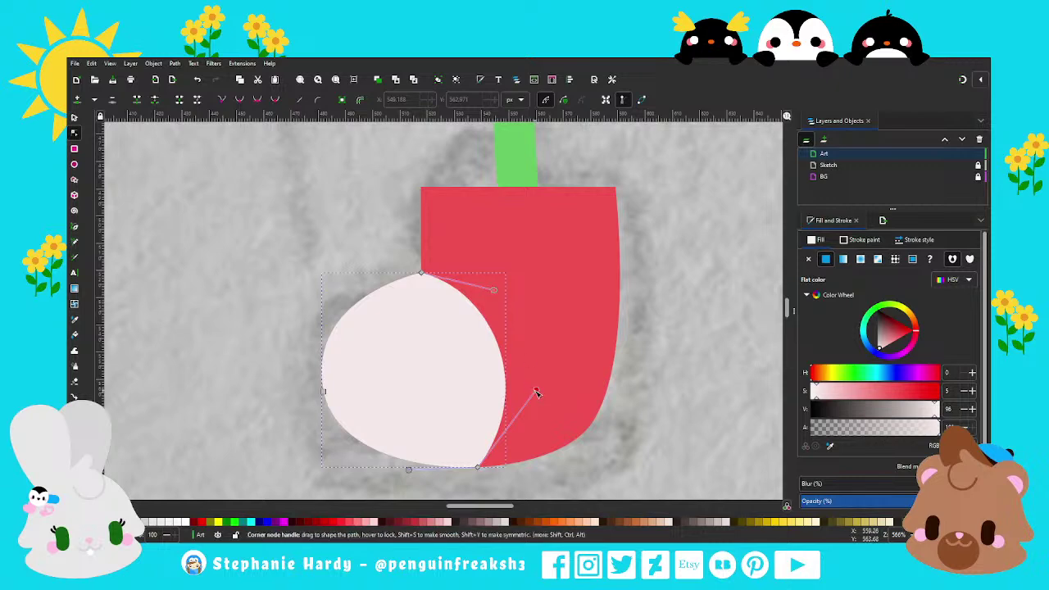
left_click_drag(536, 393, 529, 390)
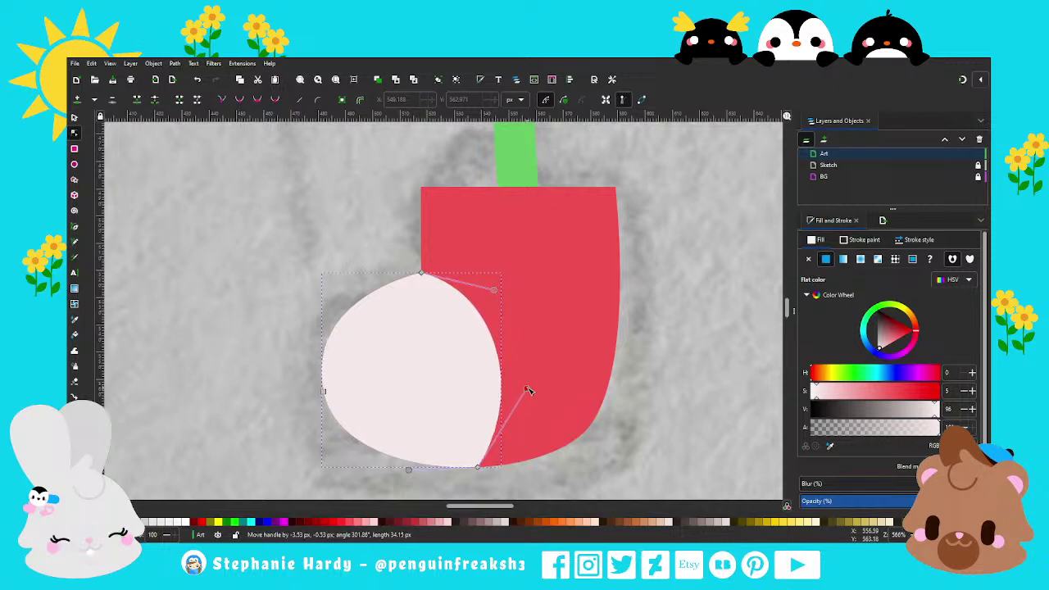
Union all the shoe parts into one merged copy.
key("Escape")
key("s")
scroll(422, 352, "down", 3)
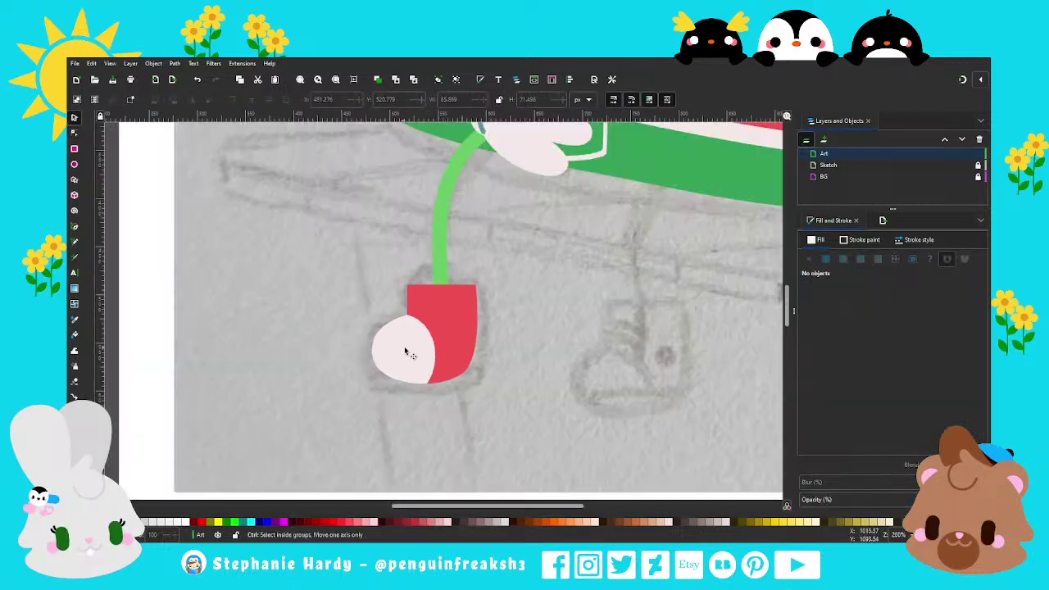
scroll(462, 348, "down", 1)
scroll(462, 347, "up", 2)
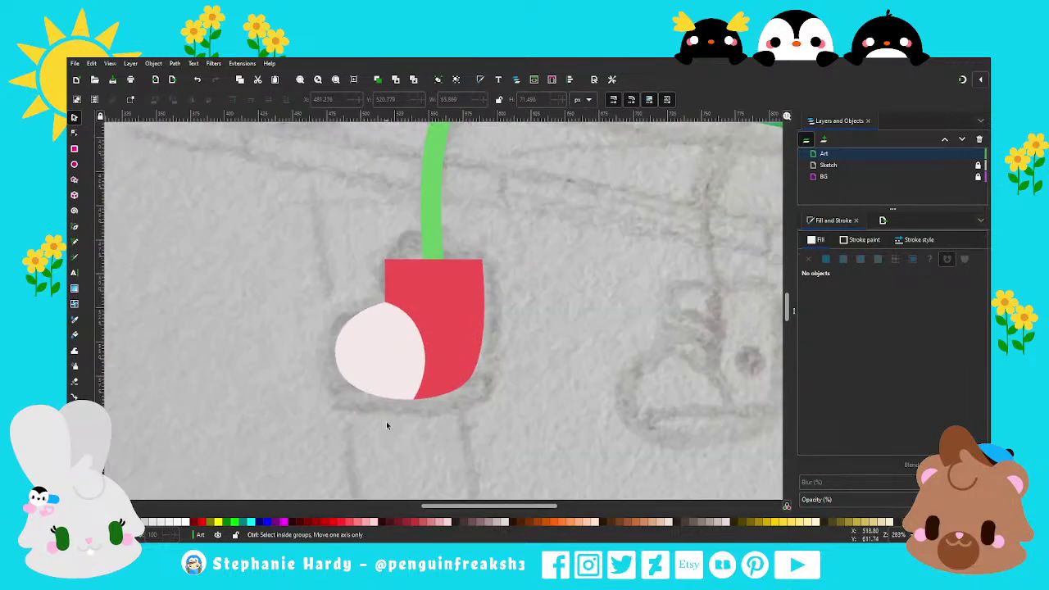
scroll(386, 424, "up", 1)
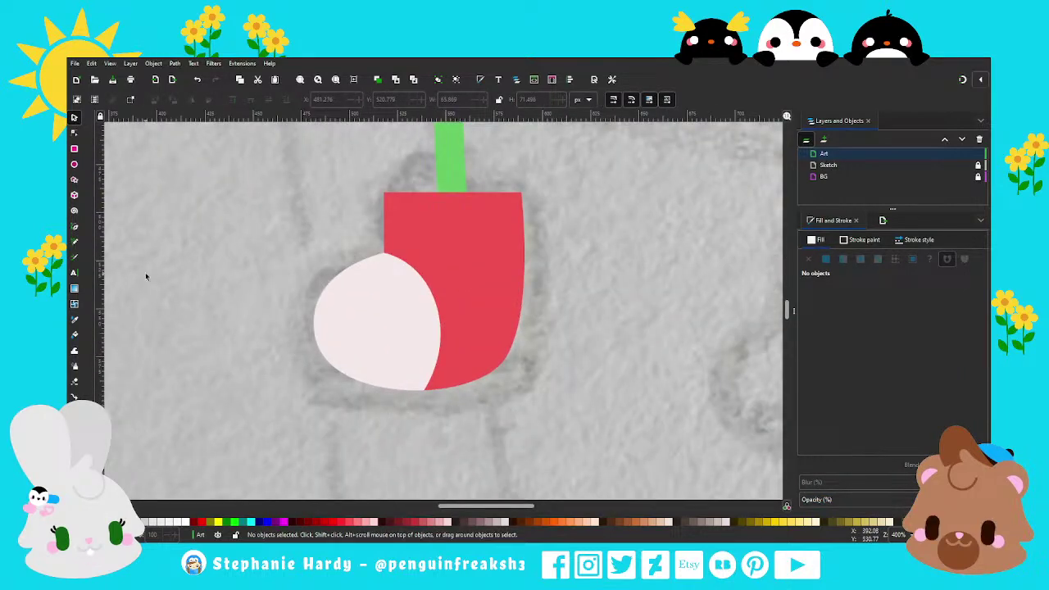
scroll(323, 363, "down", 1)
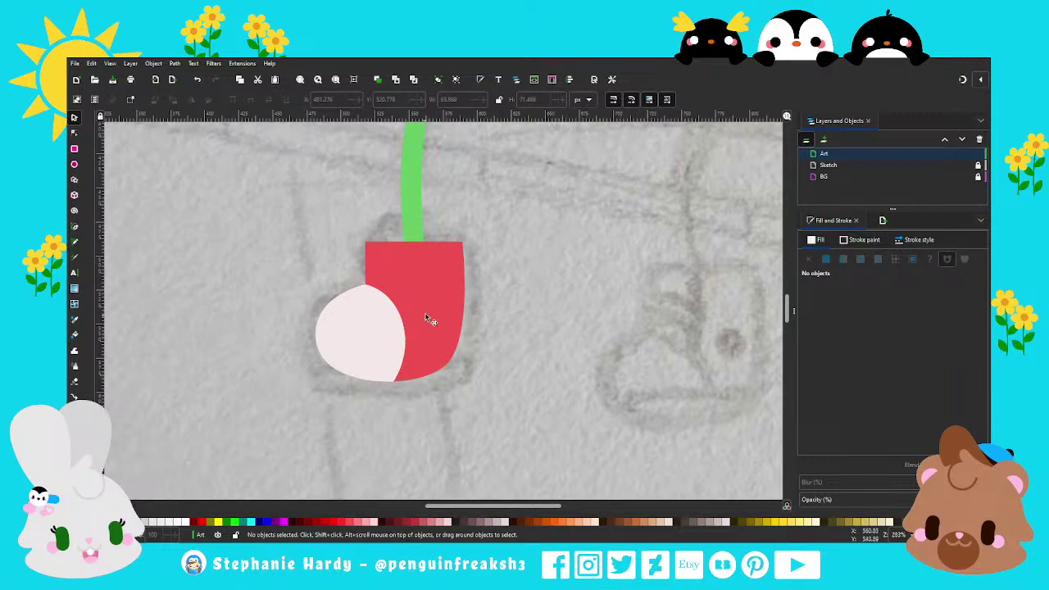
key("ctrl+a")
key("ctrl+plus")
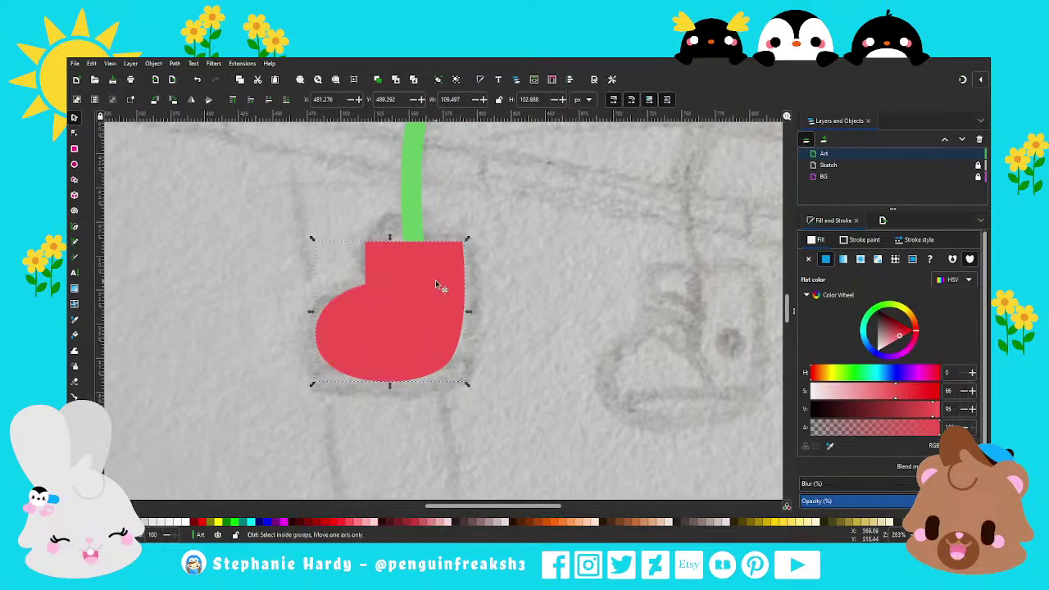
Lower the merged copy behind the shoe and colour it green.
left_click_drag(437, 285, 439, 292)
left_click(286, 99)
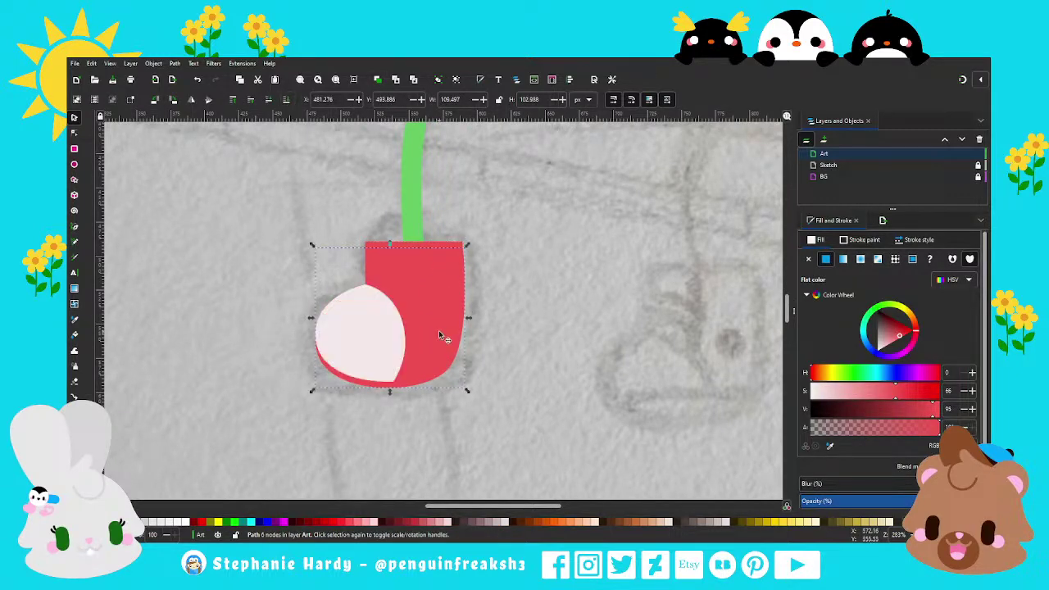
scroll(442, 336, "down", 2)
scroll(443, 336, "down", 2)
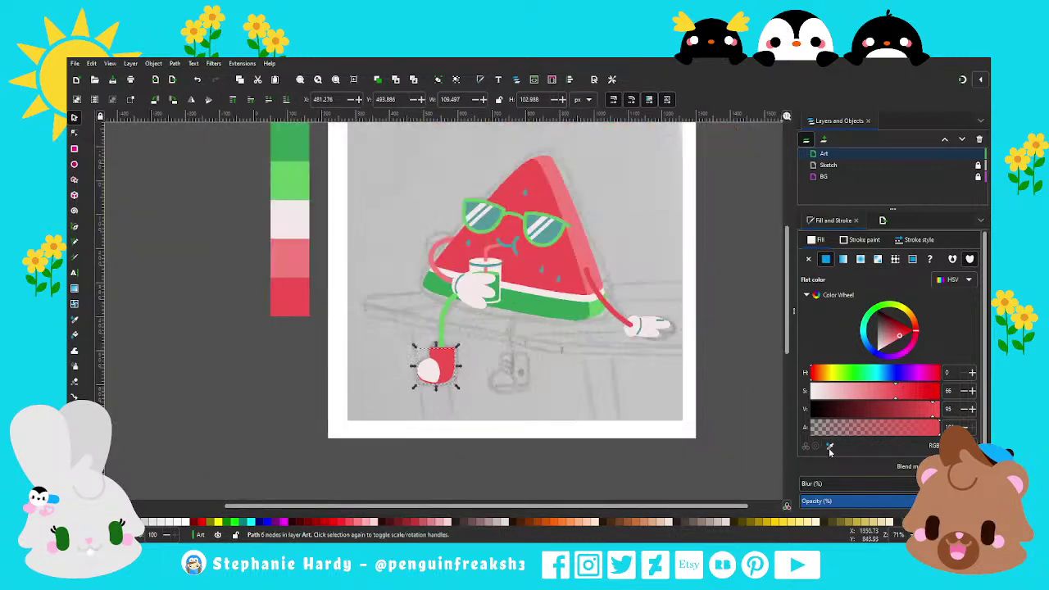
left_click(829, 447)
left_click(583, 318)
scroll(440, 376, "up", 4)
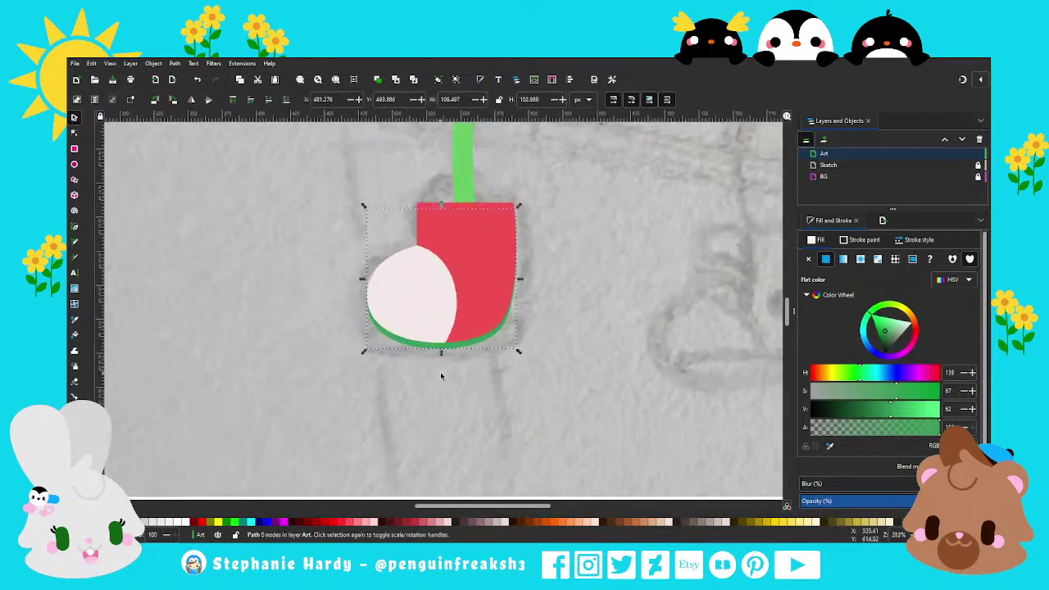
scroll(447, 370, "up", 1)
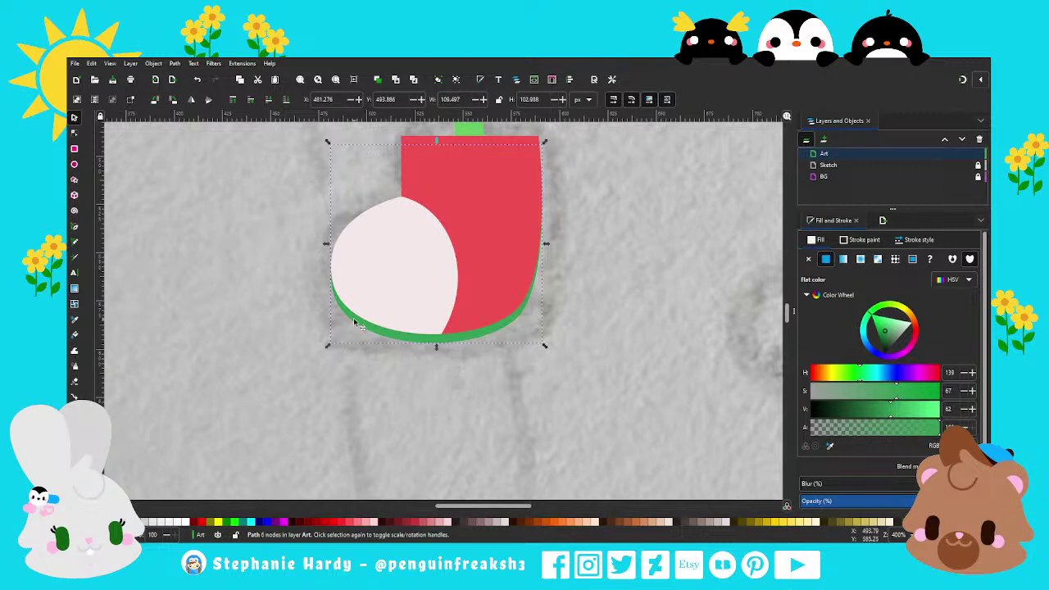
Shrink the green copy, delete its top node and nudge it down as a sole.
left_click_drag(544, 346, 540, 342)
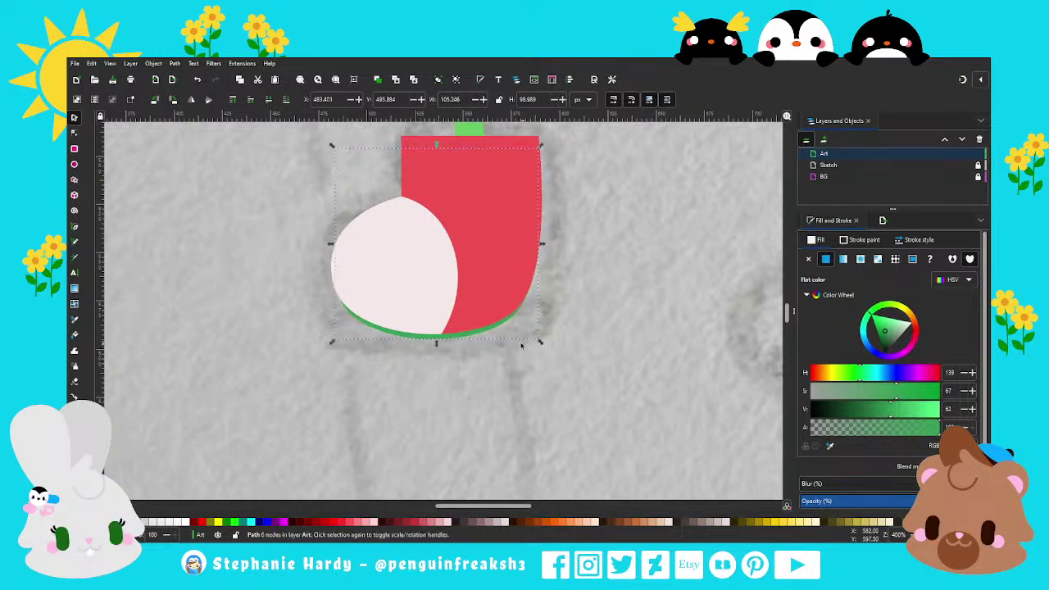
left_click(73, 132)
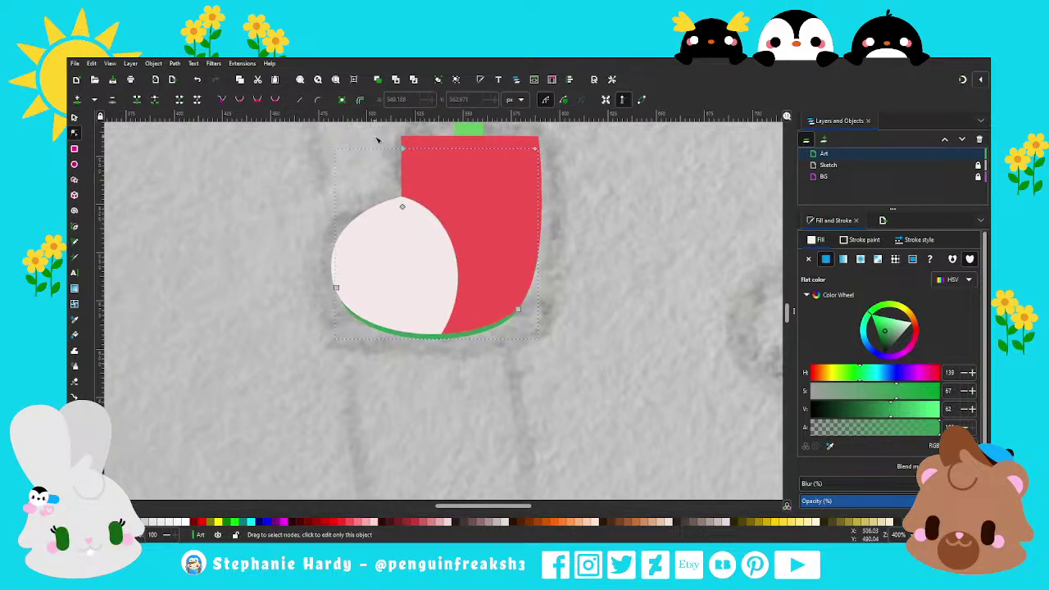
left_click_drag(592, 180, 657, 146)
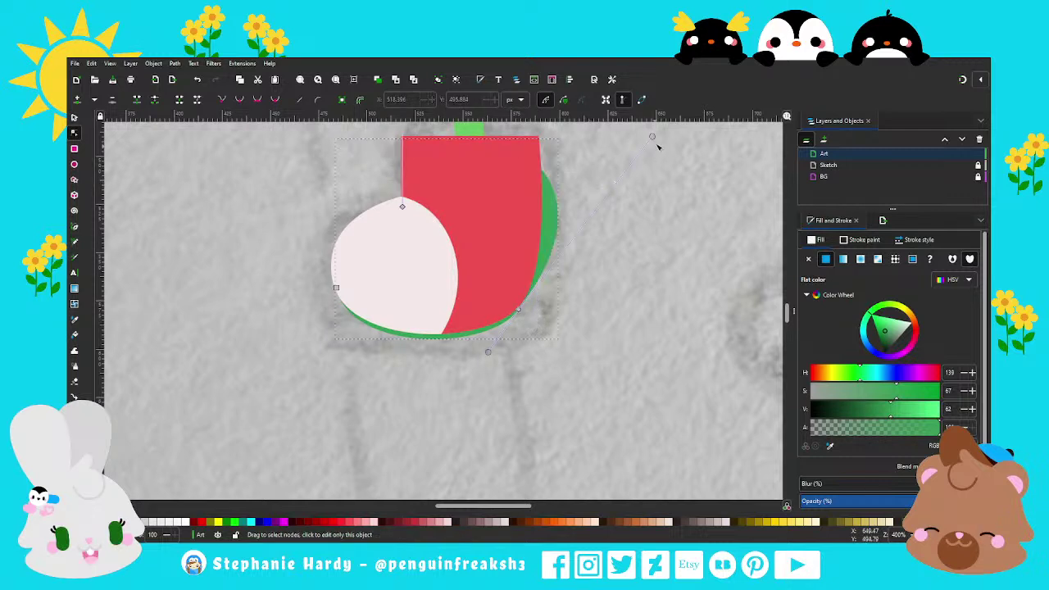
key("ctrl+z")
scroll(406, 166, "up", 1)
scroll(406, 167, "up", 1)
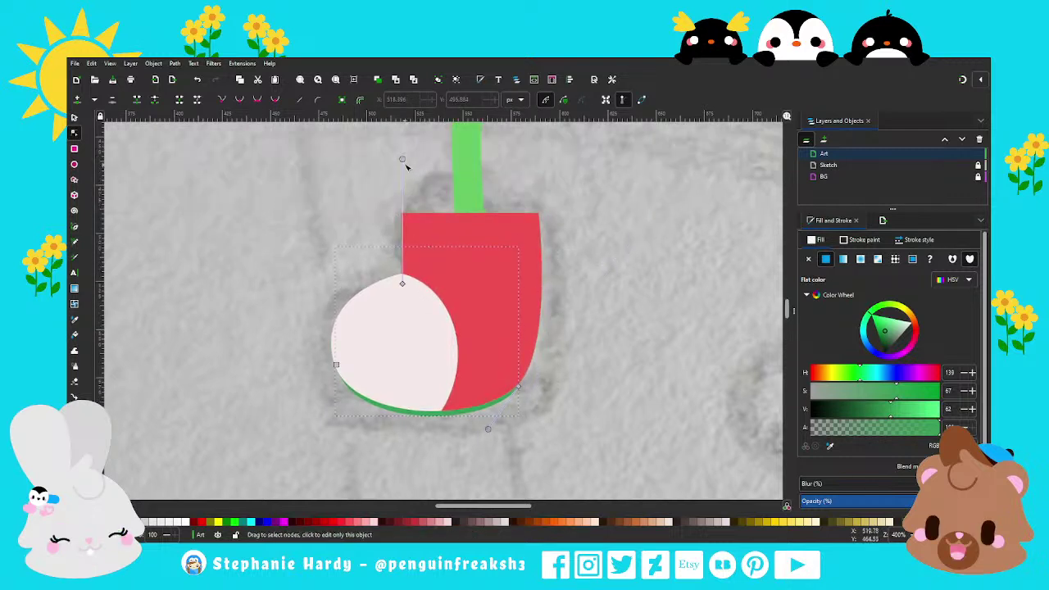
left_click(402, 282)
scroll(480, 270, "down", 1)
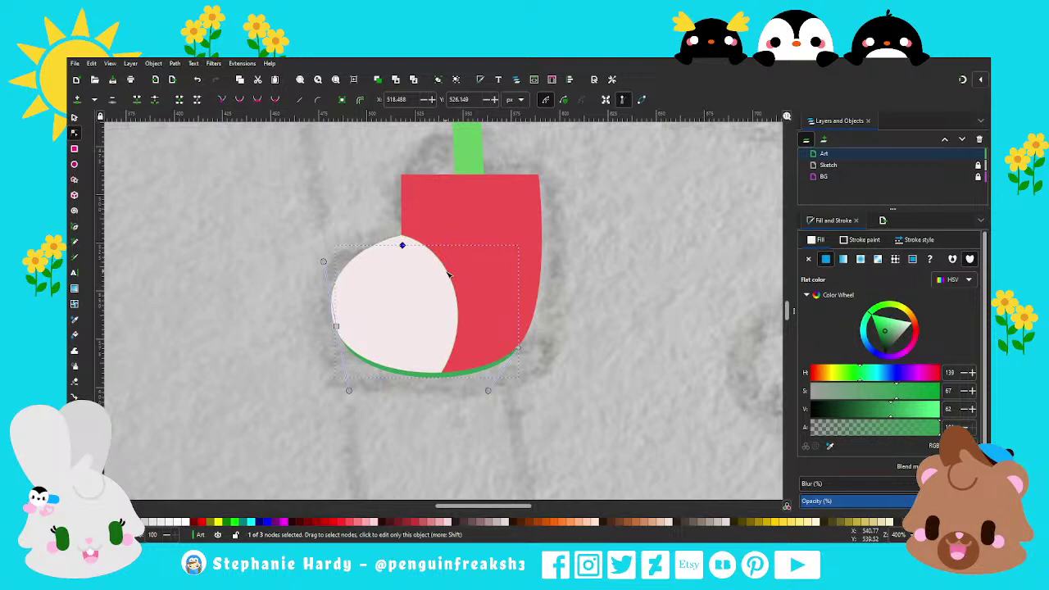
key("Delete")
left_click(320, 217, "ctrl")
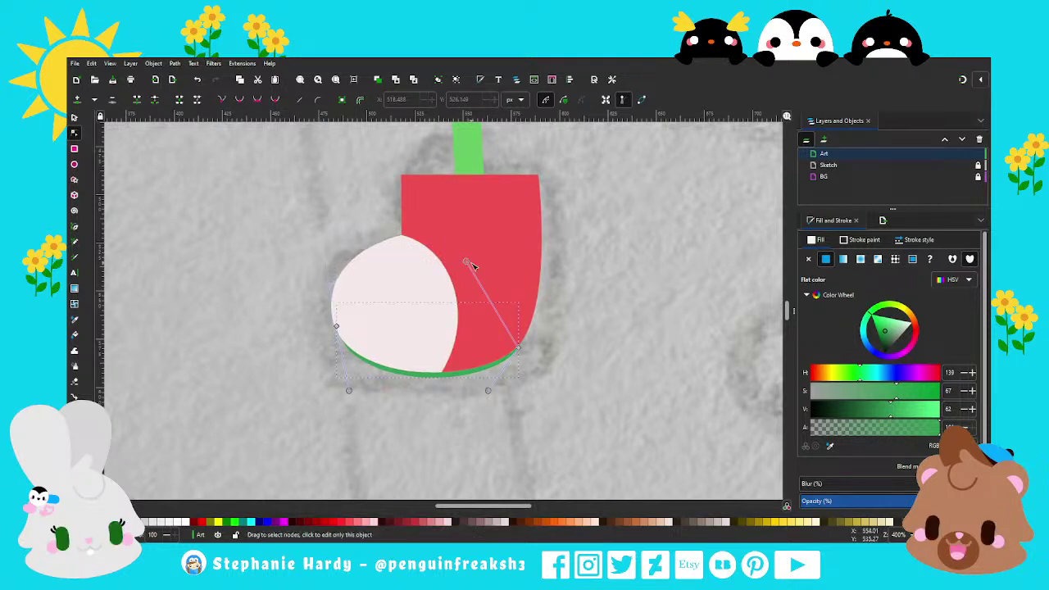
left_click(467, 262, "ctrl")
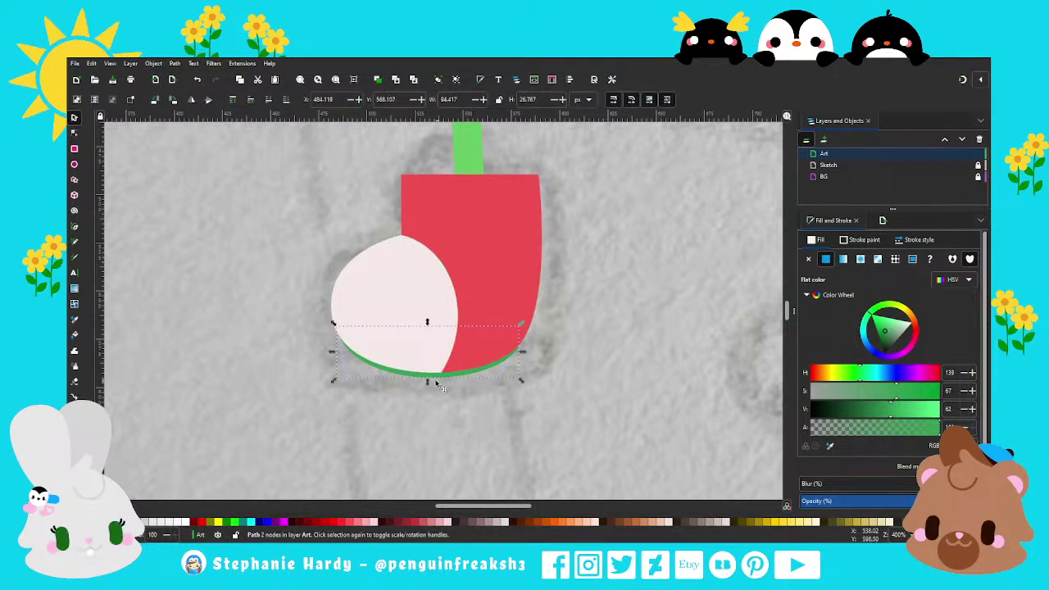
left_click_drag(436, 380, 436, 386)
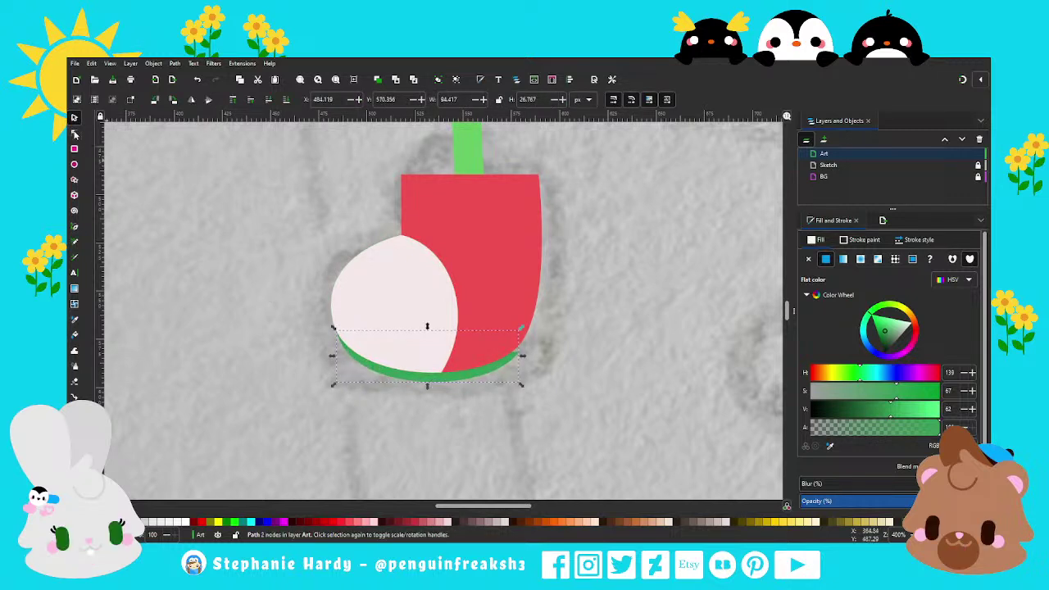
Curve both ends of the green sole along the shoe's bottom.
key("n")
left_click_drag(519, 352, 520, 391)
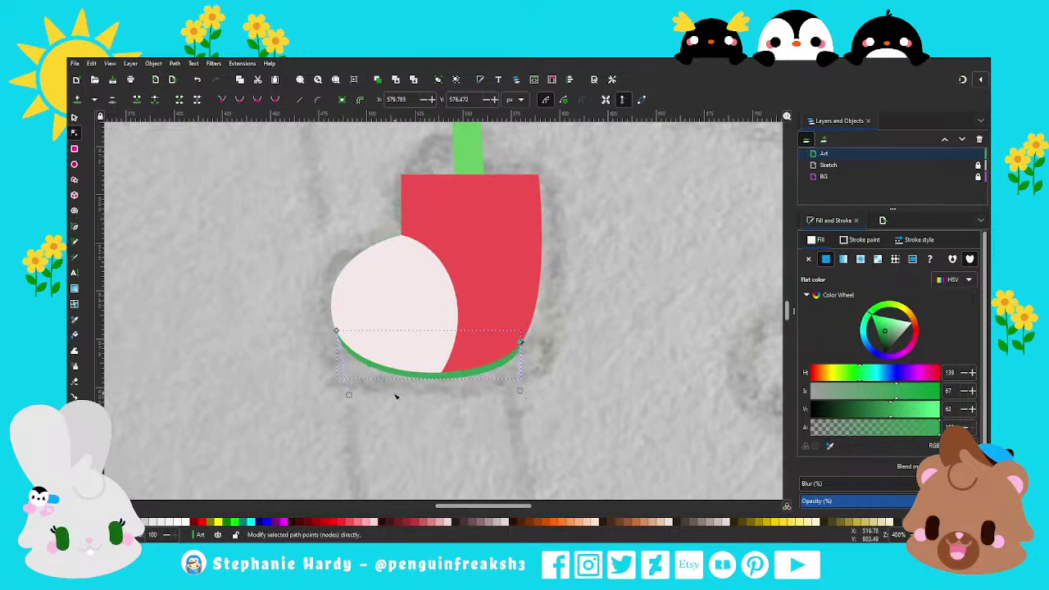
left_click_drag(349, 395, 334, 400)
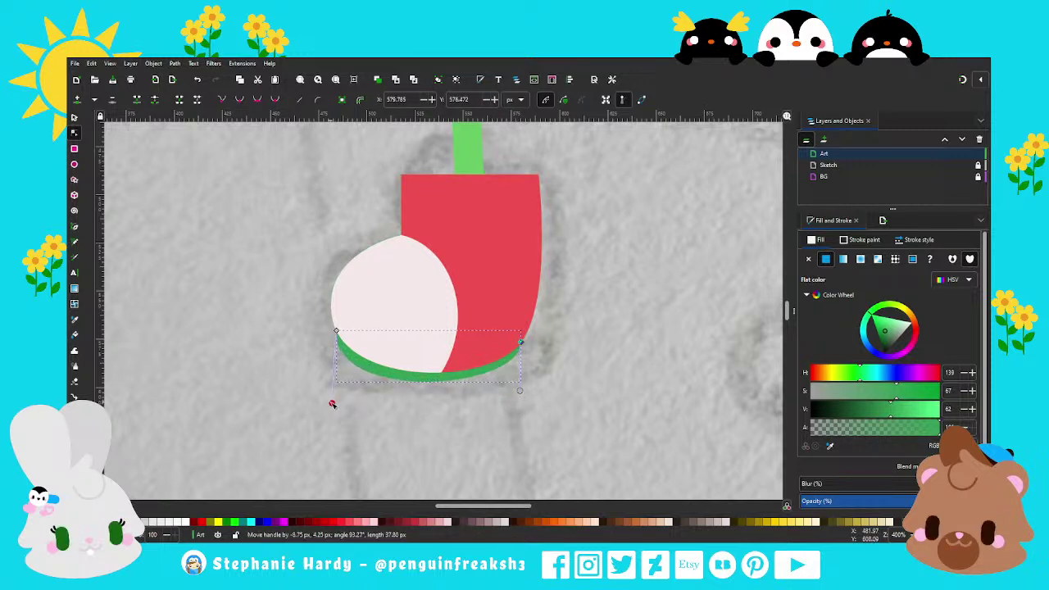
left_click_drag(519, 391, 525, 399)
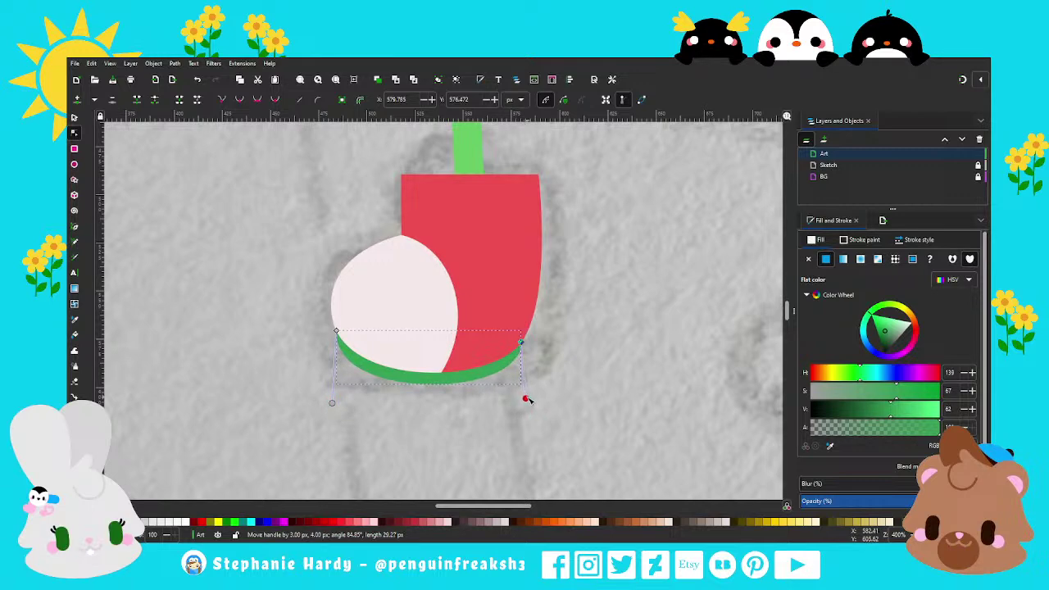
key("s")
left_click(175, 224)
key("1")
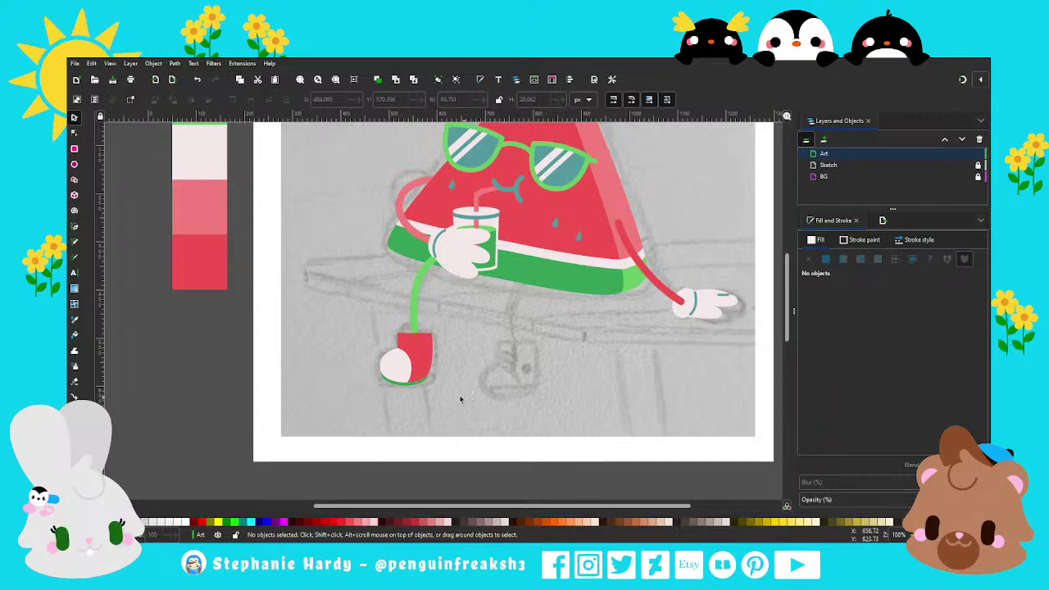
Delete the white shoe shape and the green sole.
scroll(408, 367, "up", 1)
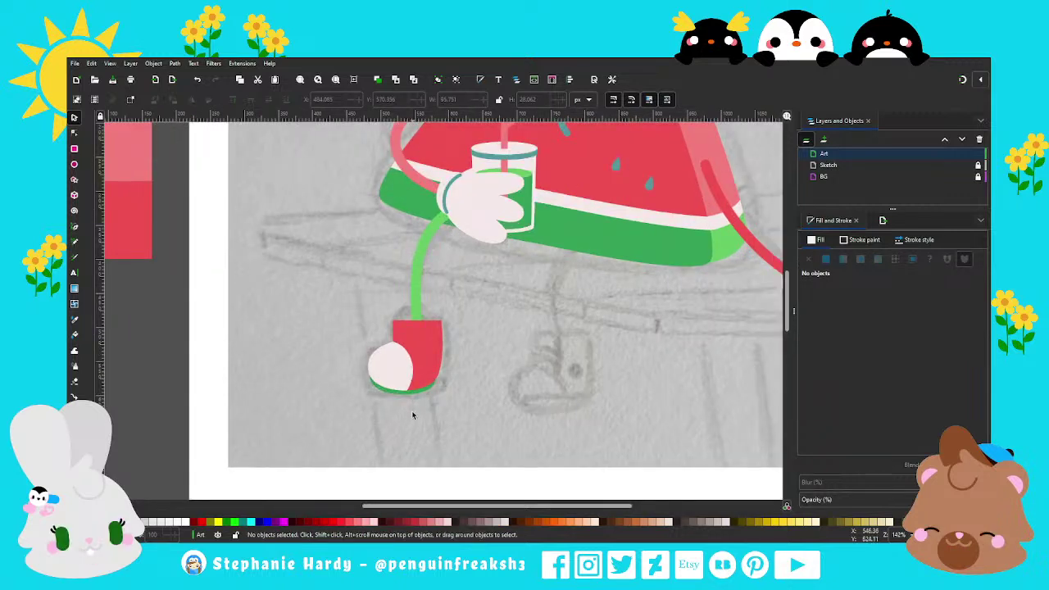
left_click(401, 375)
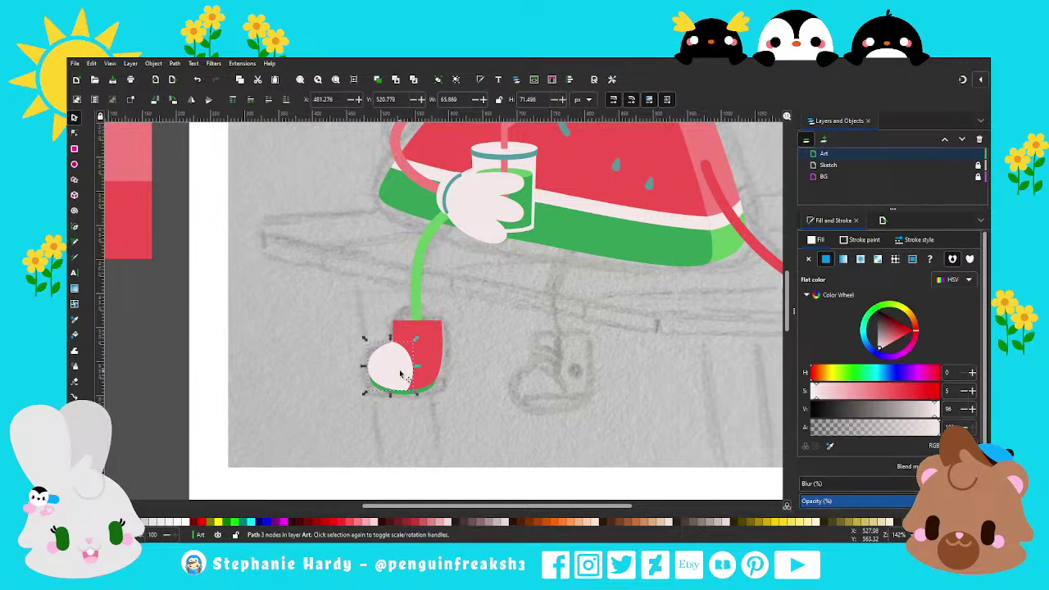
key("Delete")
left_click(414, 398)
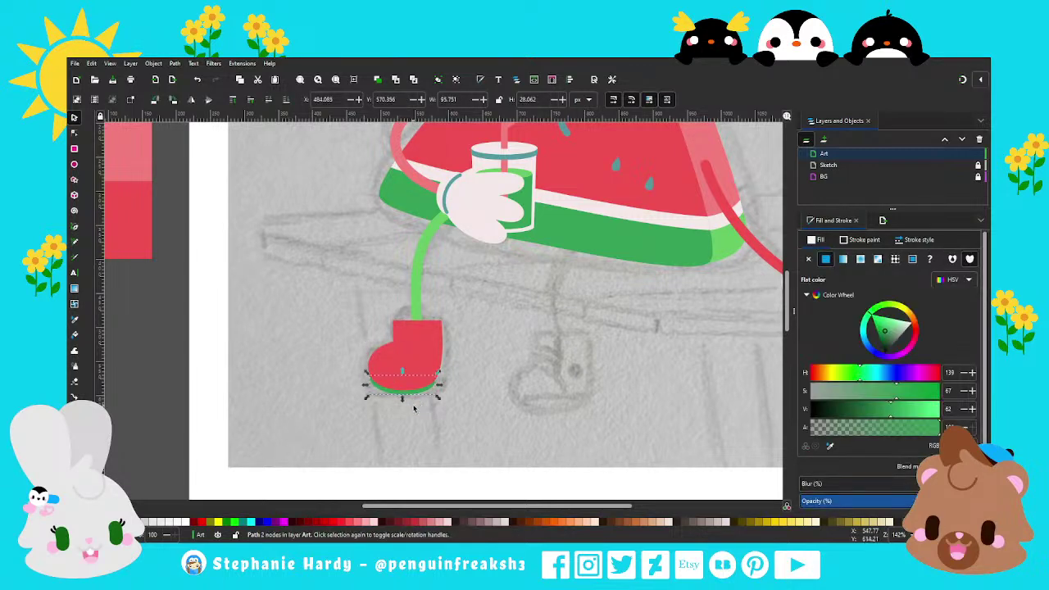
key("Delete")
Drag the red boot's nodes to give it a rounder toe and curved bottom.
left_click(416, 355)
scroll(415, 357, "up", 2)
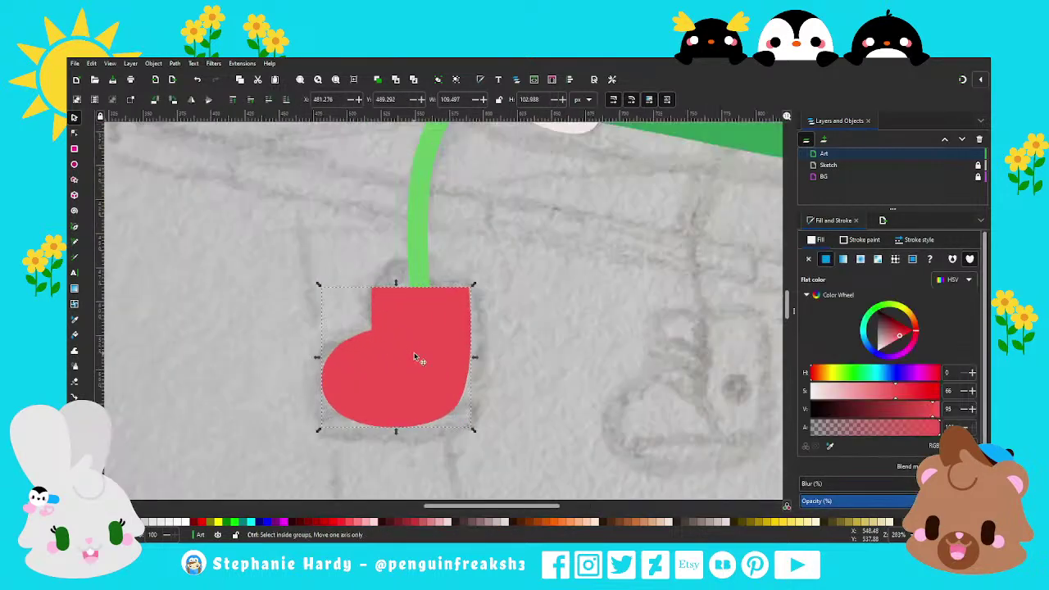
left_click(74, 134)
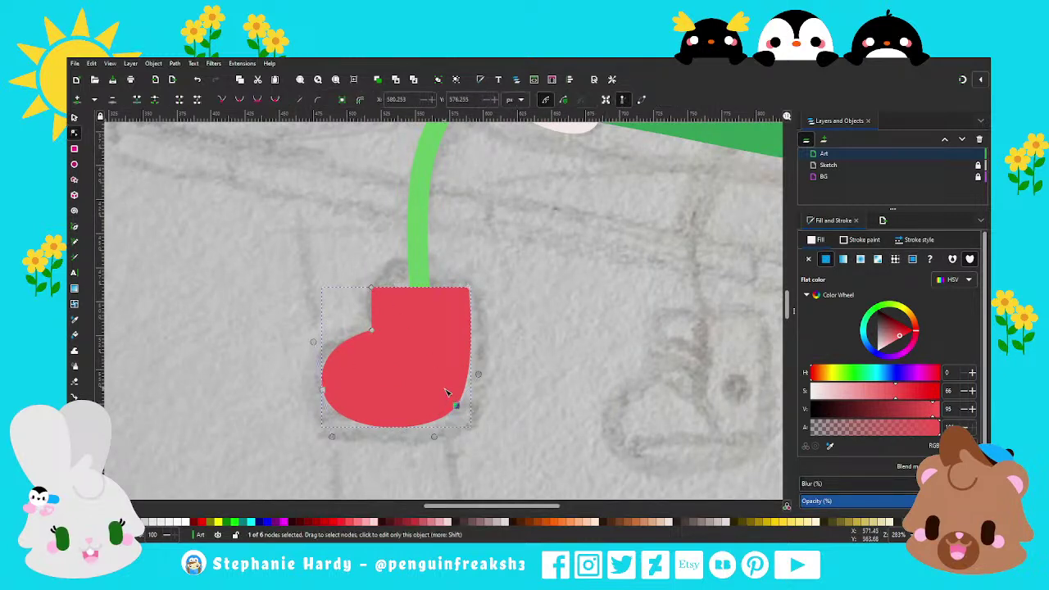
left_click_drag(464, 411, 477, 384)
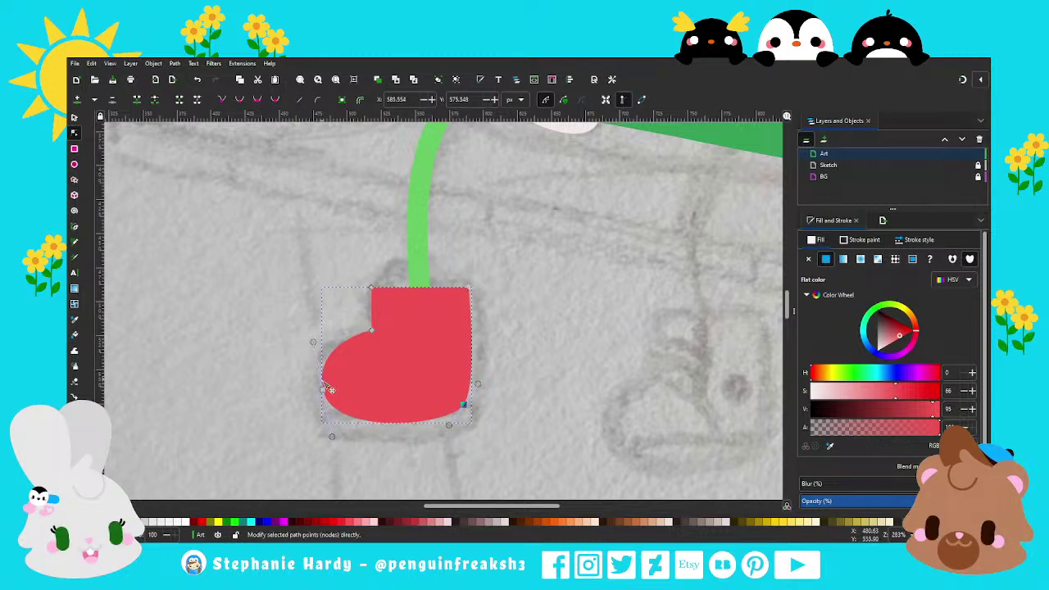
left_click_drag(329, 389, 336, 388)
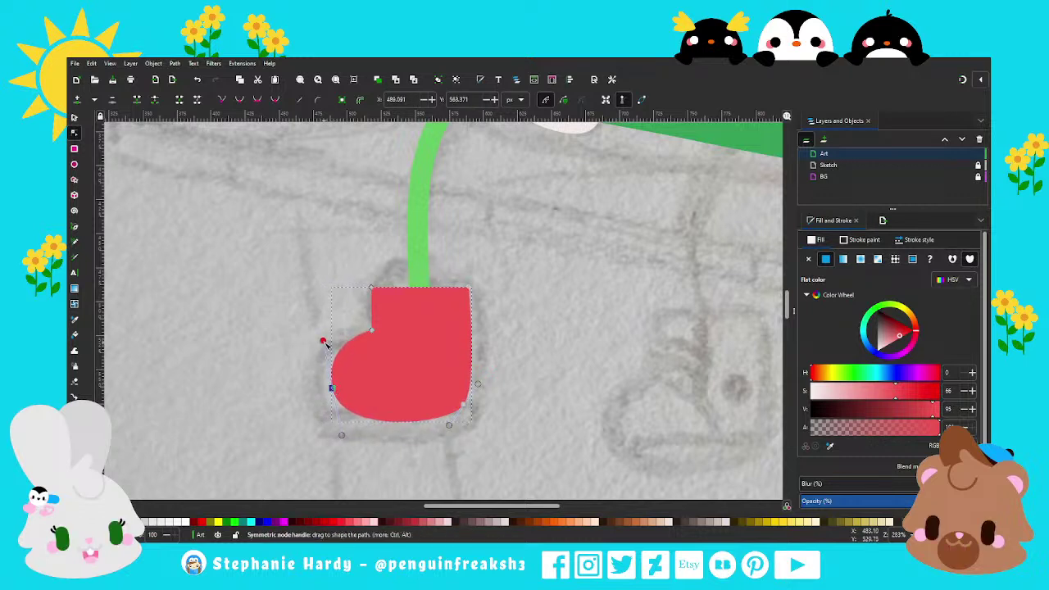
left_click_drag(326, 339, 322, 344)
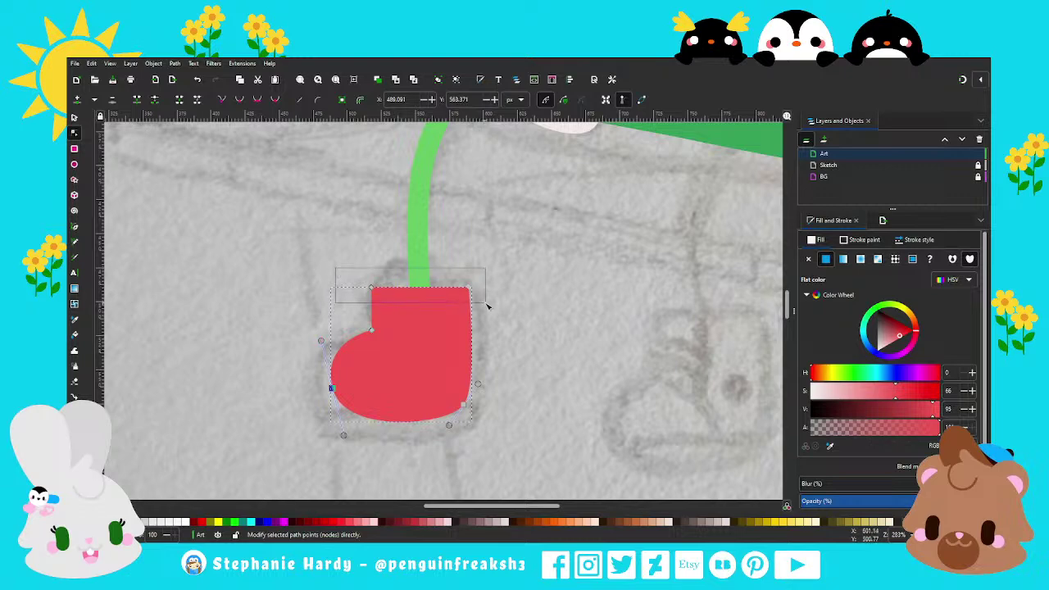
left_click_drag(487, 306, 484, 303)
key("s")
key("Escape")
scroll(398, 395, "down", 2)
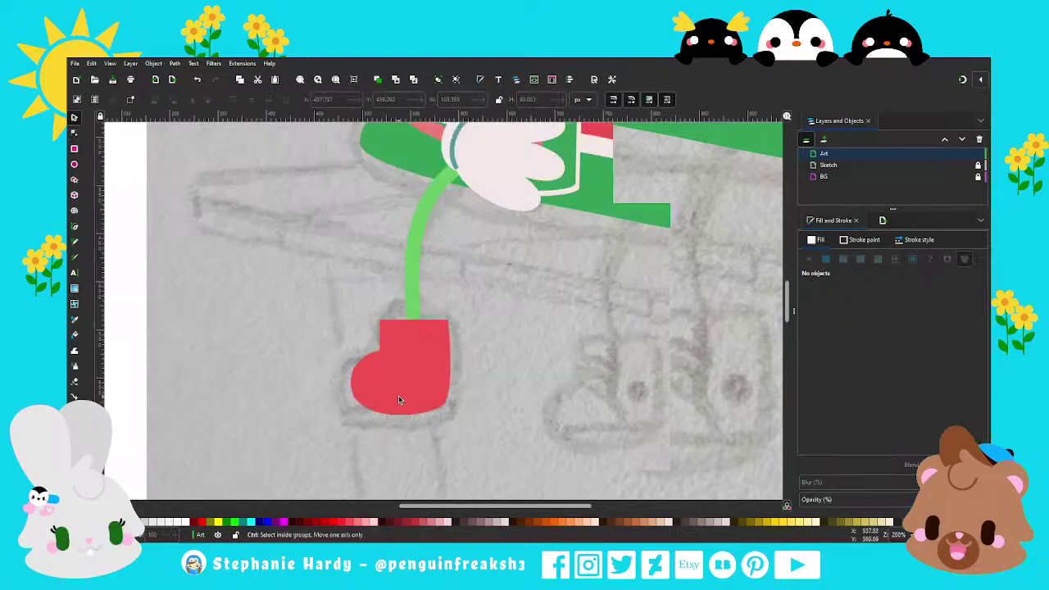
scroll(398, 395, "down", 2)
scroll(403, 385, "up", 4)
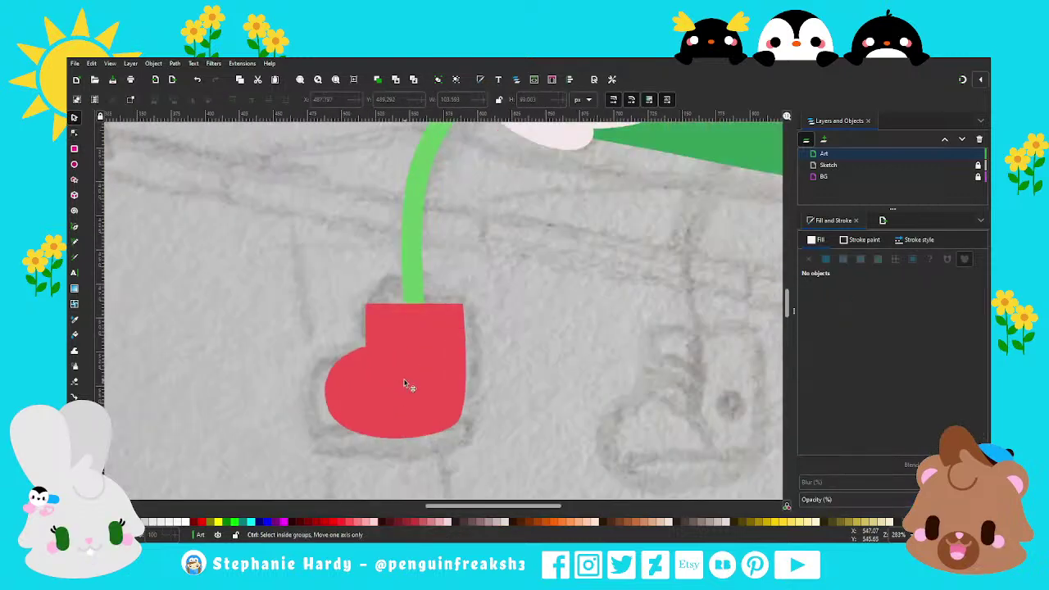
Draw a four-sided shape on the boot's upper left and fill it lighter pink.
left_click(75, 227)
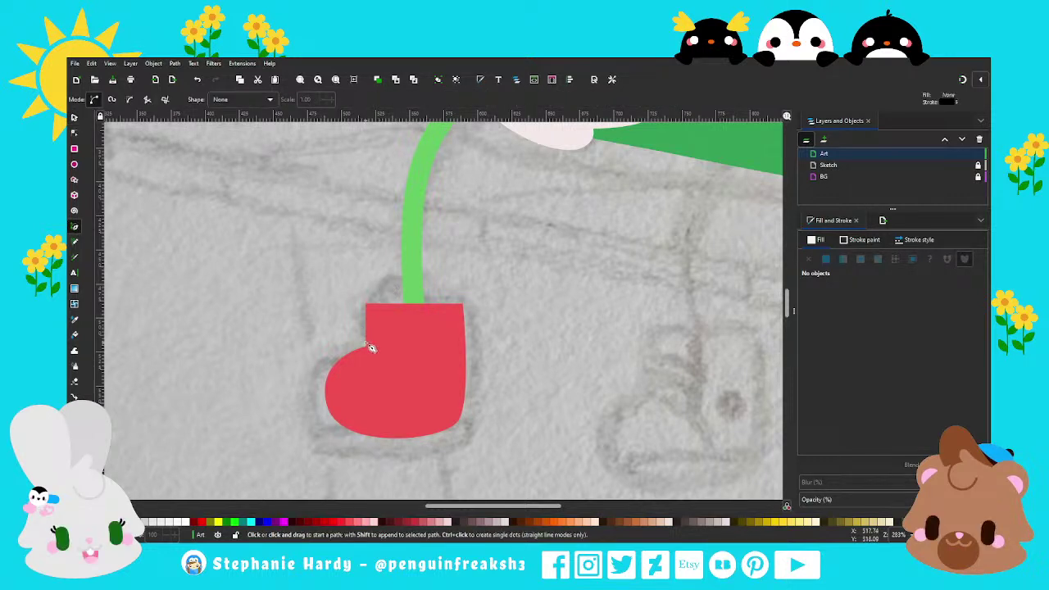
left_click(365, 280)
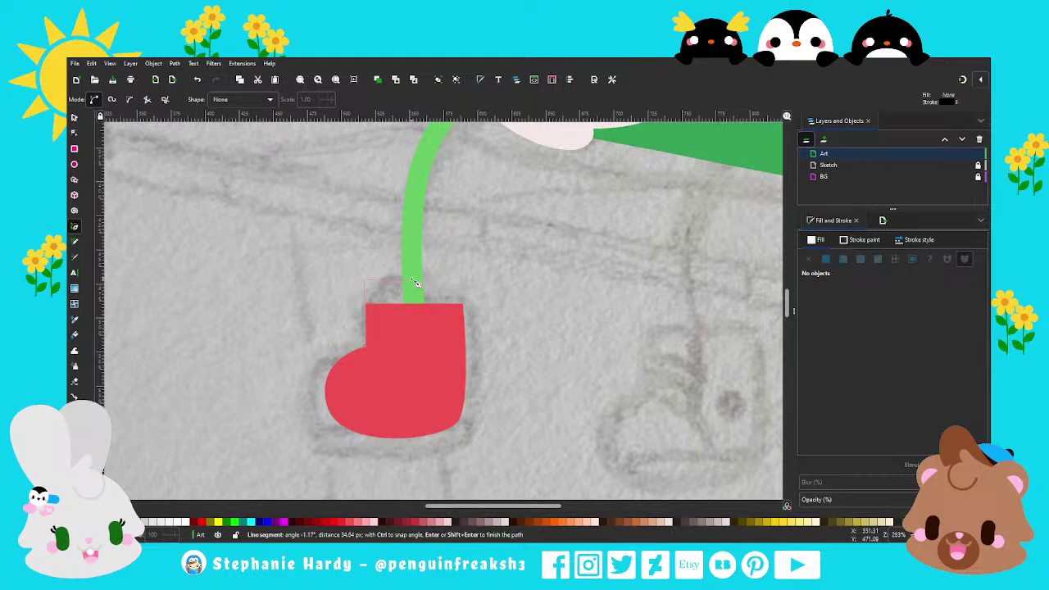
left_click(407, 390)
left_click(361, 344)
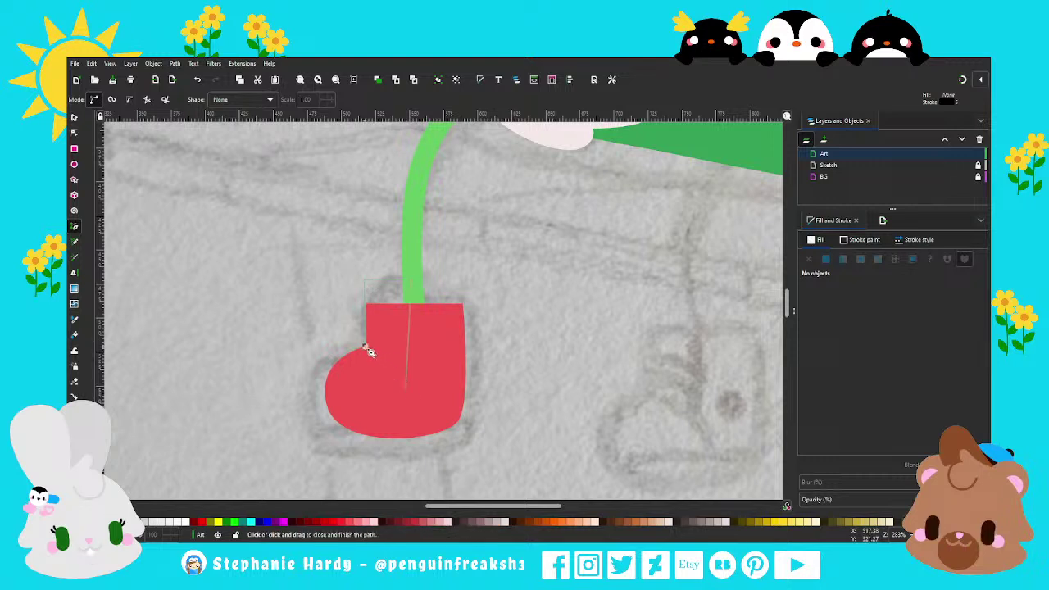
left_click(362, 280)
left_click(825, 259)
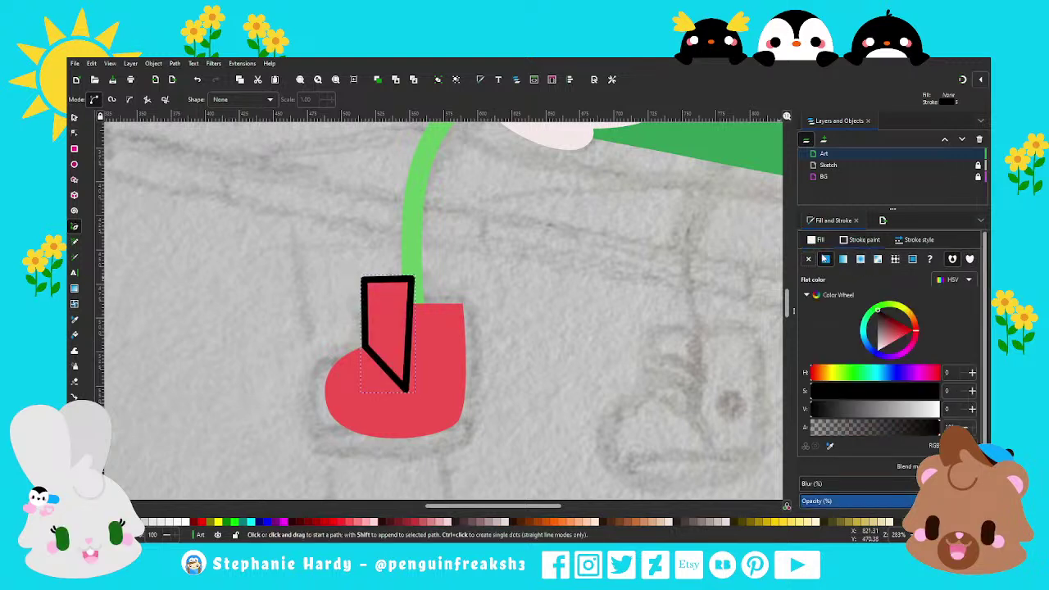
scroll(525, 346, "down", 1)
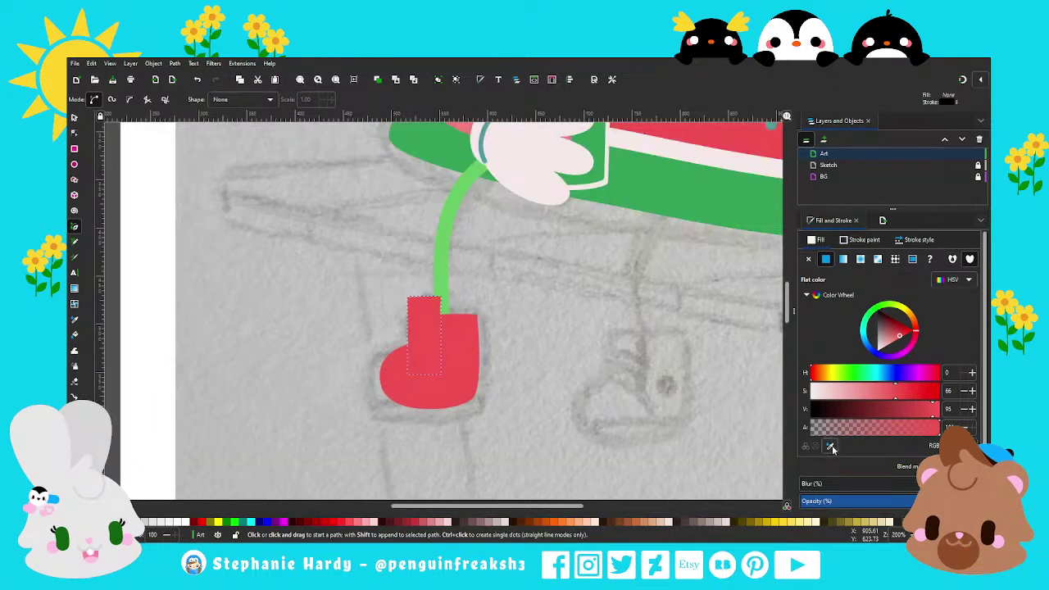
left_click(829, 445)
scroll(459, 369, "up", 1)
left_click(427, 408)
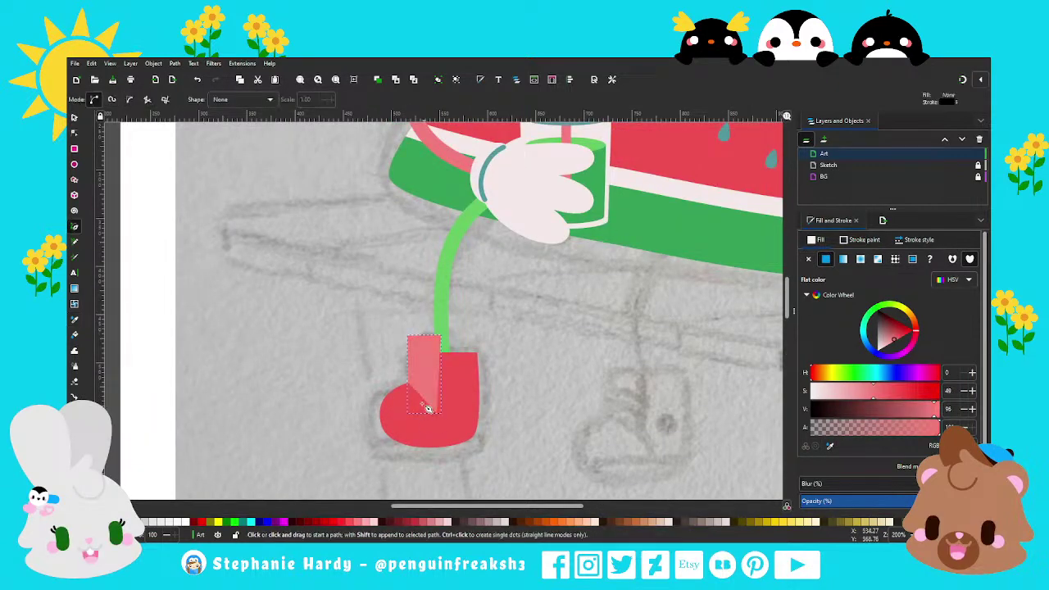
scroll(427, 408, "up", 2)
Smooth the pink shape's top nodes and curve its edges into a rounded top.
left_click(74, 131)
left_click(439, 260)
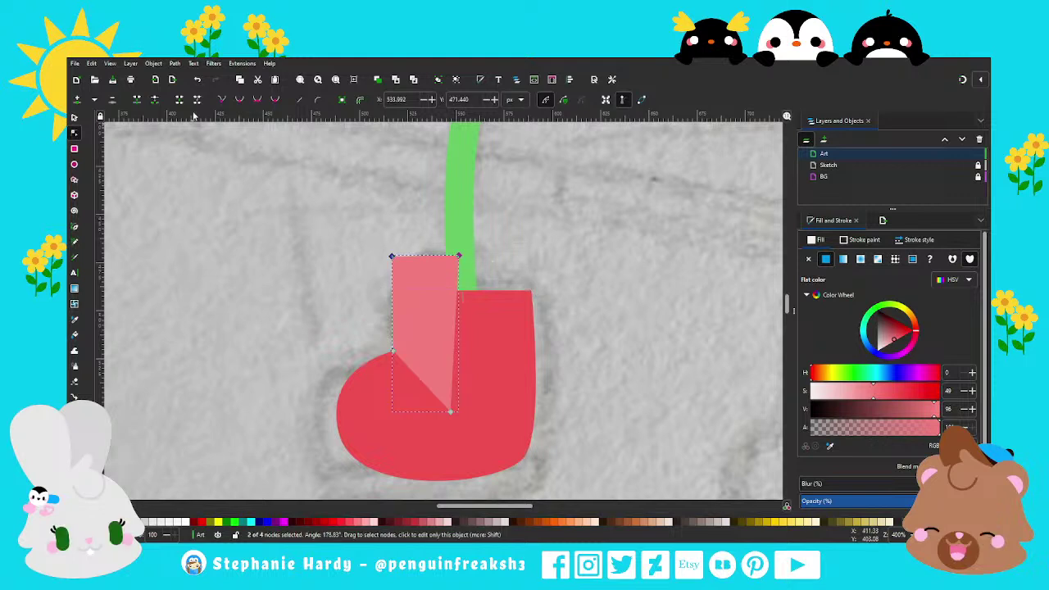
key("shift+a")
scroll(416, 287, "up", 1)
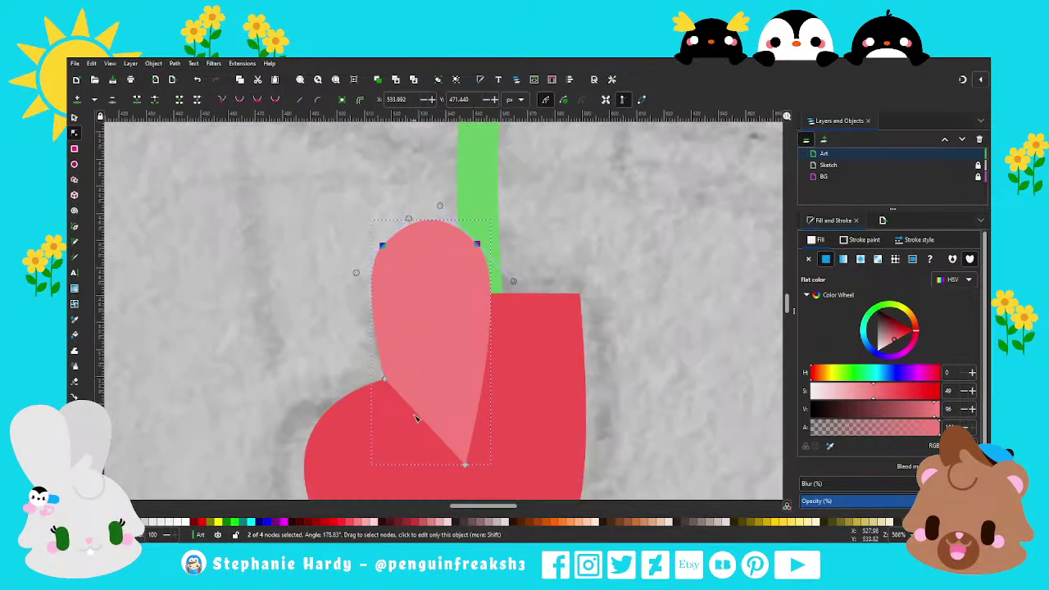
left_click_drag(415, 418, 434, 407)
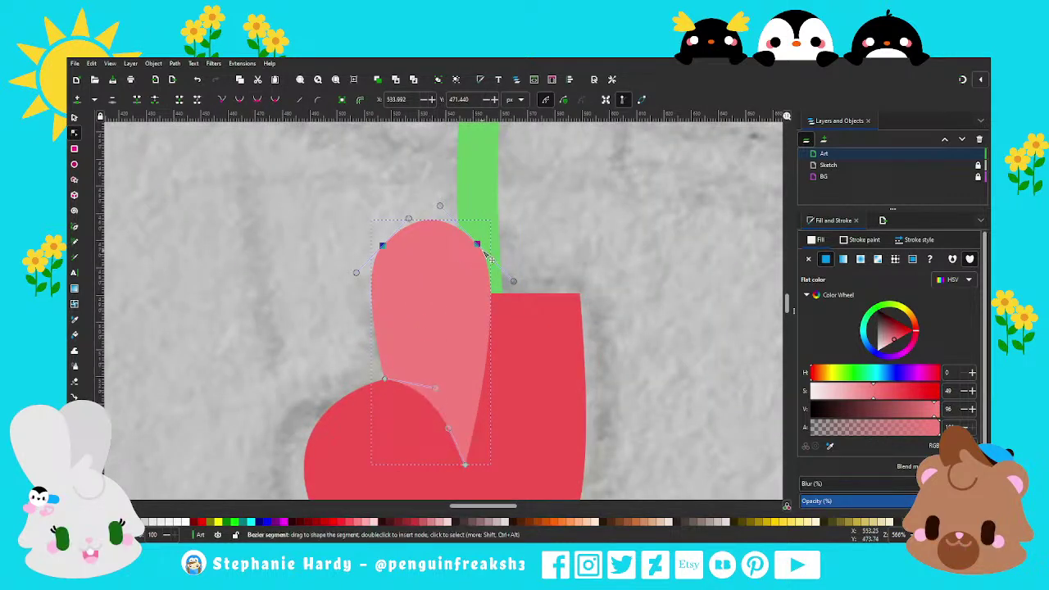
left_click_drag(513, 281, 499, 276)
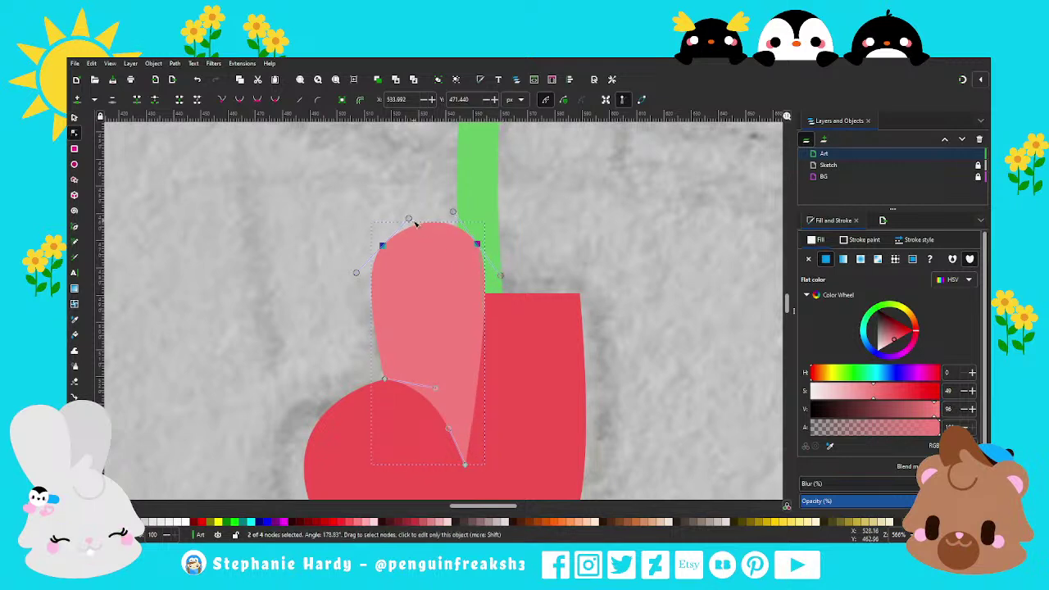
left_click_drag(408, 219, 398, 218)
mouse_move(312, 204)
left_mouse_down()
mouse_move(503, 282)
mouse_move(481, 279)
left_mouse_up()
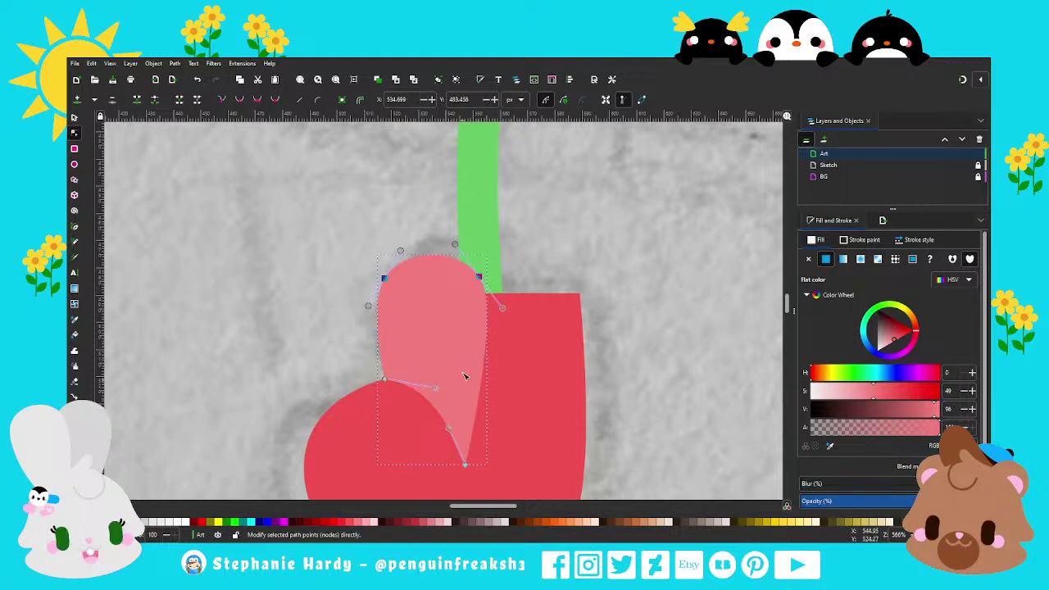
Refine the pink highlight's bottom tip, left corner and top-right point along the toe.
scroll(463, 361, "down", 1, "ctrl")
mouse_move(455, 412)
left_mouse_down()
mouse_move(464, 408)
mouse_move(440, 378)
left_mouse_up()
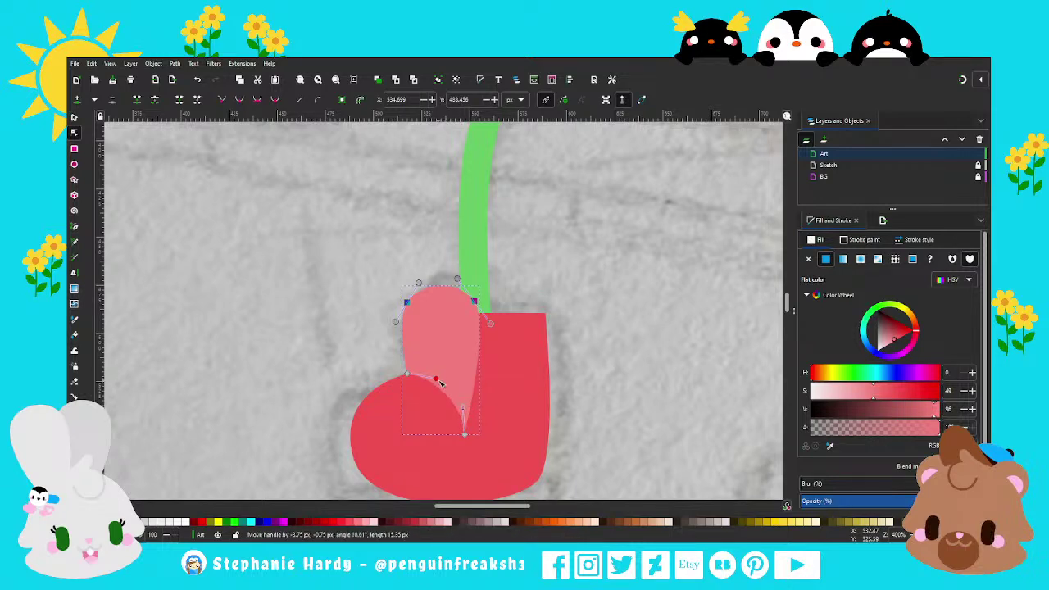
scroll(410, 370, "up", 2)
scroll(464, 312, "up", 5)
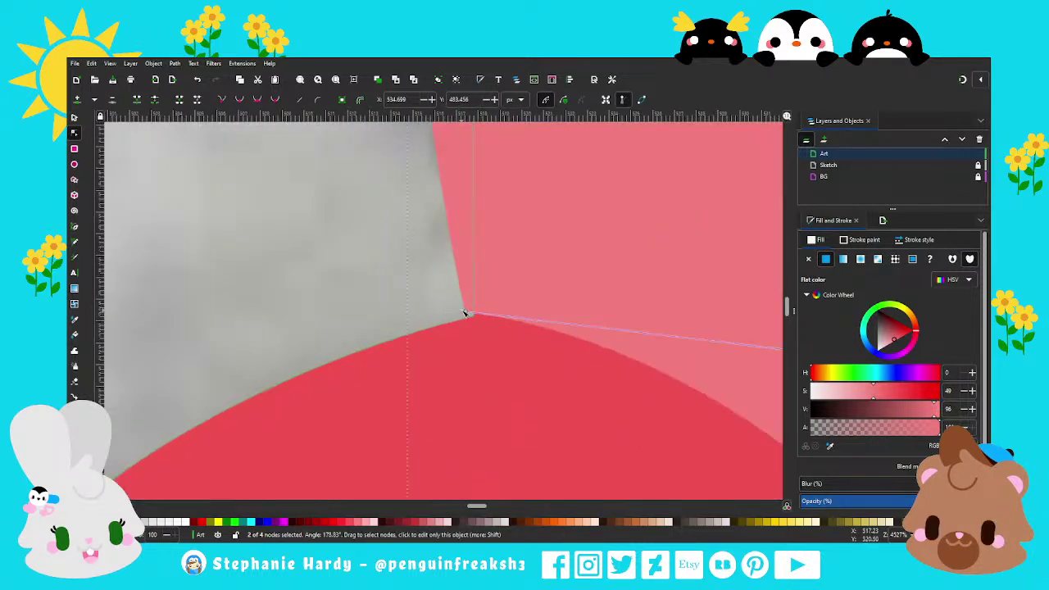
left_click_drag(470, 314, 476, 318)
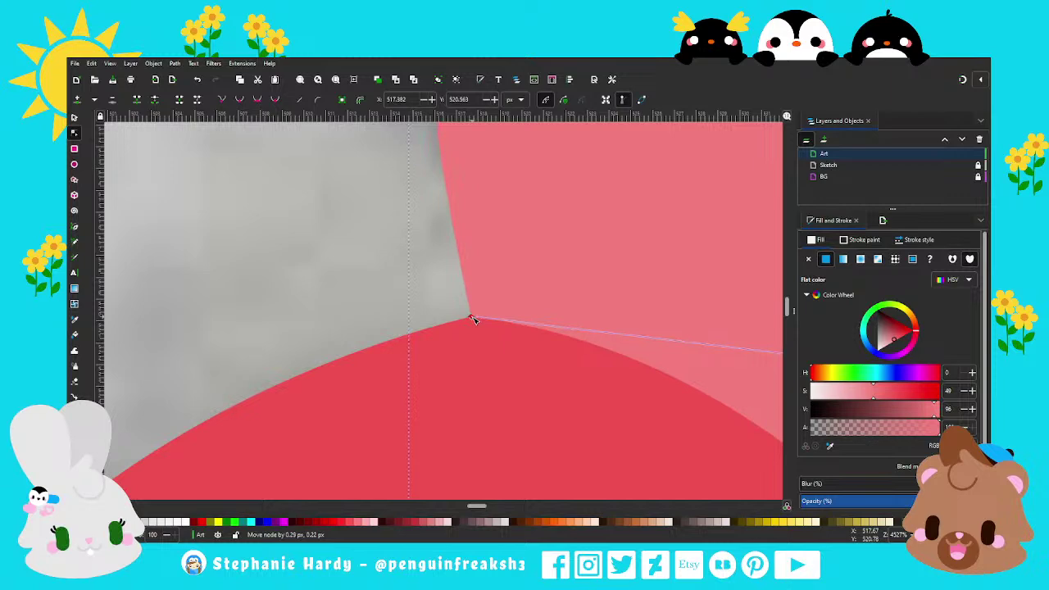
scroll(383, 319, "down", 4)
scroll(492, 377, "down", 2)
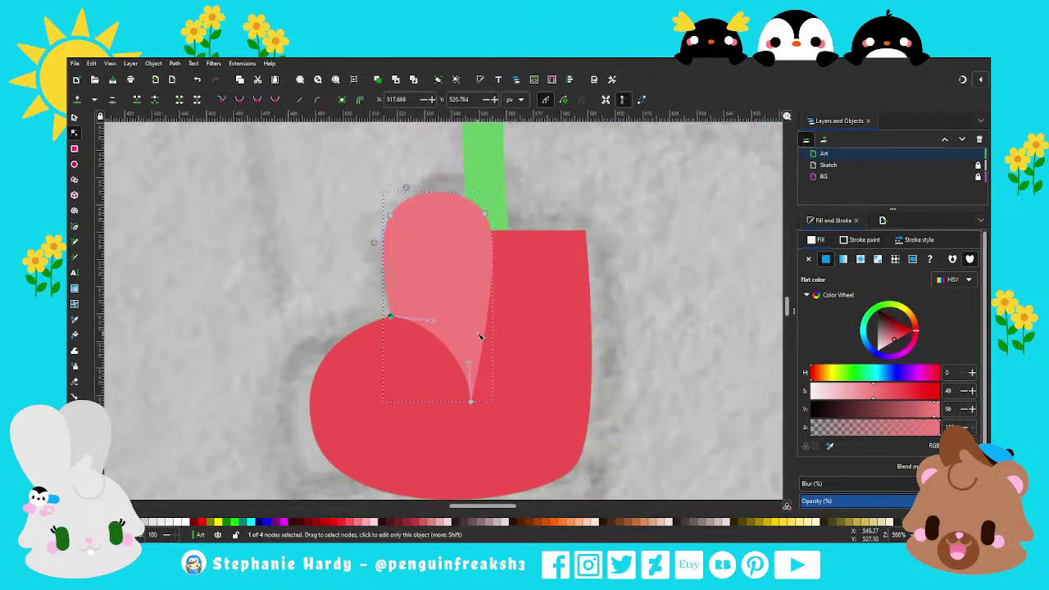
mouse_move(343, 188)
left_mouse_down()
mouse_move(503, 239)
mouse_move(490, 232)
left_mouse_up()
scroll(459, 253, "down", 1)
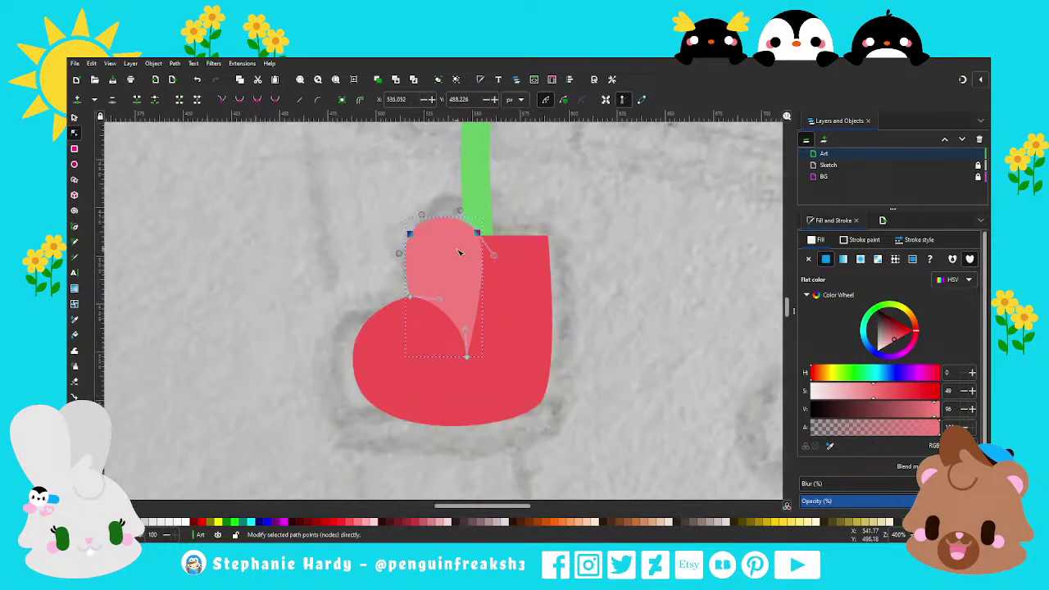
mouse_move(471, 358)
left_mouse_down()
mouse_move(475, 327)
mouse_move(440, 297)
left_mouse_up()
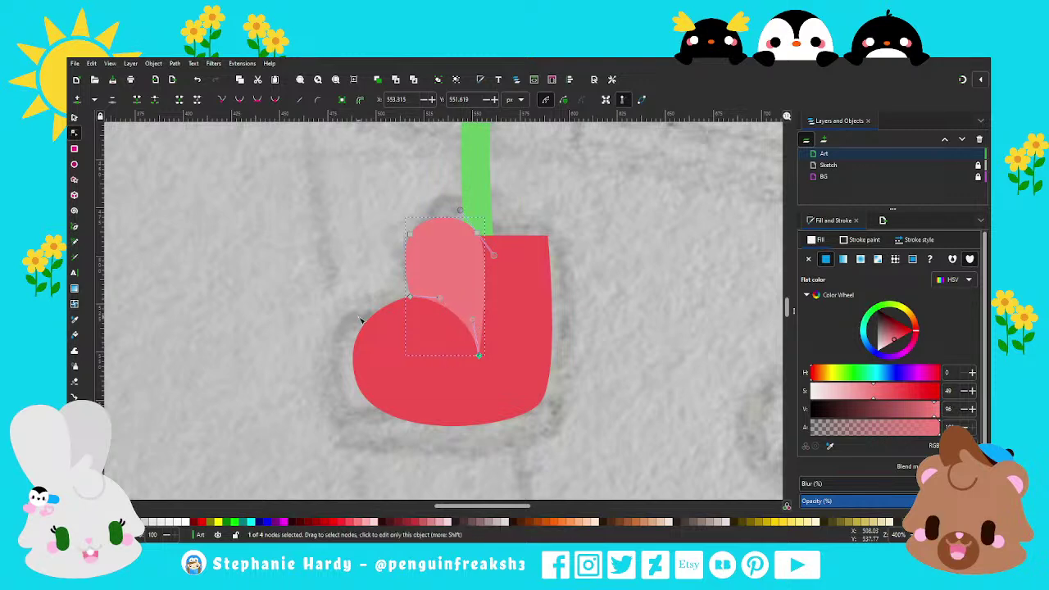
left_click(74, 117)
scroll(495, 359, "down", 1)
scroll(495, 360, "down", 1)
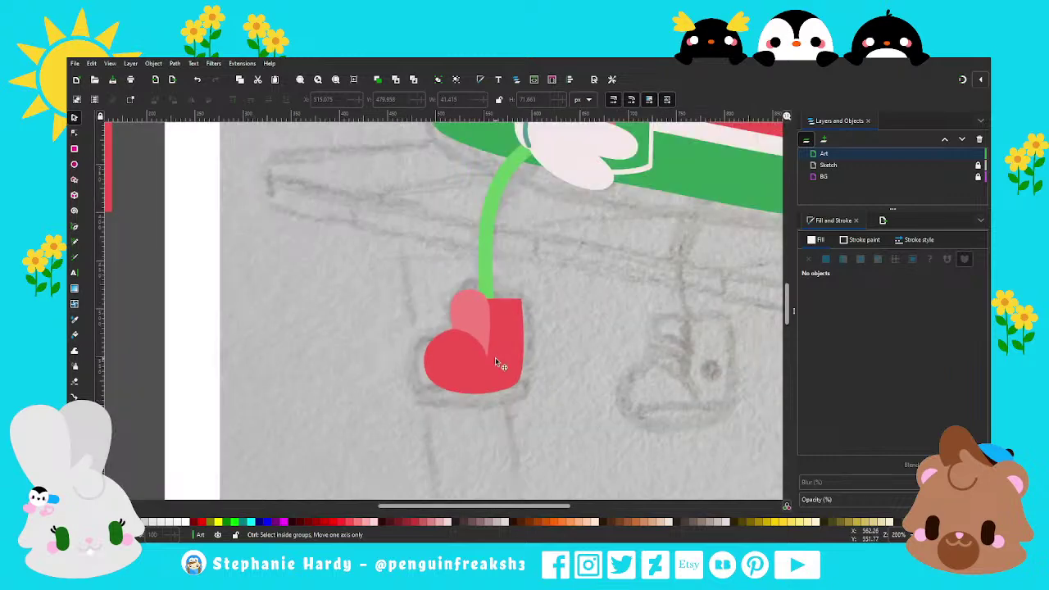
scroll(495, 359, "down", 2)
scroll(495, 361, "up", 3)
scroll(483, 362, "up", 1)
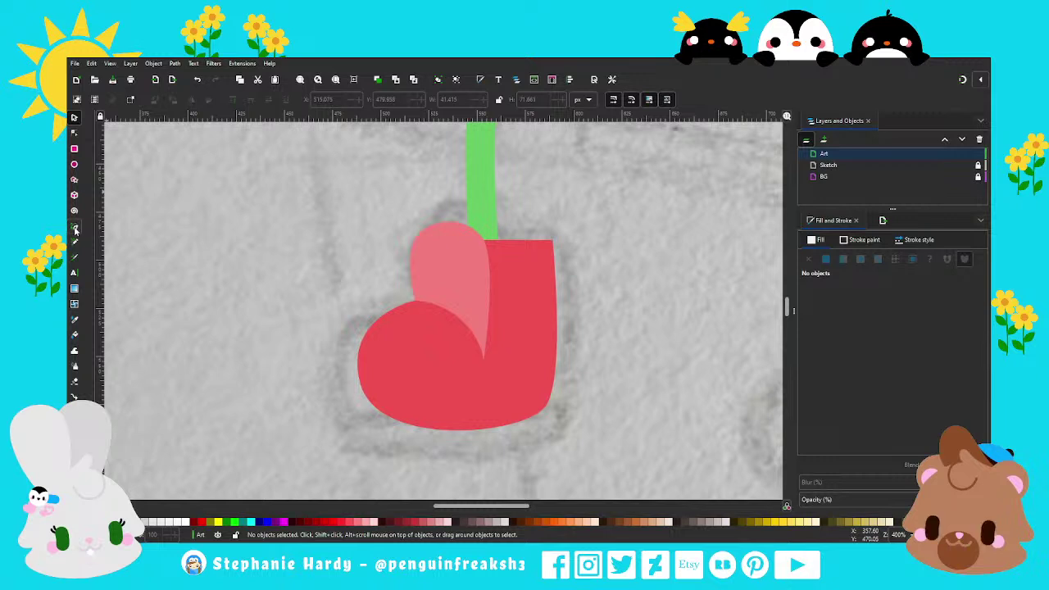
Draw a small circle at the boot's lower left and fill it with the glove's white.
left_click(74, 163)
left_click_drag(365, 405, 399, 430)
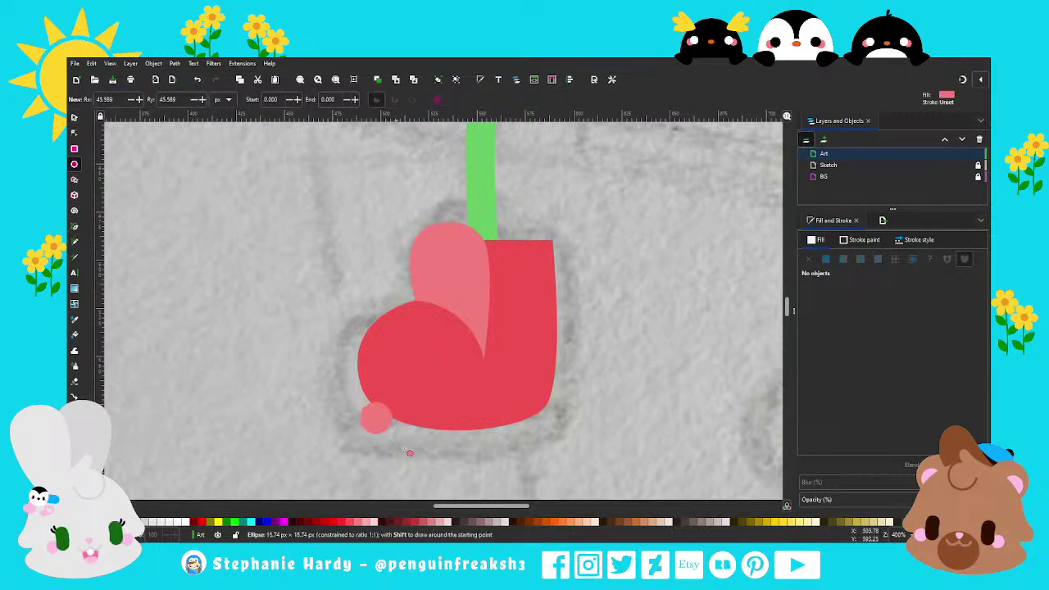
left_click(75, 118)
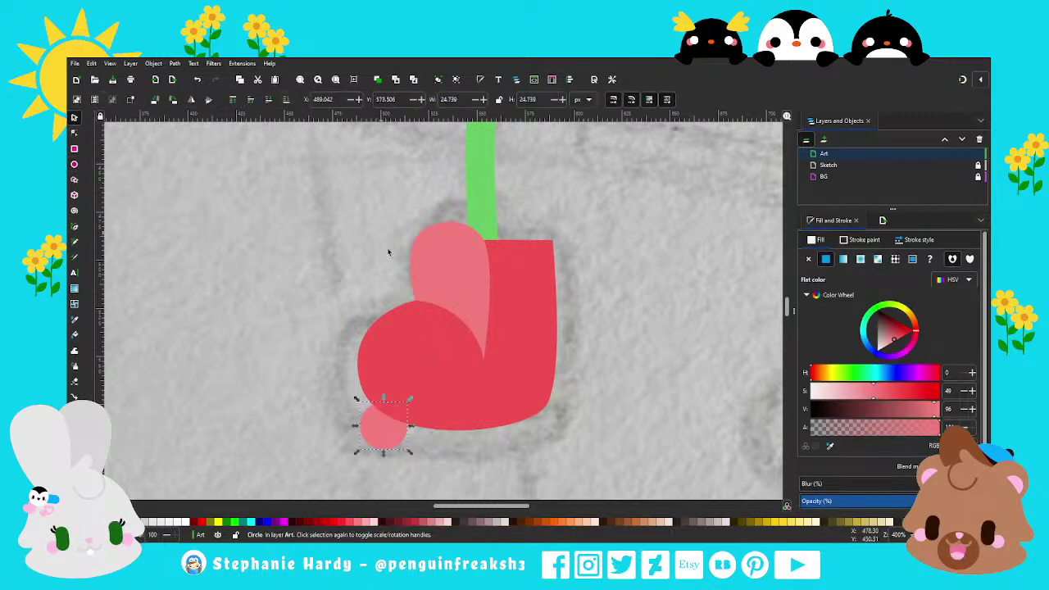
left_click_drag(379, 441, 388, 422)
scroll(390, 422, "down", 3)
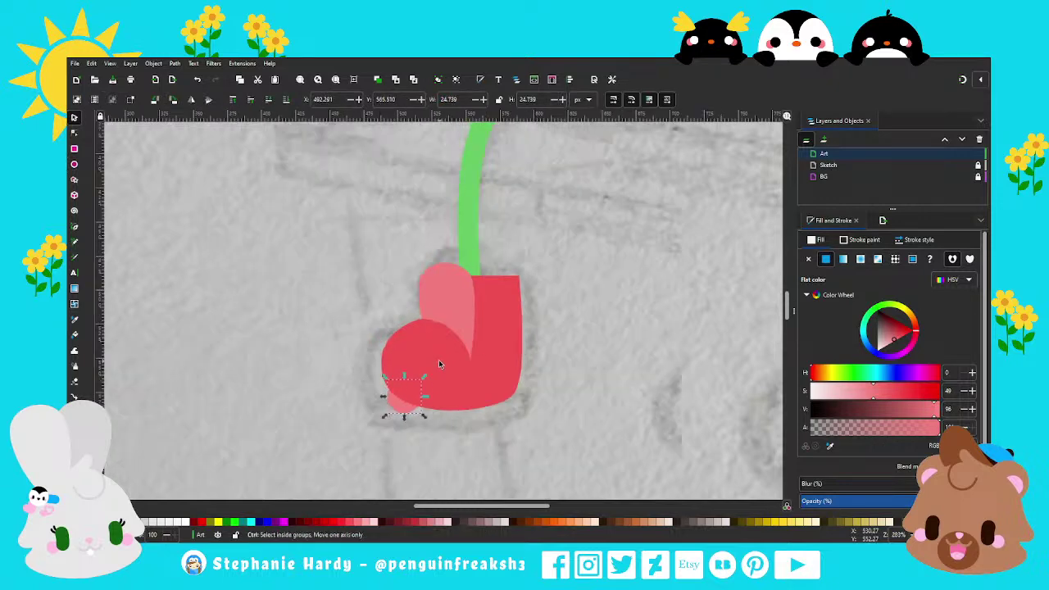
key("d")
left_click(541, 235)
key("s")
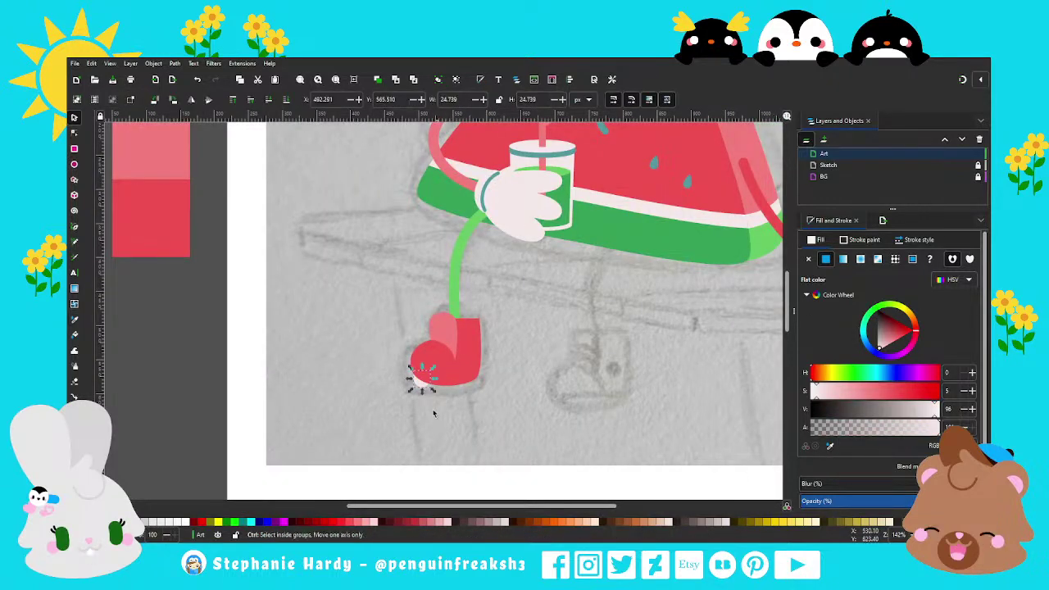
scroll(421, 418, "up", 2)
scroll(426, 405, "up", 2)
mouse_move(449, 350)
left_mouse_down()
mouse_move(468, 351)
mouse_move(446, 352)
left_mouse_up()
Duplicate the white circle, send it behind the boot, and place the copy further right.
key("ctrl+d")
key("Page_Down")
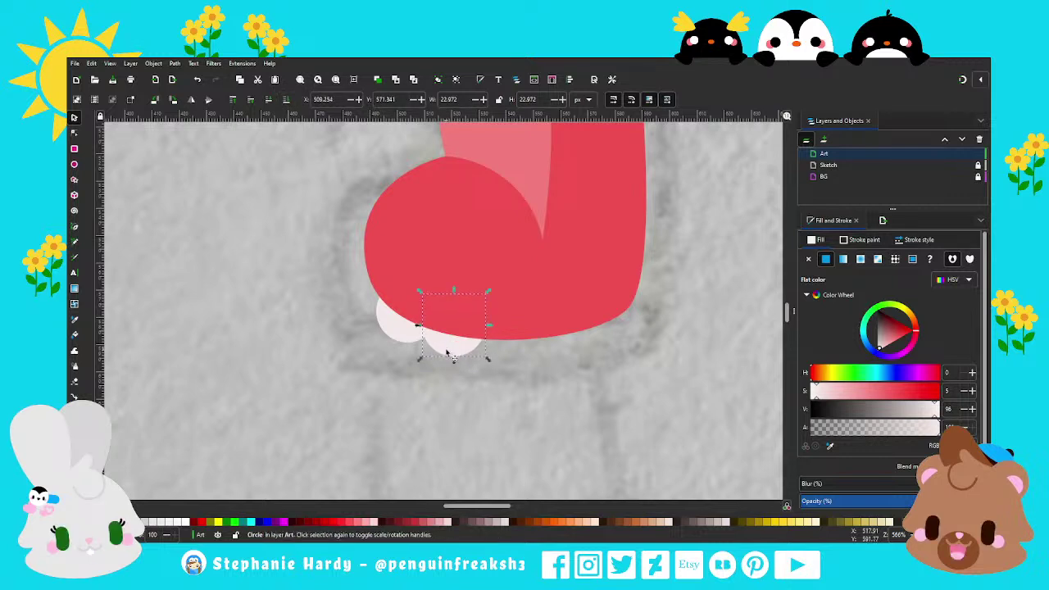
left_click(378, 79)
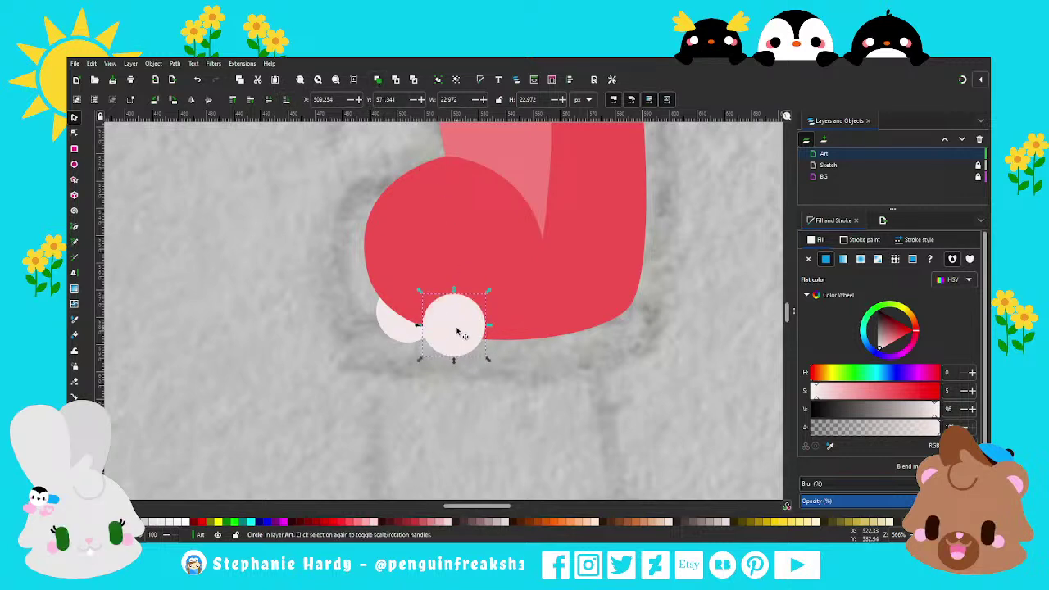
left_click_drag(460, 331, 509, 340)
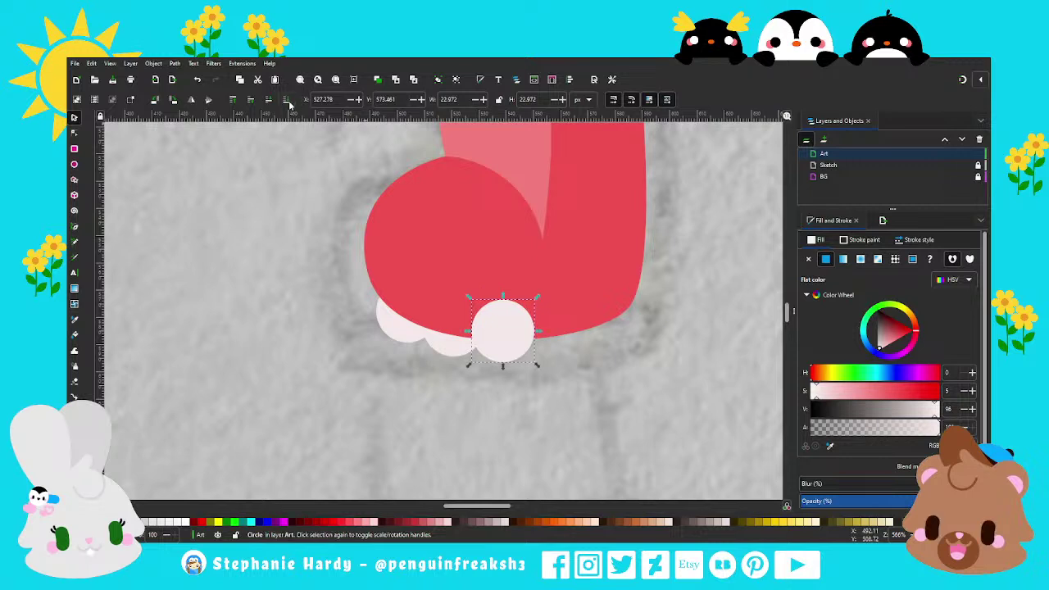
key("Page_Down")
left_click_drag(512, 353, 566, 332)
Add more white circles behind the boot along its bottom edge up to the right corner.
left_click(384, 78)
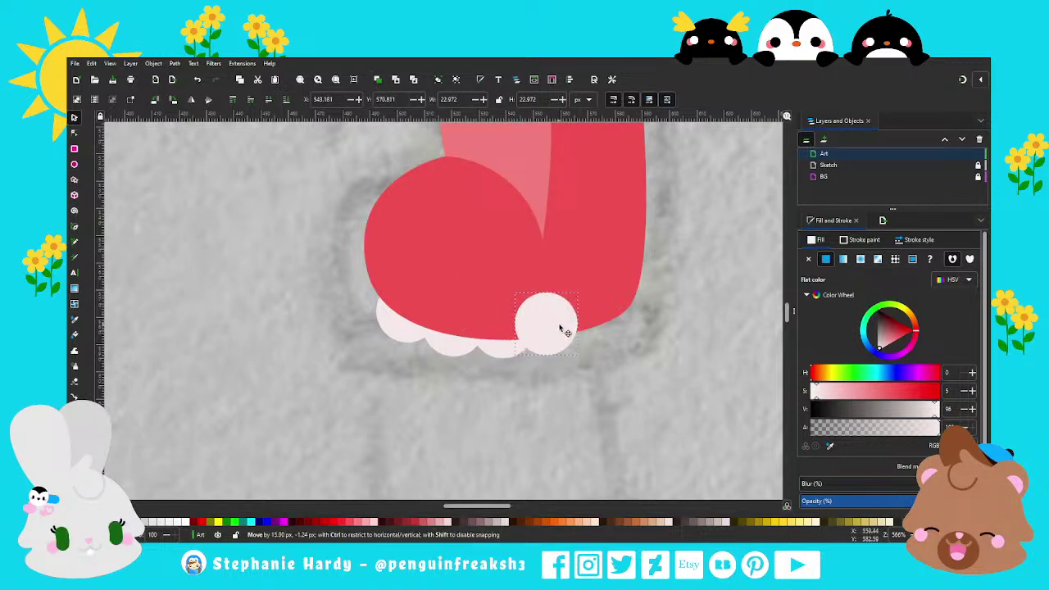
left_click(288, 103)
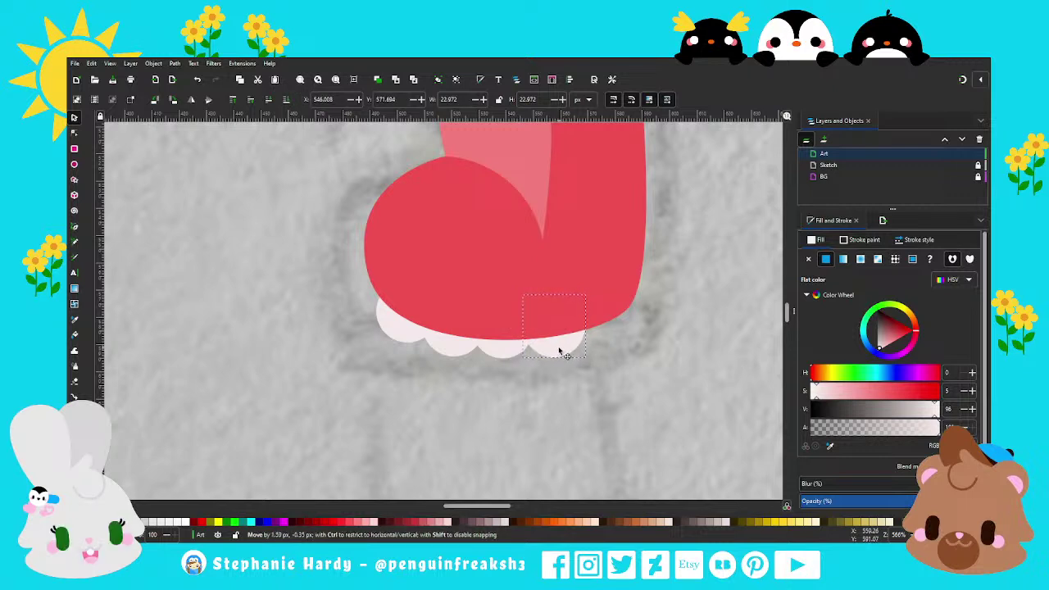
mouse_move(556, 354)
left_mouse_down()
mouse_move(511, 361)
mouse_move(644, 333)
left_mouse_up()
key("Home")
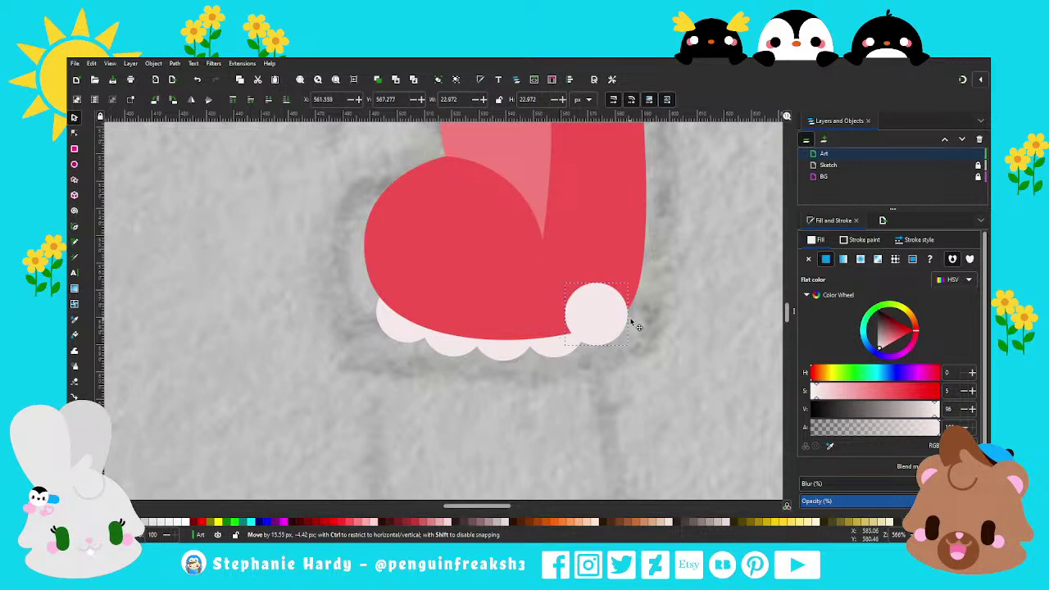
left_click(286, 99)
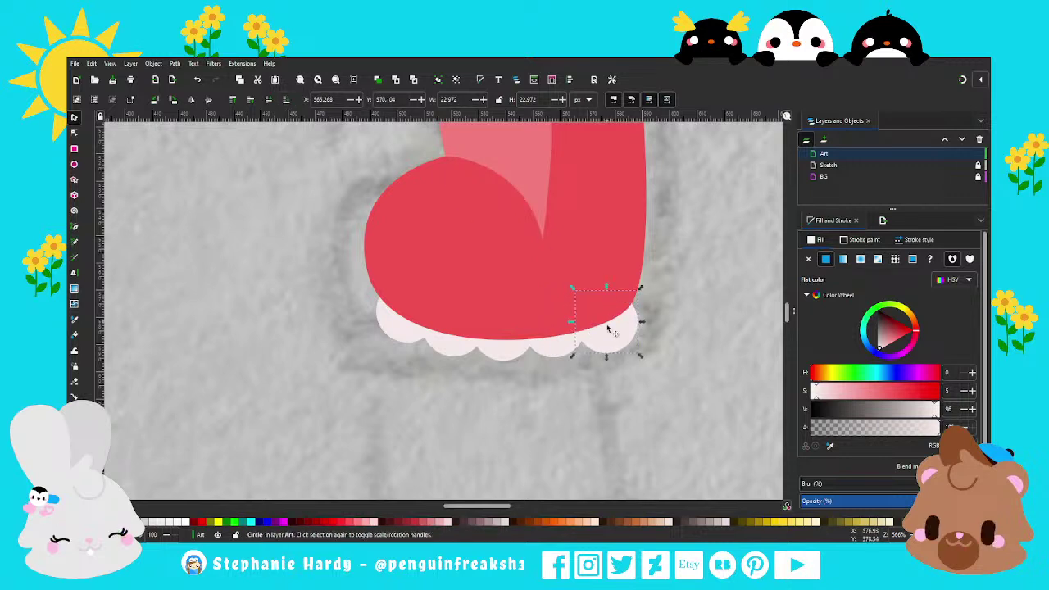
left_click_drag(611, 346, 604, 335)
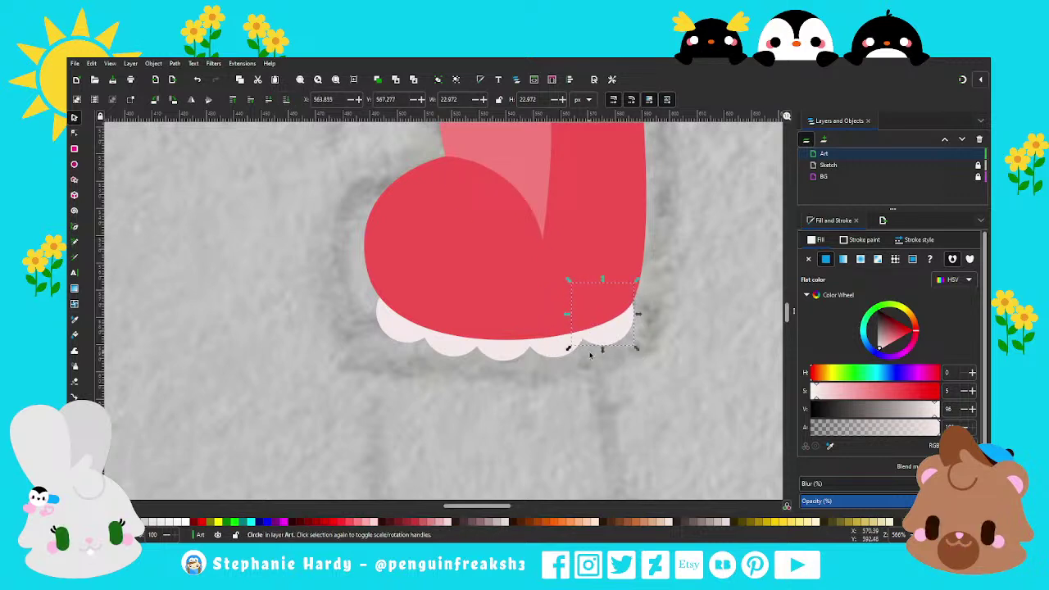
left_click(393, 331)
left_click(537, 398)
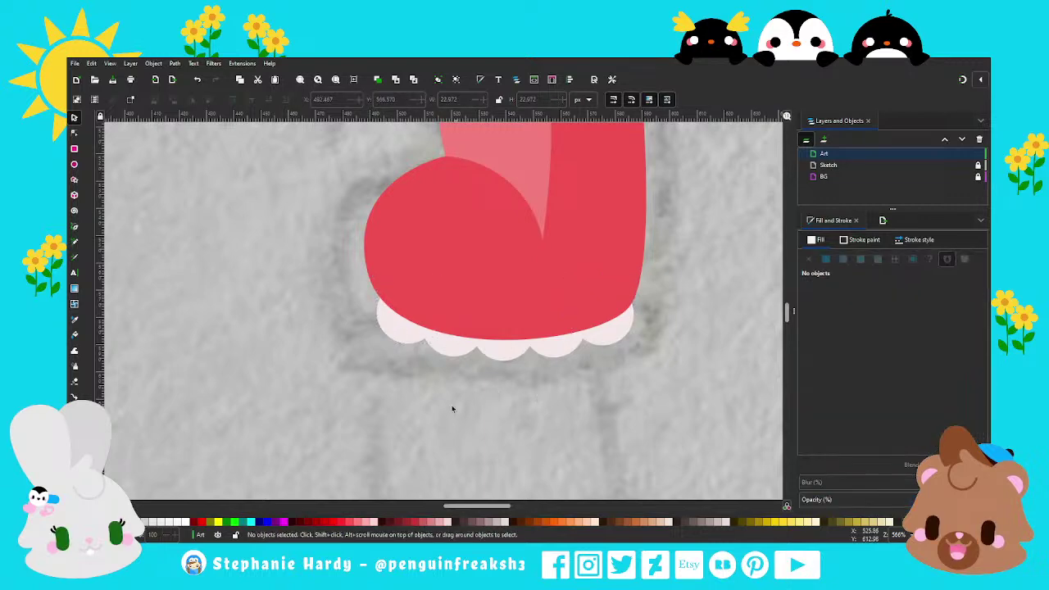
scroll(452, 408, "down", 3)
scroll(374, 381, "down", 1)
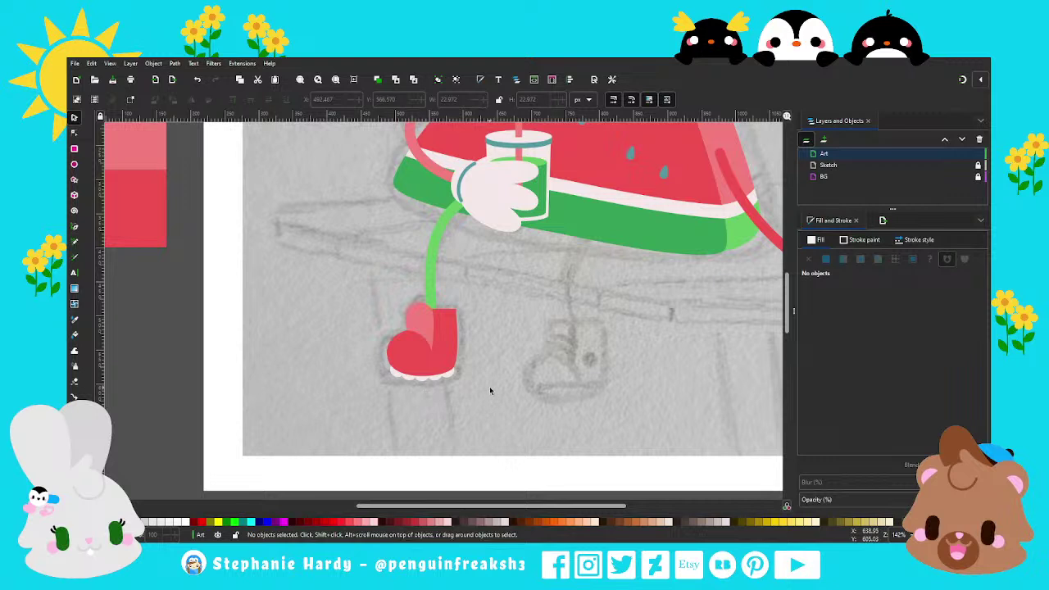
Save the drawing, check the white sole circles, and zoom in on the boot with the Pen tool.
key("ctrl+s")
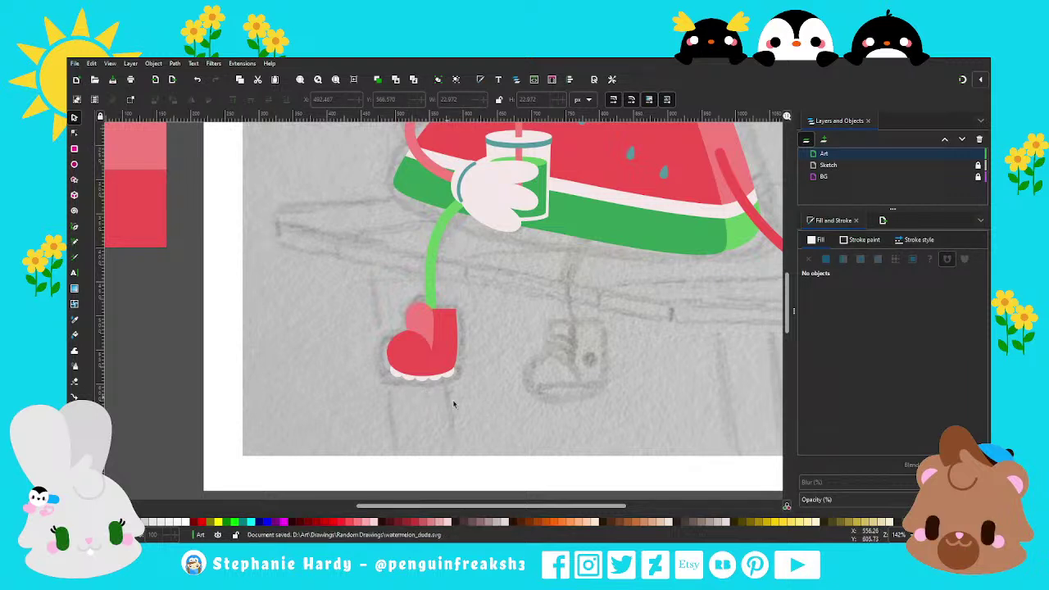
left_click_drag(496, 412, 382, 369)
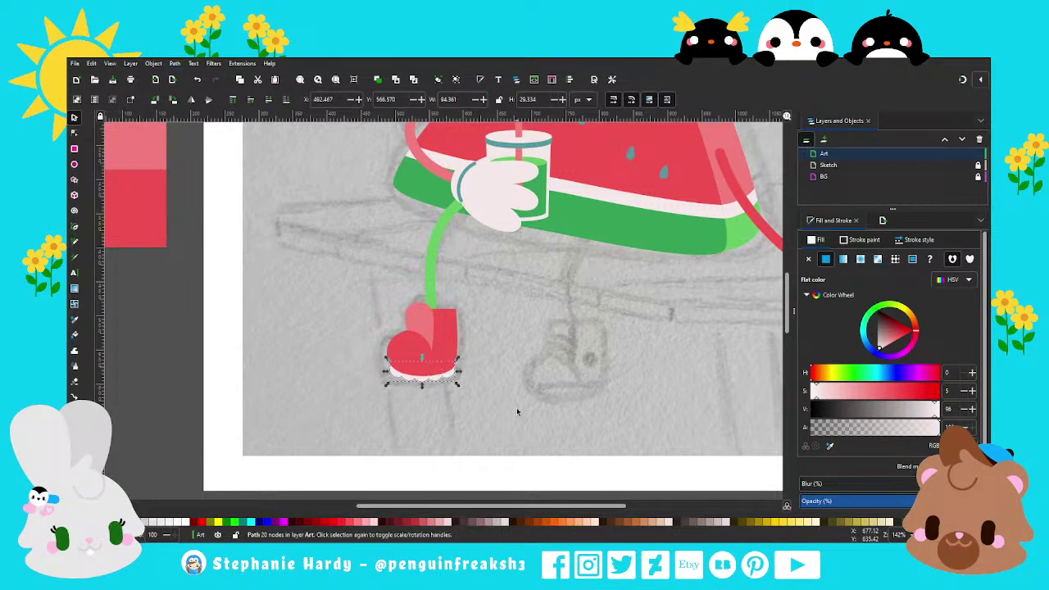
key("Escape")
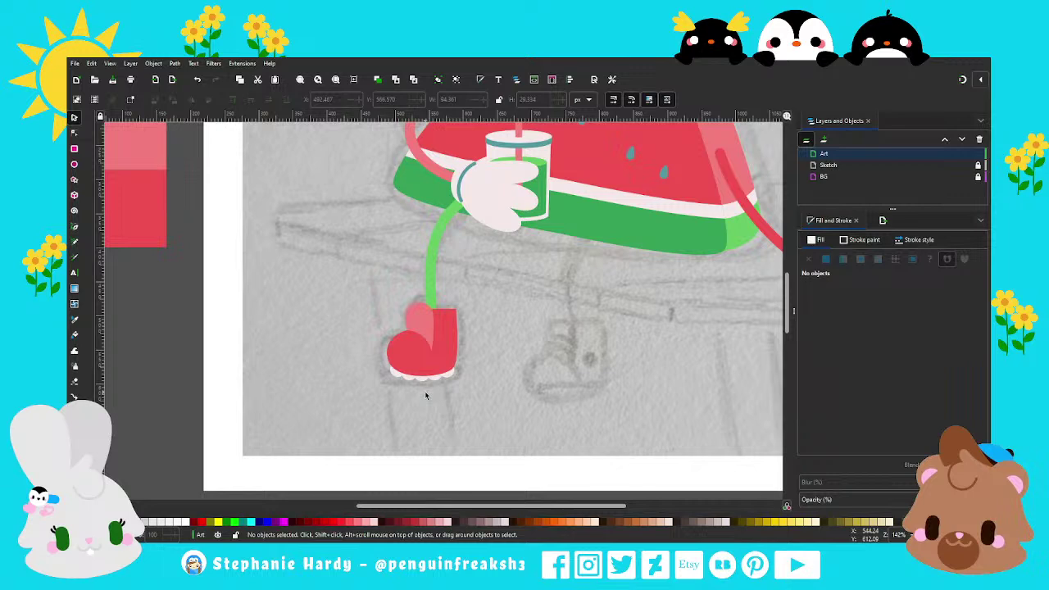
scroll(436, 340, "up", 1, "ctrl")
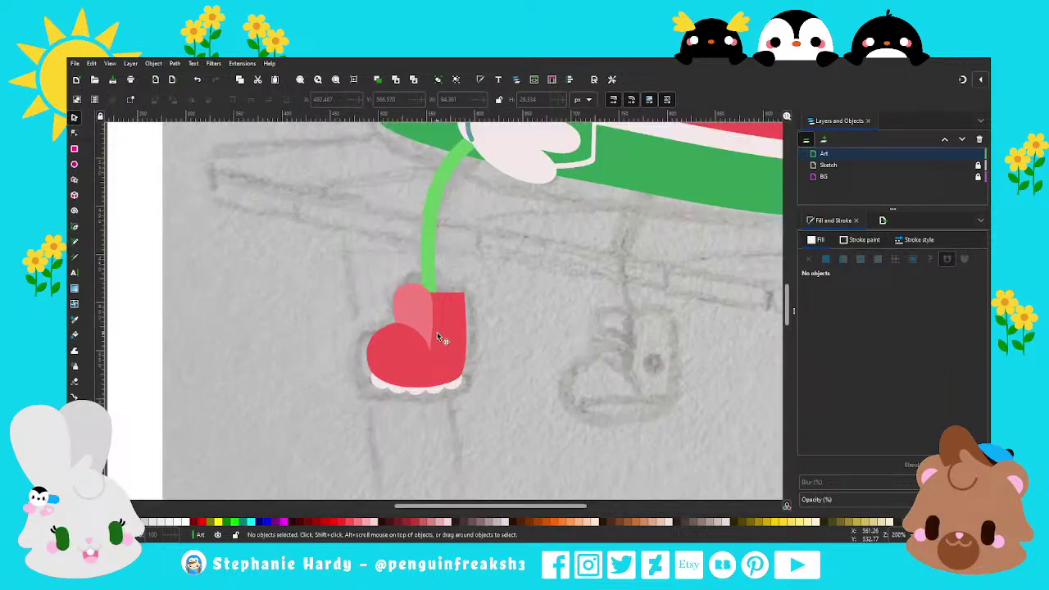
scroll(436, 332, "up", 1, "ctrl")
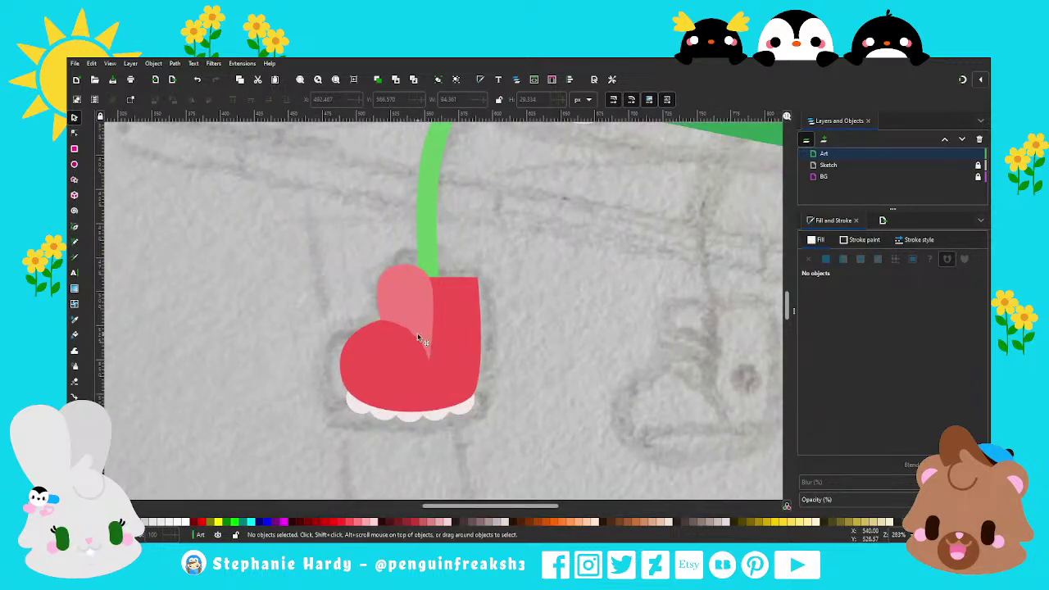
scroll(417, 336, "up", 1, "ctrl")
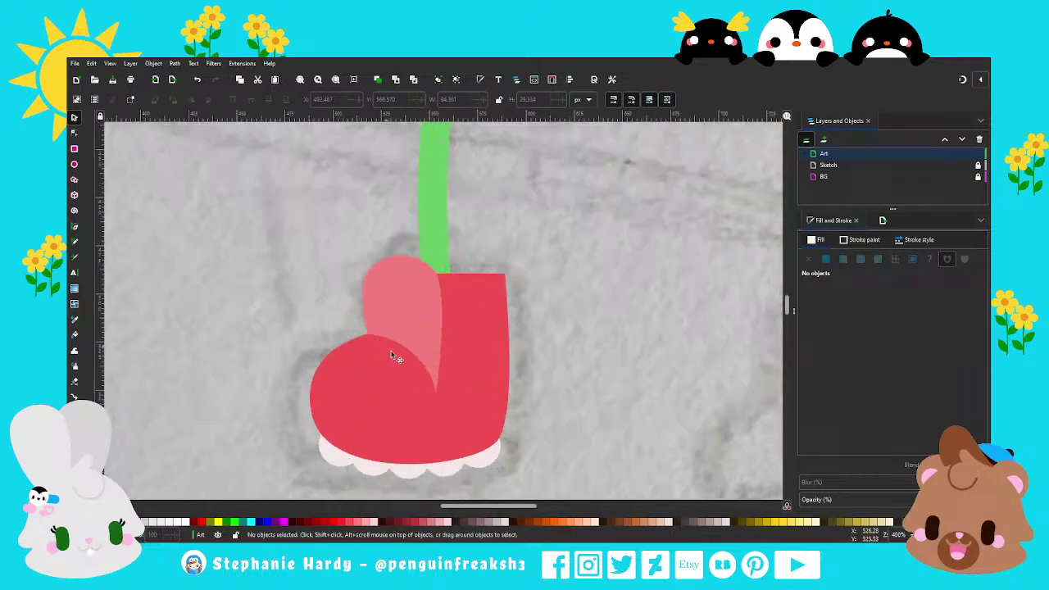
left_click(74, 227)
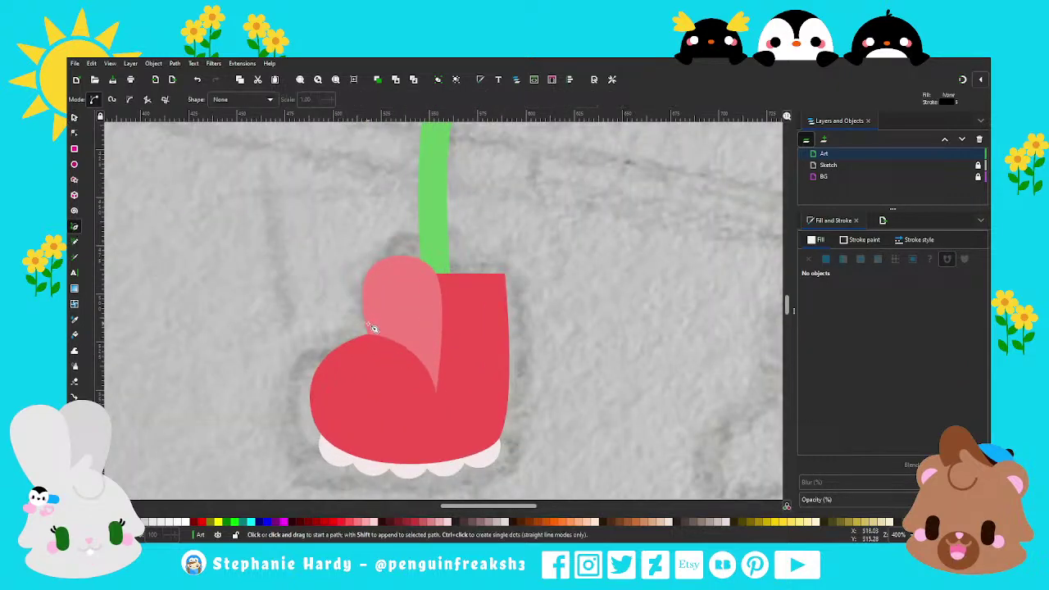
Draw a short line across the boot's front and bend it into a curve.
left_click(371, 327)
double_click(424, 334)
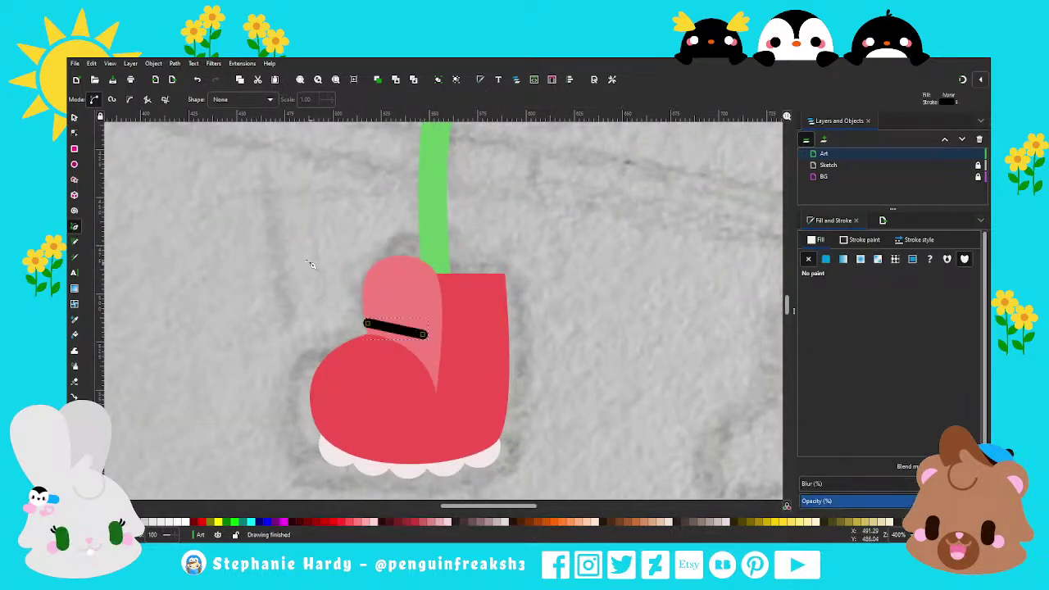
key("n")
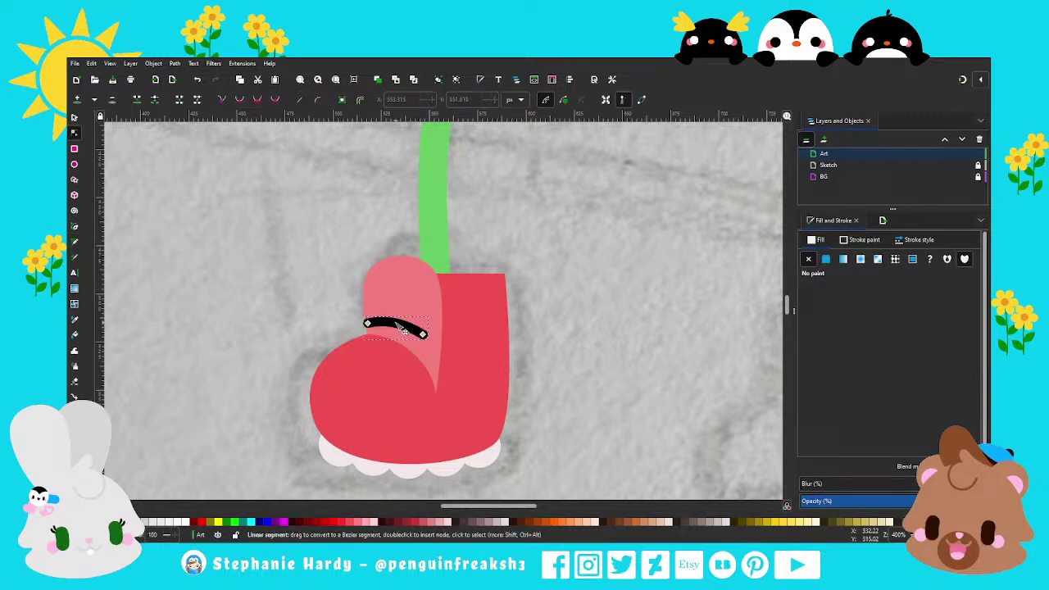
mouse_move(403, 329)
left_mouse_down()
mouse_move(418, 339)
mouse_move(383, 319)
left_mouse_up()
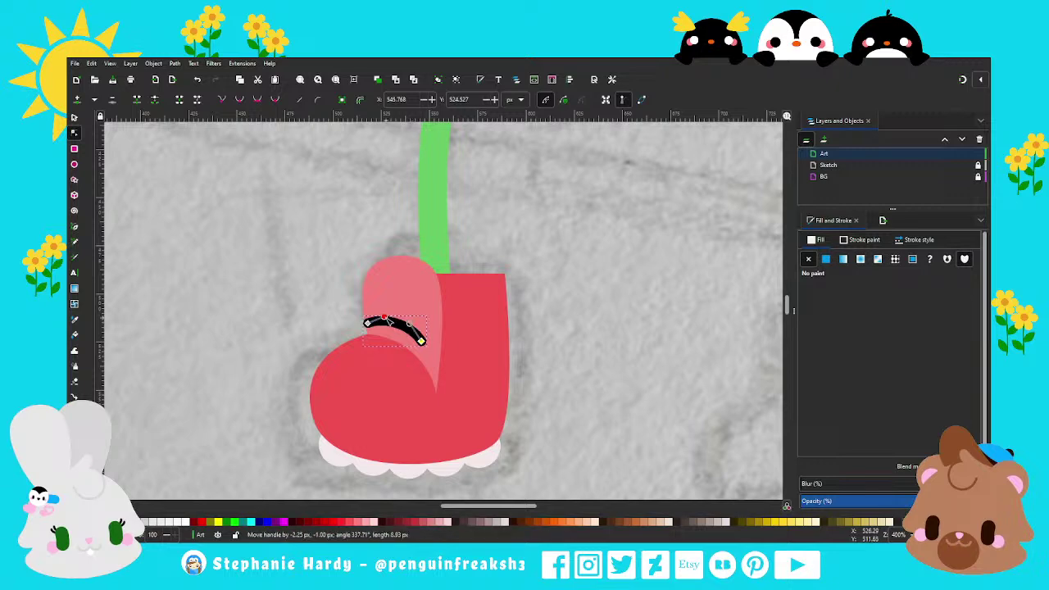
key("s")
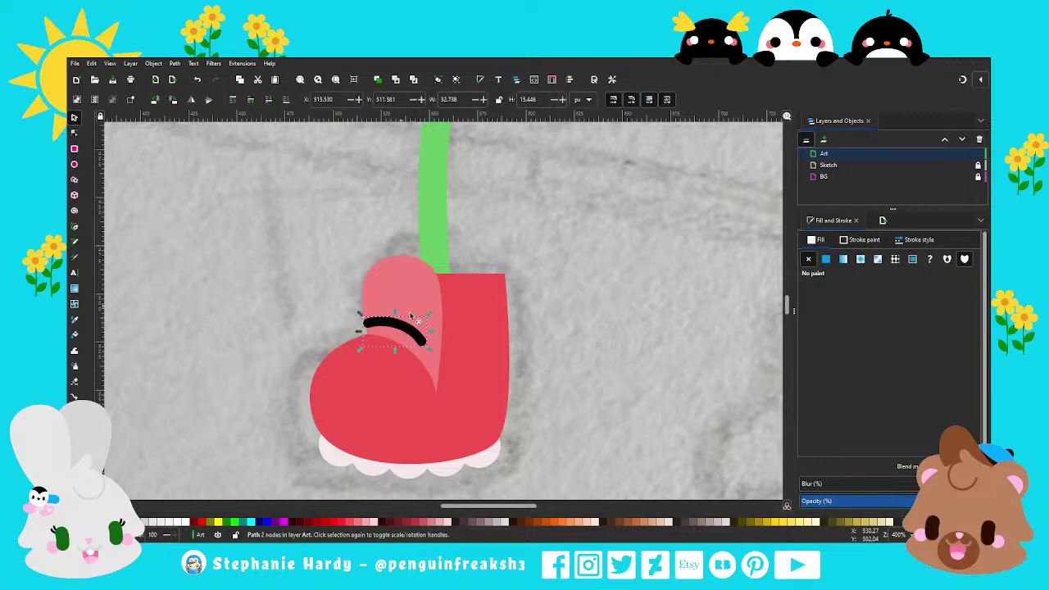
Colour the laces with the leg's green and move them up the boot's front, slightly wider.
scroll(447, 340, "down", 3, "ctrl")
scroll(476, 378, "down", 1, "ctrl")
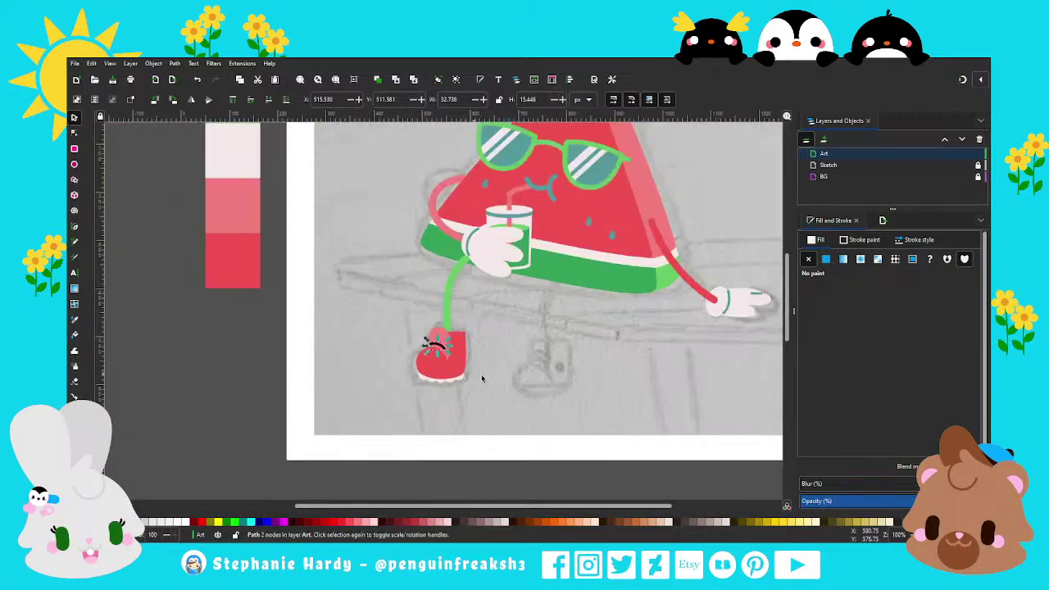
left_click(825, 259)
left_click(829, 447)
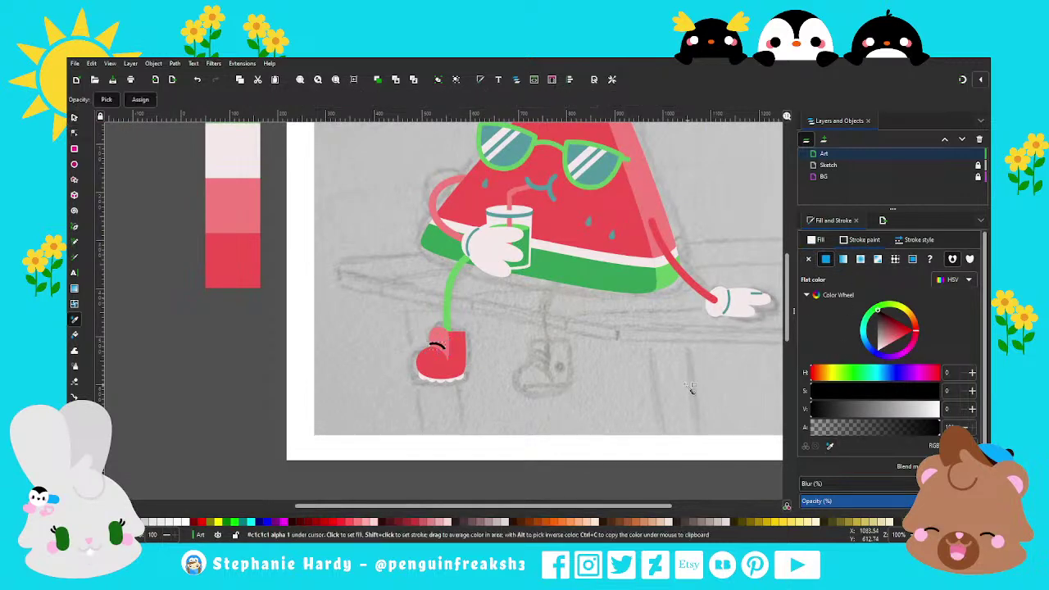
left_click(491, 262)
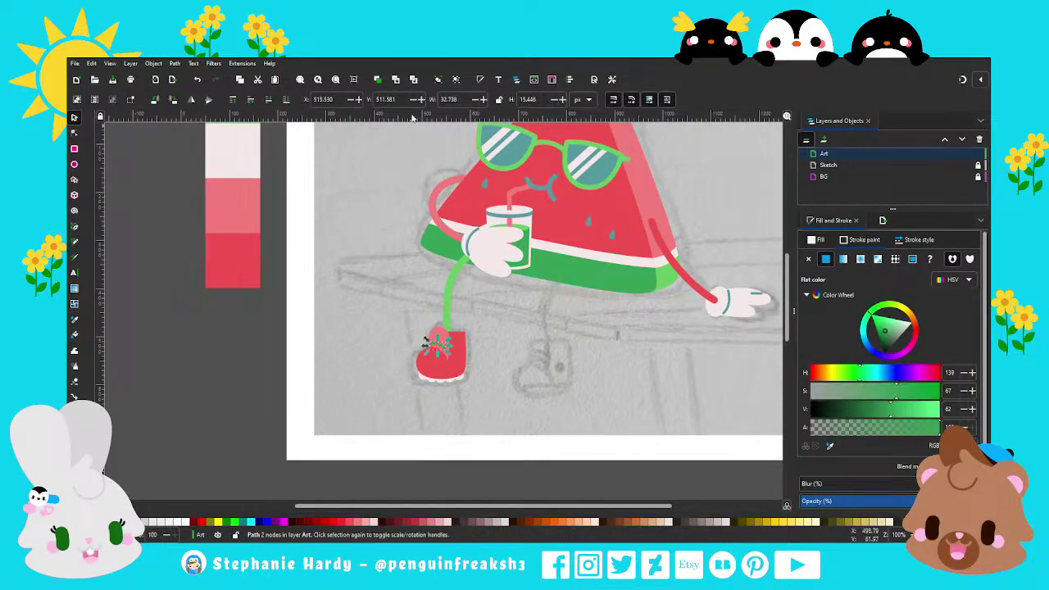
scroll(434, 356, "up", 4, "ctrl")
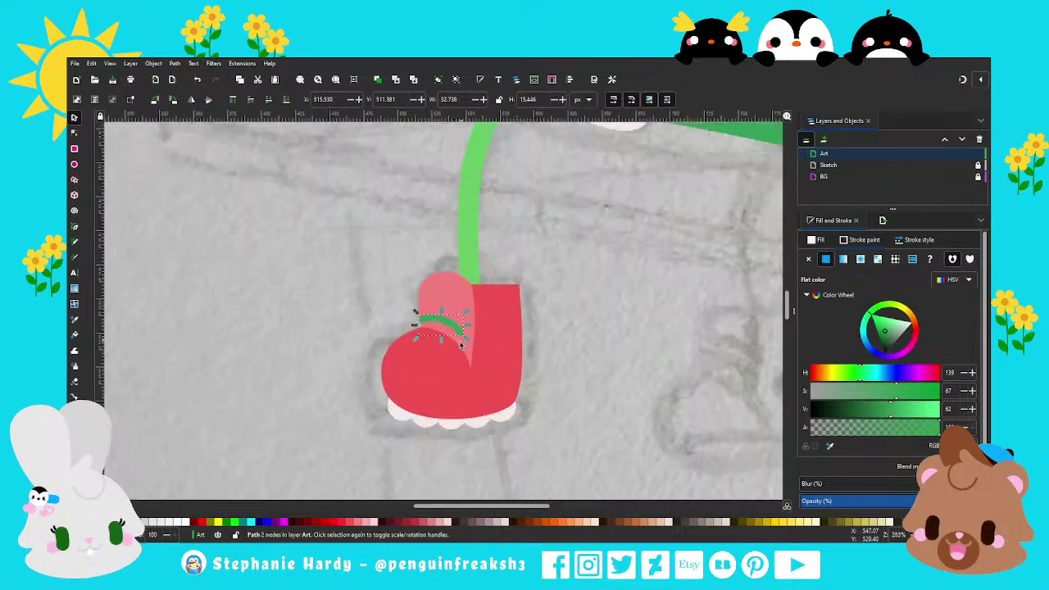
scroll(464, 300, "up", 1, "ctrl")
left_click_drag(464, 299, 464, 286)
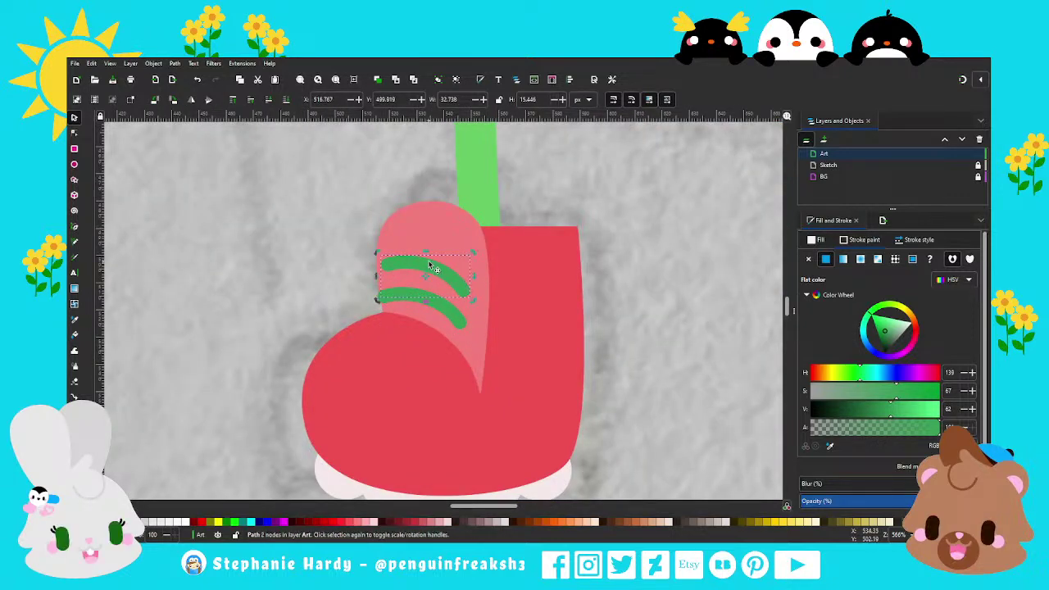
left_click_drag(377, 252, 374, 255)
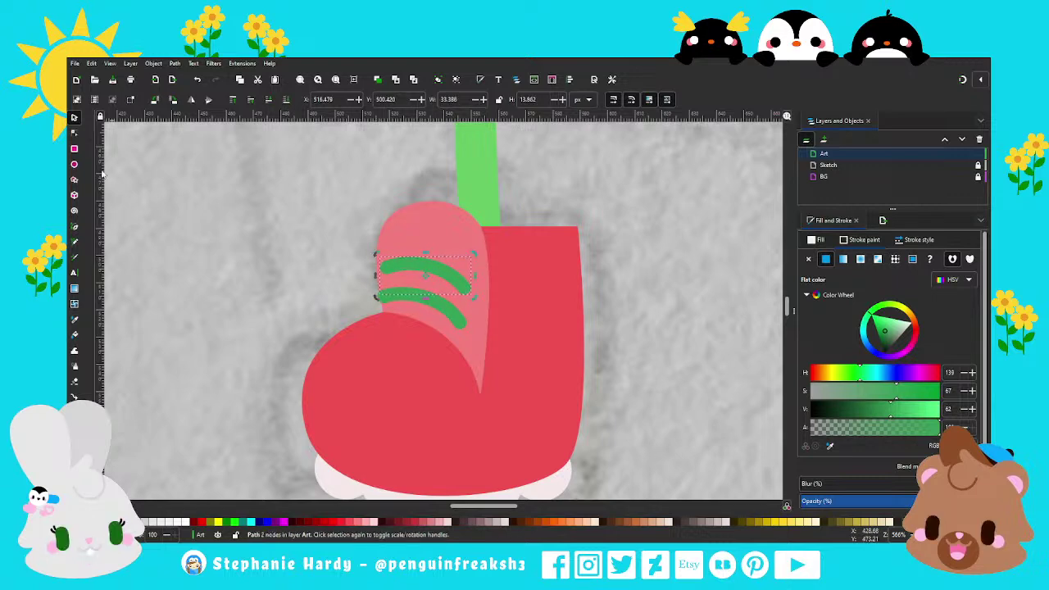
Extend the top lace's left end, adjust its curve, and raise the lower lace's right end.
key("n")
scroll(412, 281, "up", 2)
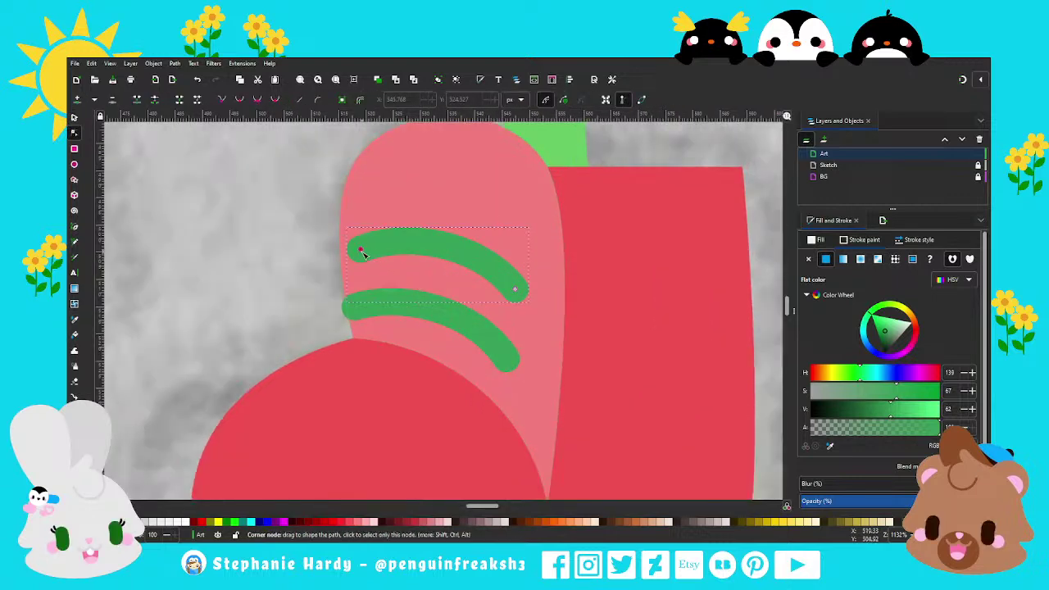
left_click_drag(367, 250, 351, 255)
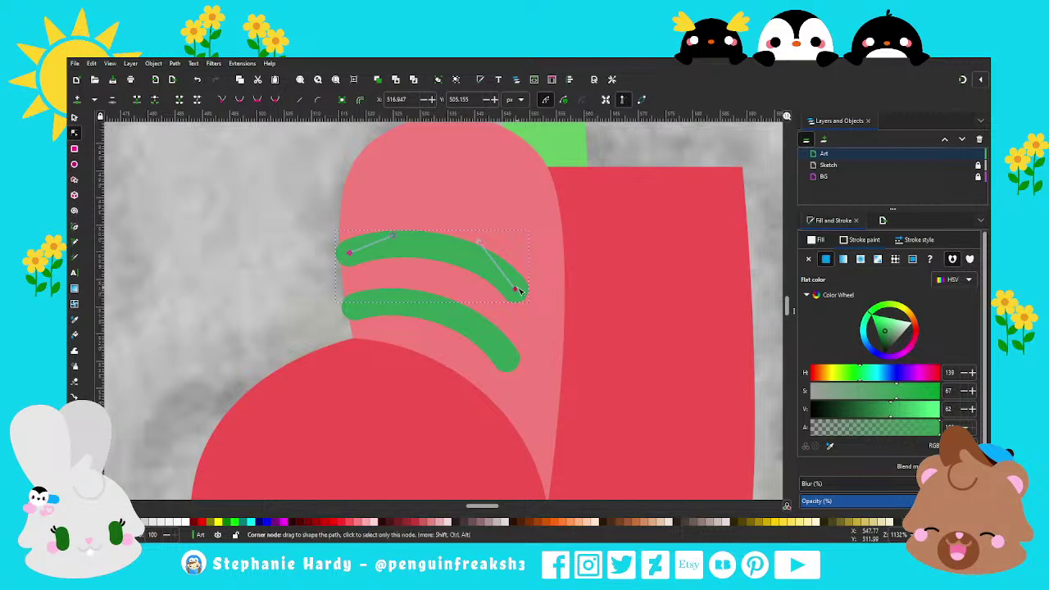
left_click_drag(515, 288, 514, 283)
left_click_drag(479, 235, 479, 239)
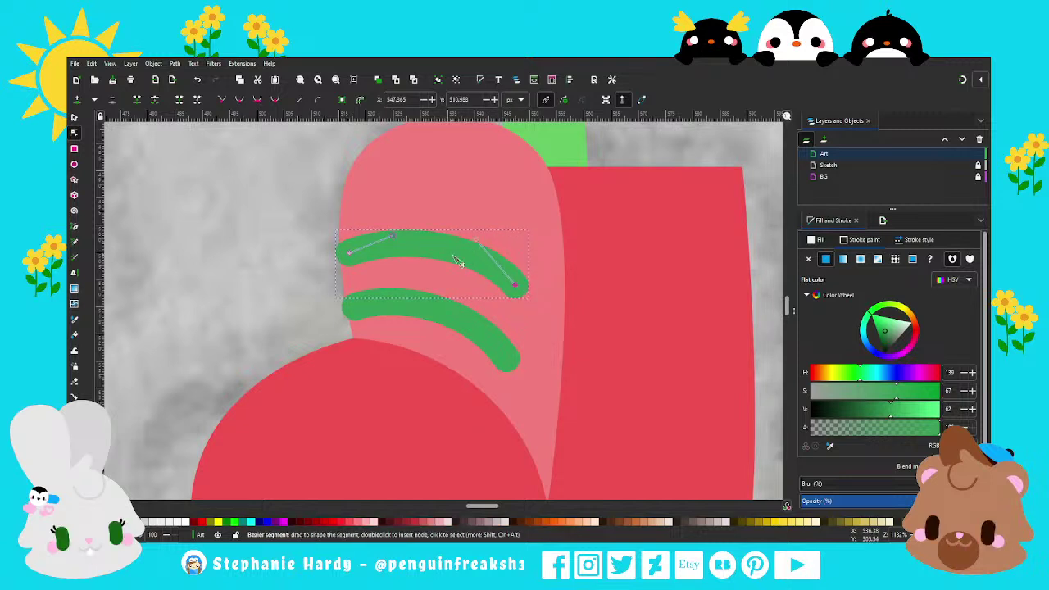
left_click(514, 364)
left_click_drag(510, 361, 507, 355)
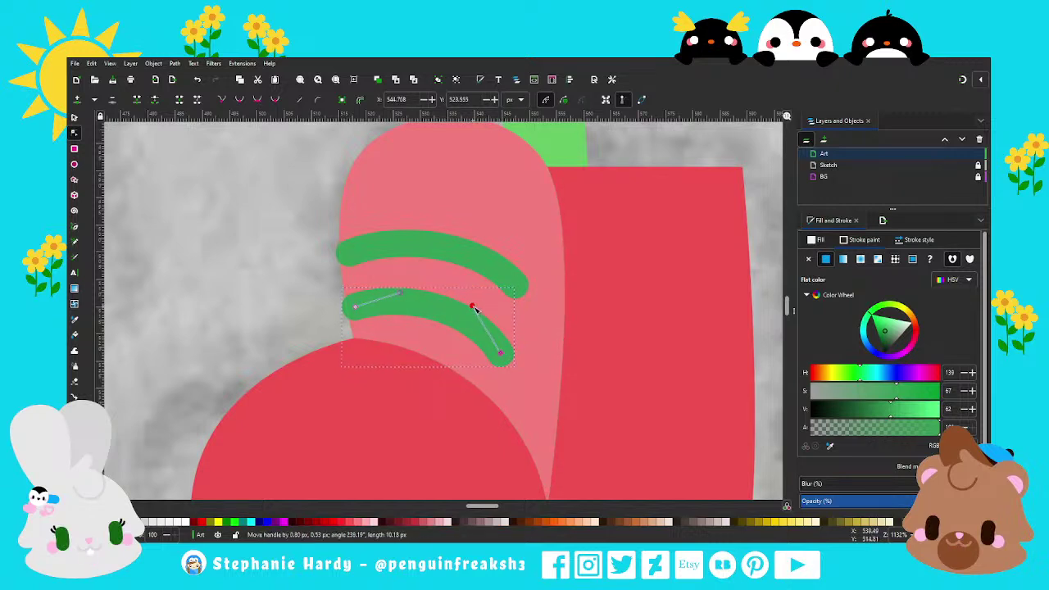
Lengthen both green laces toward the lower right and bend them into smoother curves.
left_click(74, 117)
key("Escape")
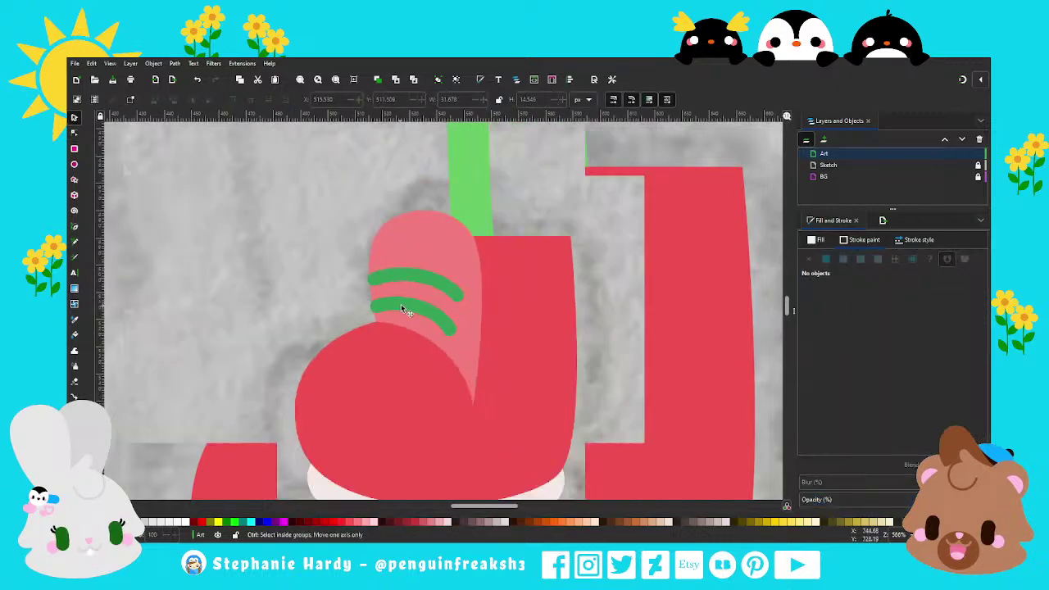
scroll(435, 354, "down", 7)
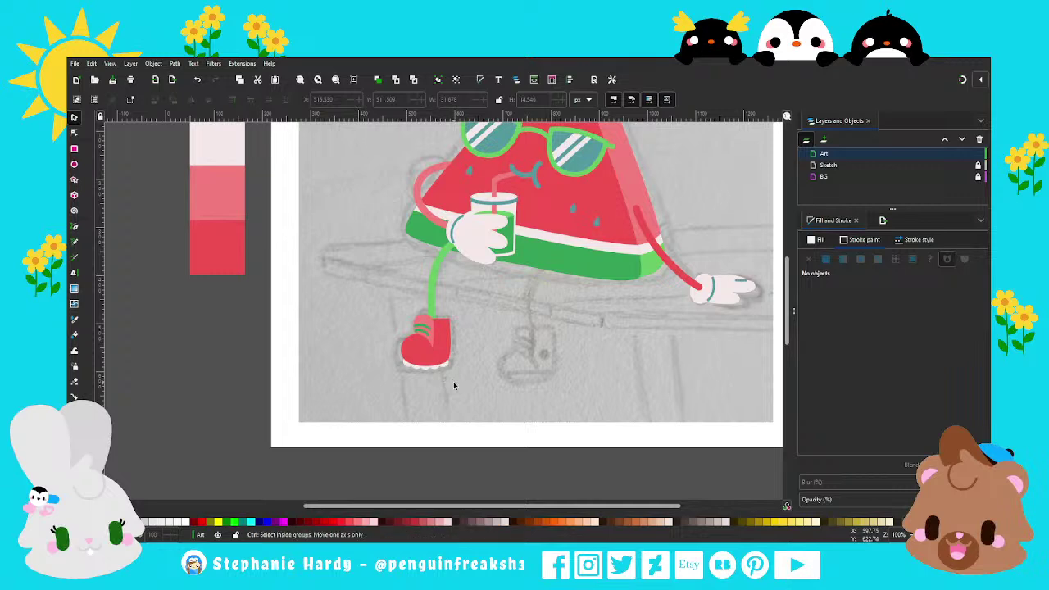
scroll(467, 370, "up", 1)
scroll(459, 364, "up", 1)
scroll(461, 345, "up", 2)
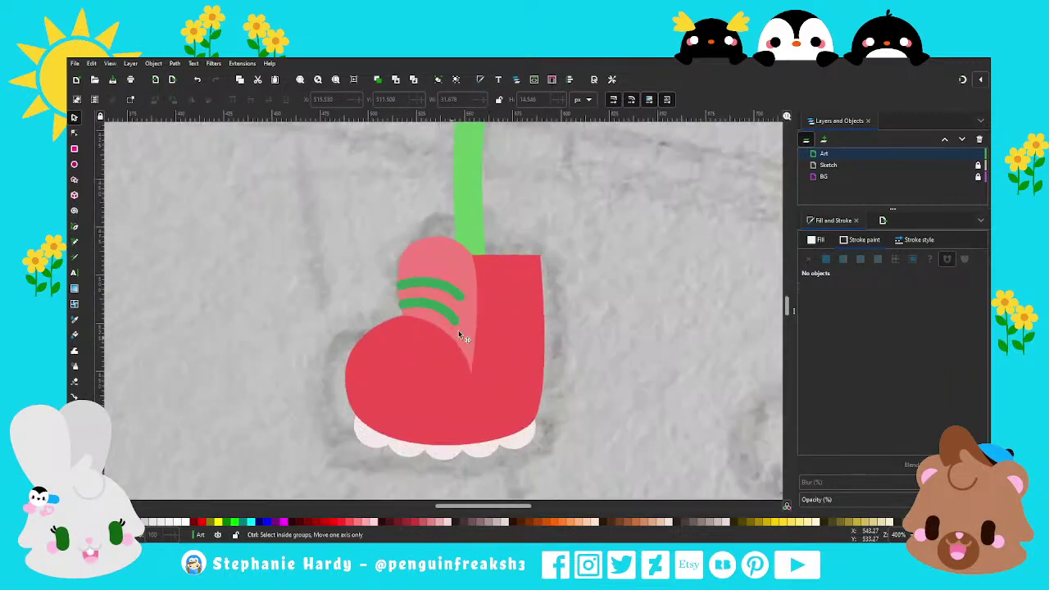
scroll(461, 335, "up", 1)
left_click(75, 133)
left_click(398, 261)
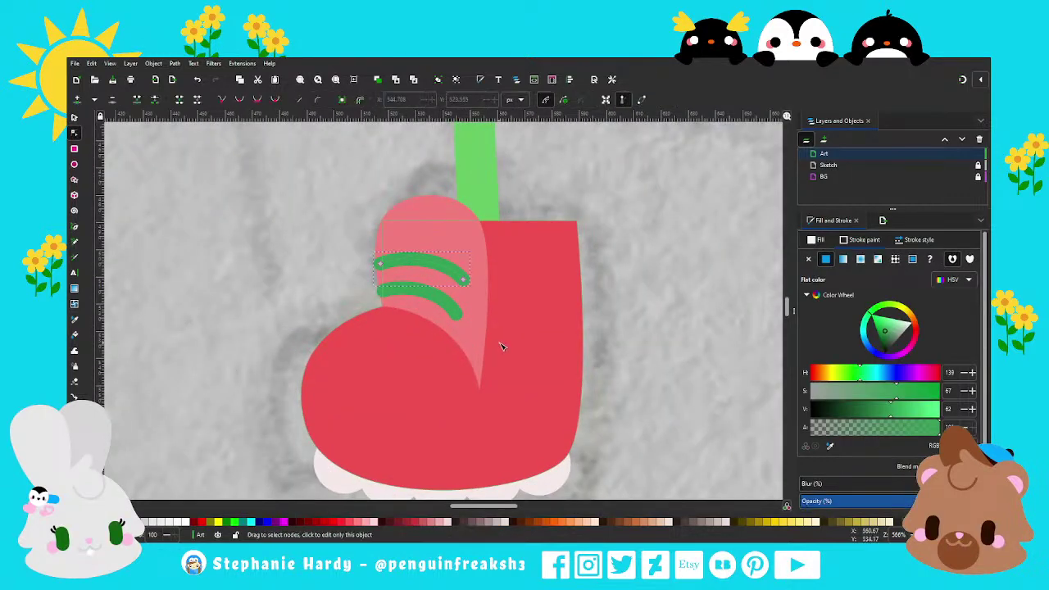
mouse_move(464, 280)
left_mouse_down()
mouse_move(498, 304)
mouse_move(468, 262)
left_mouse_up()
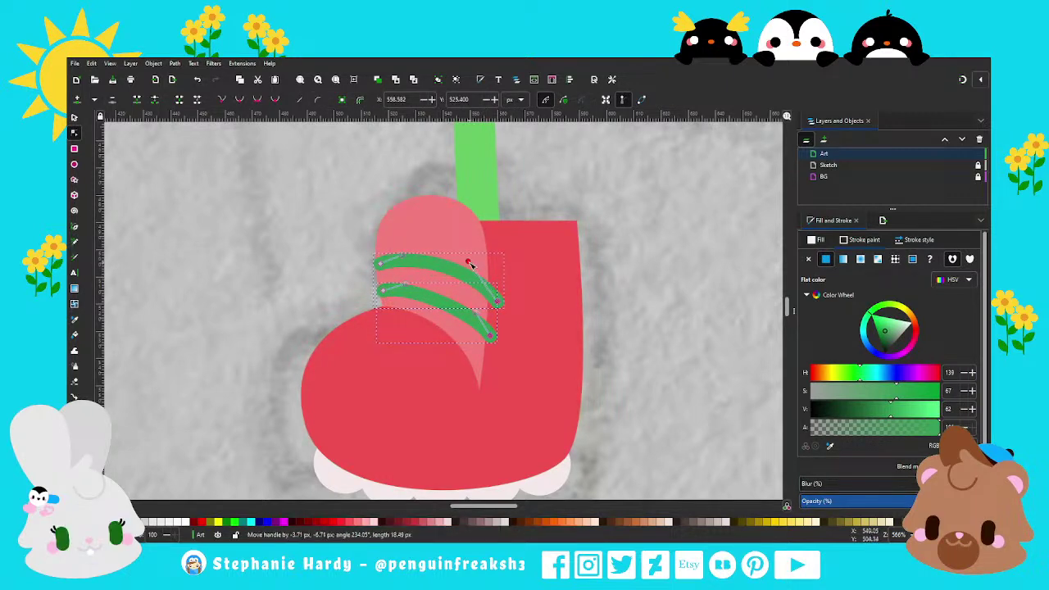
left_click_drag(480, 300, 465, 291)
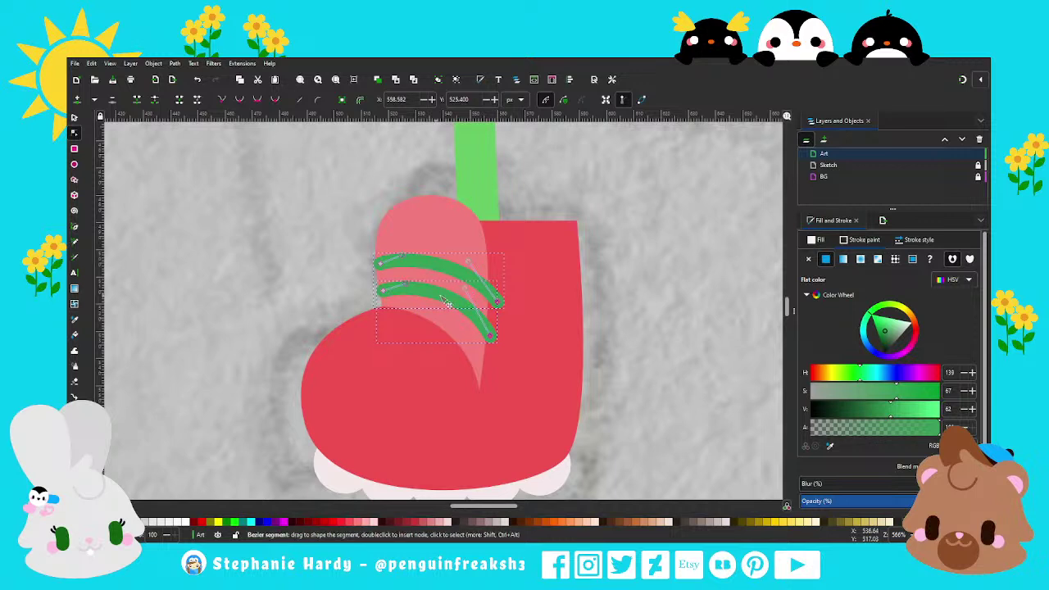
Refine the lace ends and curves so both laces arc across the shoe's tongue.
scroll(448, 305, "up", 1)
left_click_drag(352, 289, 387, 284)
left_click_drag(509, 355, 508, 379)
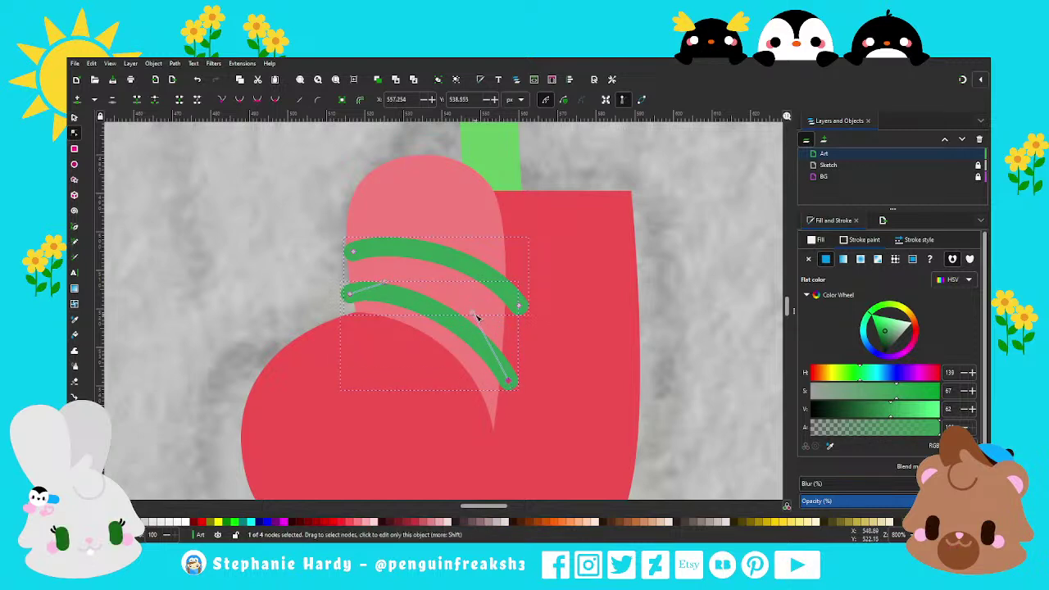
mouse_move(473, 311)
left_mouse_down()
mouse_move(477, 298)
mouse_move(520, 310)
left_mouse_up()
left_click_drag(480, 253, 478, 249)
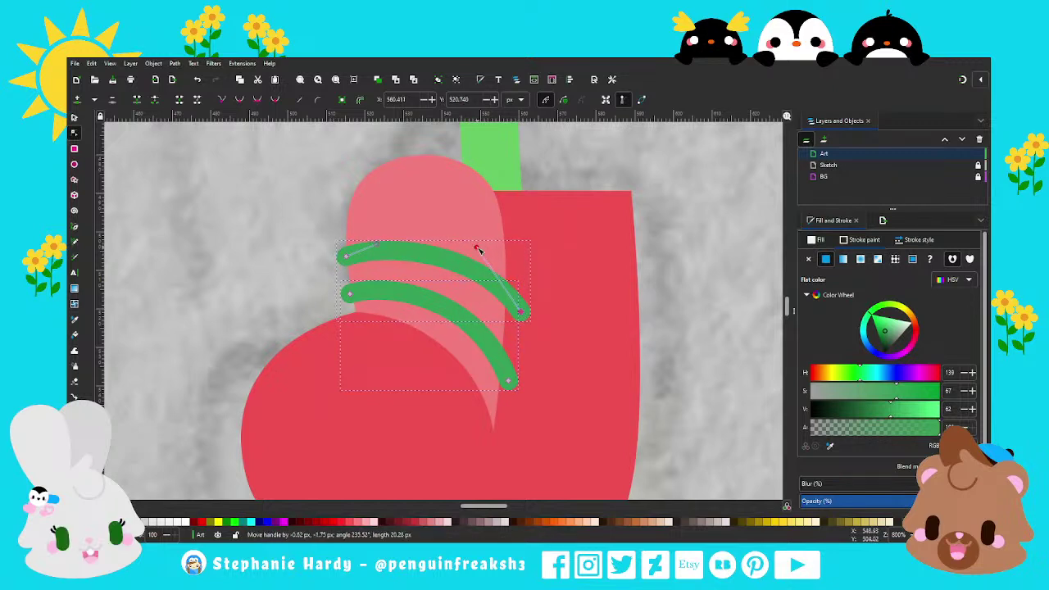
left_click_drag(509, 380, 510, 367)
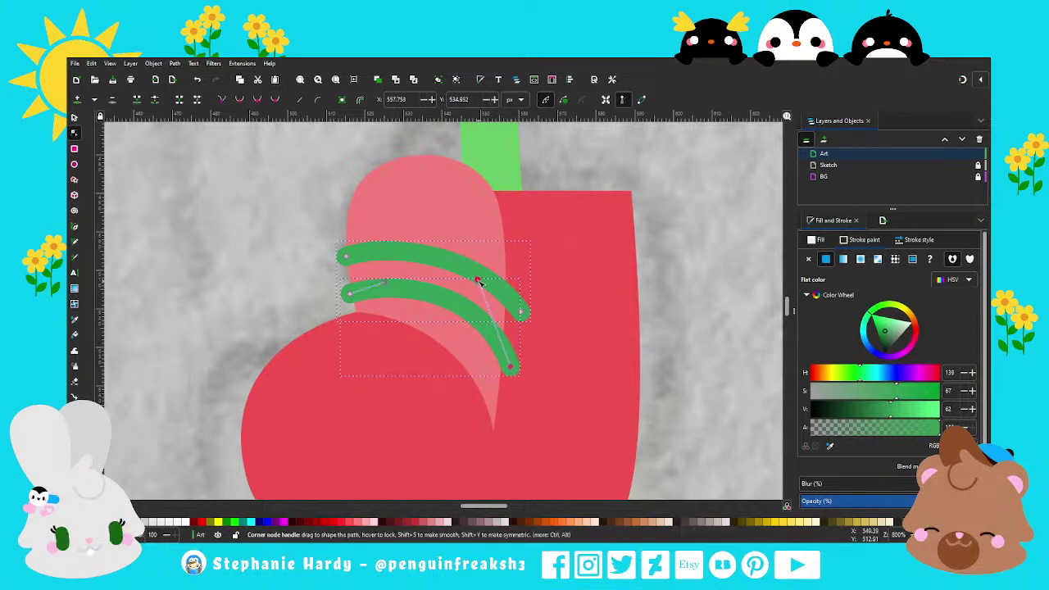
left_click_drag(480, 281, 472, 293)
Raise the pink tongue highlight's bottom tip and reshape its curve.
left_click(492, 420)
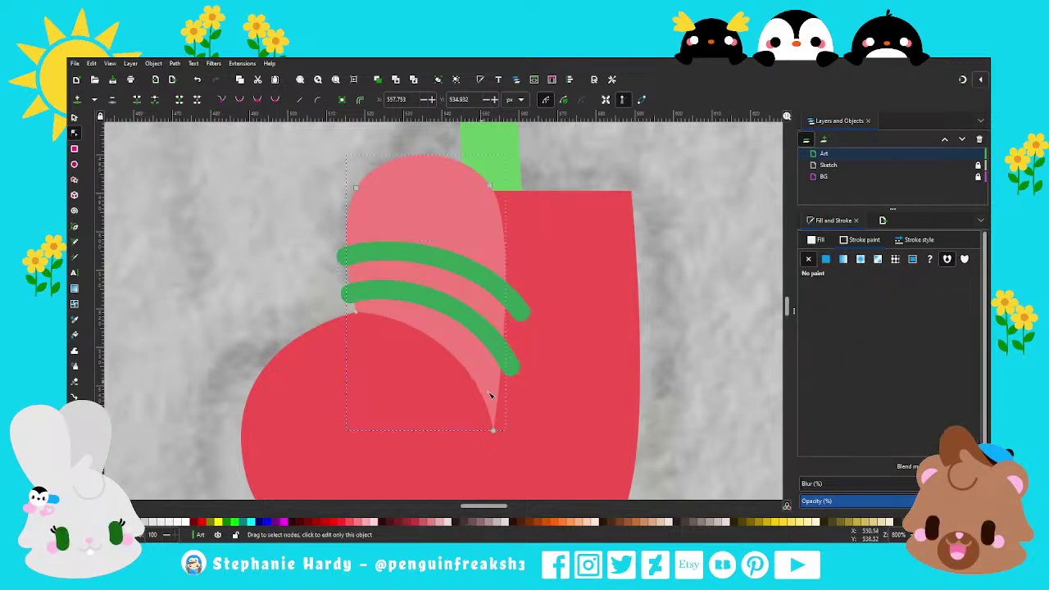
left_click_drag(493, 427, 497, 407)
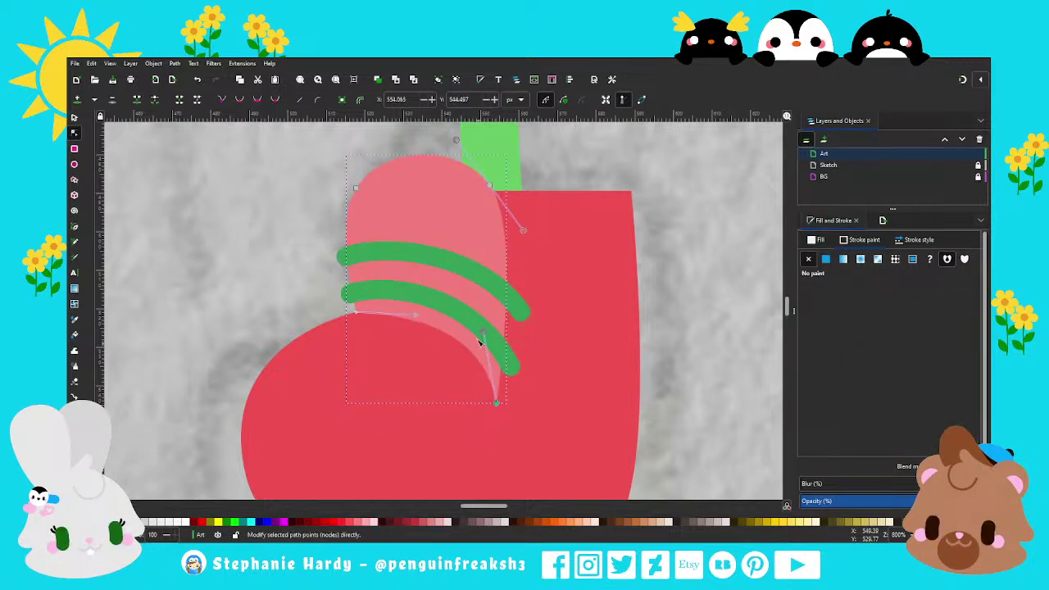
left_click_drag(480, 338, 476, 339)
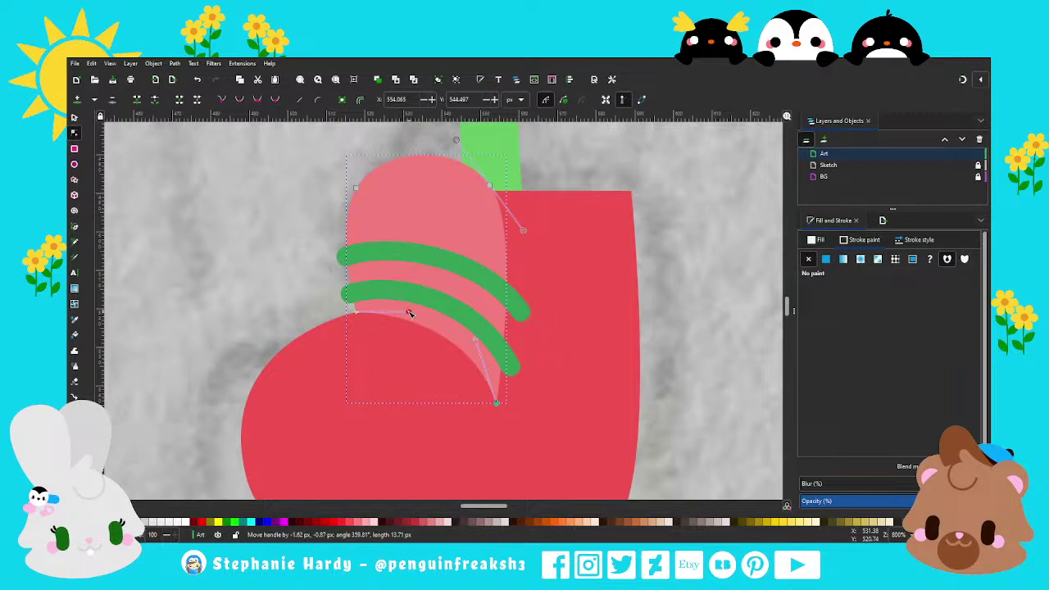
scroll(390, 347, "down", 1, "ctrl")
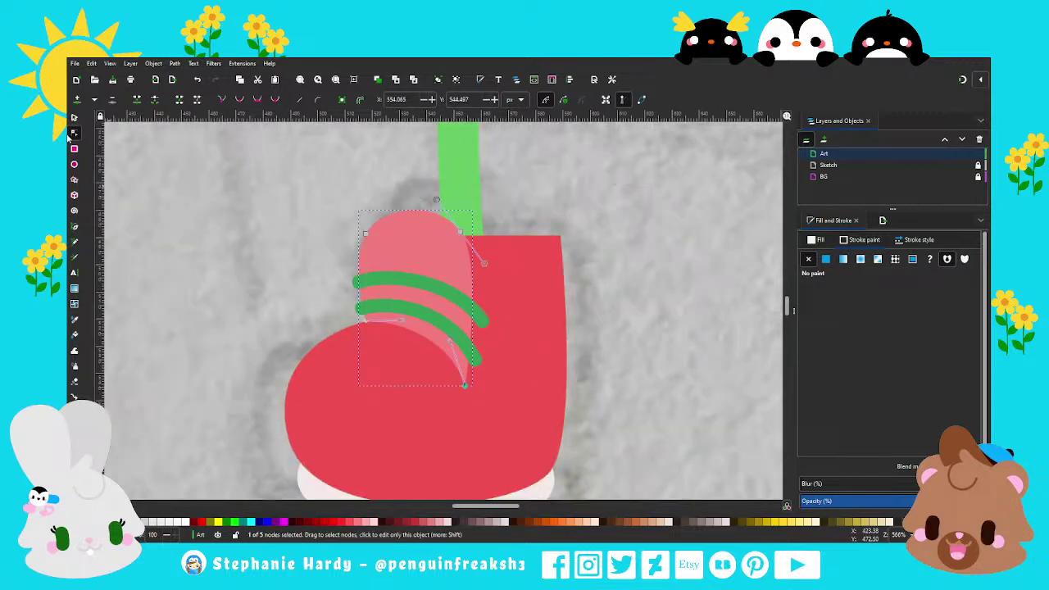
left_click(74, 117)
key("Escape")
scroll(433, 365, "down", 6, "ctrl")
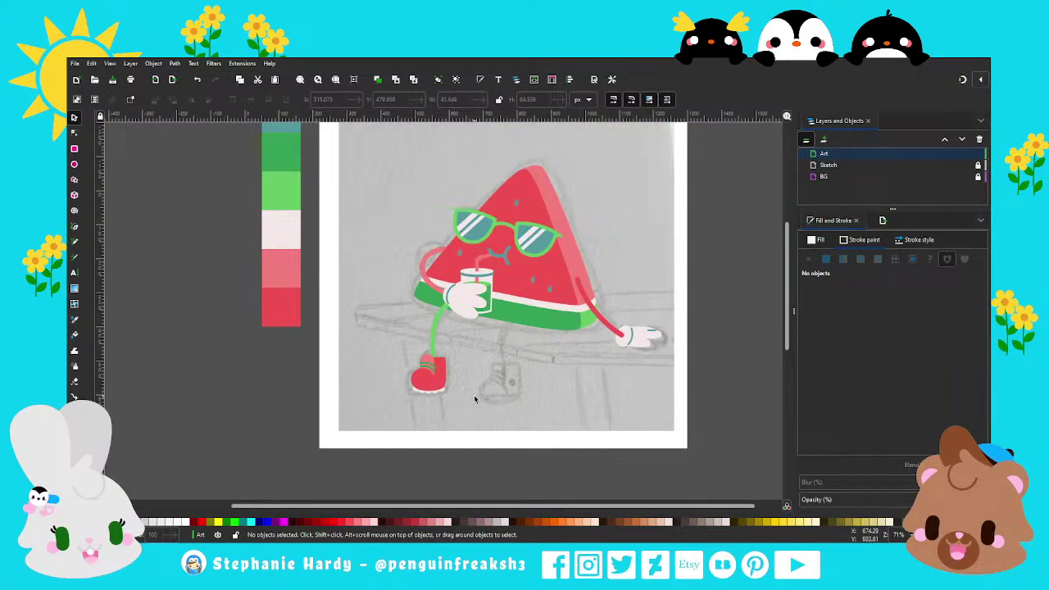
scroll(467, 400, "up", 1, "ctrl")
scroll(465, 386, "up", 2, "ctrl")
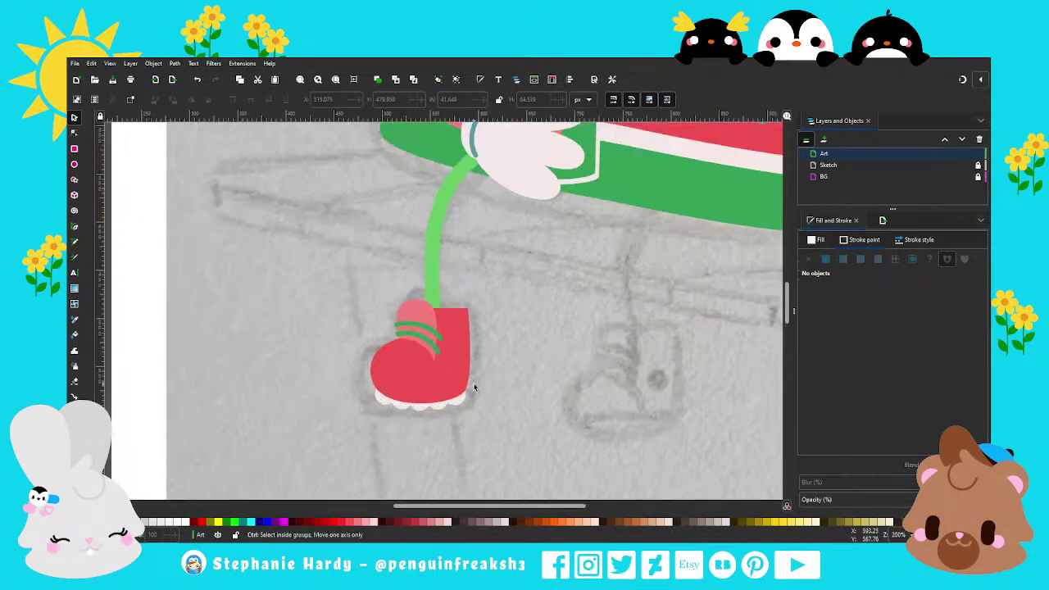
scroll(421, 379, "up", 1, "ctrl")
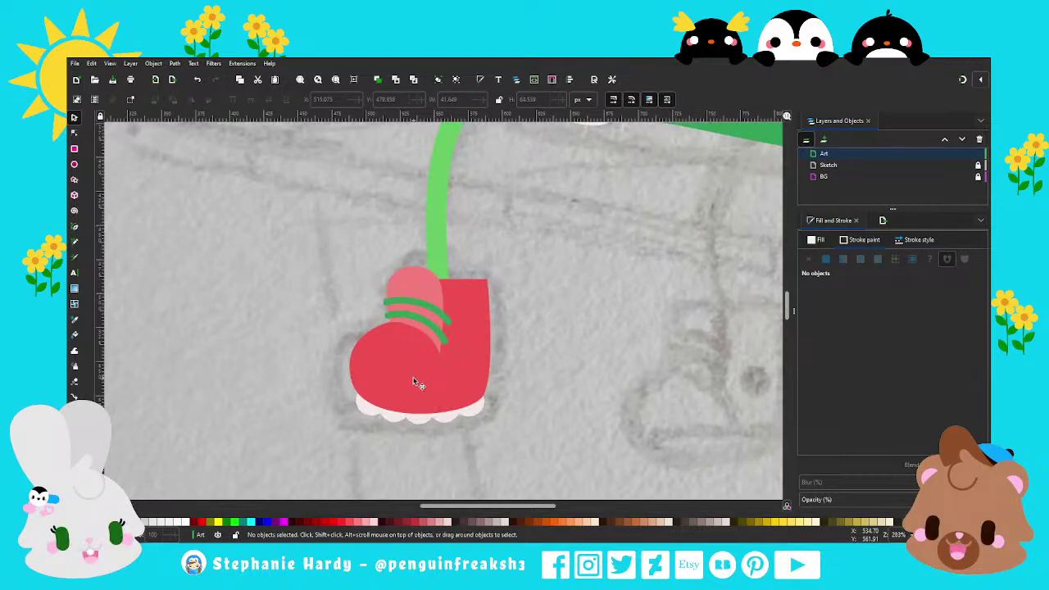
scroll(417, 381, "down", 3, "ctrl")
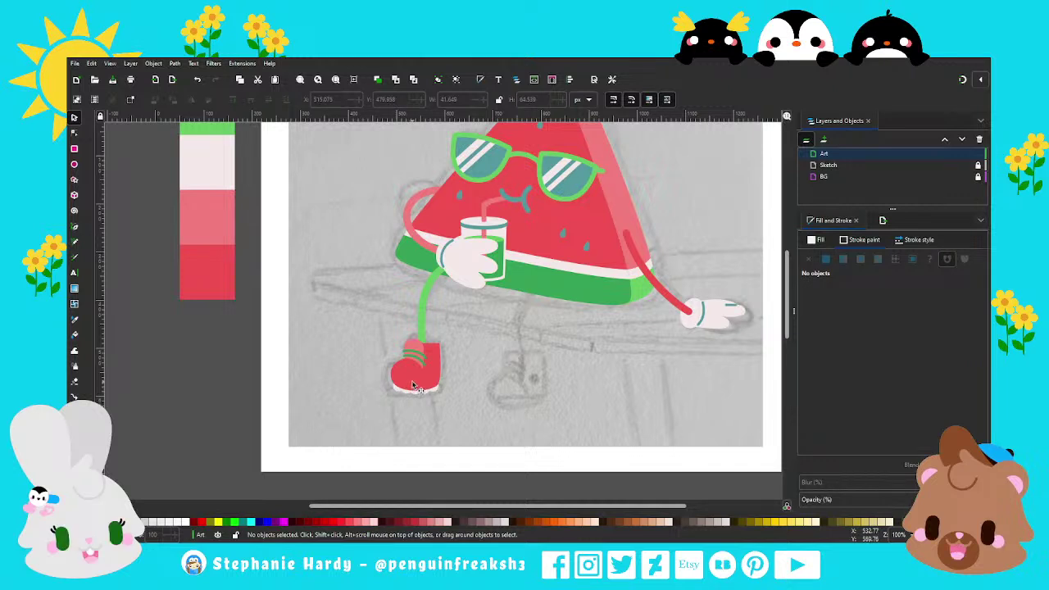
scroll(414, 385, "up", 1)
scroll(509, 403, "up", 1)
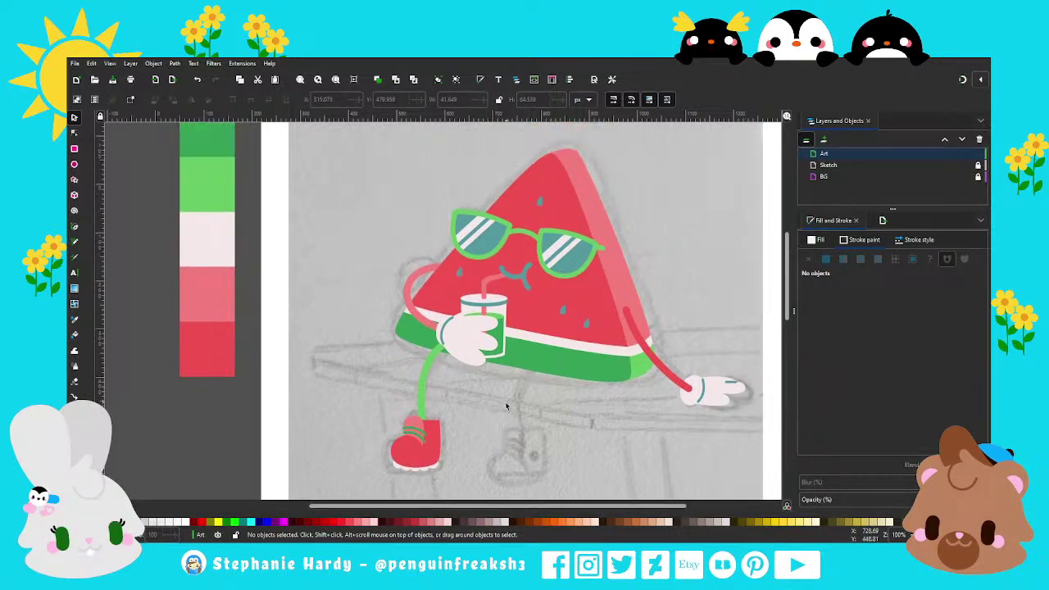
scroll(507, 452, "down", 1)
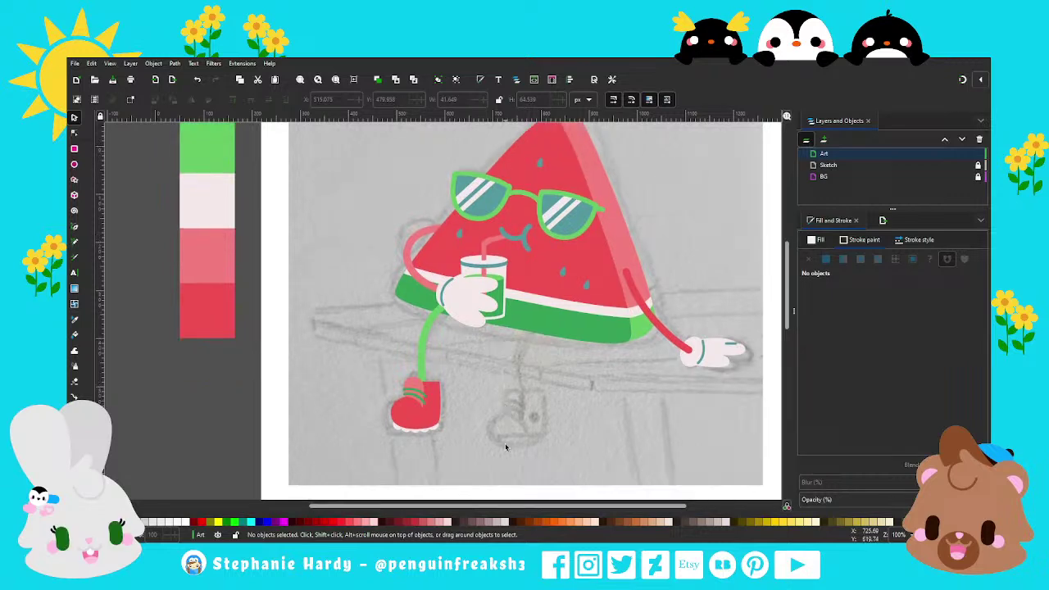
scroll(416, 409, "up", 3, "ctrl")
scroll(403, 402, "up", 1, "ctrl")
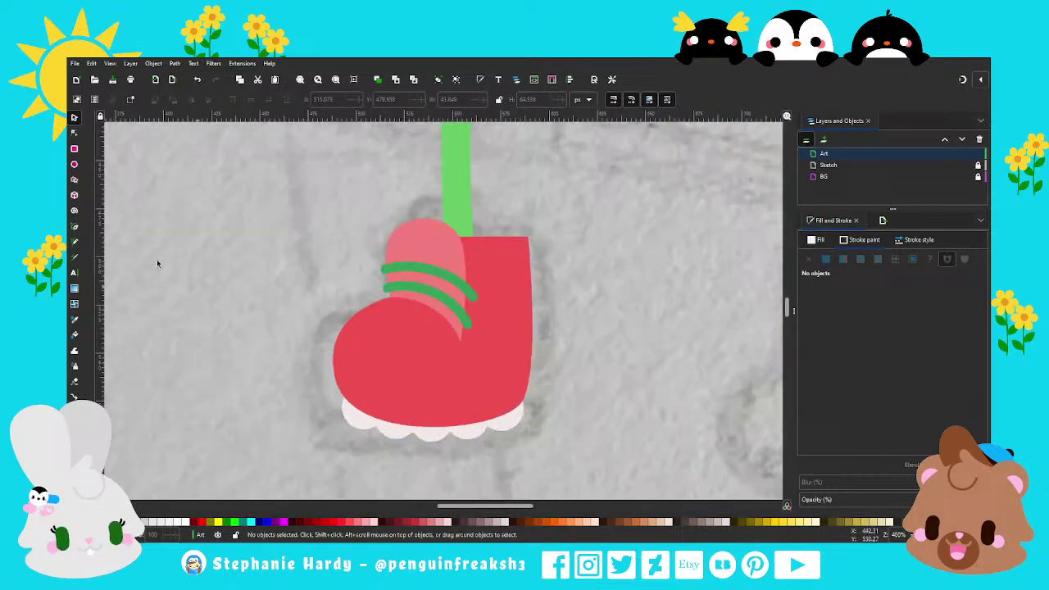
Draw an outline-free circle filled with the leg's green over the shoe's toe, slightly enlarged.
left_click(73, 164)
mouse_move(283, 287)
left_mouse_down()
mouse_move(440, 421)
mouse_move(435, 440)
left_mouse_up()
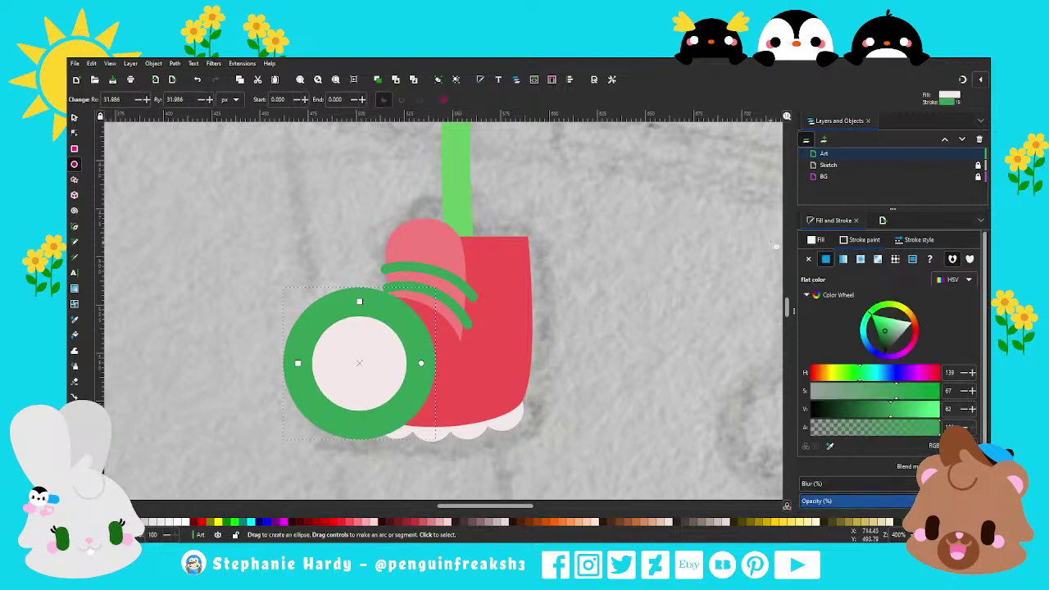
left_click(809, 259)
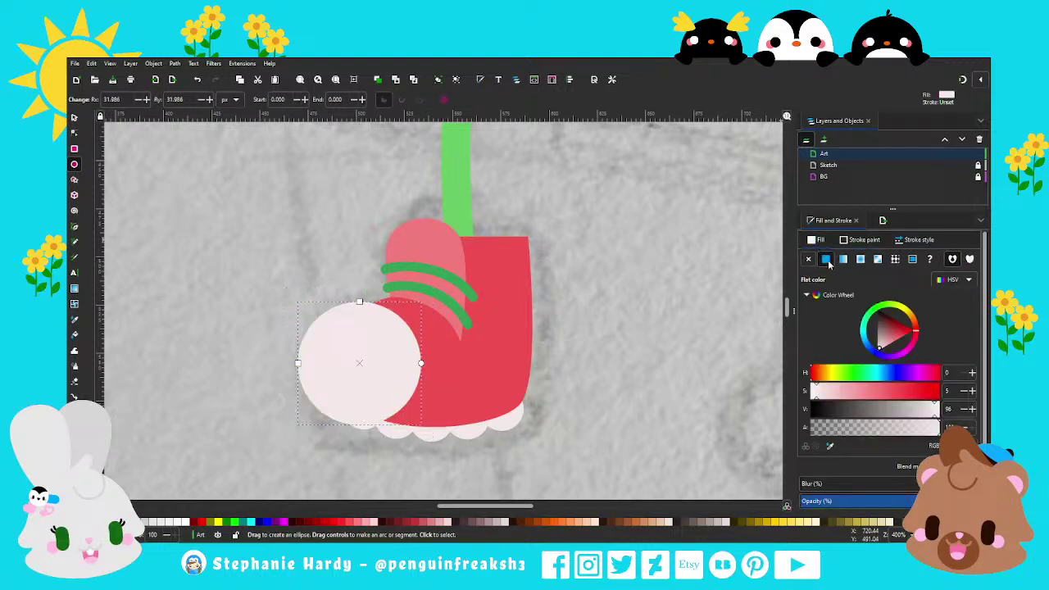
key("s")
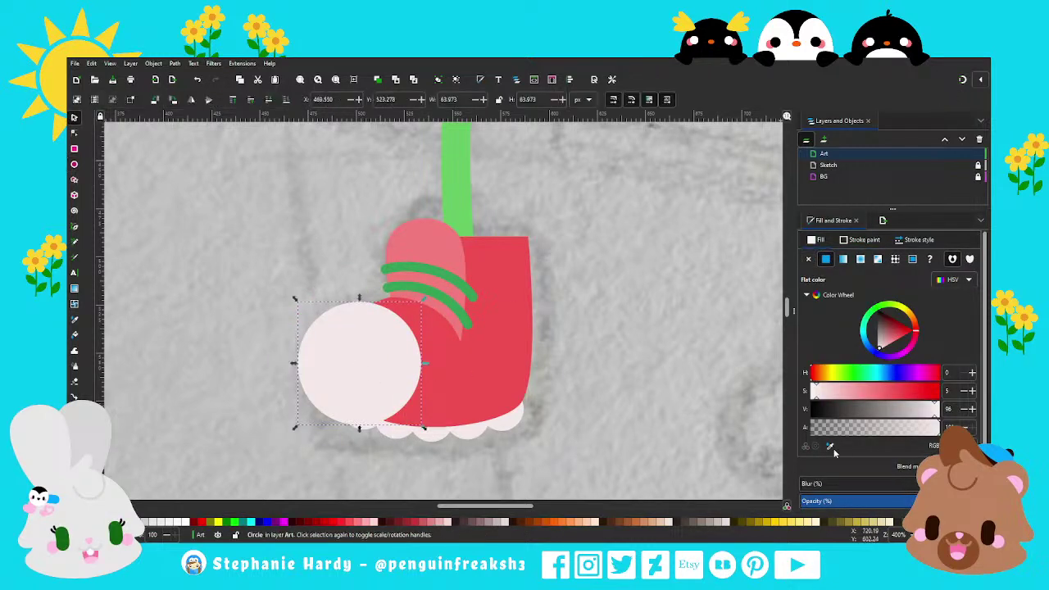
left_click(829, 447)
left_click(464, 176)
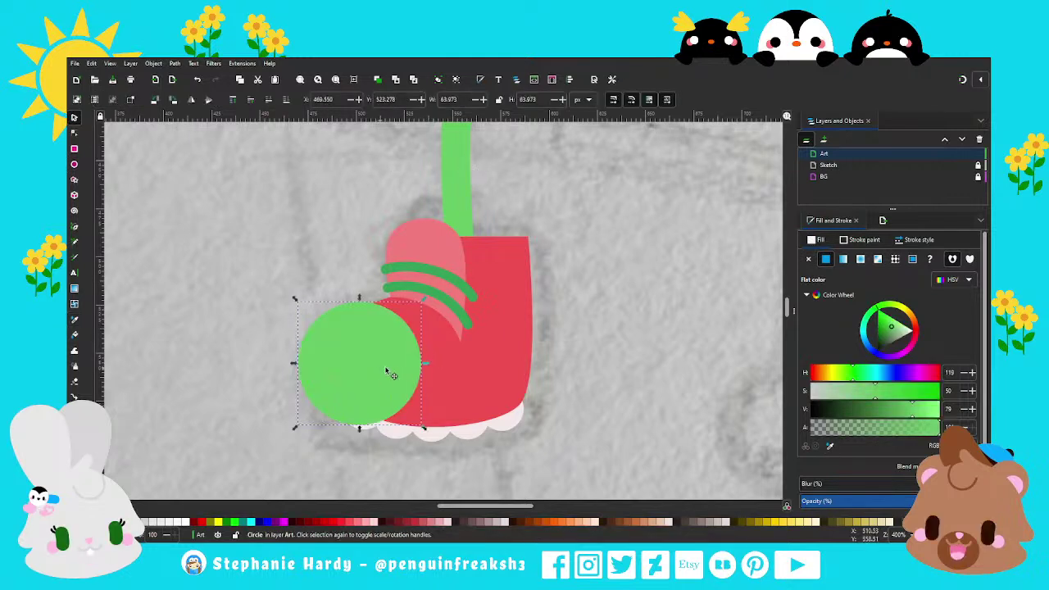
left_click_drag(391, 374, 421, 368)
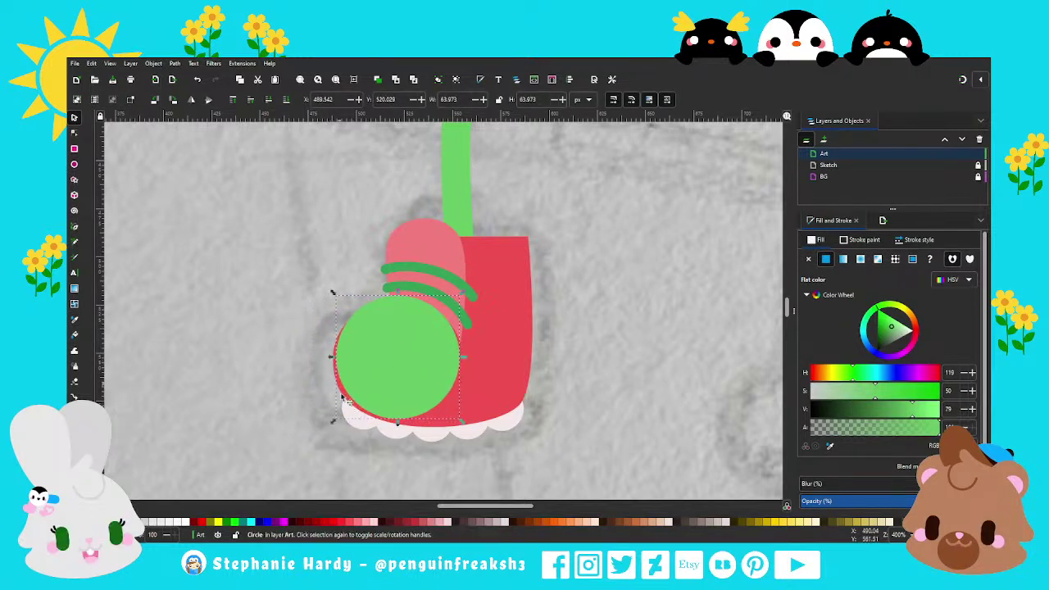
left_click_drag(331, 421, 328, 428)
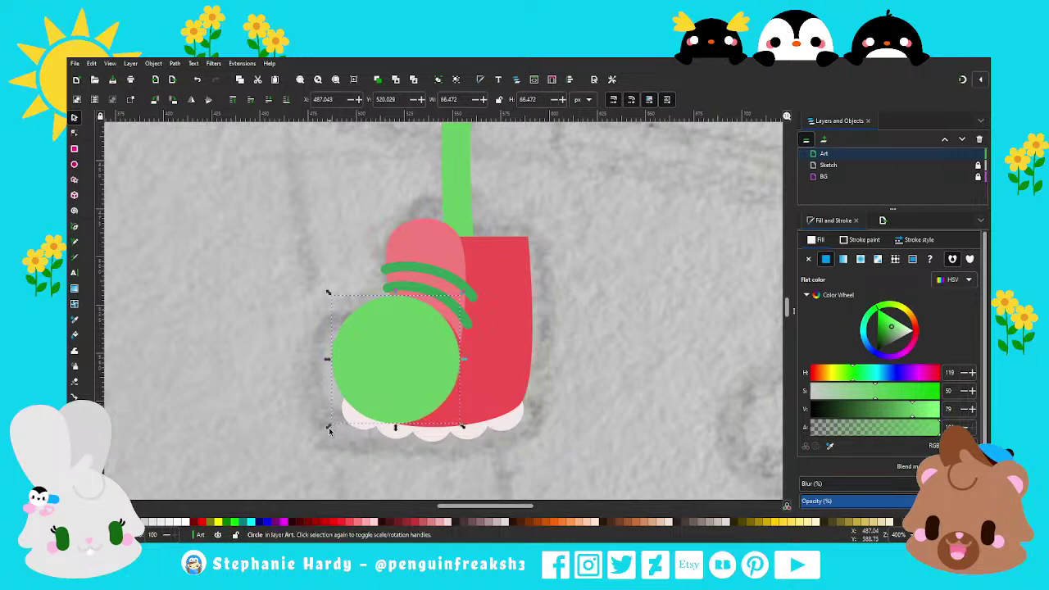
left_click_drag(462, 427, 470, 442)
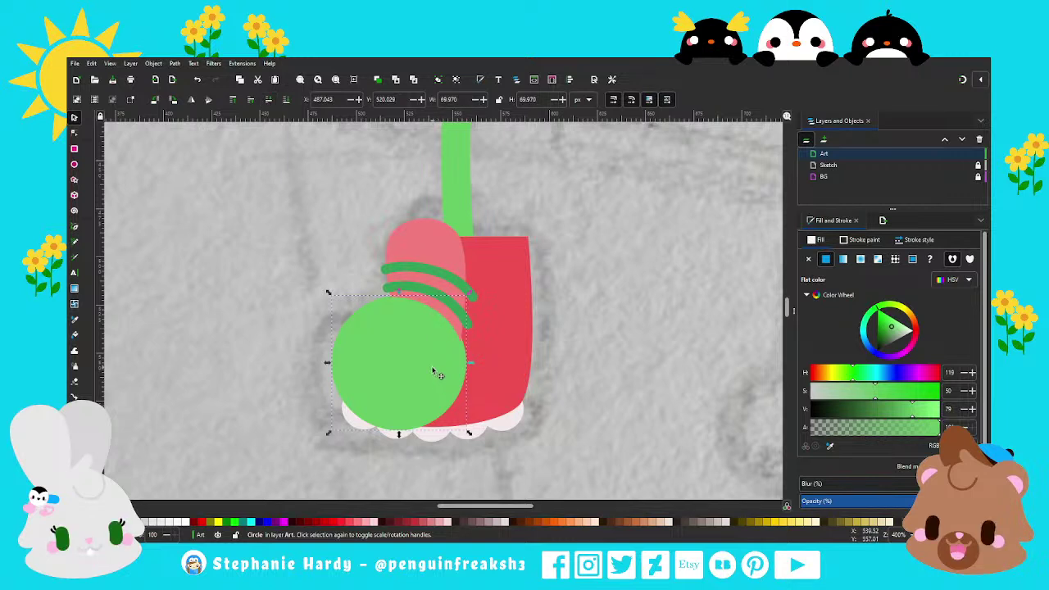
left_click_drag(433, 367, 432, 368)
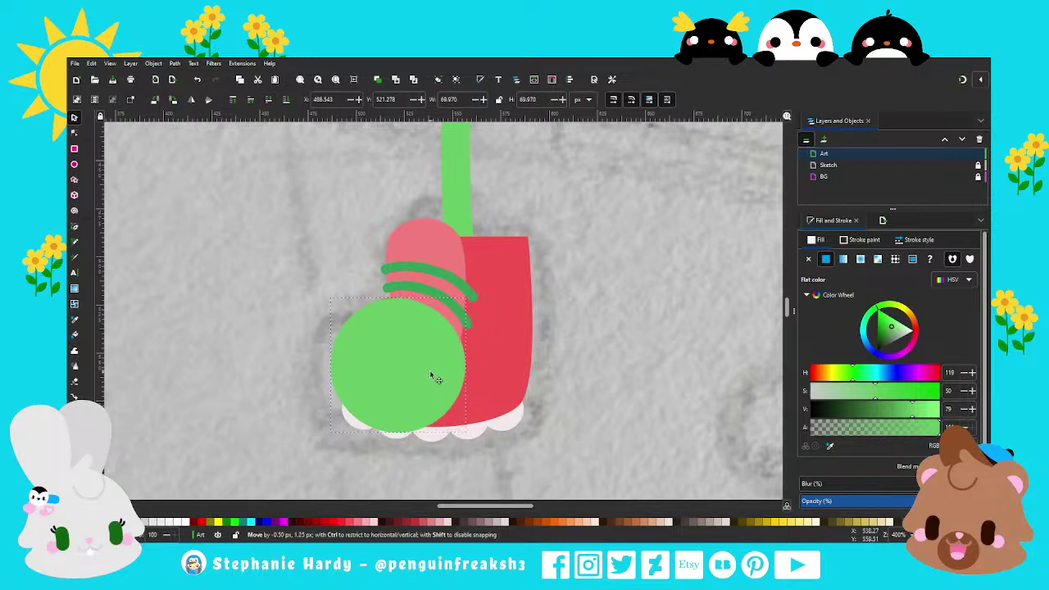
Intersect the green circle with a copy of the red shoe and narrow the resulting toe cap.
left_click(509, 339)
left_click(377, 80)
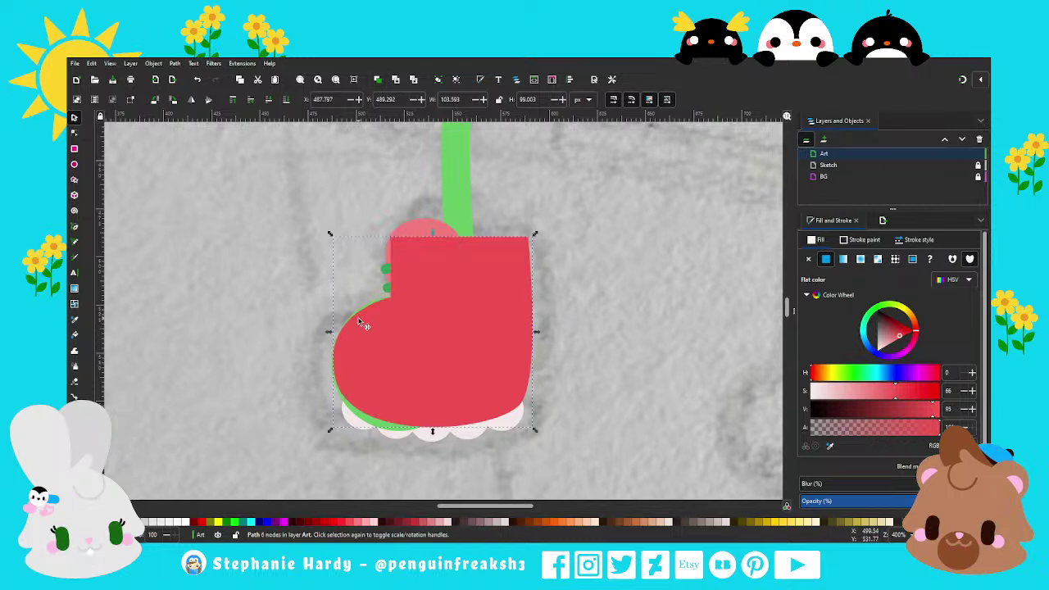
left_click(354, 418, "shift")
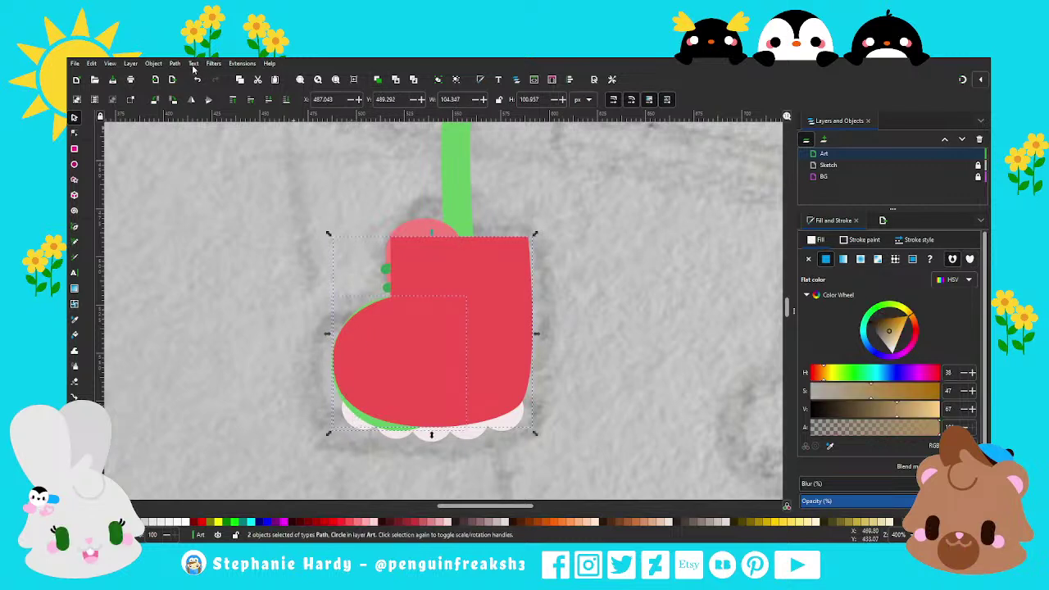
key("ctrl+asterisk")
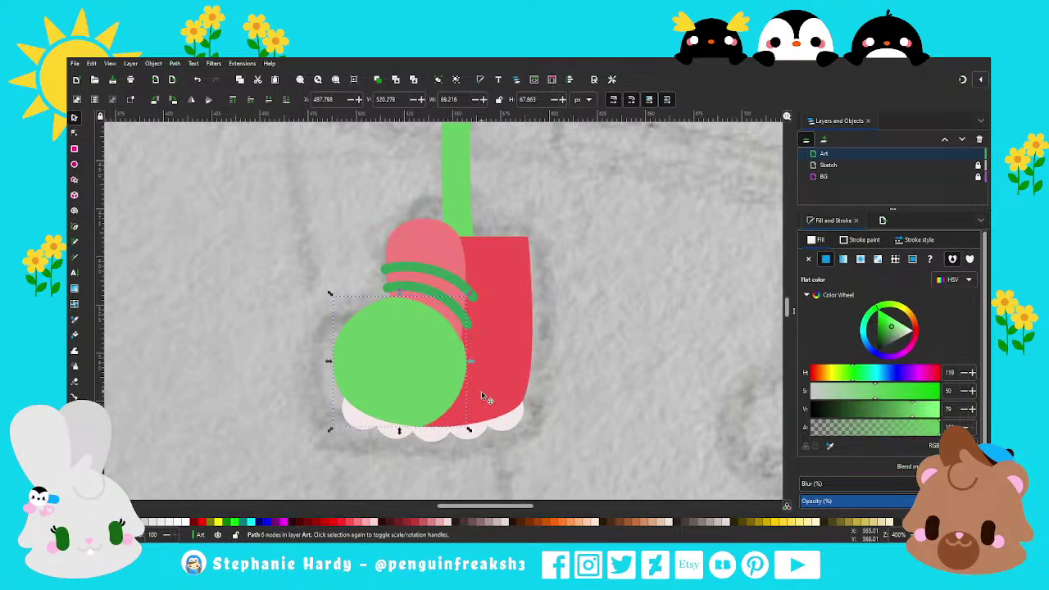
scroll(454, 372, "up", 1, "ctrl")
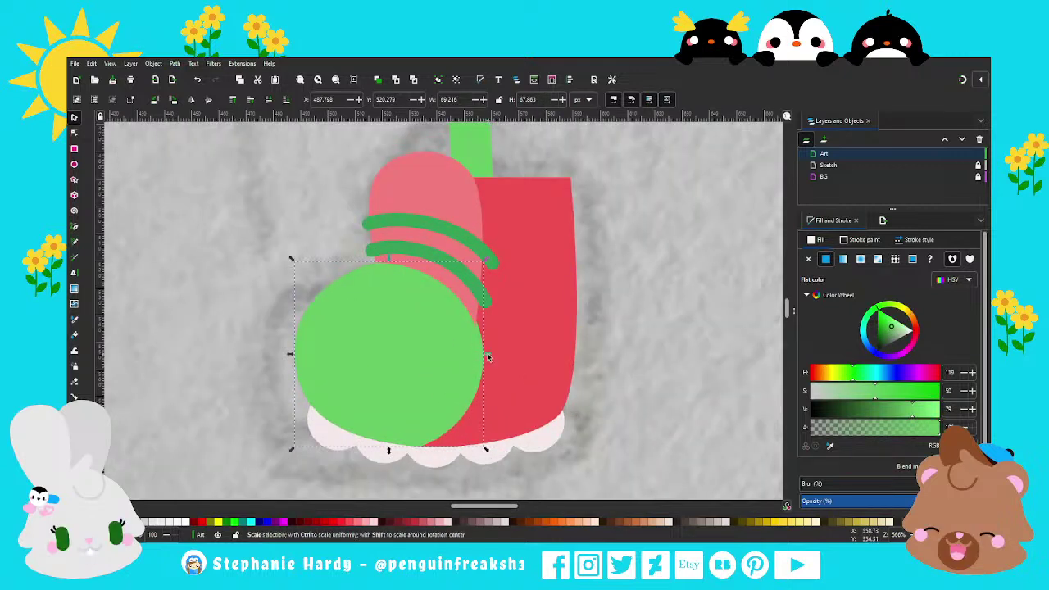
left_click_drag(488, 357, 484, 359)
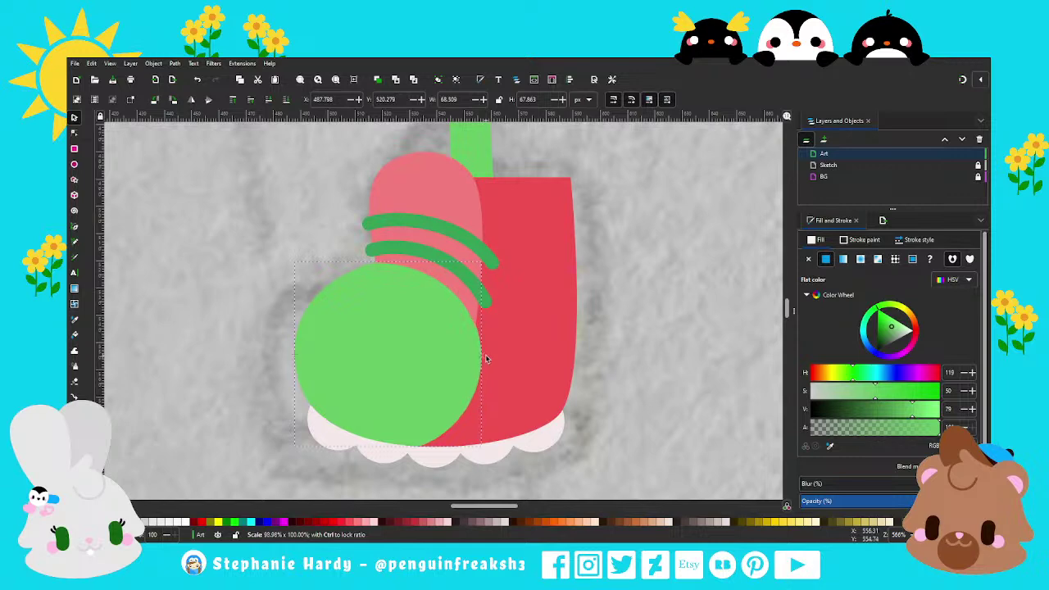
scroll(425, 366, "down", 1, "ctrl")
Delete the green toe cap shape from the red shoe.
key("Escape")
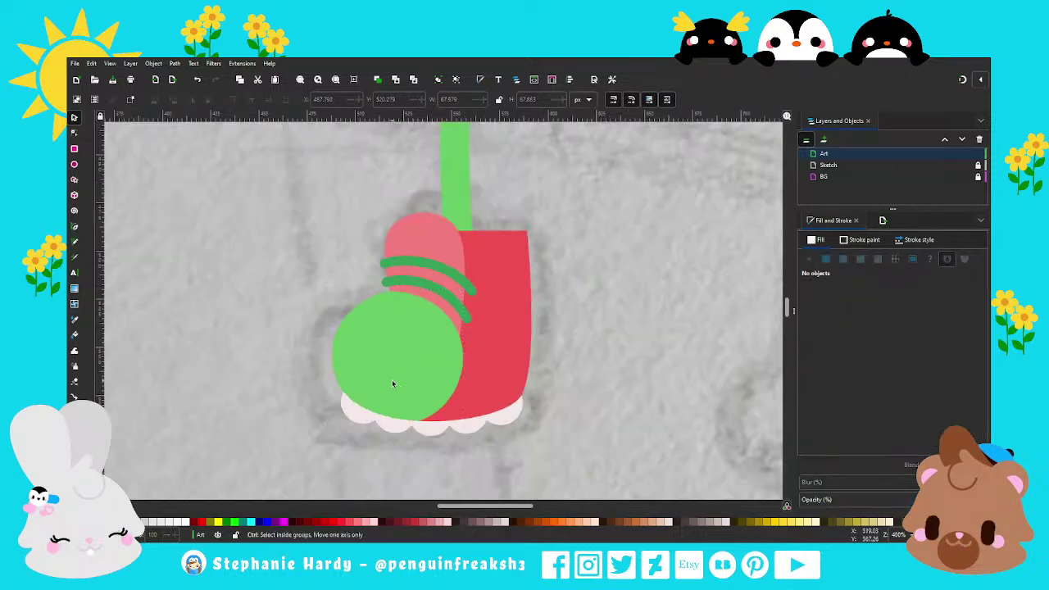
scroll(390, 385, "down", 1, "ctrl")
scroll(410, 393, "down", 2, "ctrl")
scroll(469, 418, "down", 2, "ctrl")
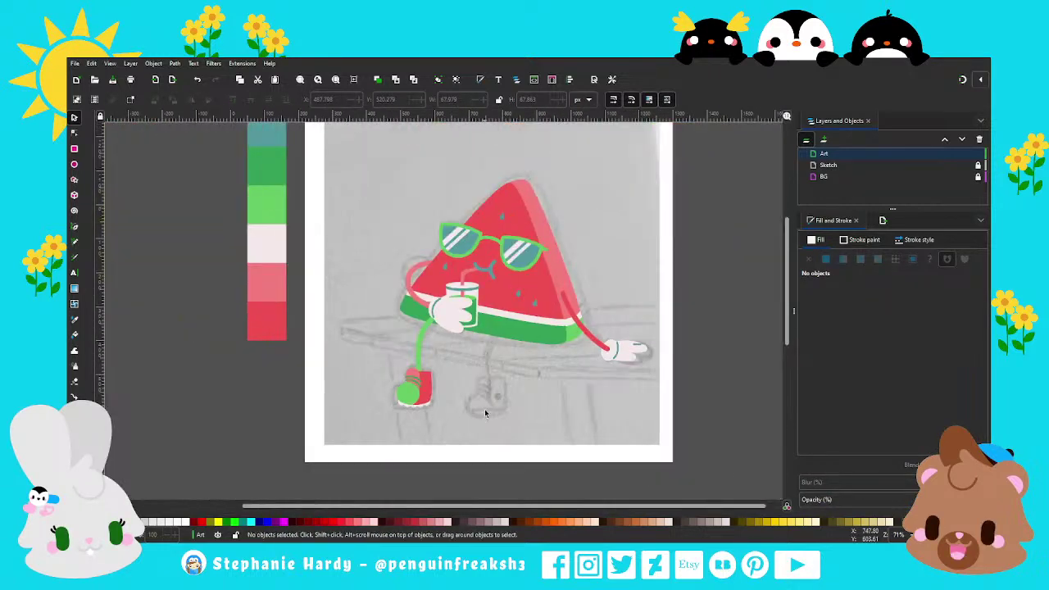
scroll(467, 413, "up", 1, "ctrl")
left_click(399, 393)
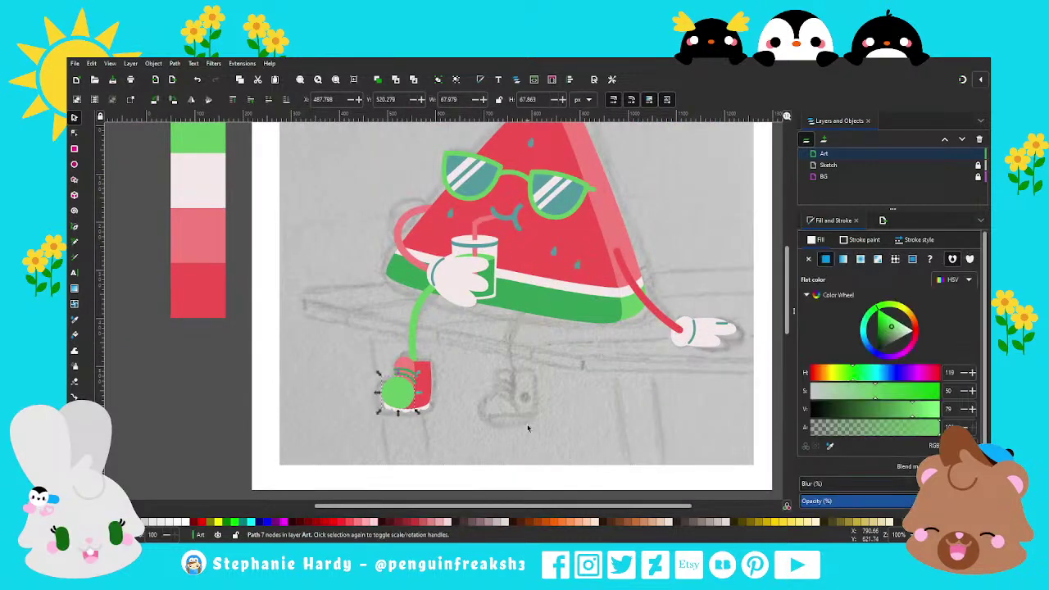
left_click(425, 385)
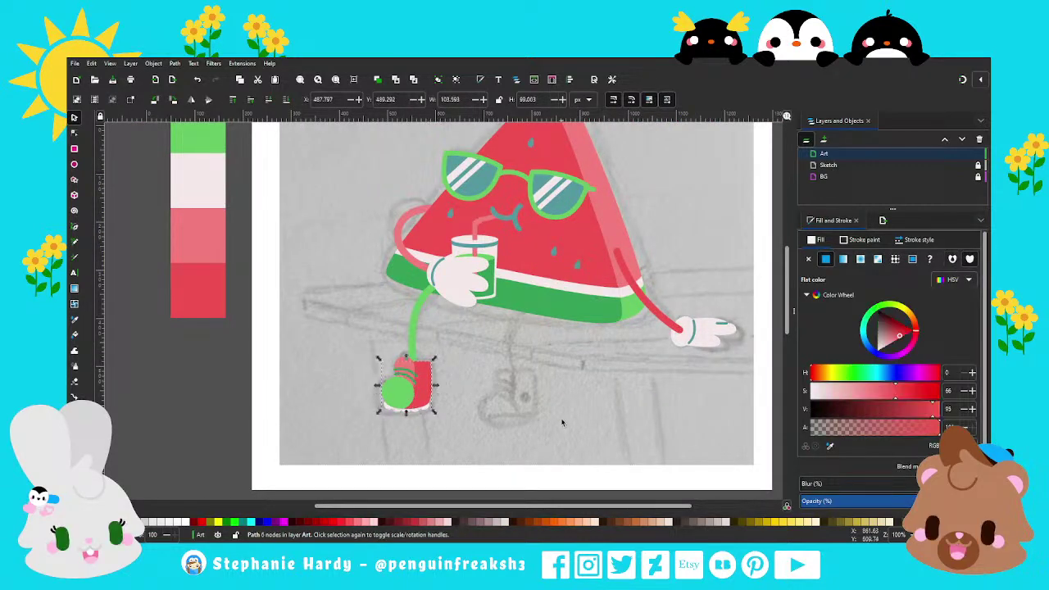
left_click(410, 405)
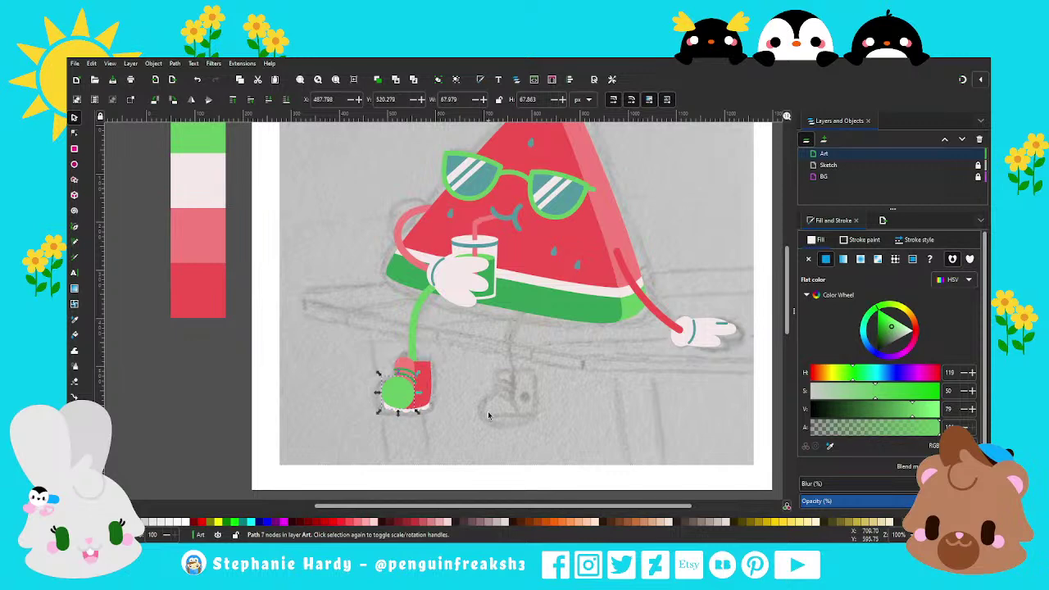
key("Delete")
Select all the red shoe pieces and shrink the whole shoe slightly.
scroll(352, 396, "down", 1, "ctrl")
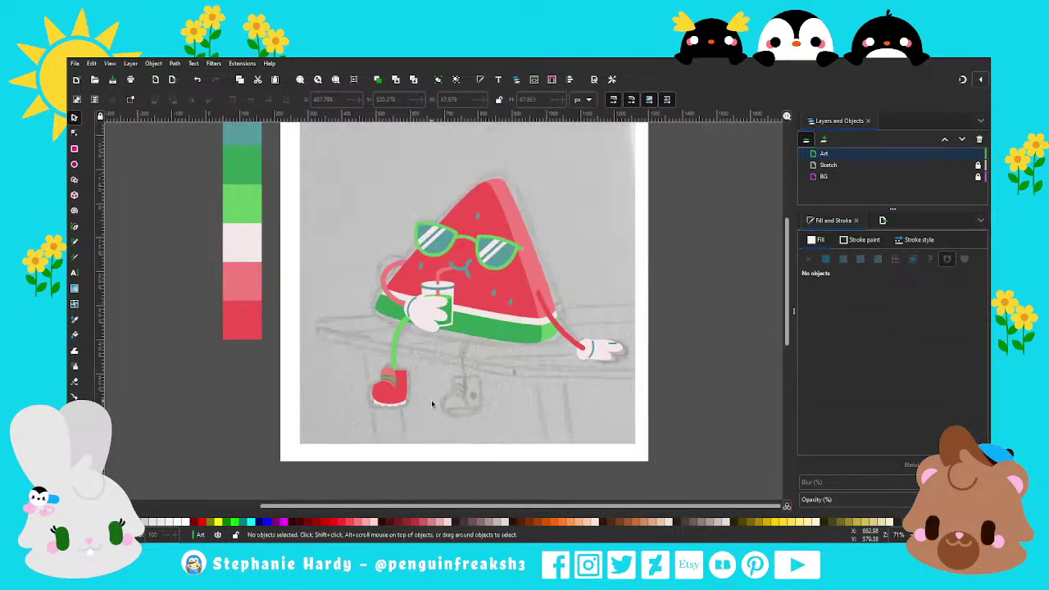
scroll(422, 416, "up", 1, "ctrl")
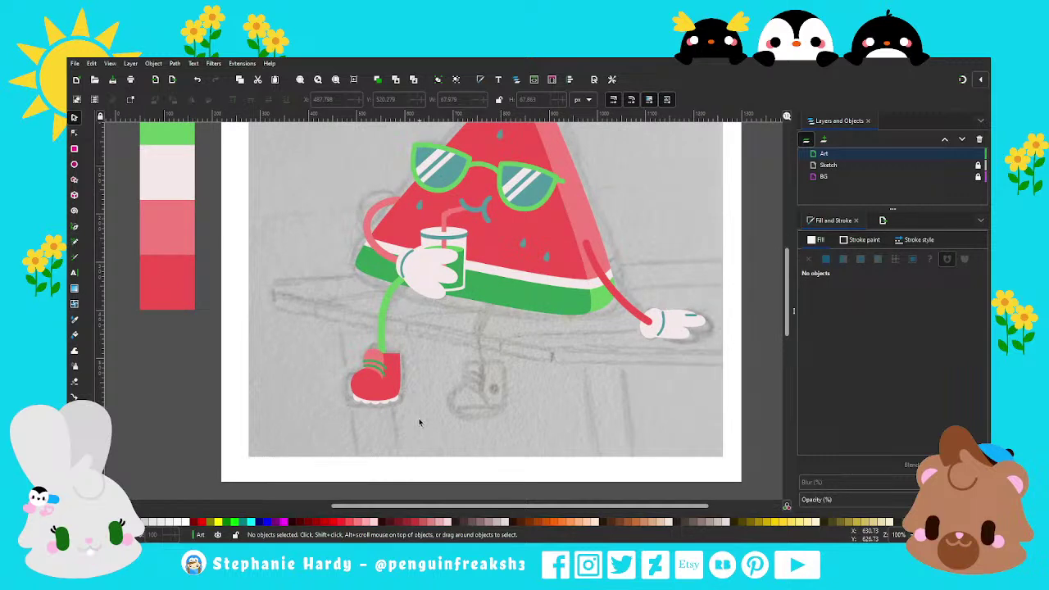
mouse_move(340, 344)
left_mouse_down()
mouse_move(414, 419)
mouse_move(391, 396)
left_mouse_up()
left_click(385, 394)
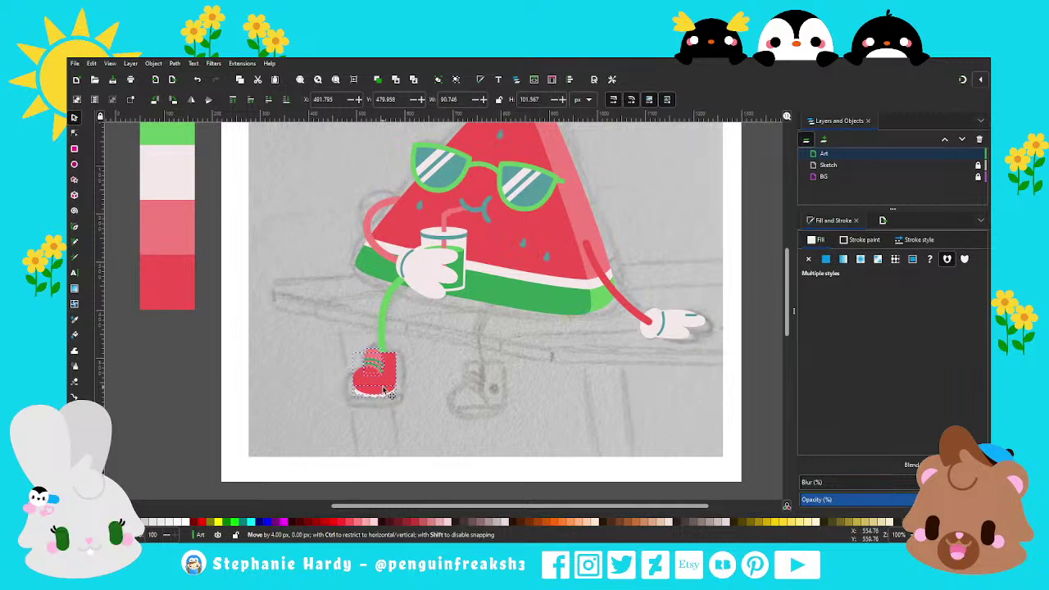
Make the two shoelace strokes thinner with a stroke width of 5.
left_click(433, 389)
left_click_drag(395, 378, 353, 347)
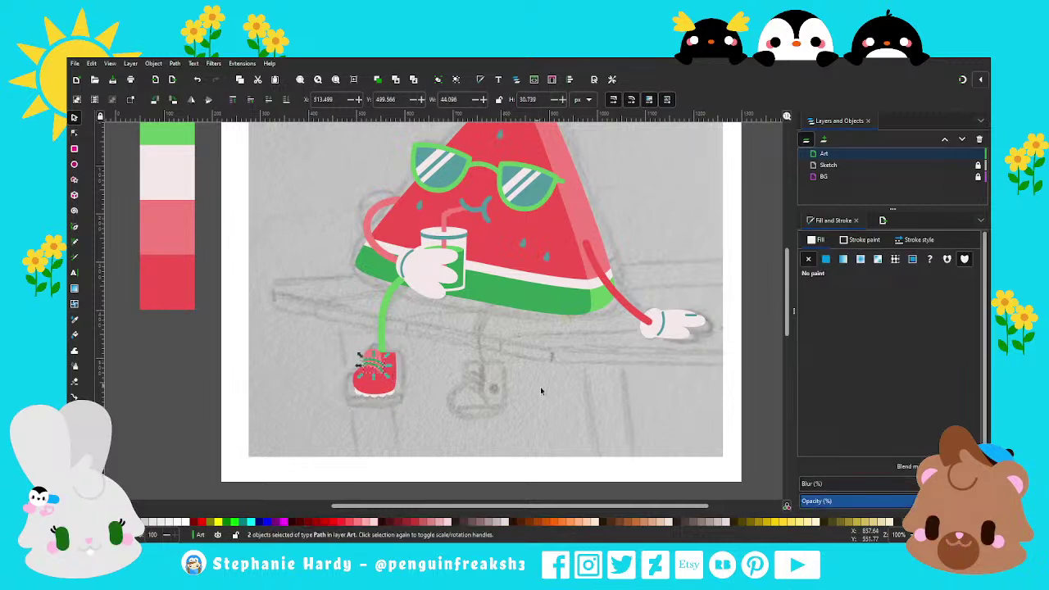
left_click(914, 242)
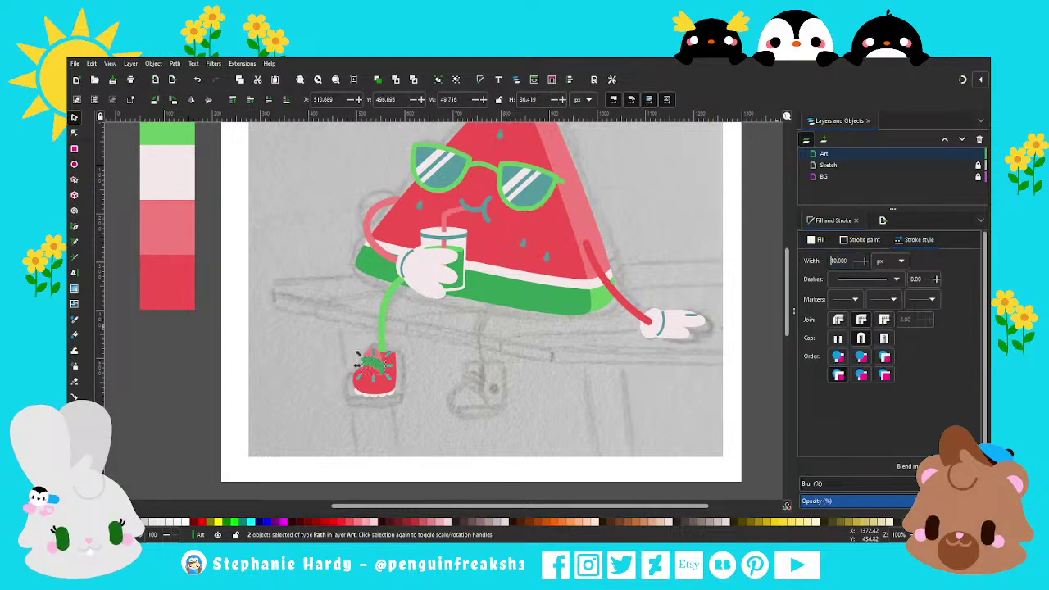
left_click(858, 260)
type("5.000")
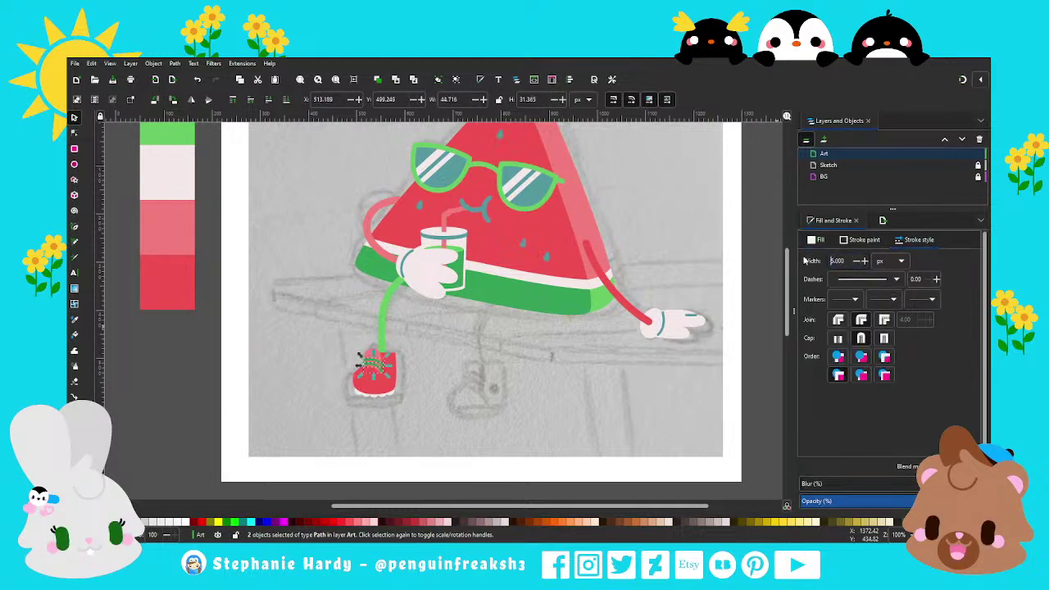
left_click(438, 399)
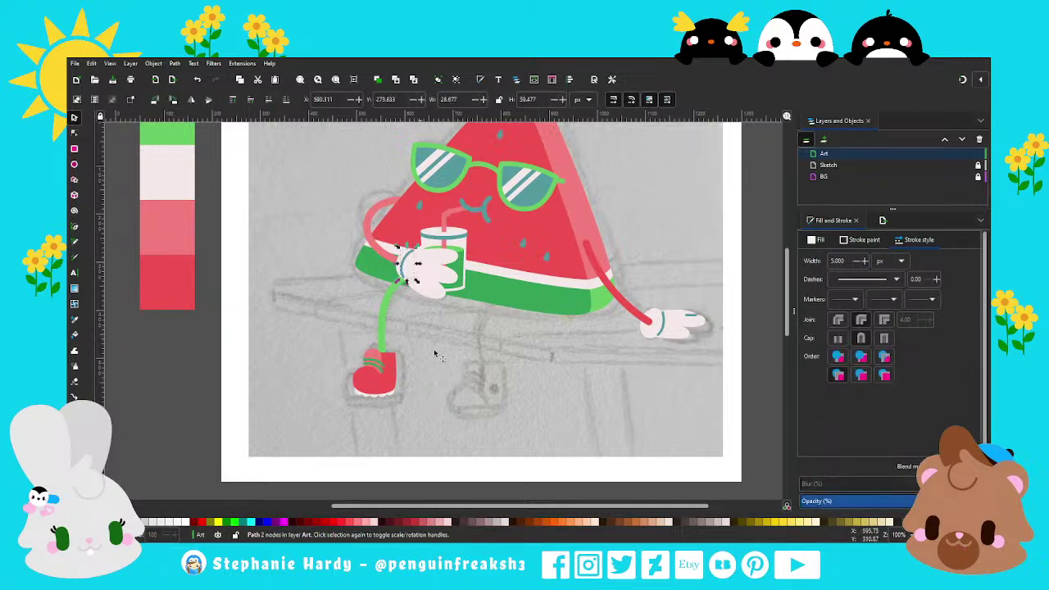
Node-edit both shoelaces, pulling each lace's end slightly down.
scroll(370, 375, "up", 4)
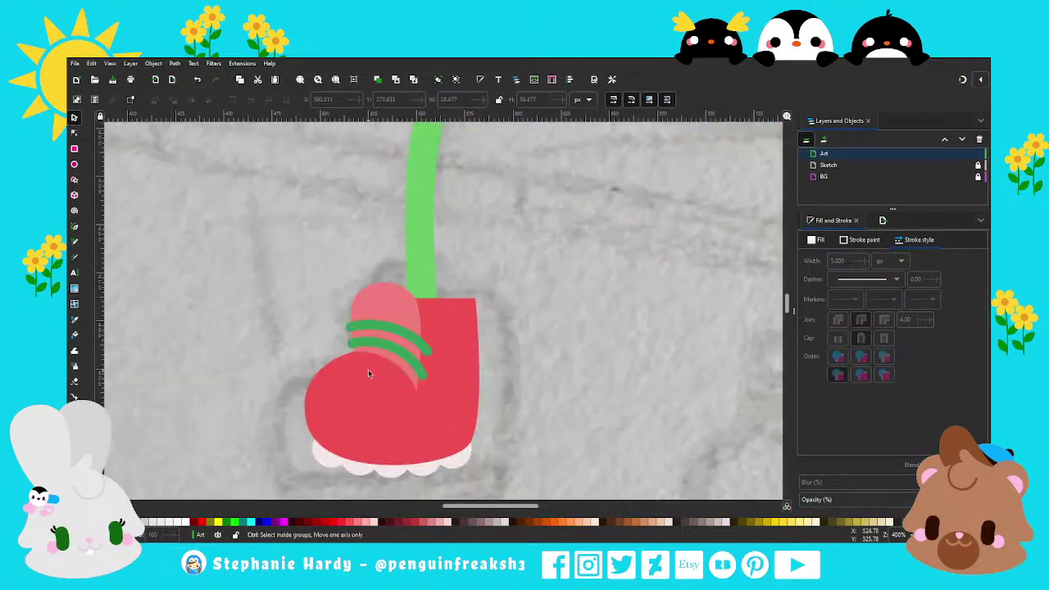
scroll(374, 367, "up", 2)
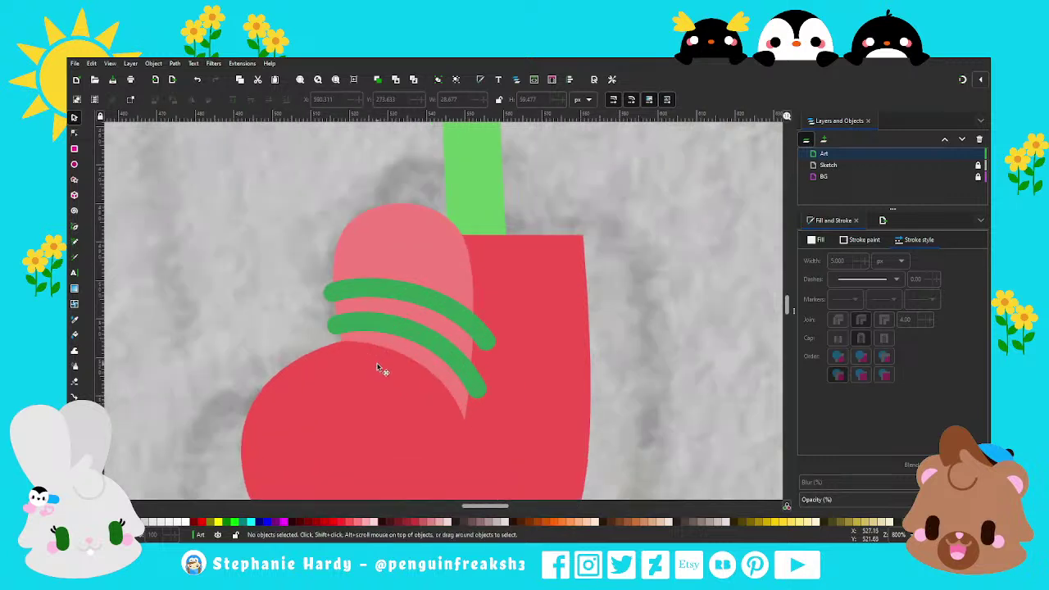
left_click(73, 132)
left_click(363, 321)
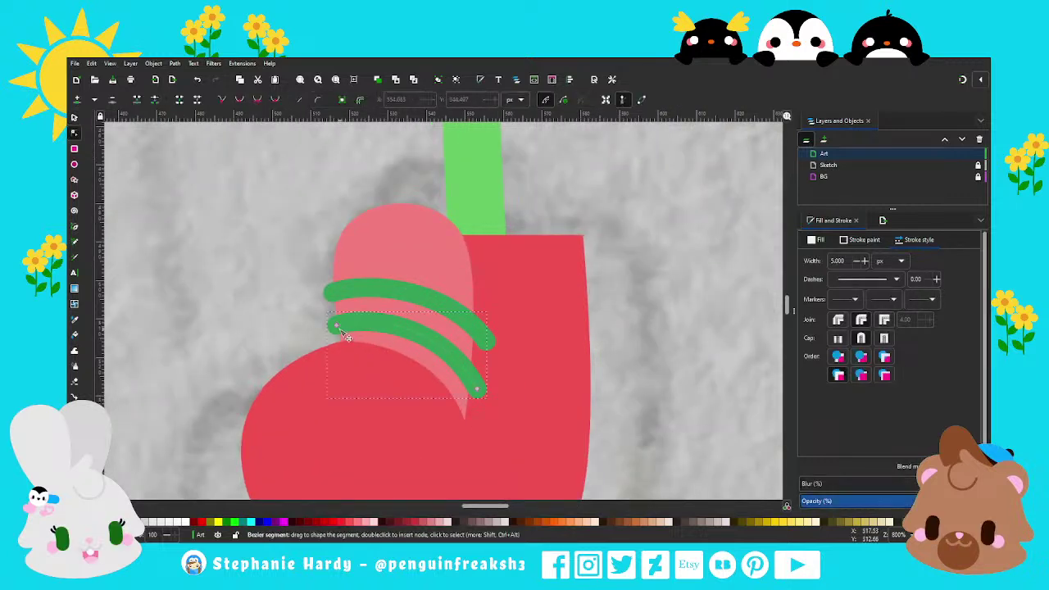
left_click_drag(338, 329, 341, 335)
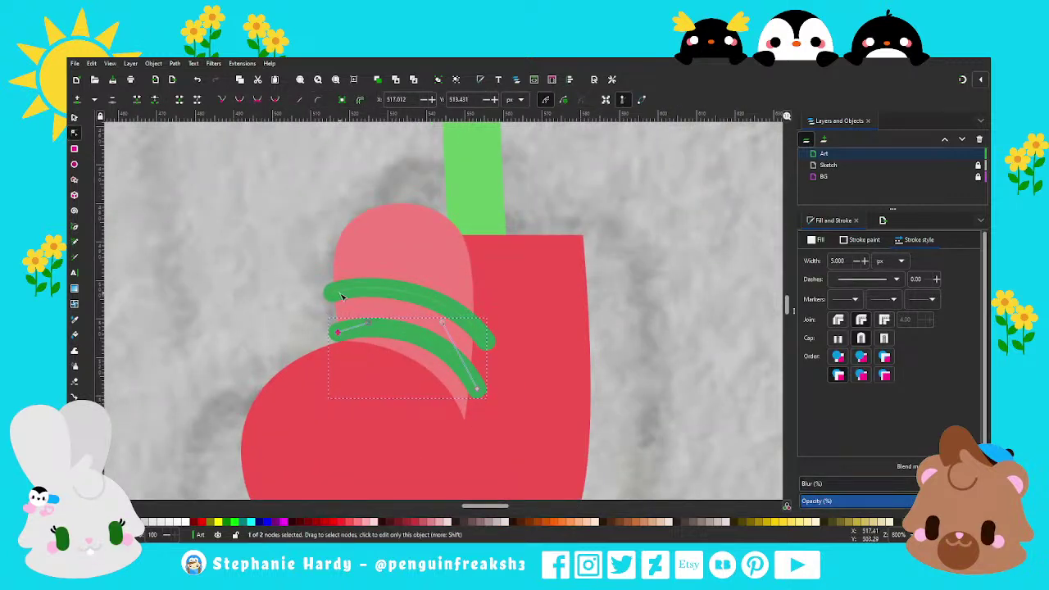
left_click(336, 296)
left_click_drag(334, 296, 334, 303)
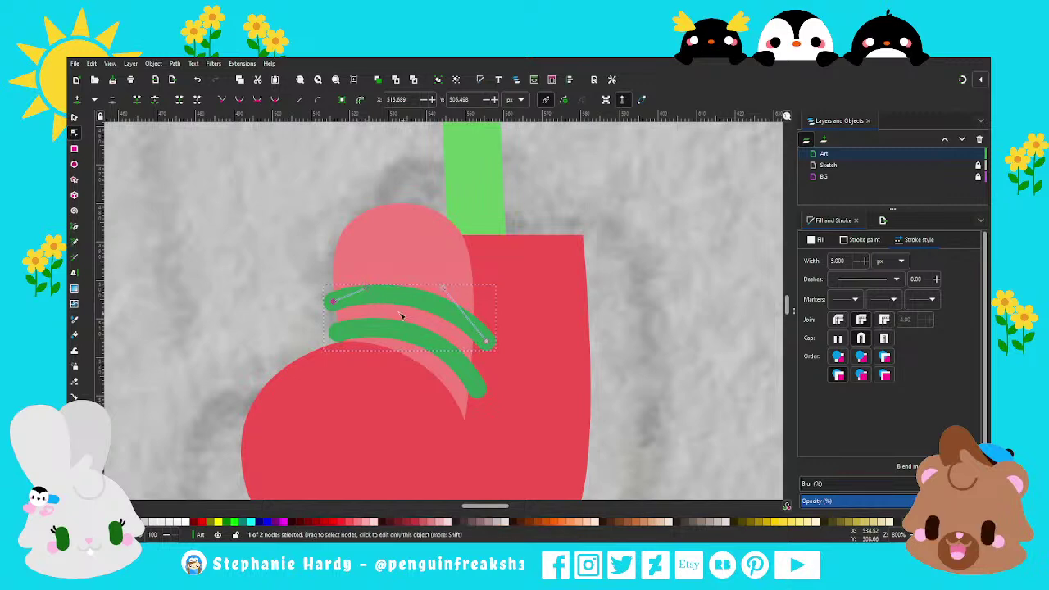
left_click(73, 118)
Nudge the lower green lace stripe slightly upward.
scroll(407, 405, "down", 2)
scroll(407, 405, "down", 1)
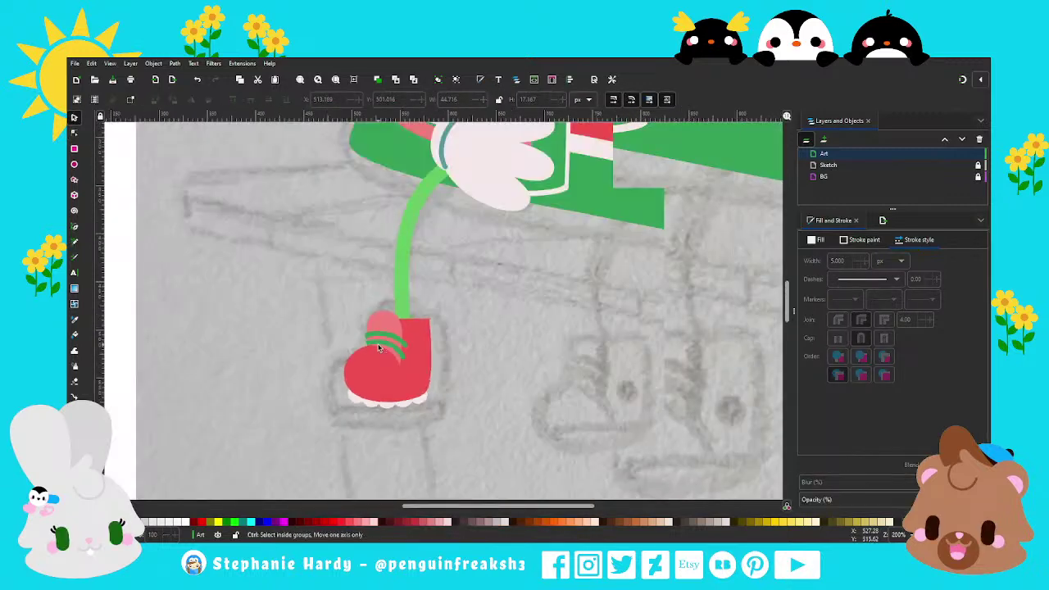
scroll(407, 405, "down", 2)
scroll(408, 404, "down", 1)
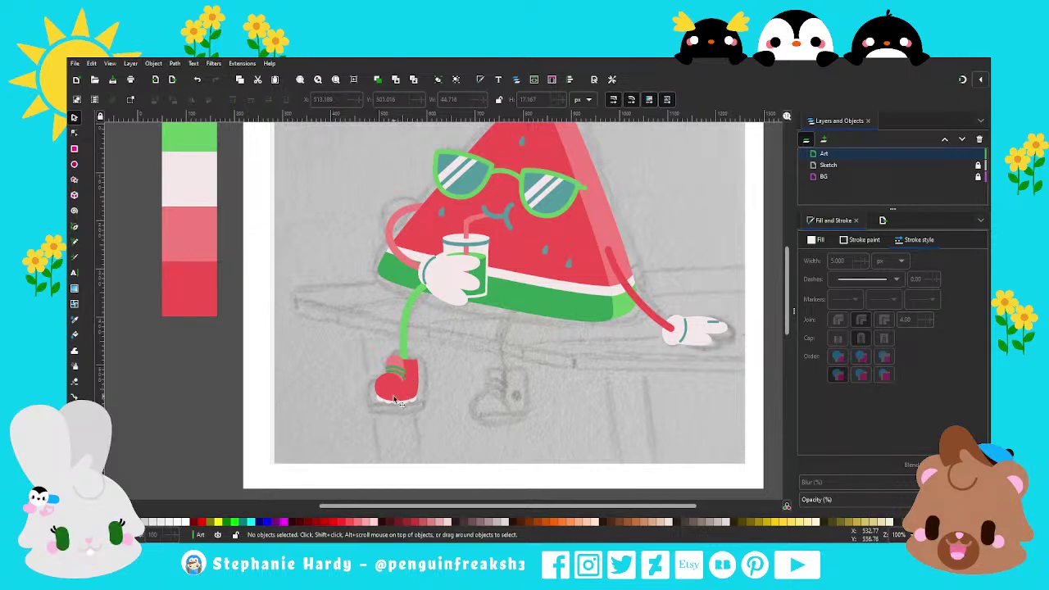
scroll(412, 401, "up", 2)
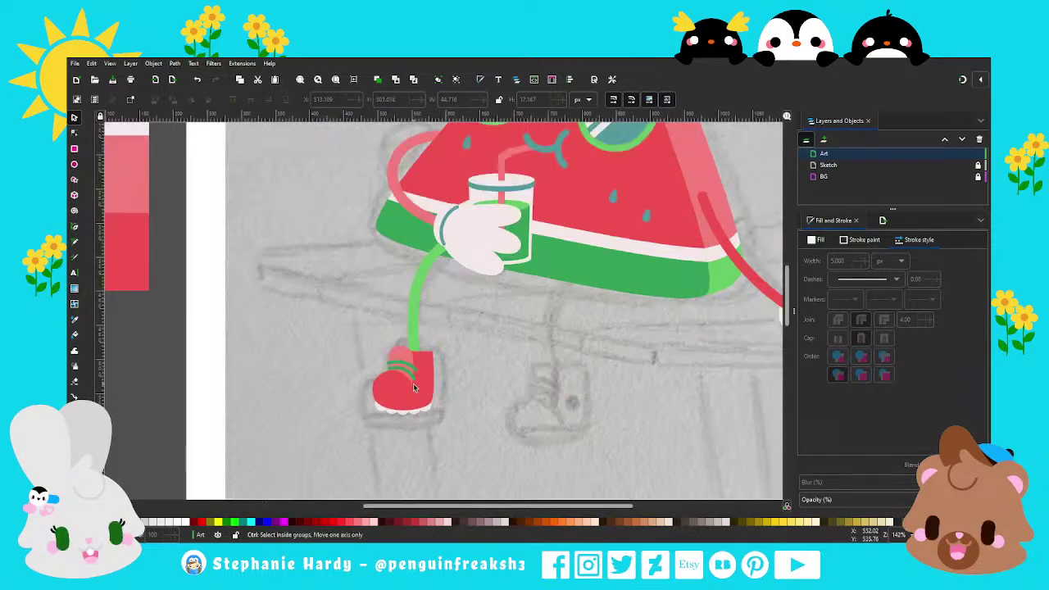
scroll(409, 397, "up", 2)
scroll(385, 371, "up", 1)
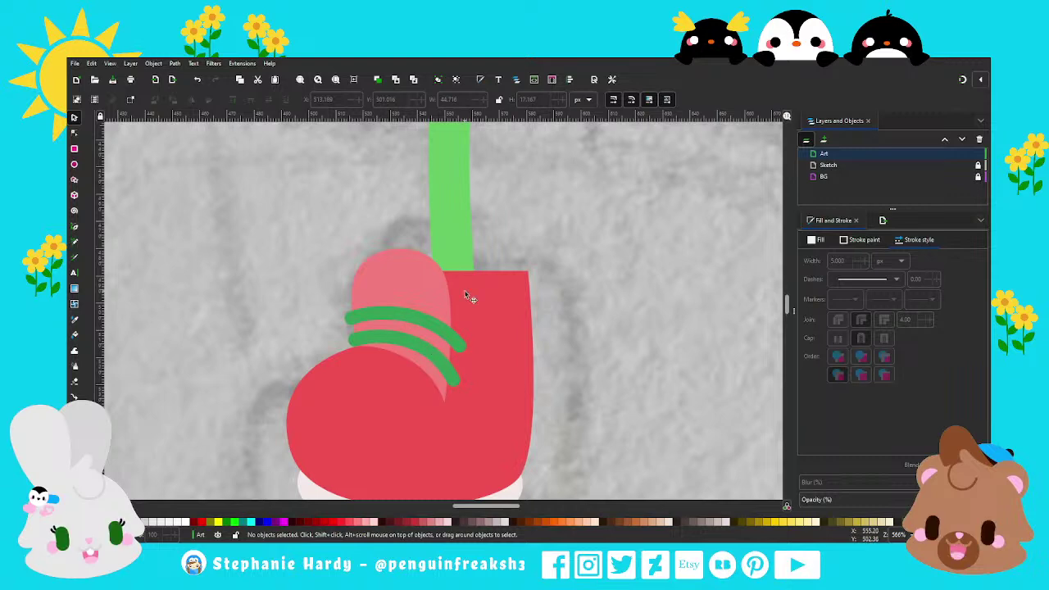
scroll(406, 352, "down", 1)
scroll(414, 361, "down", 1)
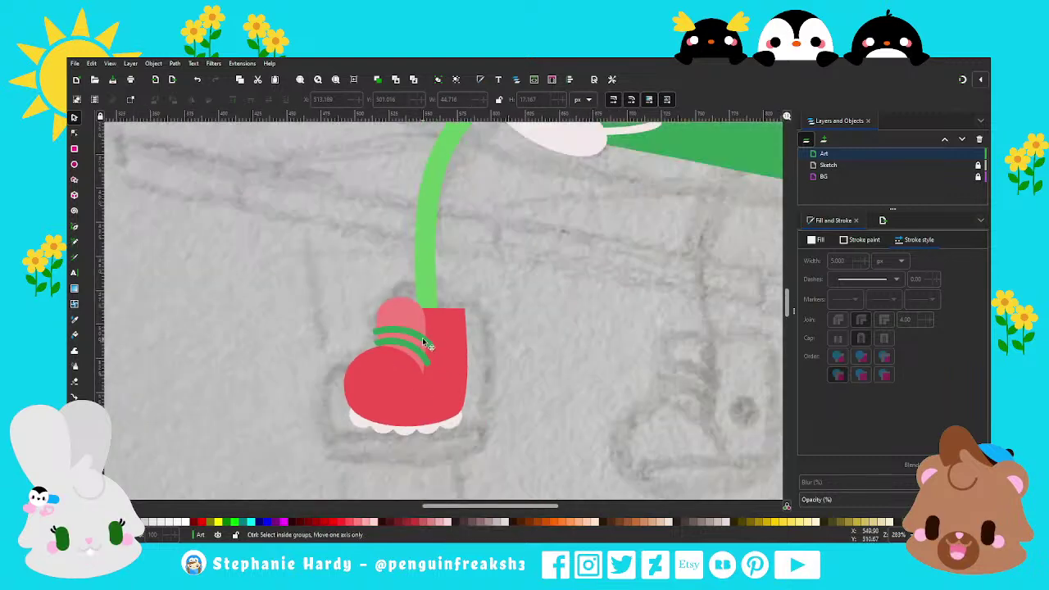
scroll(420, 367, "down", 1)
scroll(416, 361, "up", 2)
scroll(414, 354, "up", 1)
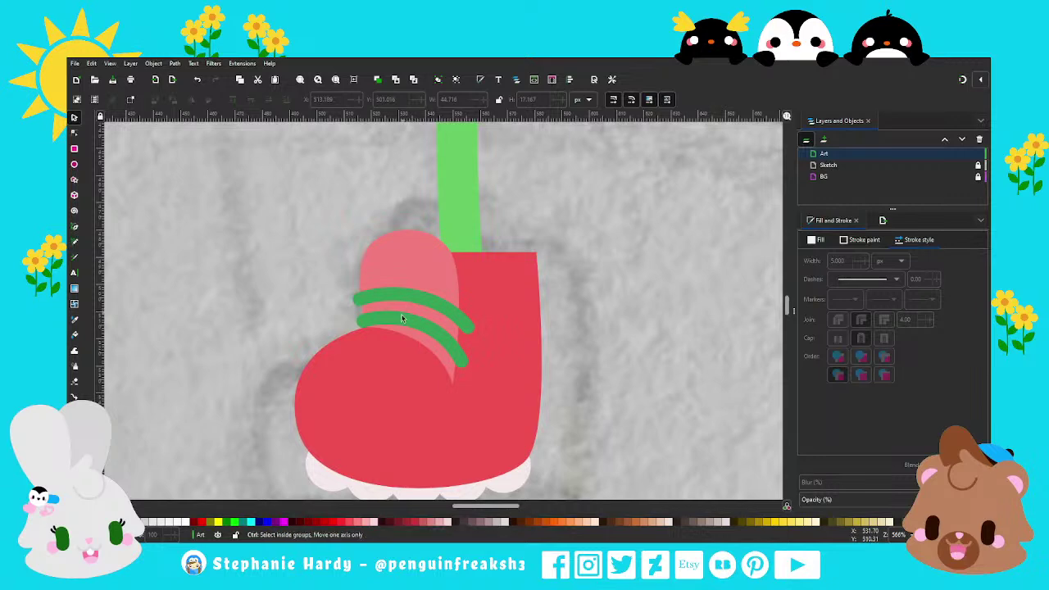
scroll(409, 348, "down", 3)
scroll(410, 349, "down", 1)
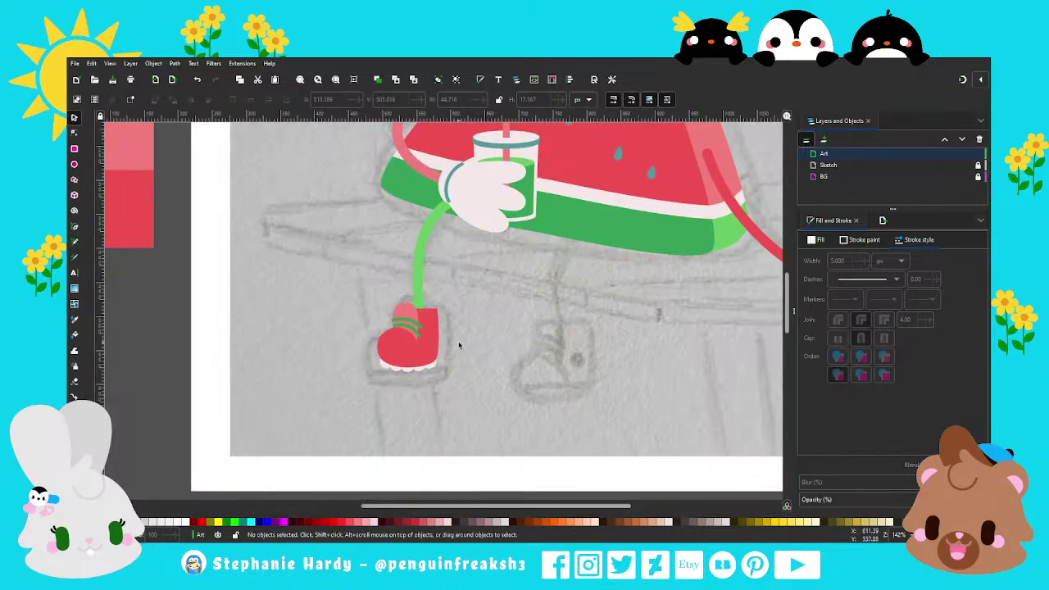
scroll(407, 337, "up", 1)
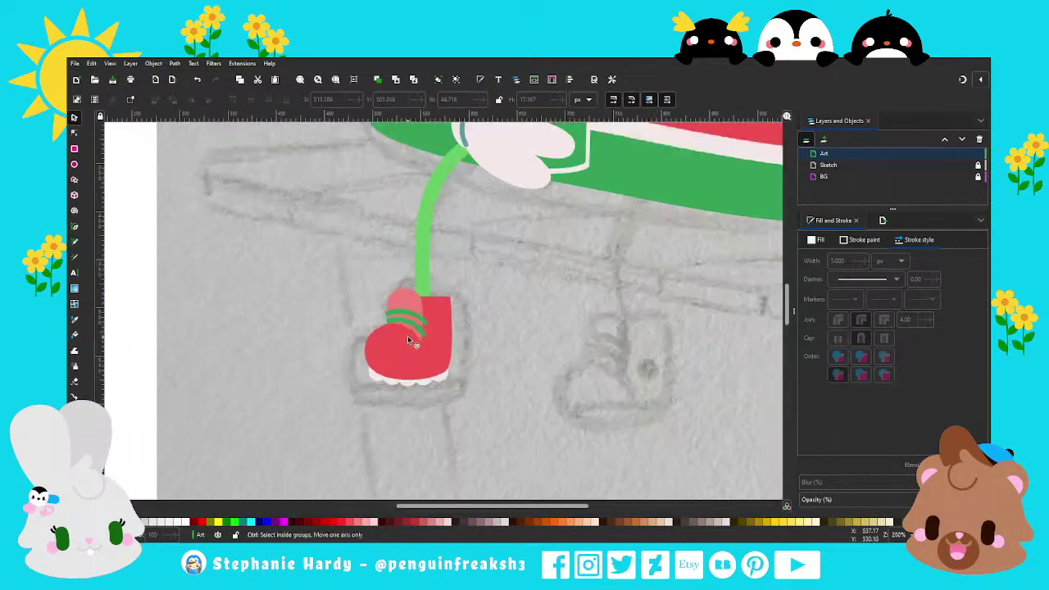
scroll(407, 339, "up", 2)
scroll(404, 327, "up", 2)
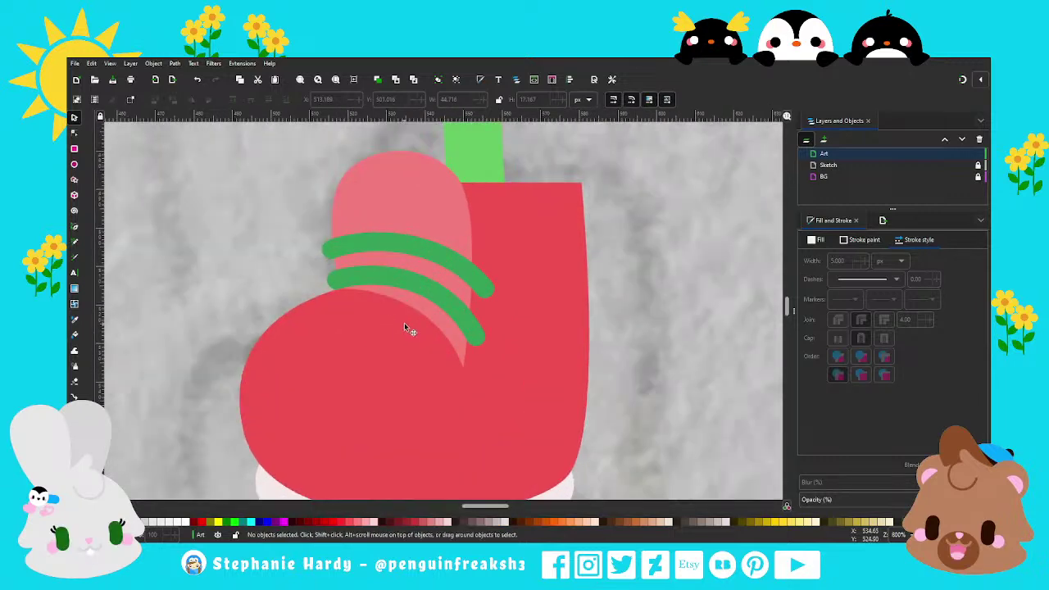
scroll(404, 317, "down", 1)
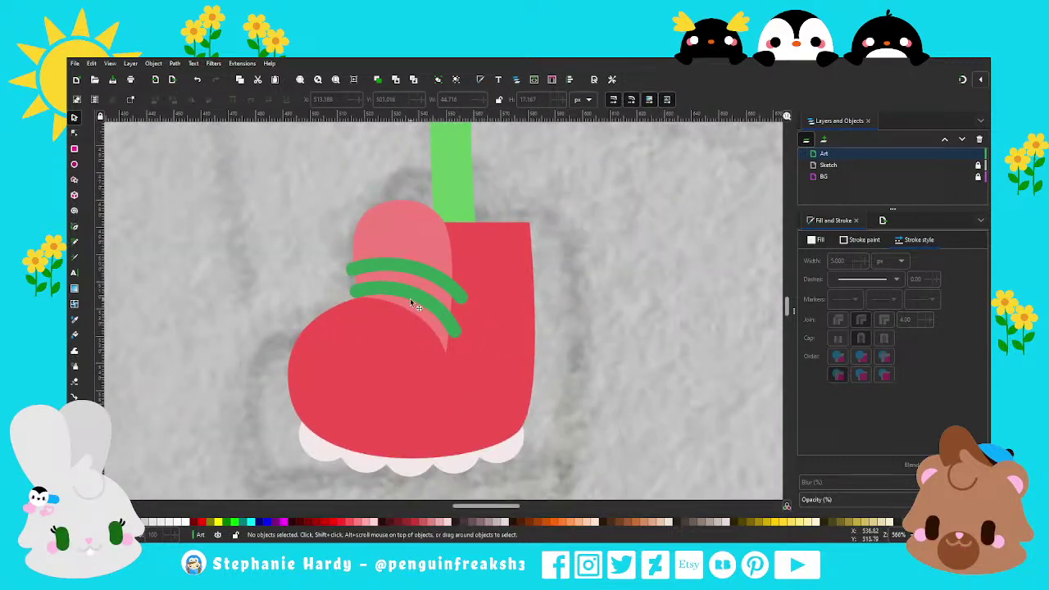
left_click(417, 292)
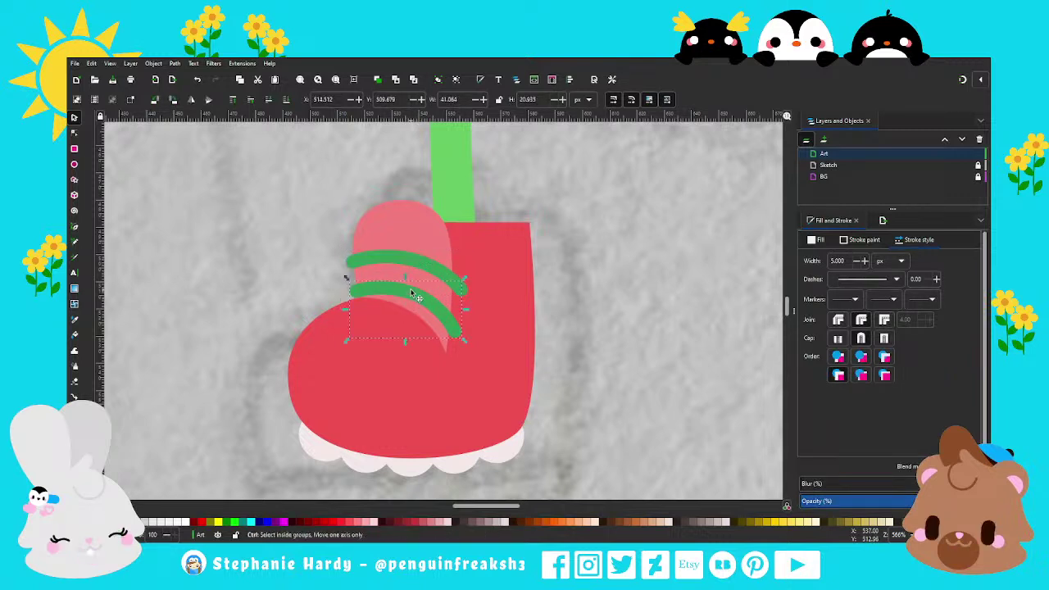
left_click_drag(416, 296, 414, 287)
Node-edit the pink sock top, raising its bottom tip and reshaping its edge curve.
left_click(74, 132)
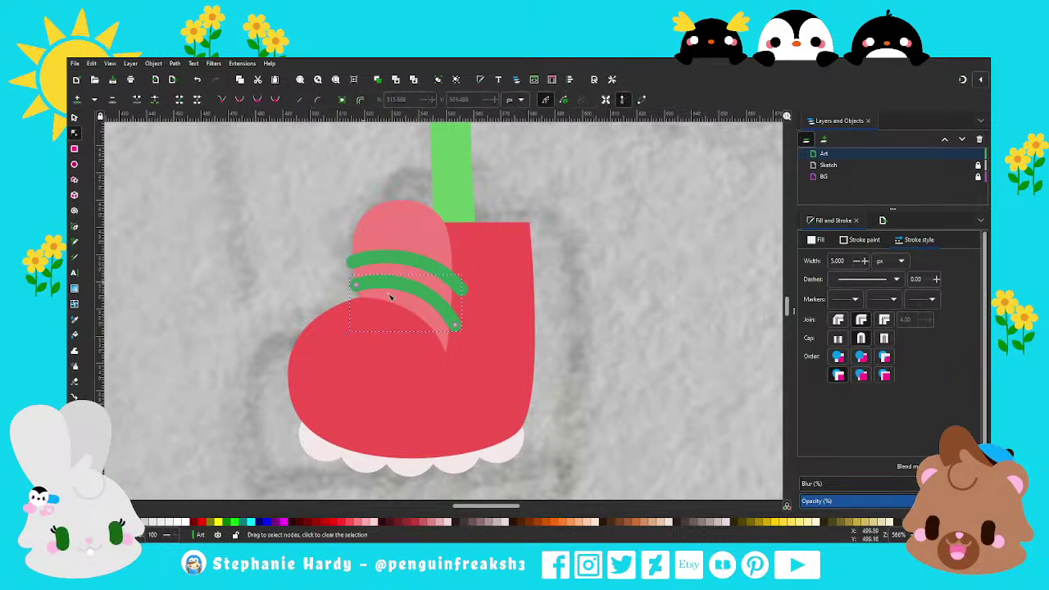
left_click(434, 326)
left_click_drag(447, 358, 449, 344)
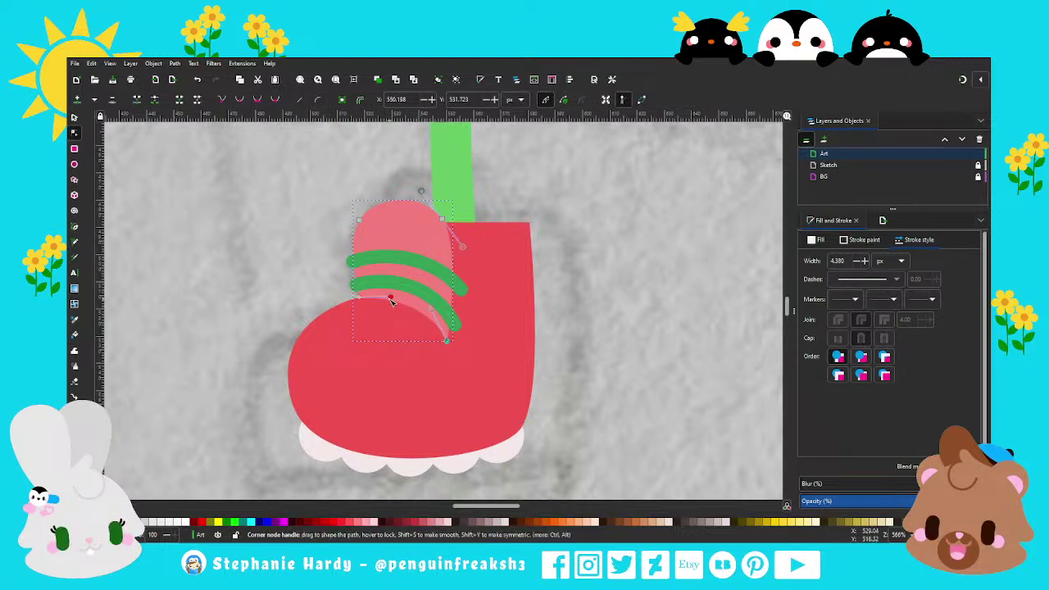
left_click_drag(390, 298, 389, 297)
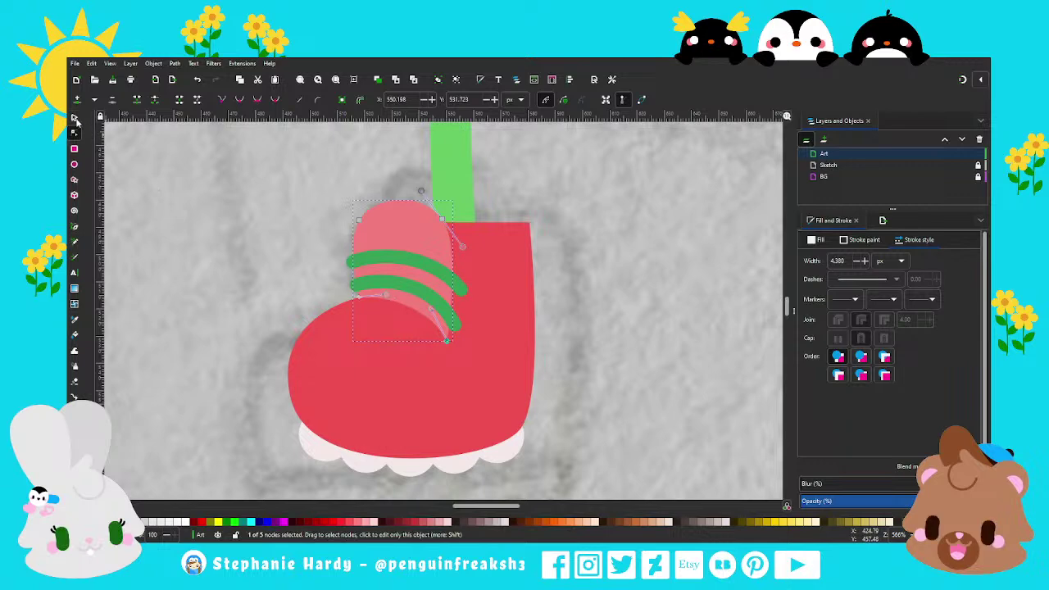
left_click(75, 119)
scroll(422, 355, "down", 2)
scroll(373, 362, "down", 2)
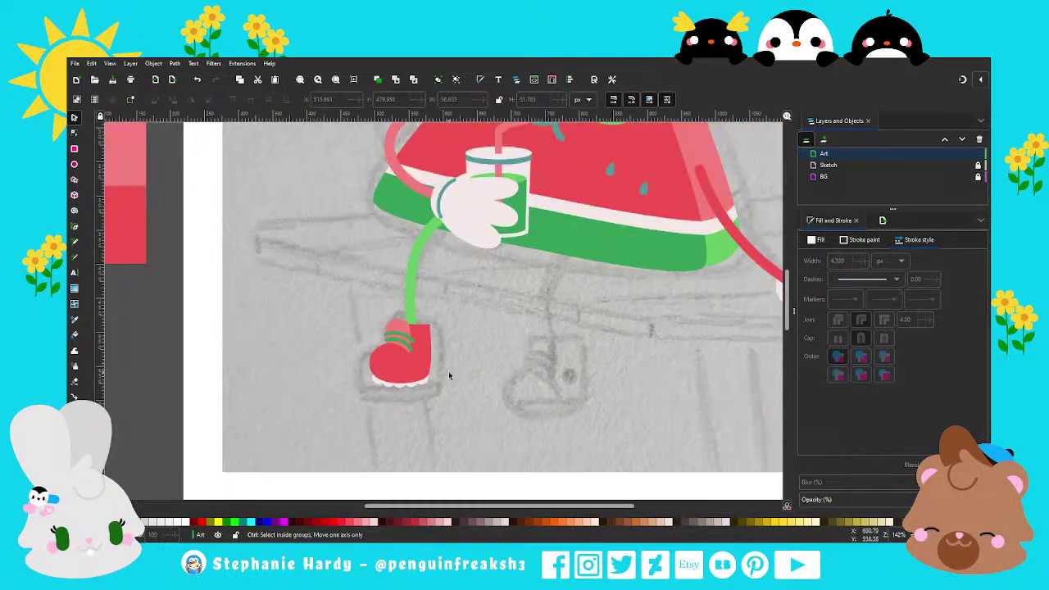
scroll(449, 376, "down", 1)
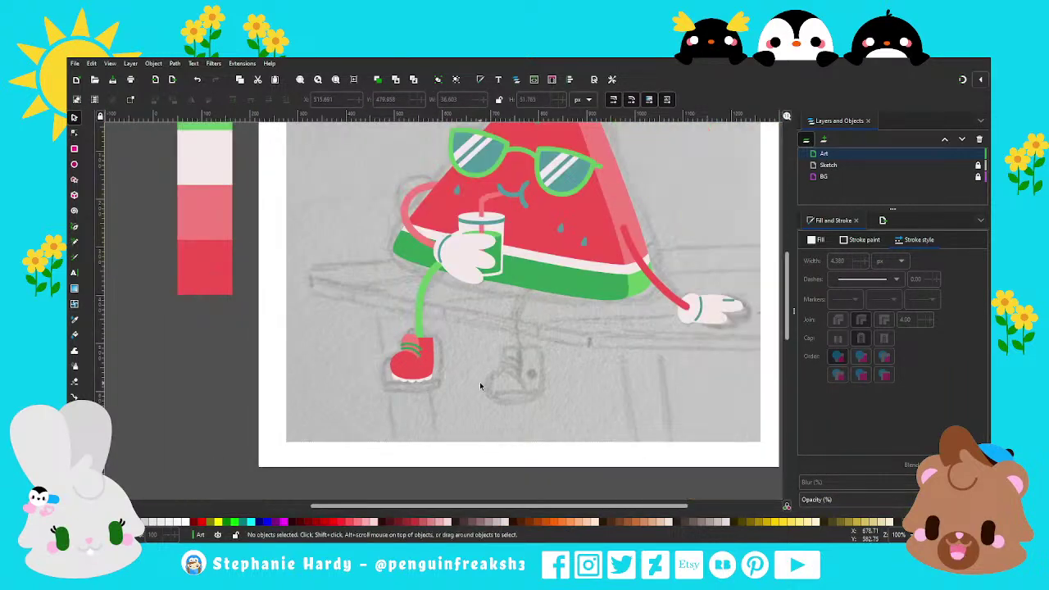
Duplicate the green leg and red laced boot onto the right foot in the sketch.
left_click_drag(456, 400, 373, 320)
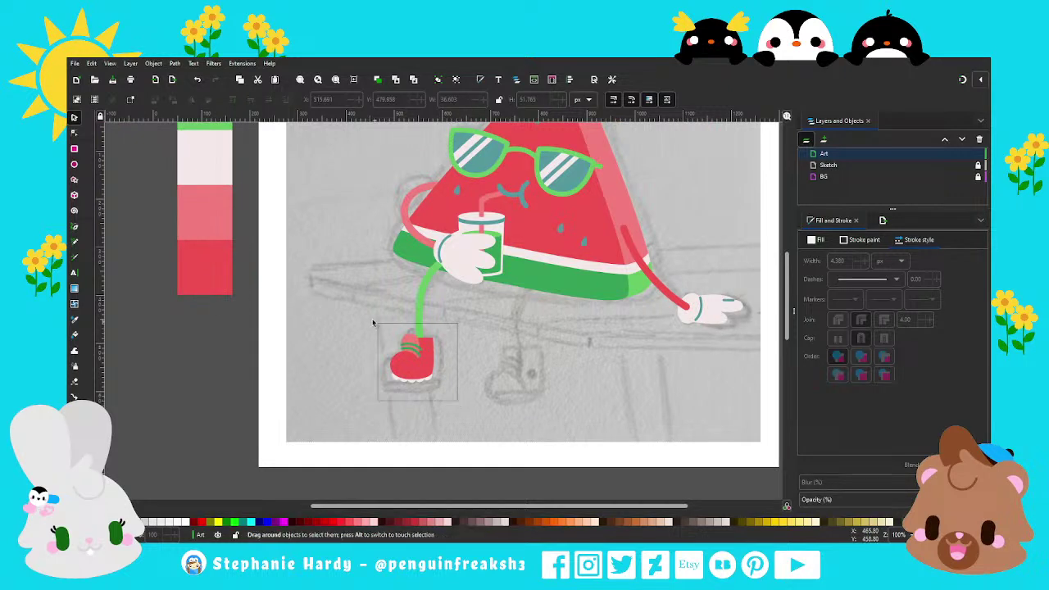
left_click(421, 316, "shift")
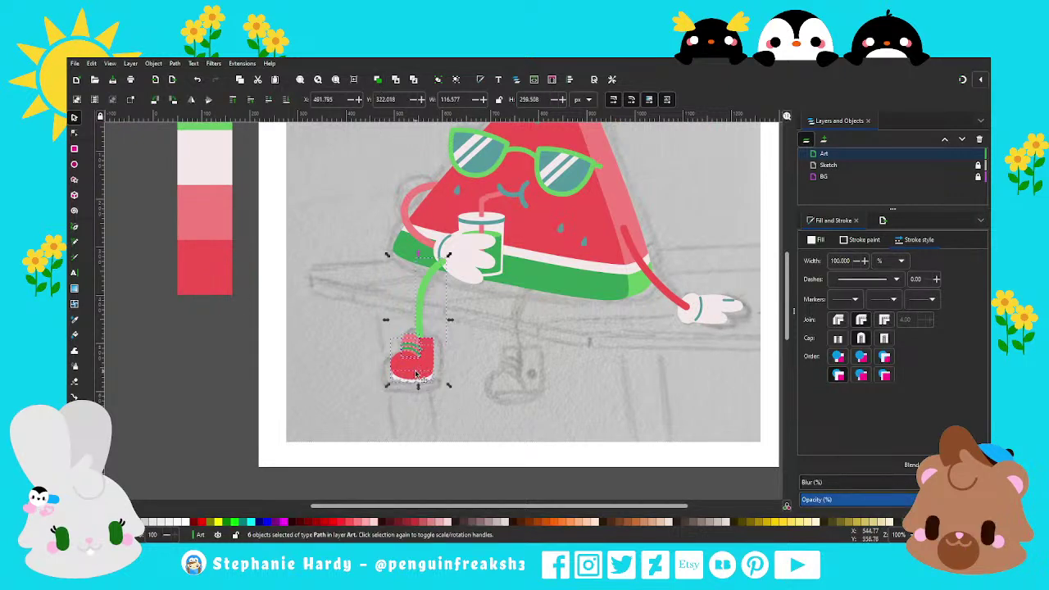
left_click_drag(415, 374, 513, 395)
left_click(564, 388)
scroll(525, 376, "up", 1, "ctrl")
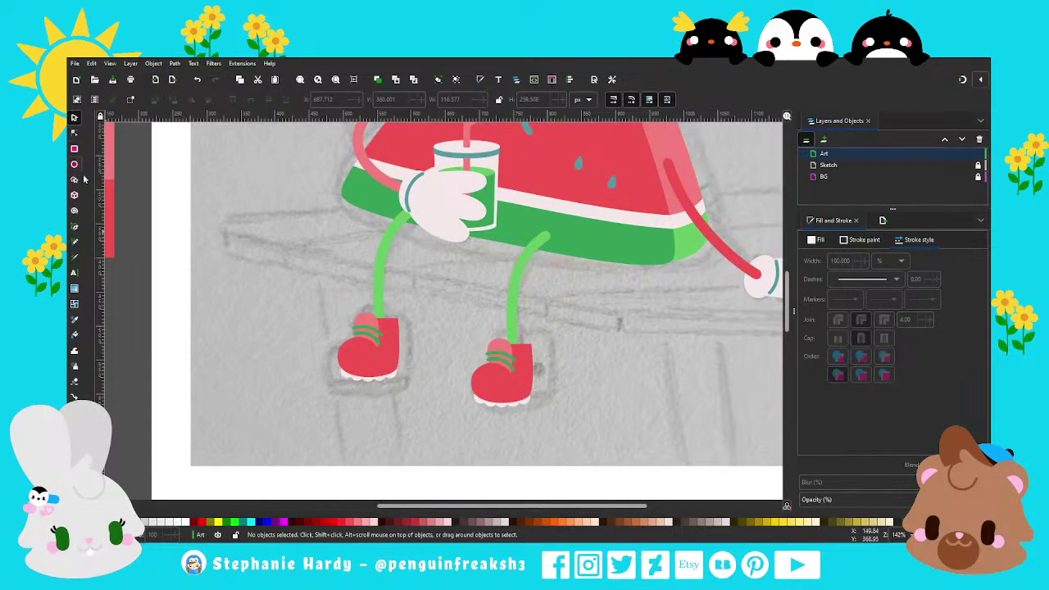
scroll(405, 402, "down", 1, "ctrl")
scroll(554, 403, "up", 1, "ctrl")
scroll(542, 381, "up", 1, "ctrl")
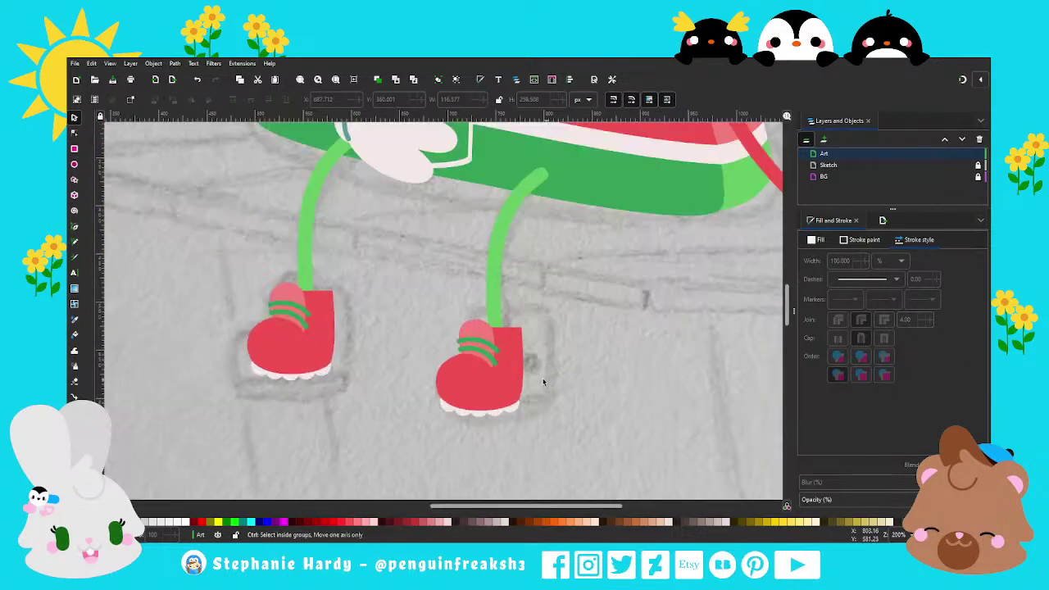
Draw a small star on the second boot with a raised spoke ratio.
left_click(74, 179)
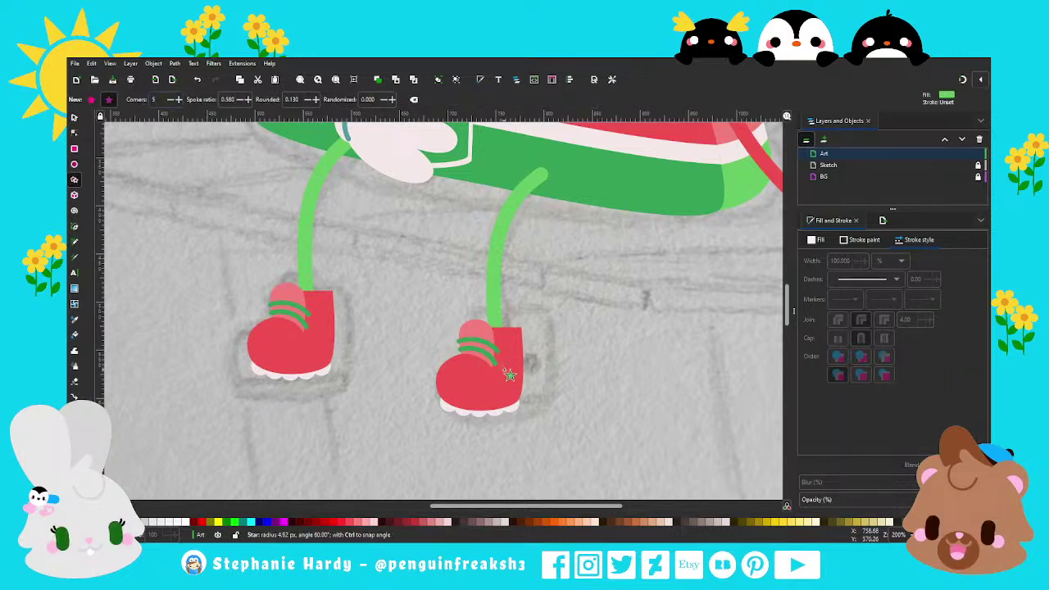
left_click(507, 369)
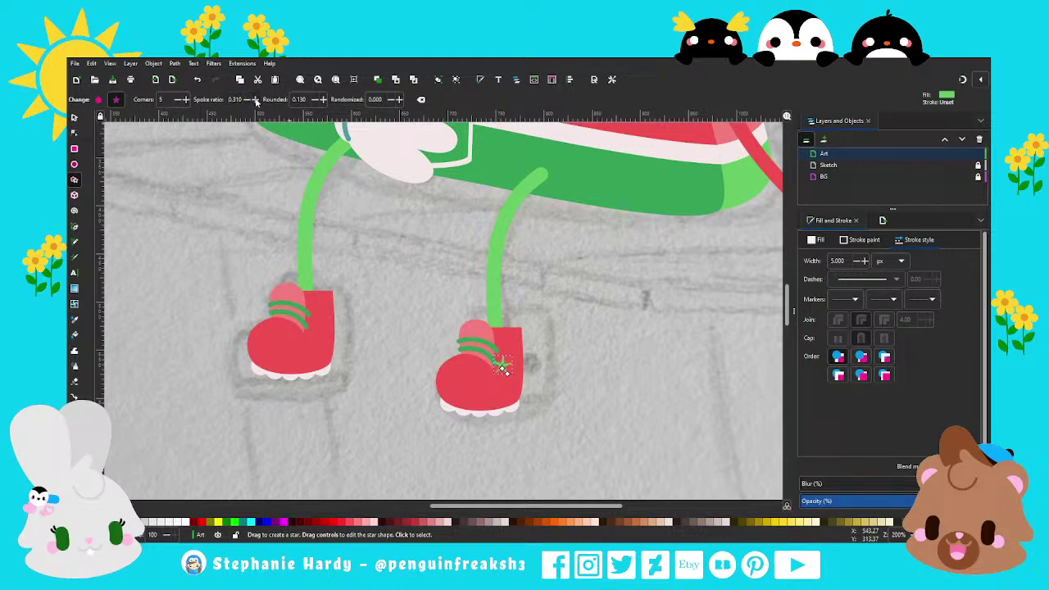
left_click(256, 99)
scroll(557, 401, "up", 3)
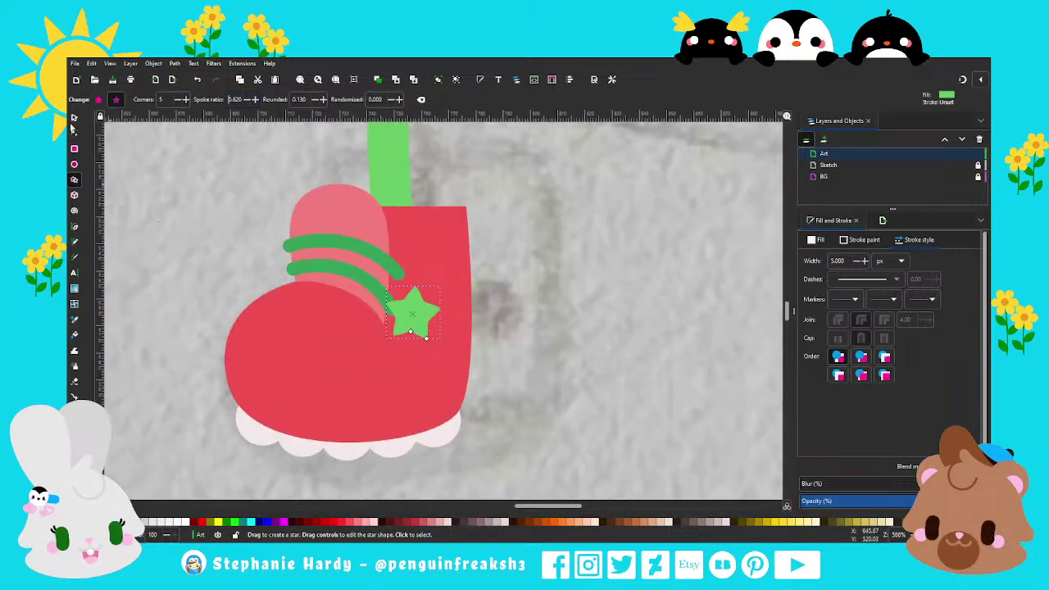
Move the star lower and right on the boot and tilt it slightly.
left_click(74, 117)
left_click_drag(420, 313, 440, 328)
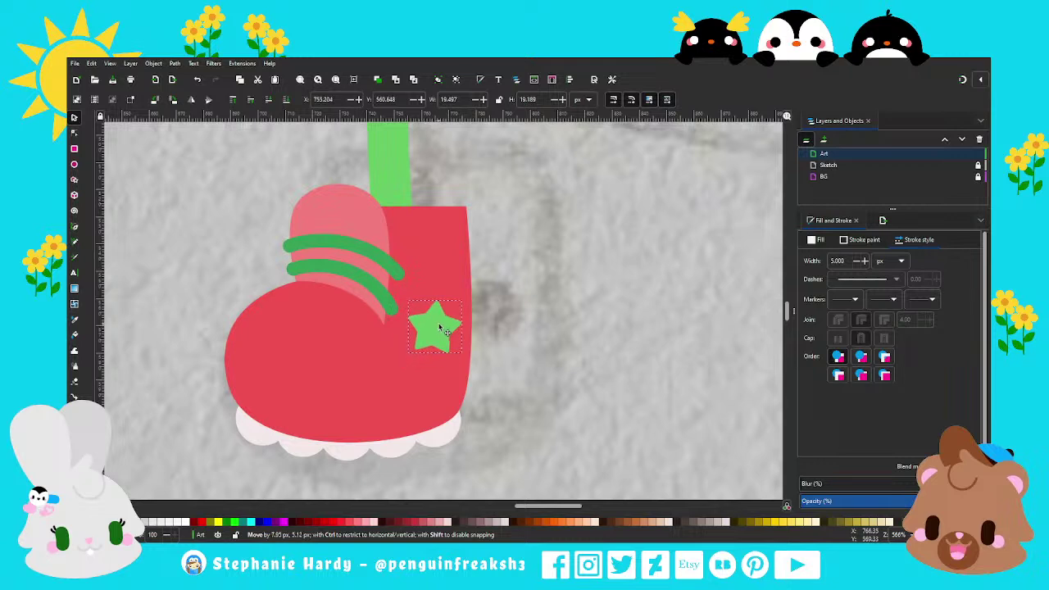
left_click(438, 327)
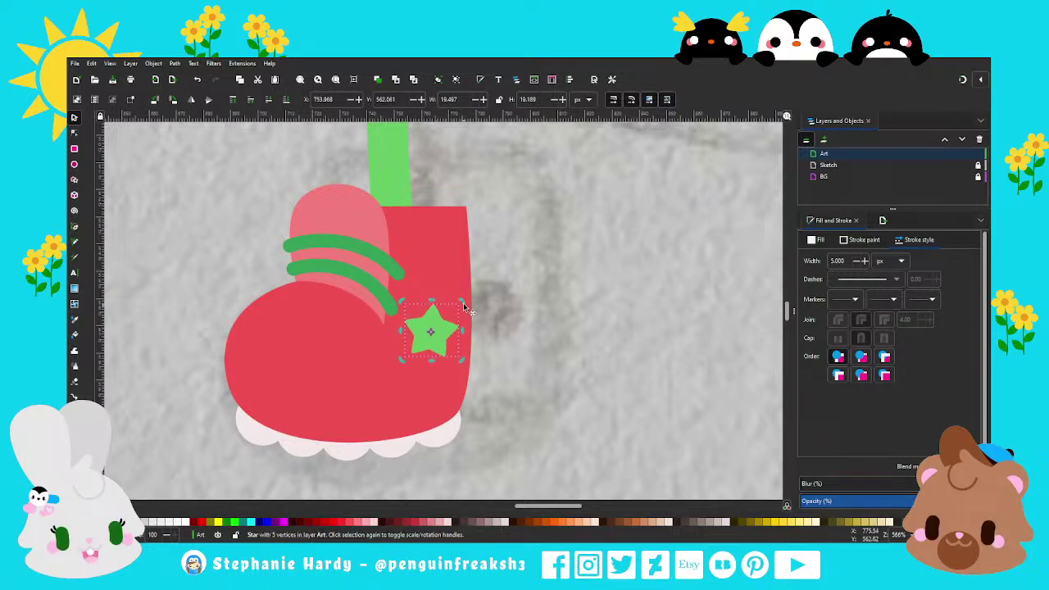
mouse_move(466, 299)
left_mouse_down()
mouse_move(451, 284)
mouse_move(452, 312)
mouse_move(464, 277)
left_mouse_up()
scroll(476, 397, "down", 2, "ctrl")
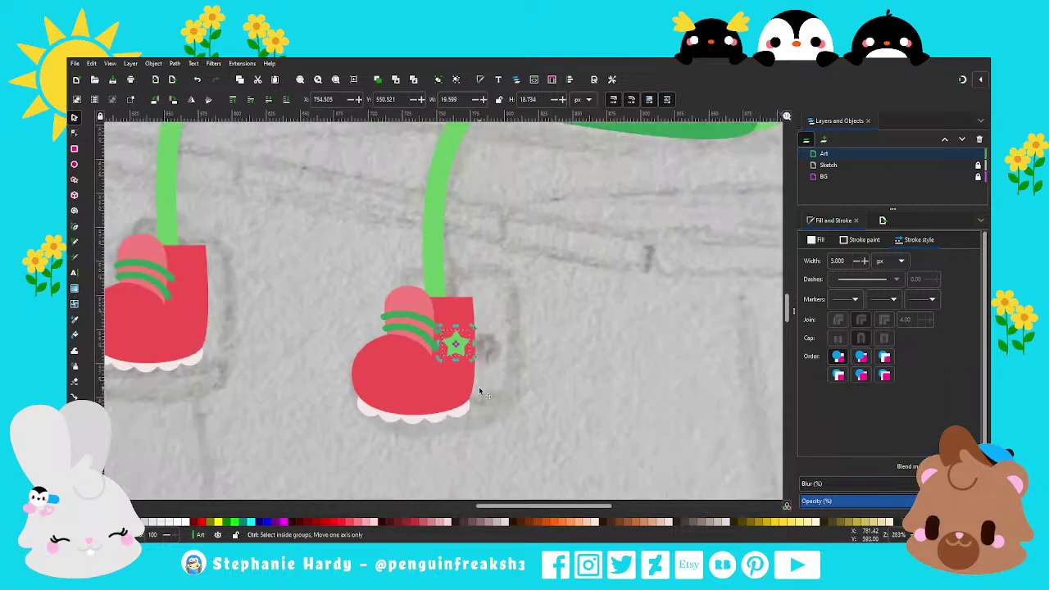
scroll(476, 397, "down", 2, "ctrl")
left_click(534, 374)
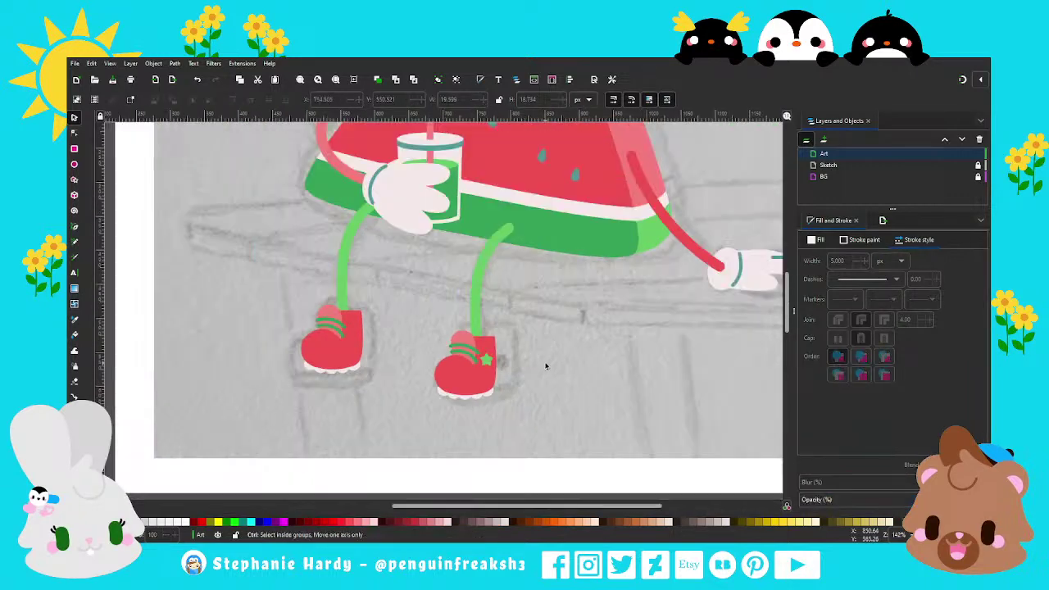
Fill the star with green sampled from the watermelon rind.
scroll(337, 419, "down", 1, "ctrl")
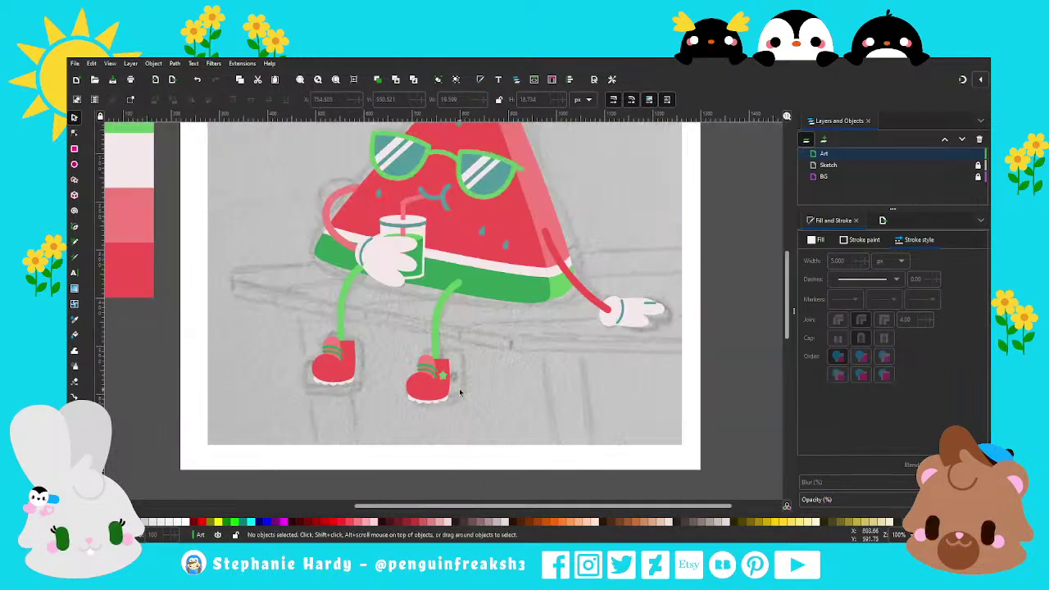
left_click(446, 382)
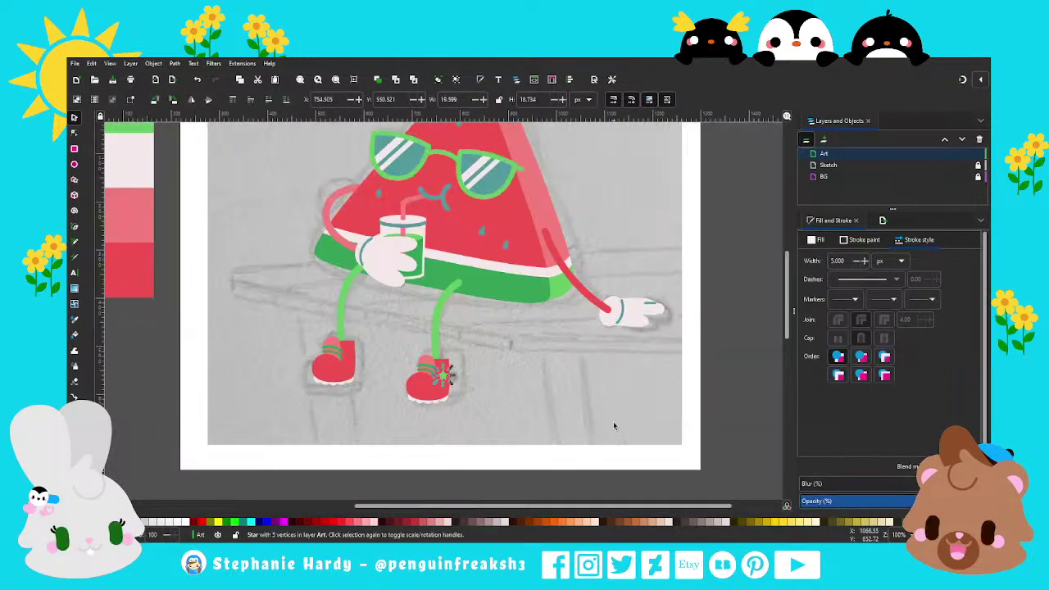
left_click(818, 240)
key("d")
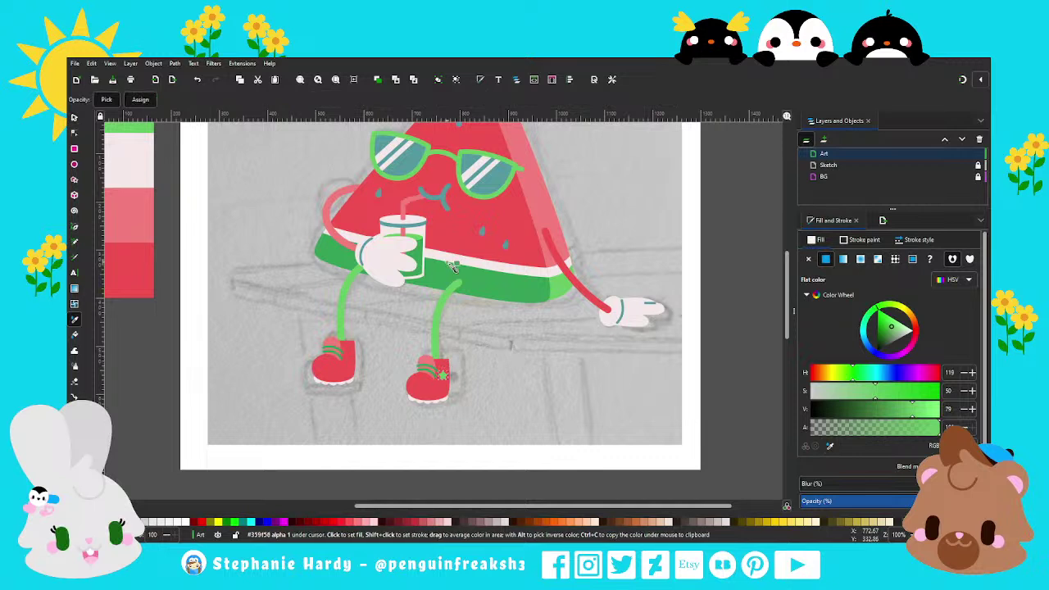
left_click(471, 349)
key("Escape")
key("s")
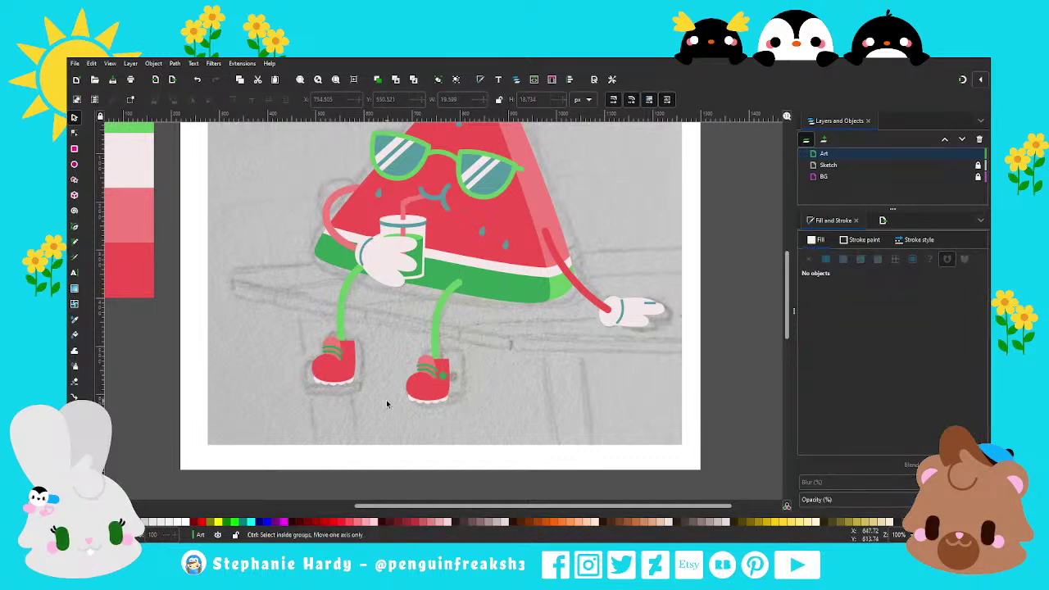
scroll(387, 404, "down", 1, "ctrl")
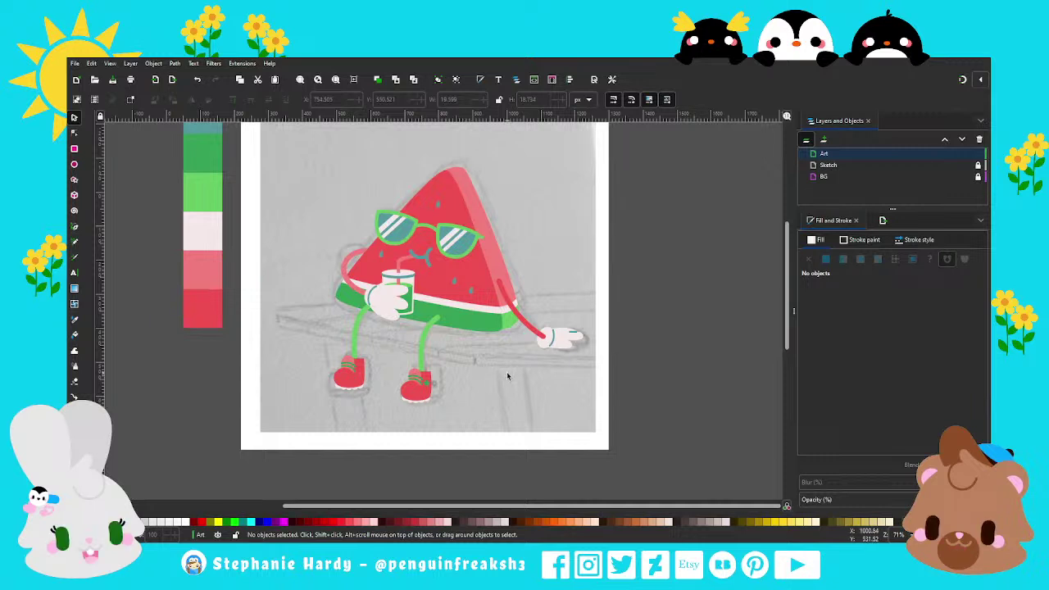
Zoom out to the whole page and save as watermelon_dude.svg.
scroll(507, 376, "up", 1)
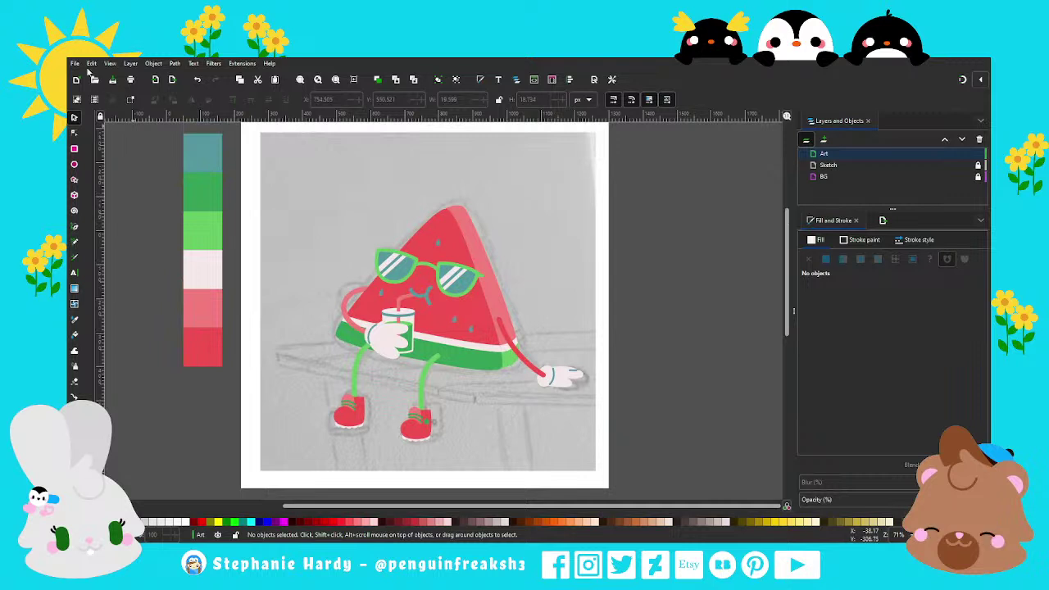
key("ctrl+s")
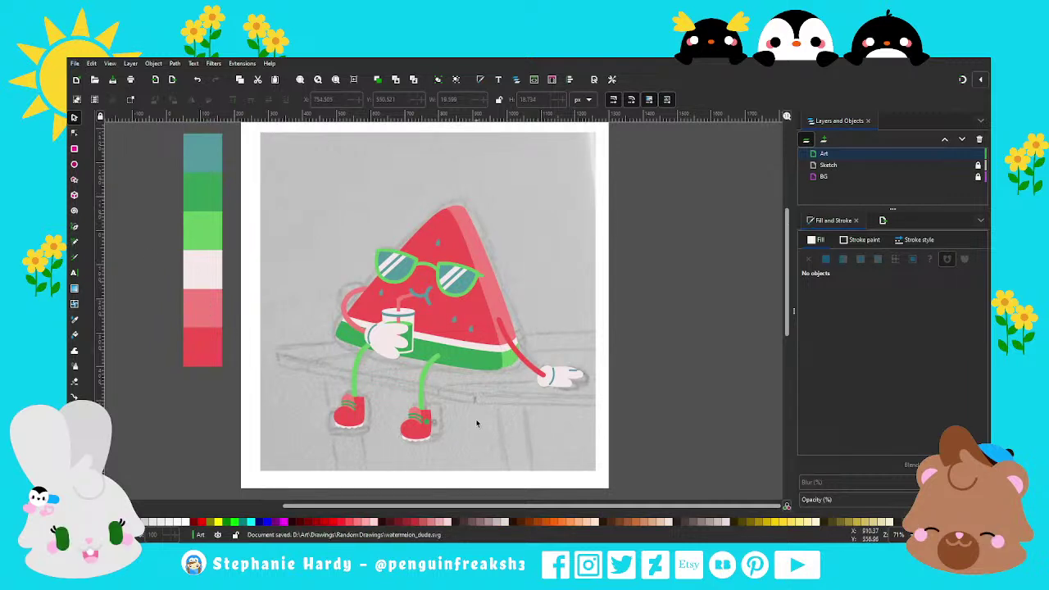
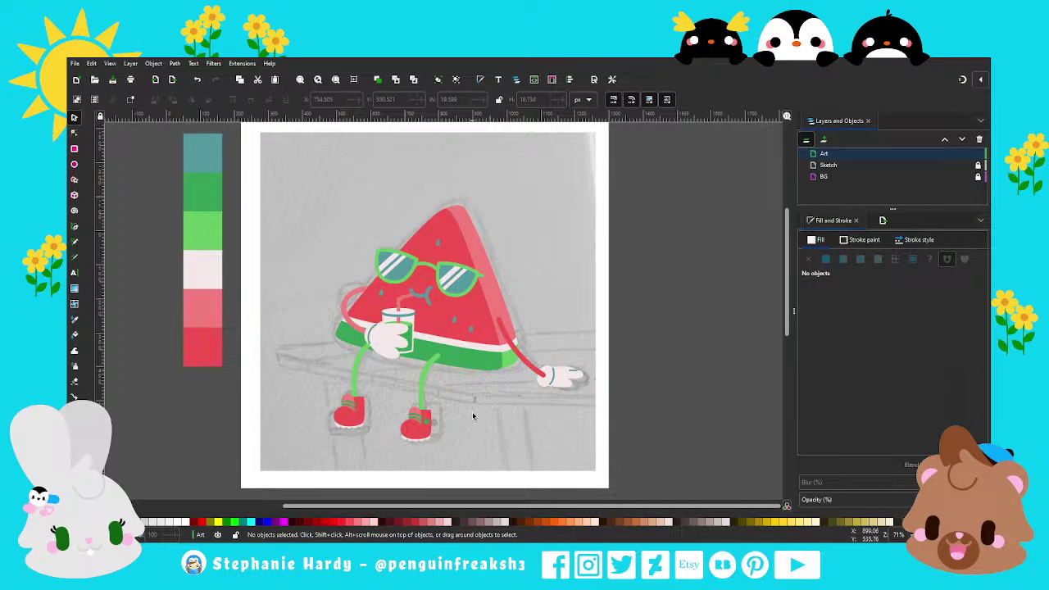
Trace a closed four-corner Pen path around the sketched bench seat.
scroll(476, 410, "down", 1, "ctrl")
scroll(483, 402, "up", 1)
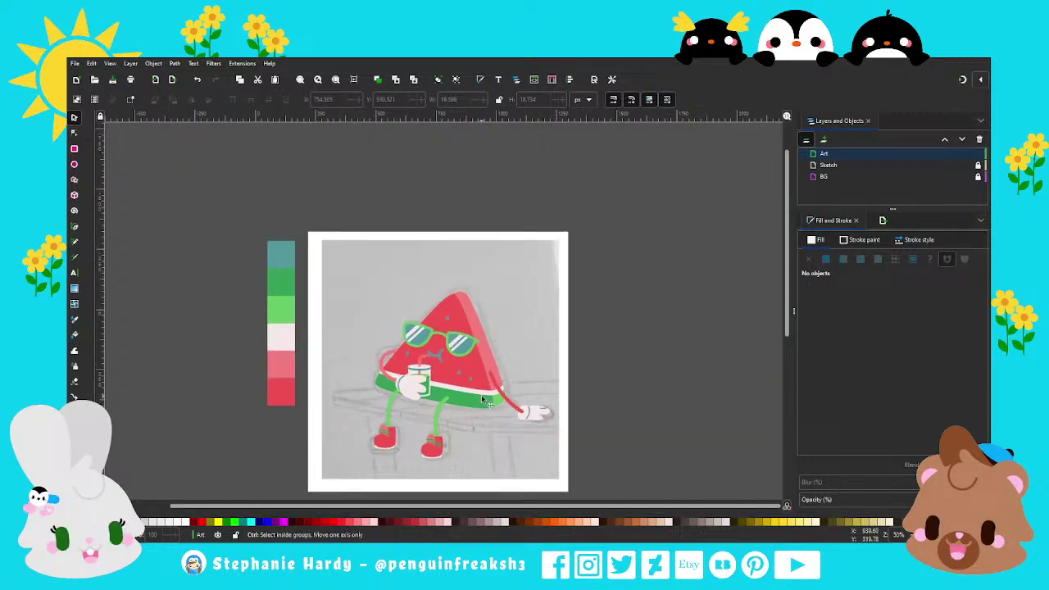
scroll(484, 400, "down", 1)
scroll(482, 399, "up", 1, "ctrl")
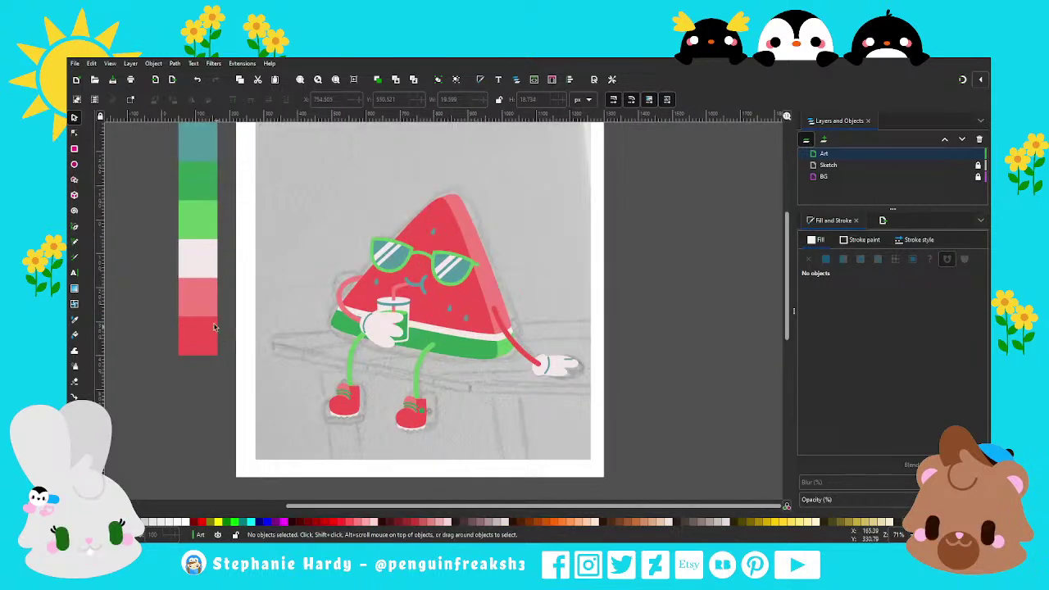
left_click(75, 228)
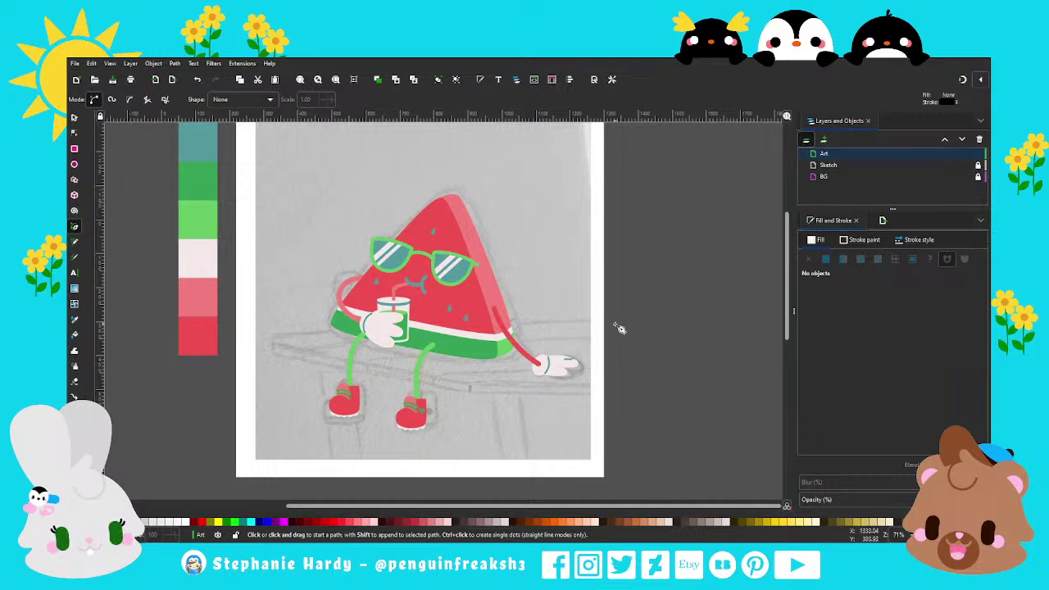
left_click(613, 325)
left_click(279, 343)
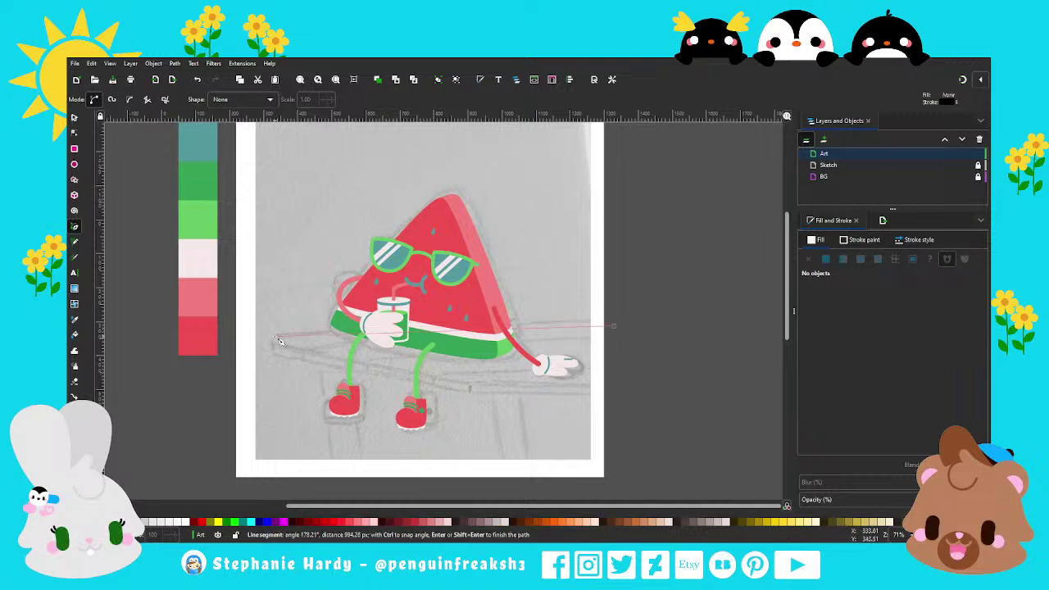
left_click(479, 387)
left_click(617, 382)
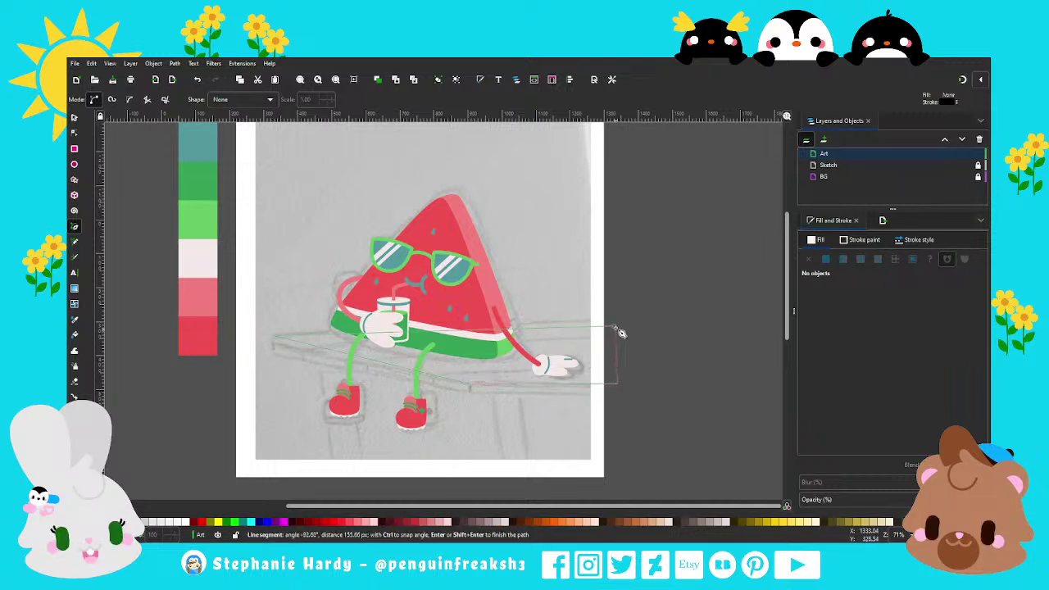
left_click(613, 325)
left_click(74, 131)
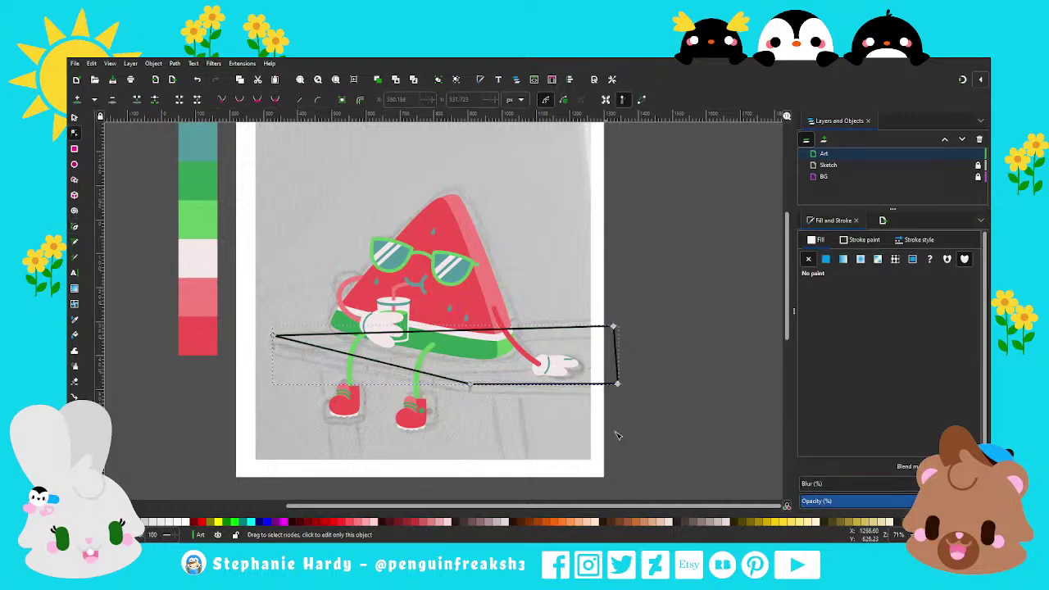
Lower the bench outline's top-right corner to sit on the sketch.
scroll(620, 398, "up", 2)
scroll(620, 398, "up", 1)
scroll(614, 358, "up", 1)
scroll(604, 306, "up", 1)
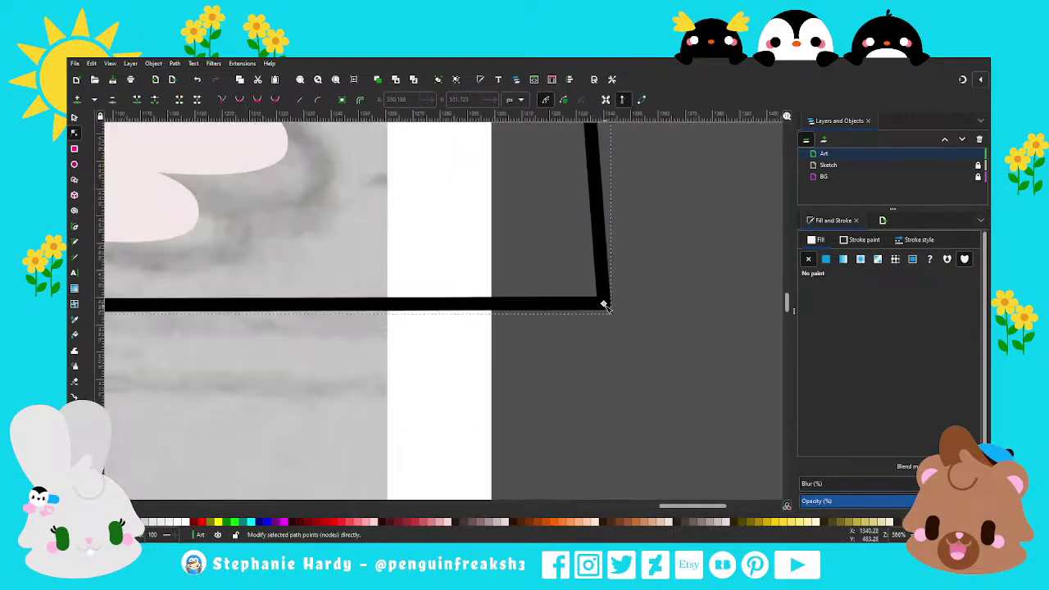
scroll(604, 398, "down", 1)
scroll(607, 395, "down", 3)
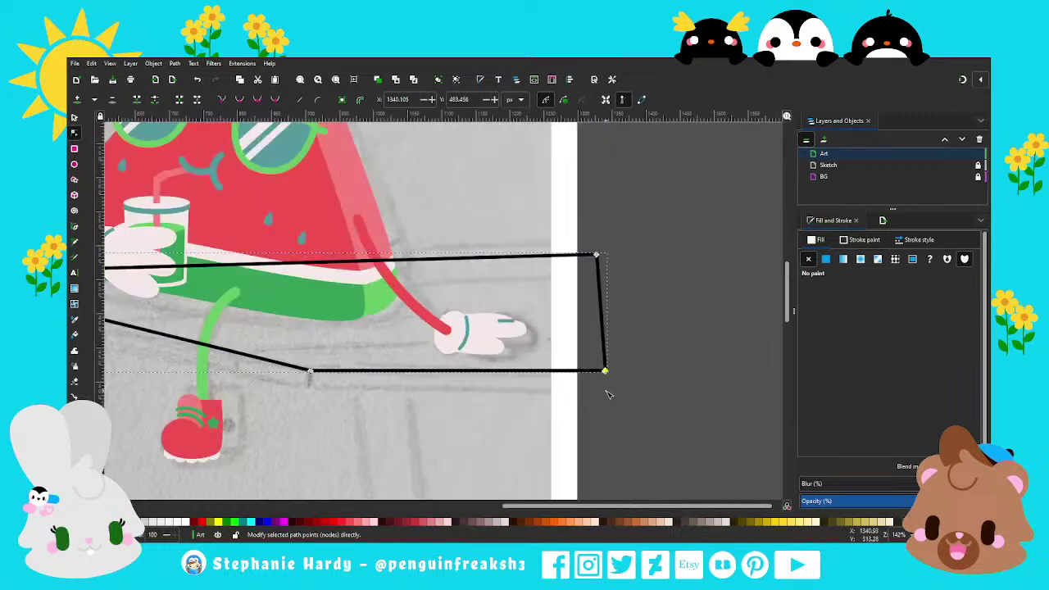
scroll(606, 394, "down", 1)
scroll(606, 394, "down", 1)
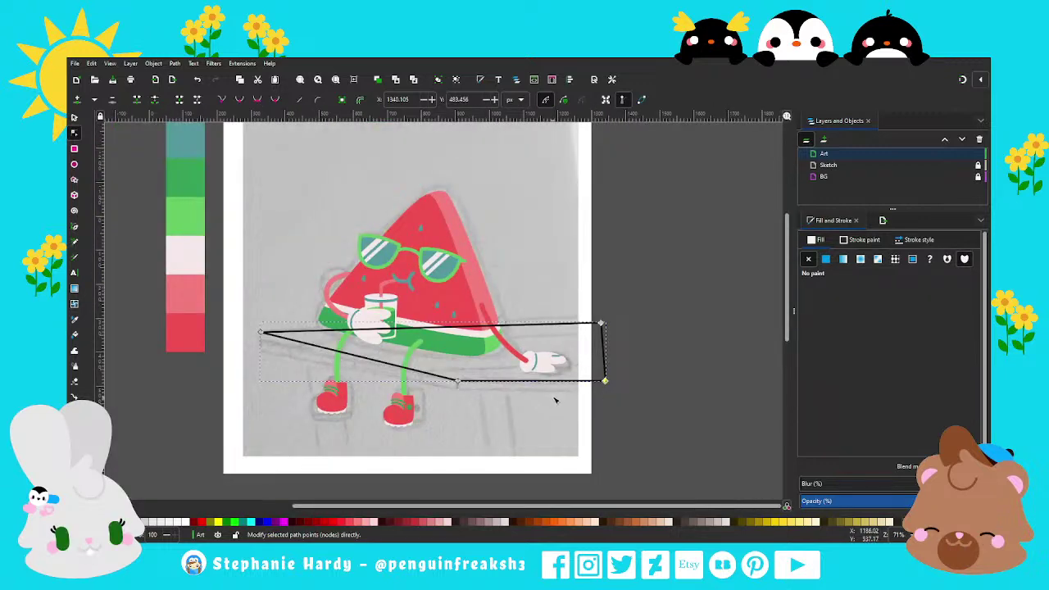
scroll(555, 399, "up", 2)
scroll(573, 348, "up", 1)
left_click_drag(680, 225, 680, 252)
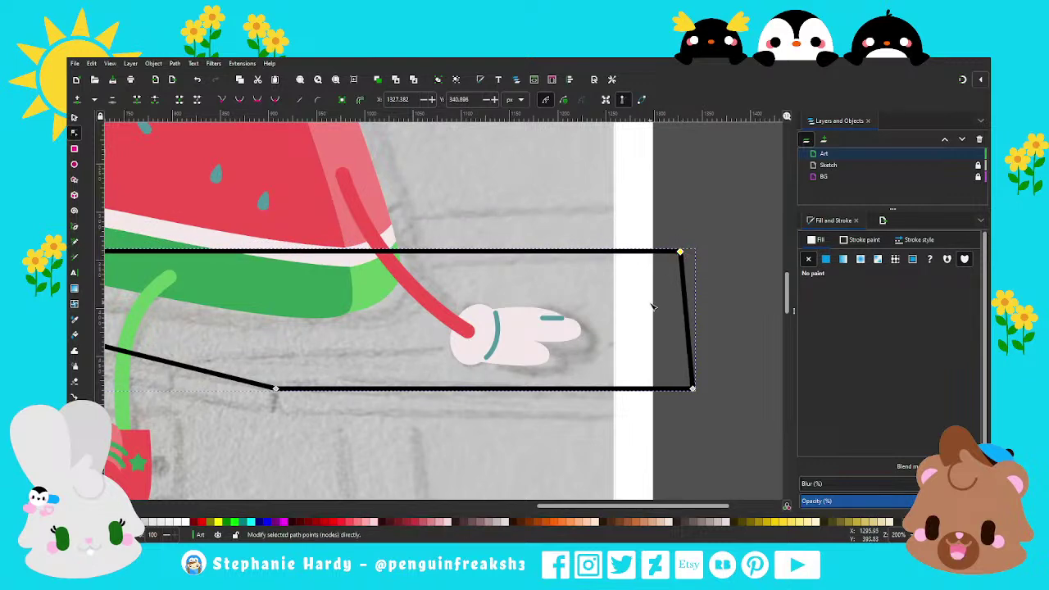
Shift the lower corner right, stretch the left point outward, and raise both top corners.
scroll(647, 305, "down", 2)
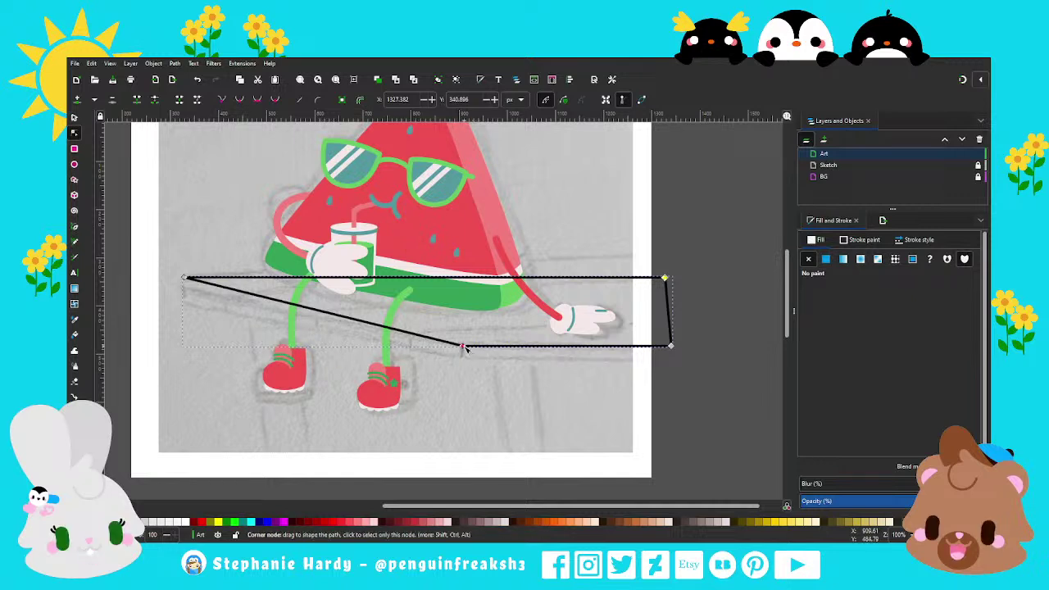
left_click_drag(463, 347, 484, 345)
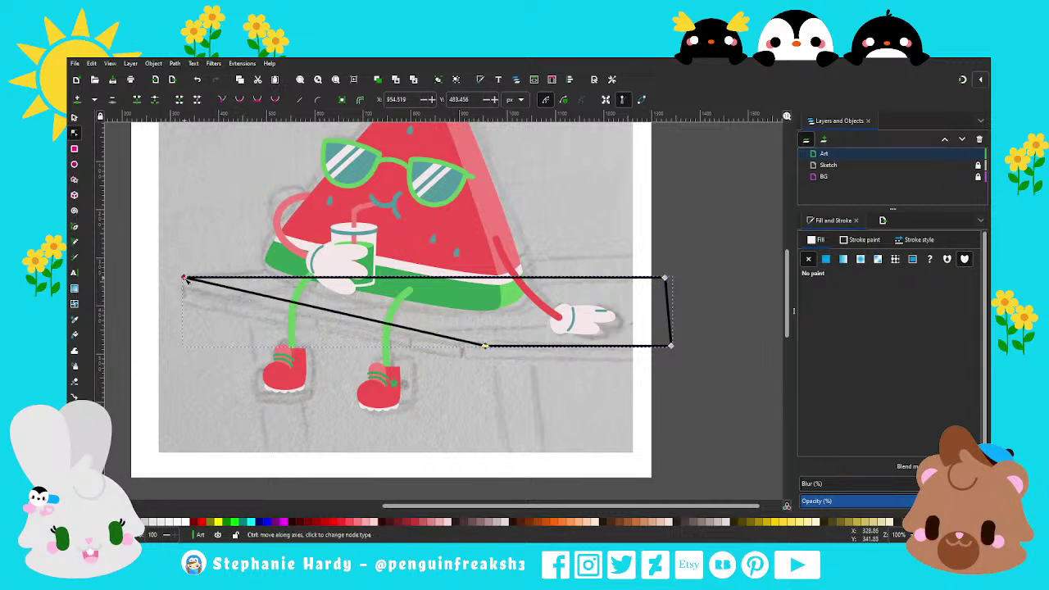
left_click_drag(185, 279, 172, 277)
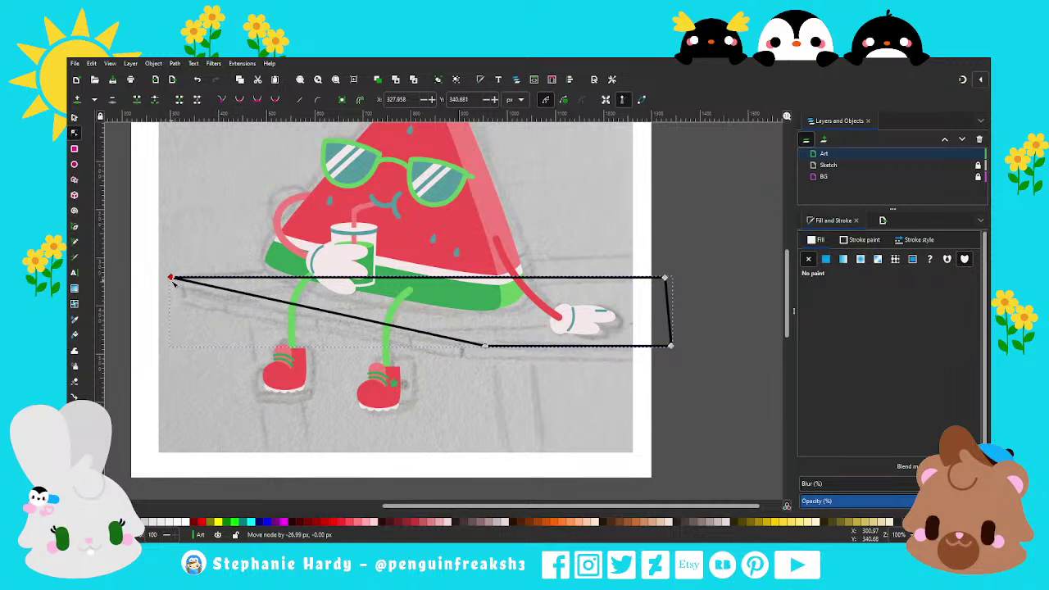
left_click(665, 278, "shift")
left_click_drag(664, 278, 665, 262)
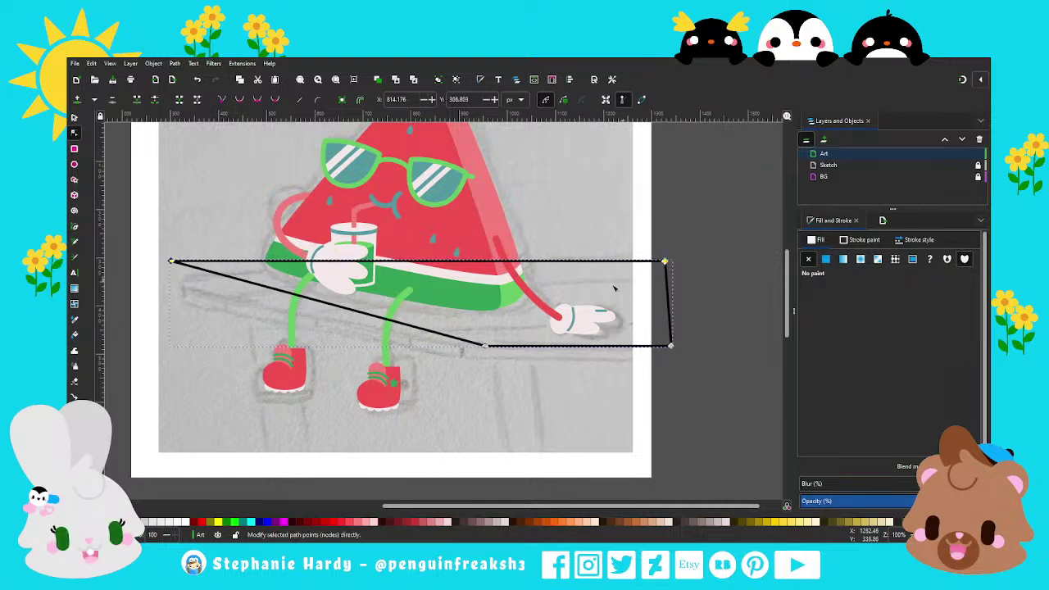
left_click(500, 366)
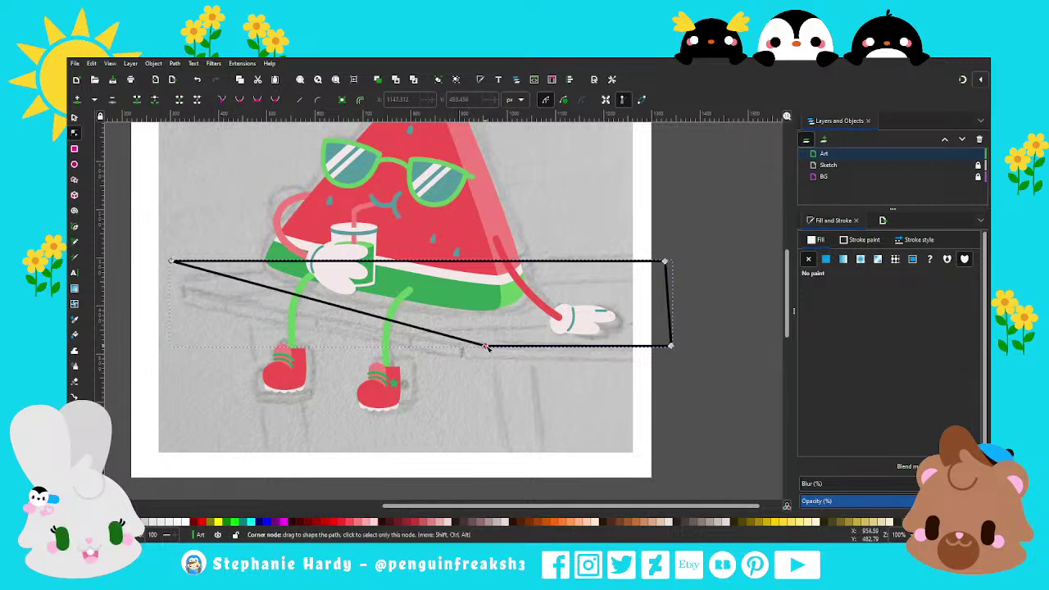
left_click_drag(485, 347, 544, 347)
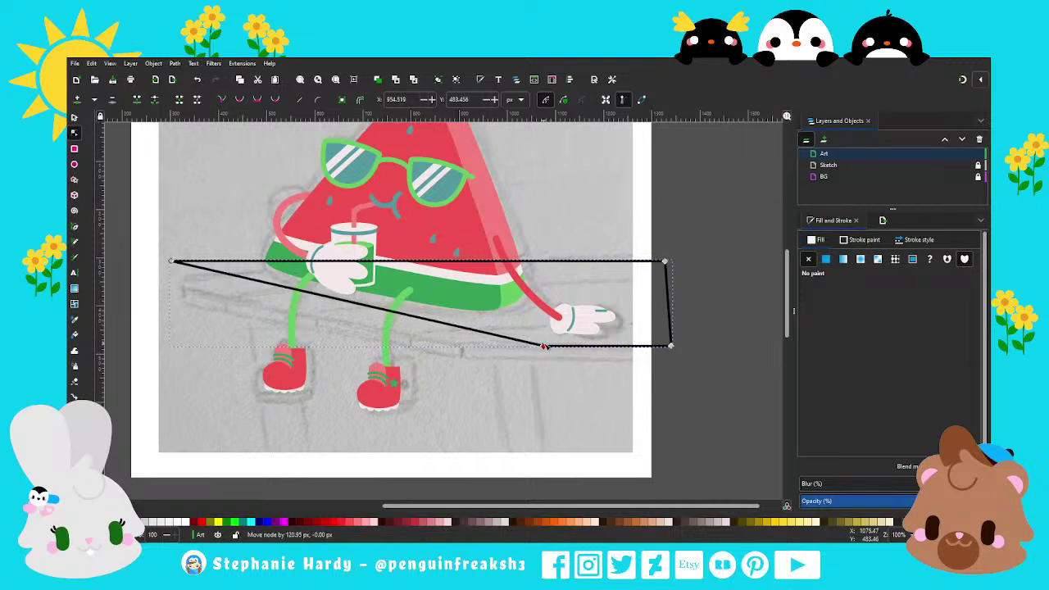
left_click_drag(172, 261, 160, 262)
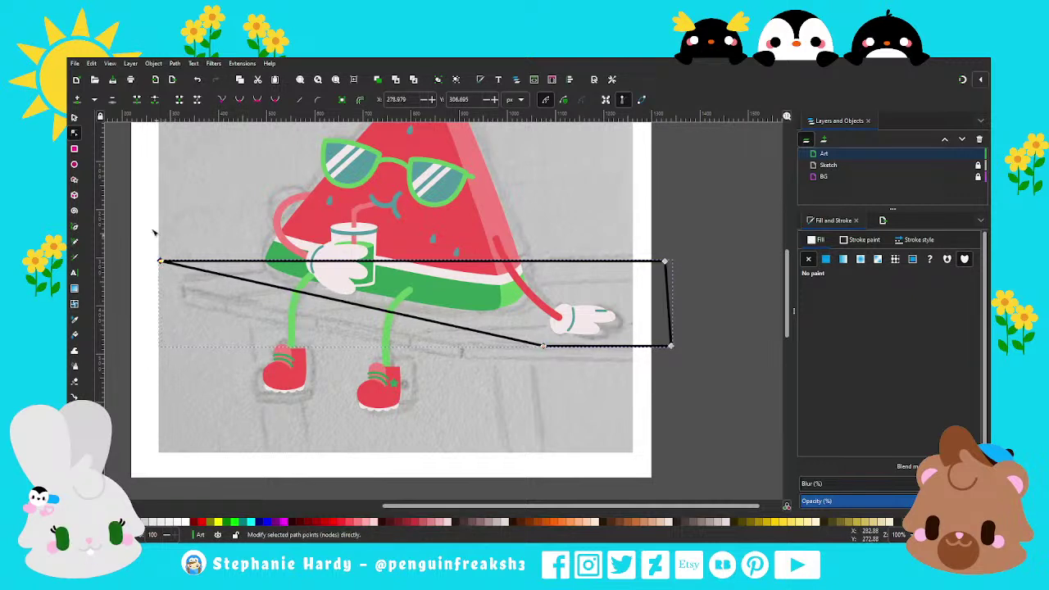
Fill the bench shape with the palette's muted teal.
key("s")
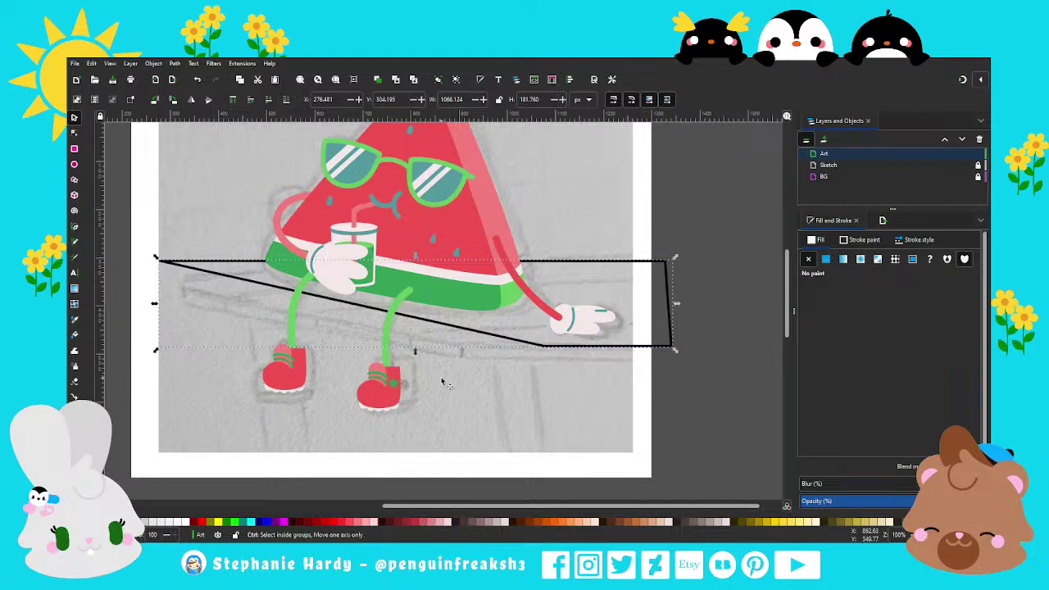
scroll(432, 375, "down", 1)
left_click(826, 259)
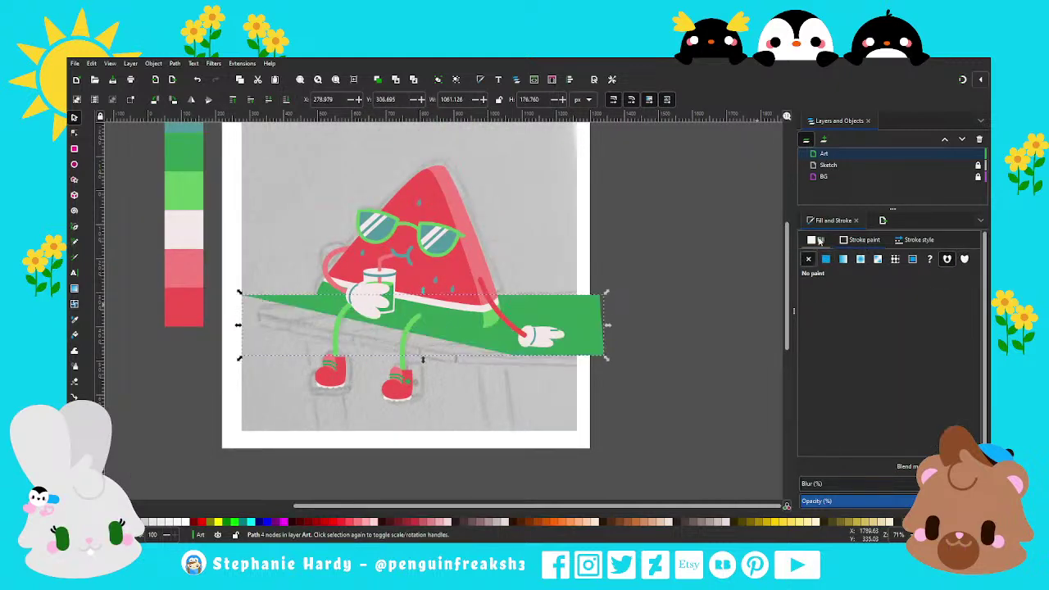
left_click(830, 446)
left_click(463, 360)
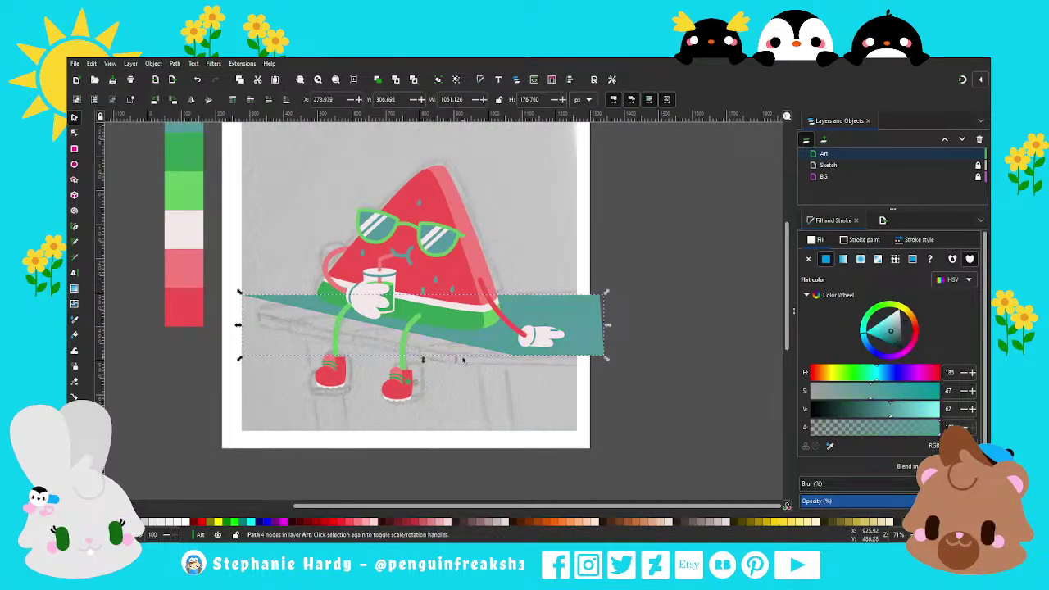
left_click(637, 360)
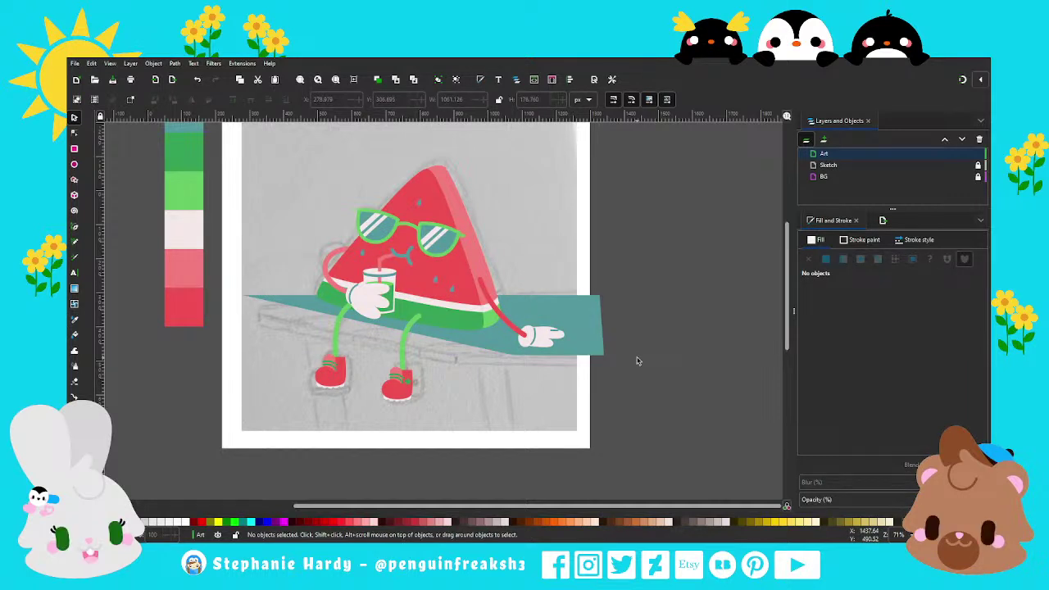
Move the teal bench's left point and bottom corner inward.
left_click(74, 132)
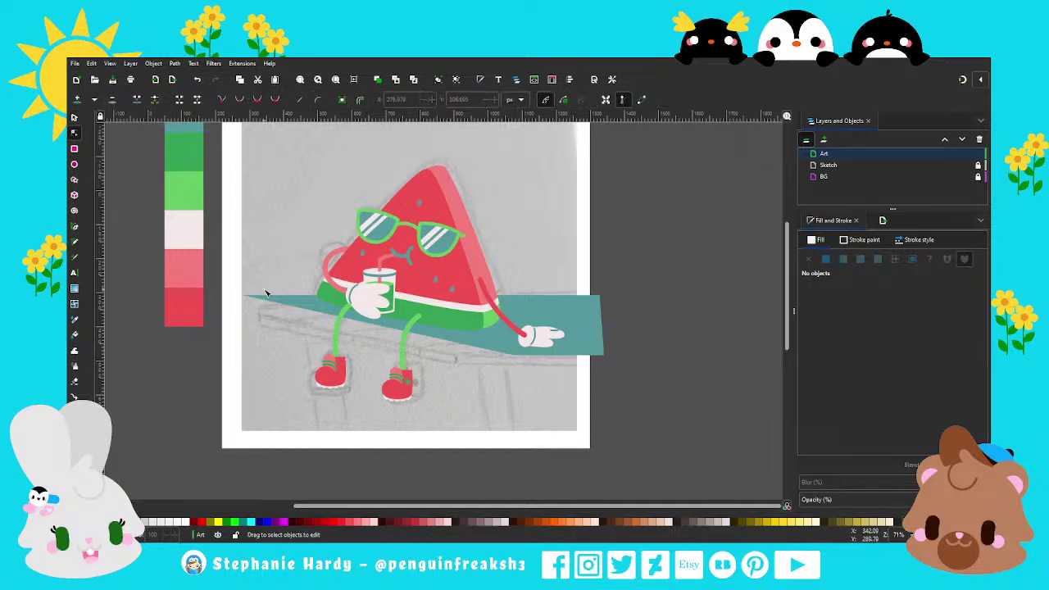
left_click(301, 311)
left_click_drag(243, 294, 283, 299)
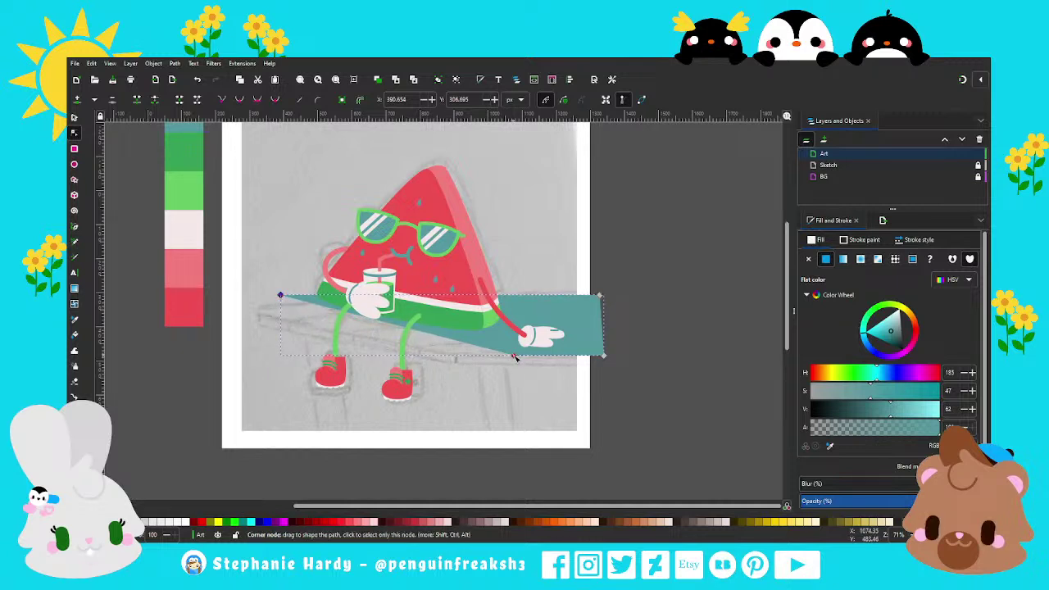
mouse_move(515, 357)
left_mouse_down()
mouse_move(459, 358)
mouse_move(478, 354)
left_mouse_up()
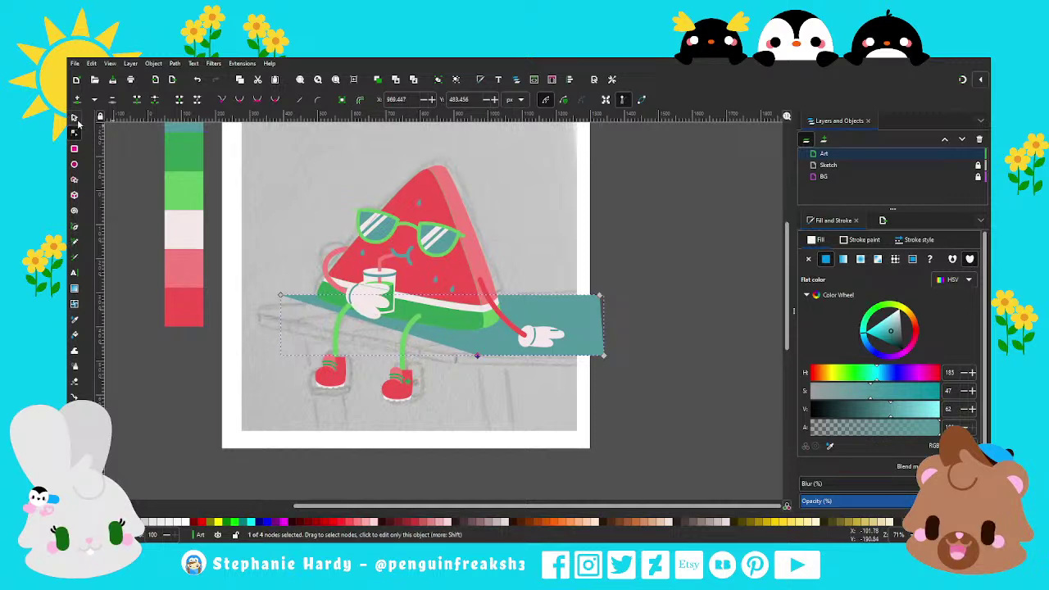
left_click(75, 119)
left_click(526, 386)
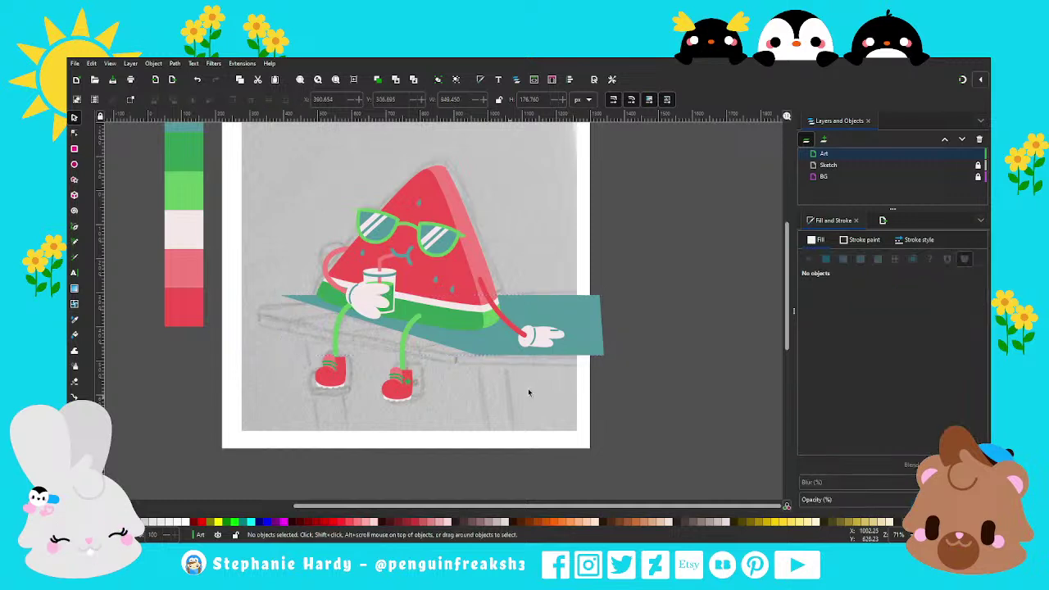
Pull the bench's left point further left and slide its bottom corner back right.
left_click(75, 133)
left_click(303, 301)
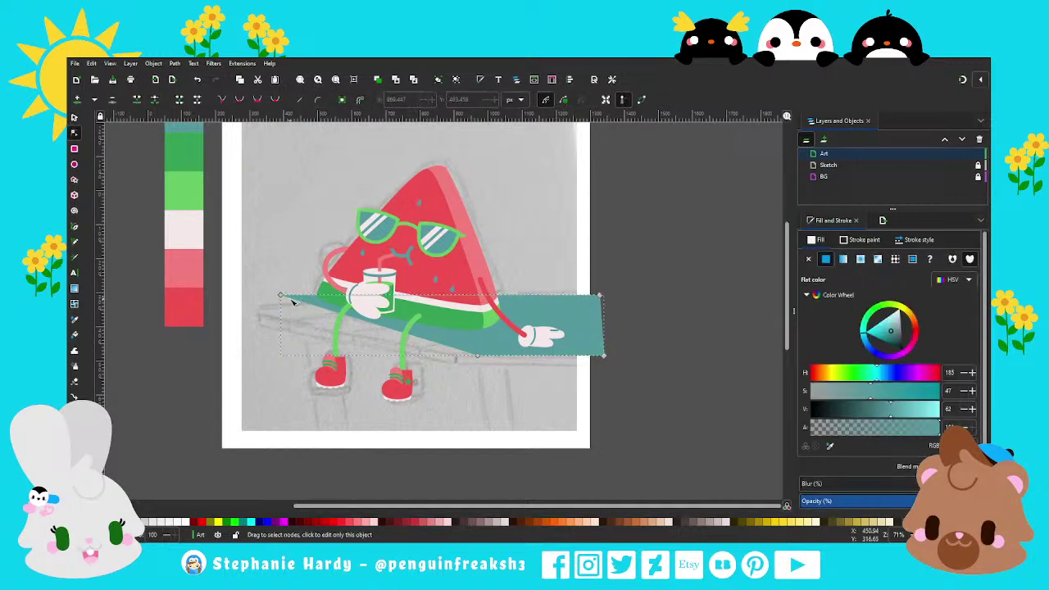
left_click_drag(281, 295, 259, 295)
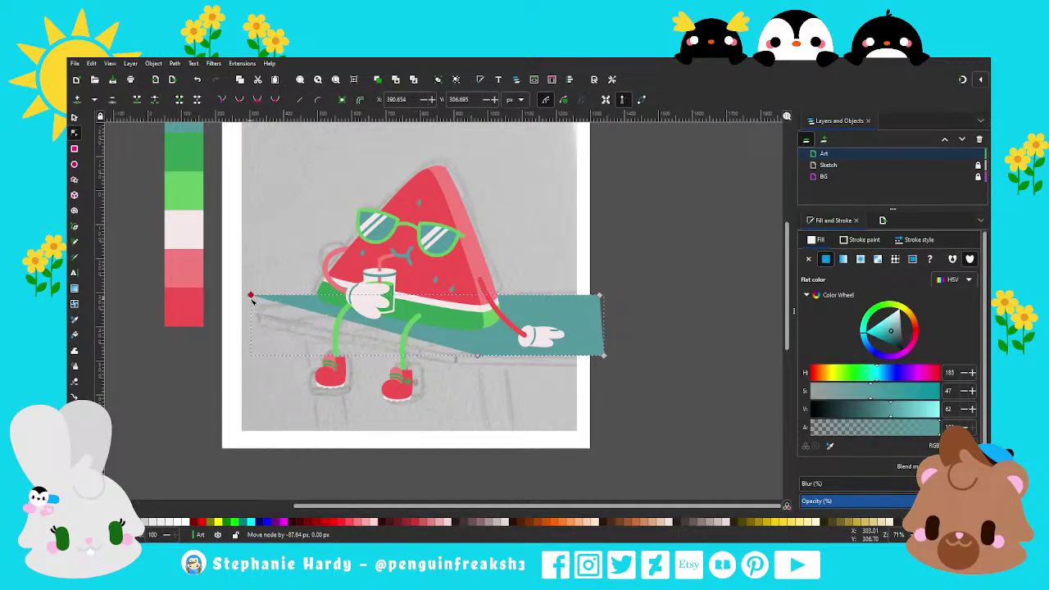
left_click_drag(478, 356, 503, 357)
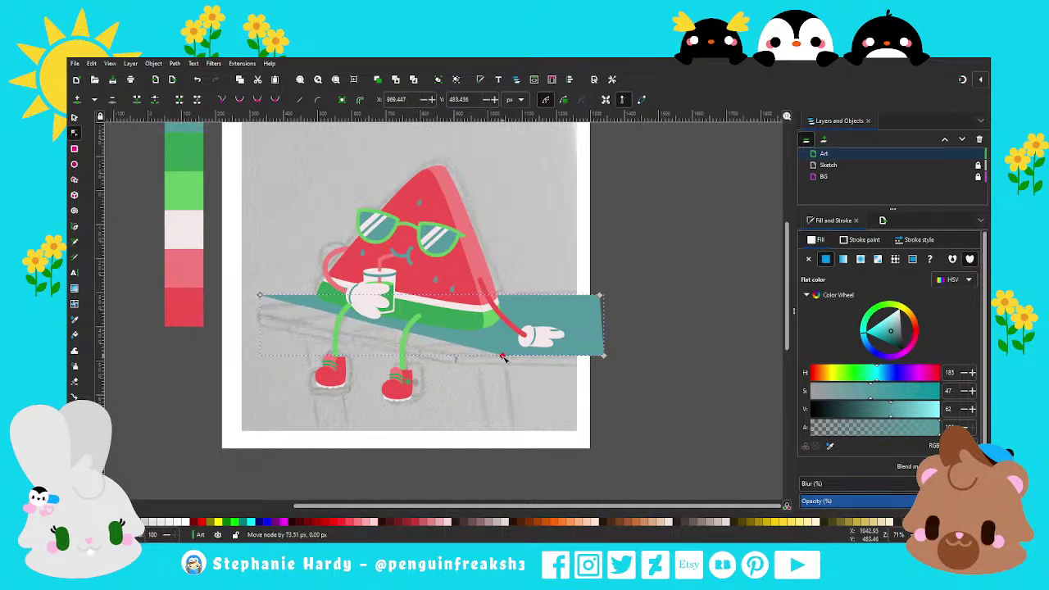
left_click_drag(259, 296, 250, 295)
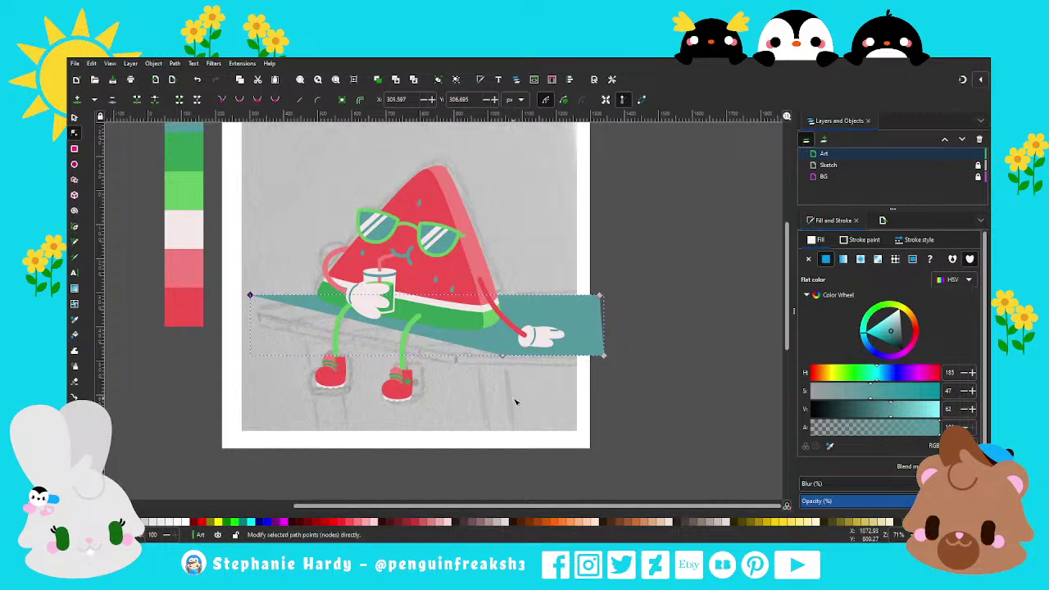
left_click(74, 118)
left_click(456, 398)
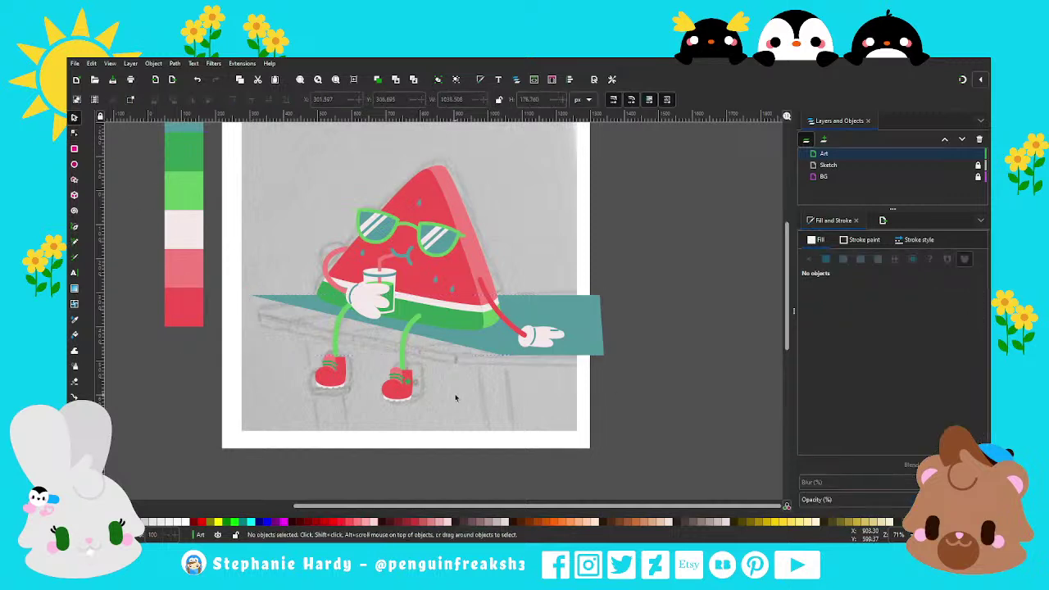
Duplicate the tabletop, offset the copy slightly down behind it, and fill it green.
left_click(508, 332)
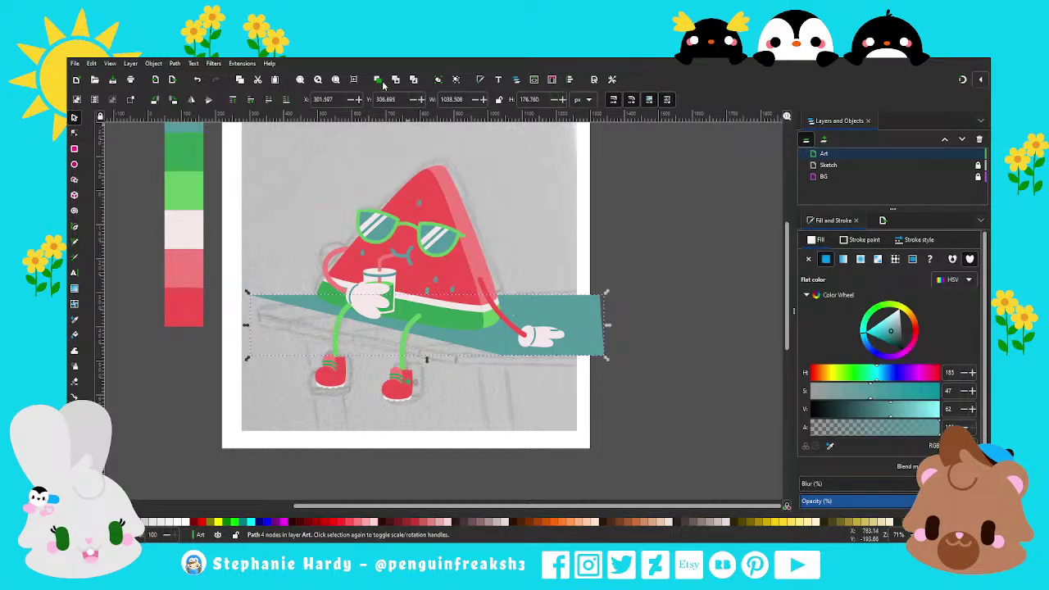
key("Home")
mouse_move(536, 346)
left_mouse_down()
mouse_move(550, 341)
mouse_move(548, 350)
left_mouse_up()
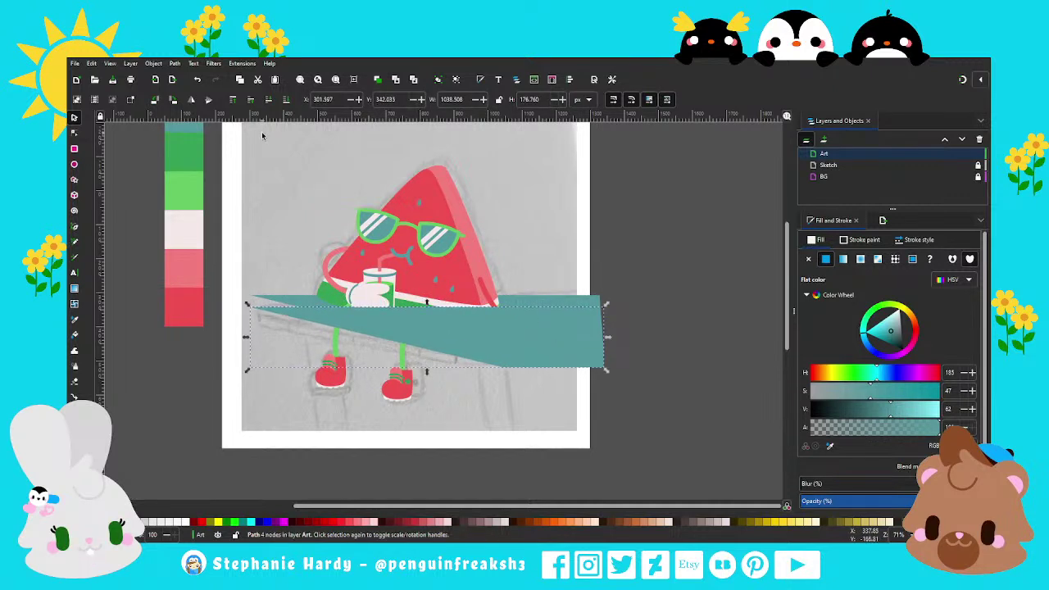
key("End")
scroll(680, 392, "up", 1)
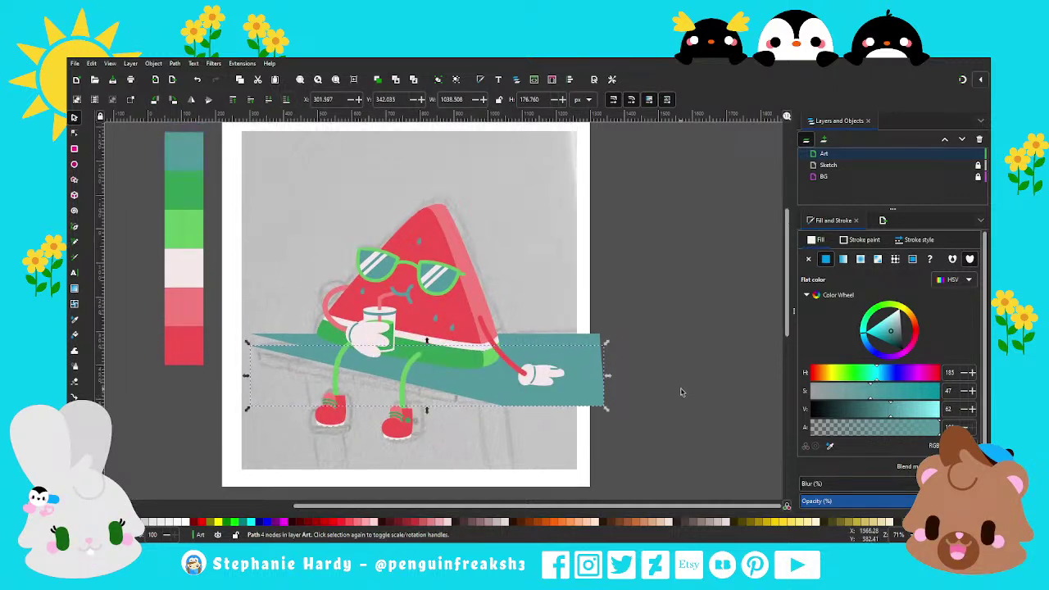
left_click(829, 447)
left_click(390, 360)
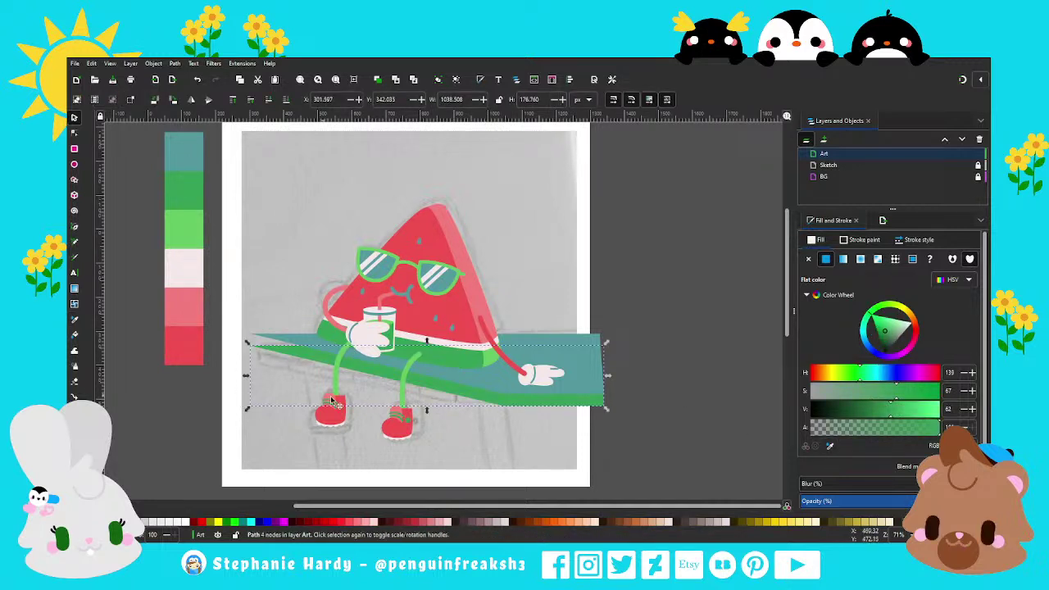
left_click_drag(534, 374, 534, 372)
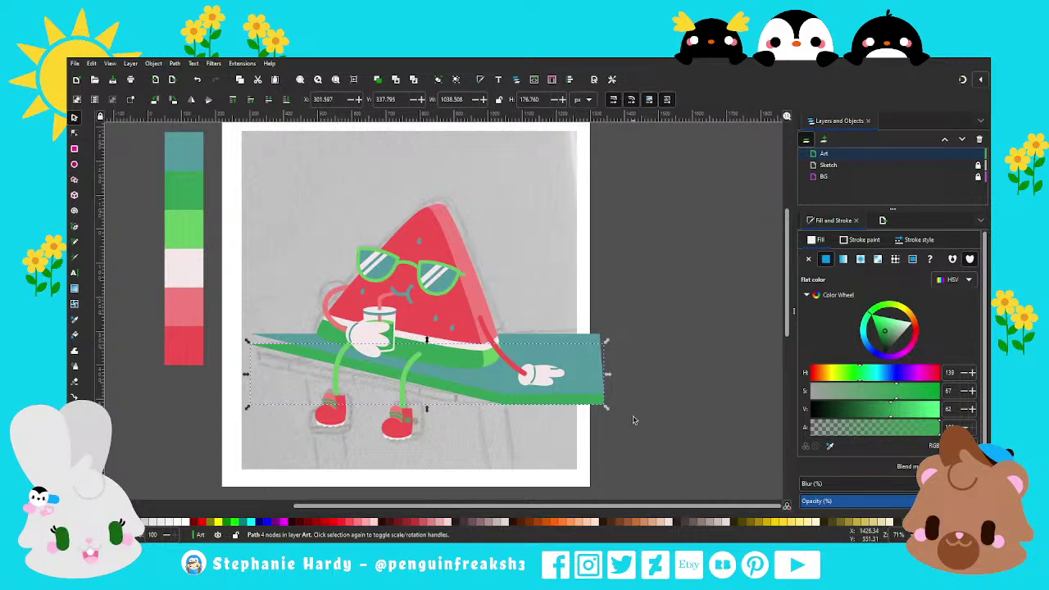
scroll(313, 393, "up", 1)
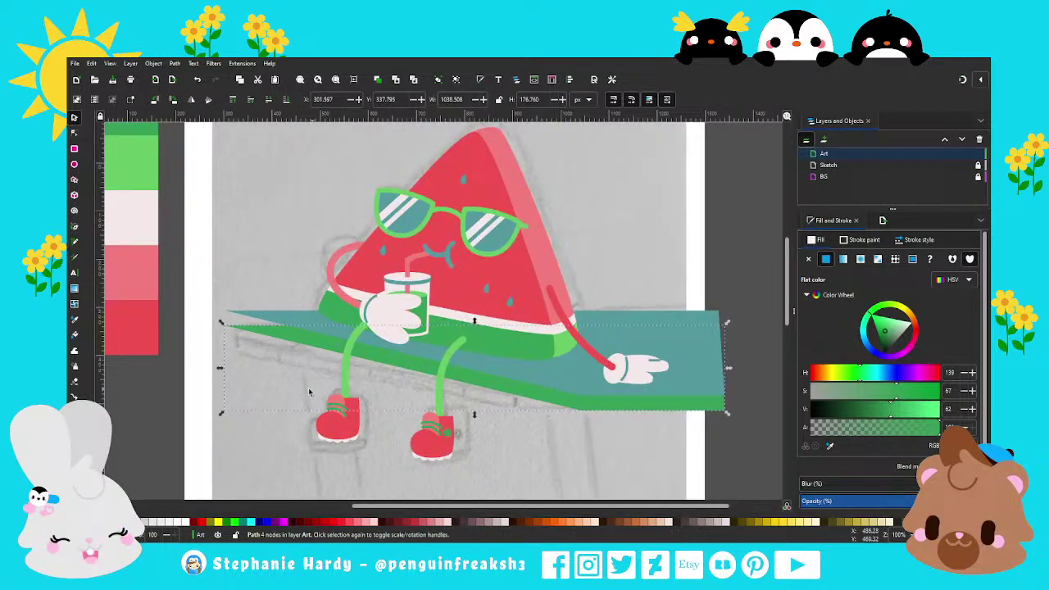
scroll(223, 327, "up", 3)
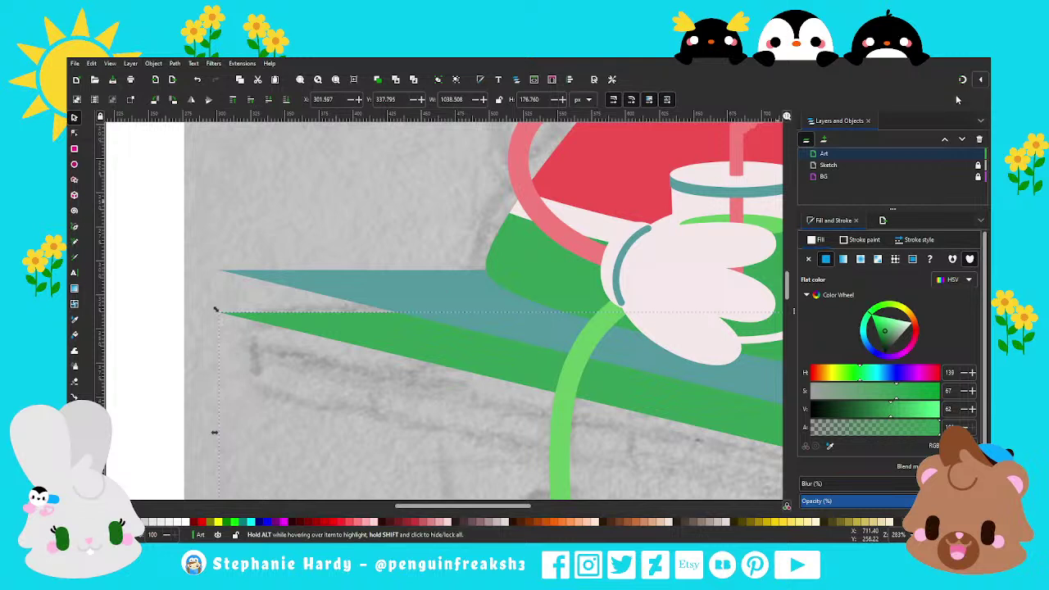
Draw a closed triangle at the tabletop's left tip with green fill and no stroke.
key("b")
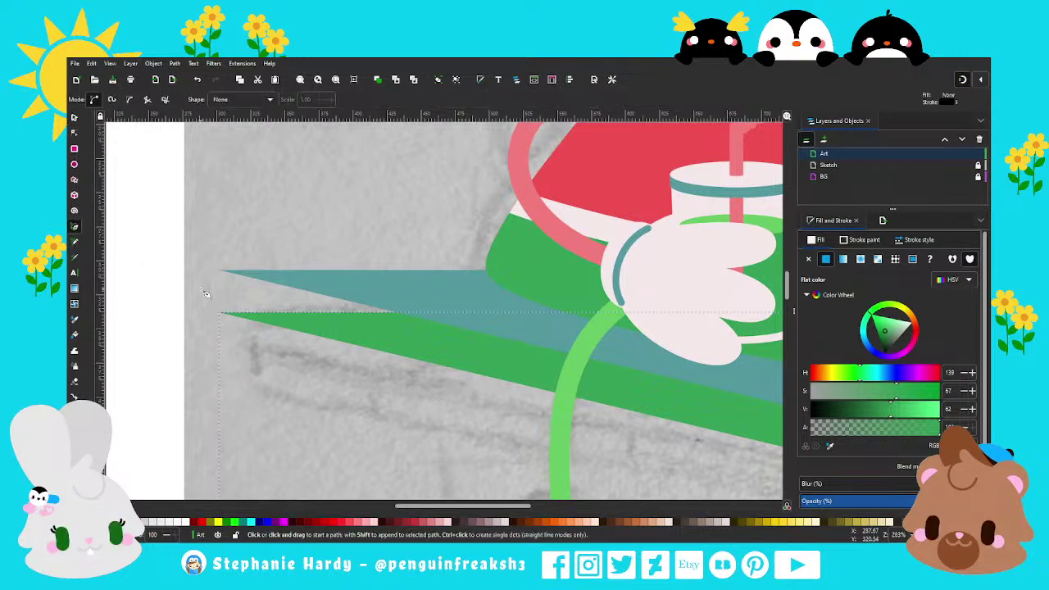
left_click(217, 270)
left_click(222, 316)
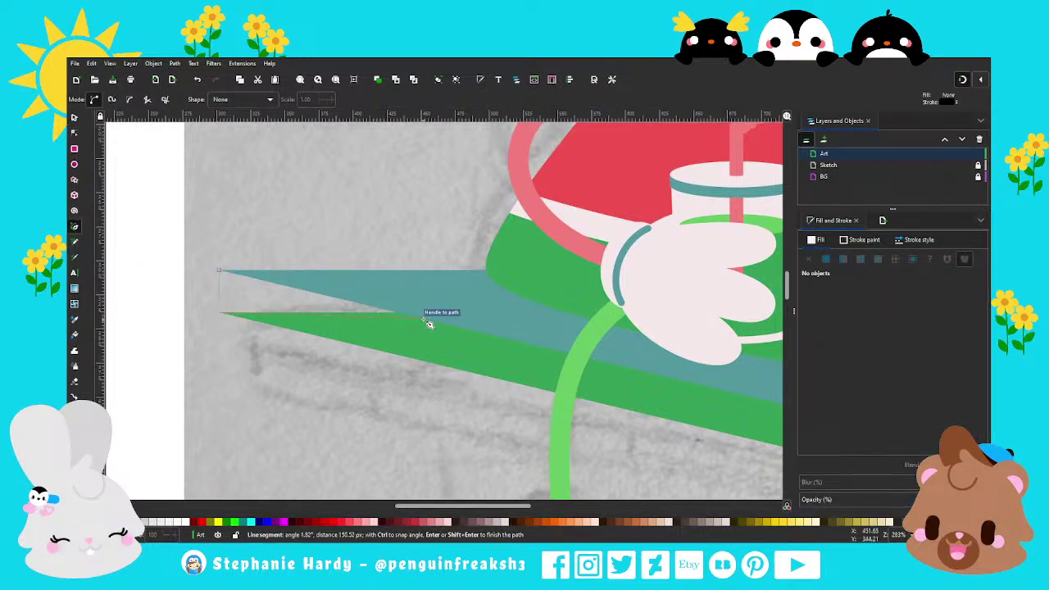
left_click(426, 320)
left_click(218, 270)
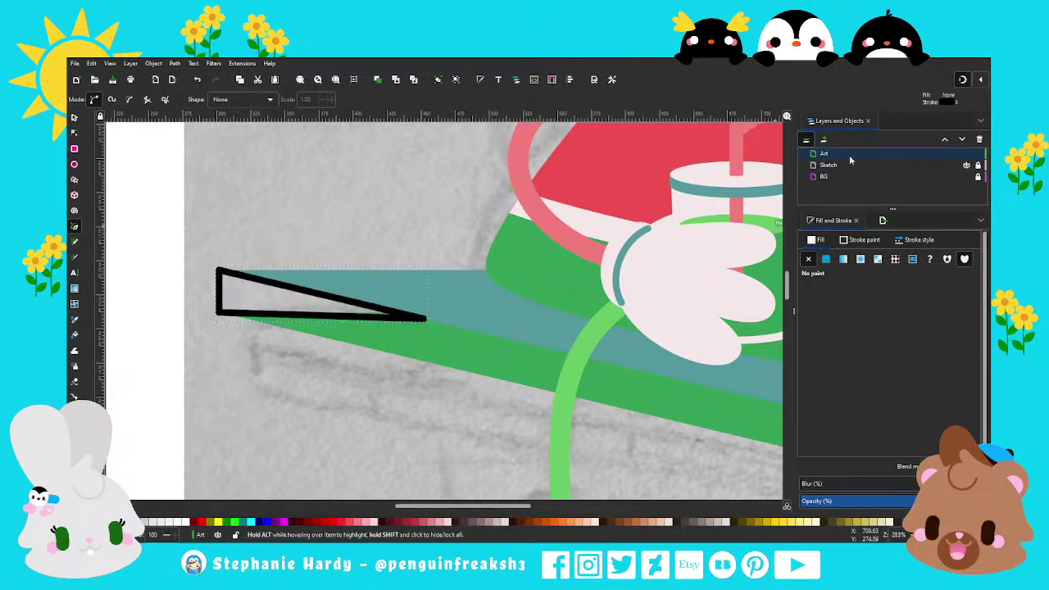
left_click(825, 259)
left_click(861, 239)
left_click(808, 259)
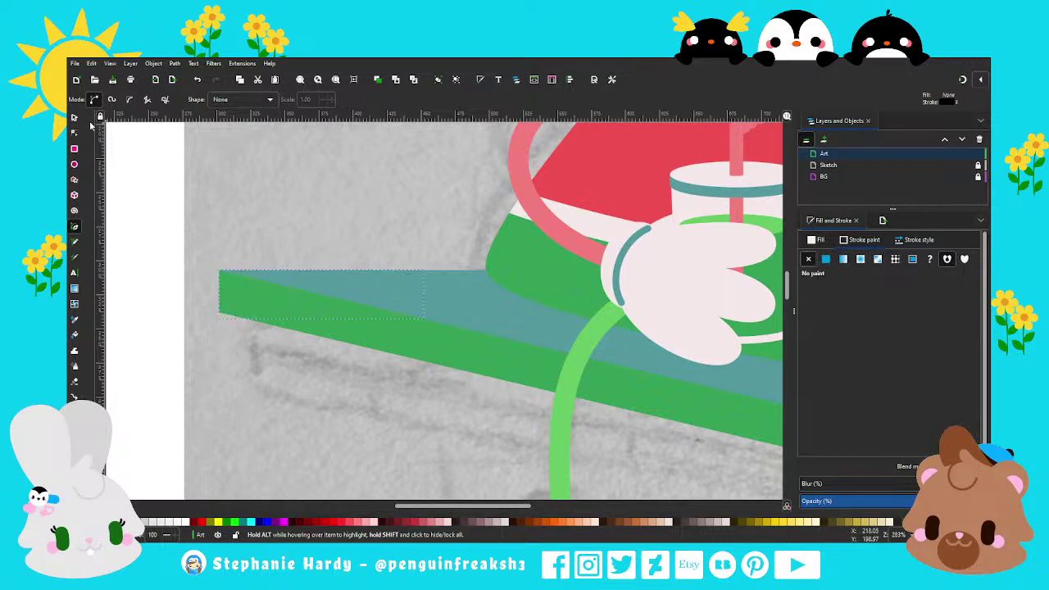
Deselect the triangle and zoom out to view the whole table.
key("s")
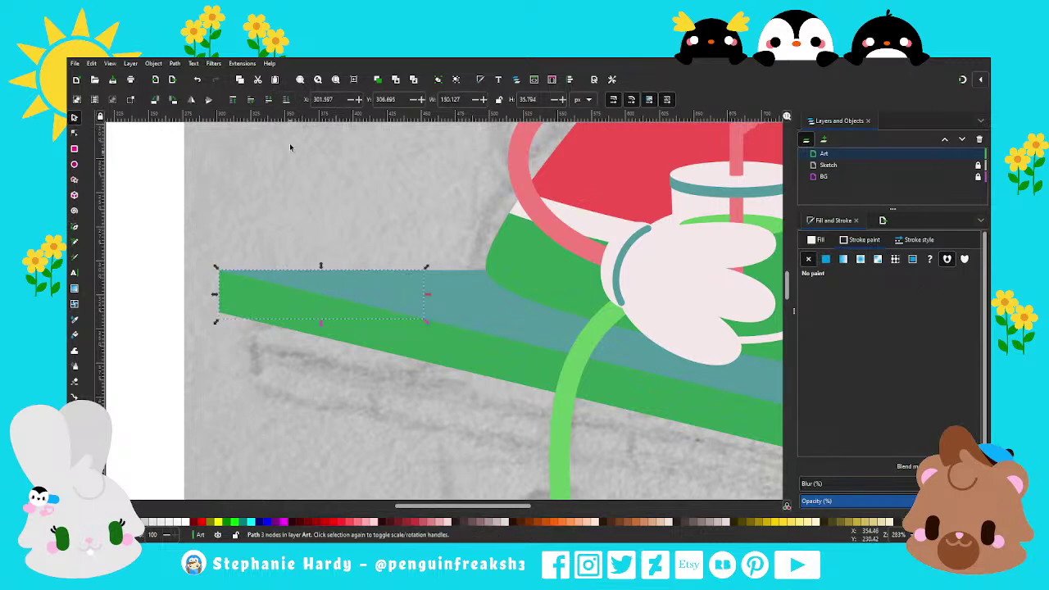
left_click(222, 262)
scroll(227, 298, "down", 1)
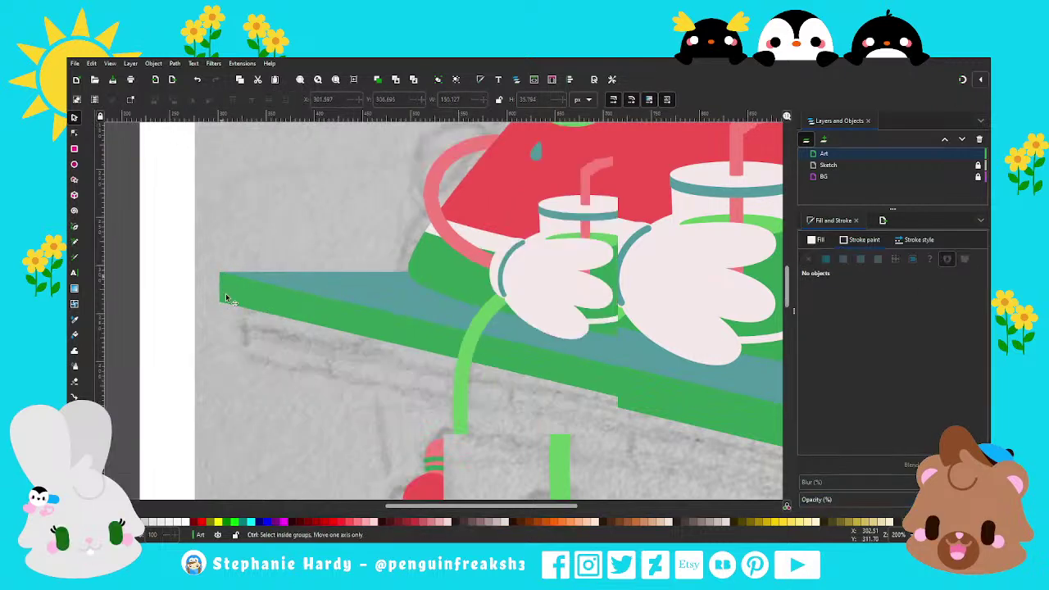
scroll(227, 298, "down", 2)
scroll(262, 375, "down", 1)
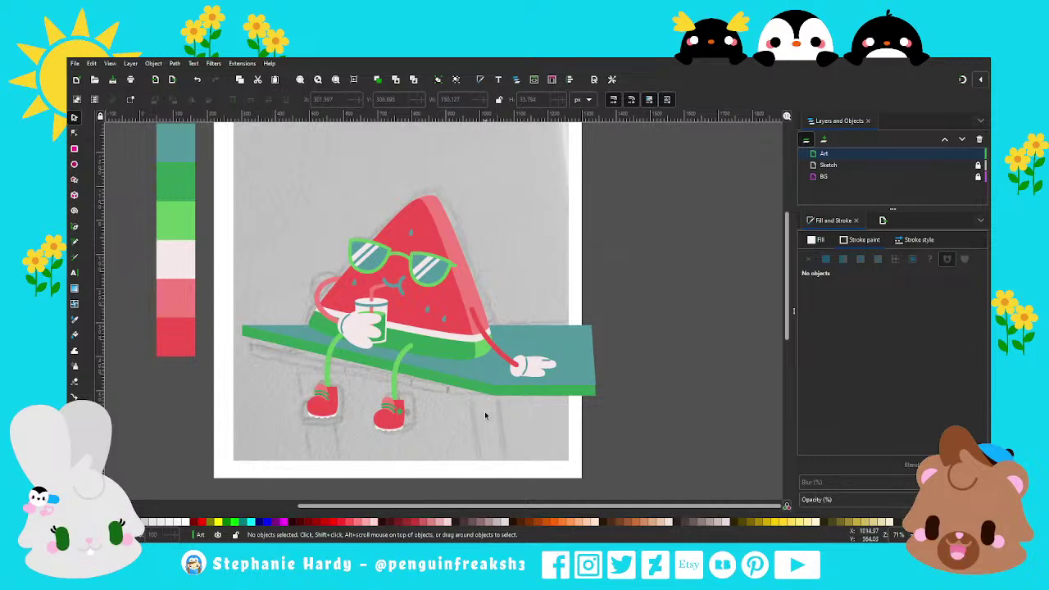
scroll(471, 410, "down", 1)
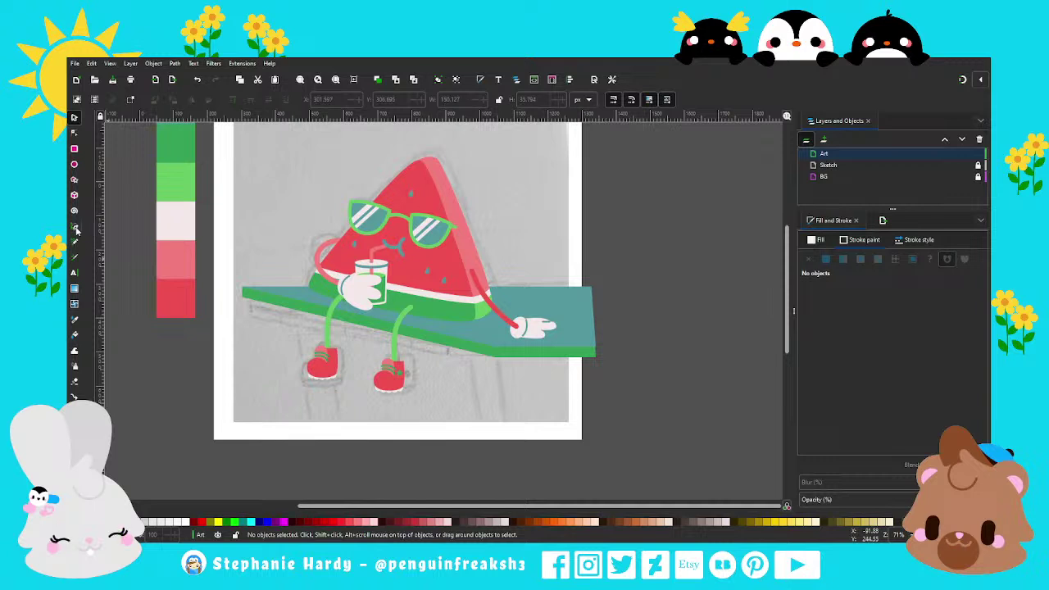
left_click(73, 149)
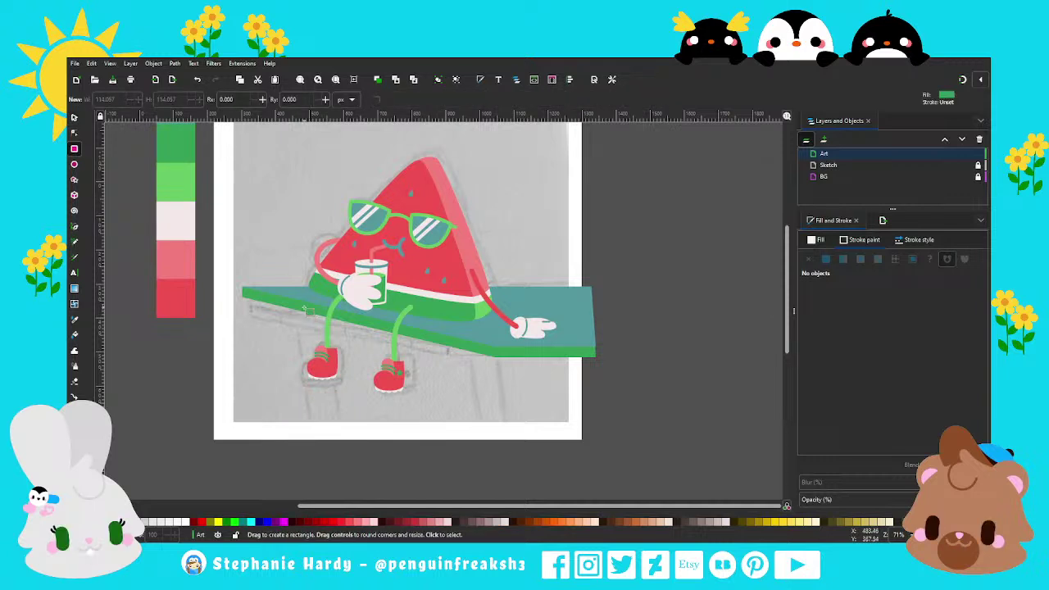
Draw a tall left leg under the tabletop, send it back, and colour it tabletop teal.
left_click_drag(304, 312, 326, 458)
left_click(73, 118)
key("Page_Down")
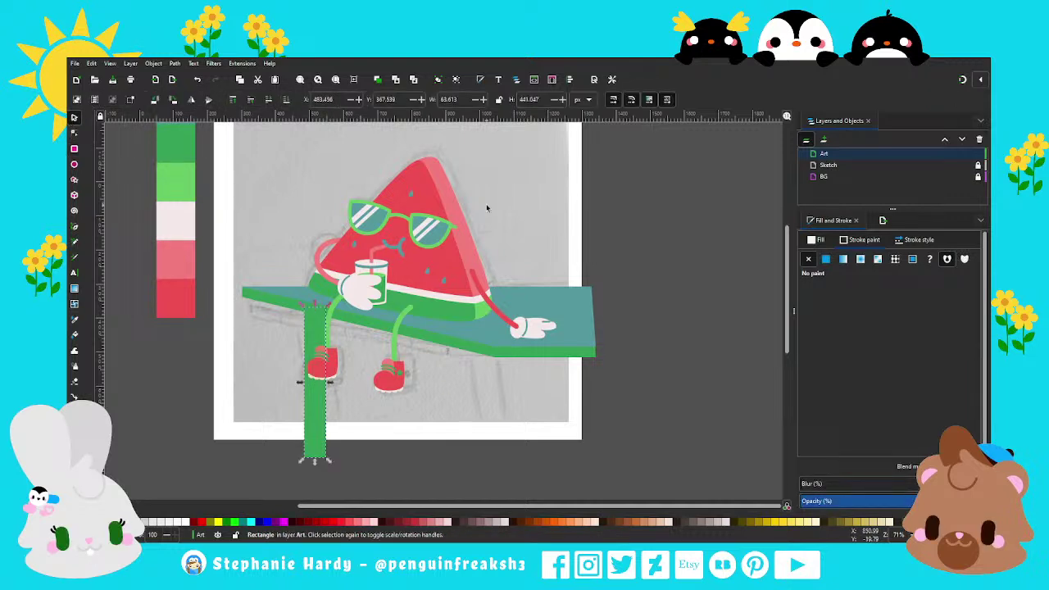
left_click(816, 240)
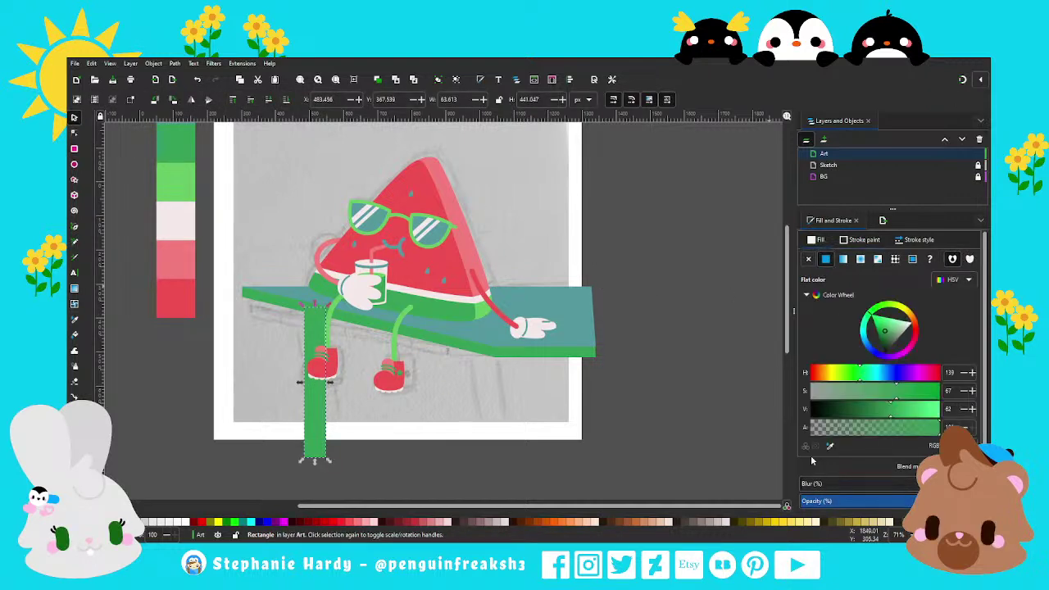
left_click(830, 446)
left_click(574, 324)
Duplicate the leg and place the copy near the tabletop's right end.
key("ctrl+d")
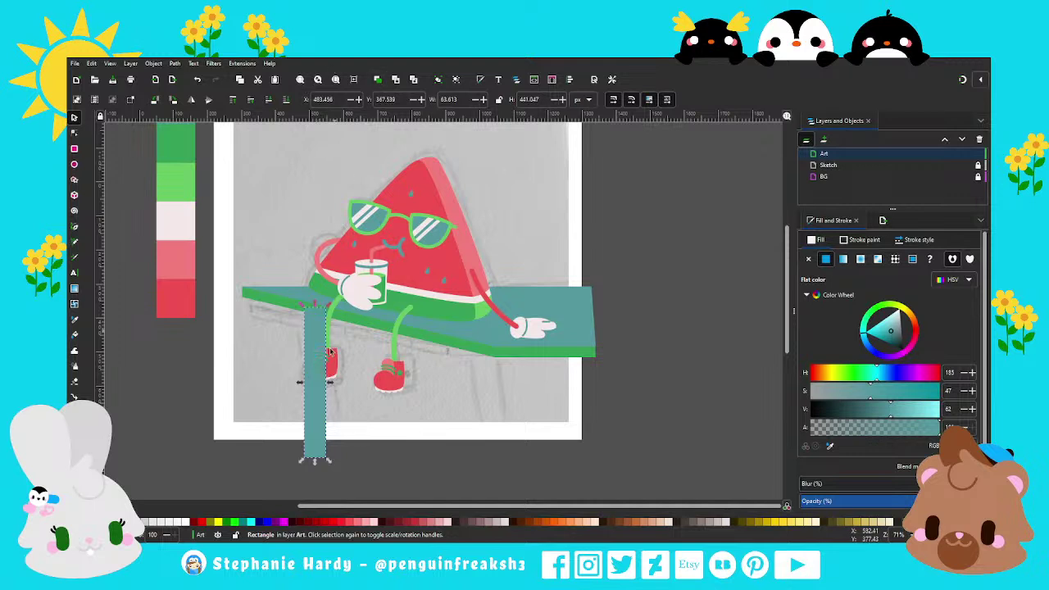
mouse_move(326, 404)
left_mouse_down()
mouse_move(497, 404)
mouse_move(523, 406)
mouse_move(480, 412)
mouse_move(536, 417)
mouse_move(478, 413)
left_mouse_up()
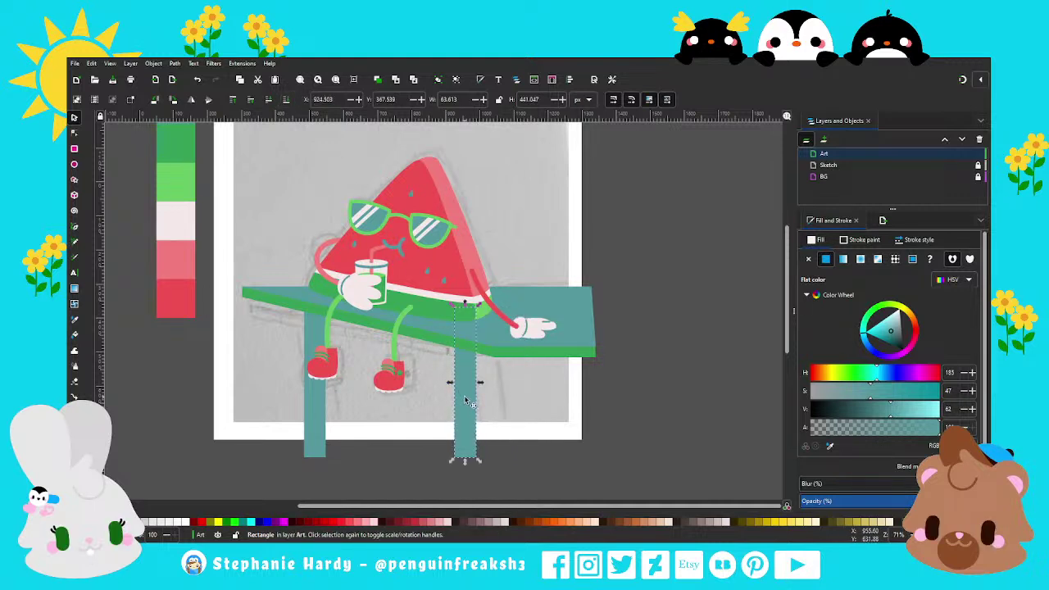
left_click_drag(464, 402, 521, 402)
left_click(623, 396)
scroll(402, 412, "down", 1)
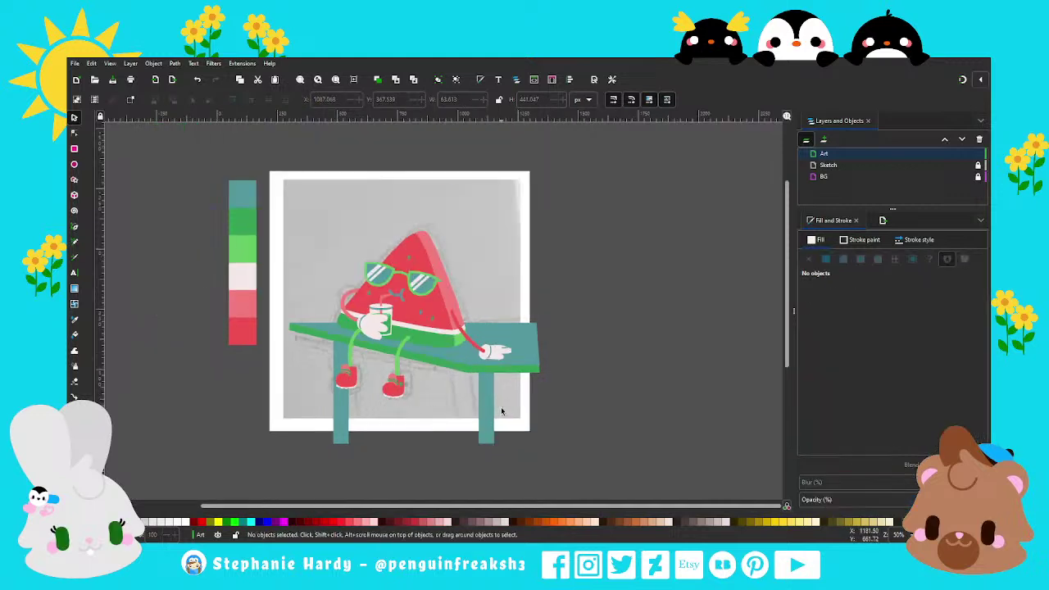
mouse_move(868, 164)
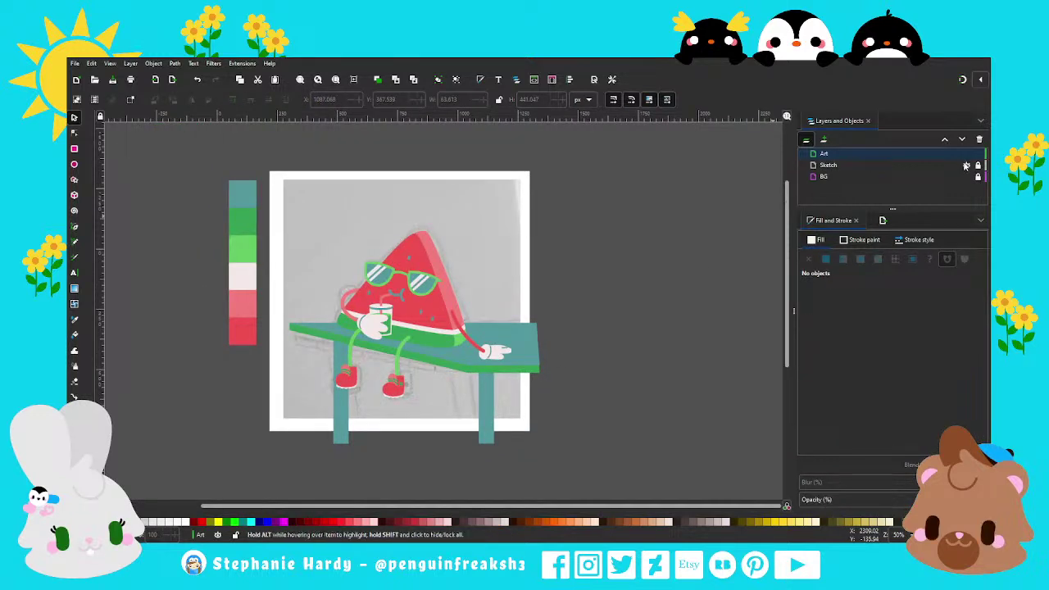
Hide the Sketch layer and move the whole watermelon and table artwork up.
left_click(966, 165)
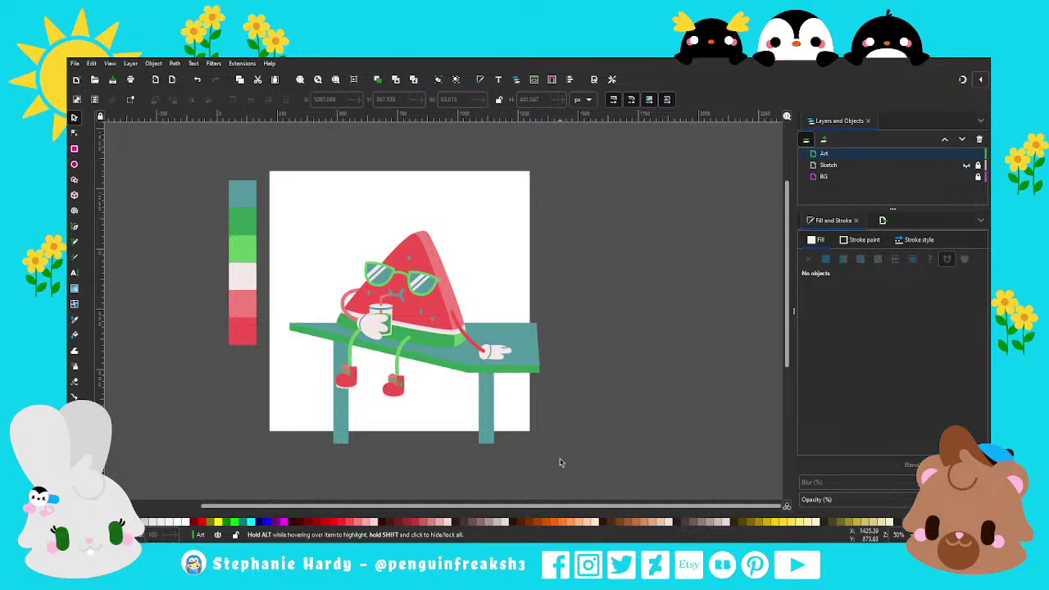
left_click_drag(569, 469, 280, 218)
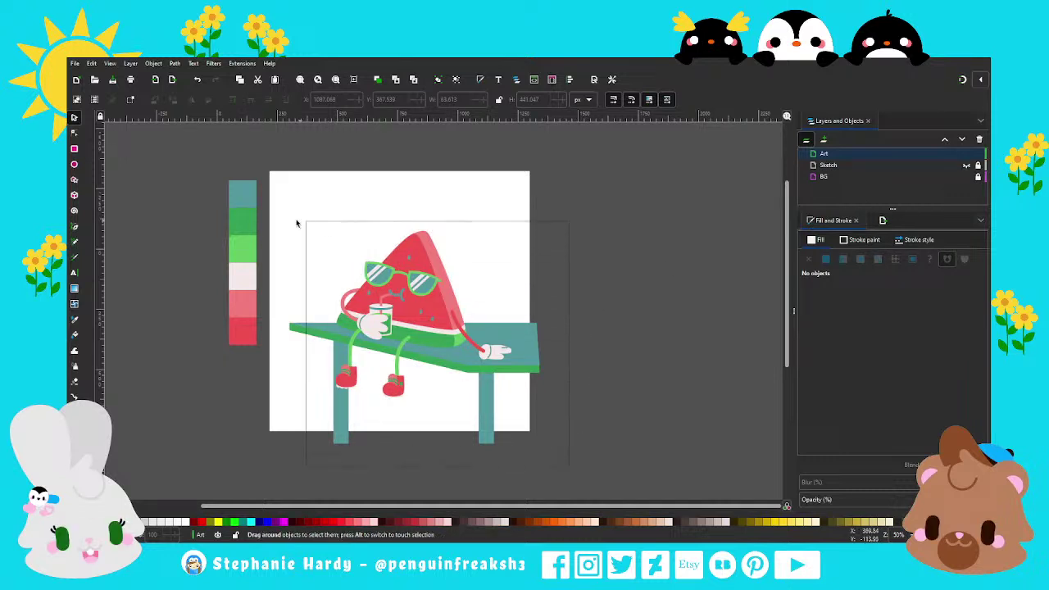
left_click_drag(423, 266, 423, 256)
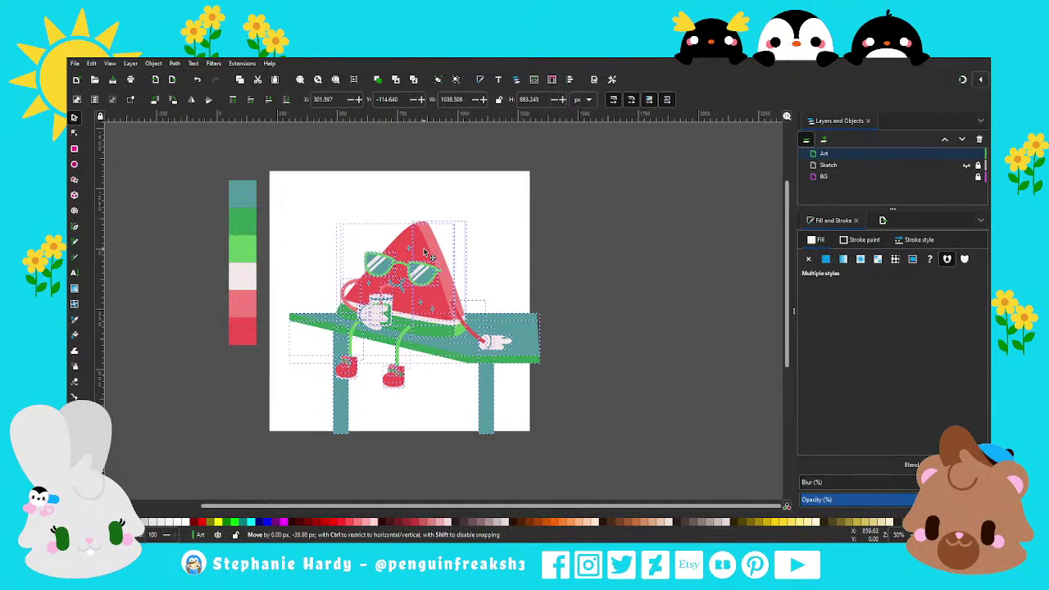
left_click(584, 285)
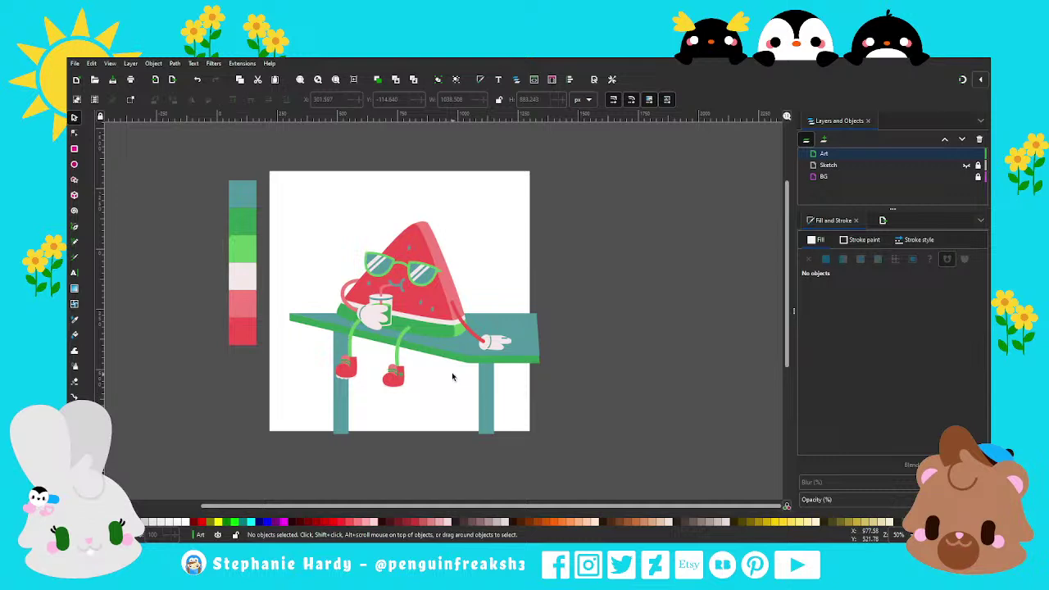
Recolour the tabletop a lighter aqua, then select the white background rectangle.
left_click(491, 326)
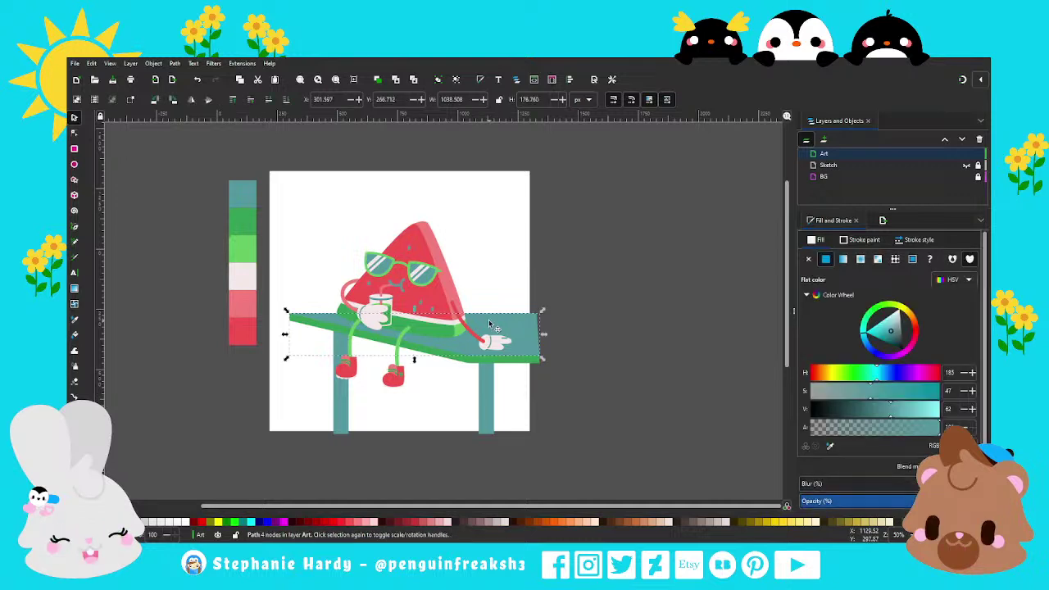
left_click(594, 405)
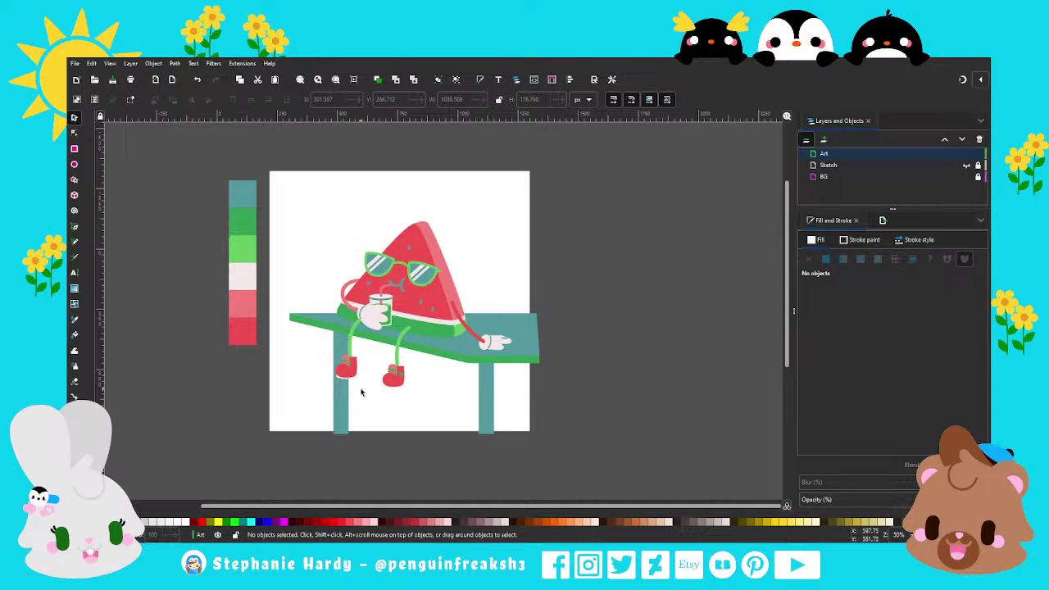
scroll(361, 392, "up", 1, "ctrl")
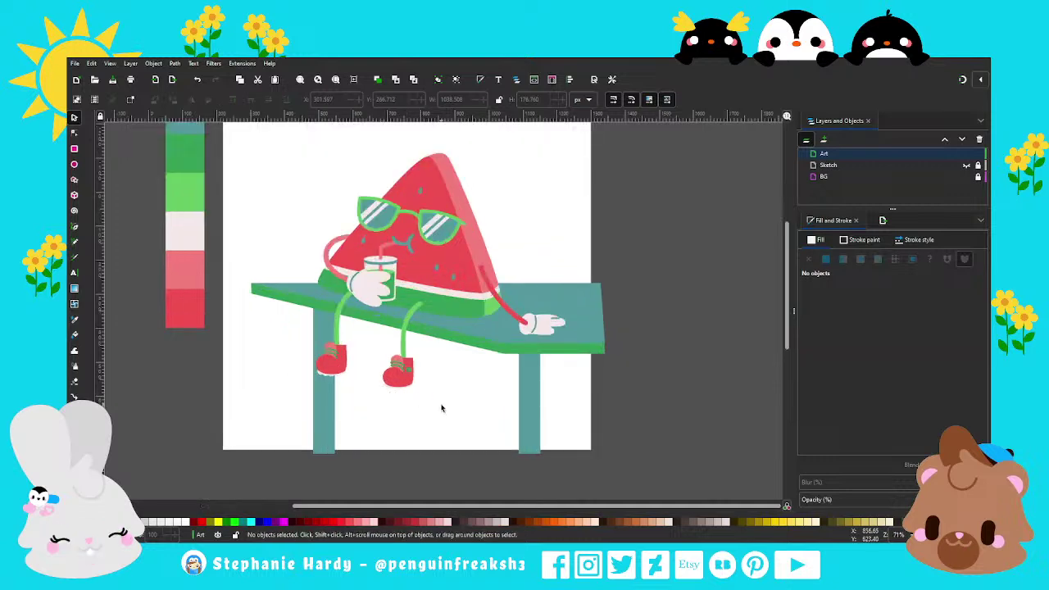
scroll(452, 393, "up", 1)
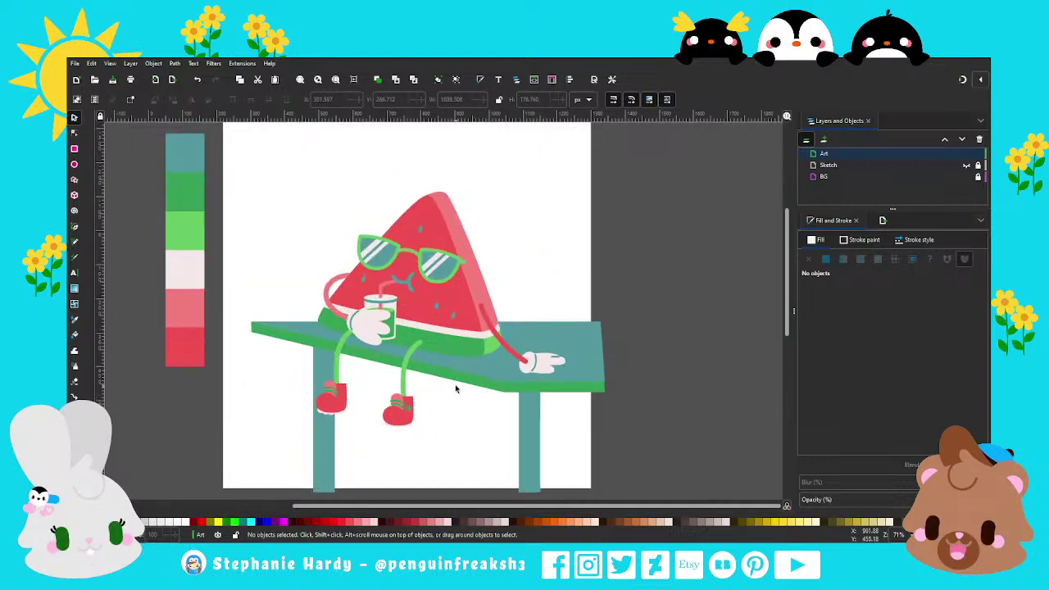
left_click(525, 334)
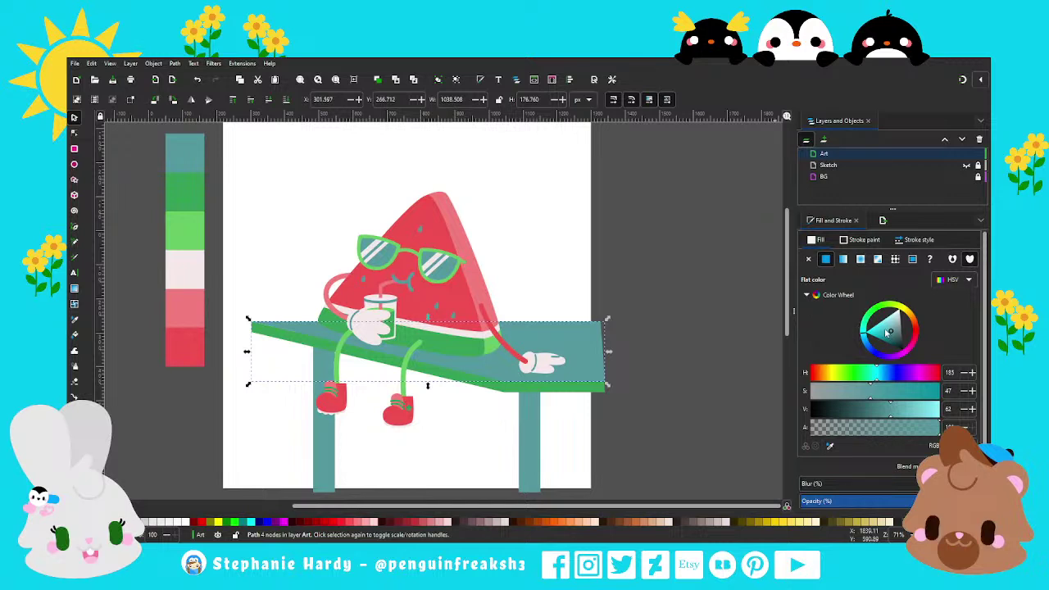
left_click_drag(890, 327, 890, 324)
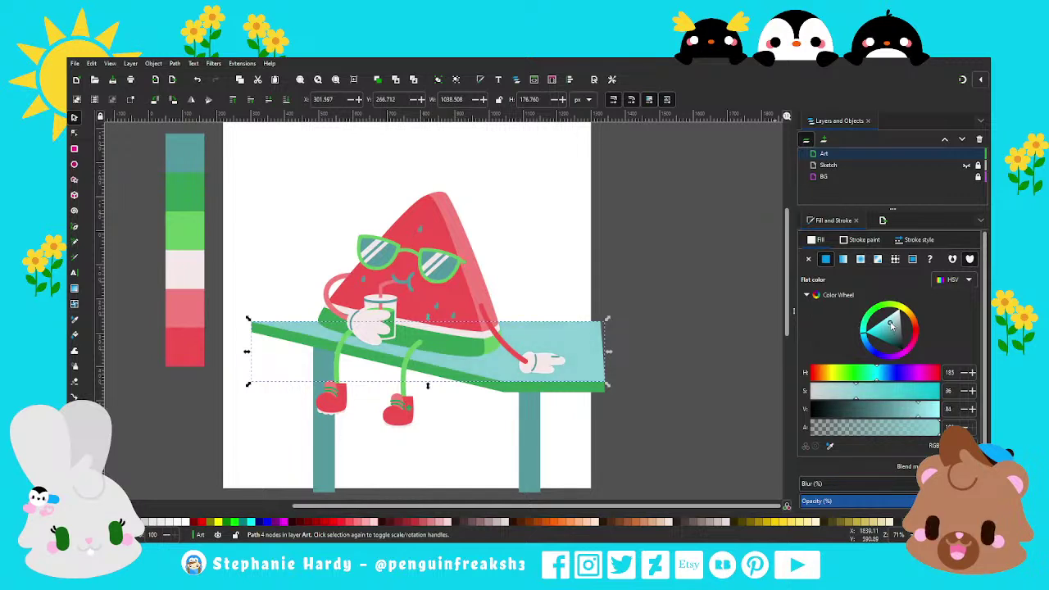
left_click(521, 214)
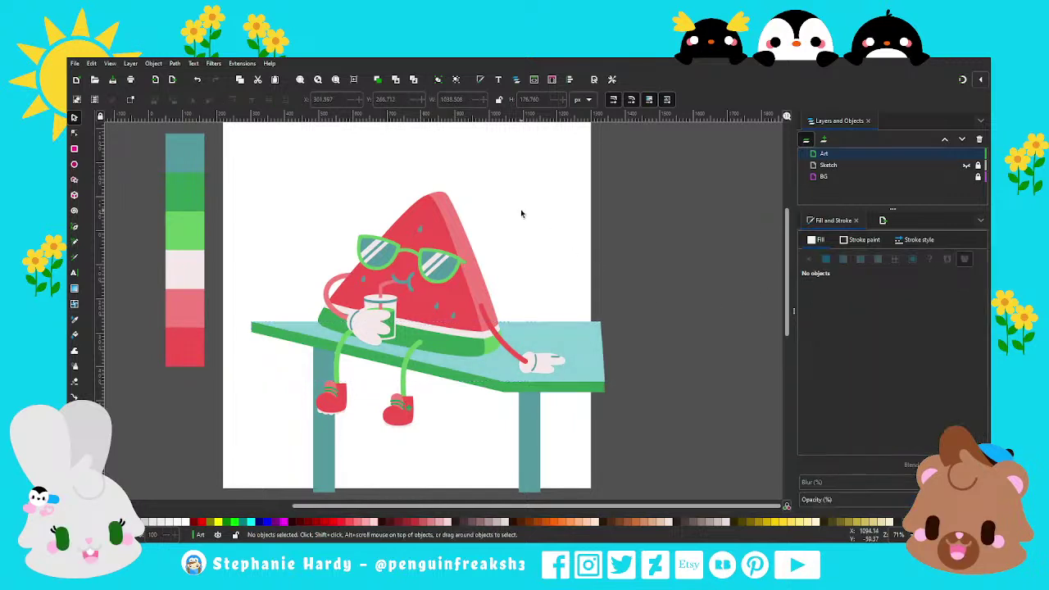
left_click(564, 180)
left_click(816, 446)
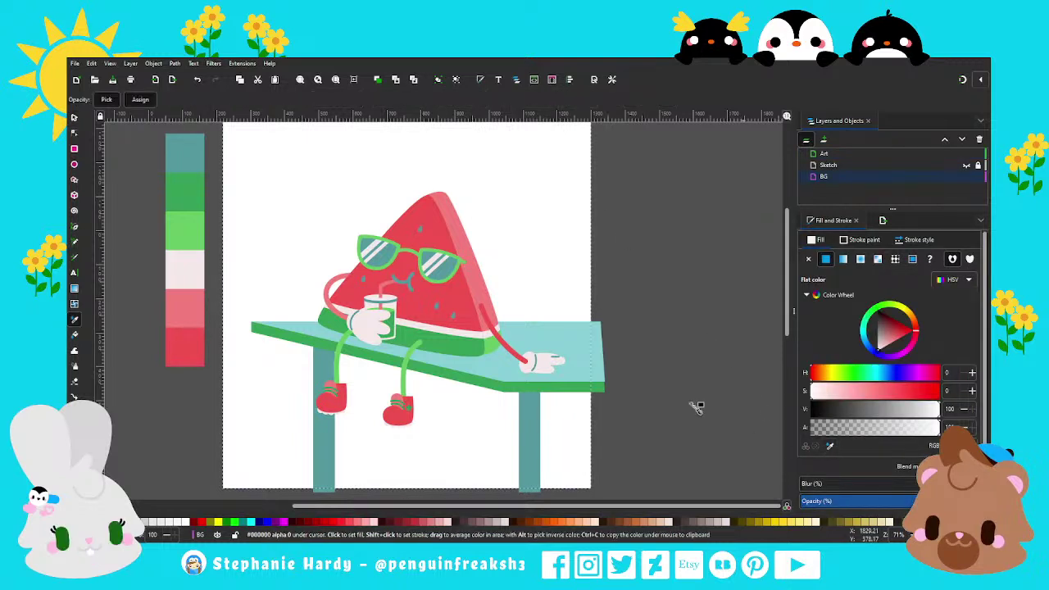
Give the background the legs' teal, then make both legs the table edge's green.
left_click(531, 441)
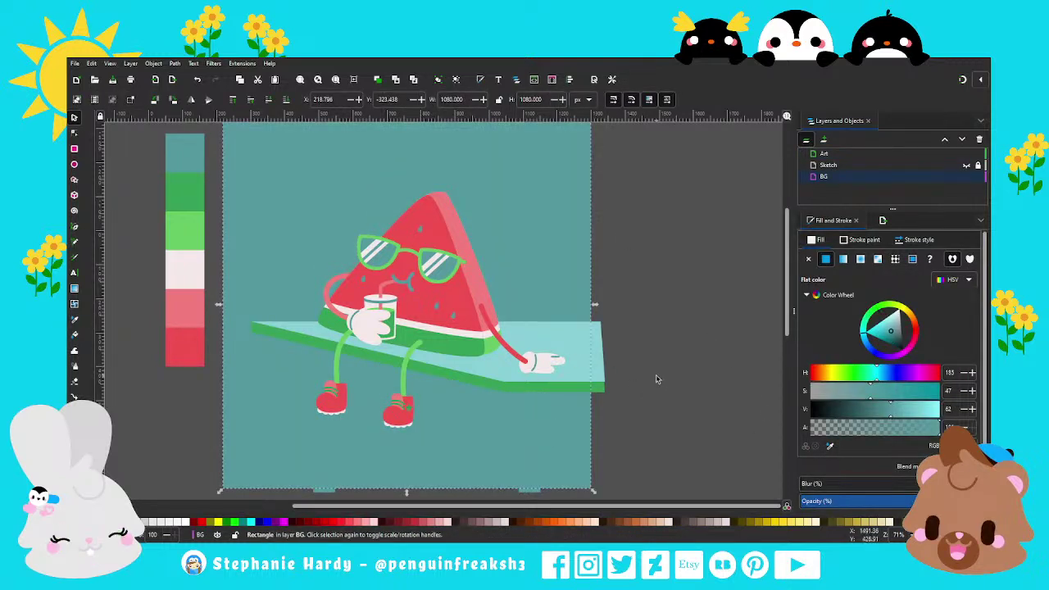
left_click(528, 436)
left_click(324, 470, "shift")
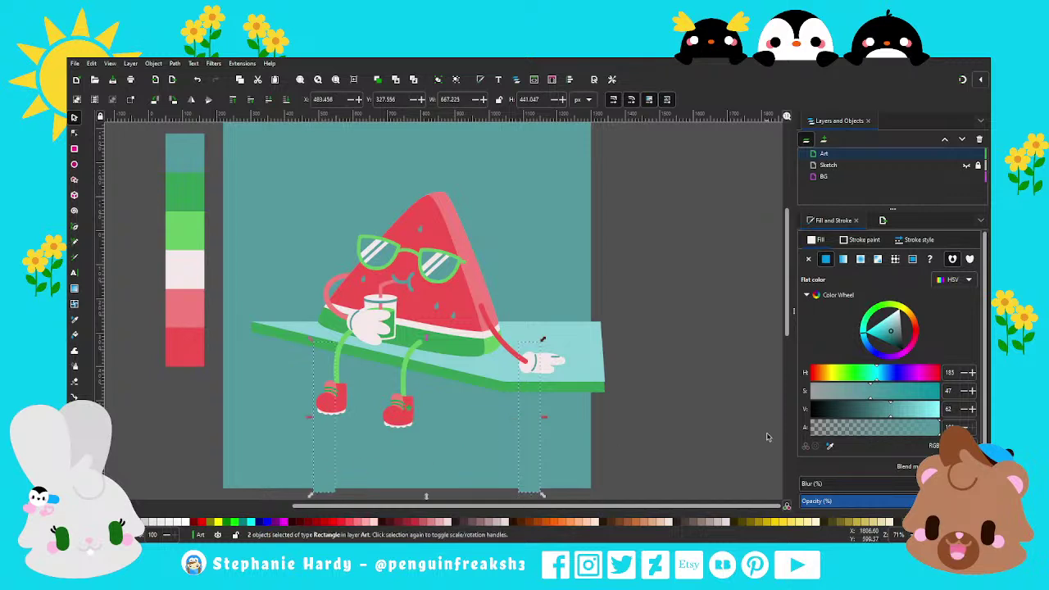
left_click(828, 445)
left_click(553, 388)
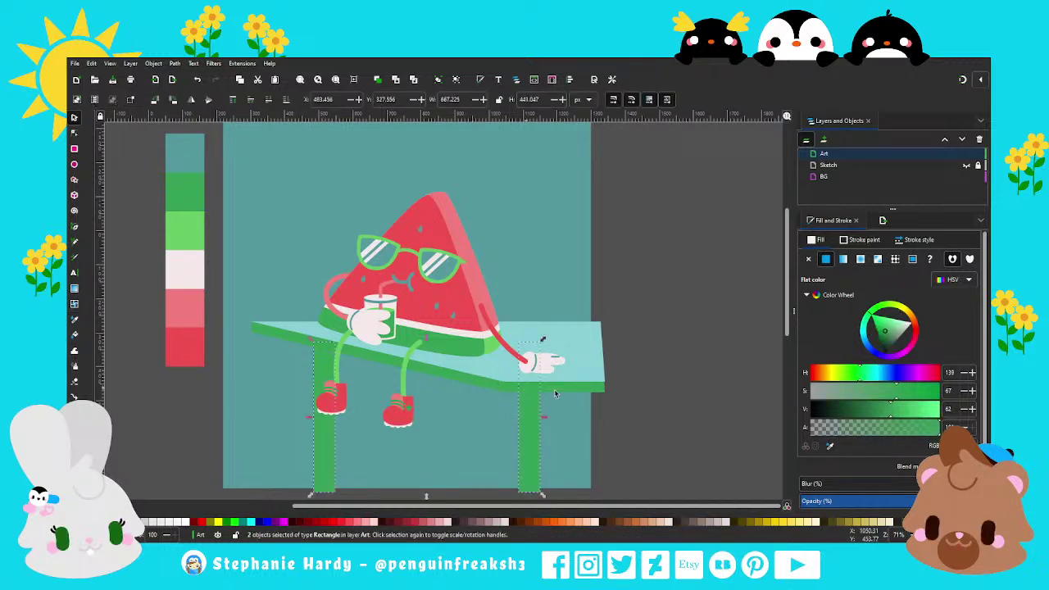
key("Escape")
scroll(573, 393, "down", 1)
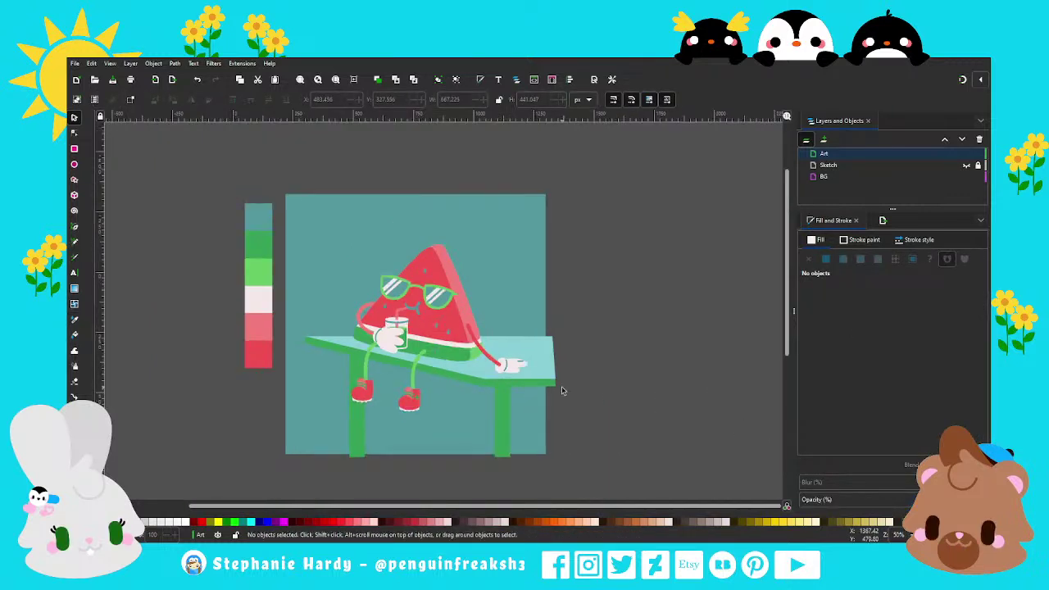
scroll(476, 420, "up", 1)
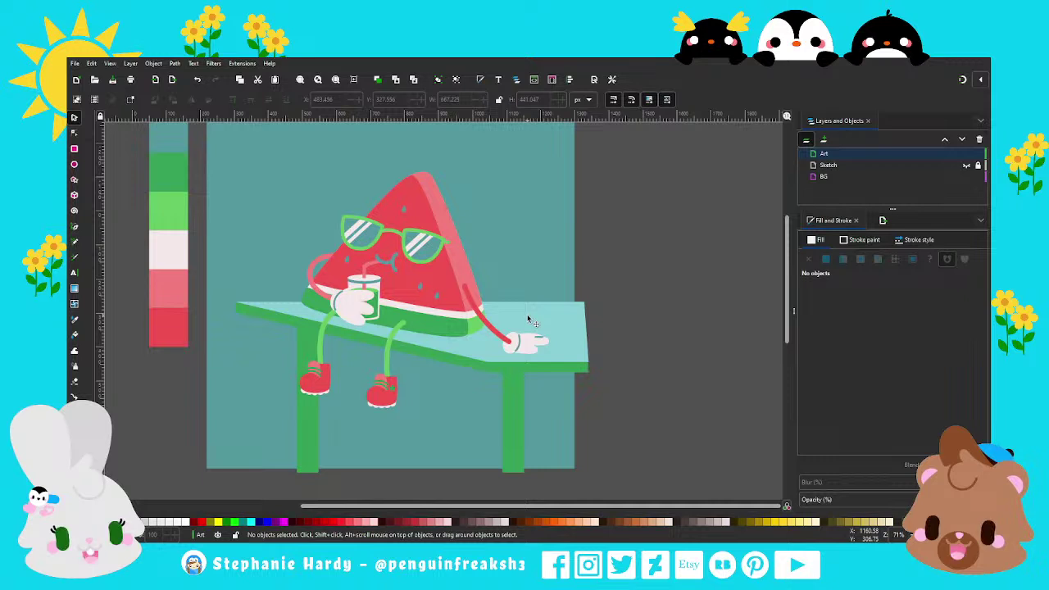
Nudge the box-selected arm and hand slightly up and left.
left_click(528, 319)
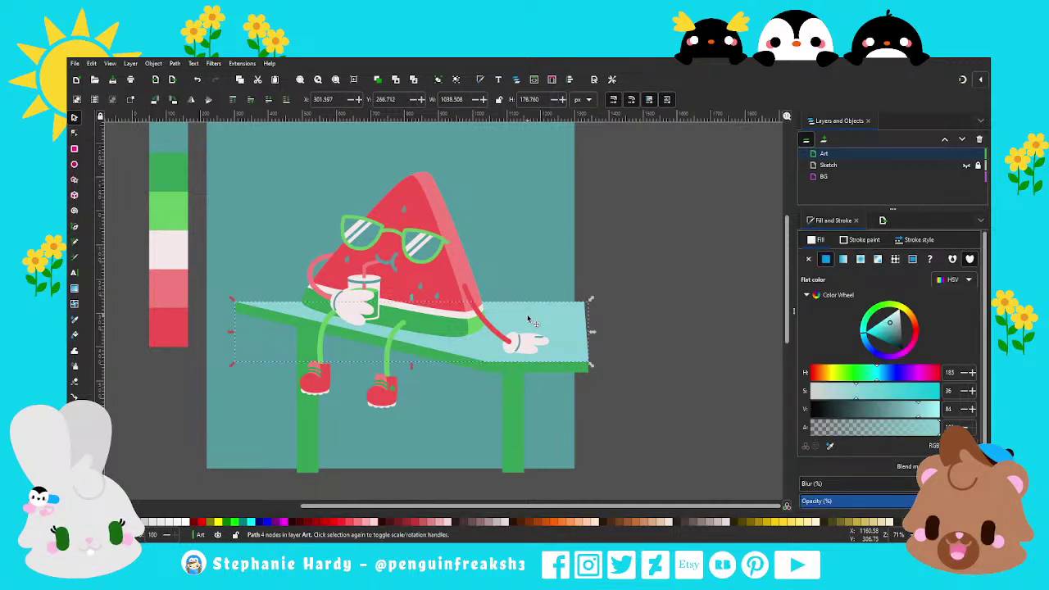
scroll(459, 385, "down", 1)
scroll(433, 401, "up", 1)
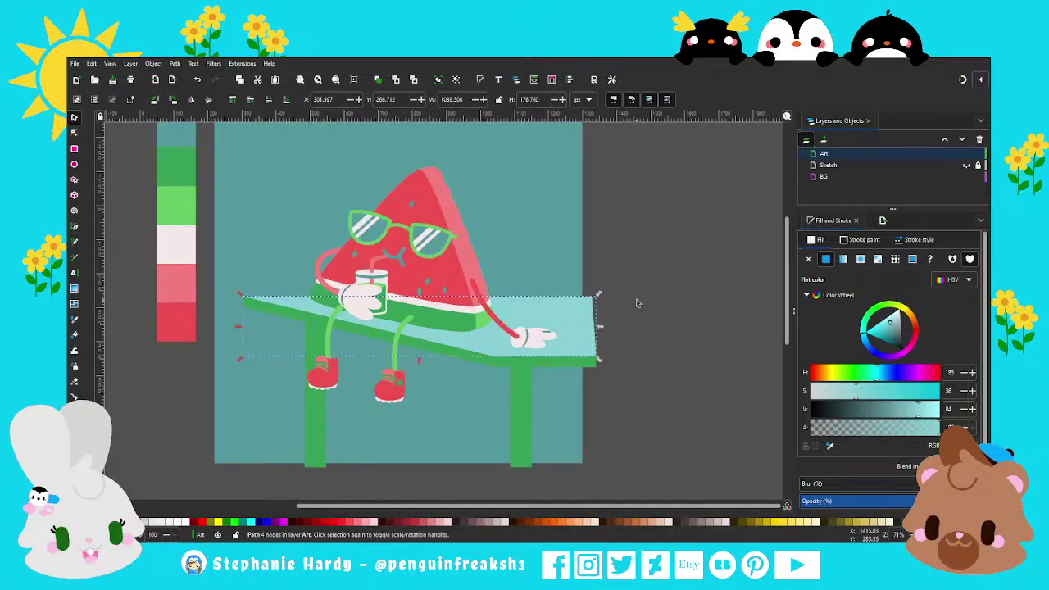
key("Escape")
scroll(450, 355, "down", 1)
scroll(461, 352, "up", 1)
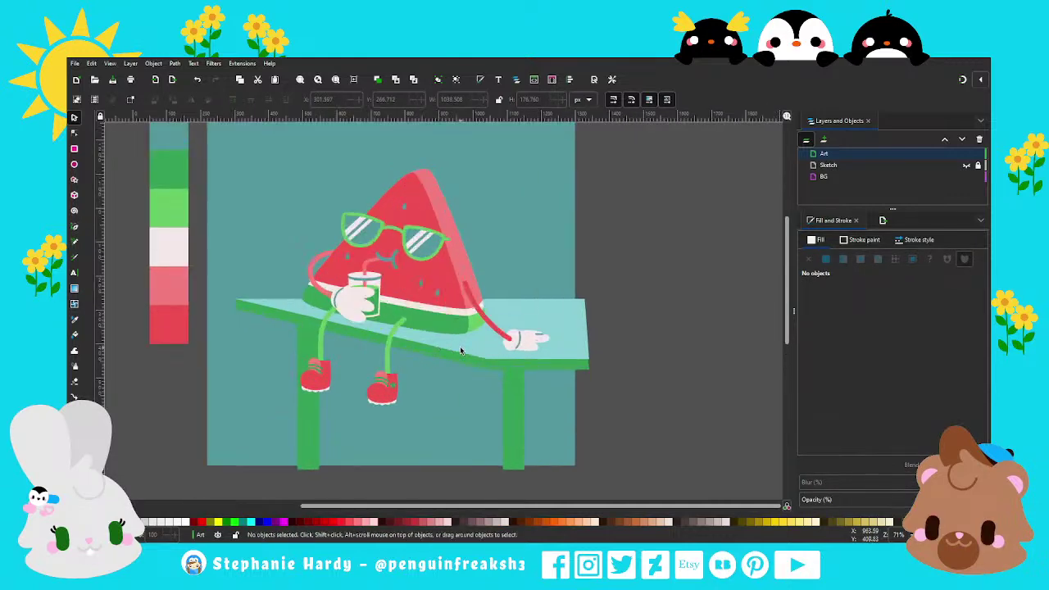
scroll(473, 366, "down", 1)
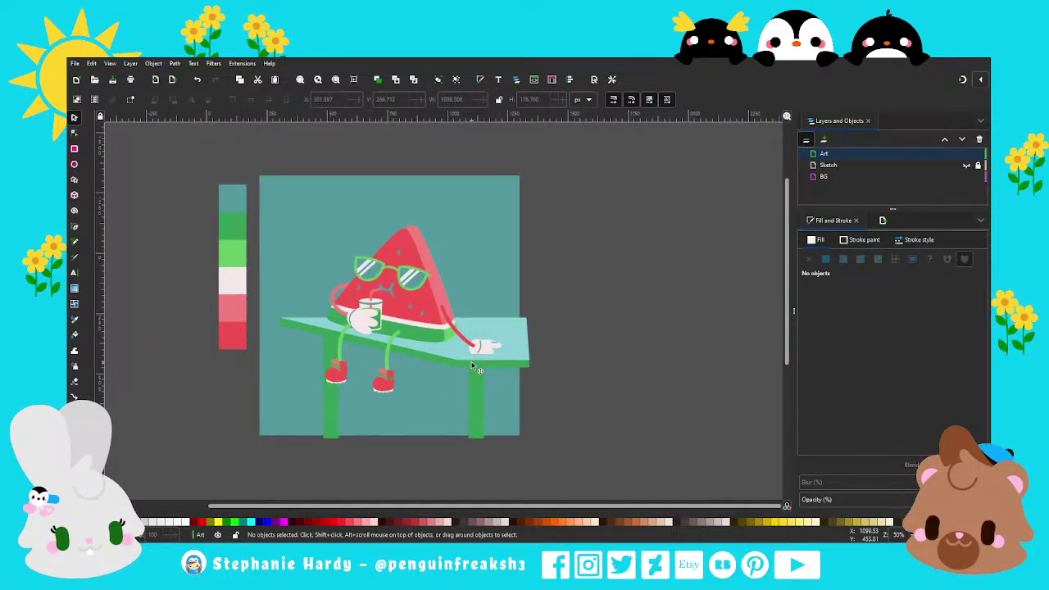
scroll(435, 367, "up", 1)
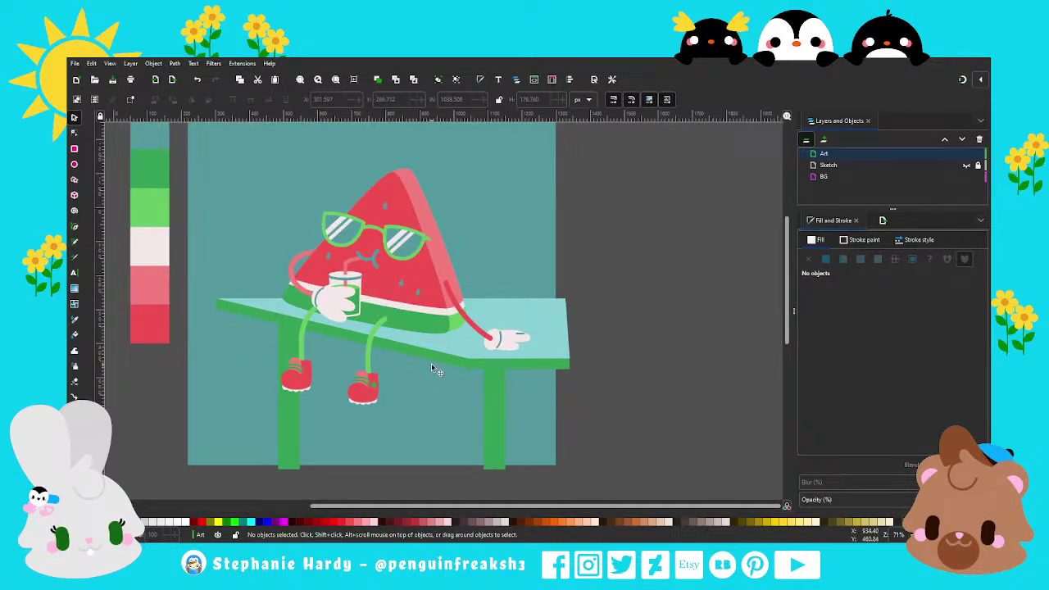
left_click_drag(602, 361, 436, 268)
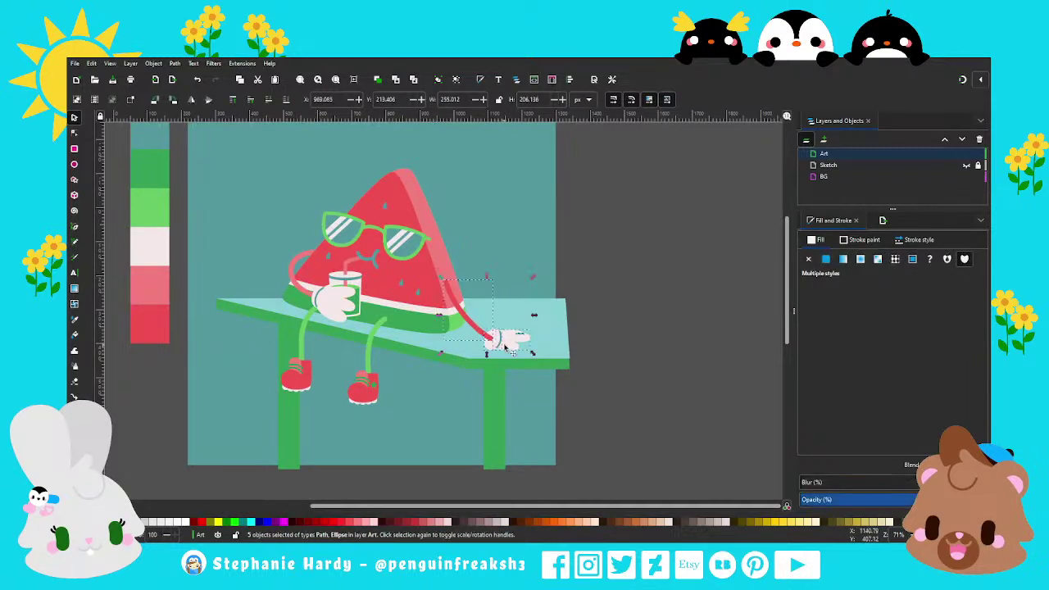
left_click_drag(513, 345, 509, 334)
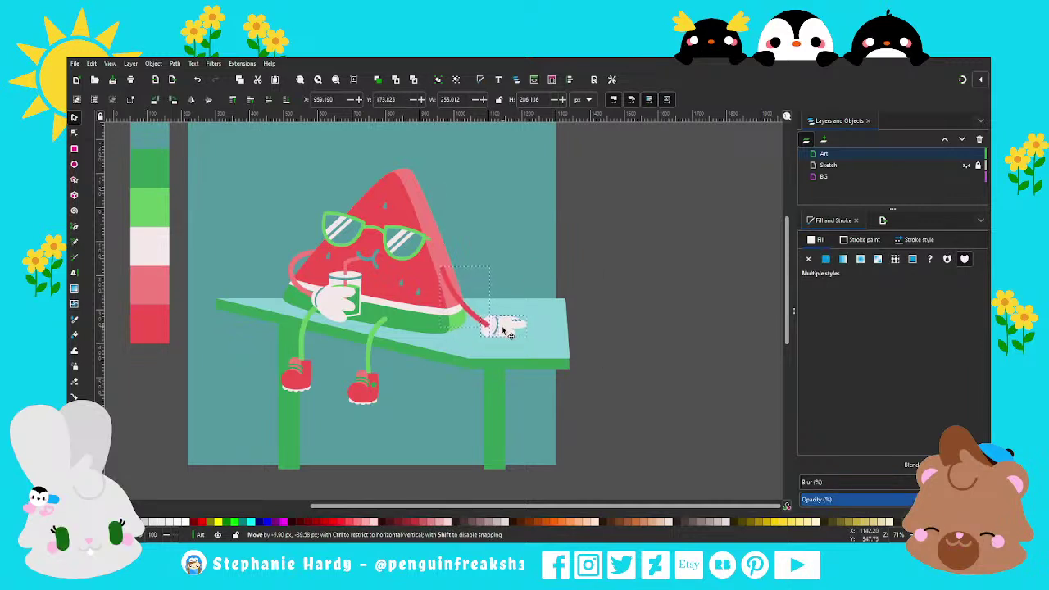
left_click_drag(510, 334, 514, 328)
left_click(541, 391)
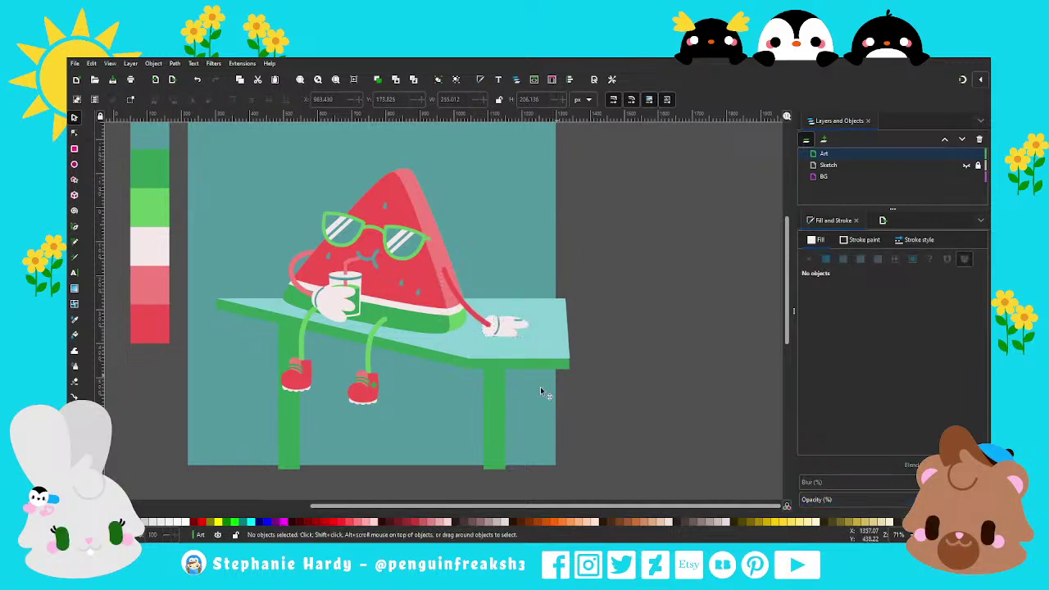
Shift the front corner nodes of the tabletop and green edge further right.
left_click(74, 133)
left_click(470, 359)
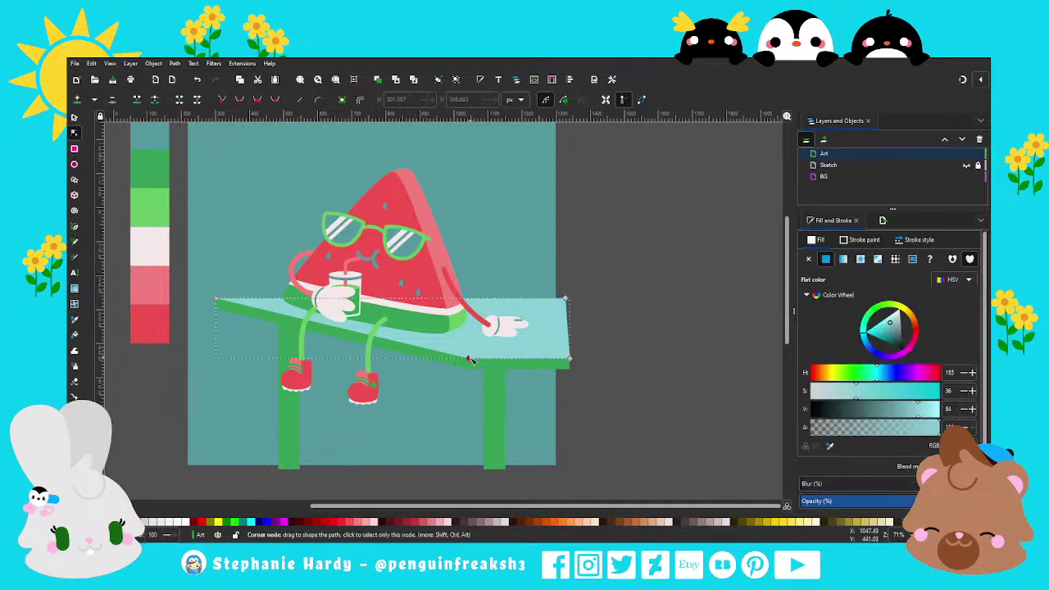
left_click_drag(470, 359, 484, 358)
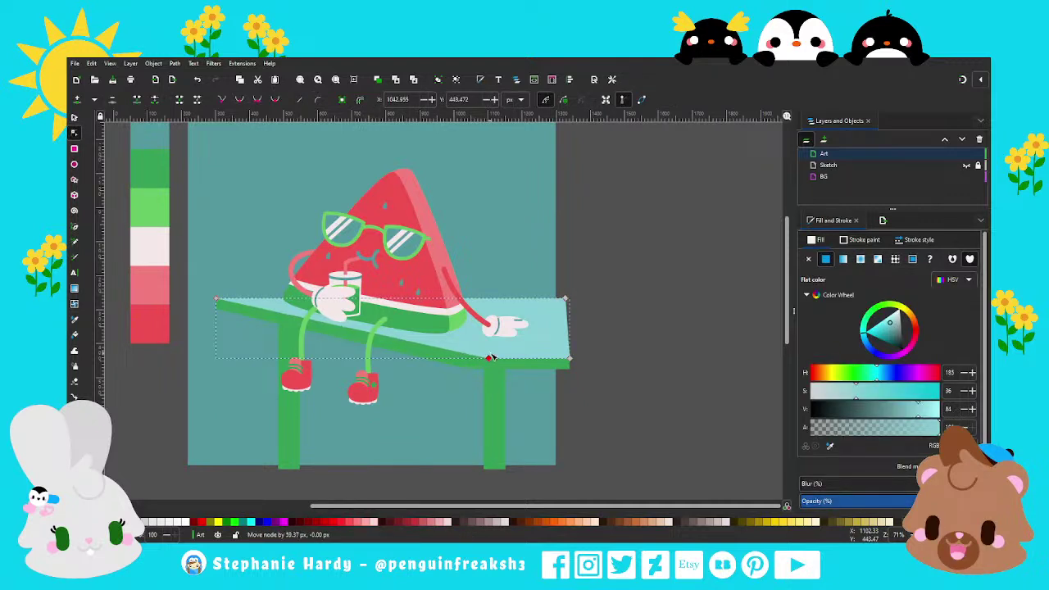
left_click(472, 369)
left_click_drag(471, 370, 491, 371)
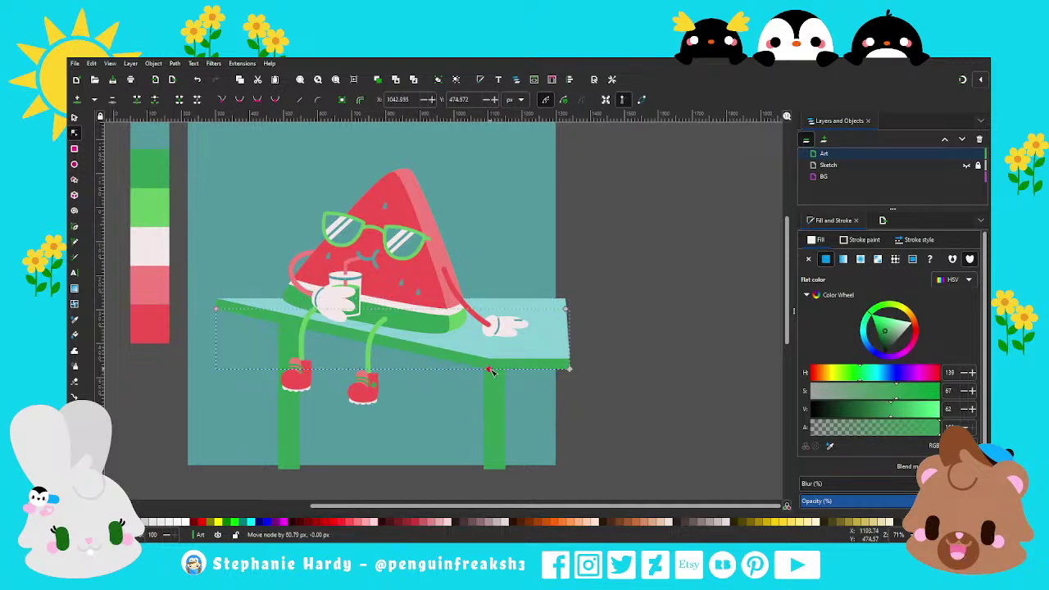
key("s")
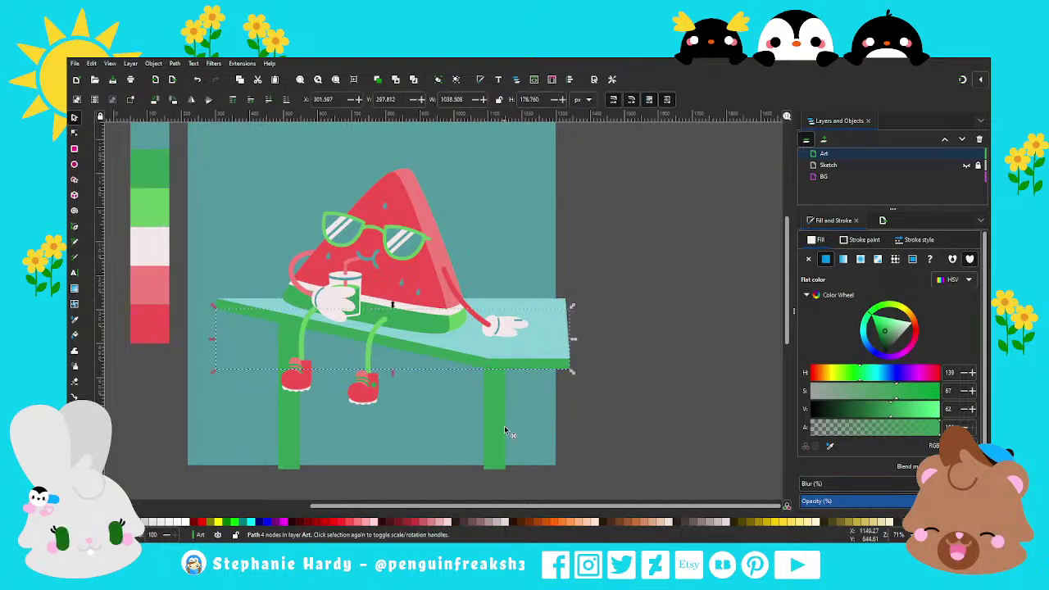
left_click(592, 400)
Shift the right table leg left and dropper both legs to the tabletop's pale teal.
left_click_drag(491, 443, 489, 421)
left_click(297, 435, "shift")
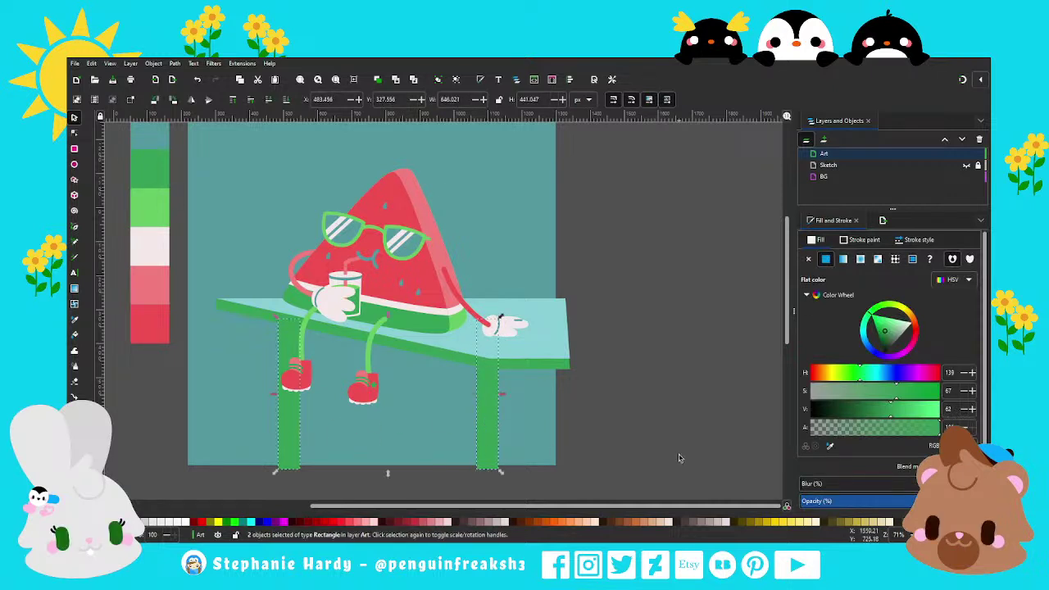
key("d")
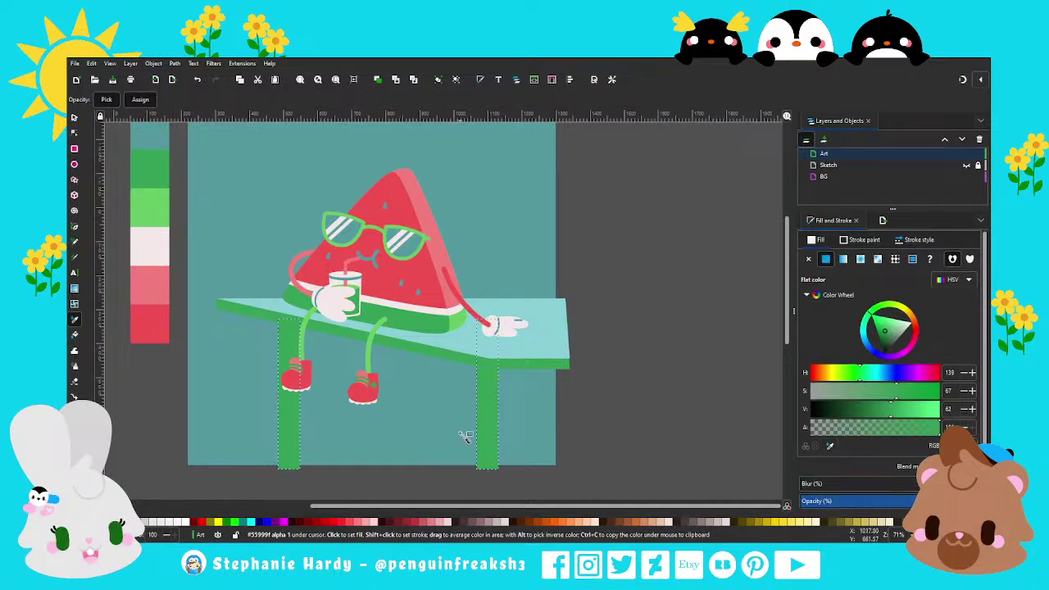
left_click(550, 344)
key("s")
key("Escape")
Move the teal background rectangle up into the Art layer, undoing a stray edit.
scroll(426, 429, "down", 1, "ctrl")
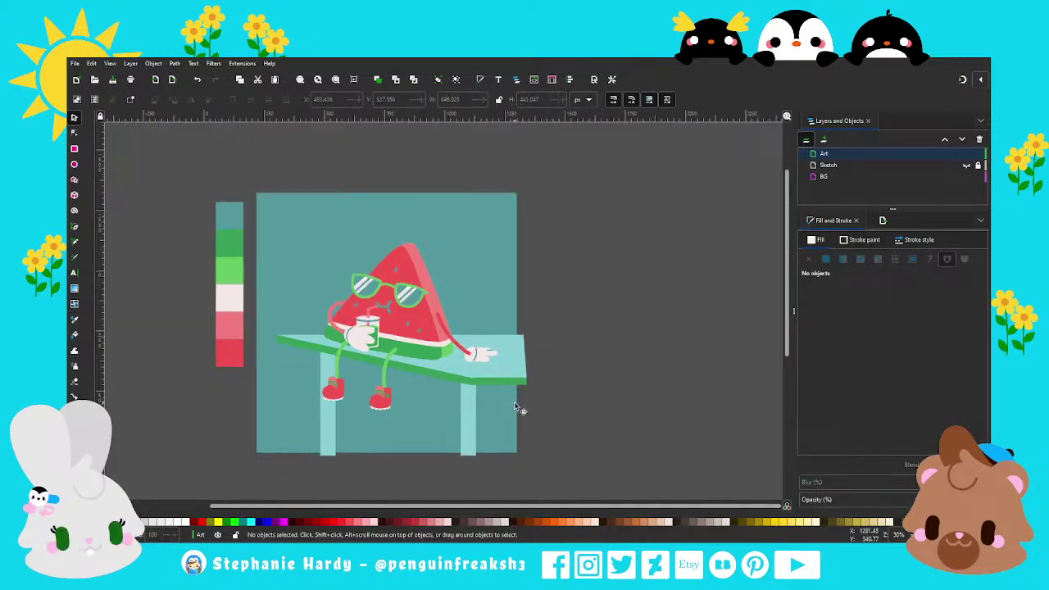
left_click(500, 277)
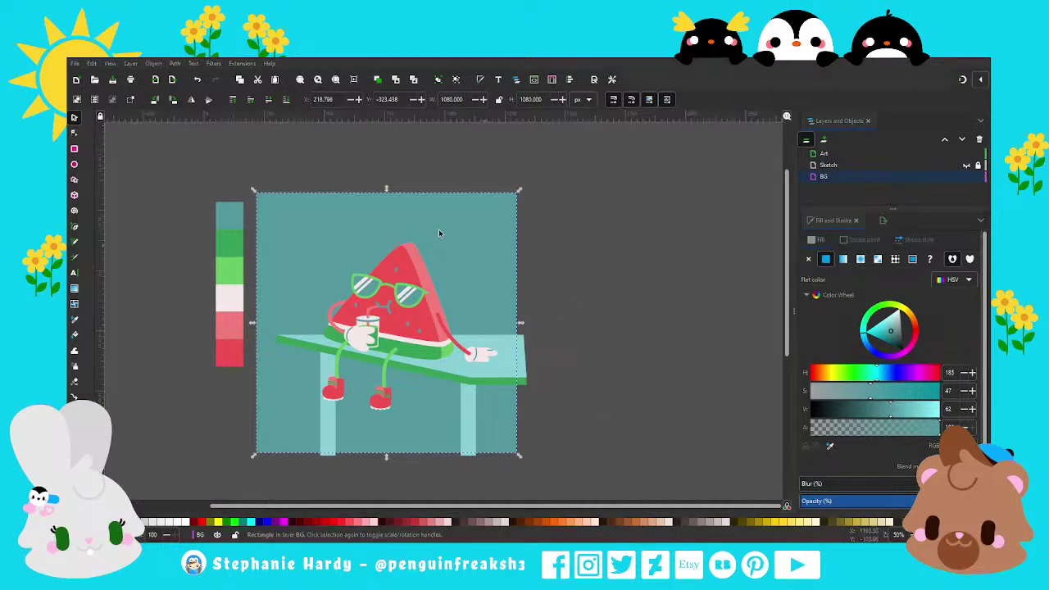
key("shift+Page_Up")
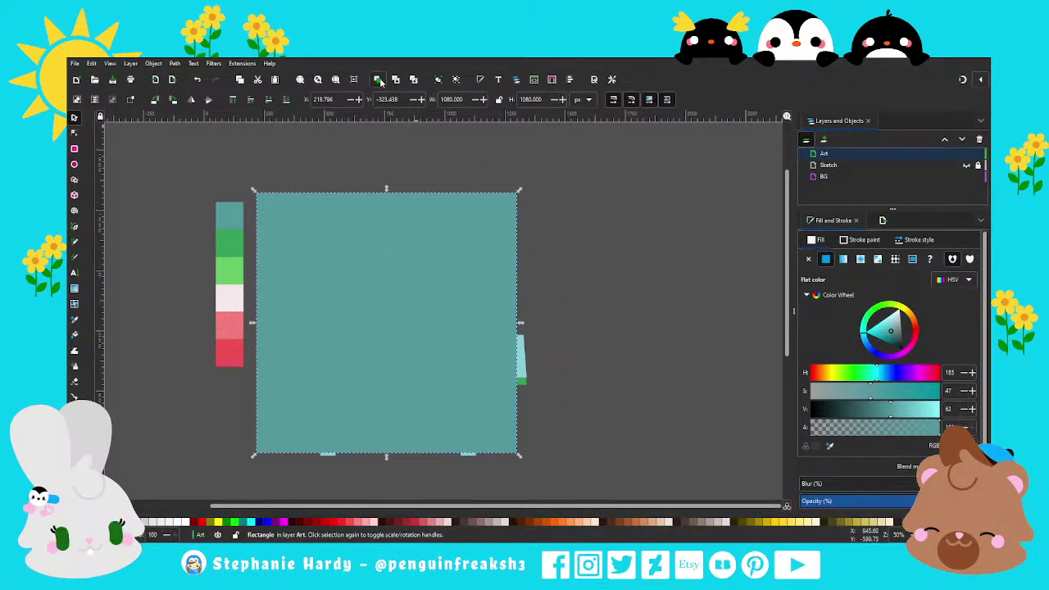
left_click(523, 359, "shift")
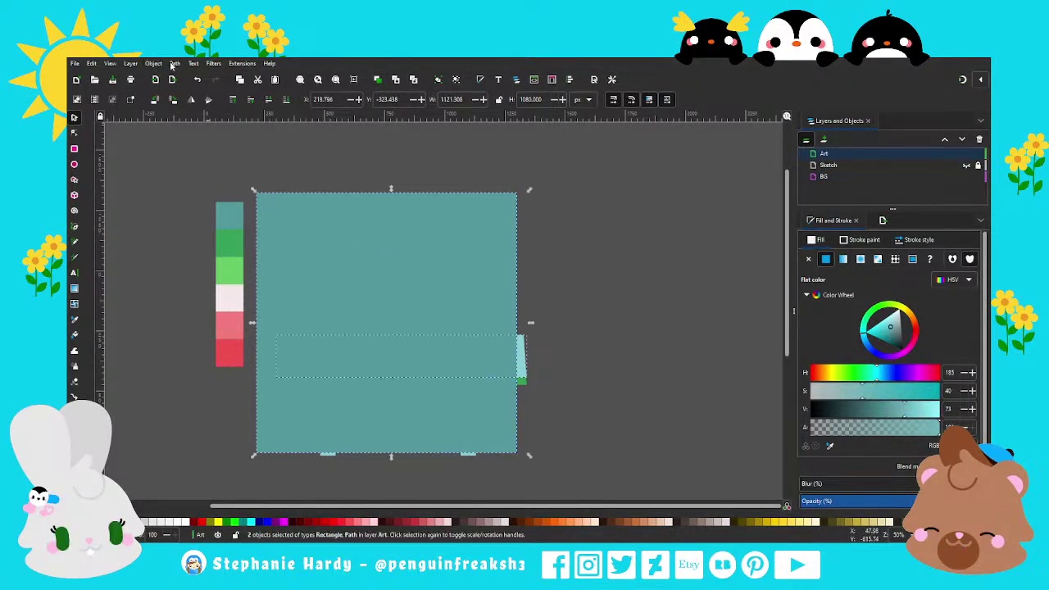
key("ctrl+z")
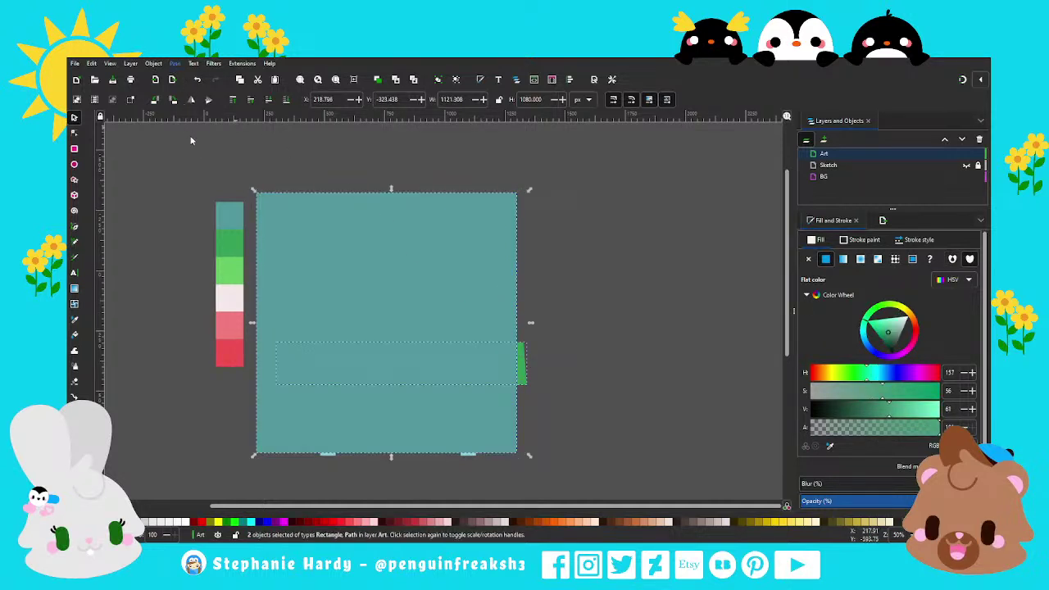
key("ctrl+z")
Move the thin leg rectangle to the right and send the teal rectangles behind the artwork.
left_click(334, 461, "shift")
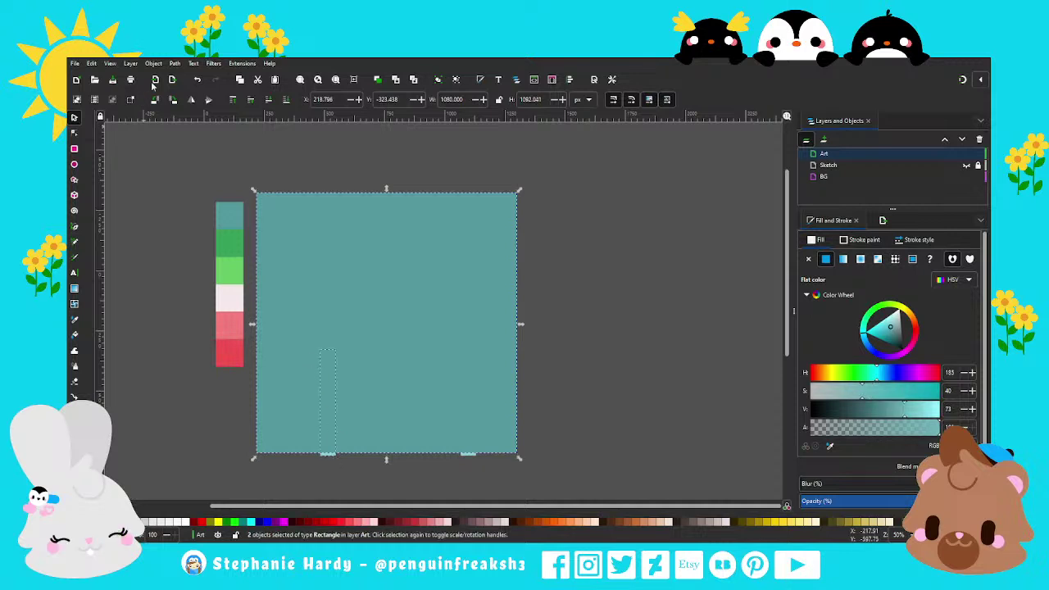
left_click_drag(328, 442, 468, 442)
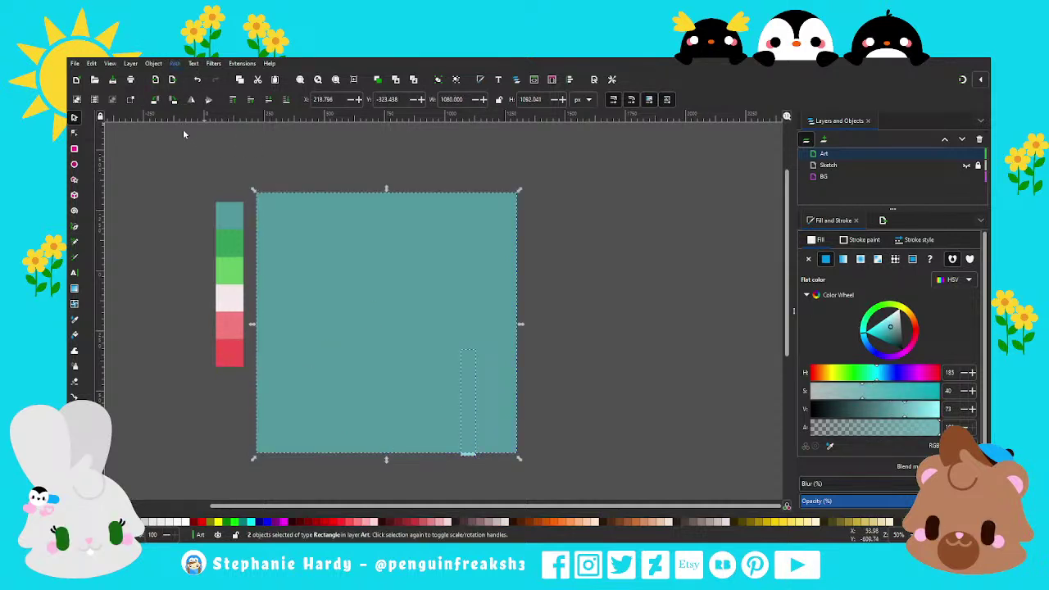
key("End")
left_click(579, 387)
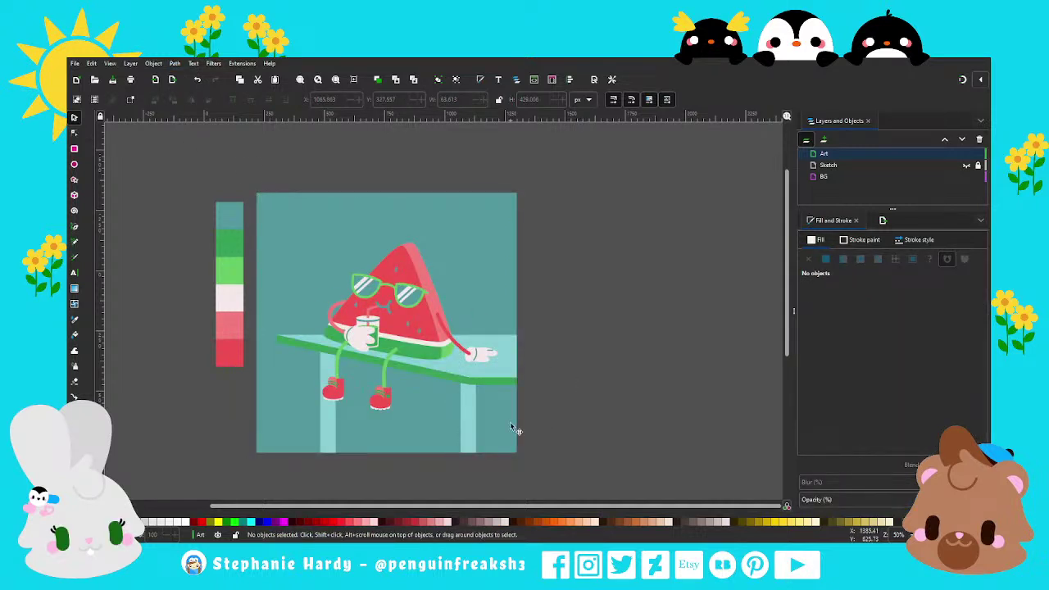
Delete the glove's fingertip corner node and make the neighbouring node symmetric.
scroll(394, 422, "up", 1)
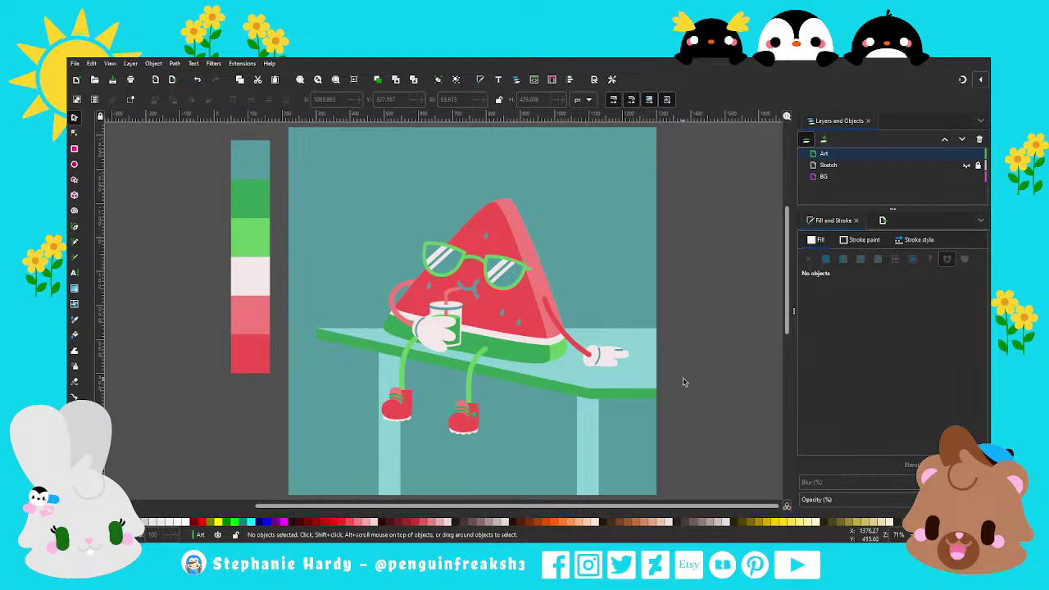
scroll(635, 361, "up", 3, "ctrl")
scroll(569, 339, "up", 1, "ctrl")
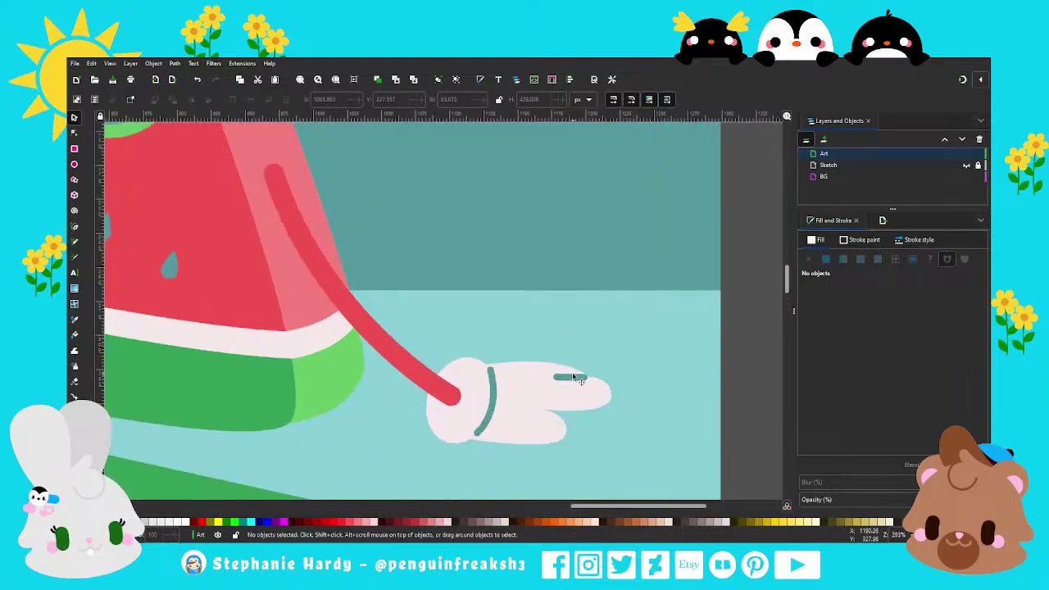
key("n")
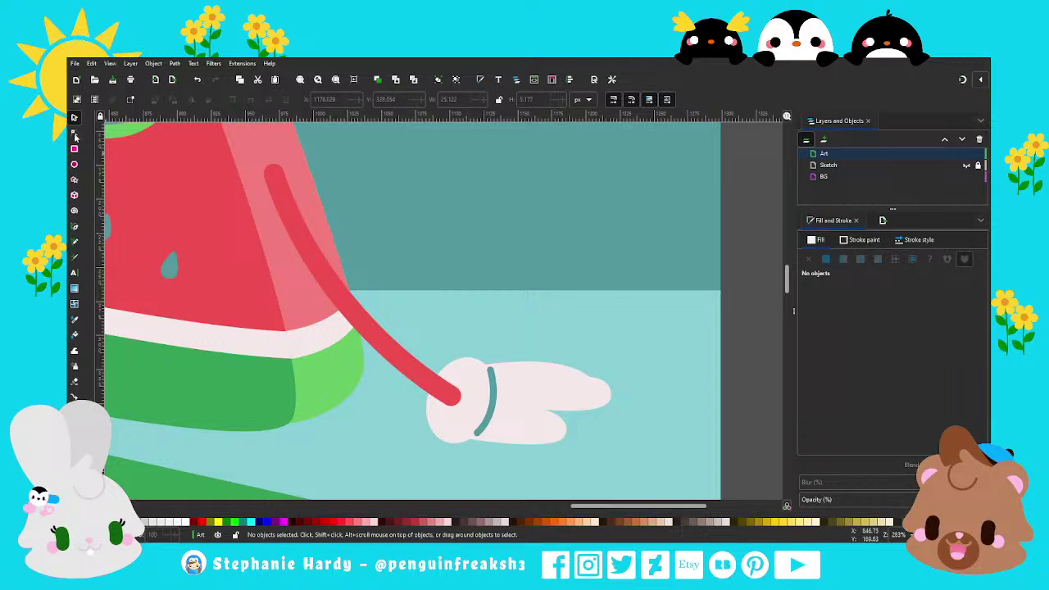
left_click(590, 392)
left_click(589, 378)
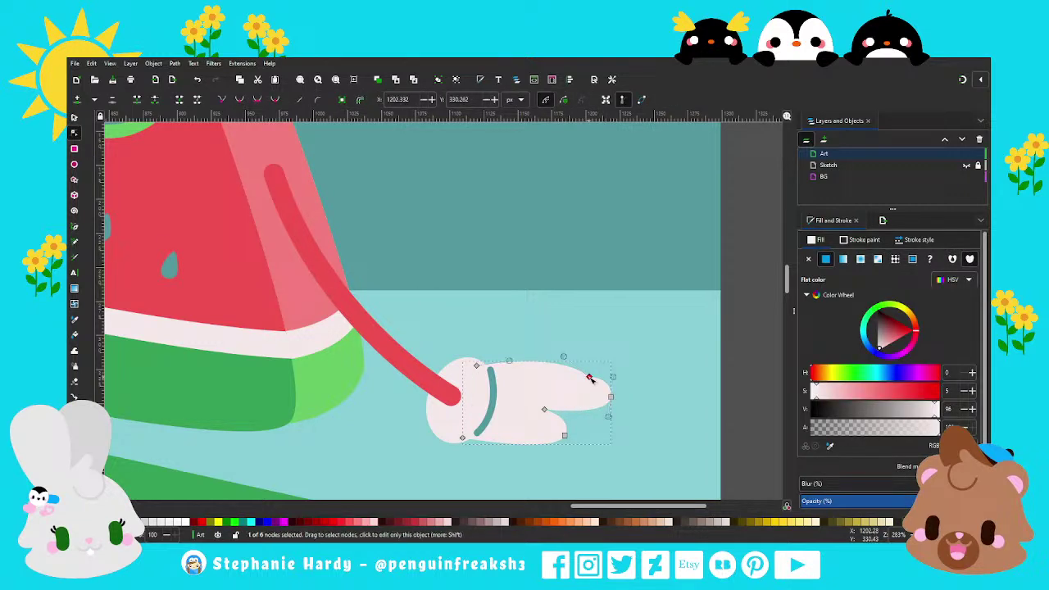
key("Delete")
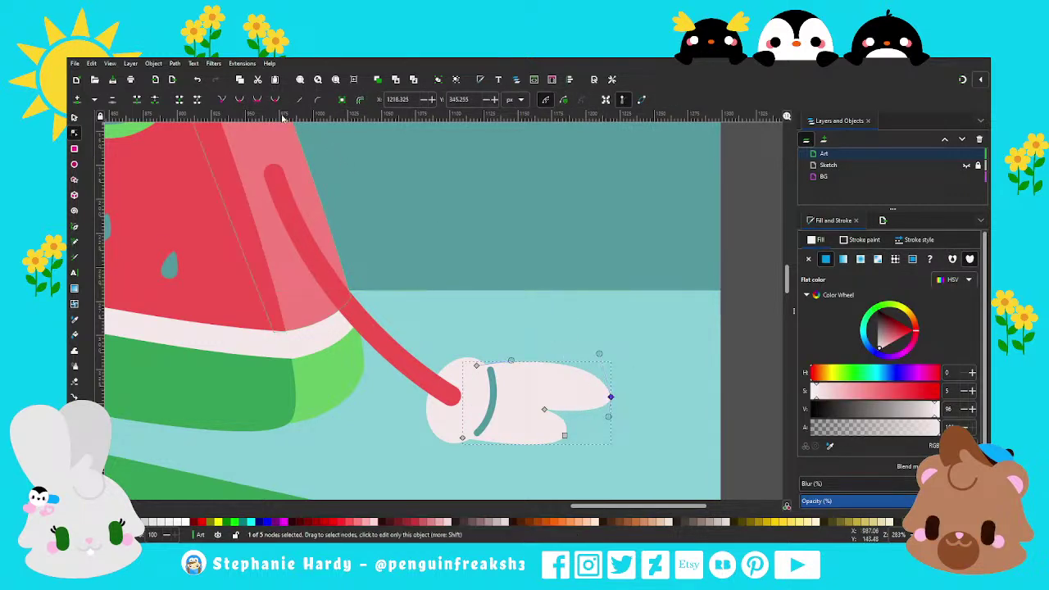
key("shift+y")
Drag the fingertip, finger-top, thumb and bottom-edge nodes to smooth the glove's outline.
left_click_drag(606, 366, 610, 391)
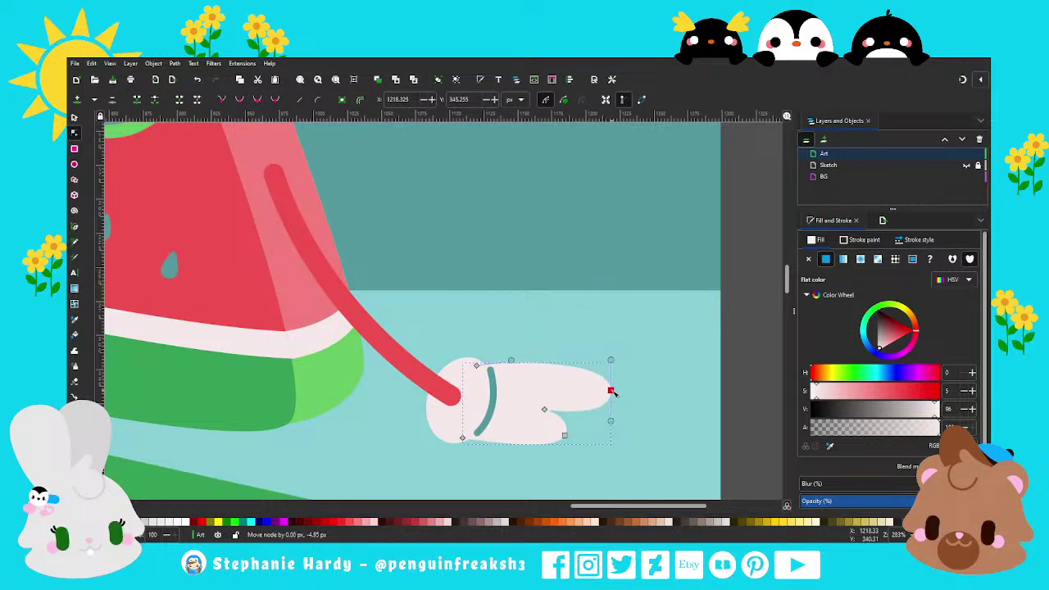
left_click_drag(510, 360, 514, 370)
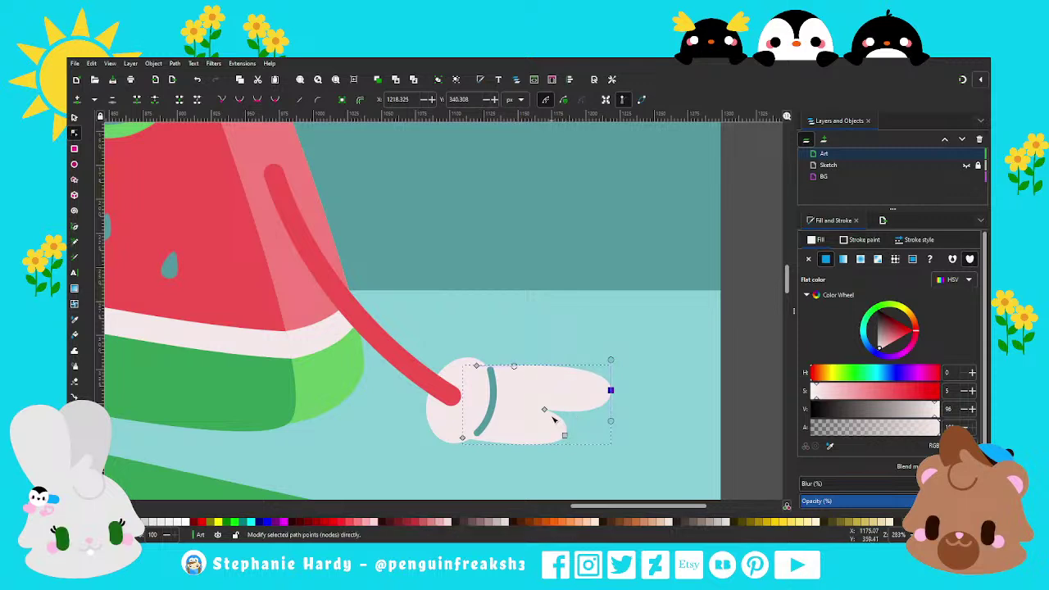
left_click_drag(558, 410, 561, 418)
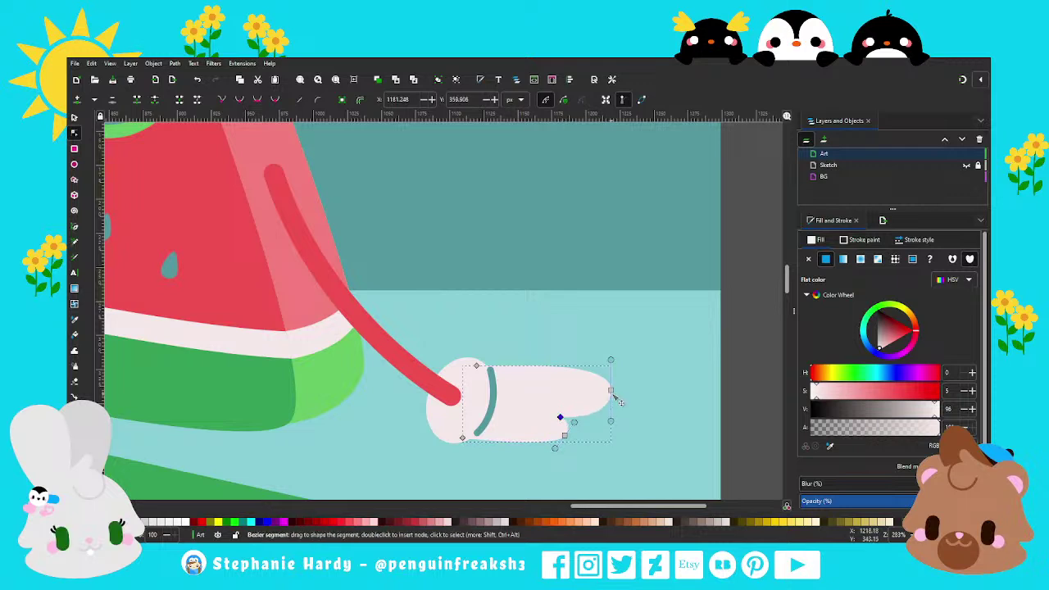
left_click_drag(610, 390, 611, 369)
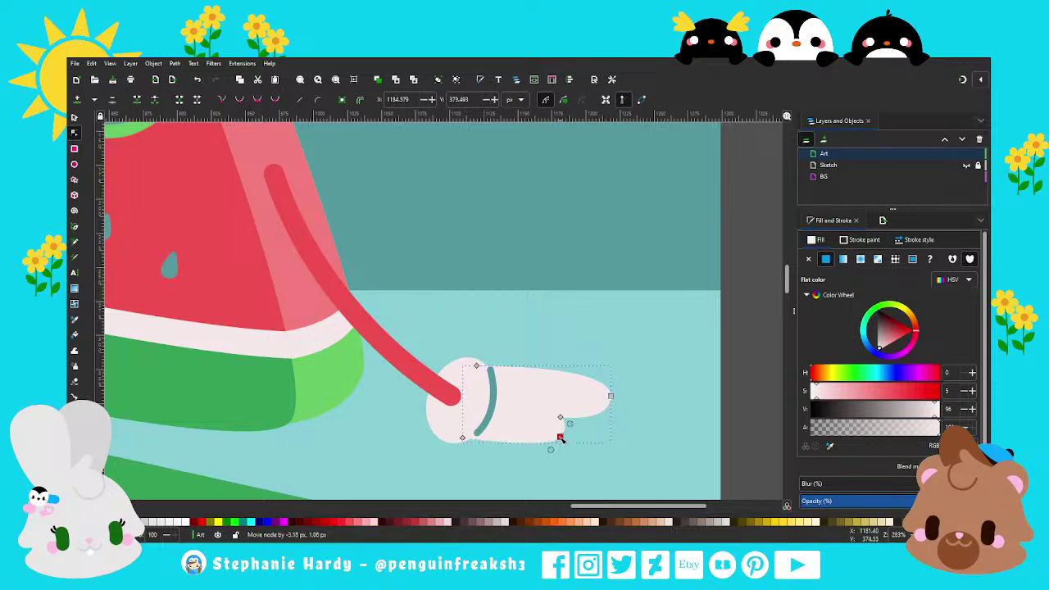
mouse_move(564, 435)
left_mouse_down()
mouse_move(571, 431)
mouse_move(563, 438)
left_mouse_up()
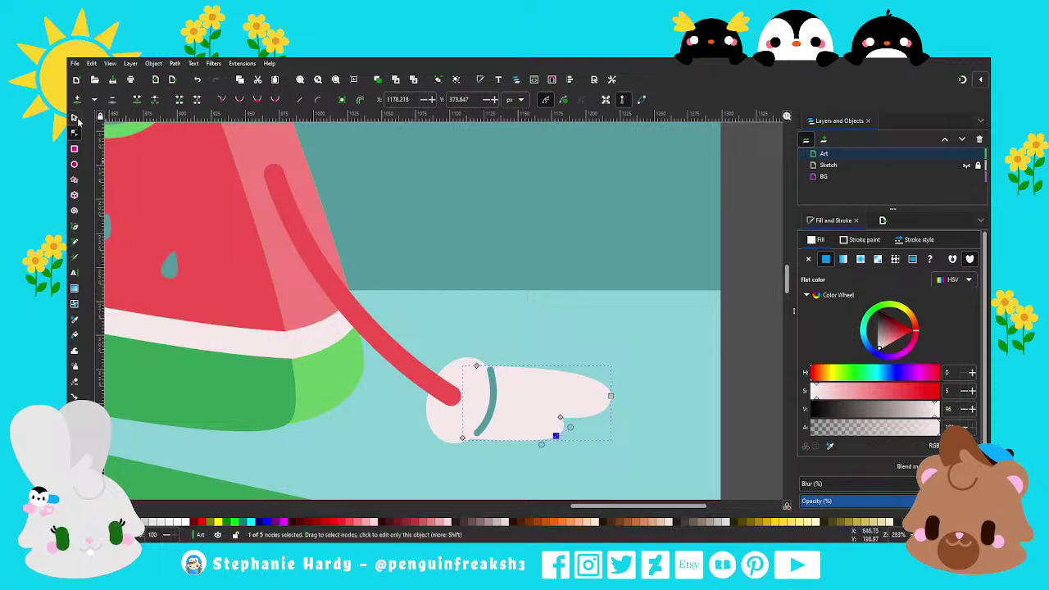
left_click(74, 117)
scroll(532, 441, "up", 2, "ctrl")
Duplicate the teal cuff stroke onto the finger and reshape it into a short crease line.
left_click(466, 336)
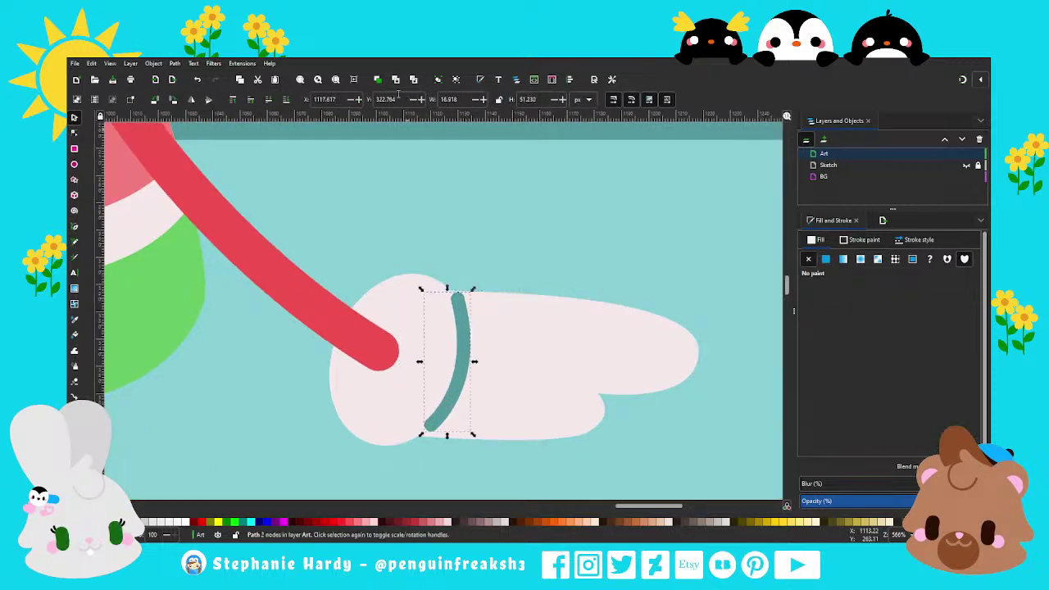
key("ctrl+d")
left_click_drag(476, 314, 570, 325)
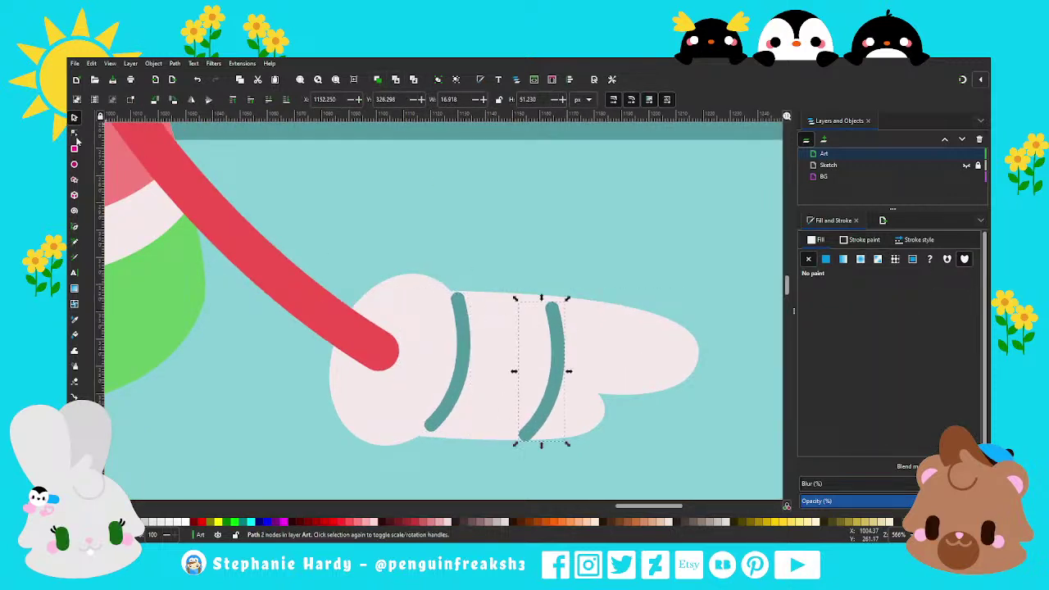
left_click(74, 132)
left_click_drag(529, 437, 587, 395)
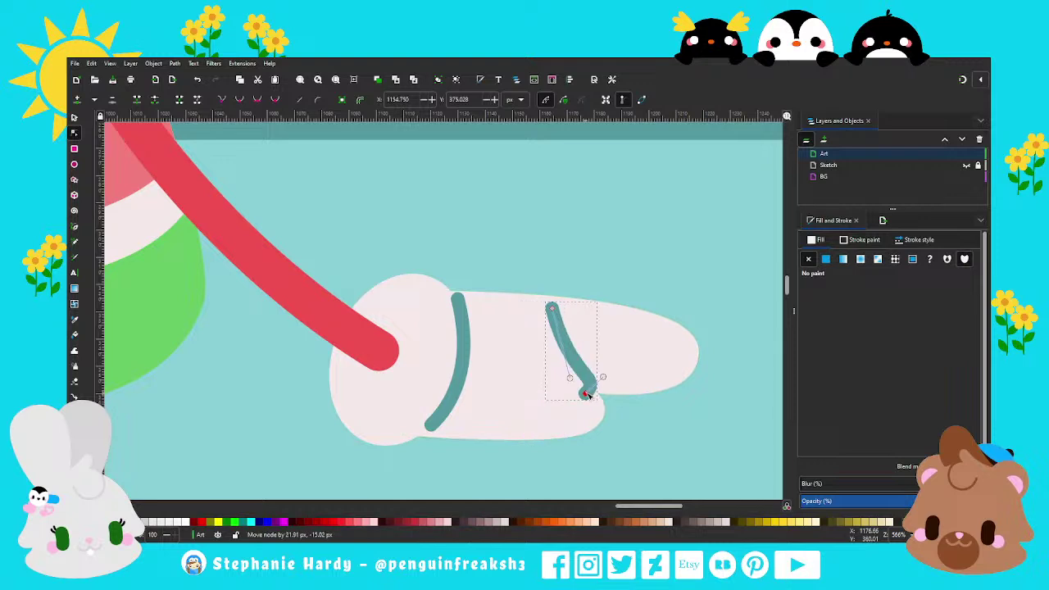
left_click_drag(551, 307, 515, 384)
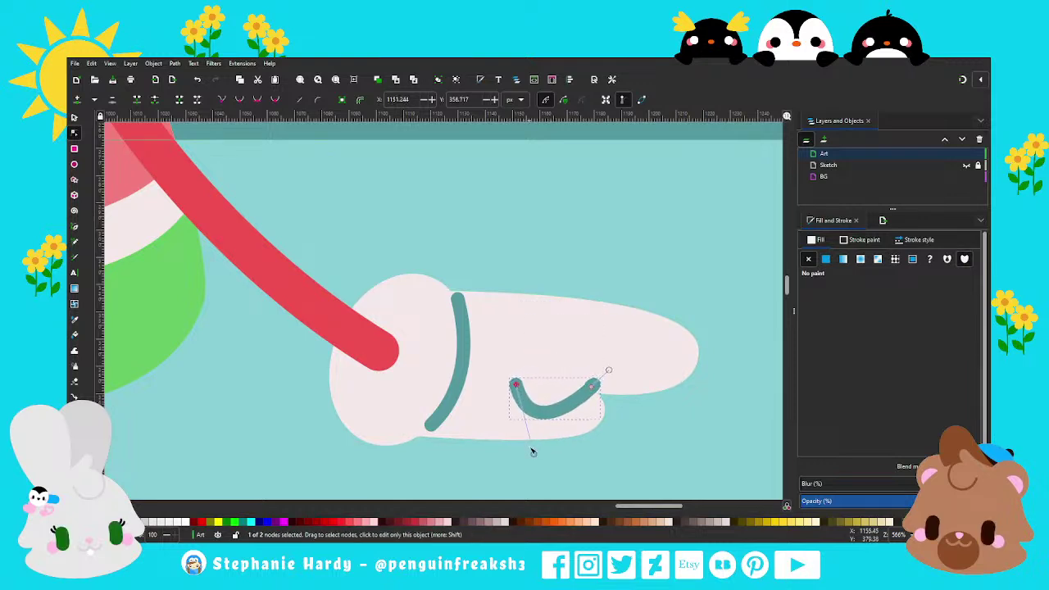
left_click_drag(531, 452, 538, 392)
mouse_move(608, 371)
left_mouse_down()
mouse_move(573, 384)
mouse_move(574, 373)
mouse_move(533, 374)
mouse_move(574, 370)
mouse_move(511, 371)
mouse_move(576, 374)
mouse_move(595, 391)
mouse_move(573, 369)
left_mouse_up()
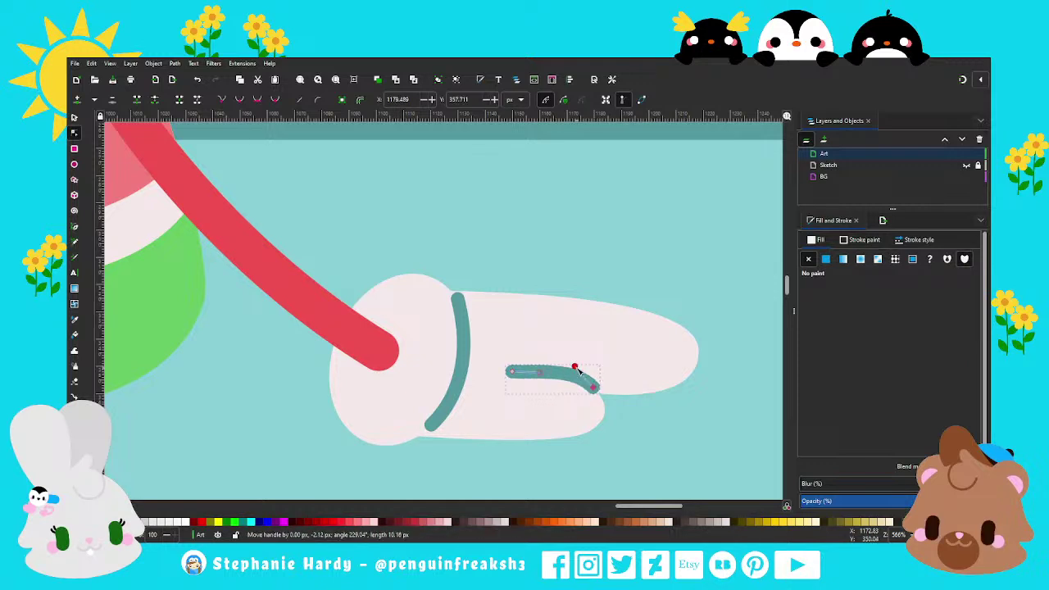
Fine-tune the glove's fingertip curve by adjusting its node handle.
scroll(590, 355, "down", 2)
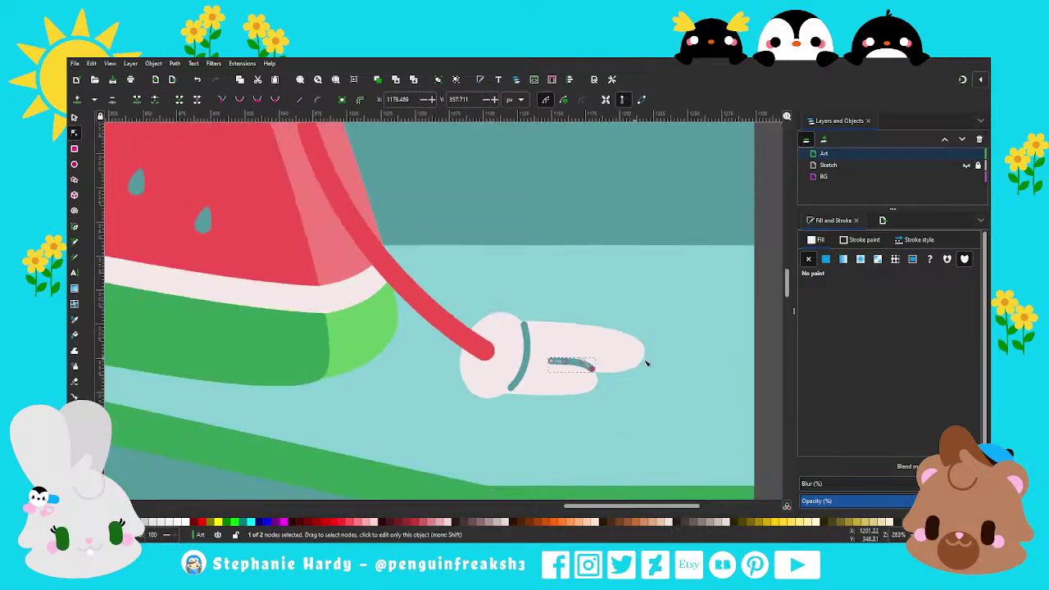
left_click(644, 352)
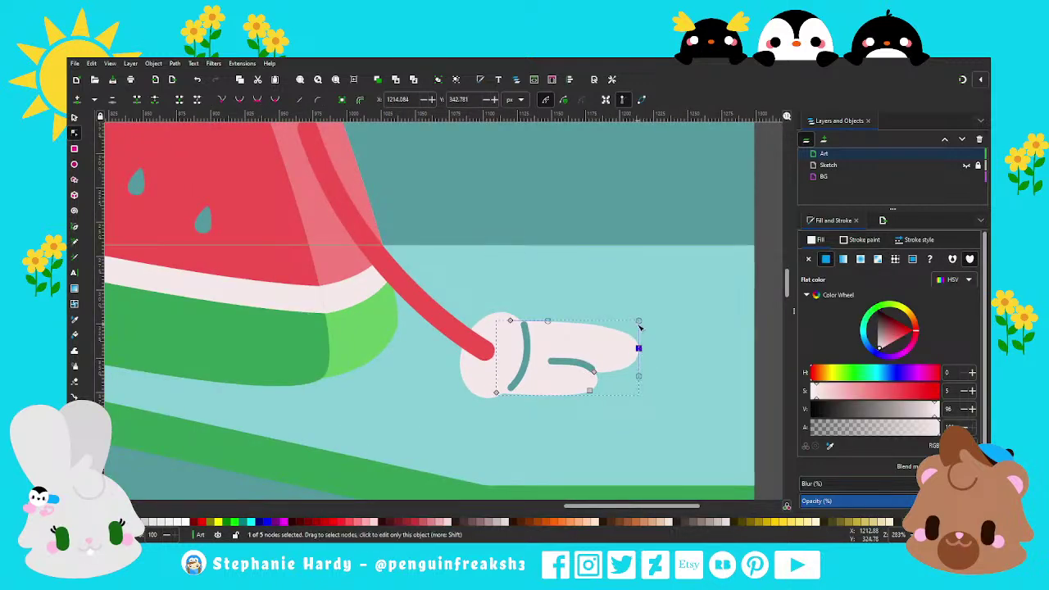
left_click_drag(640, 323, 637, 321)
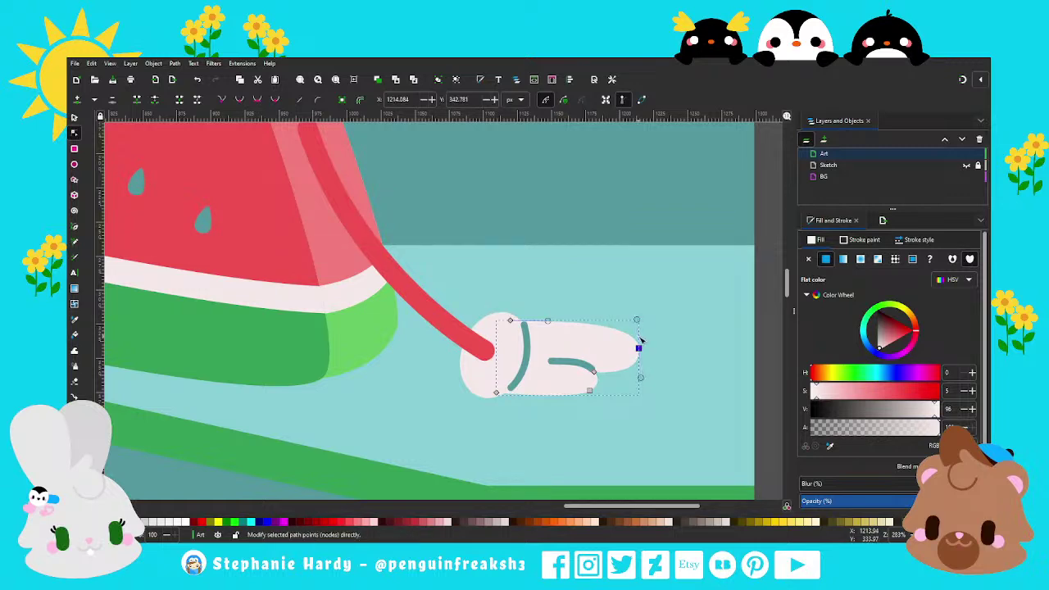
Deselect the glove and save the drawing as watermelon_dude.svg.
key("s")
scroll(674, 367, "down", 2)
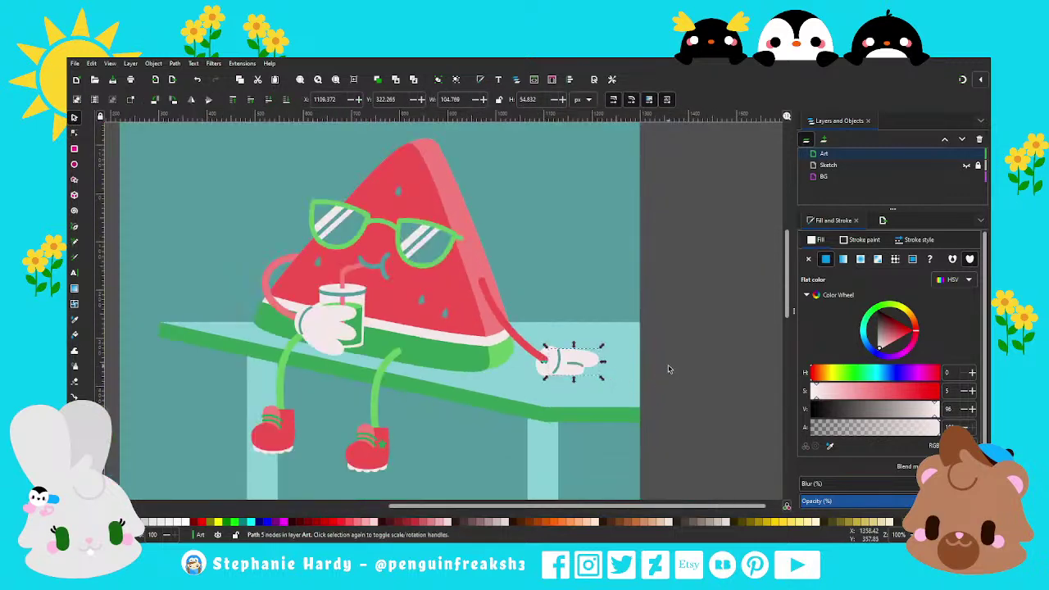
left_click(674, 367)
scroll(674, 368, "down", 1)
scroll(674, 367, "down", 2)
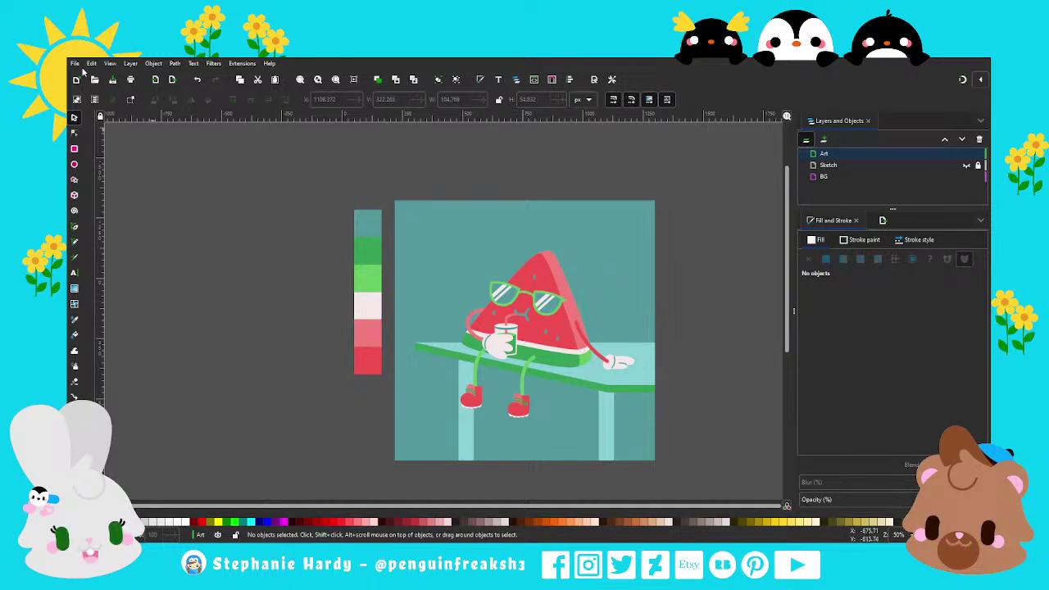
key("ctrl+s")
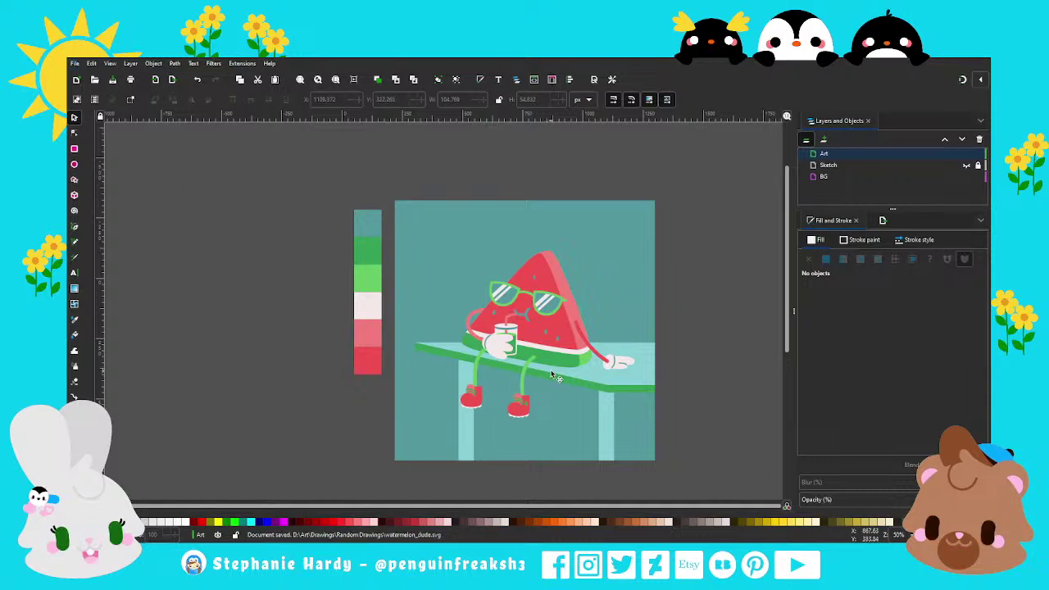
scroll(554, 376, "up", 1)
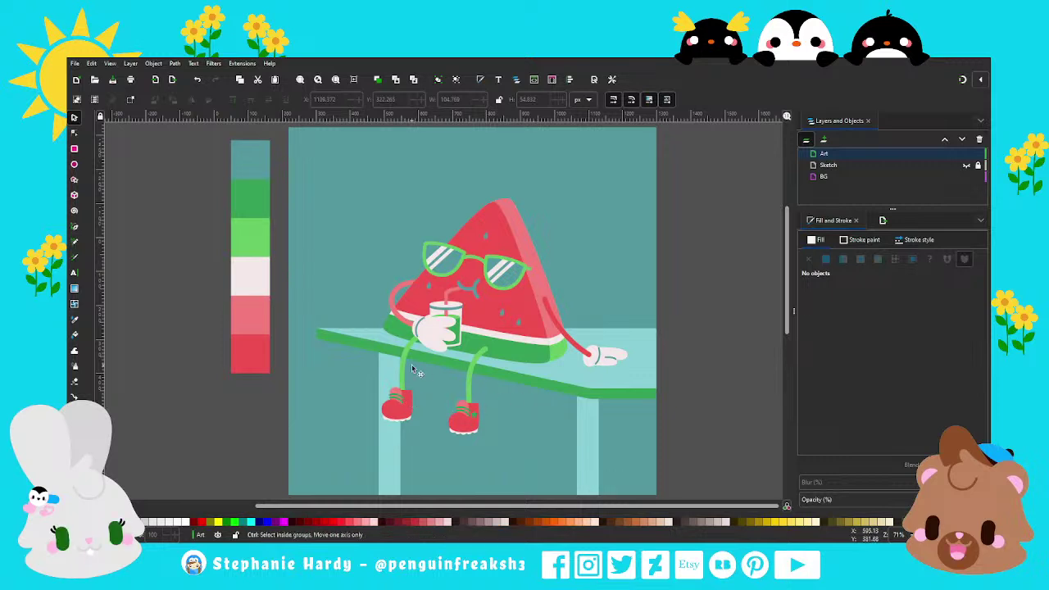
scroll(411, 364, "down", 1)
scroll(421, 424, "up", 1)
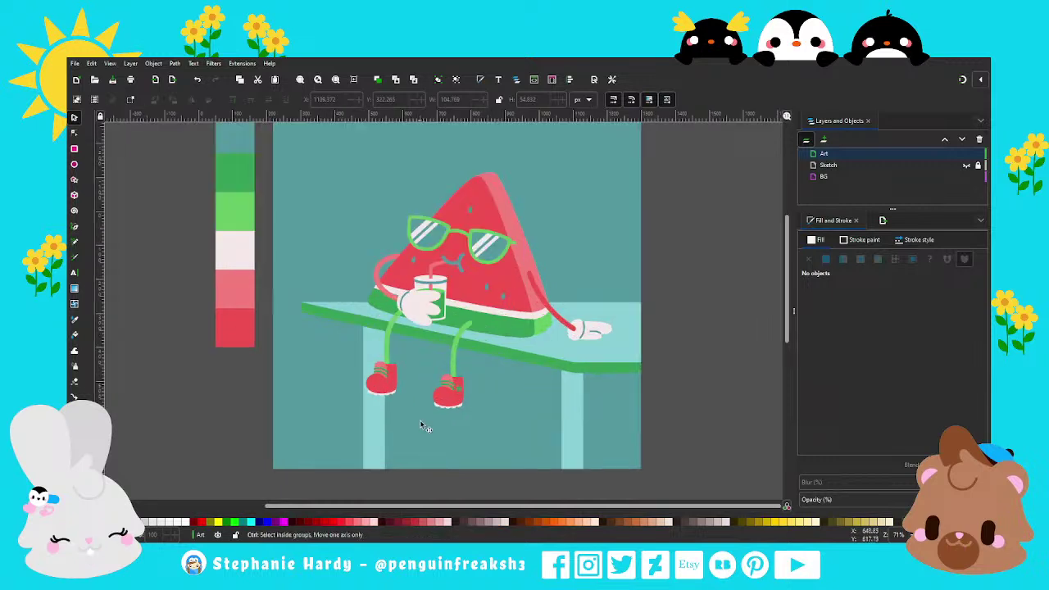
Move the left table leg about 32 px right and nudge the right leg slightly right.
left_click(377, 422)
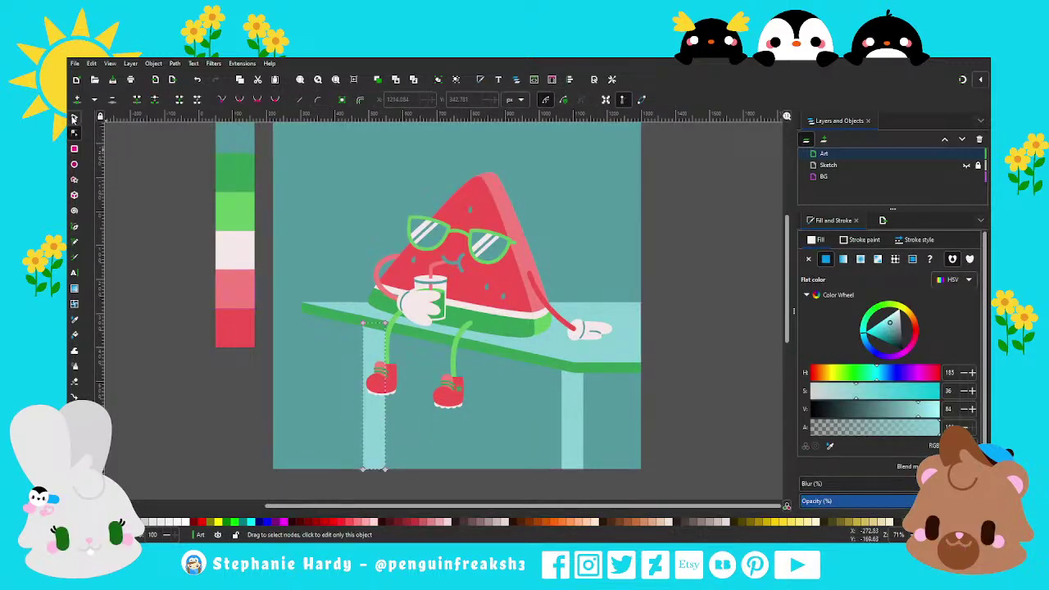
left_click_drag(407, 443, 417, 435)
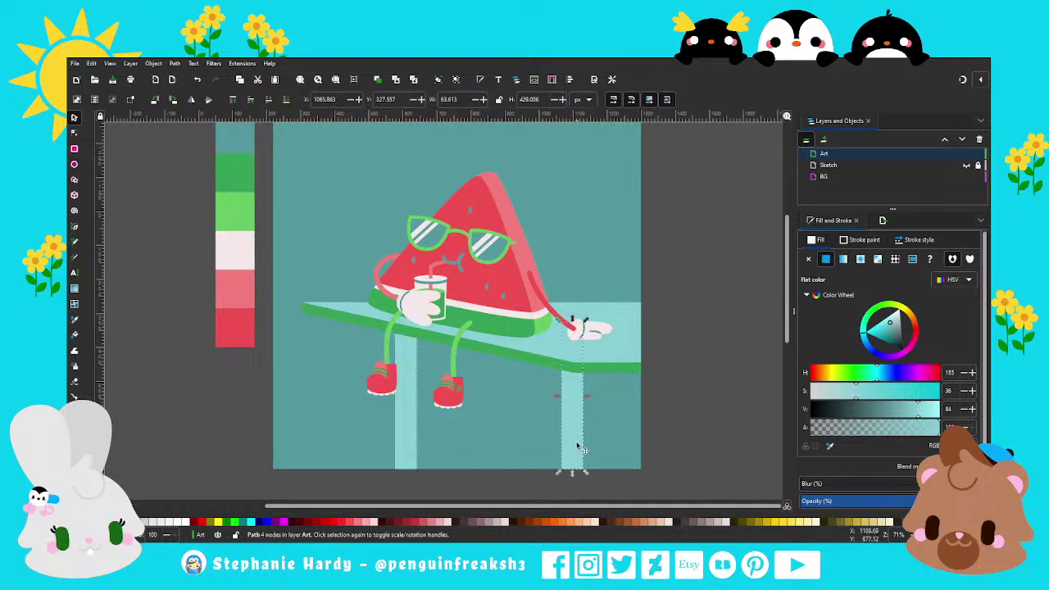
left_click_drag(570, 403, 583, 431)
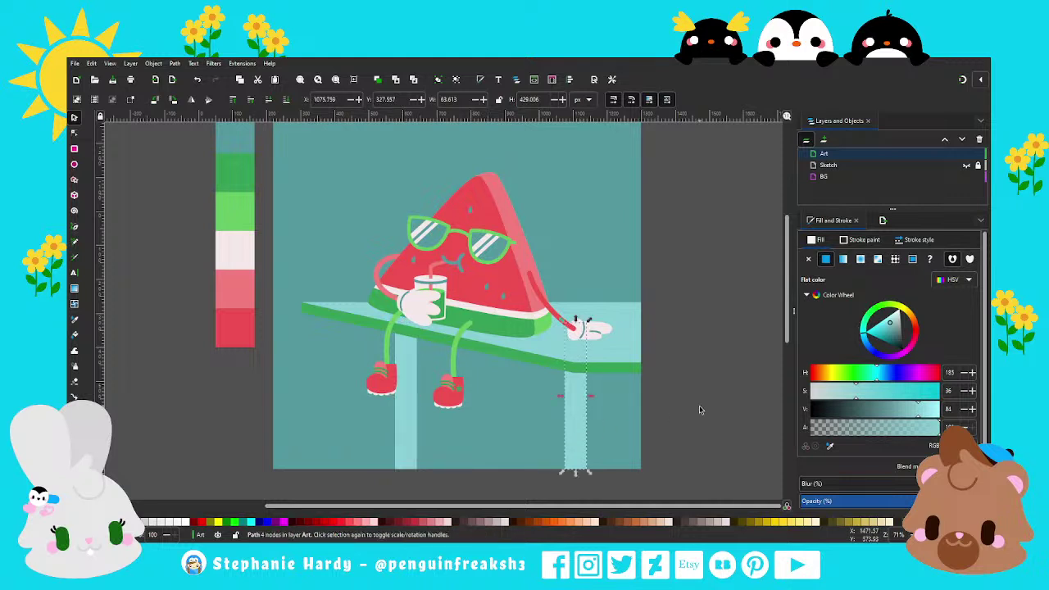
key("Escape")
scroll(415, 441, "down", 1)
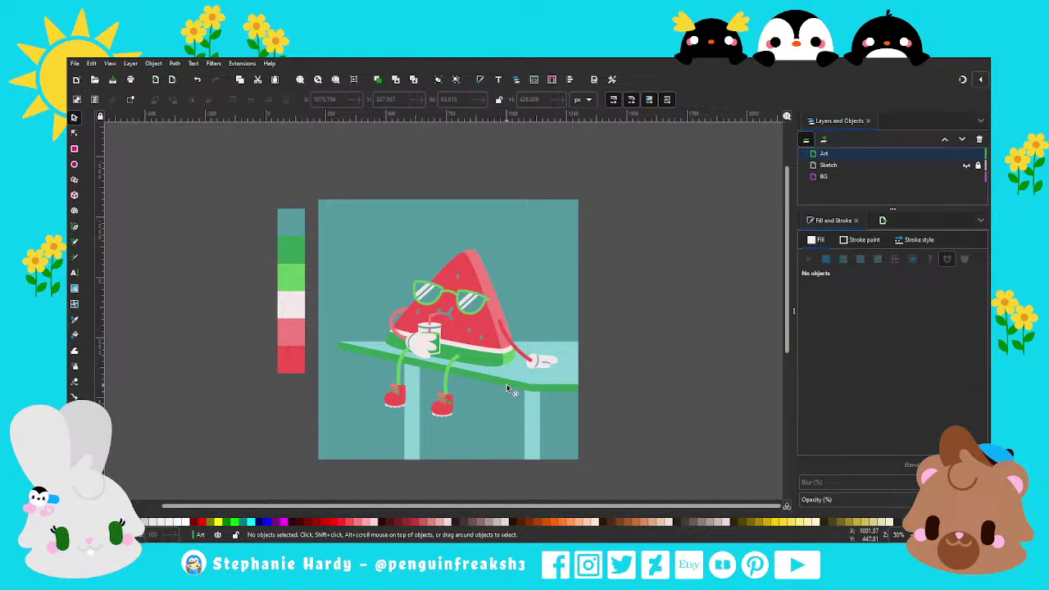
Move the left table leg about 114 px left toward the bench's left end, then select the watermelon.
scroll(458, 390, "down", 1)
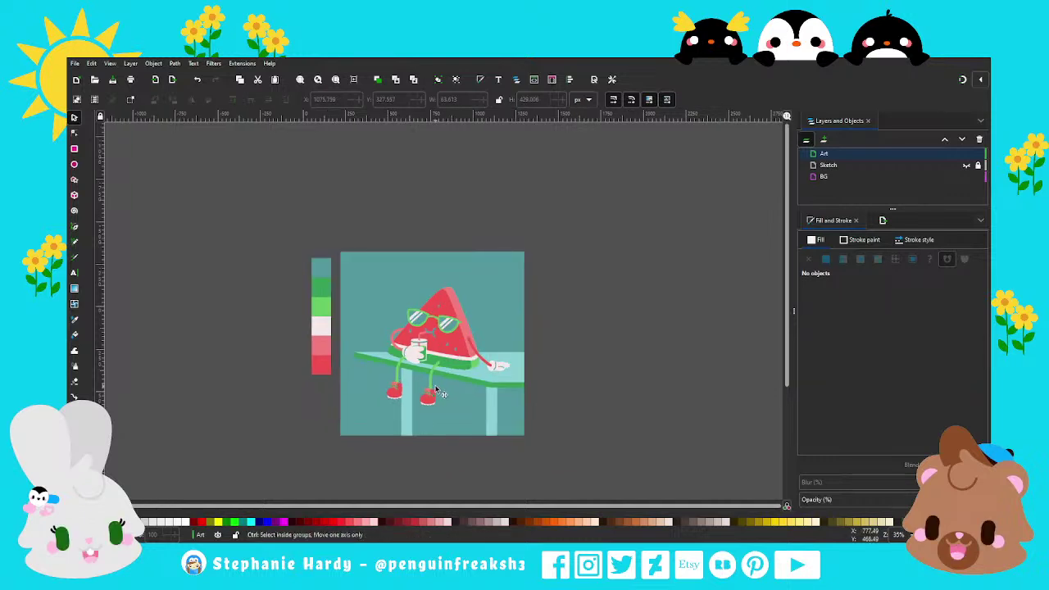
scroll(438, 394, "up", 1)
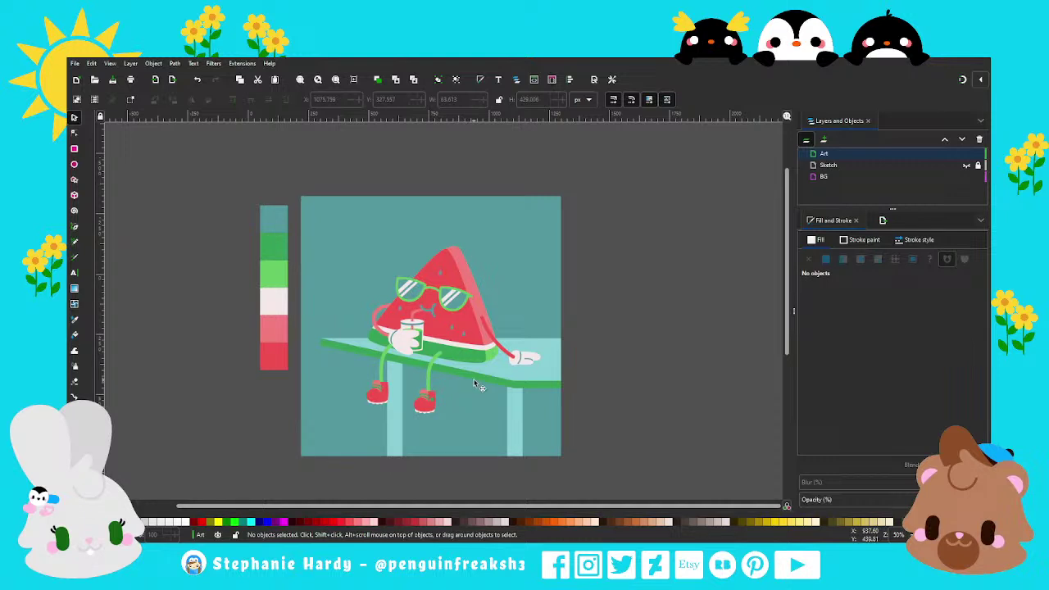
scroll(496, 383, "up", 1)
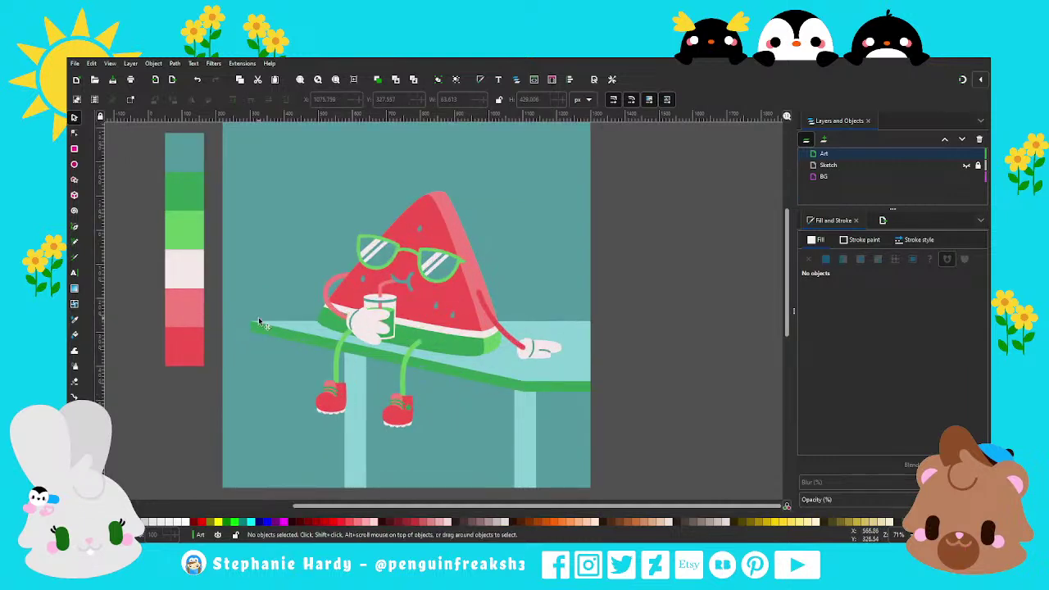
scroll(389, 358, "down", 1)
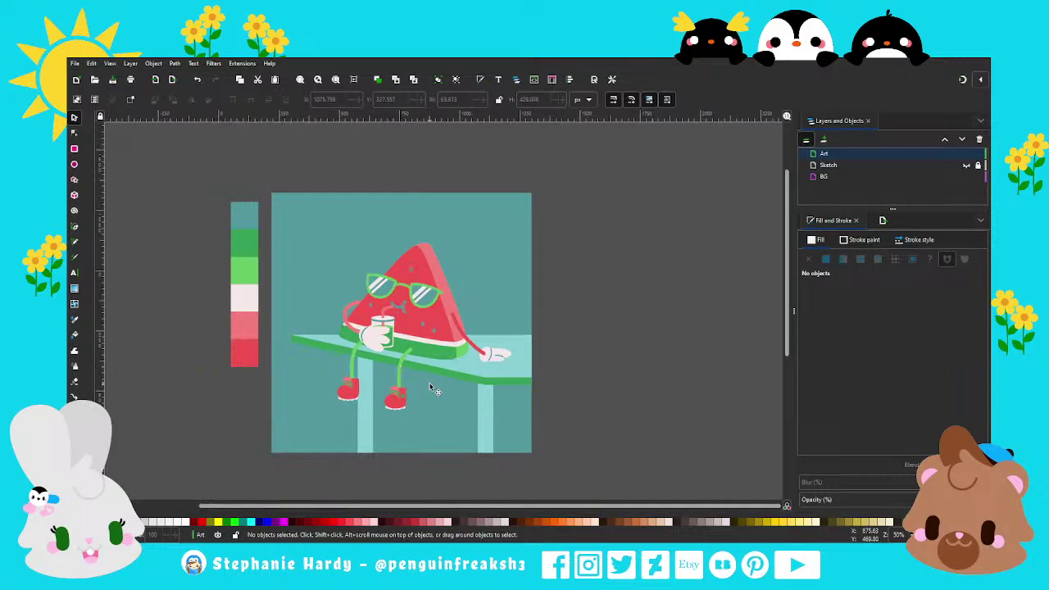
left_click_drag(366, 434, 331, 431)
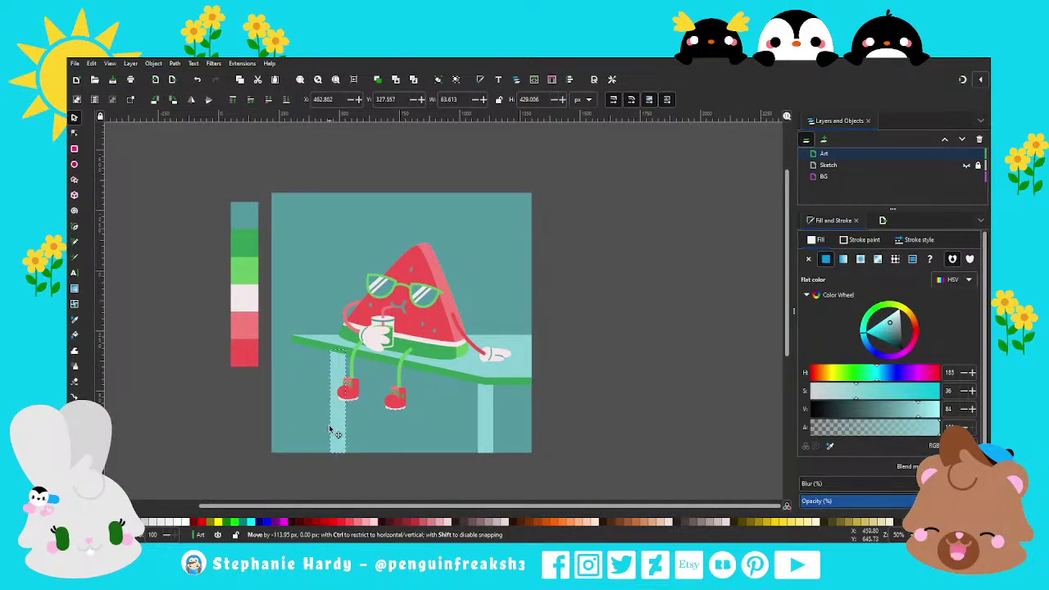
left_click(613, 370)
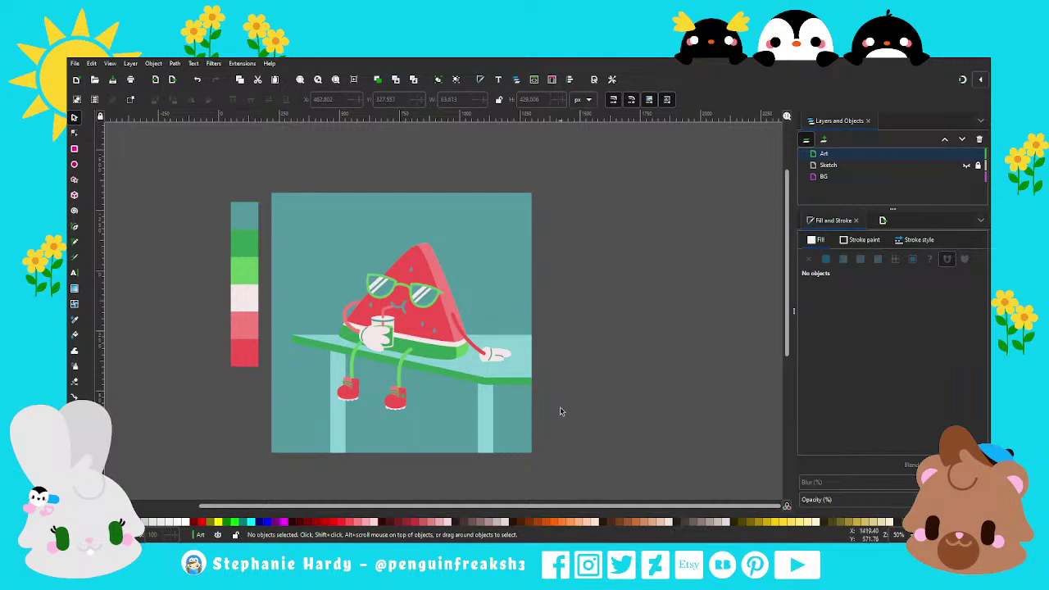
left_click_drag(533, 434, 316, 225)
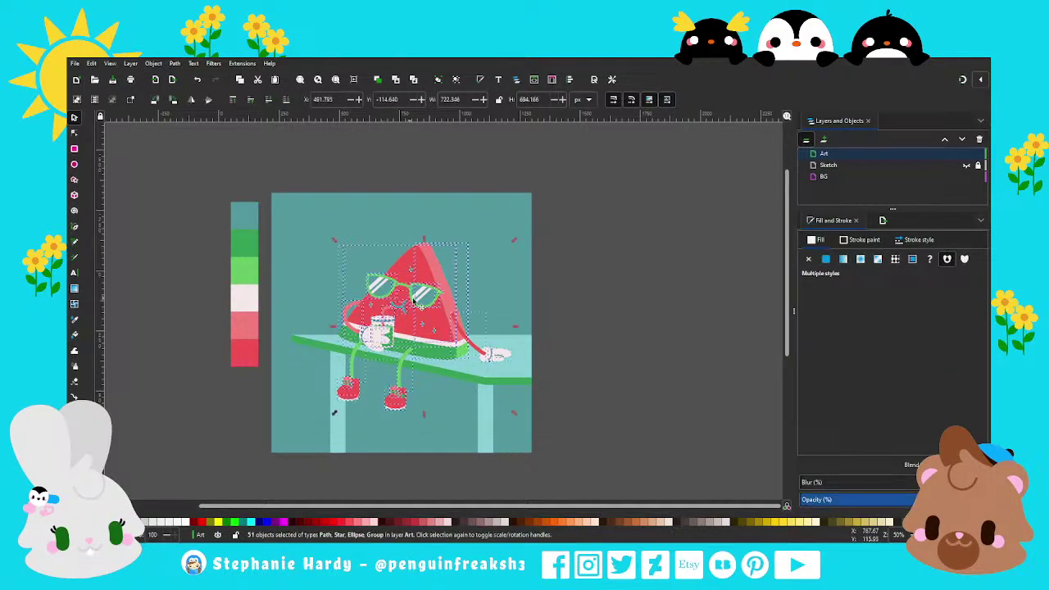
Slide the watermelon character slightly right along the bench and deselect it.
left_click_drag(419, 305, 436, 321)
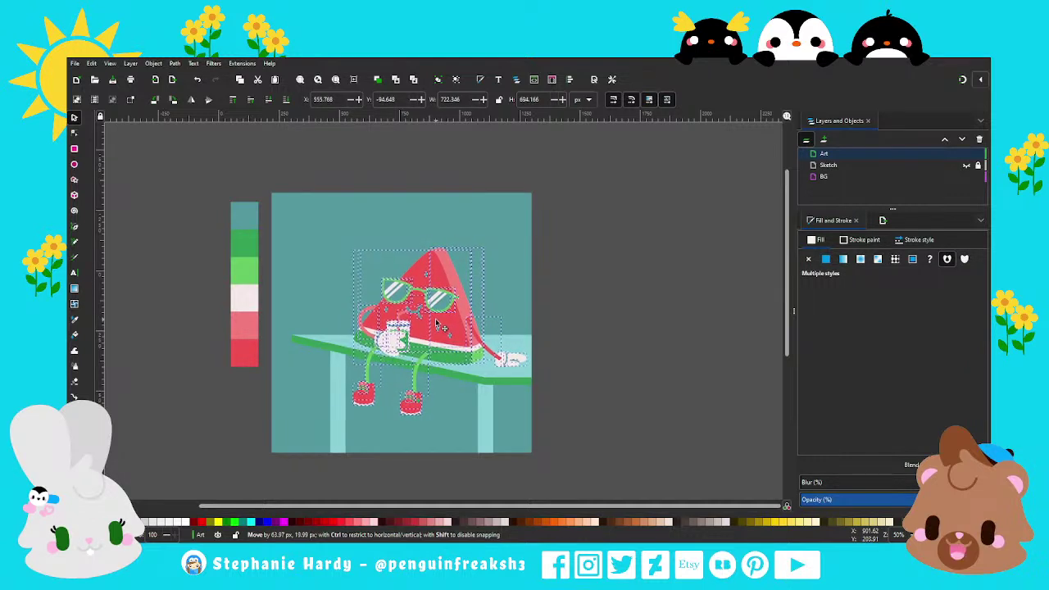
left_click_drag(441, 326, 438, 326)
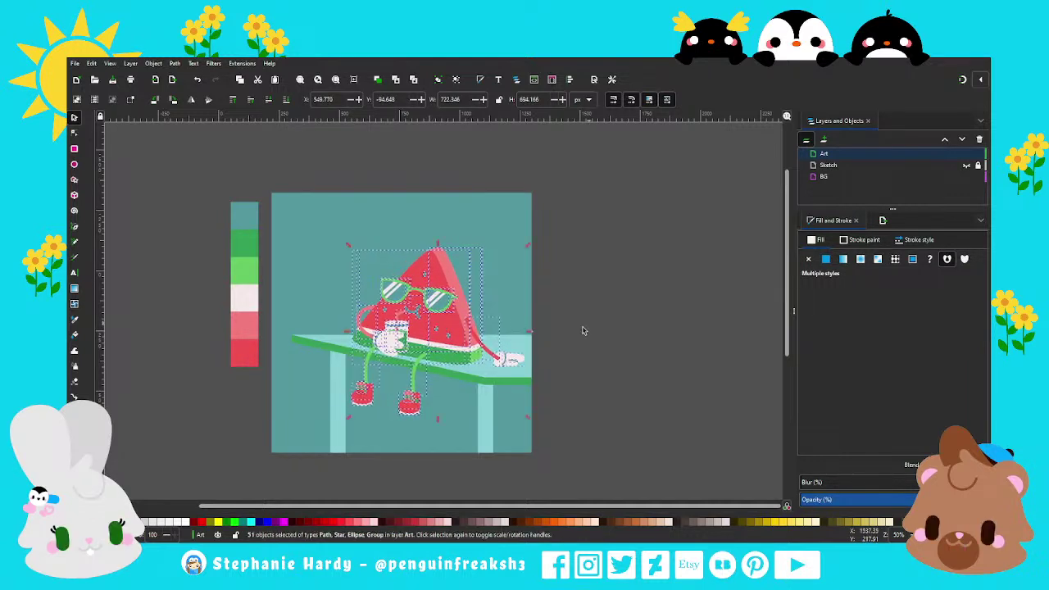
left_click(582, 330)
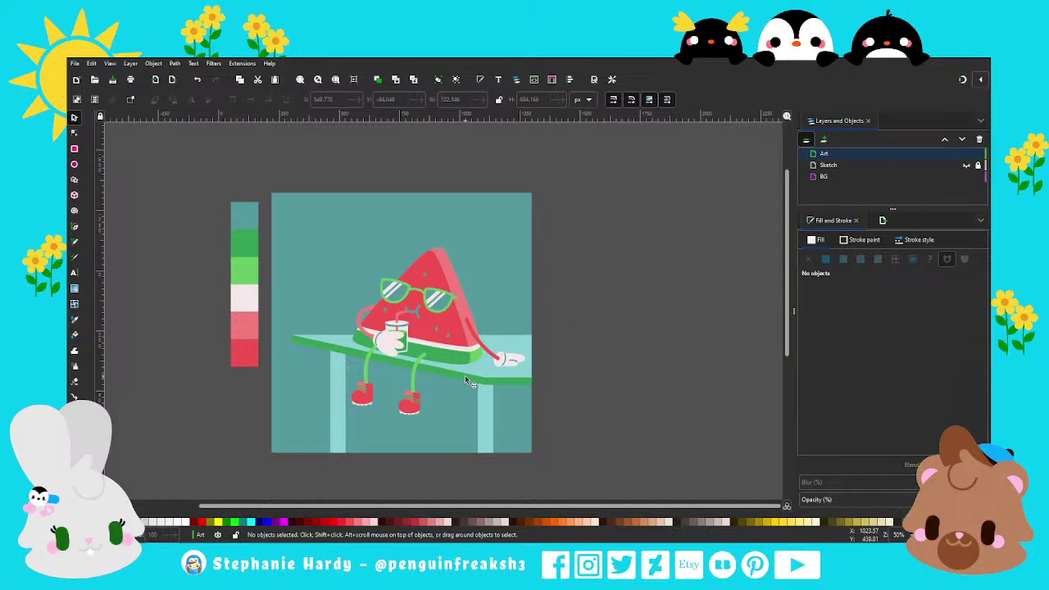
scroll(451, 384, "up", 1)
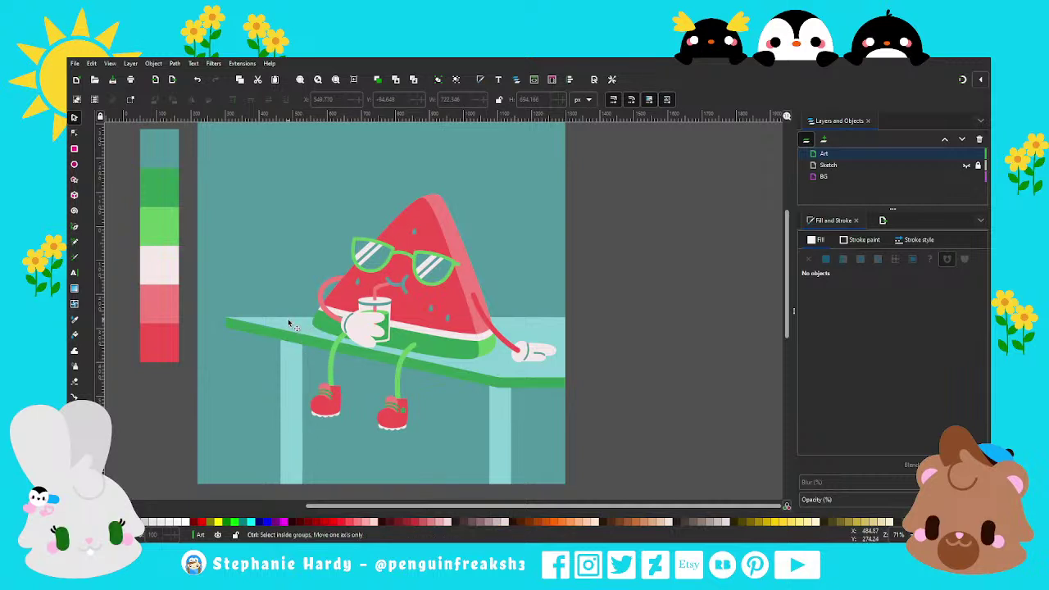
scroll(291, 325, "down", 1)
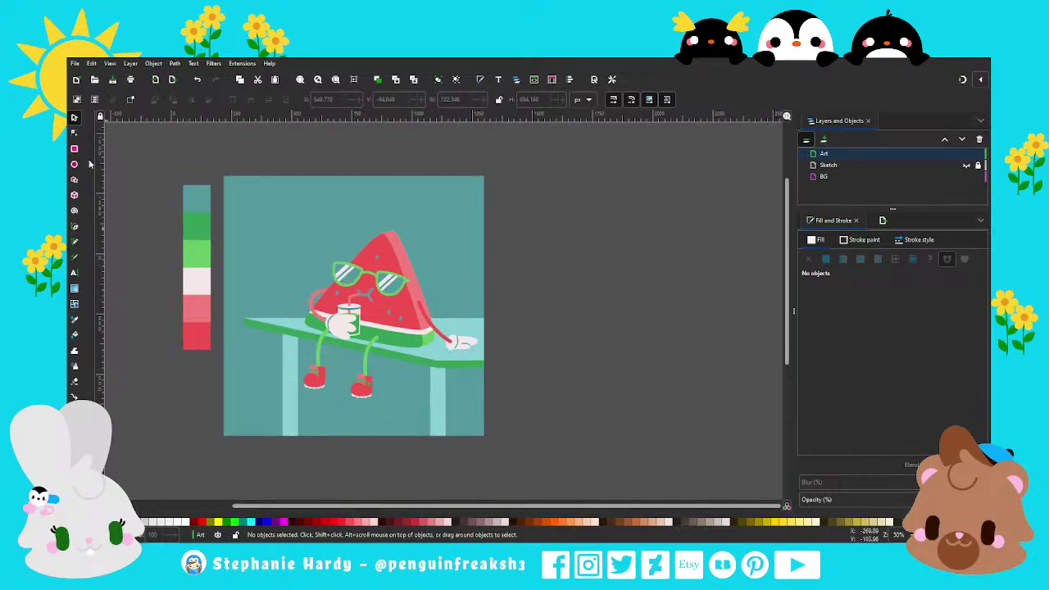
Drag the tabletop's left corner node inward to shorten the bench's left end.
left_click(73, 133)
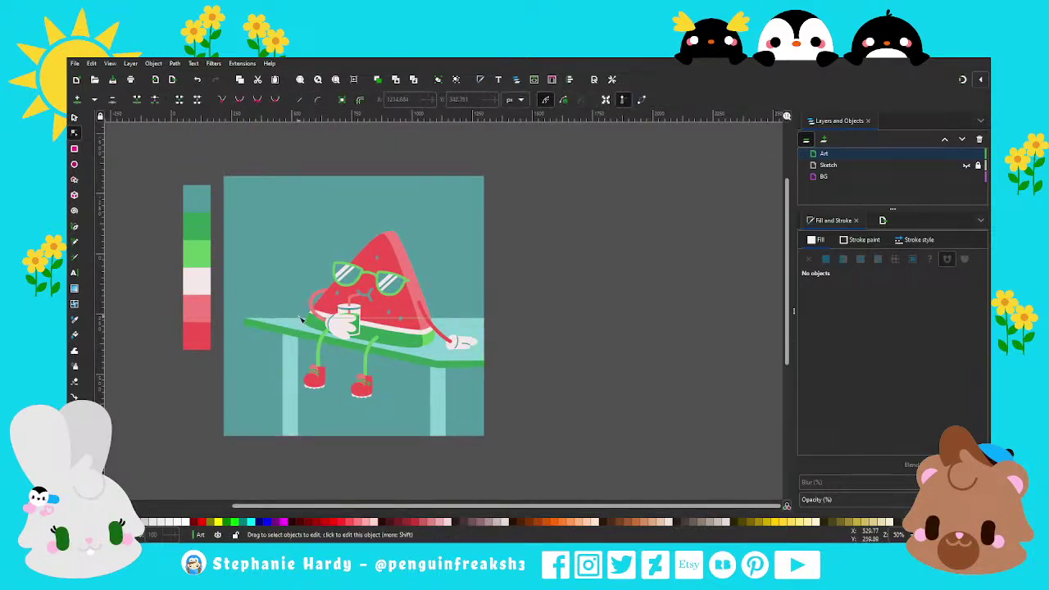
scroll(304, 319, "up", 2)
left_click(194, 323)
mouse_move(194, 323)
left_mouse_down()
mouse_move(251, 323)
mouse_move(216, 320)
left_mouse_up()
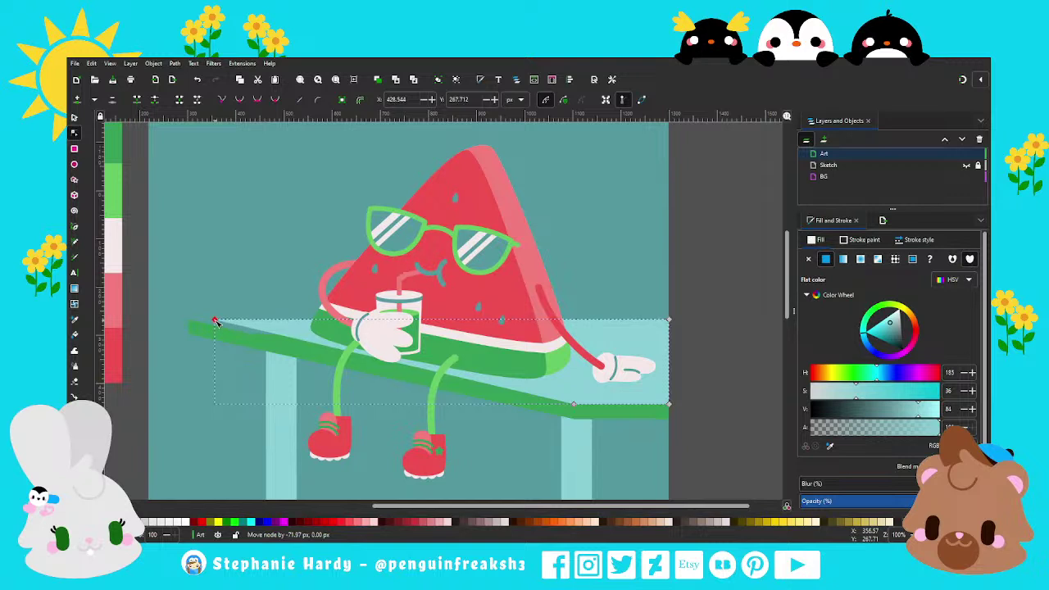
Pull the green tabletop edge's left corner nodes inward so it tapers along the left tip.
left_click(204, 332)
left_click(262, 344, "shift")
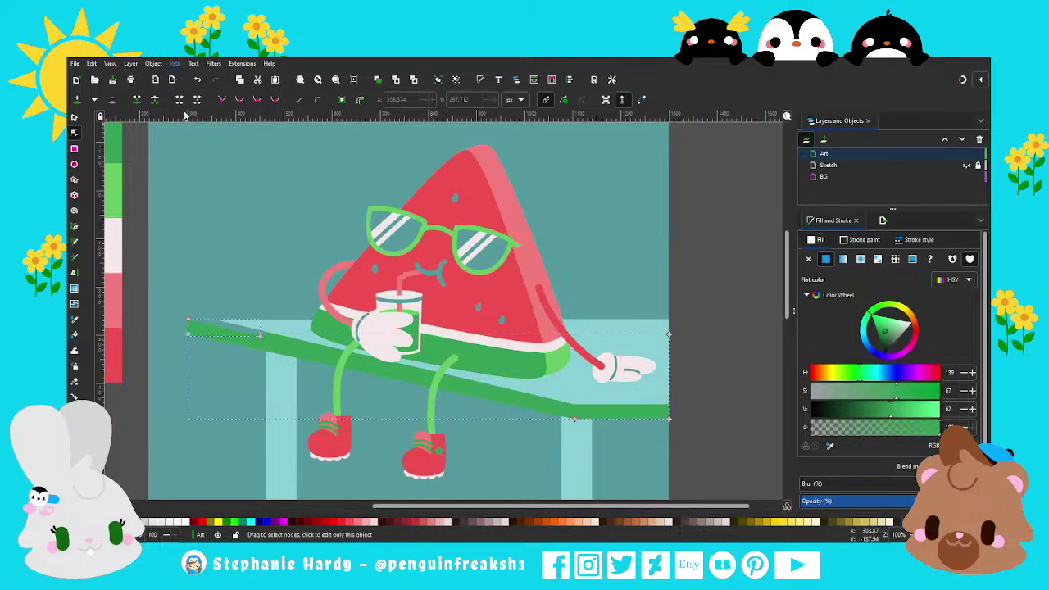
mouse_move(205, 350)
left_mouse_down()
mouse_move(197, 330)
mouse_move(222, 322)
left_mouse_up()
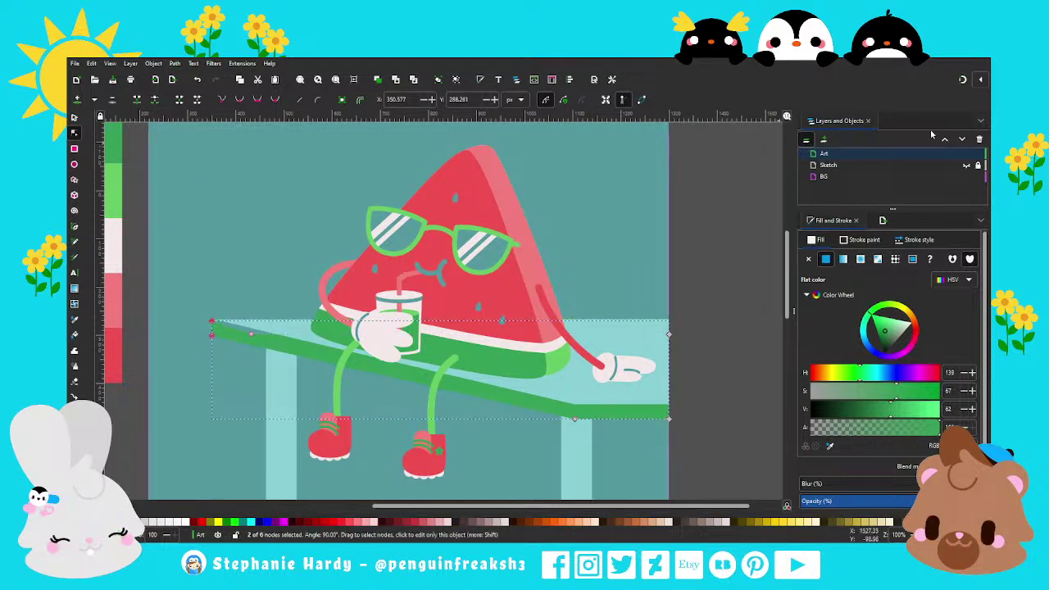
left_click(251, 335)
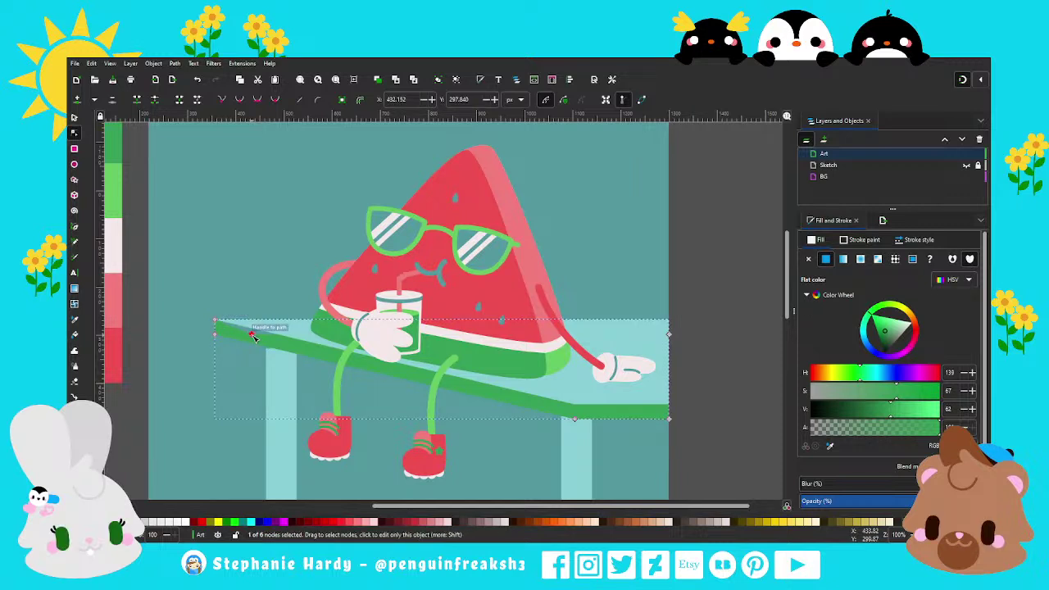
mouse_move(254, 337)
left_mouse_down()
mouse_move(298, 352)
mouse_move(249, 326)
left_mouse_up()
key("Escape")
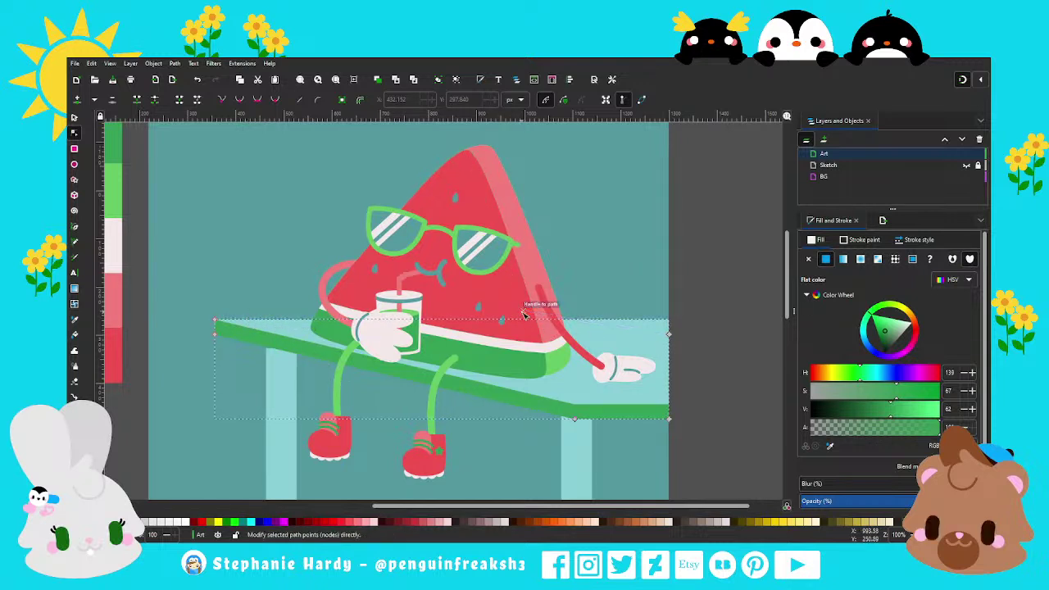
left_click(74, 118)
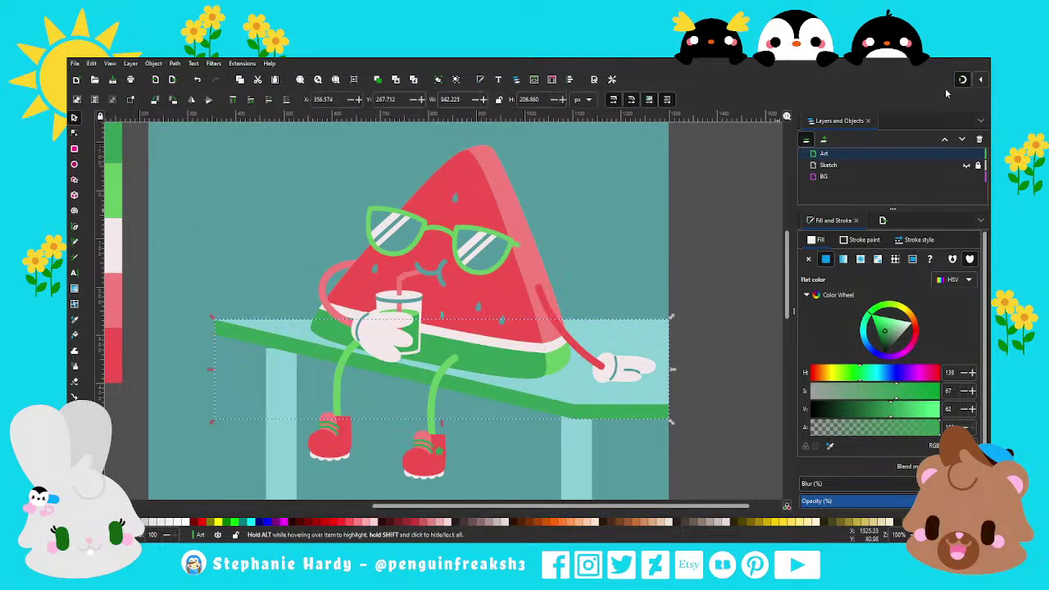
left_click(693, 253)
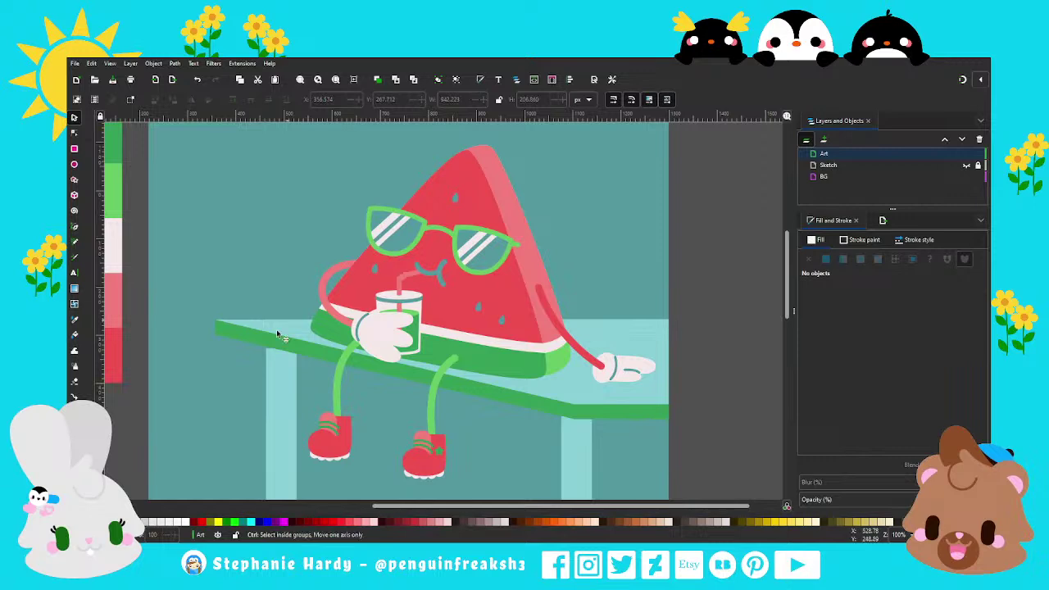
left_click(277, 378)
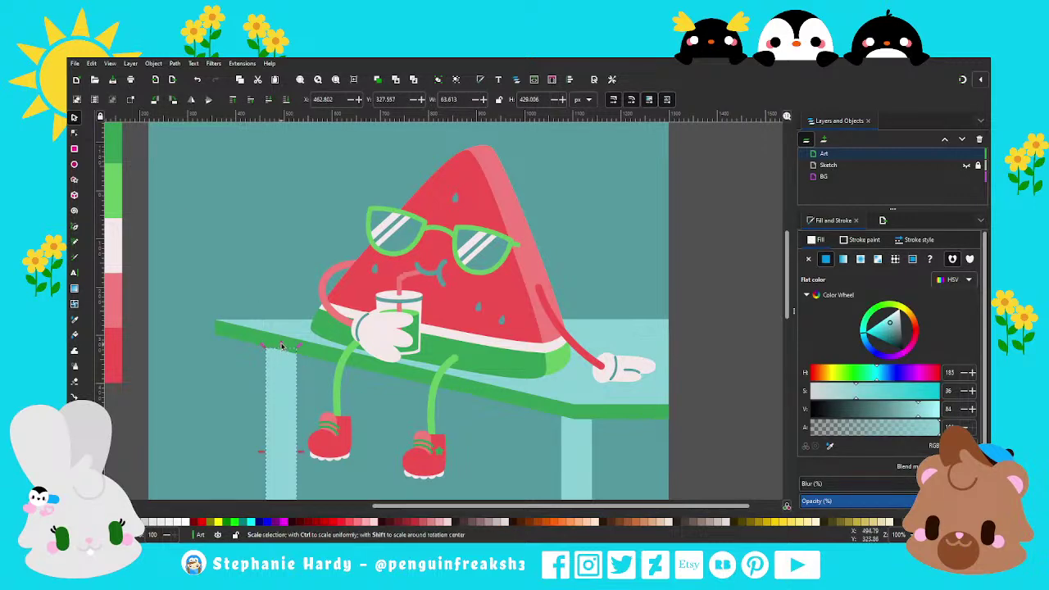
Fit the whole drawing in view and save it again to watermelon_dude.svg.
left_click(720, 337)
scroll(492, 328, "down", 2)
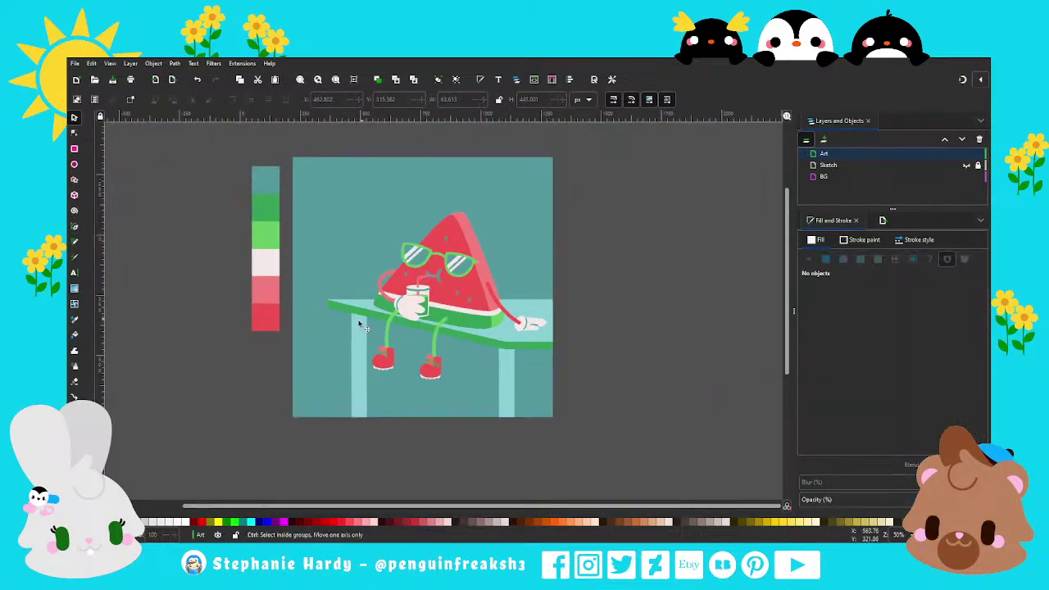
scroll(392, 351, "up", 2)
scroll(333, 318, "down", 1)
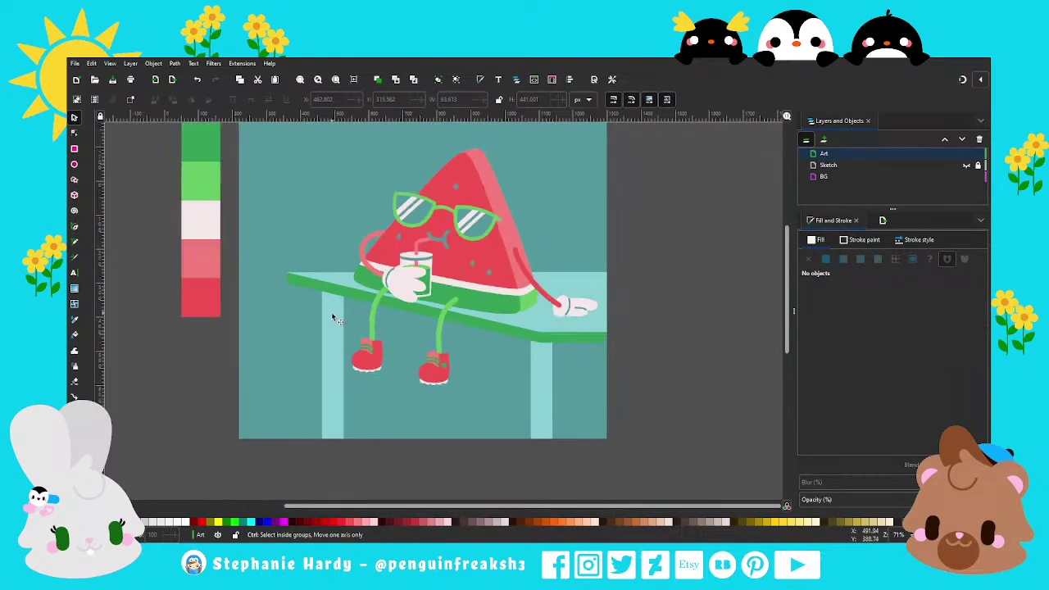
scroll(462, 363, "left", 3)
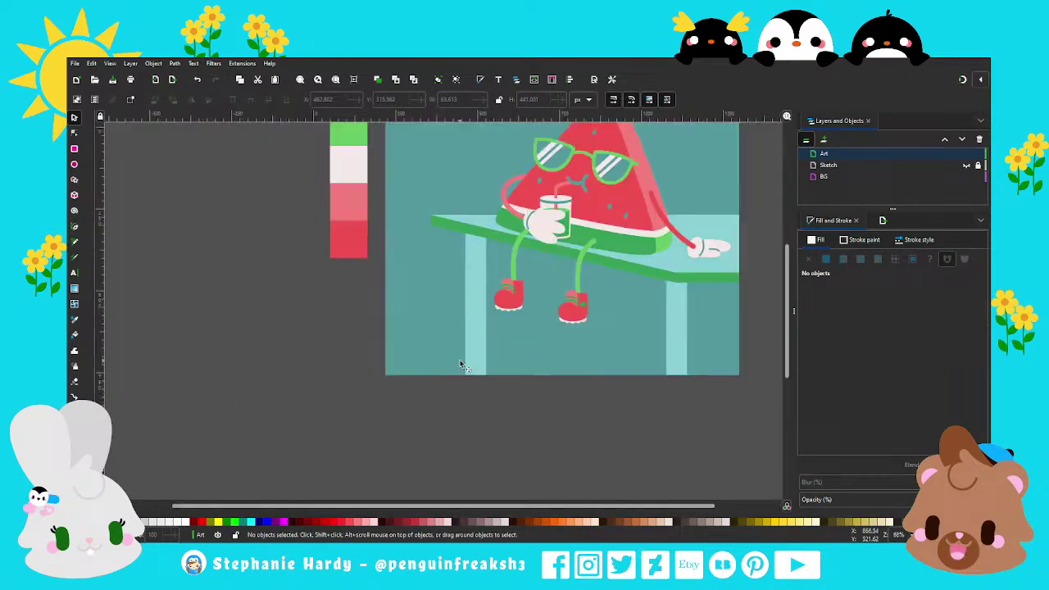
key("4")
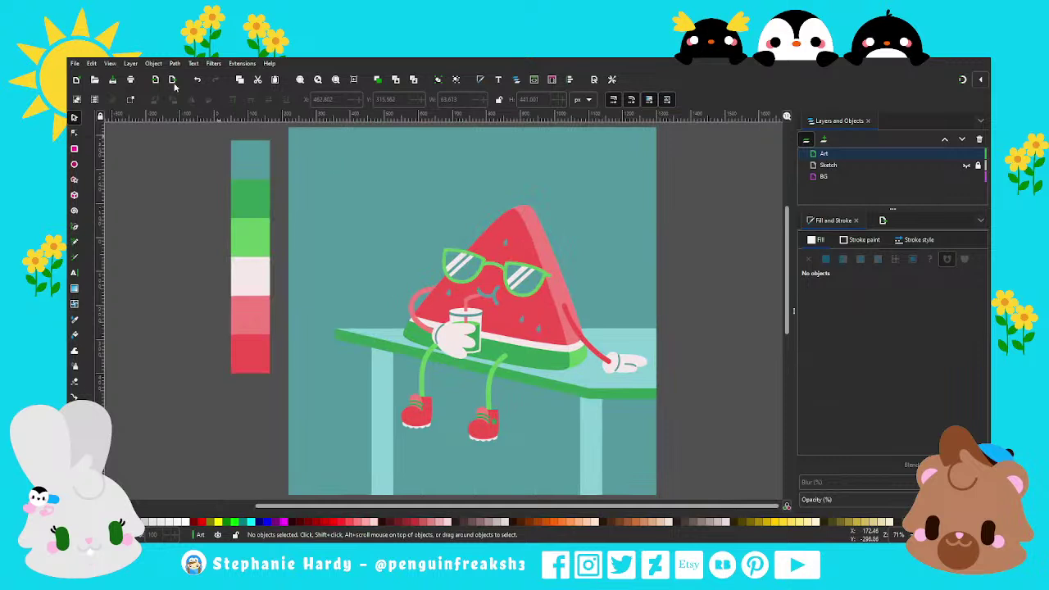
key("ctrl+s")
scroll(516, 240, "down", 1)
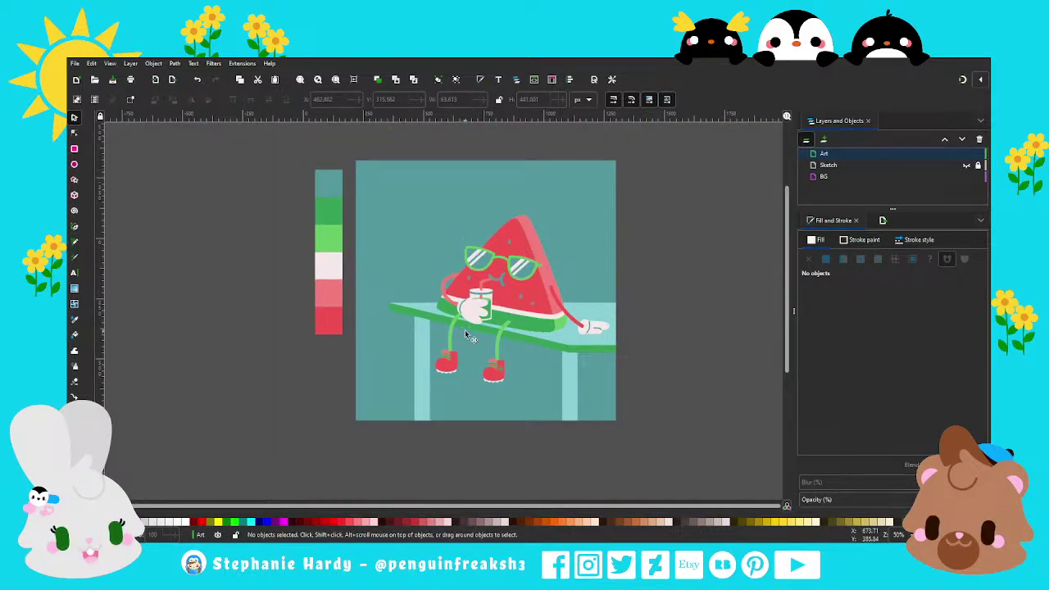
scroll(489, 286, "up", 1)
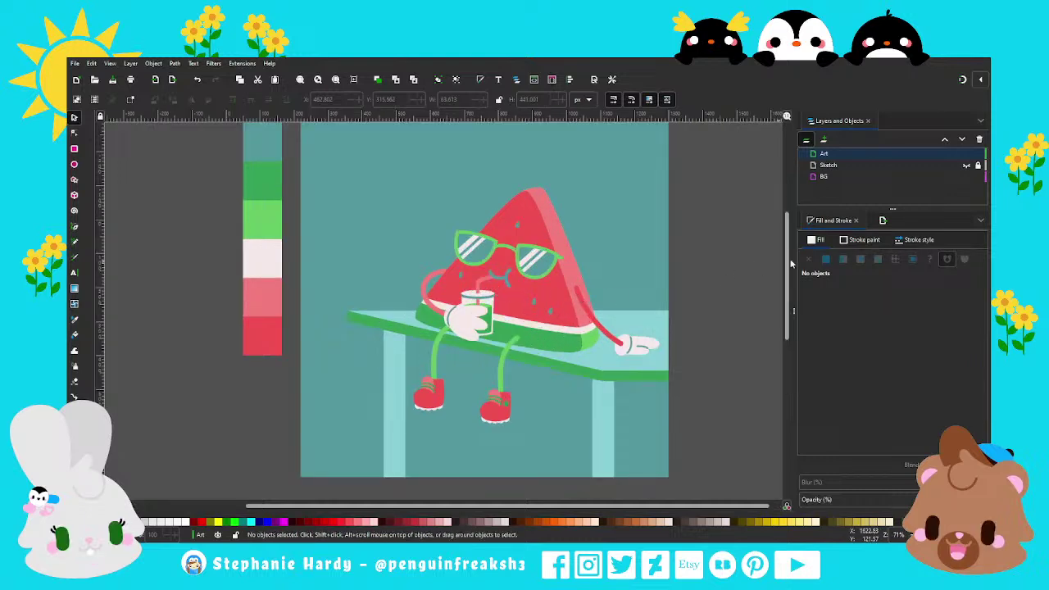
left_click_drag(786, 275, 786, 275)
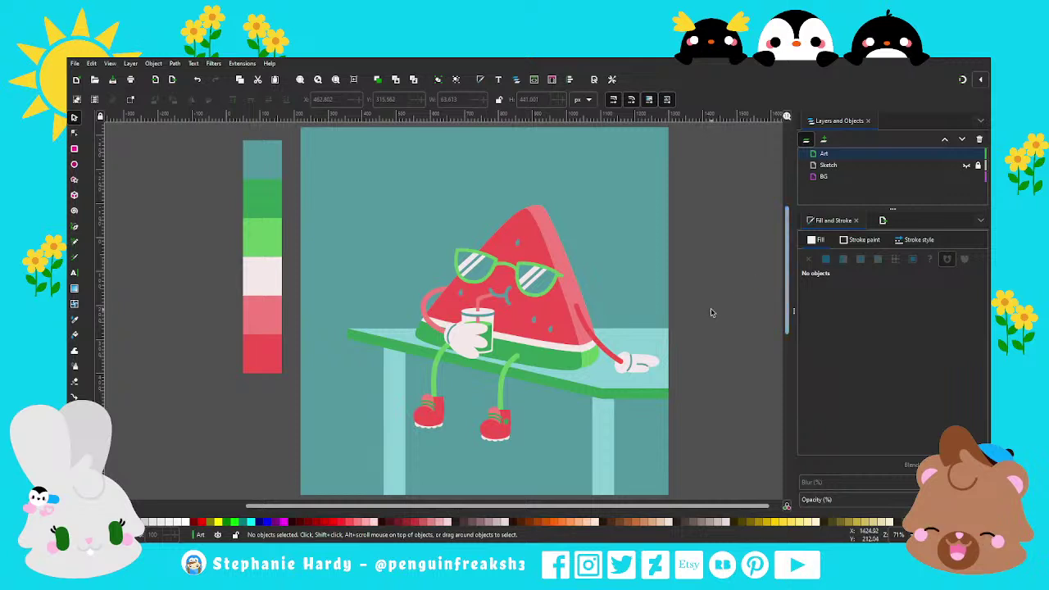
left_click(616, 191)
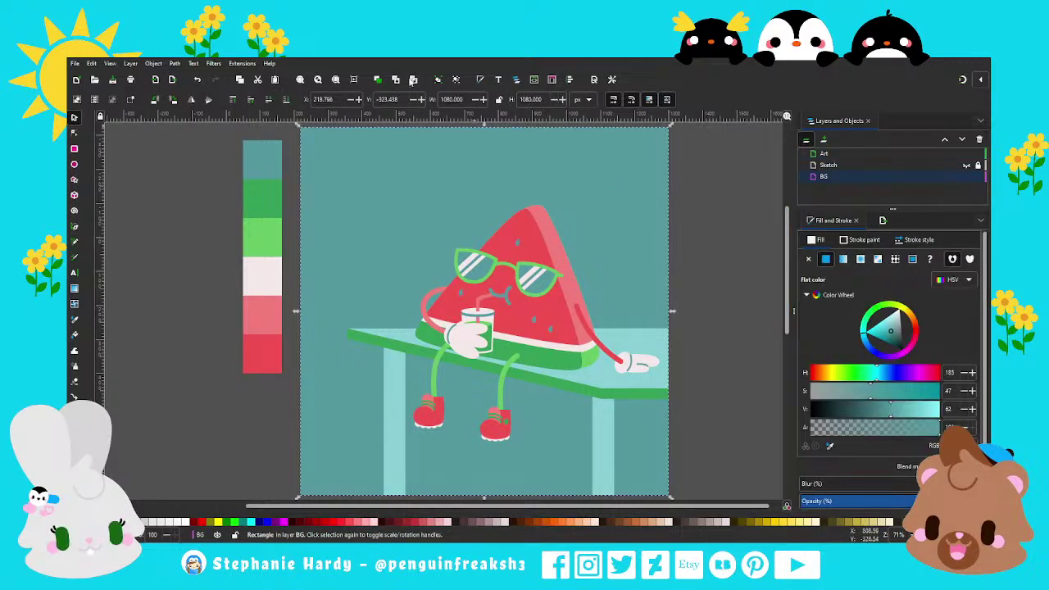
scroll(501, 373, "down", 1)
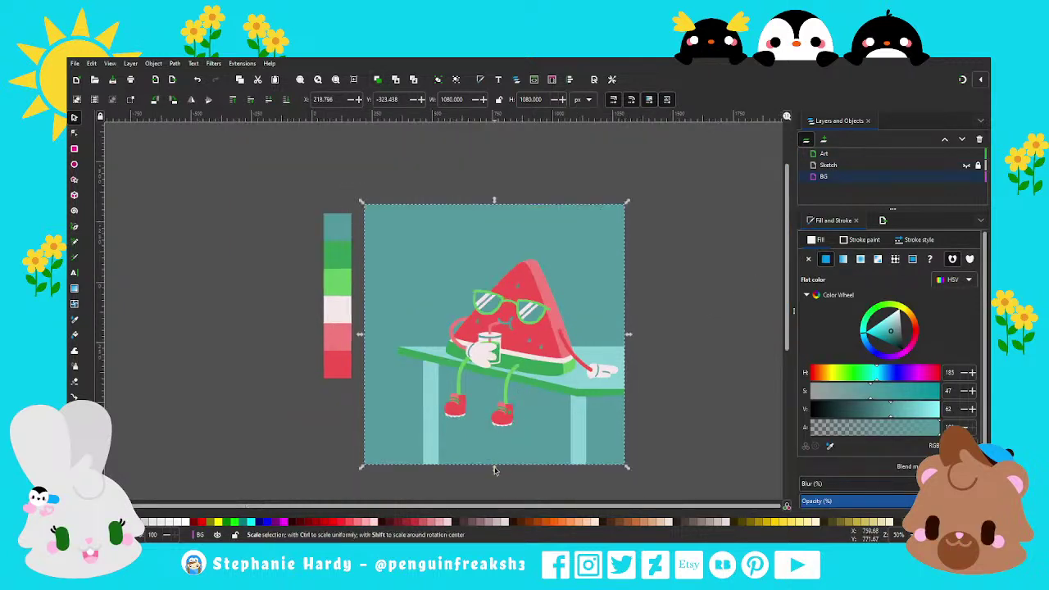
left_click_drag(494, 469, 510, 331)
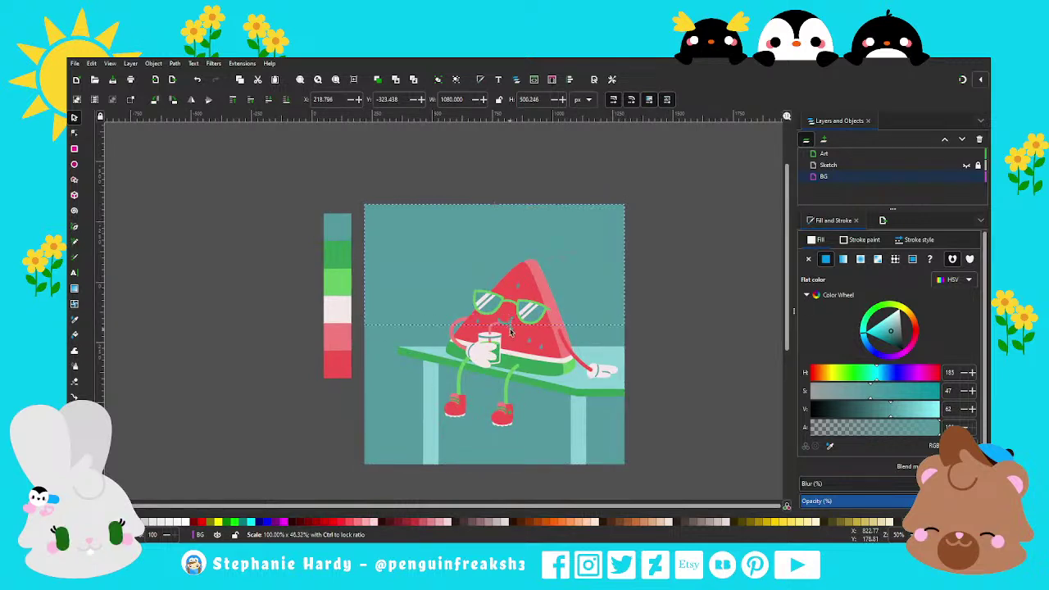
key("d")
left_click(623, 356)
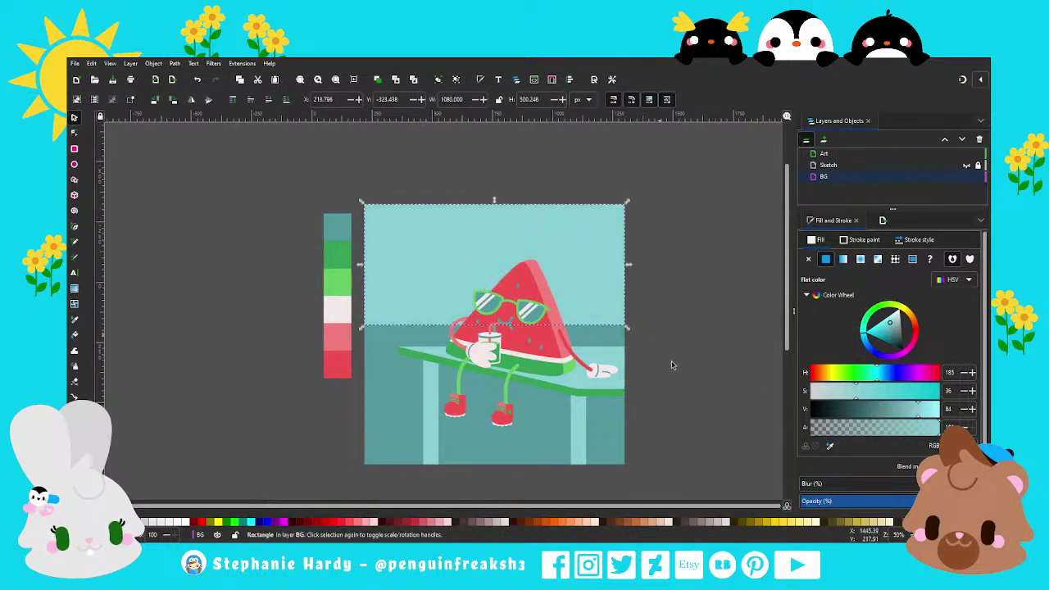
left_click(680, 413)
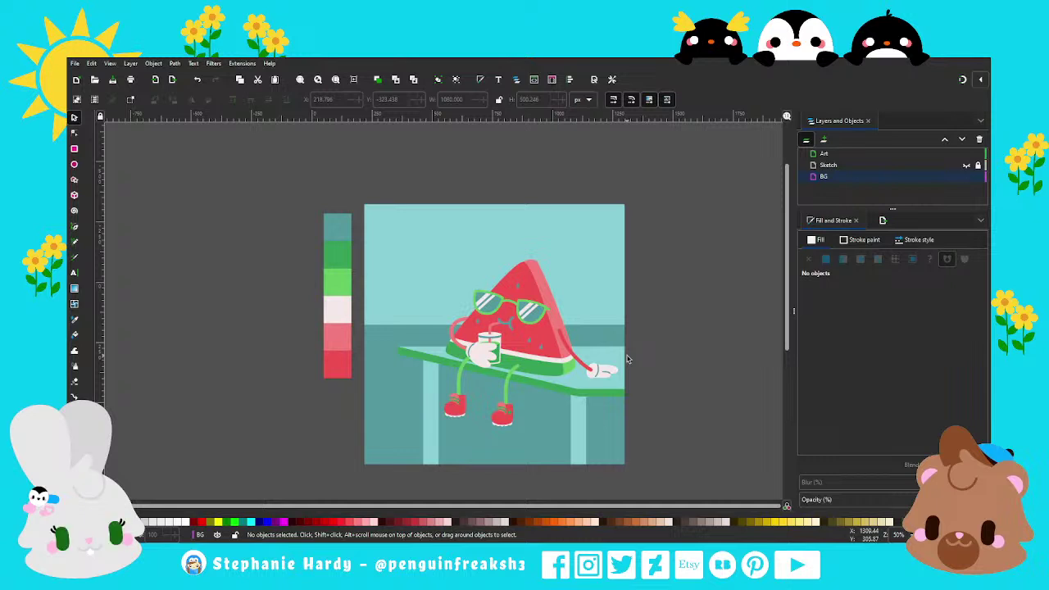
scroll(627, 358, "up", 1)
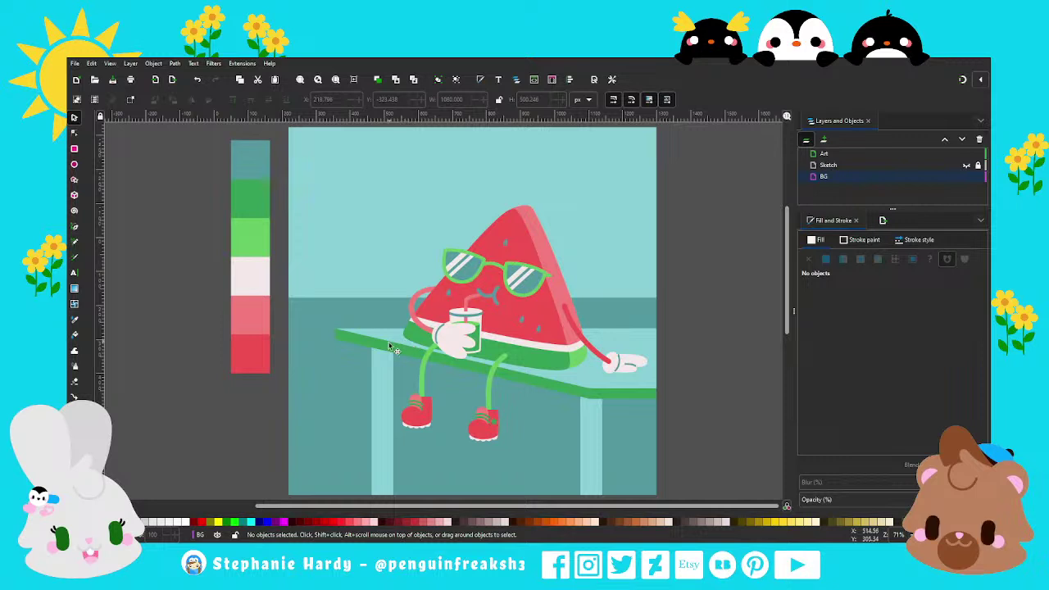
Draw a straight line across the bench with the Bezier tool and move it into the Art layer.
left_click(75, 226)
left_click(391, 340)
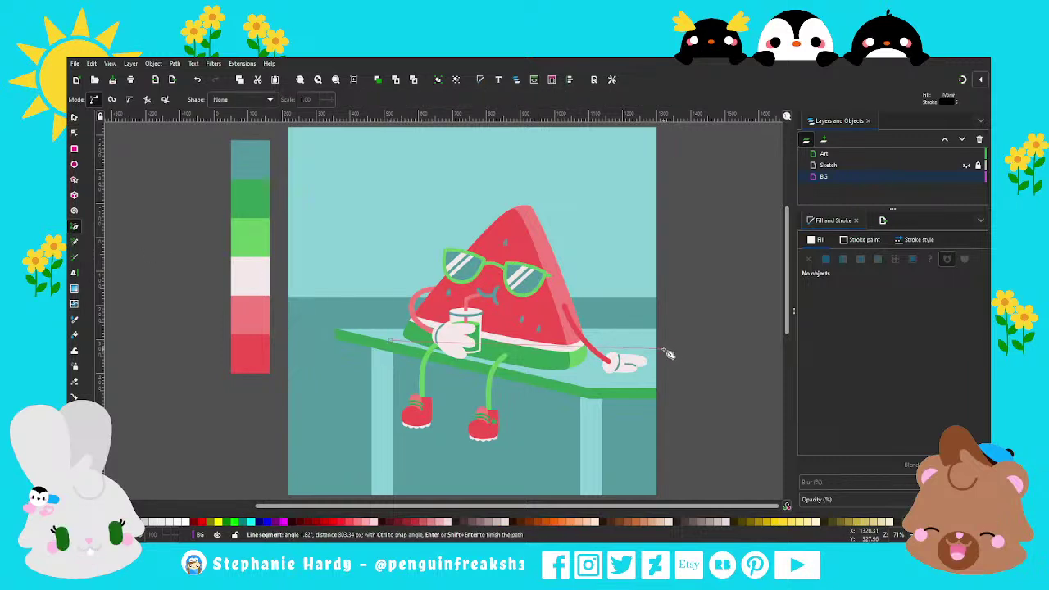
double_click(665, 350)
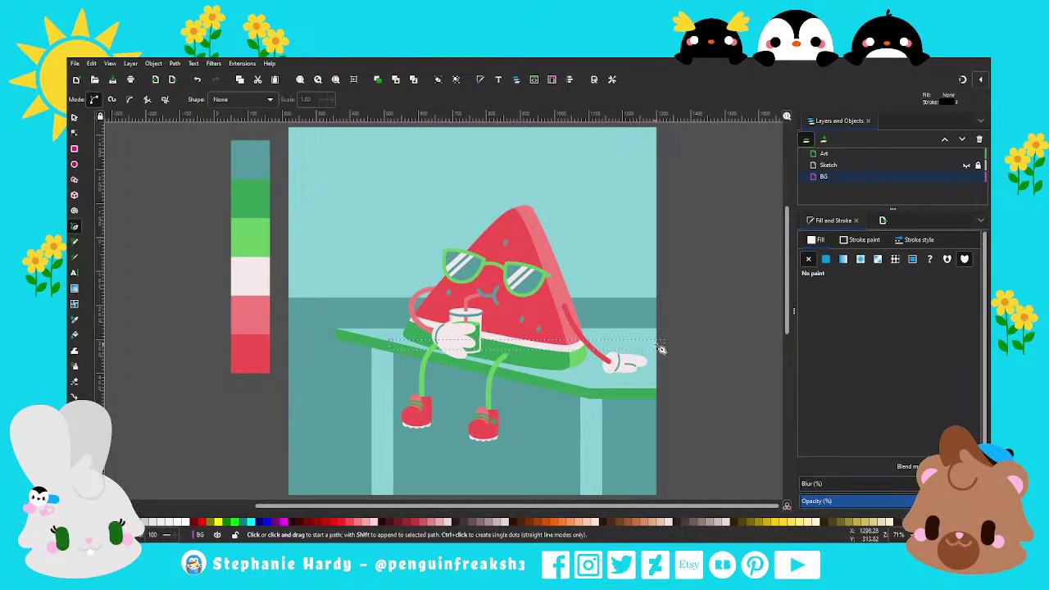
key("ctrl+z")
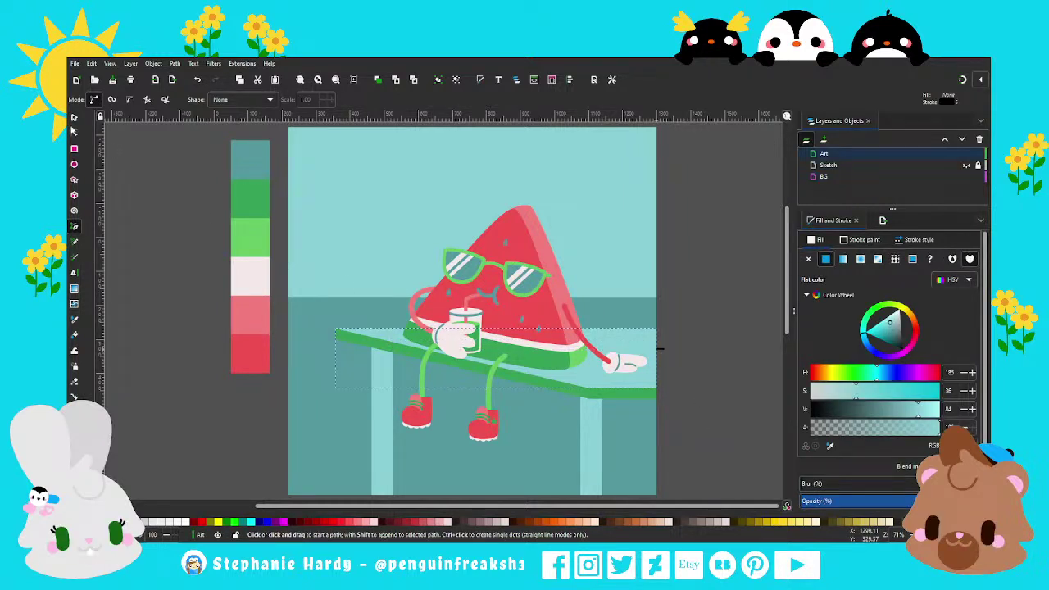
left_click(78, 119)
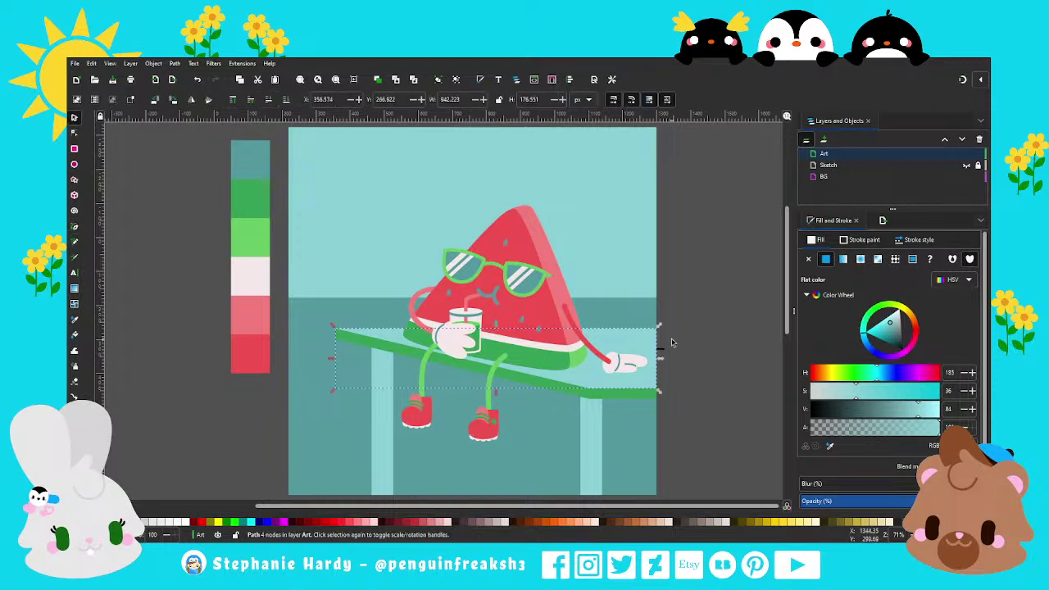
left_click(665, 352)
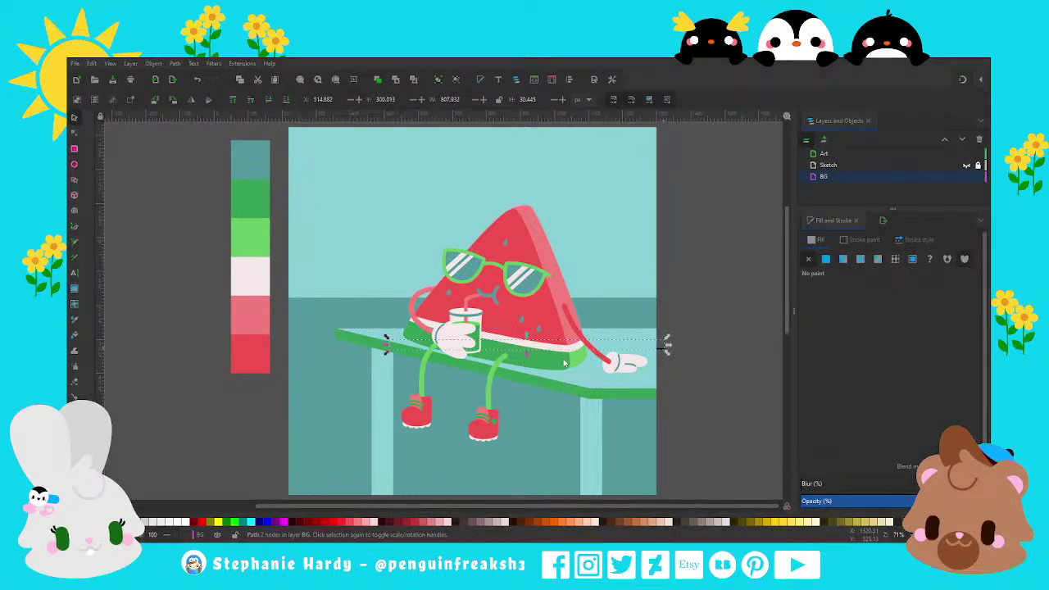
key("shift+Page_Up")
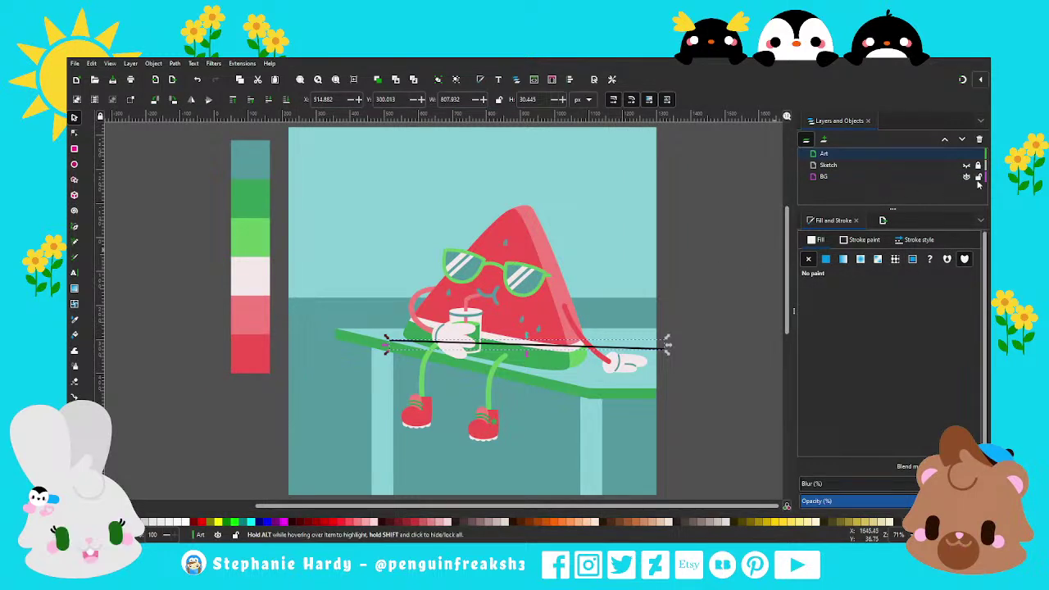
Level the line by raising its right end node and extend its left end further left.
key("1")
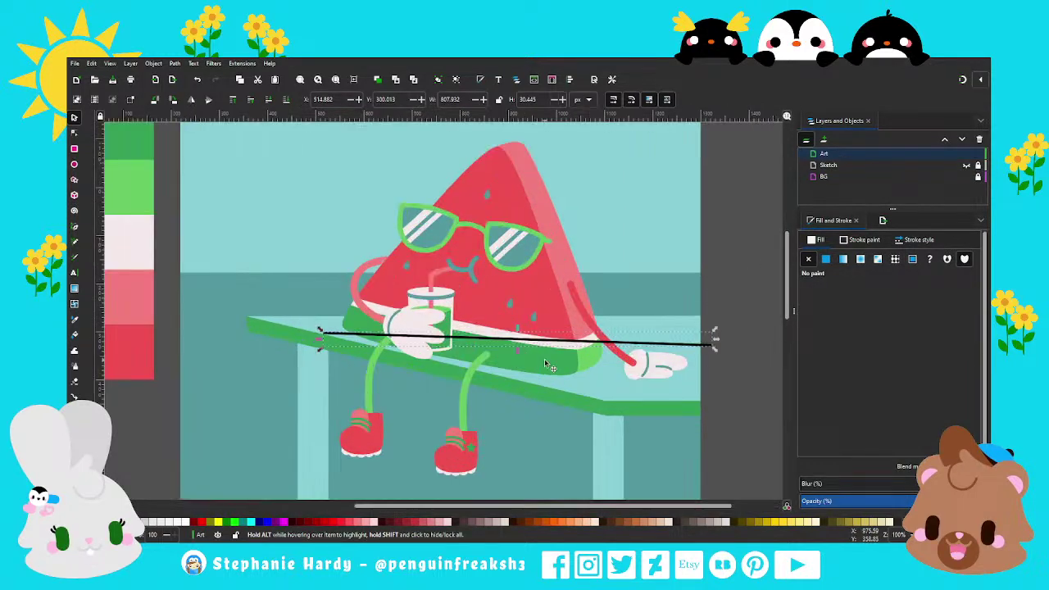
left_click(74, 133)
left_click_drag(713, 347, 711, 336)
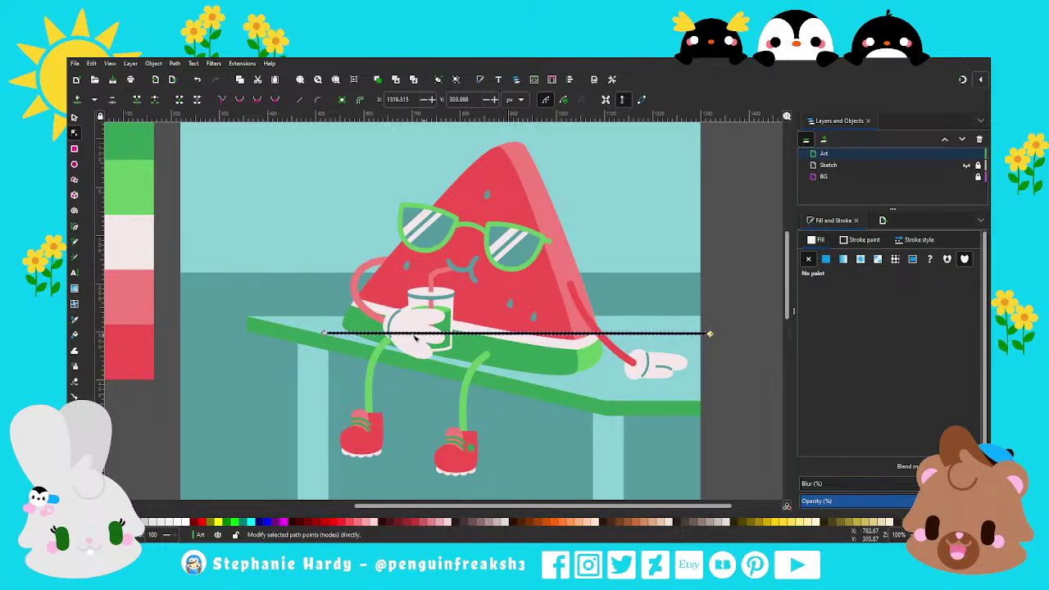
mouse_move(324, 335)
left_mouse_down()
mouse_move(287, 334)
mouse_move(306, 334)
left_mouse_up()
scroll(285, 335, "up", 5, "ctrl")
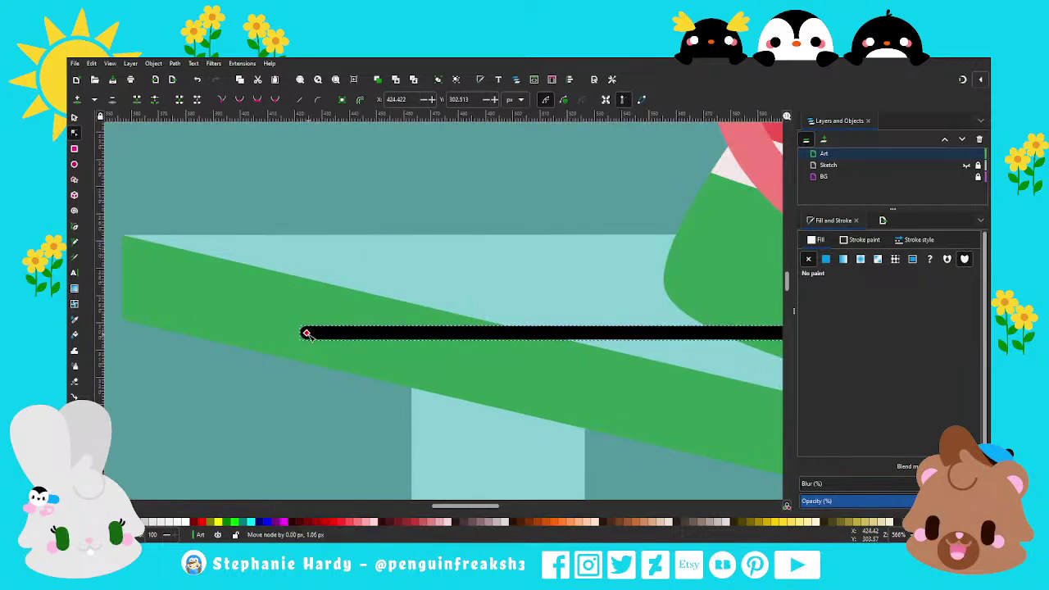
scroll(258, 303, "down", 3, "ctrl")
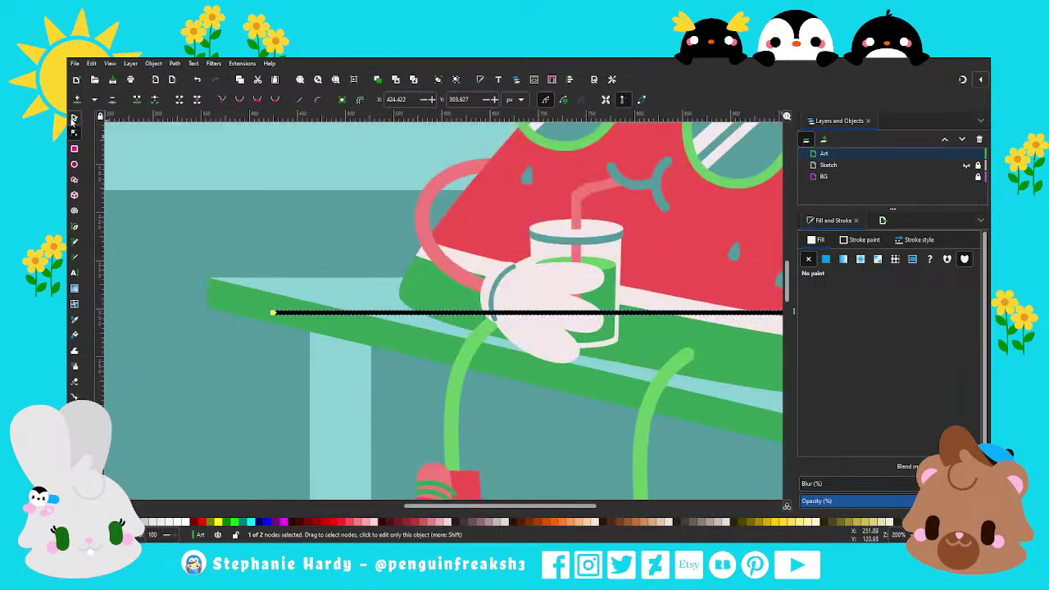
left_click(74, 118)
scroll(346, 293, "down", 1)
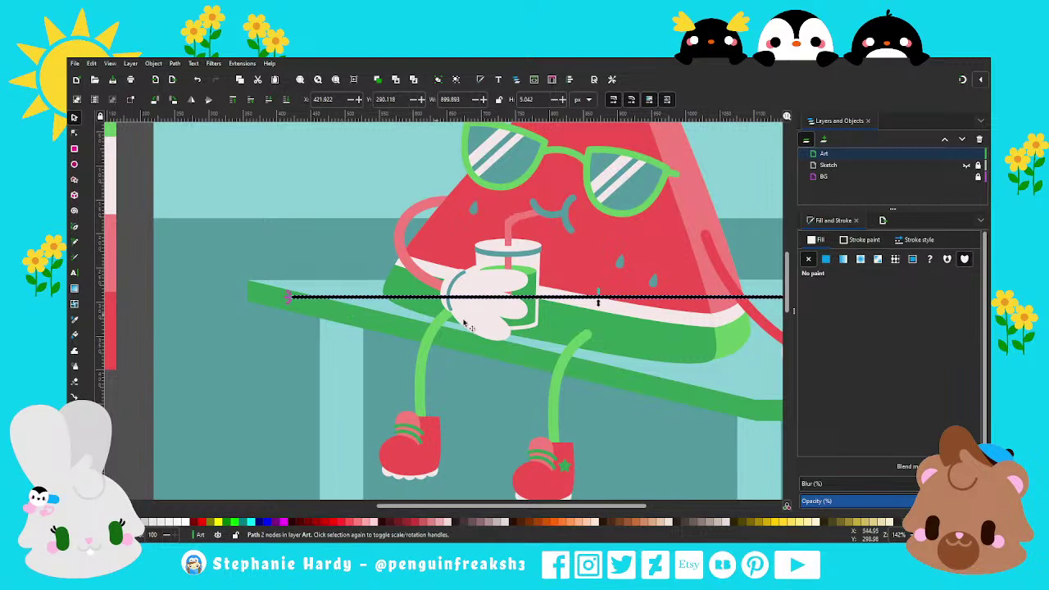
Fill the bench line with a flat green sampled from the bench.
left_click(826, 258)
left_click(830, 446)
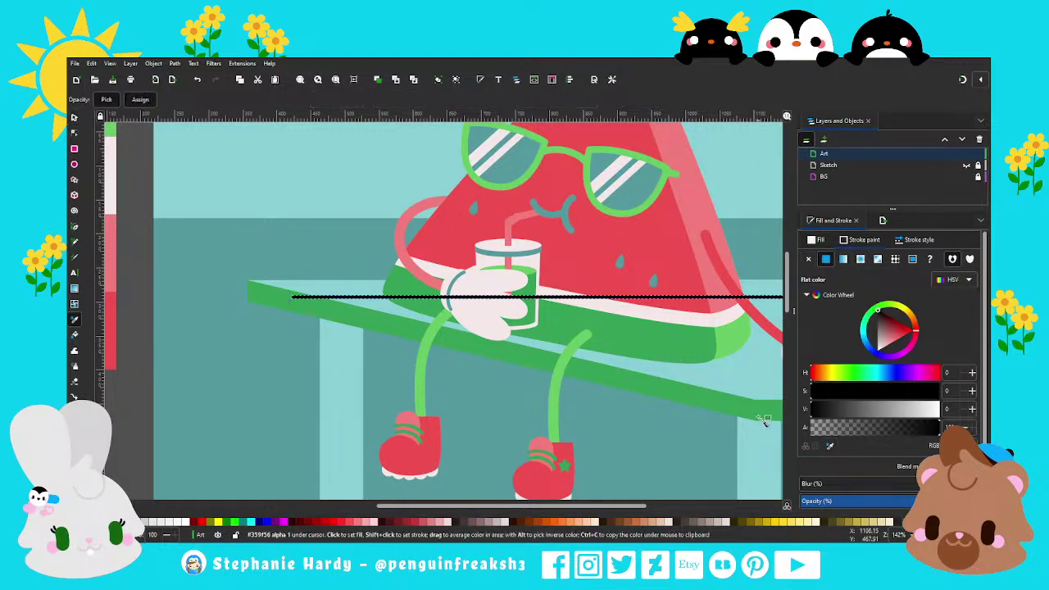
left_click(499, 362)
scroll(295, 303, "down", 1)
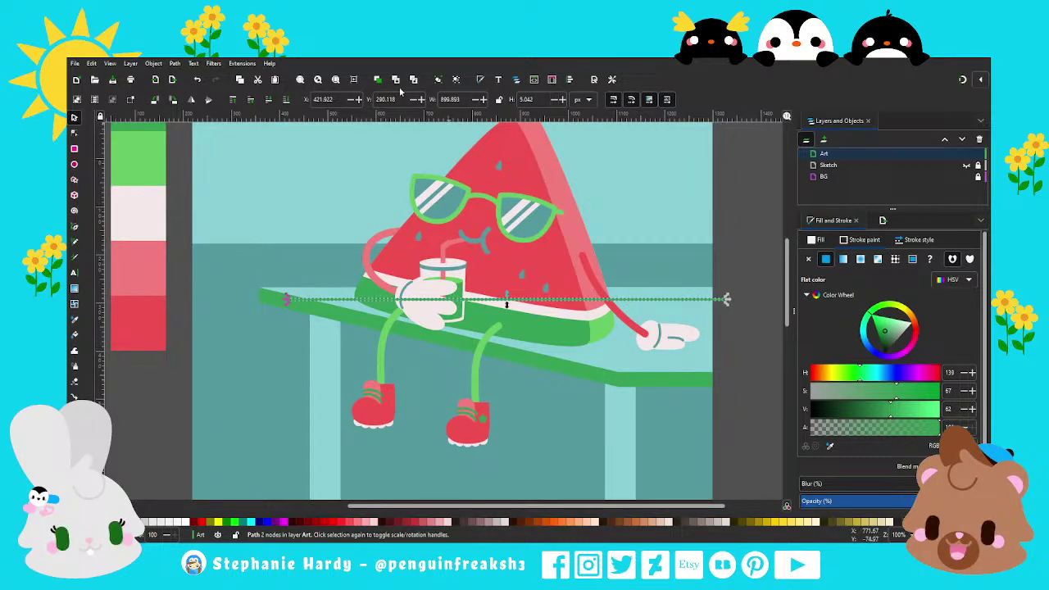
scroll(669, 313, "up", 1)
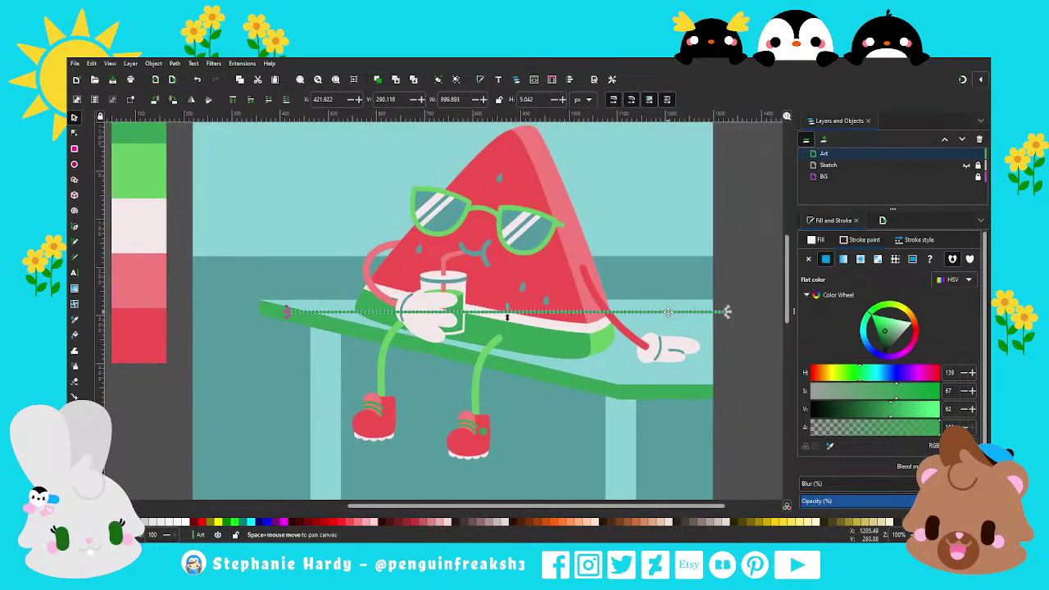
Position copies of the green line above and below the original across the bench.
left_click_drag(666, 320, 695, 331)
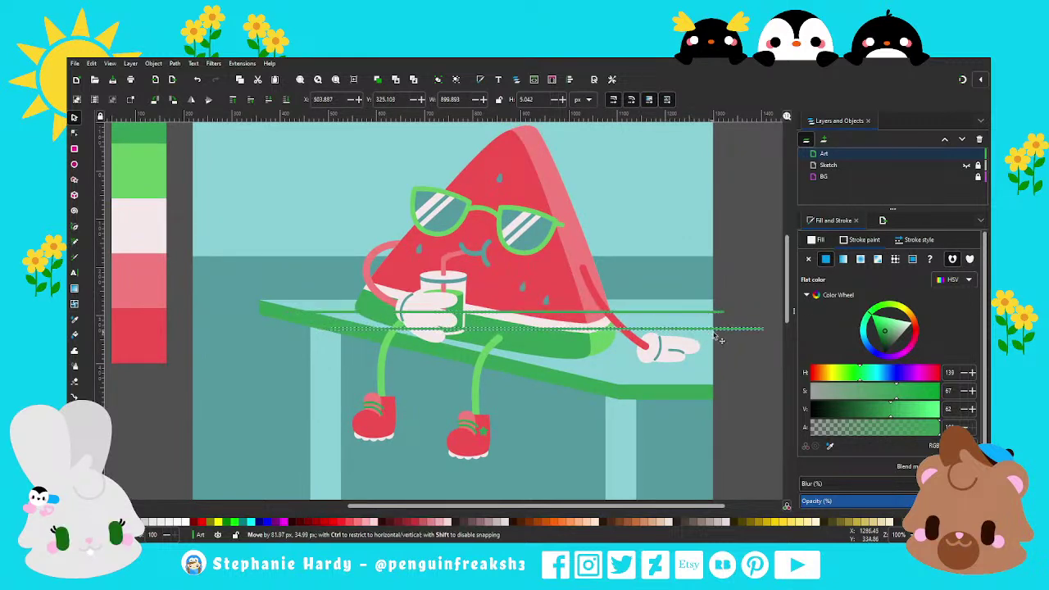
left_click_drag(694, 331, 731, 334)
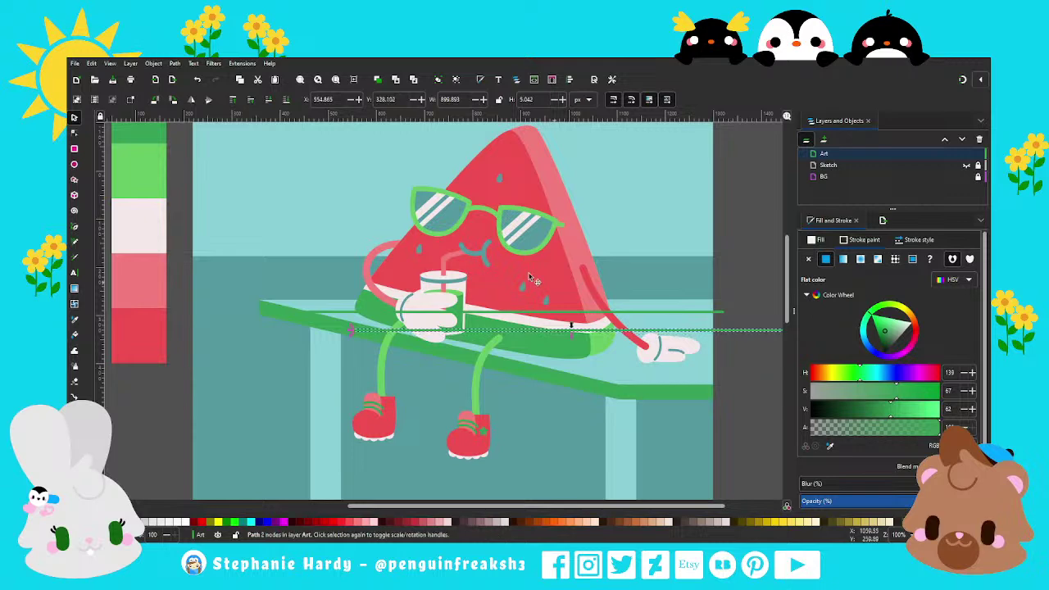
scroll(667, 344, "down", 1)
scroll(675, 304, "up", 1)
left_click_drag(677, 296, 712, 308)
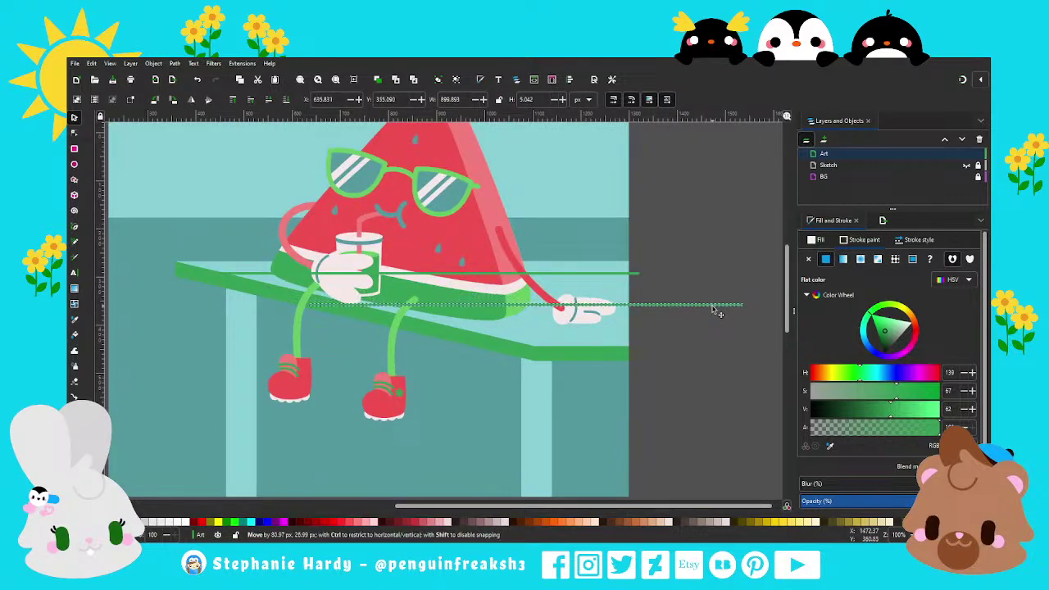
left_click_drag(713, 308, 758, 334)
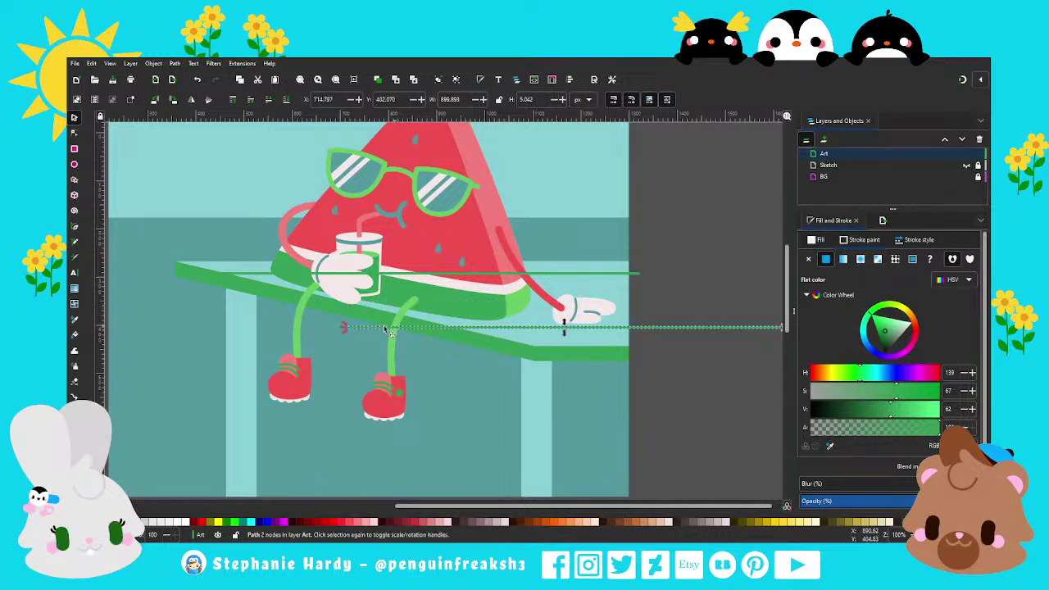
left_click_drag(385, 329, 413, 329)
scroll(412, 330, "down", 2, "ctrl")
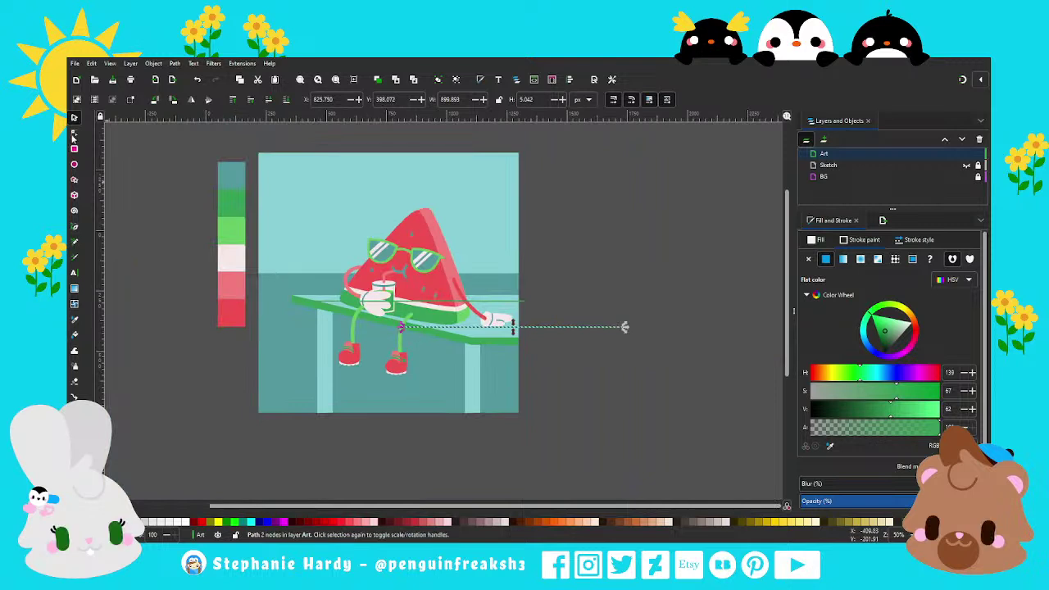
Shorten one stripe, place it between the others, and extend the middle stripe's left end.
key("n")
left_click_drag(625, 327, 523, 328)
key("plus")
key("plus")
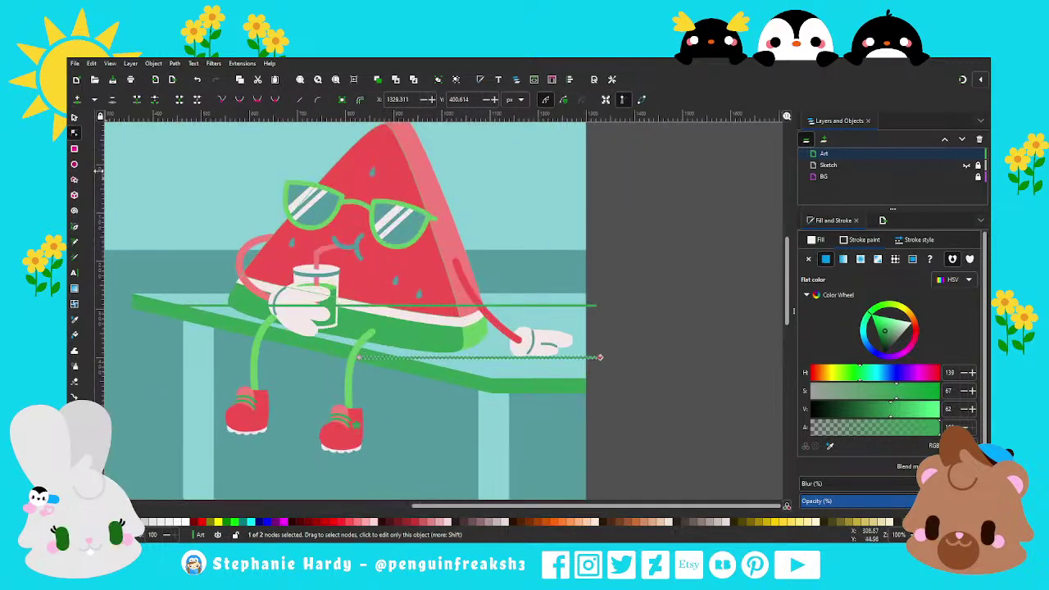
key("s")
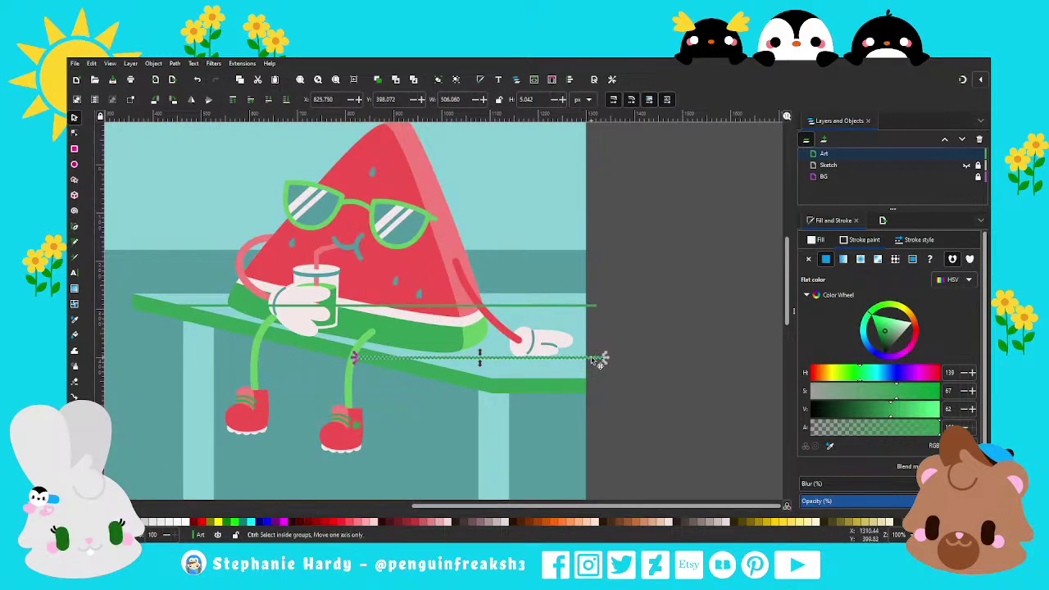
key("alt+Down")
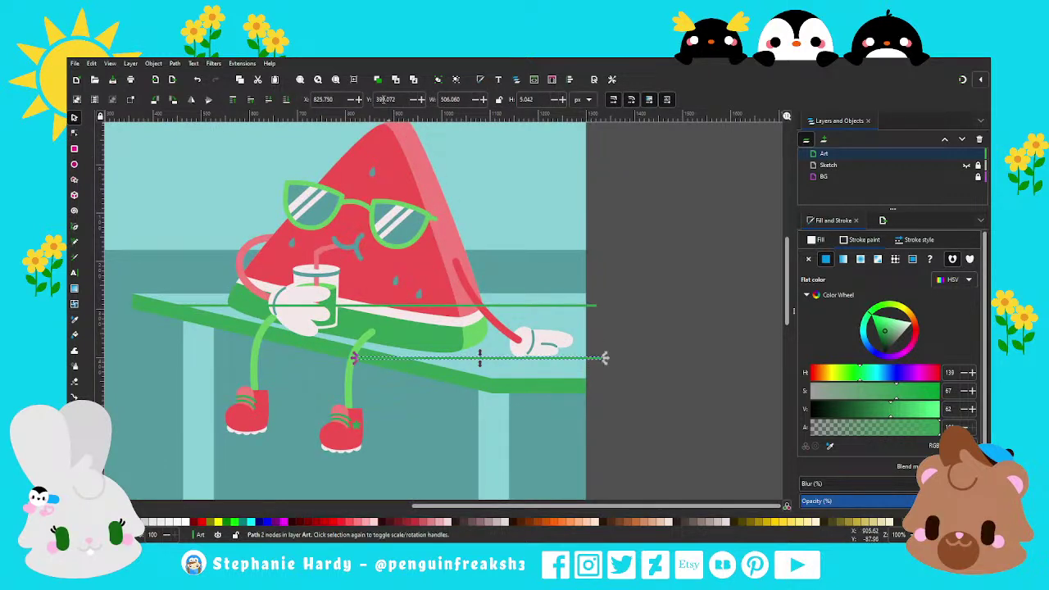
left_click_drag(589, 359, 591, 328)
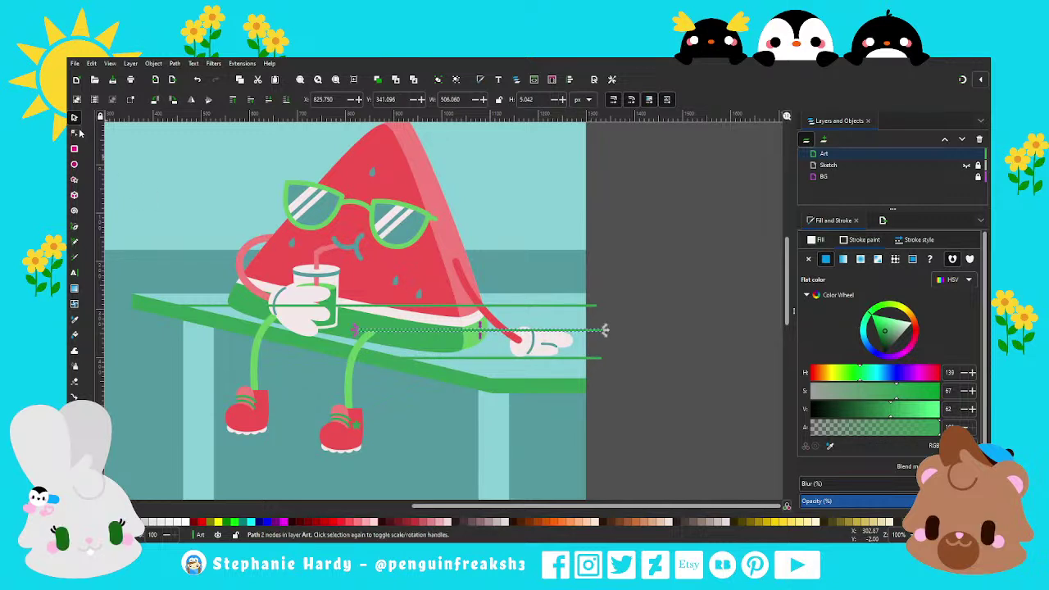
left_click(74, 133)
left_click_drag(355, 329, 253, 328)
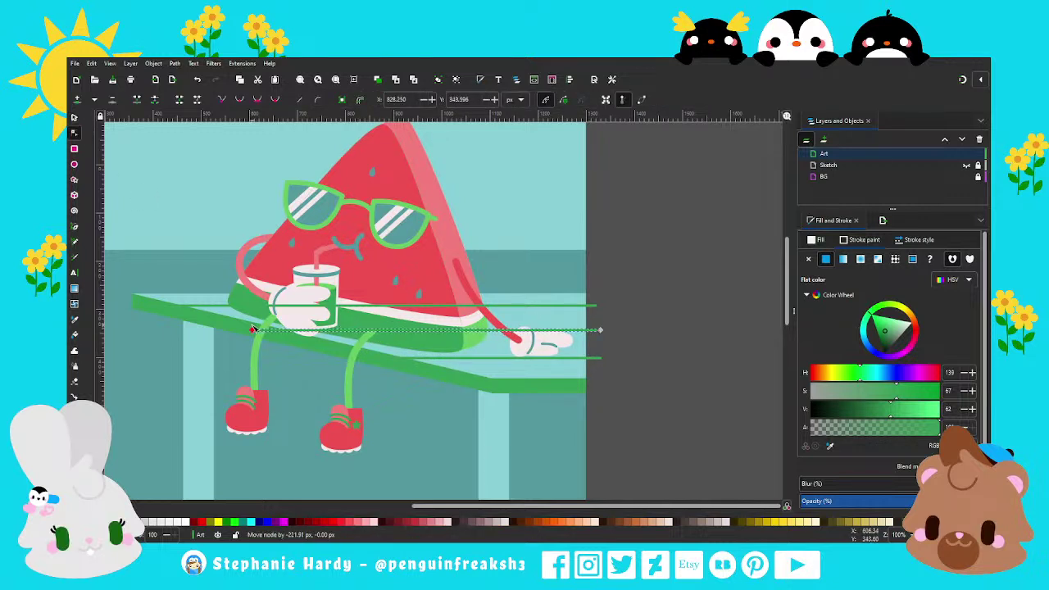
key("Escape")
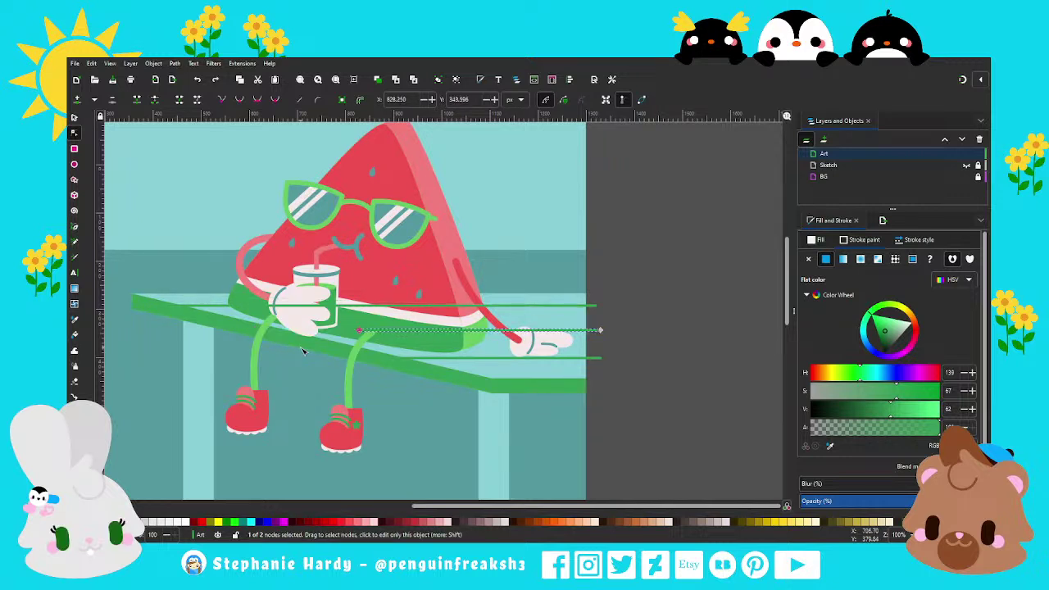
left_click_drag(358, 331, 260, 330)
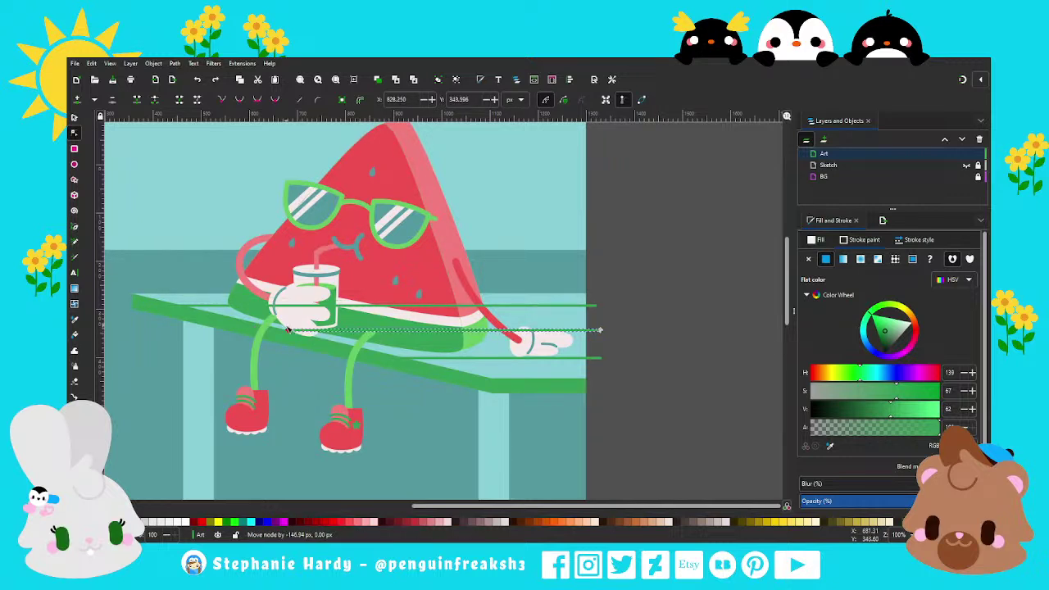
Select all three green stripes and combine them into one path.
key("s")
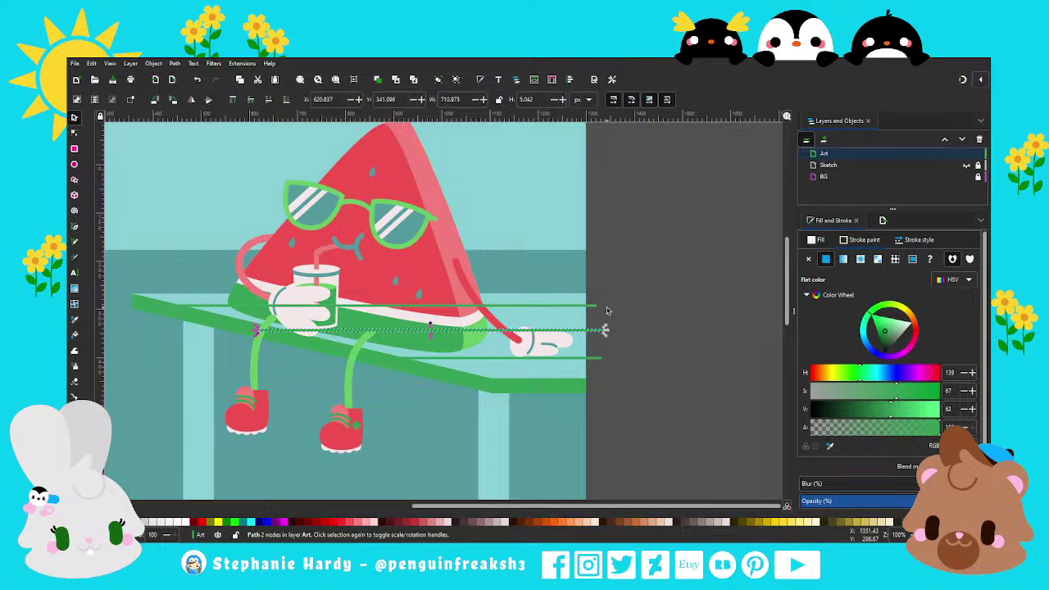
left_click(597, 304, "shift")
left_click(602, 358, "shift")
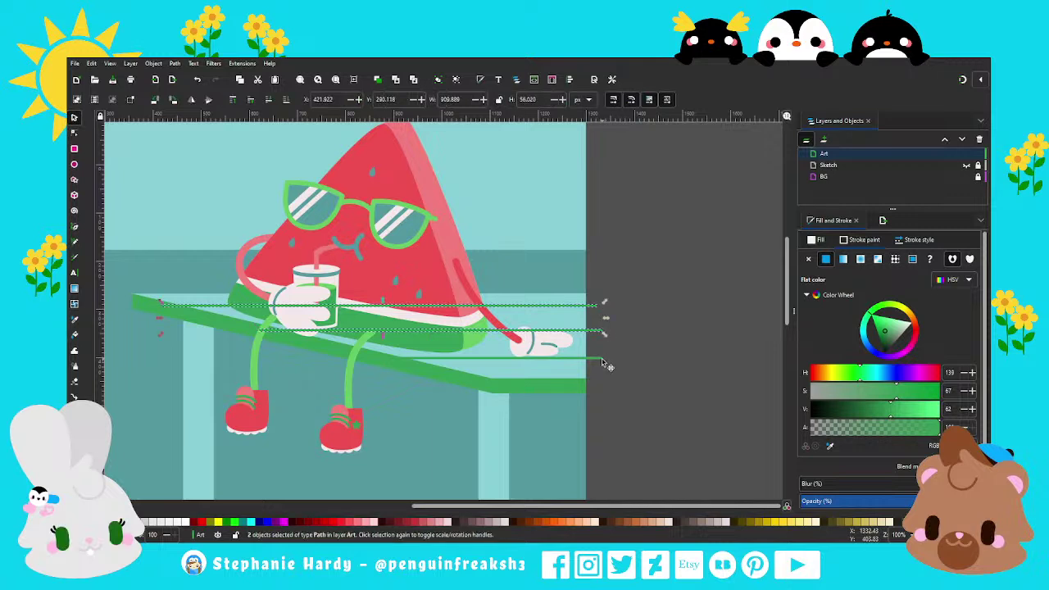
left_click(439, 79)
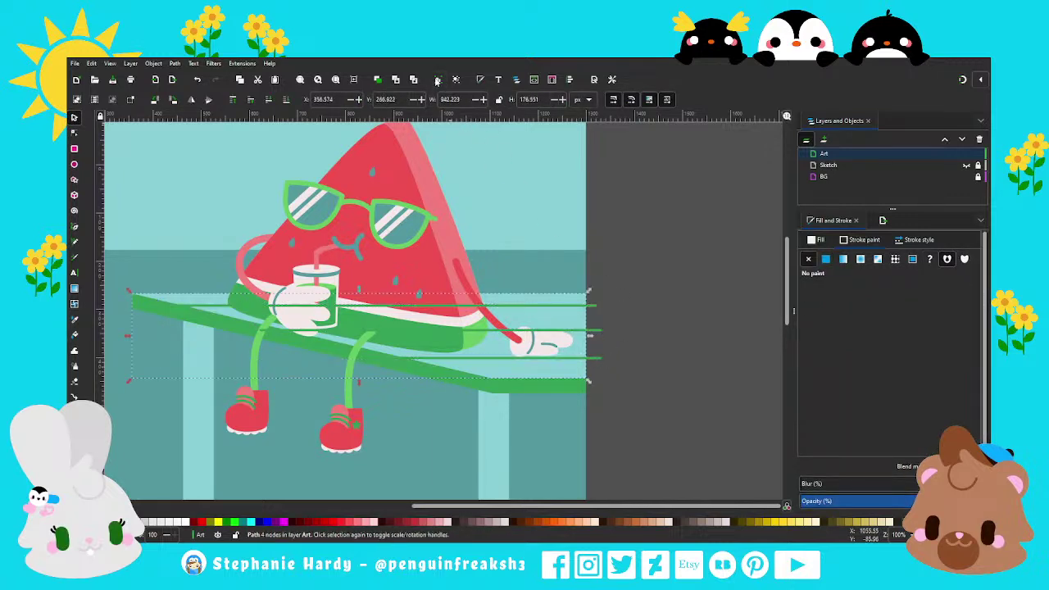
Try selecting the table group and speed lines, undoing a stray change, then deselect.
key("ctrl+g")
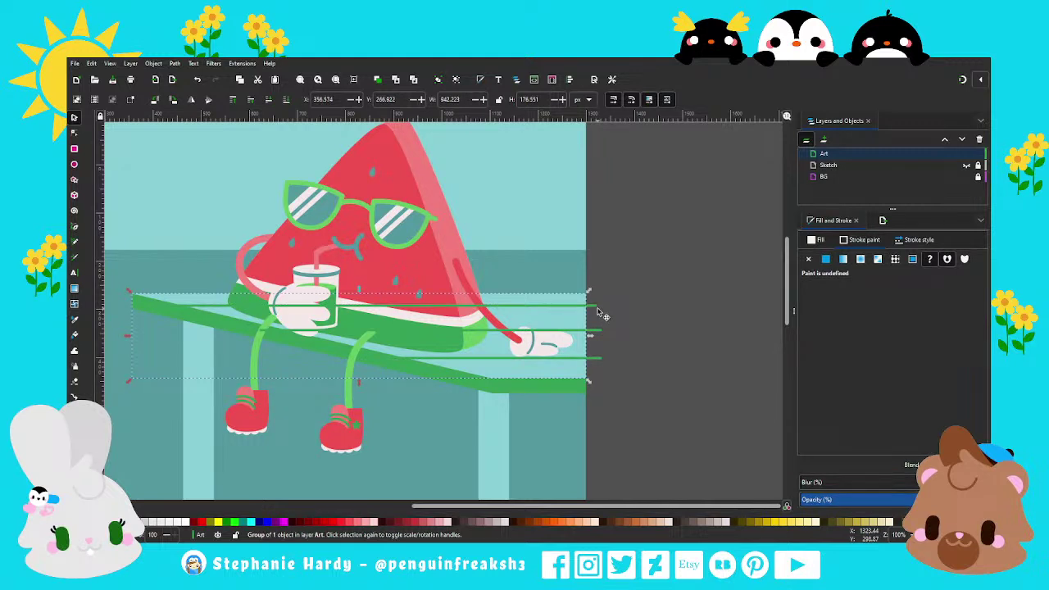
left_click(653, 301)
key("ctrl+z")
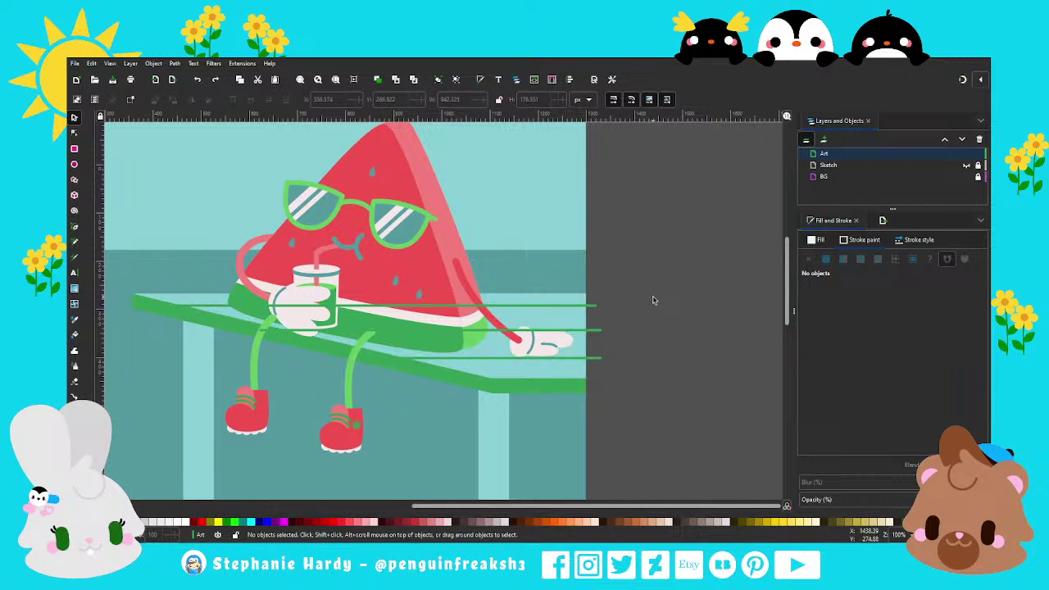
left_click(571, 324)
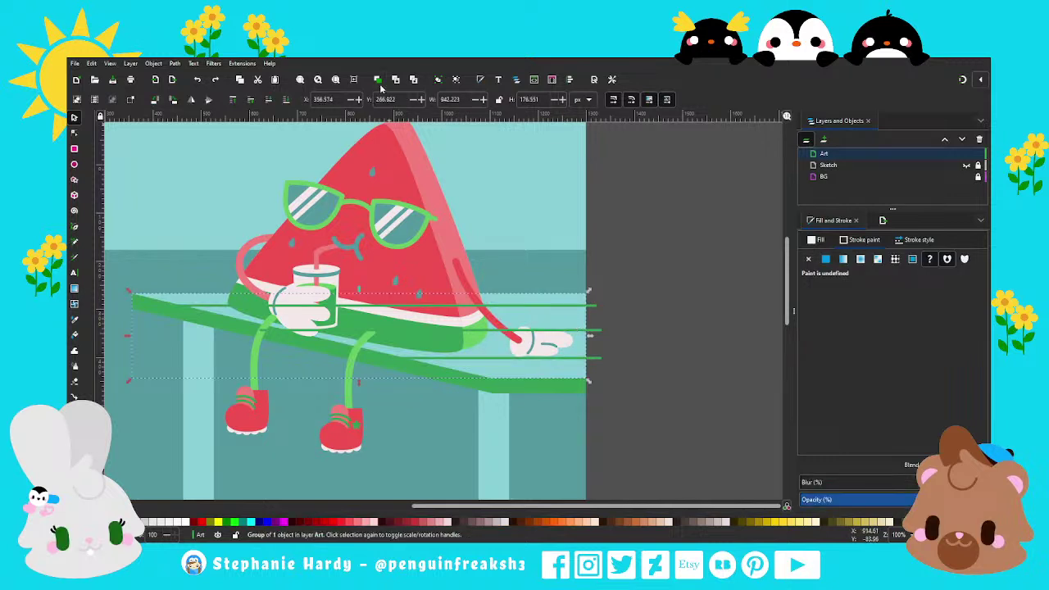
left_click(602, 319)
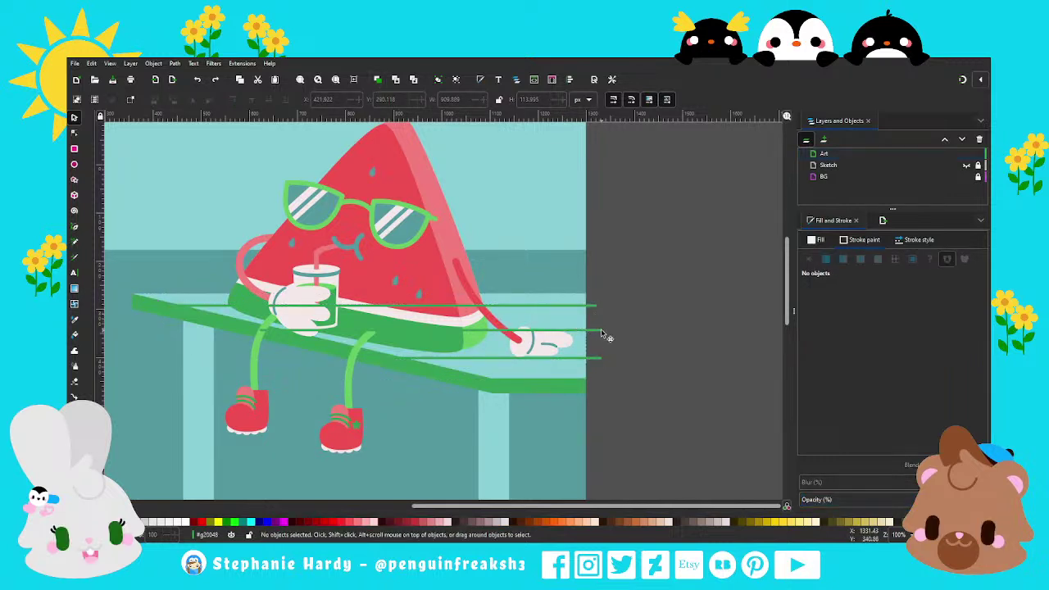
left_click(602, 329)
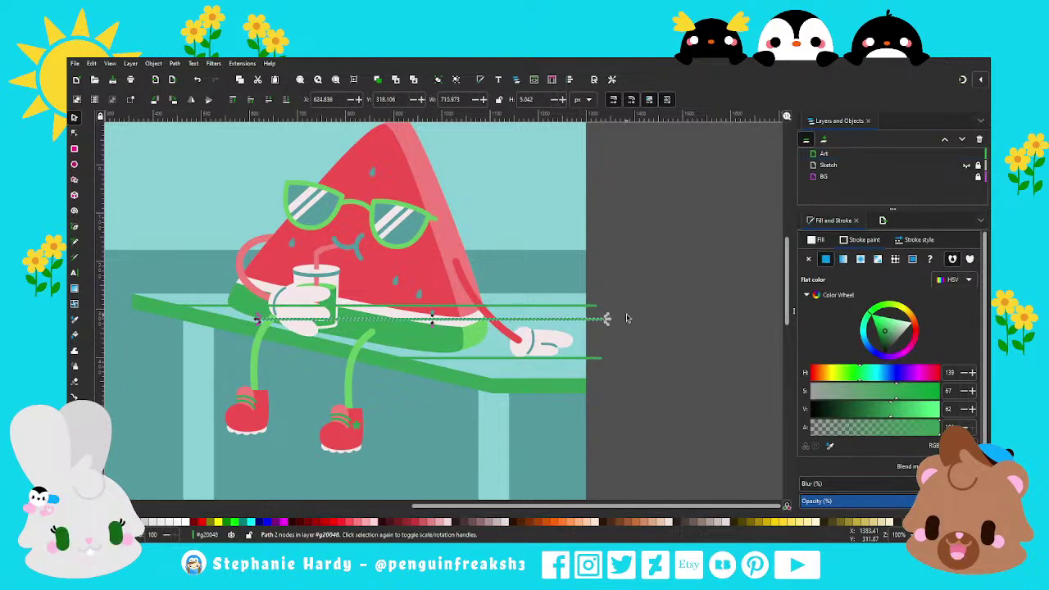
left_click(603, 357, "shift")
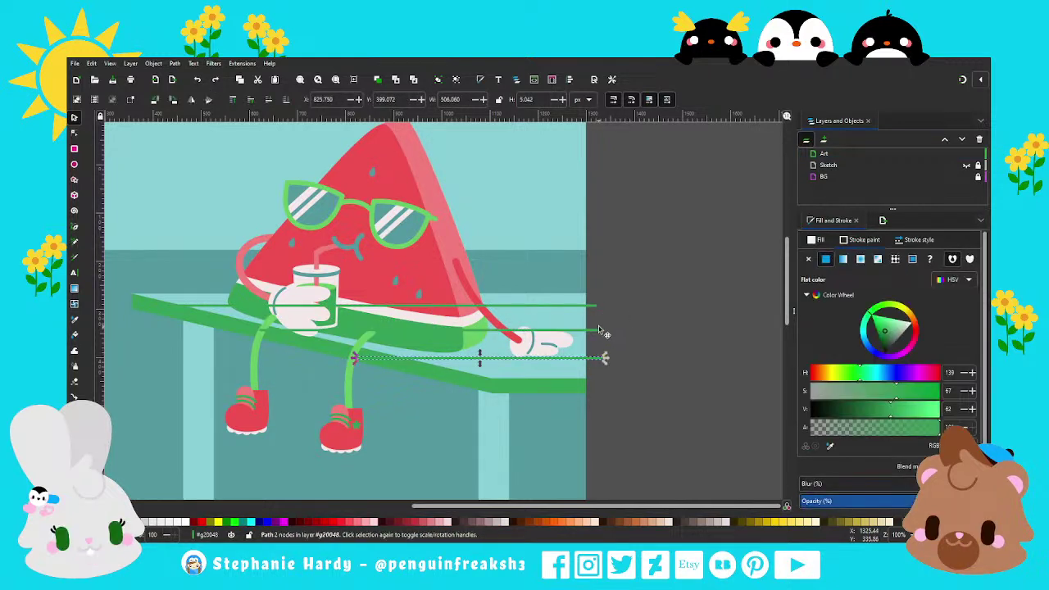
key("Escape")
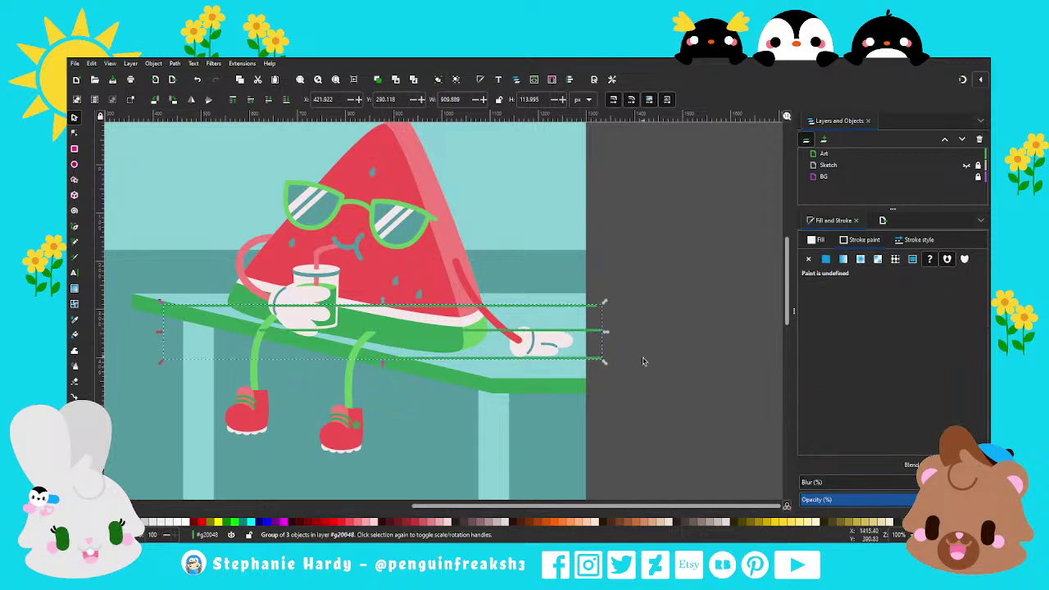
Raise the table-top rectangle, clip the speed lines to it, and lower the clipped group.
left_click(587, 379)
key("Home")
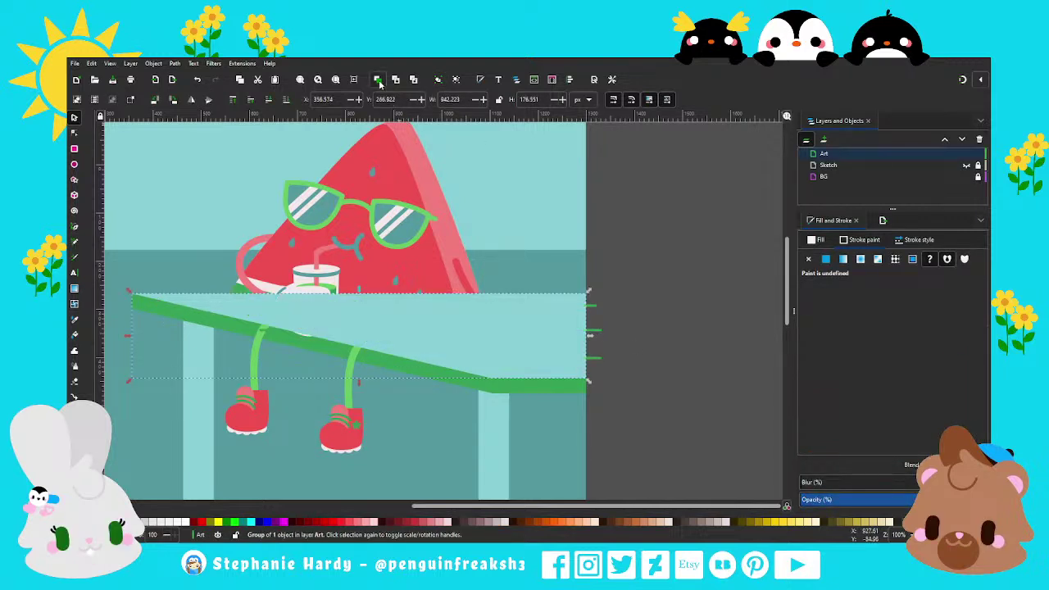
left_click(605, 330, "shift")
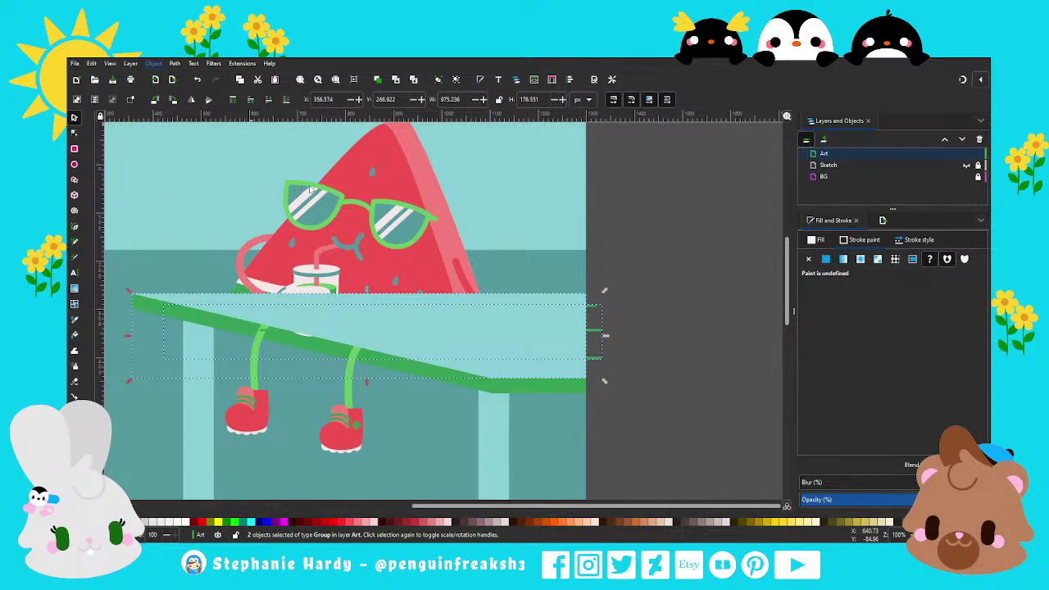
key("ctrl+alt+c")
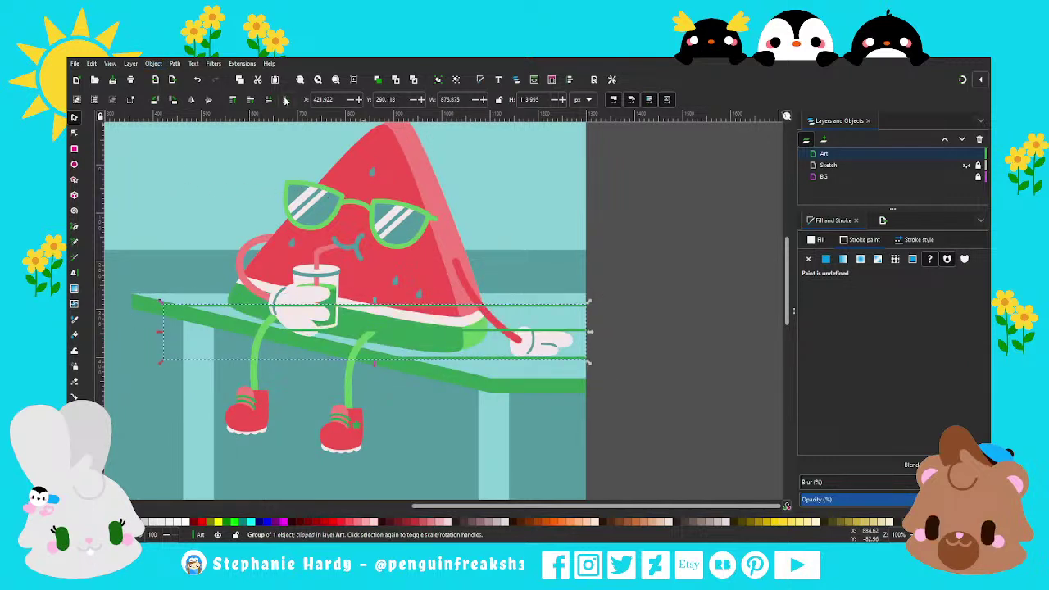
left_click(285, 99)
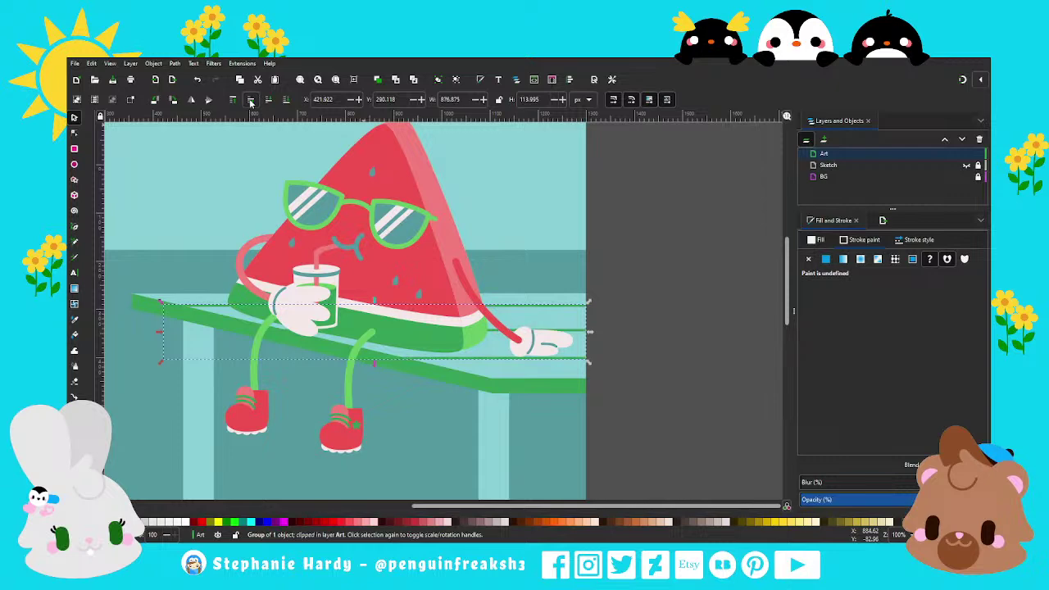
left_click(654, 297)
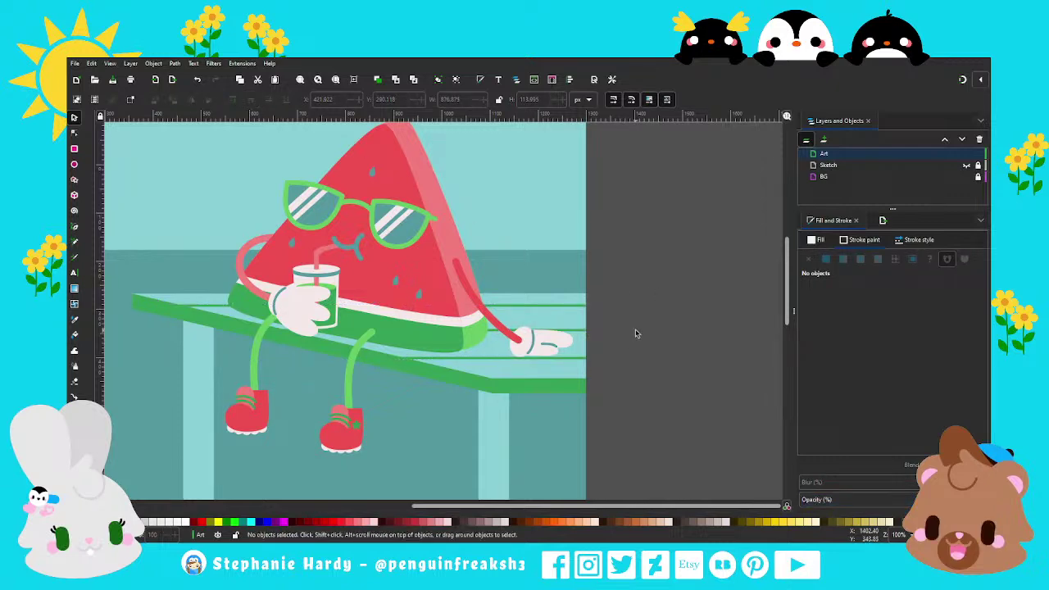
scroll(638, 334, "down", 2)
scroll(482, 292, "up", 1)
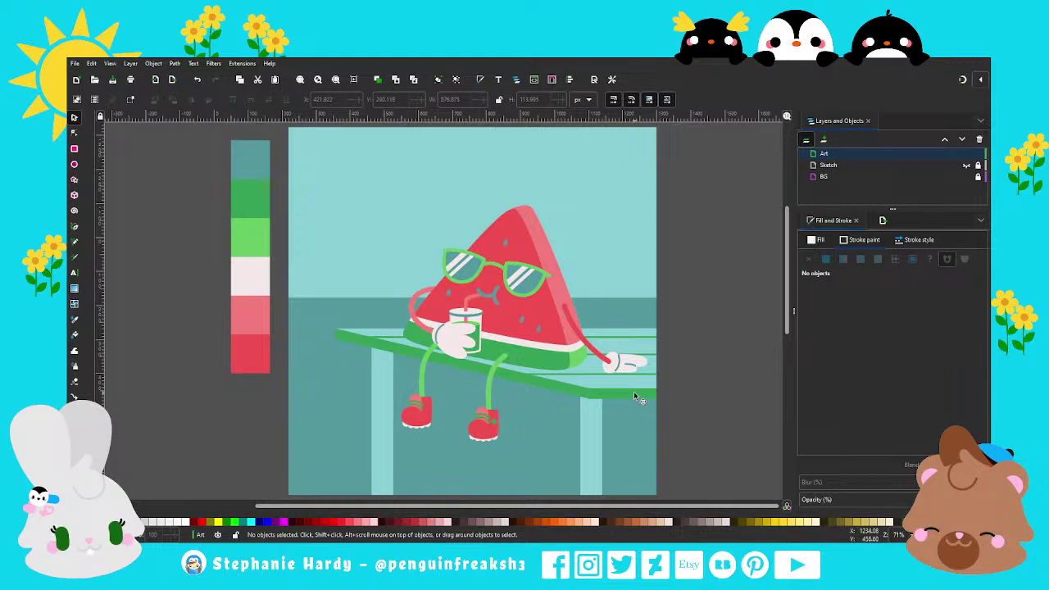
left_click(646, 342)
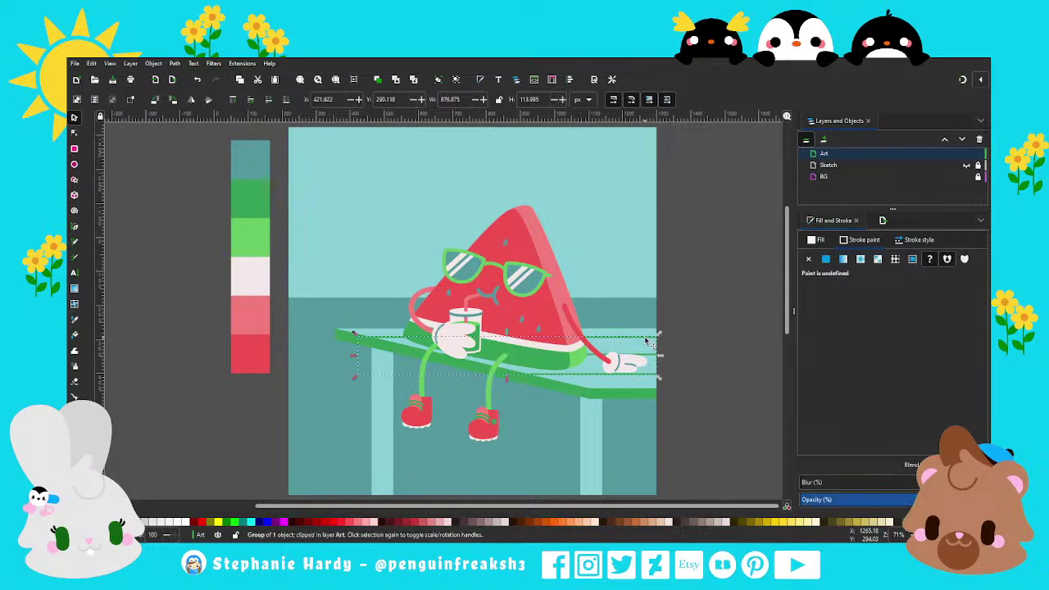
left_click(679, 401)
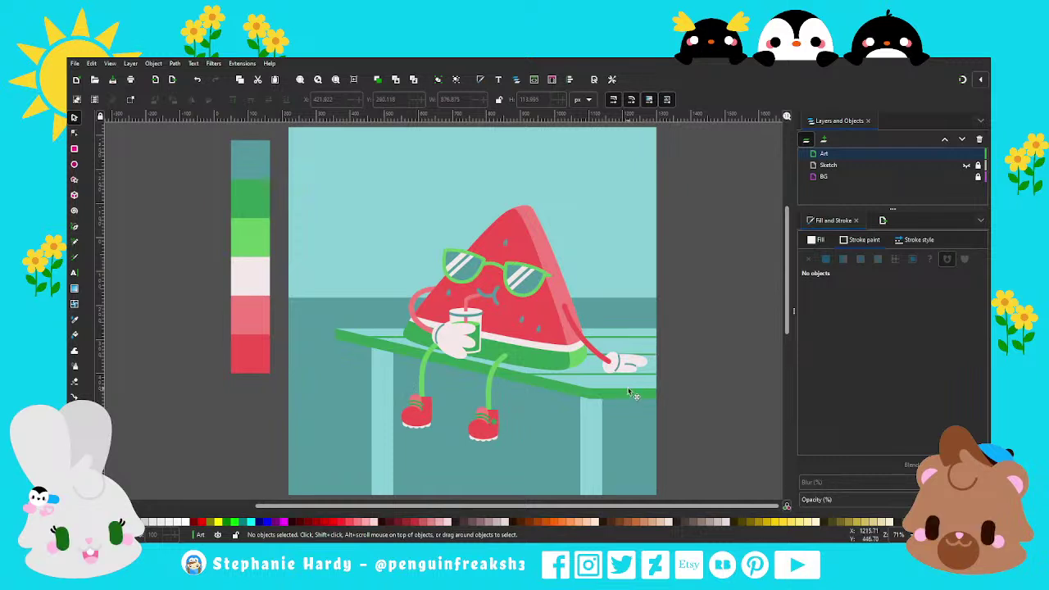
scroll(483, 367, "down", 1)
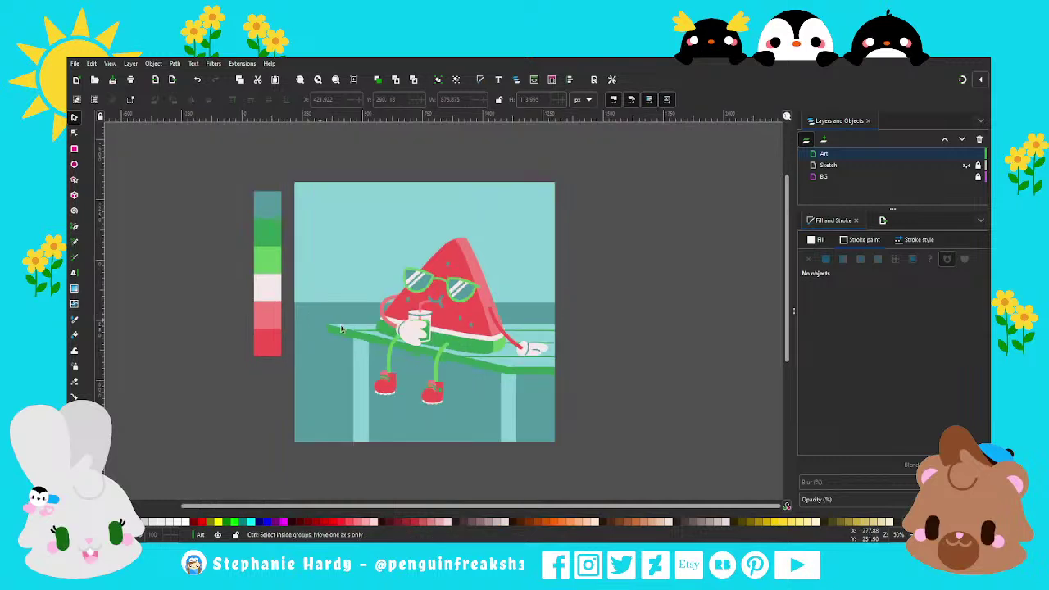
scroll(489, 369, "up", 1)
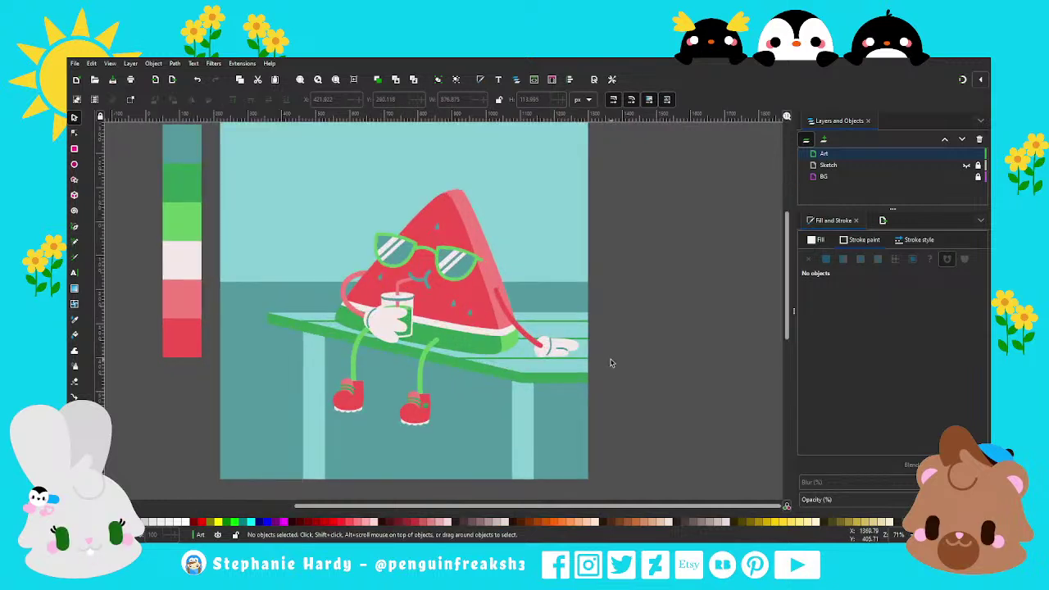
Give the table top a flat, darker teal fill.
left_click(557, 382)
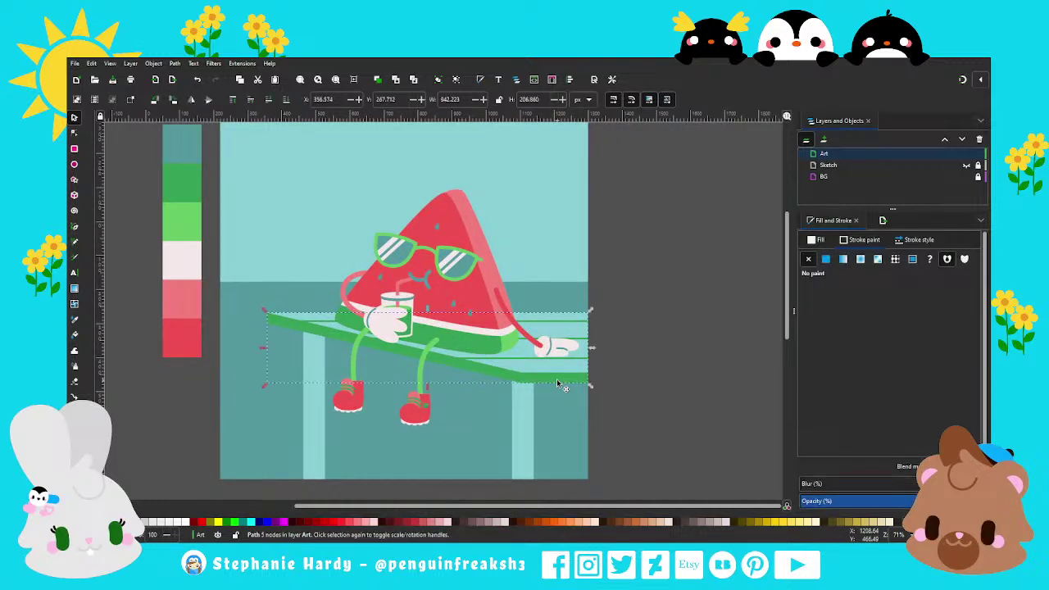
left_click(825, 259)
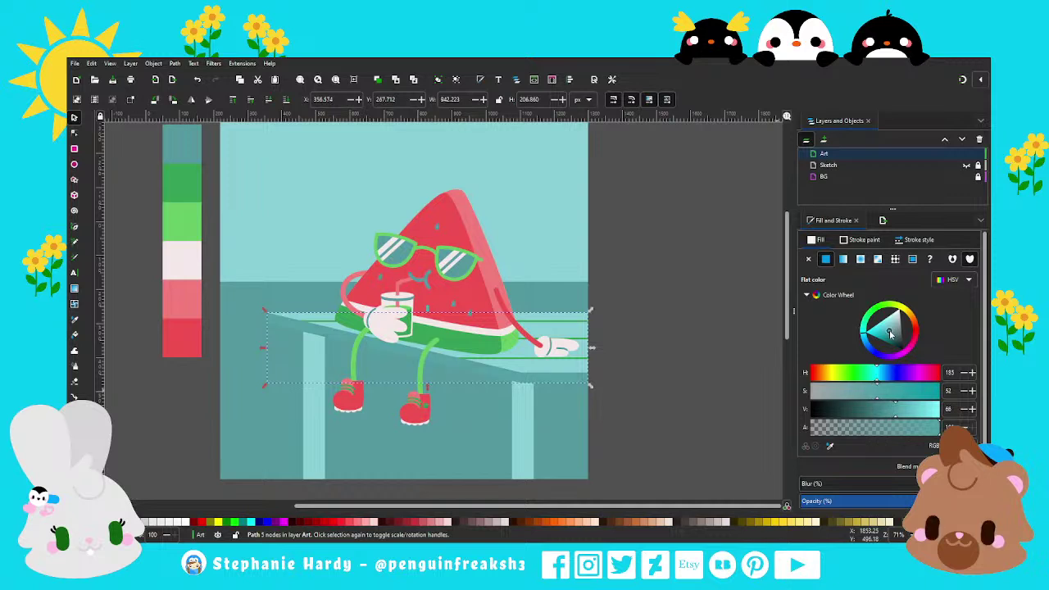
left_click_drag(890, 334, 892, 337)
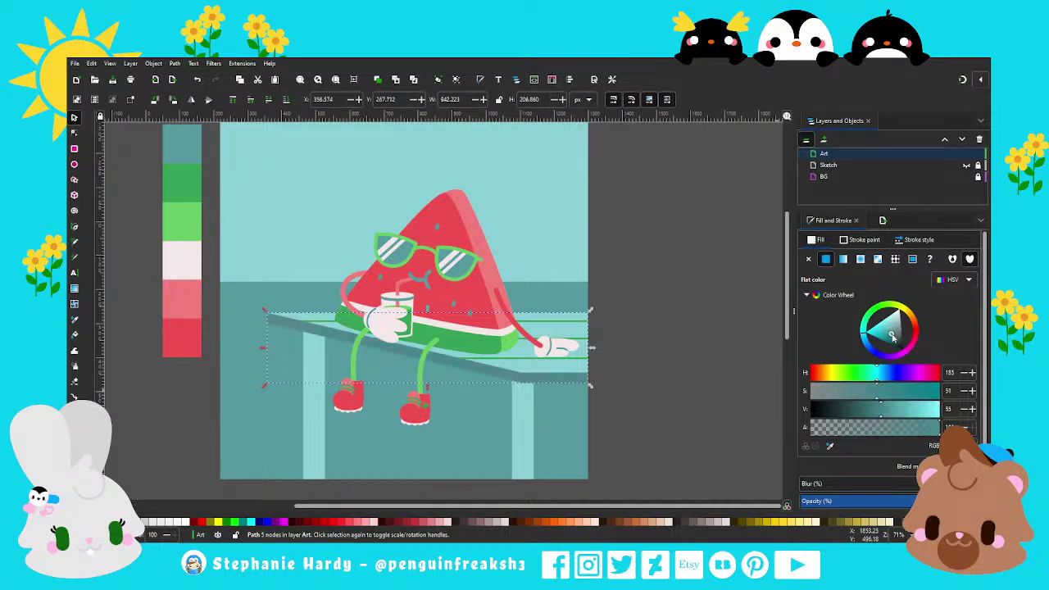
Ungroup the clipped speed-line group to release the individual stripes.
left_click(588, 341)
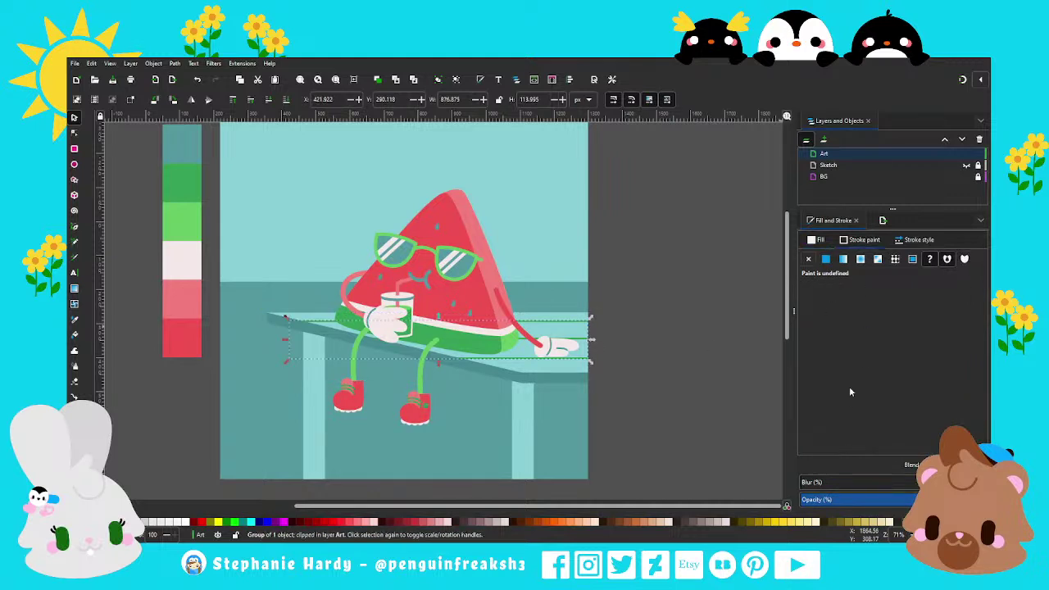
left_click(456, 79)
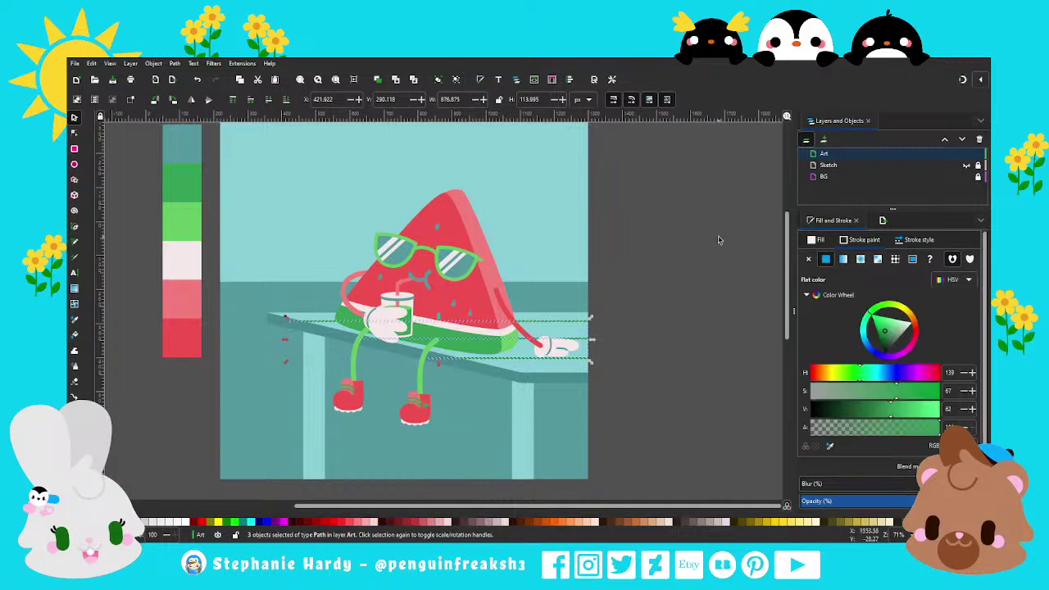
key("d")
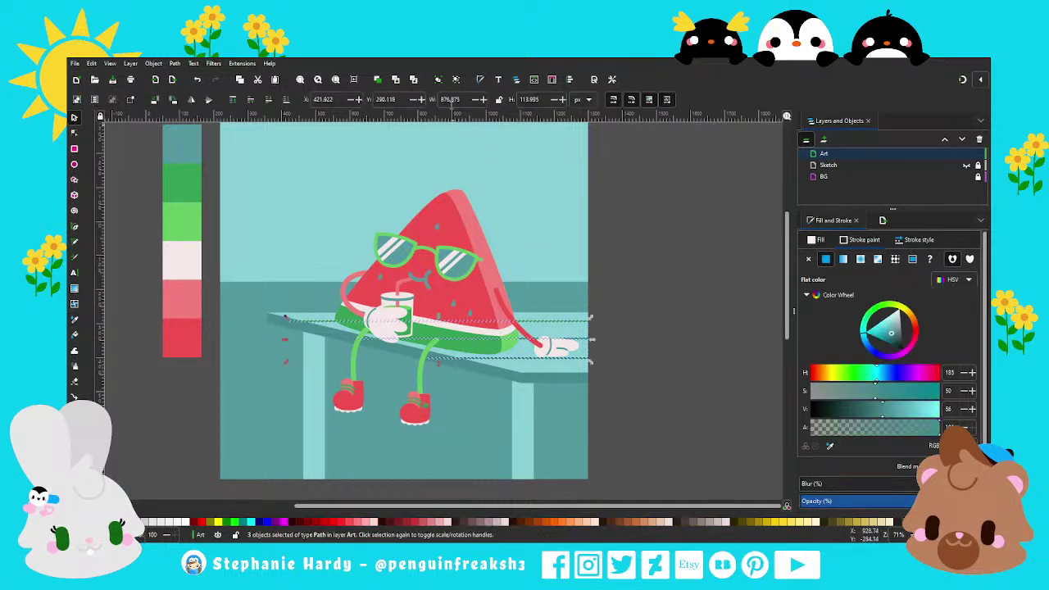
key("s")
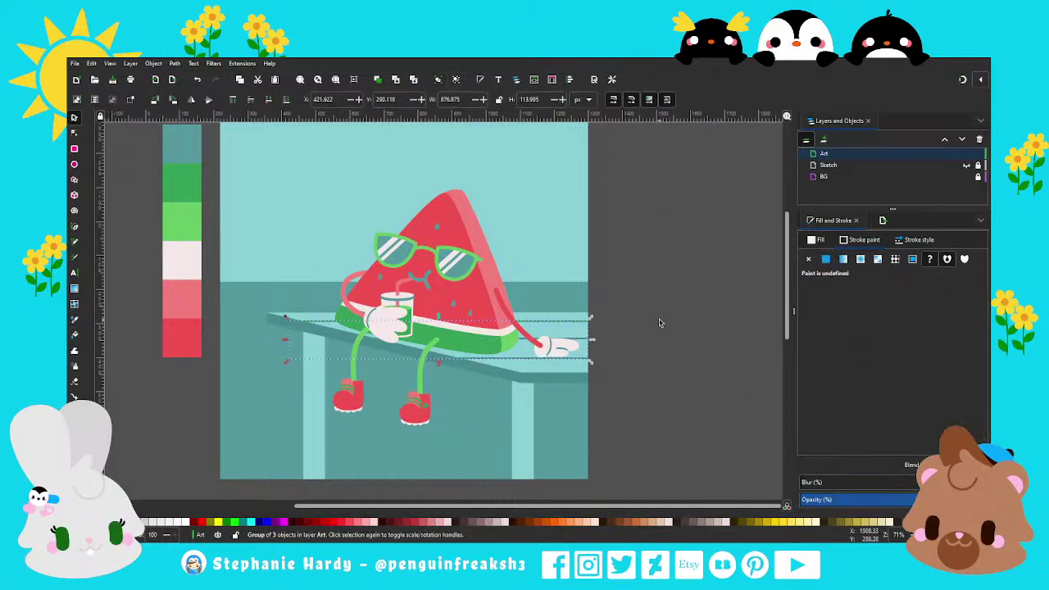
left_click(659, 322)
Select all parts of the watermelon character and nudge it slightly up and right.
scroll(594, 406, "down", 1)
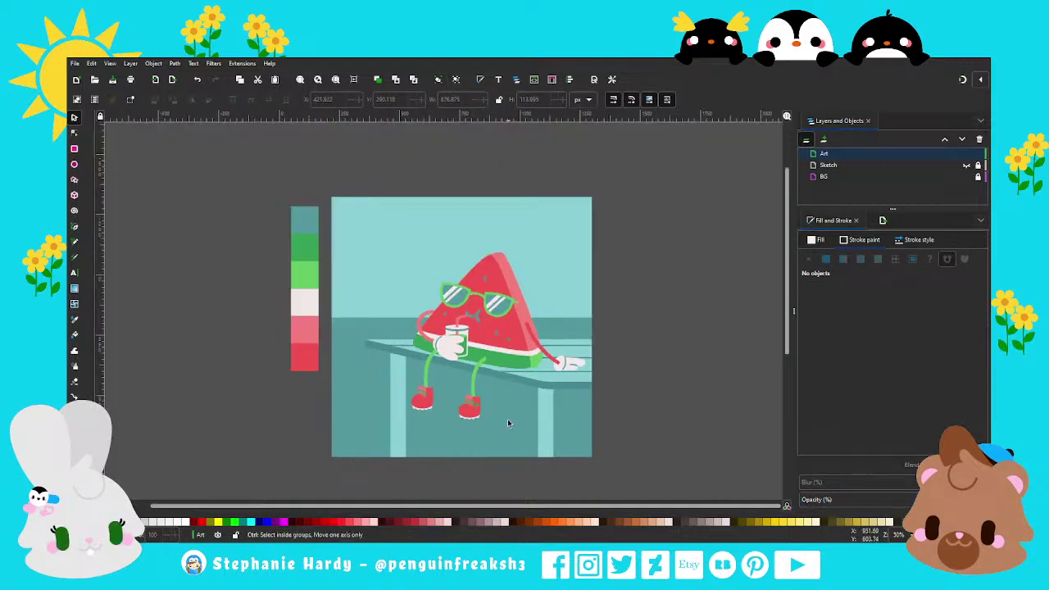
scroll(475, 422, "up", 1)
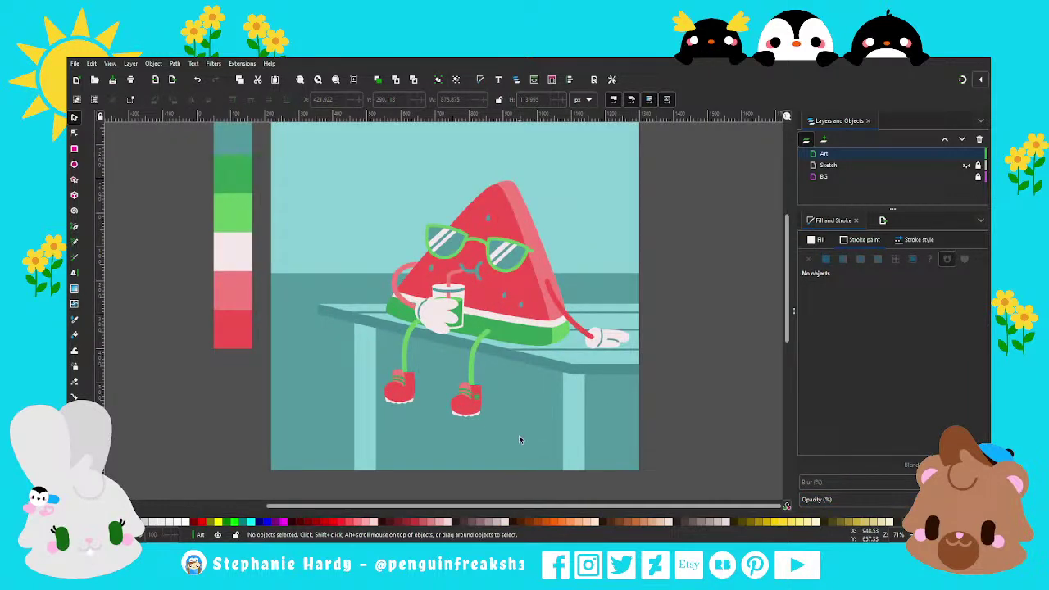
scroll(538, 428, "down", 1)
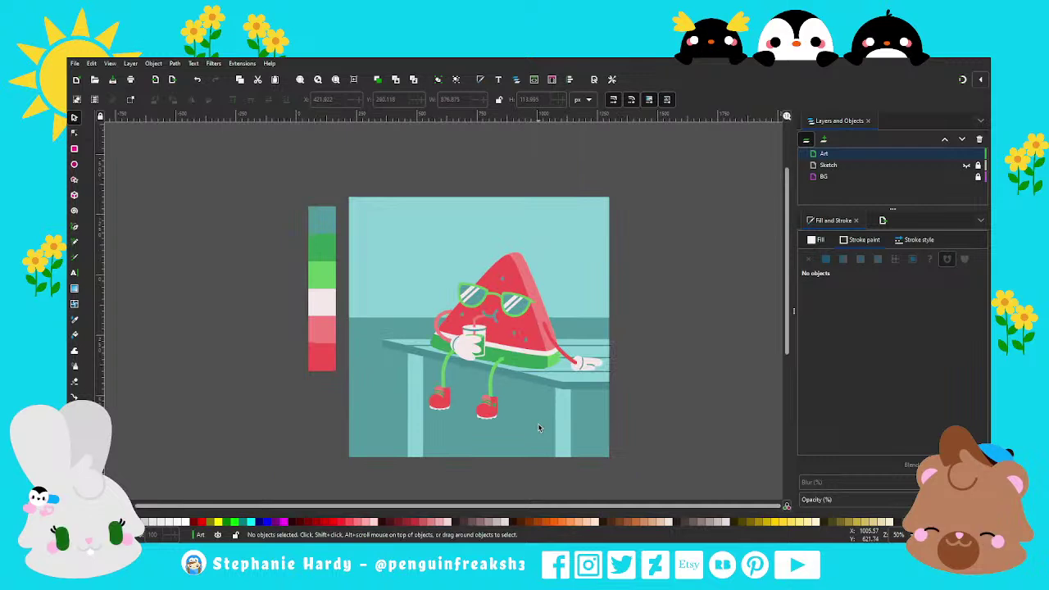
left_click(639, 439)
left_click_drag(638, 439, 416, 236)
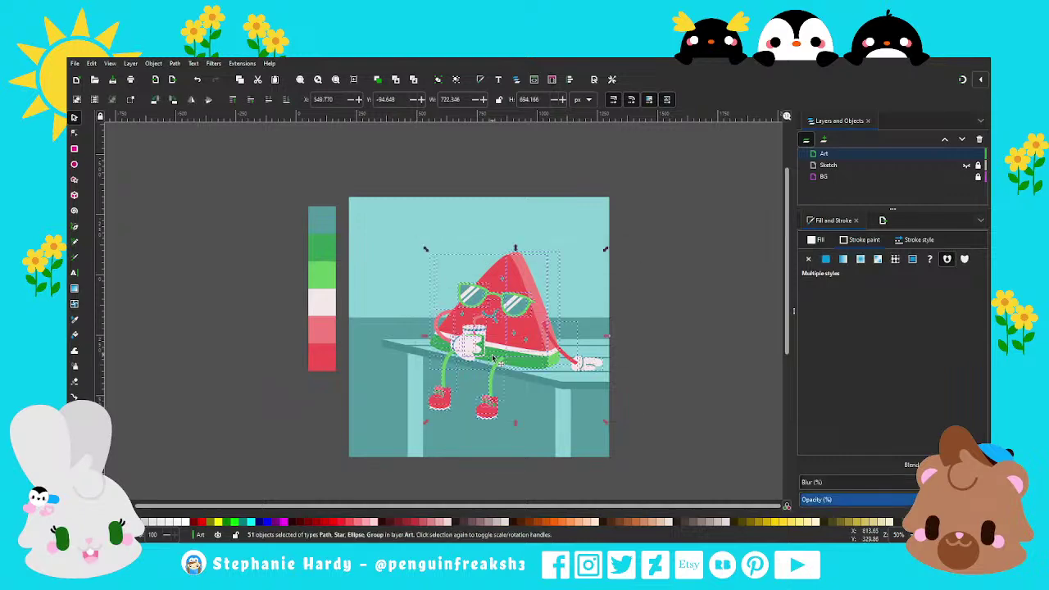
scroll(515, 391, "up", 1, "ctrl")
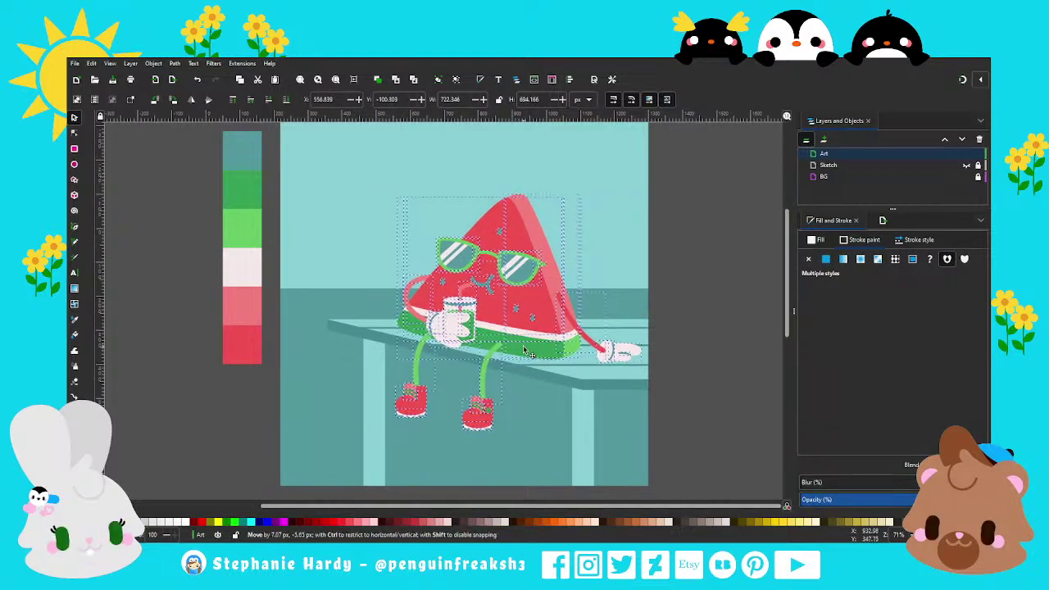
left_click_drag(521, 355, 524, 349)
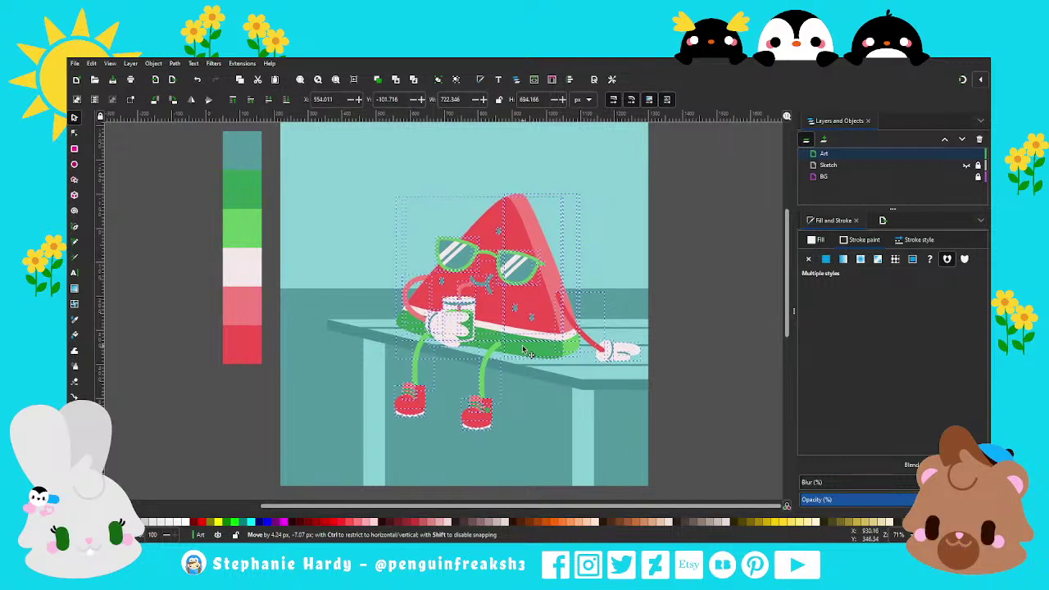
left_click_drag(526, 350, 525, 350)
left_click(679, 362)
Move the front-left table leg a little to the right.
scroll(498, 374, "down", 1, "ctrl")
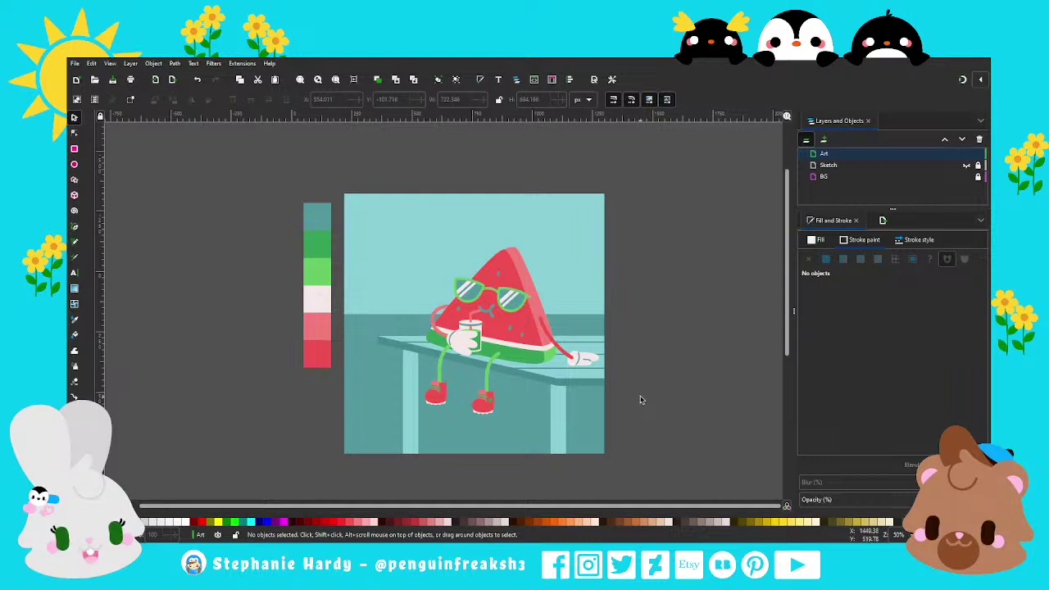
key("ctrl")
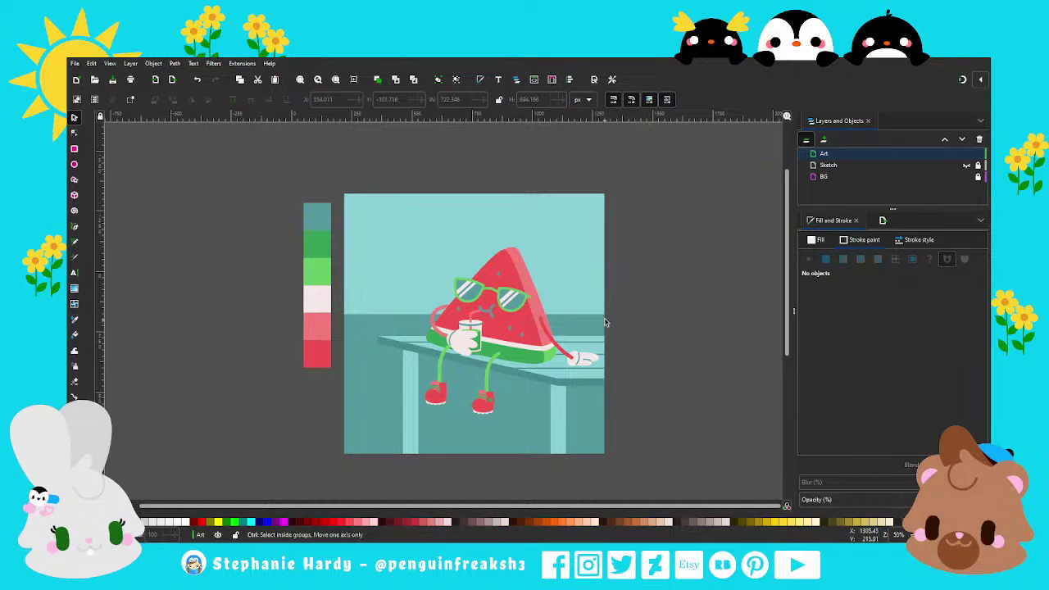
scroll(633, 320, "up", 1)
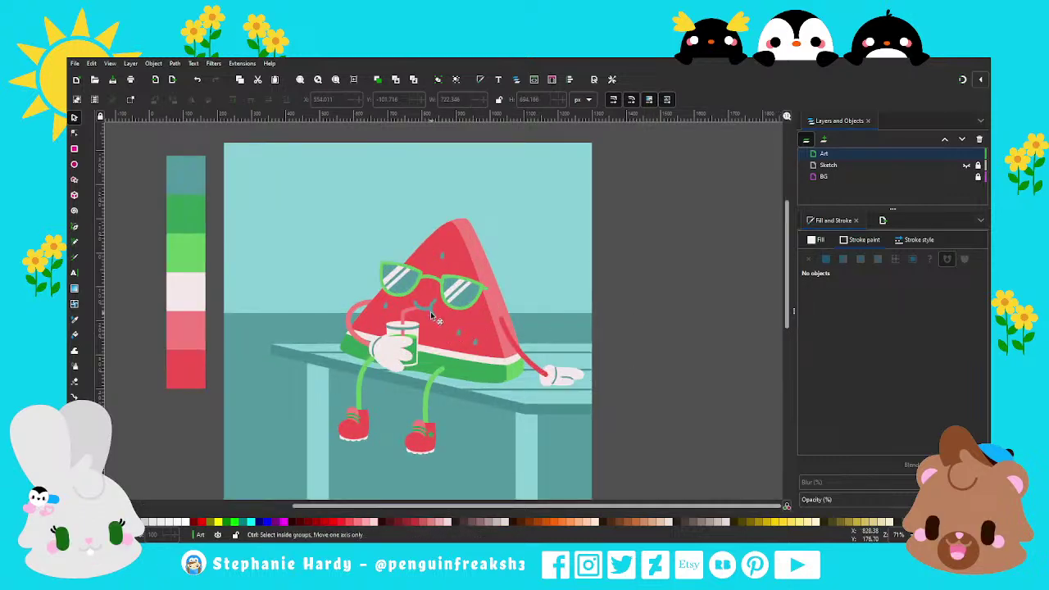
scroll(420, 314, "up", 1)
scroll(450, 318, "down", 1)
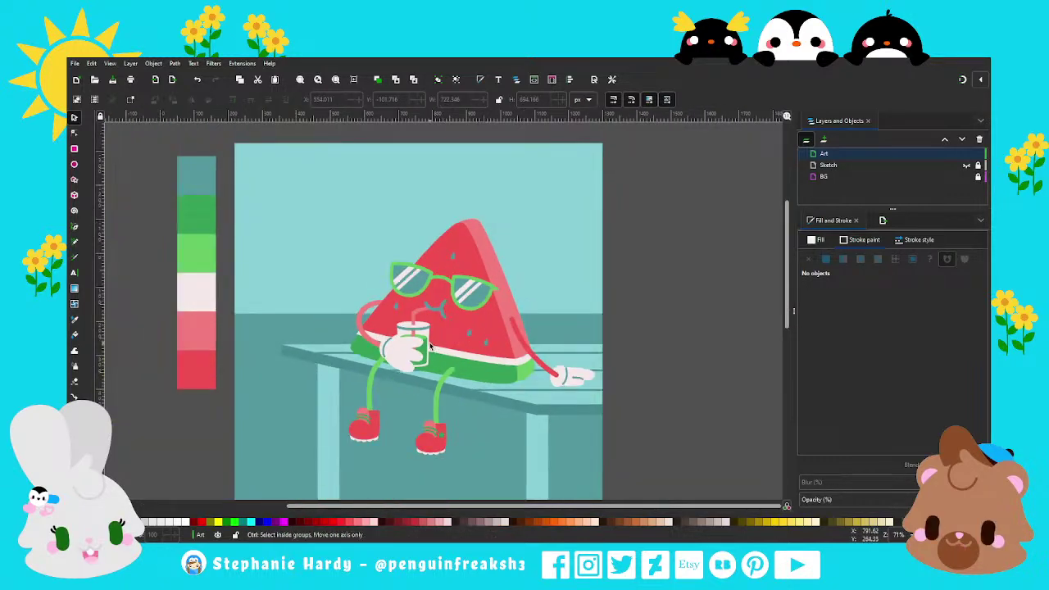
scroll(431, 345, "down", 1)
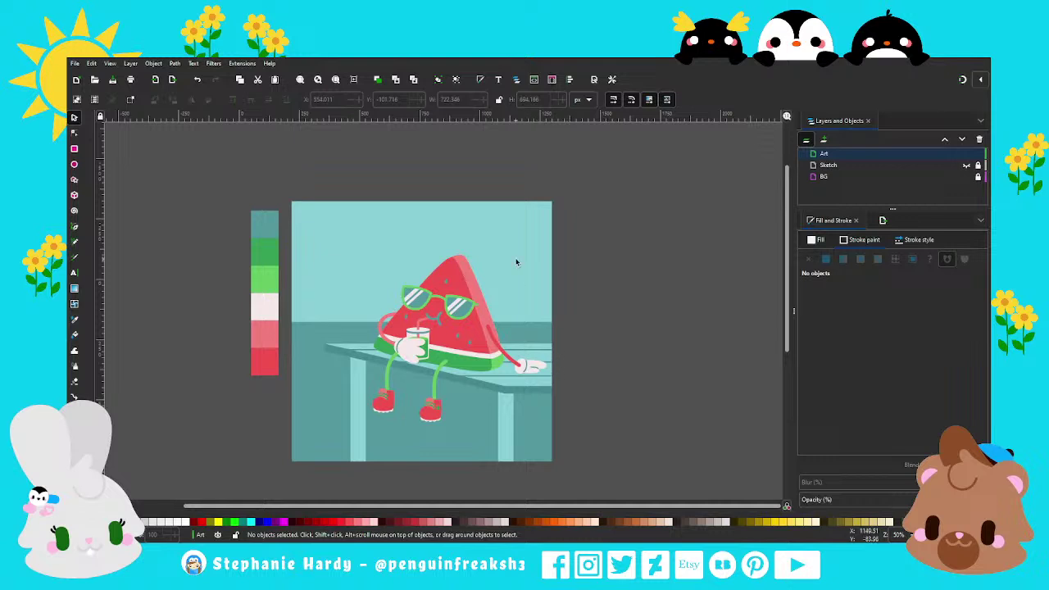
scroll(557, 368, "up", 1, "ctrl")
scroll(546, 384, "down", 1, "ctrl")
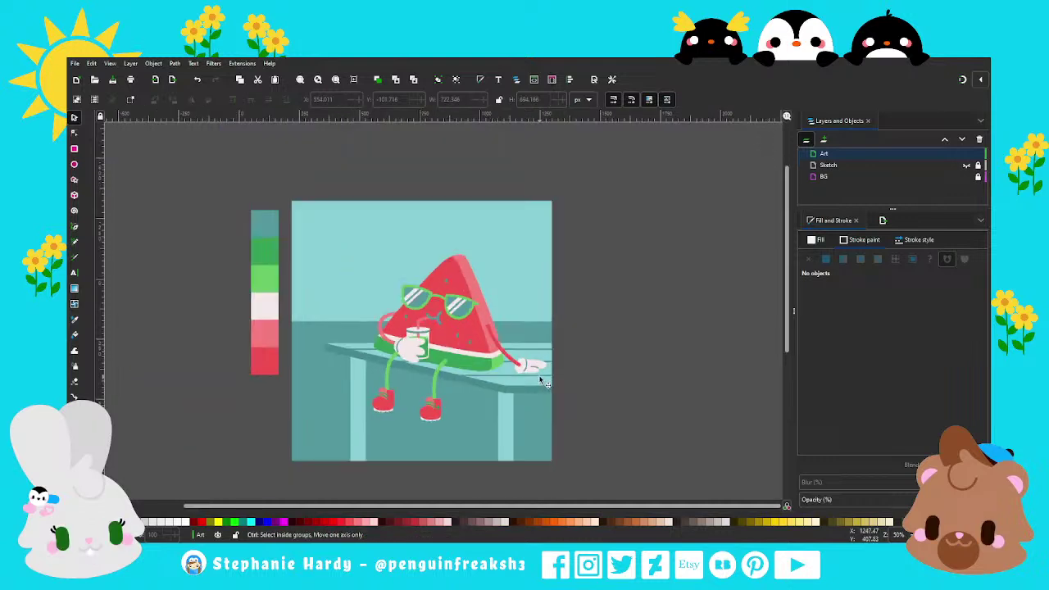
scroll(586, 365, "down", 1)
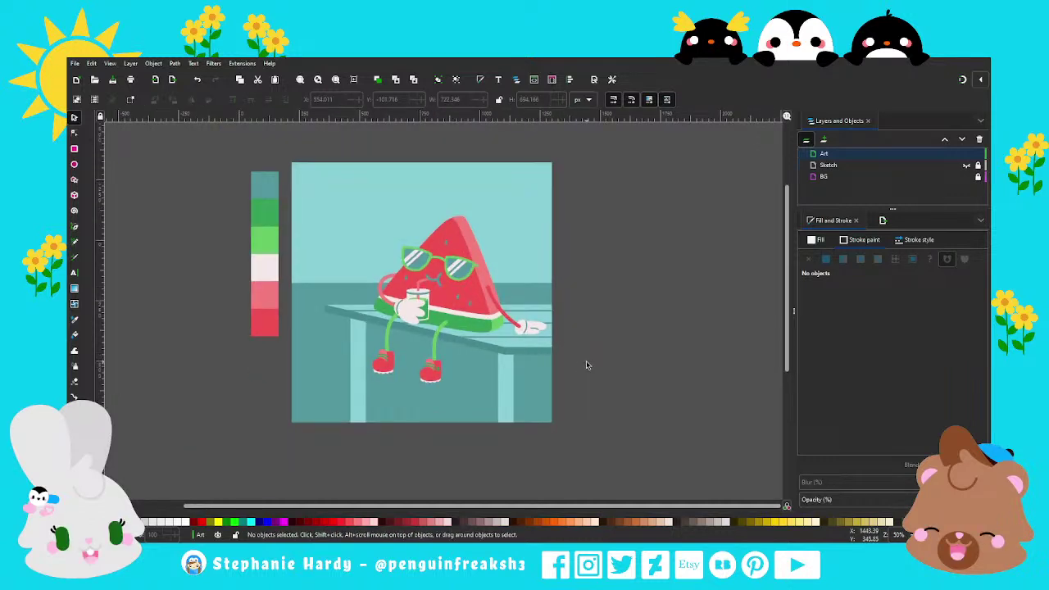
scroll(586, 365, "up", 1)
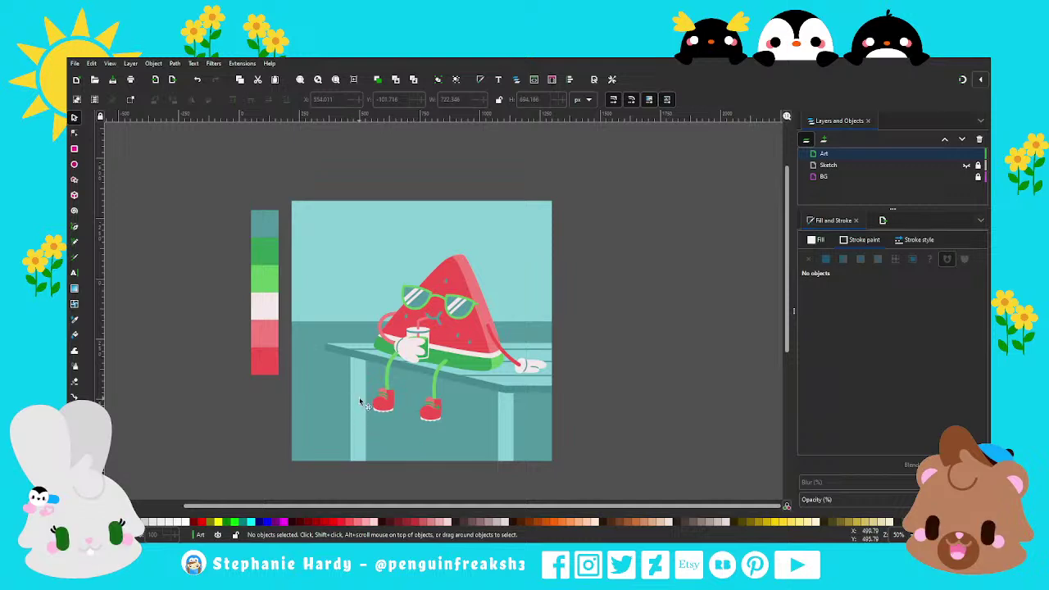
left_click_drag(360, 402, 377, 419)
left_click(571, 454)
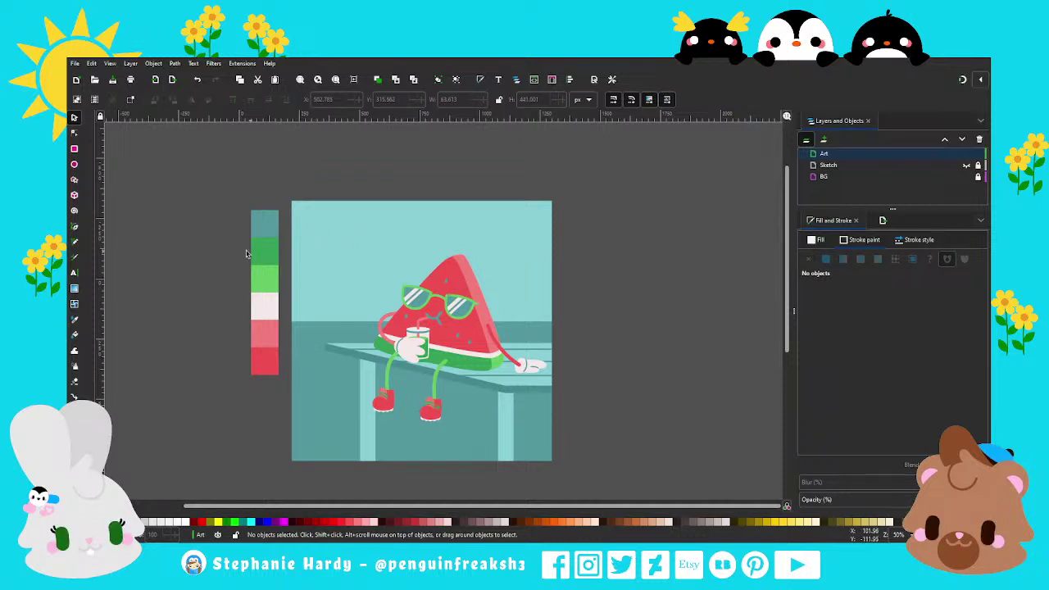
Draw a small circle in the upper-left sky and fill it pale pink.
left_click(74, 164)
left_click_drag(330, 230, 358, 259)
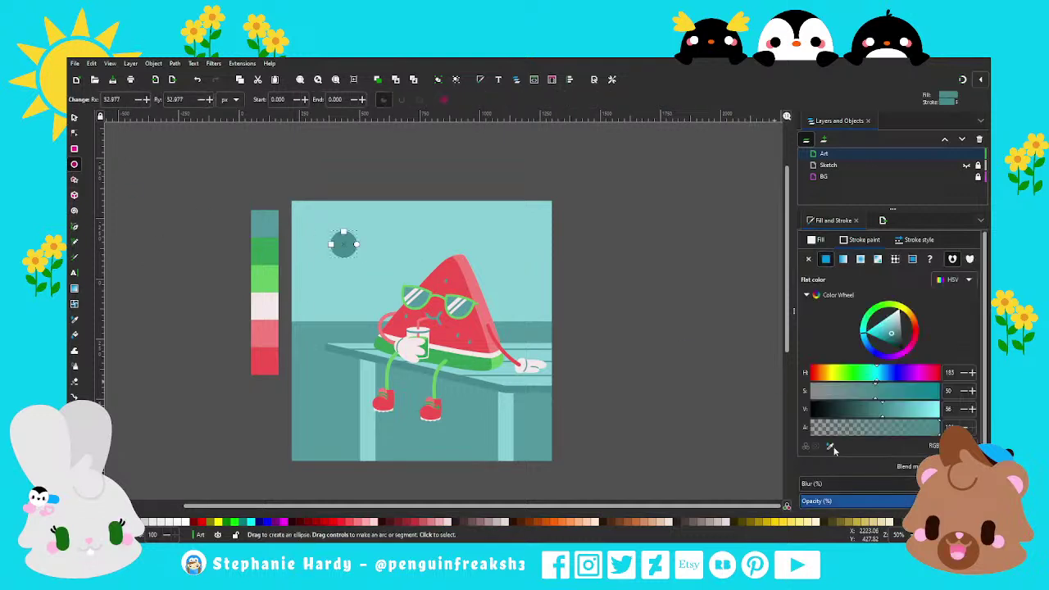
key("d")
key("e")
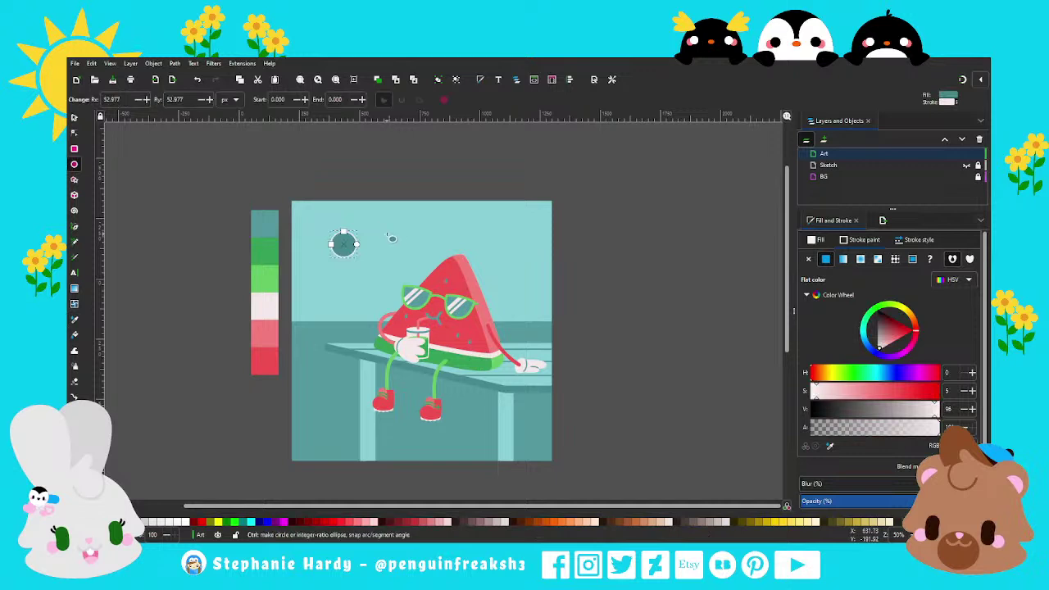
left_click(830, 446)
left_click(264, 308)
scroll(373, 258, "up", 1)
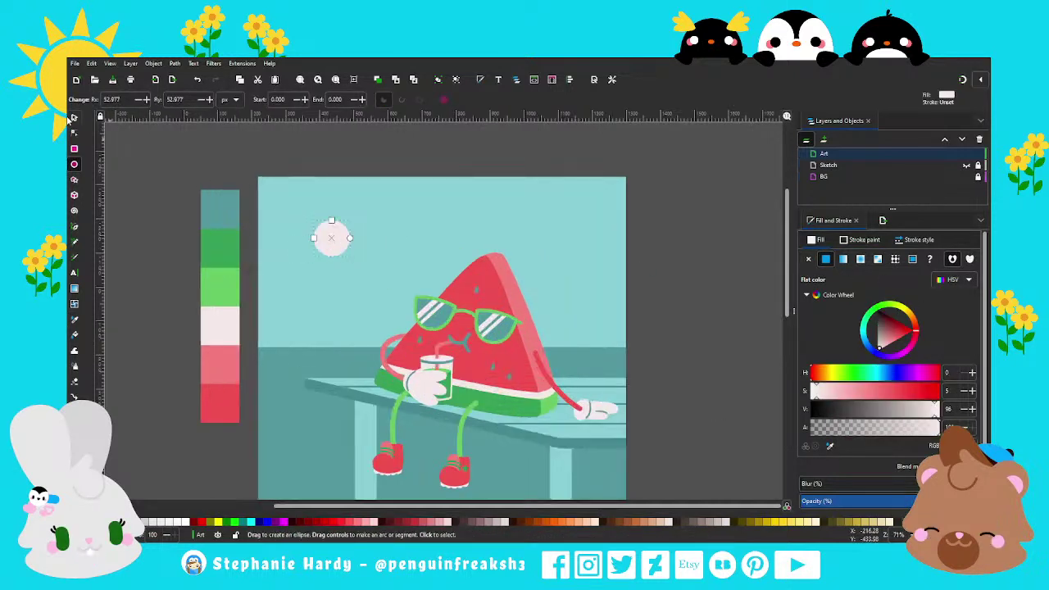
Duplicate, shrink and arrange circle copies into a cloud shape.
left_click(74, 117)
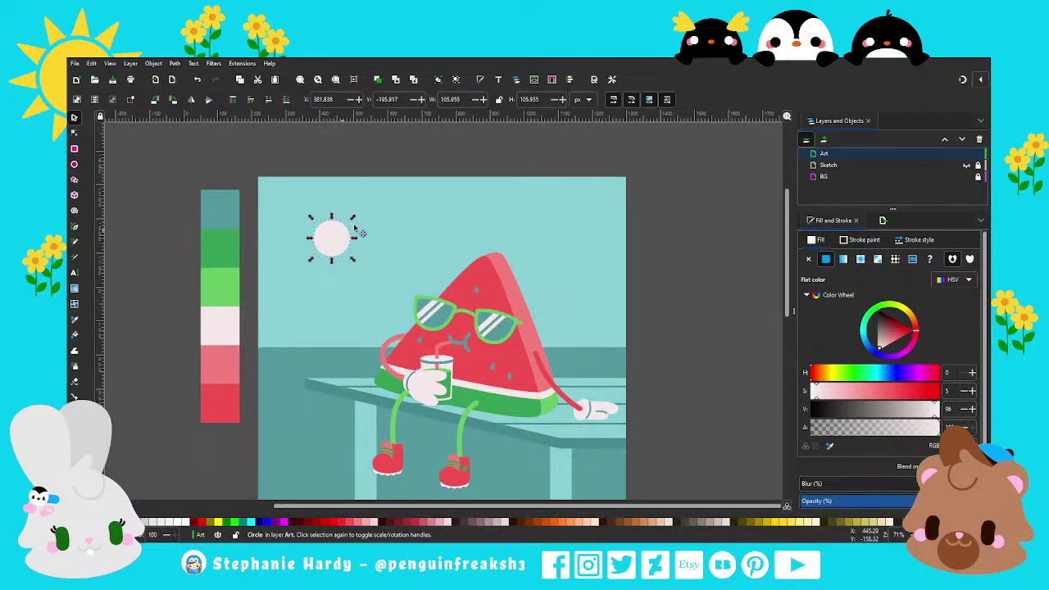
key("ctrl+d")
mouse_move(354, 227)
left_mouse_down()
mouse_move(371, 216)
mouse_move(366, 249)
mouse_move(392, 234)
mouse_move(349, 250)
mouse_move(380, 249)
left_mouse_up()
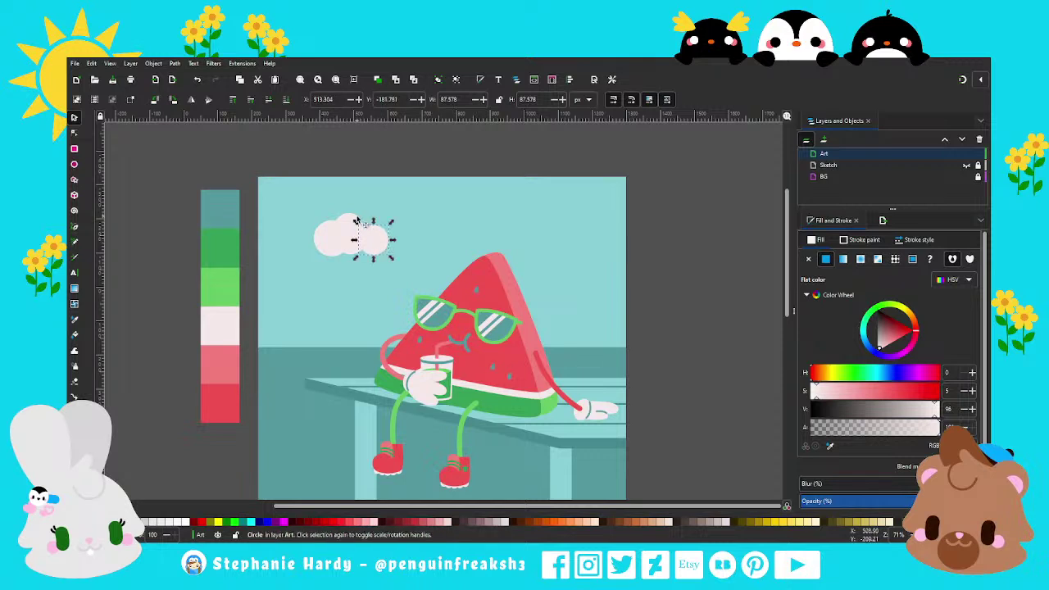
left_click_drag(360, 238, 362, 225)
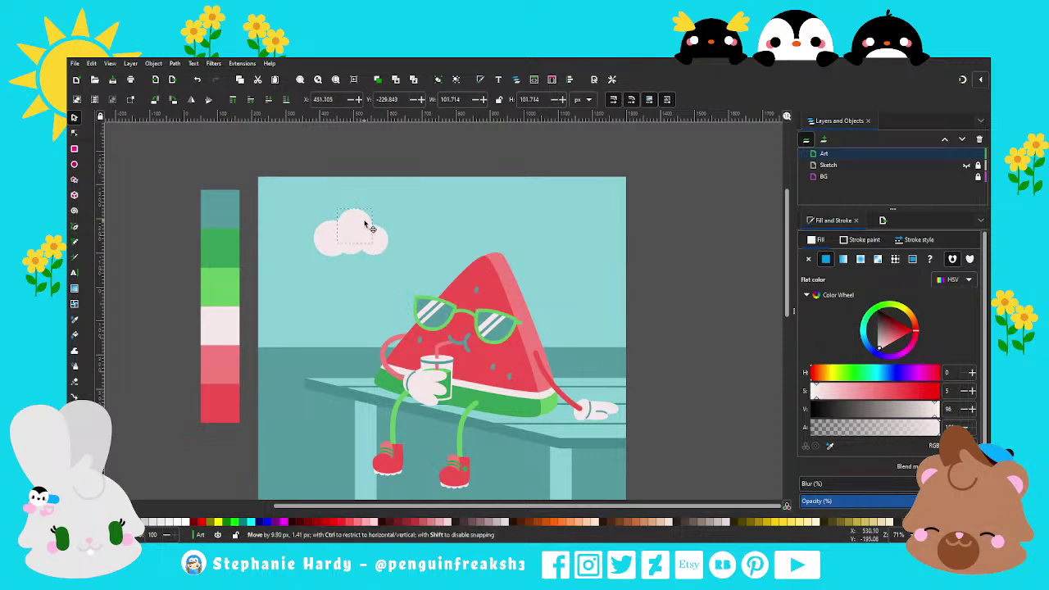
left_click(402, 187)
scroll(402, 186, "down", 1)
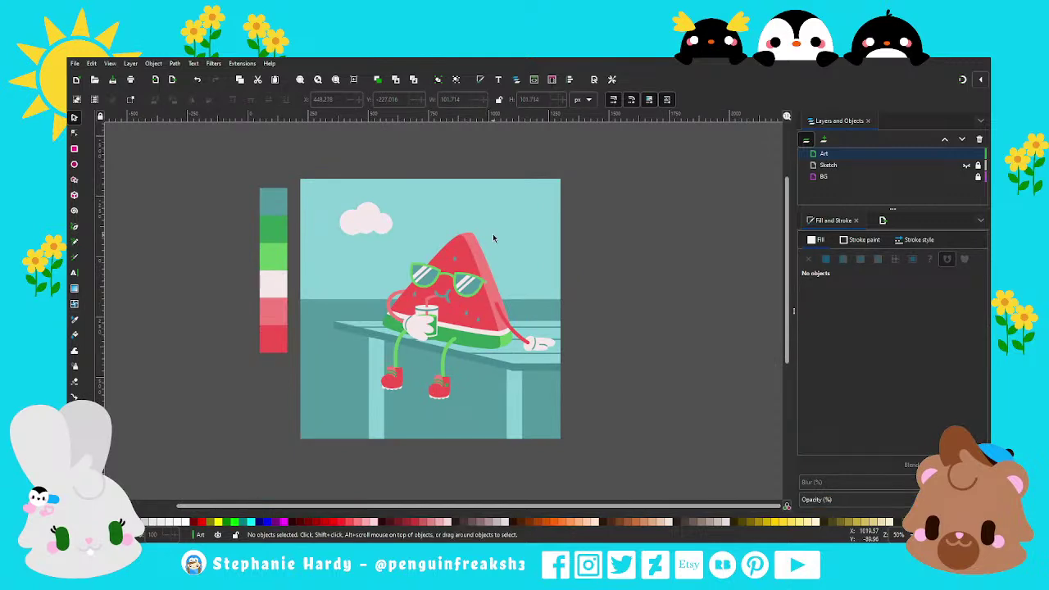
scroll(364, 230, "up", 2)
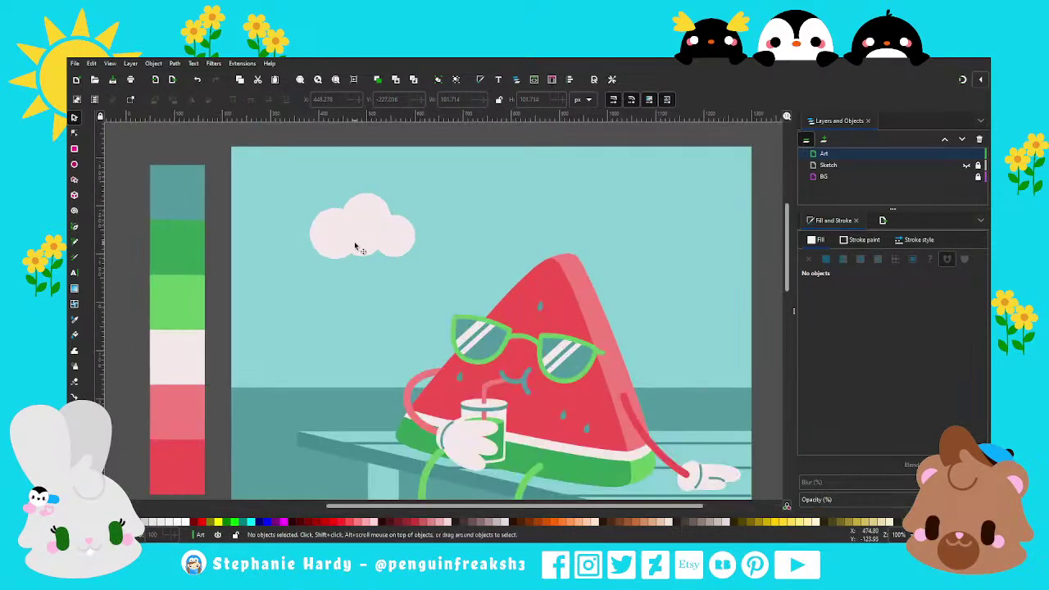
scroll(361, 242, "up", 1)
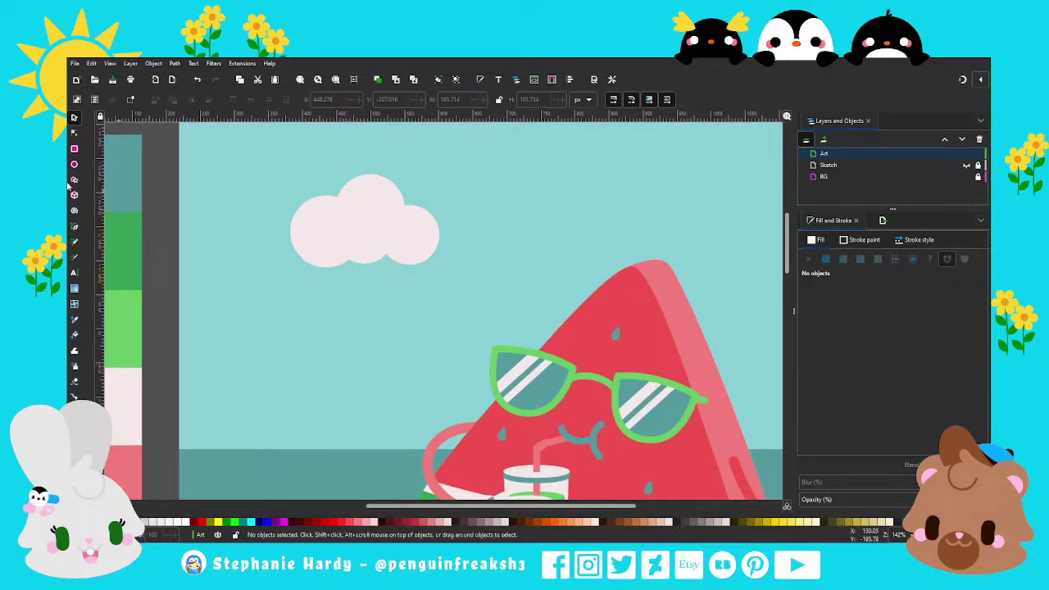
scroll(363, 234, "down", 1, "ctrl")
scroll(363, 235, "down", 1, "ctrl")
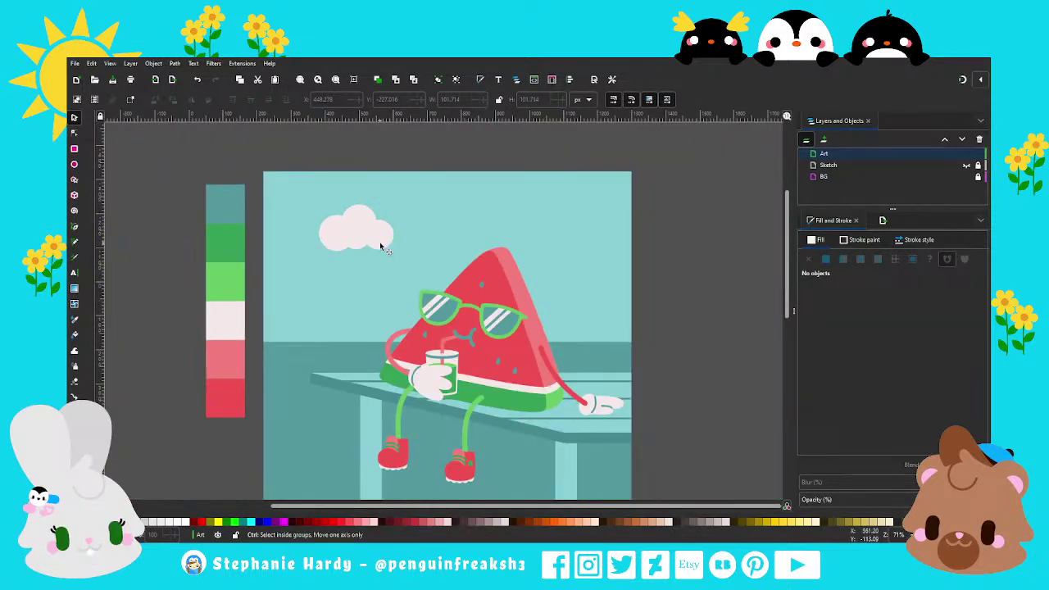
scroll(374, 235, "up", 2, "ctrl")
Draw a rectangle over the cloud's lower half and union the three circles.
left_click(74, 150)
left_click_drag(242, 239, 422, 291)
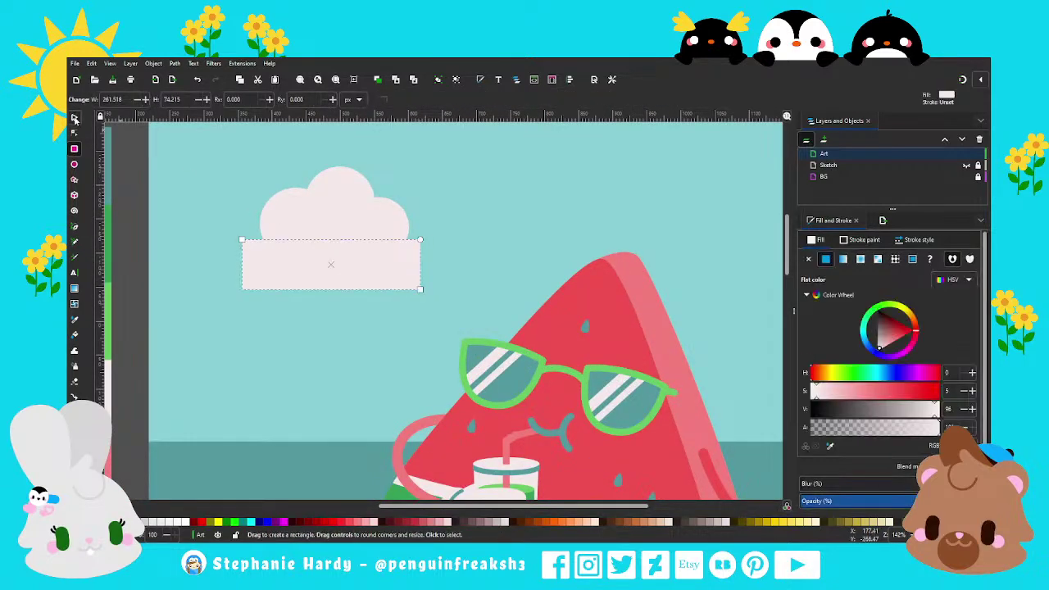
left_click(75, 118)
left_click(288, 210)
left_click(360, 215, "shift")
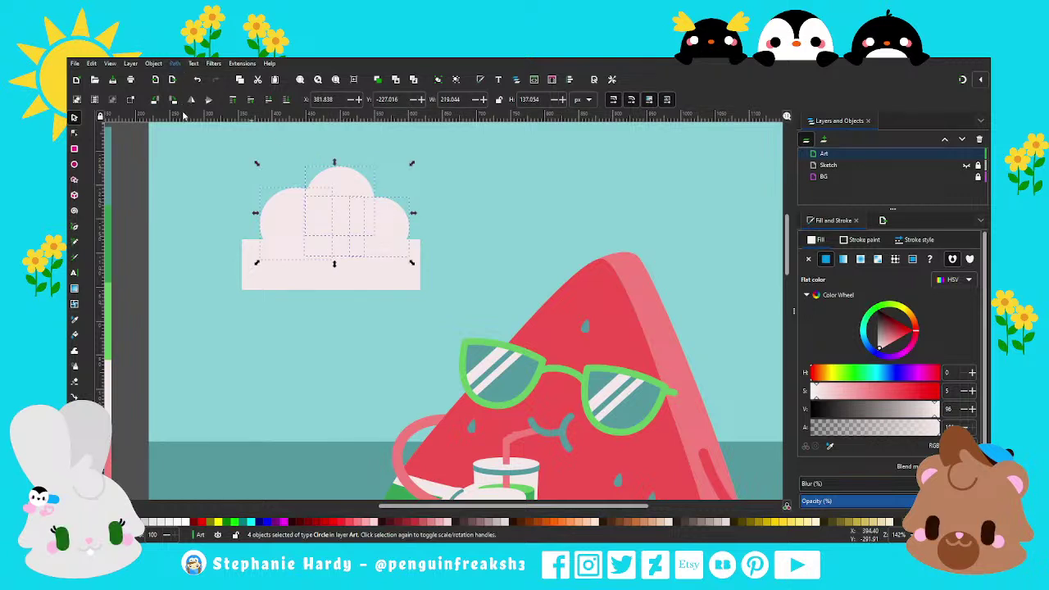
key("ctrl+plus")
Subtract the rectangle from the cloud to leave a flat bottom edge.
left_click(293, 264, "shift")
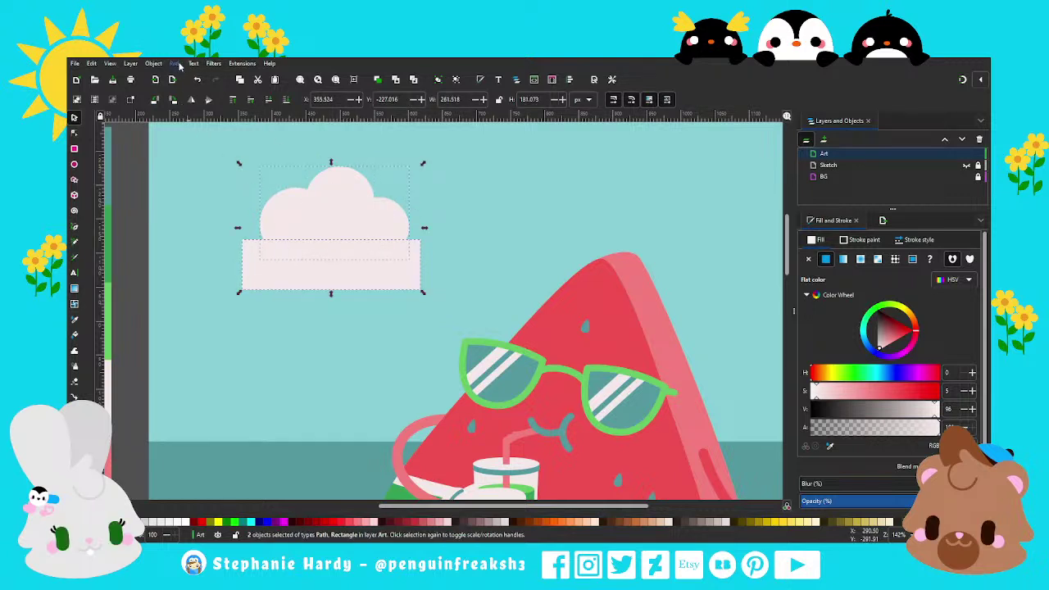
key("ctrl+minus")
key("1")
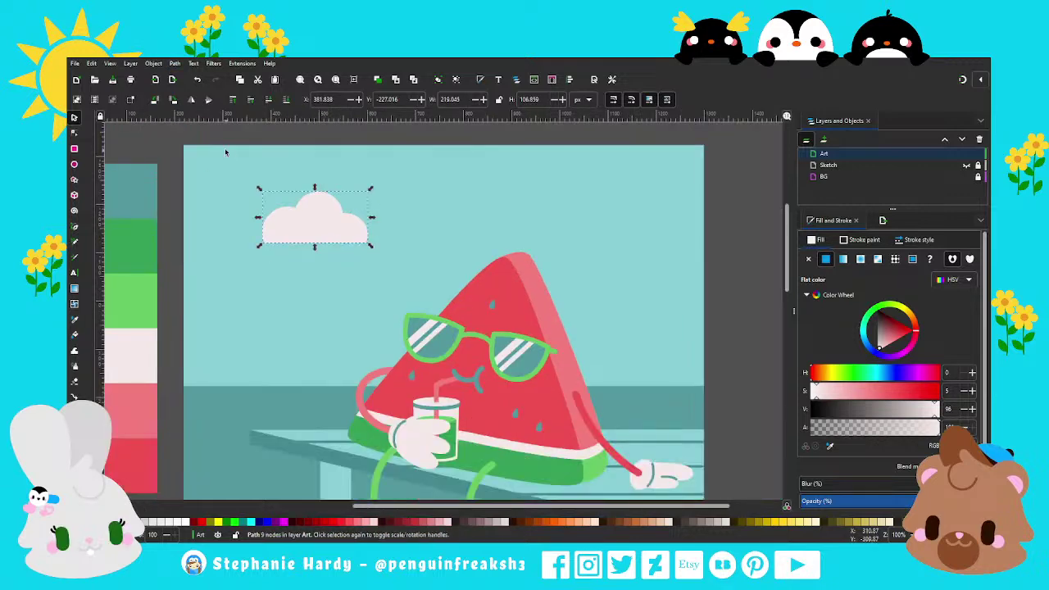
key("Escape")
scroll(332, 197, "down", 1, "ctrl")
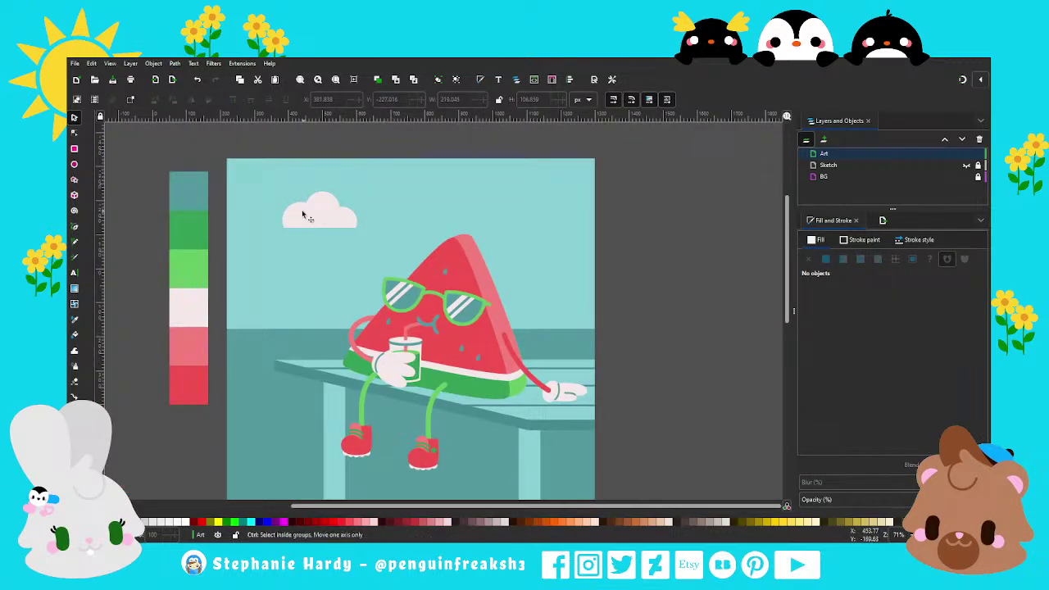
scroll(303, 213, "up", 1, "ctrl")
scroll(303, 213, "up", 1, "ctrl")
Select the cloud's bottom corner nodes and round off its bottom-left corner.
left_click(74, 133)
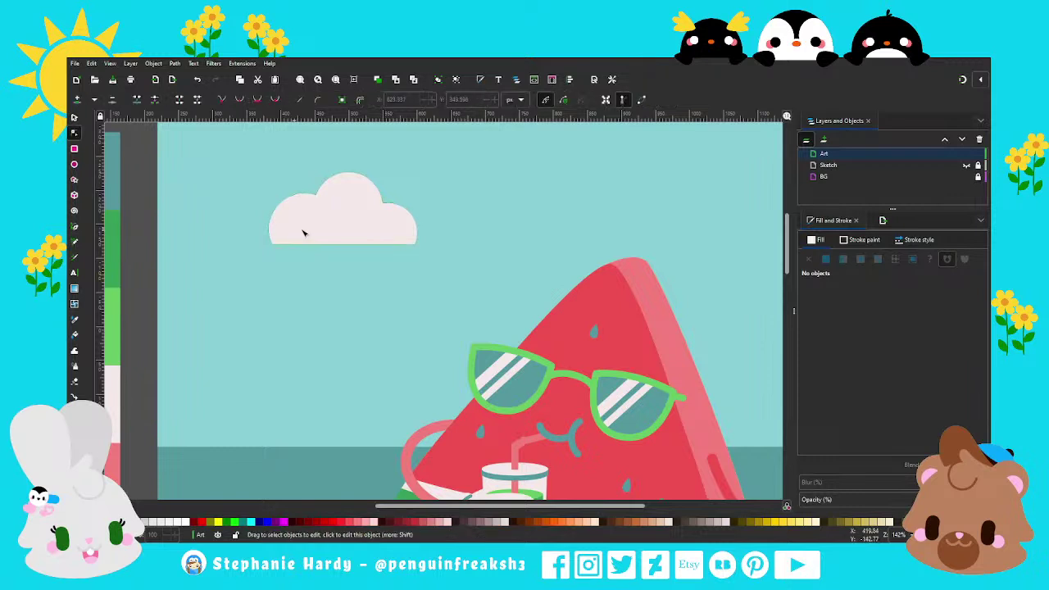
left_click(300, 227)
scroll(300, 227, "up", 2, "ctrl")
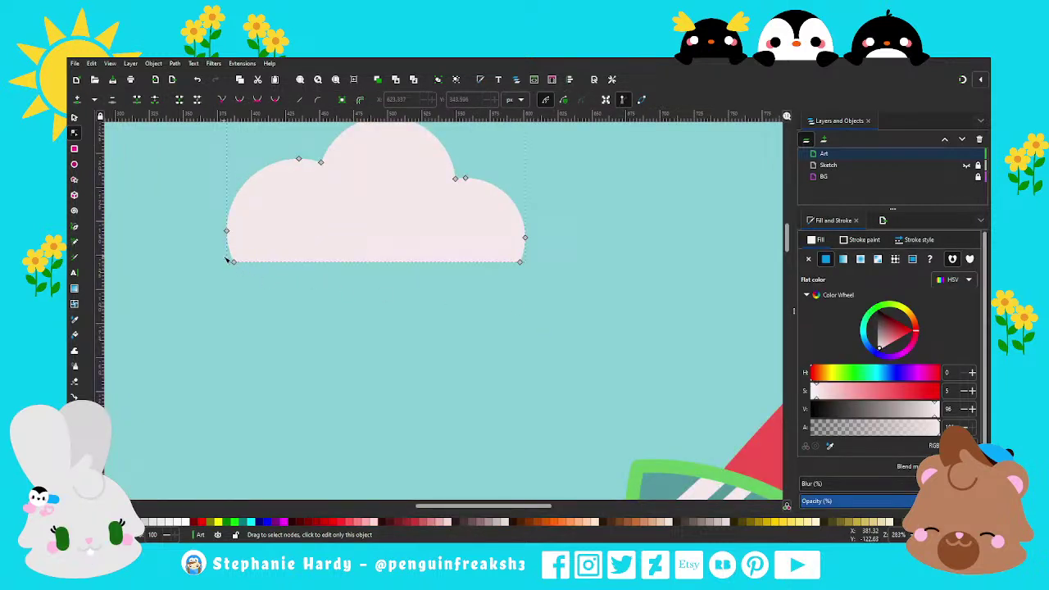
left_click_drag(221, 250, 280, 282)
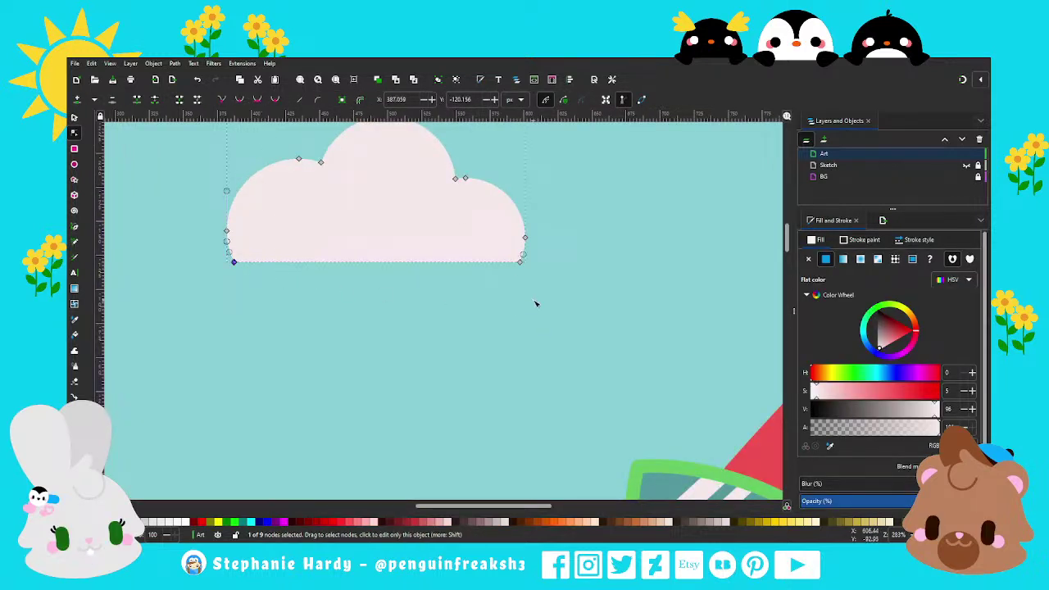
left_click_drag(535, 301, 493, 253)
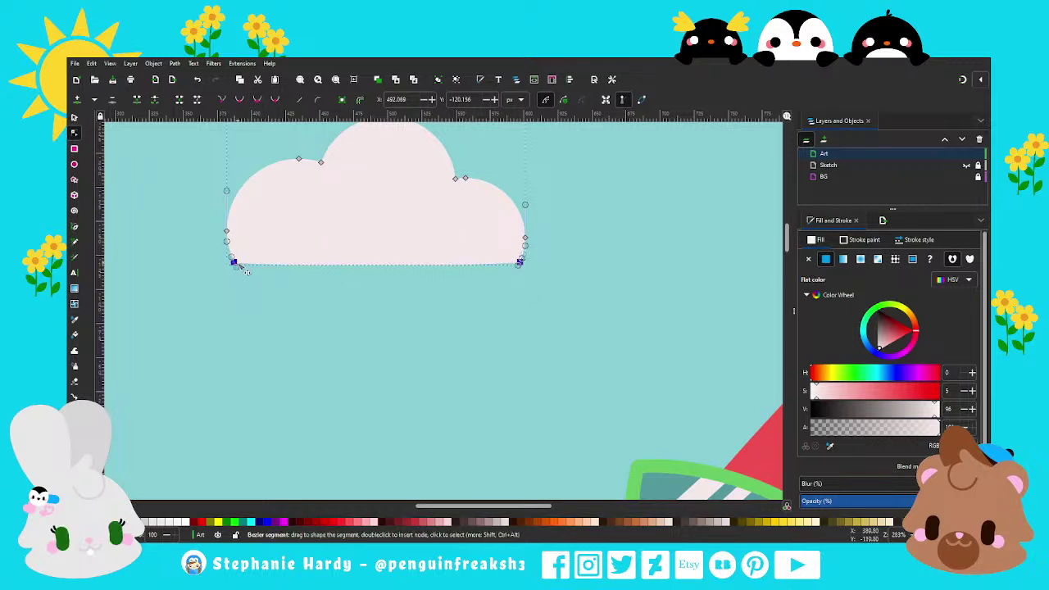
scroll(246, 271, "up", 2, "ctrl")
left_click_drag(222, 255, 247, 255)
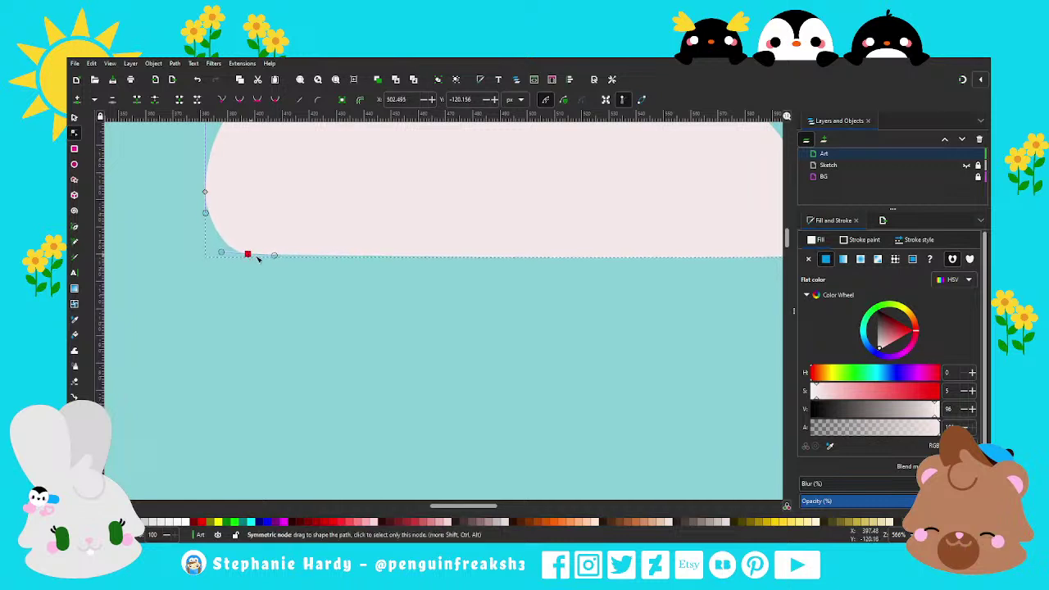
scroll(276, 271, "down", 1, "ctrl")
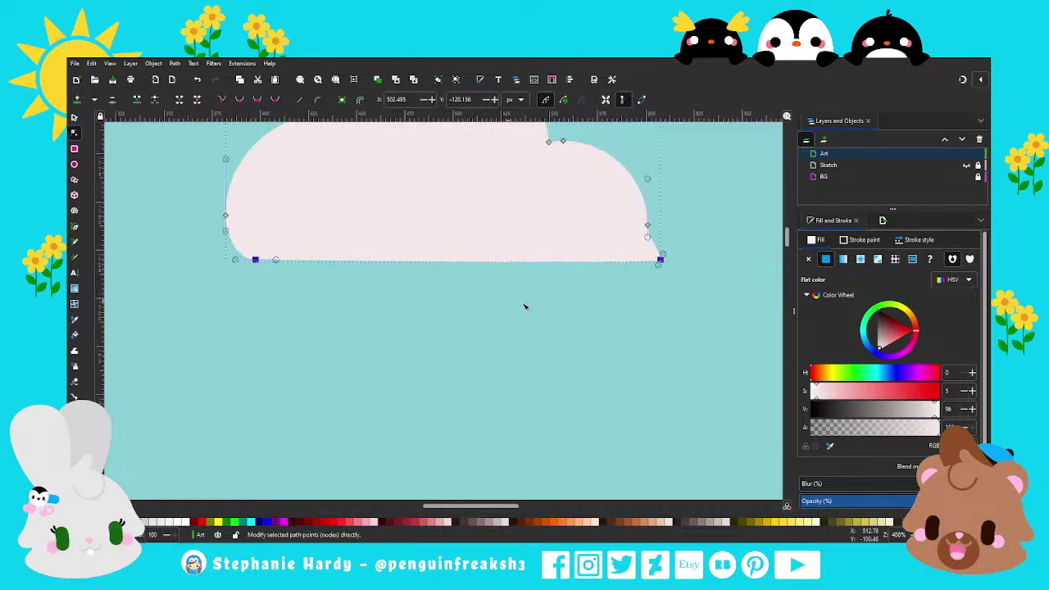
Shift the bottom-edge nodes left and nudge the bottom-left node right.
left_click_drag(660, 259, 644, 260)
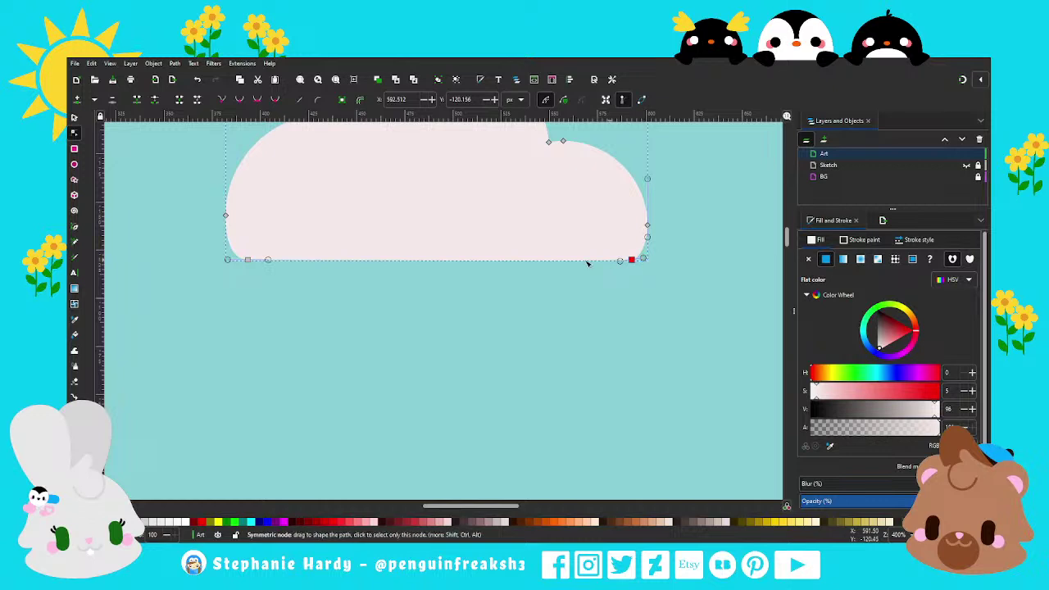
scroll(503, 272, "down", 1)
left_click_drag(324, 263, 332, 265)
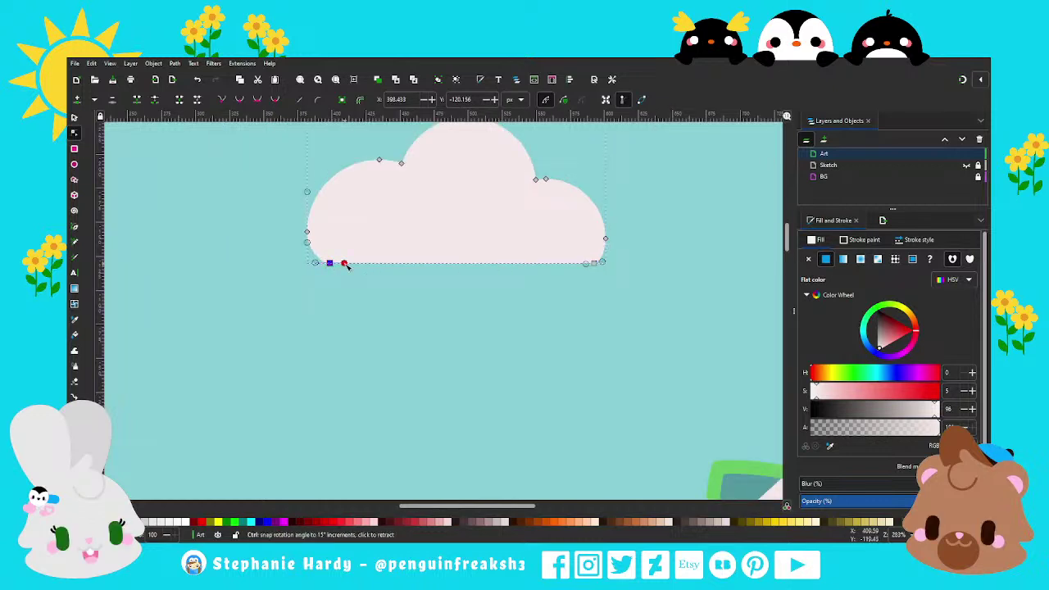
scroll(392, 305, "down", 1)
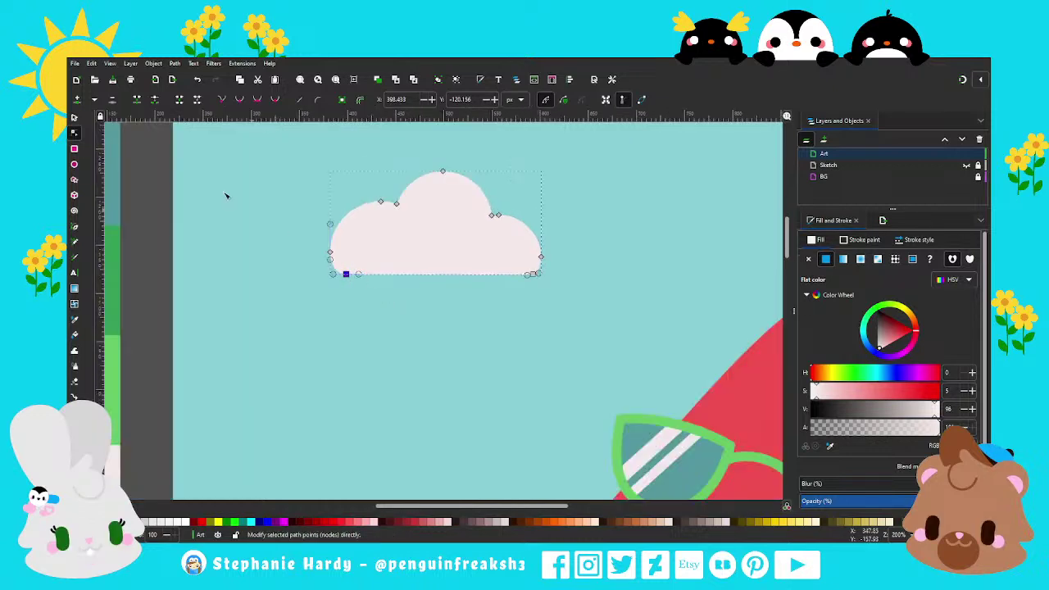
left_click(74, 117)
left_click(234, 229)
scroll(235, 229, "down", 2)
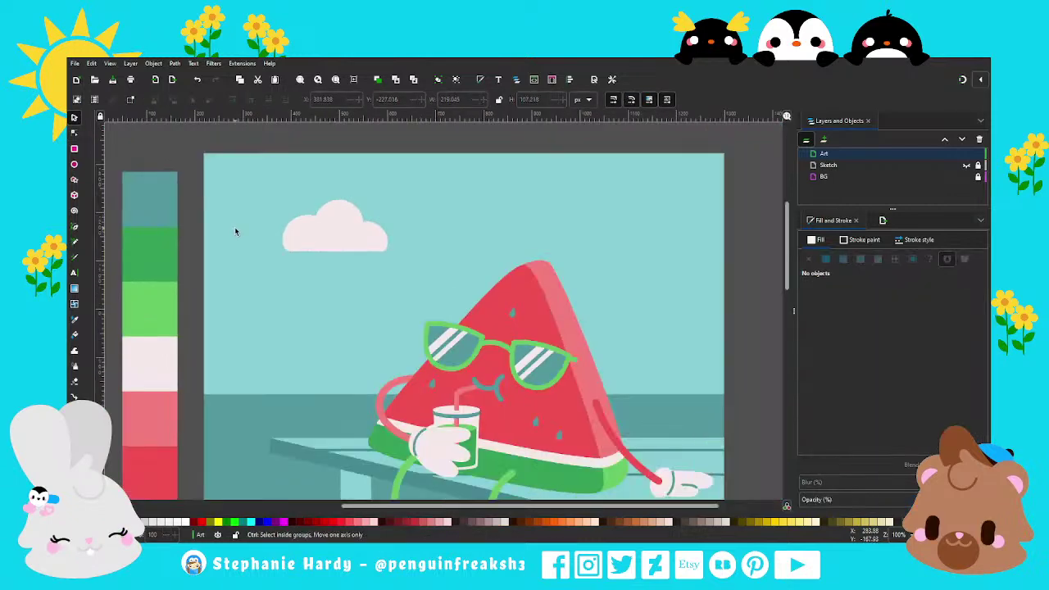
scroll(372, 212, "down", 1)
Duplicate the cloud at two-thirds size and place it beside the watermelon's tip.
scroll(372, 212, "down", 1)
left_click(328, 223)
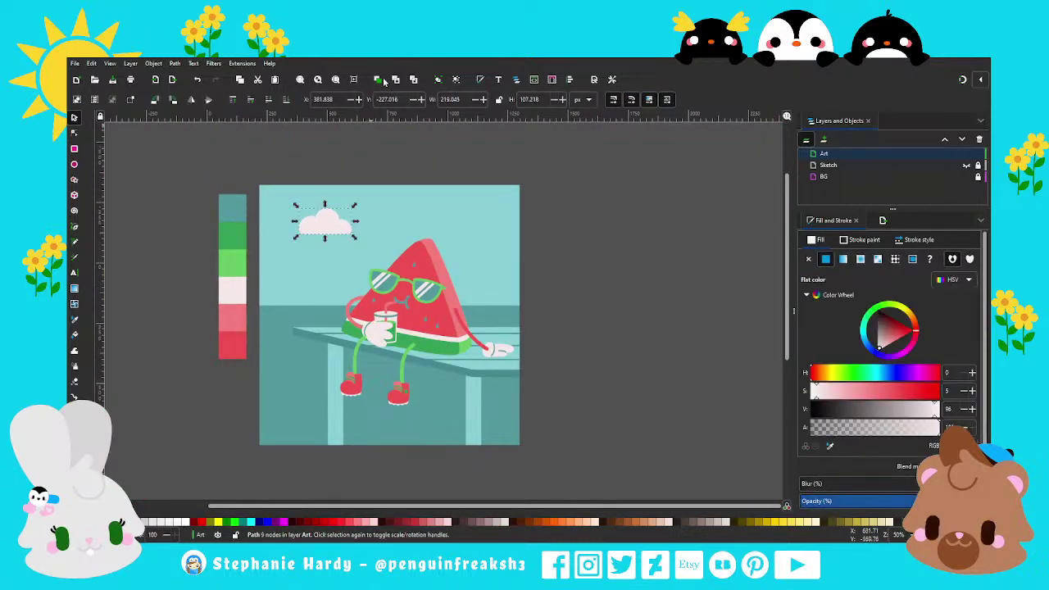
key("ctrl+d")
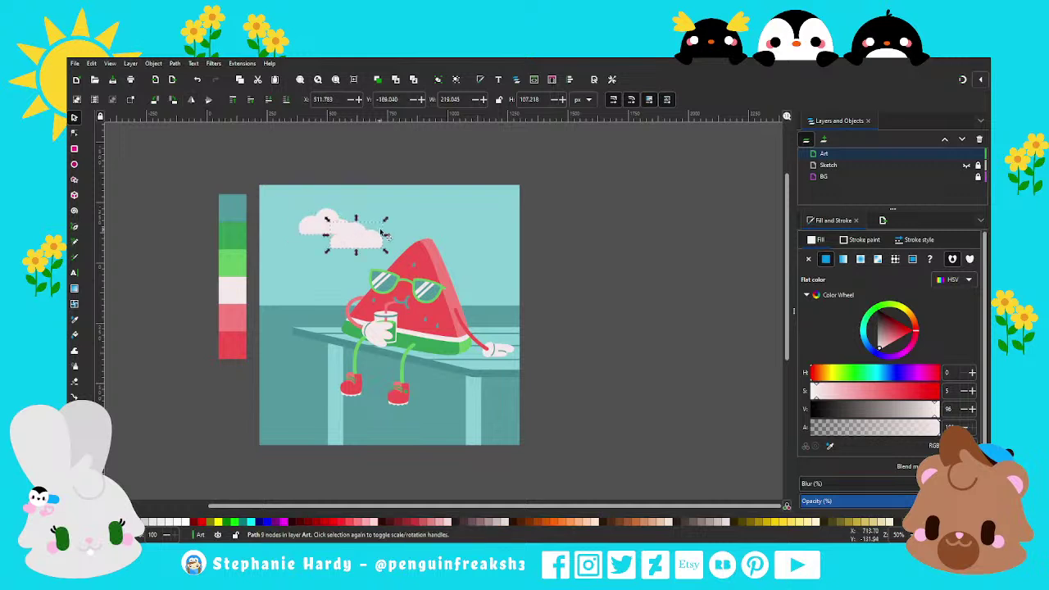
mouse_move(324, 221)
left_mouse_down()
mouse_move(360, 246)
mouse_move(371, 232)
mouse_move(382, 257)
left_mouse_up()
left_click_drag(325, 227, 311, 232)
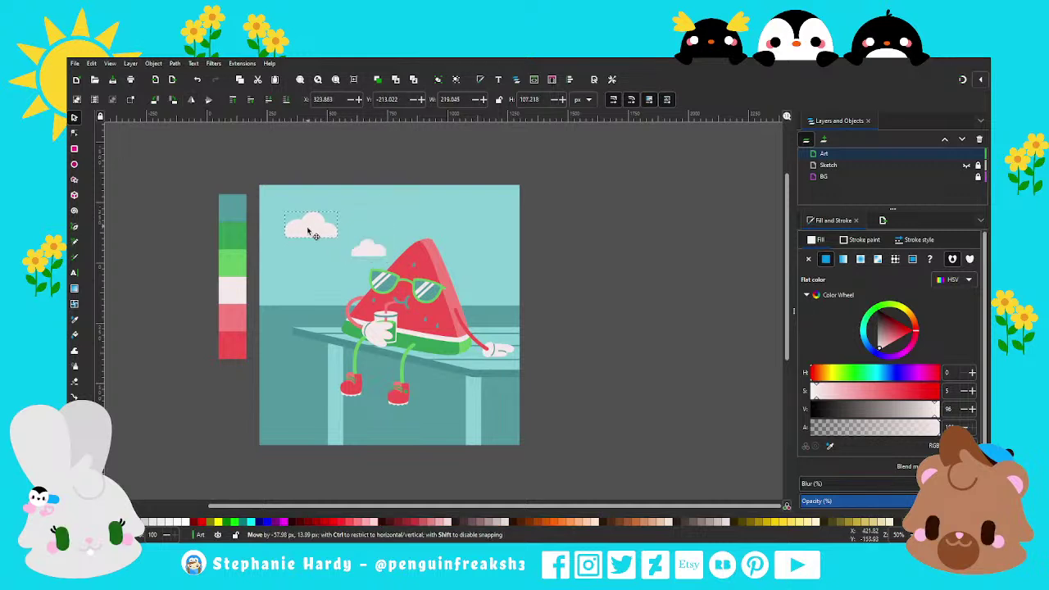
left_click_drag(368, 247, 358, 247)
Duplicate the large cloud and move the copy to the sky's top right.
left_click(320, 220)
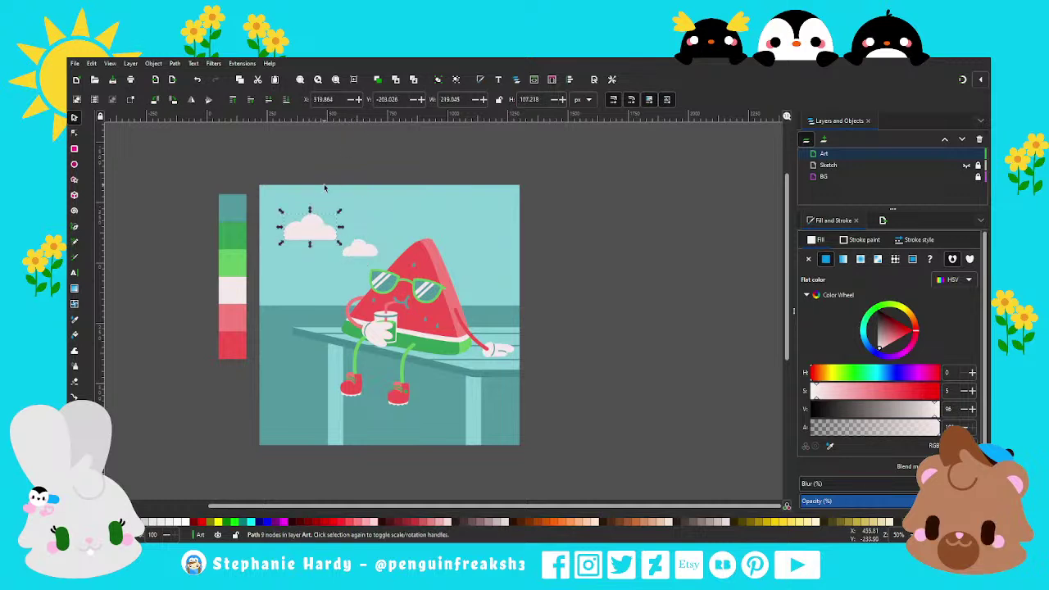
left_click(377, 79)
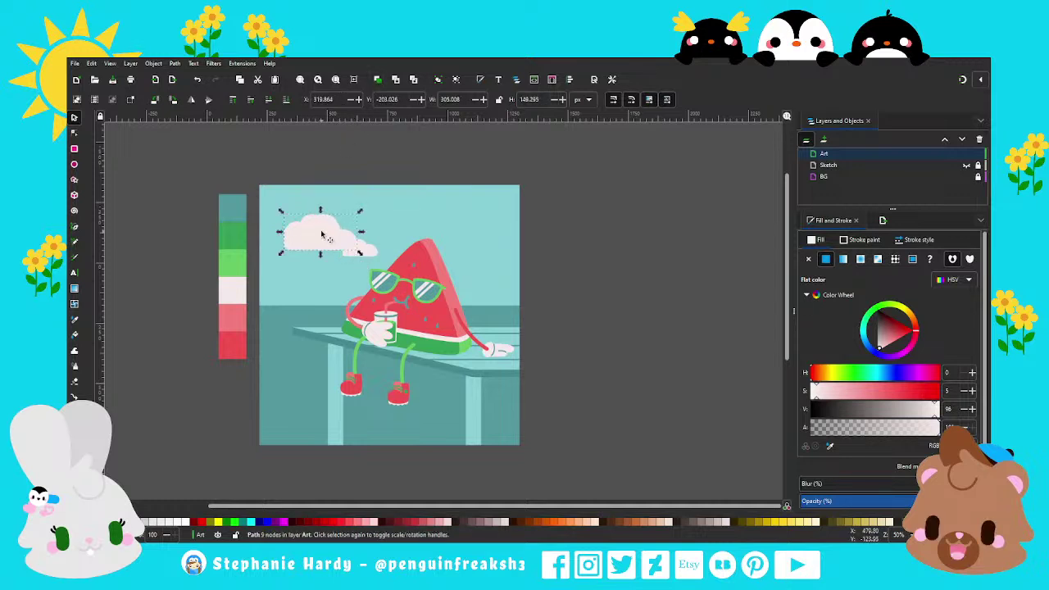
left_click_drag(320, 230, 498, 227)
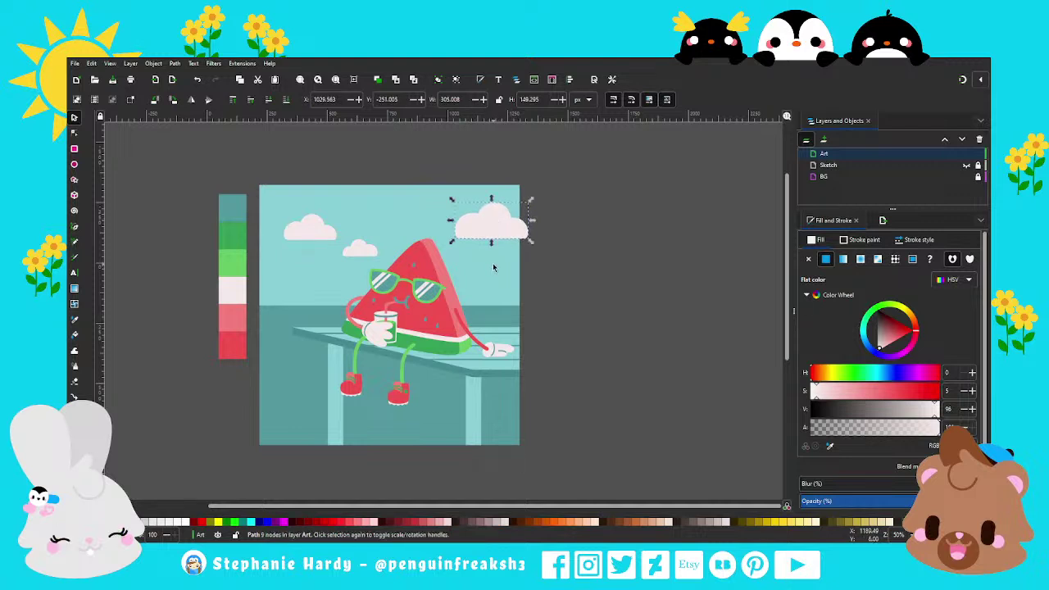
left_click(493, 267)
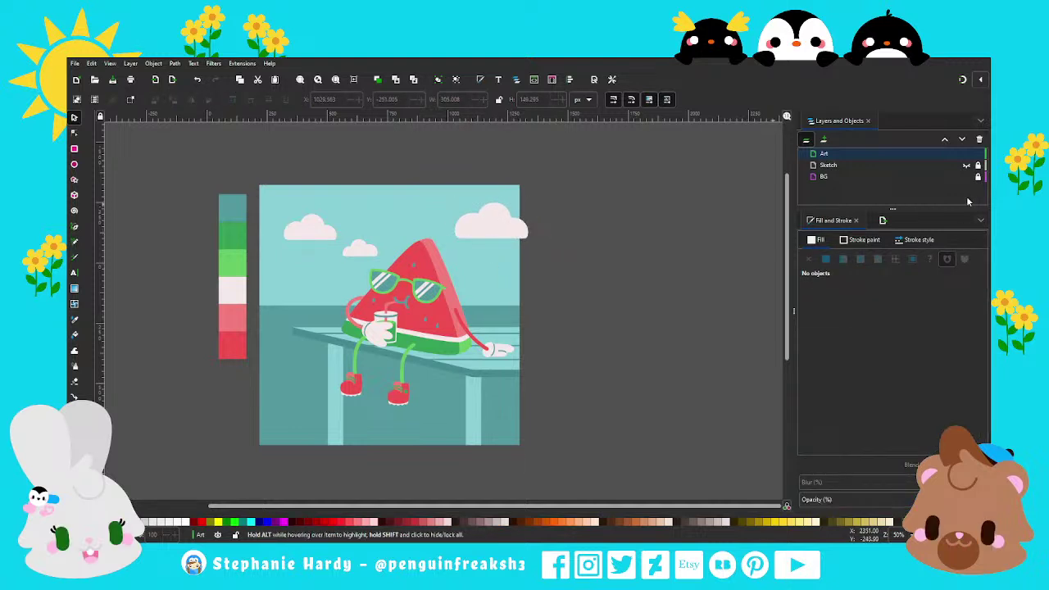
left_click(512, 193)
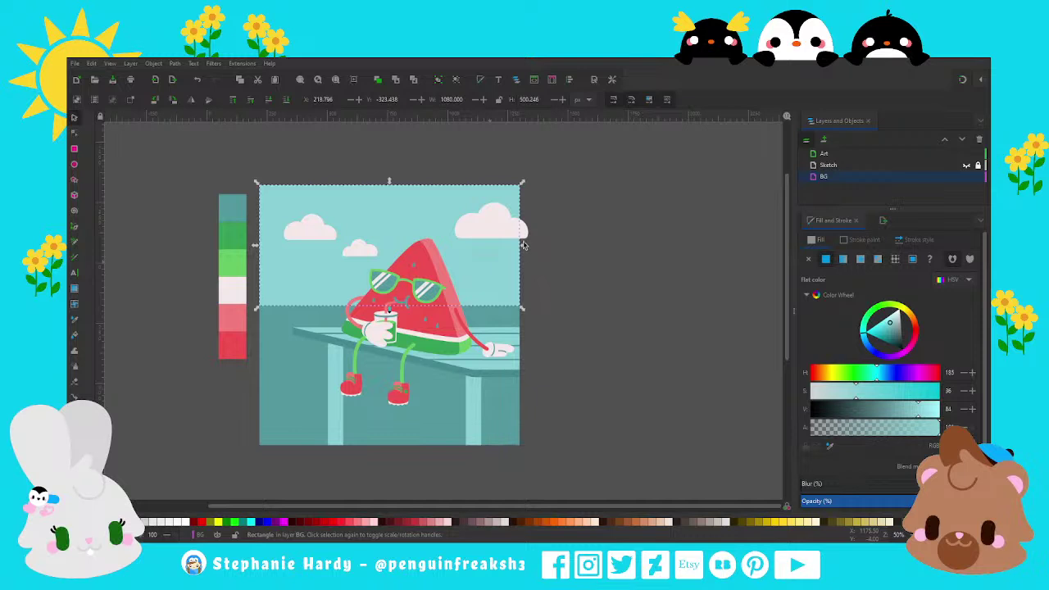
Move the sky rectangle and cloud into the Art layer, below the watermelon.
key("shift+Page_Up")
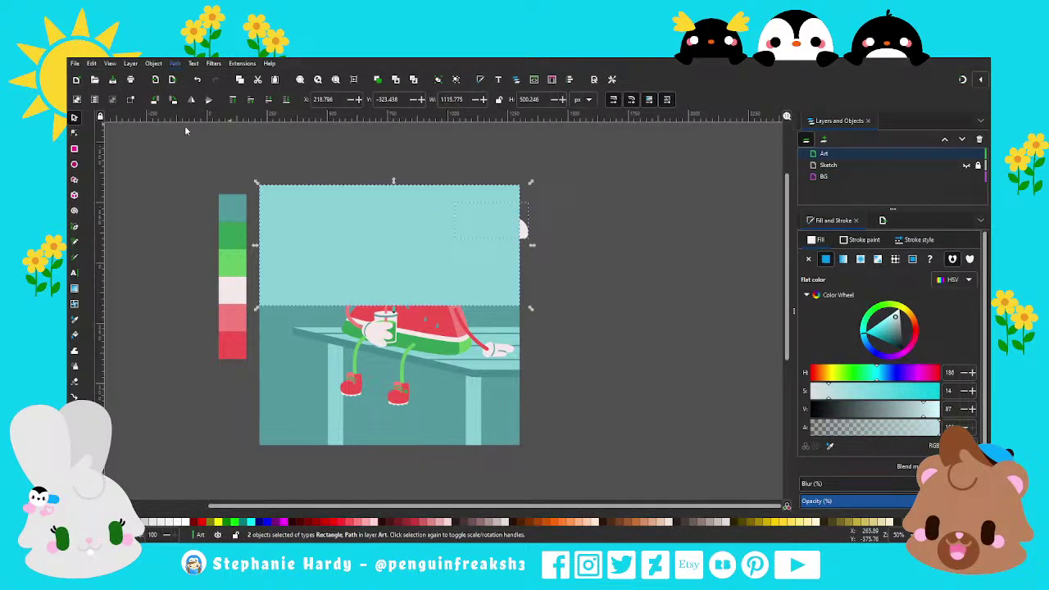
key("End")
left_click(573, 300)
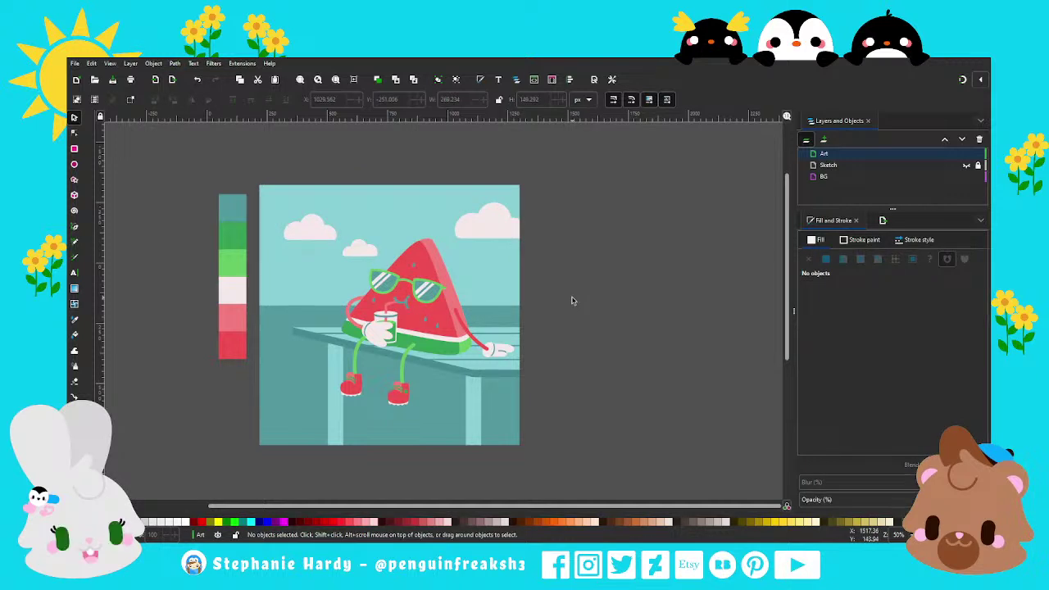
key("plus")
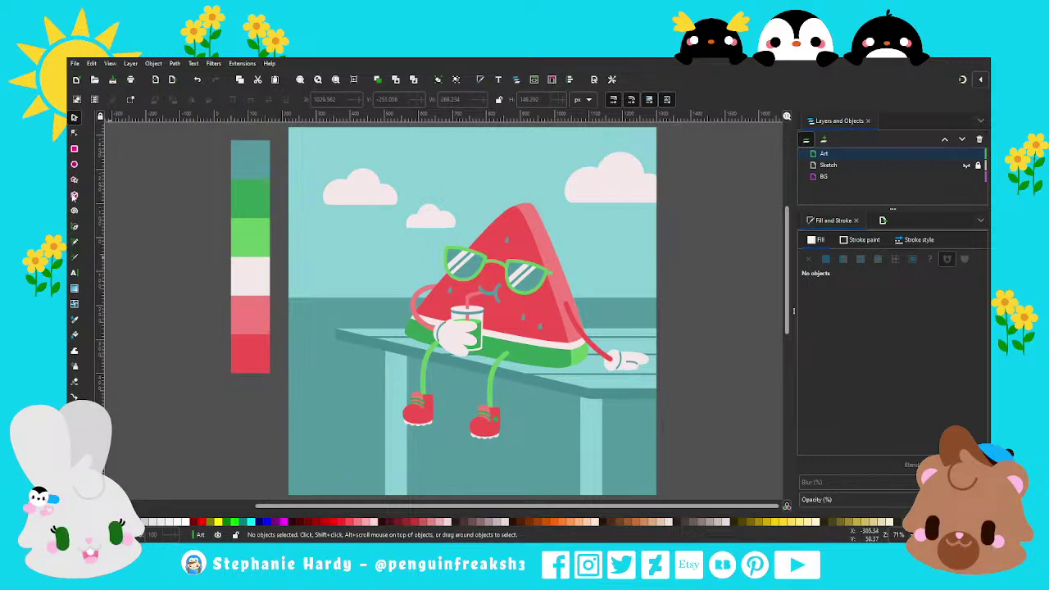
Type the artist's social handle below the feet and shrink it to about 80%.
left_click(455, 454)
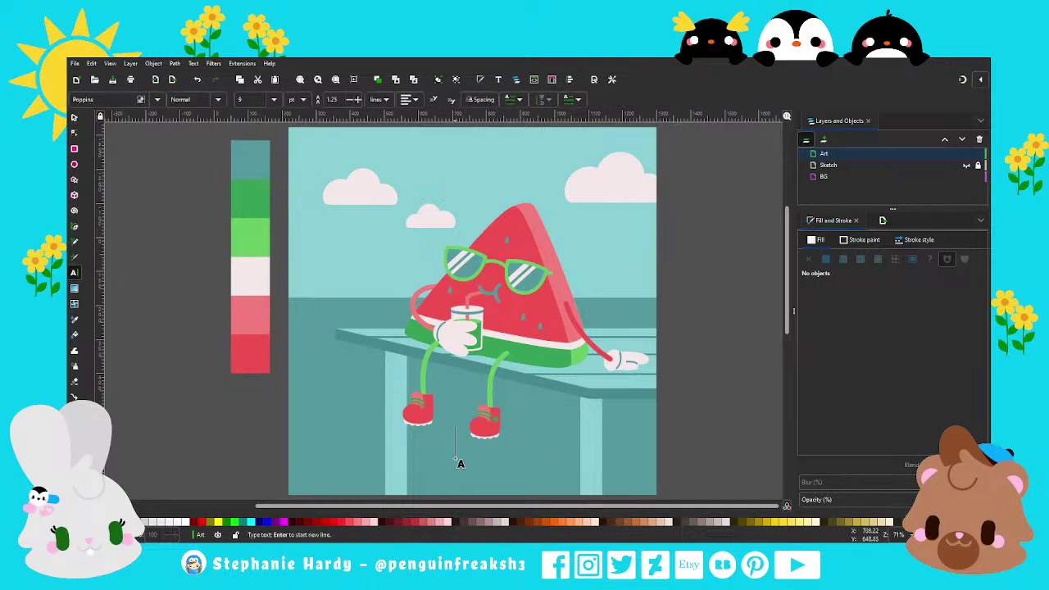
type("@")
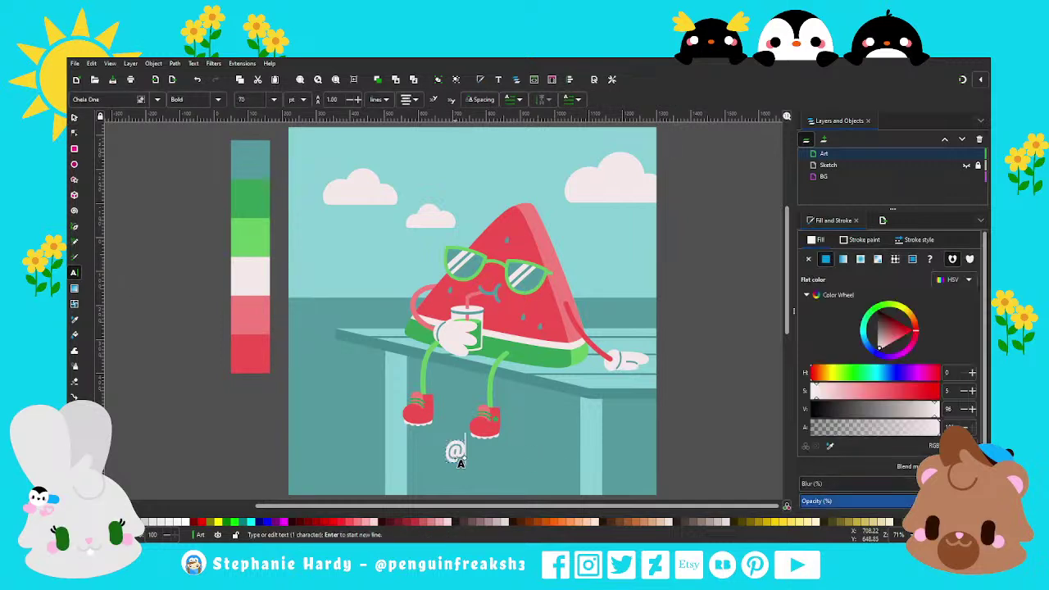
type("pengu")
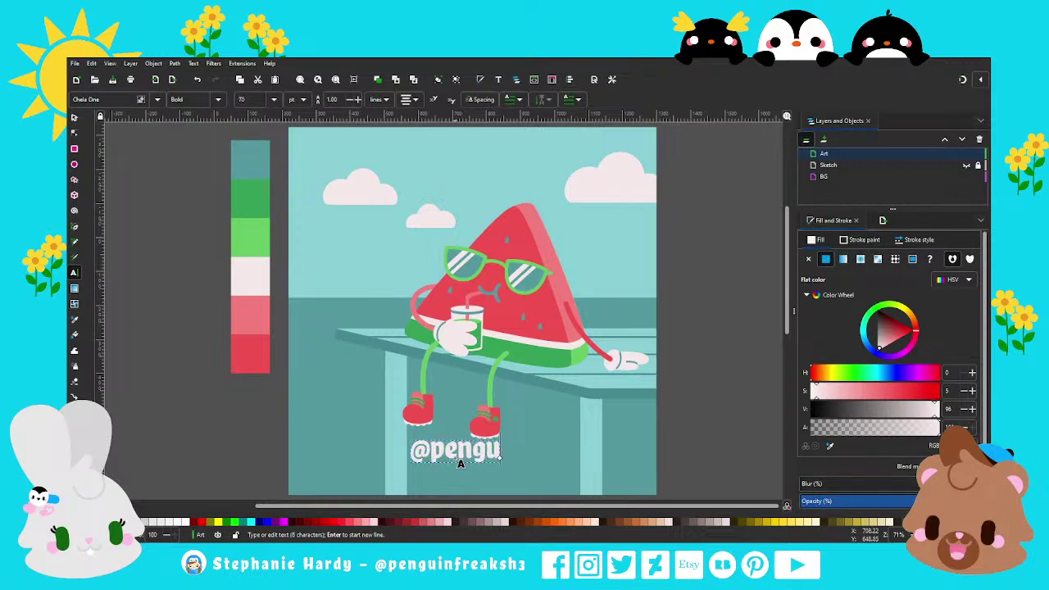
type("infrea")
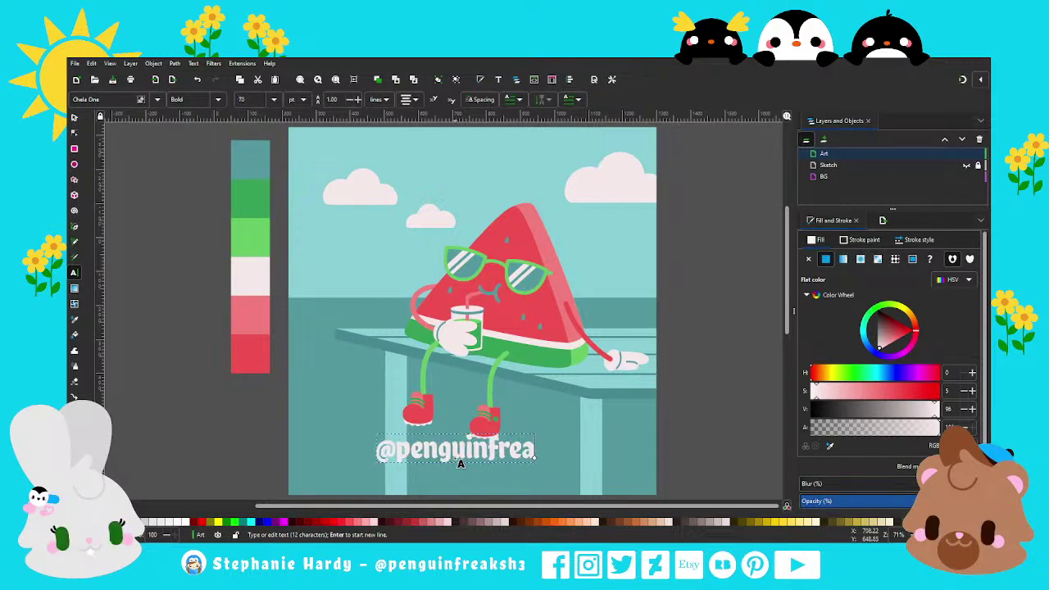
type("ksh3")
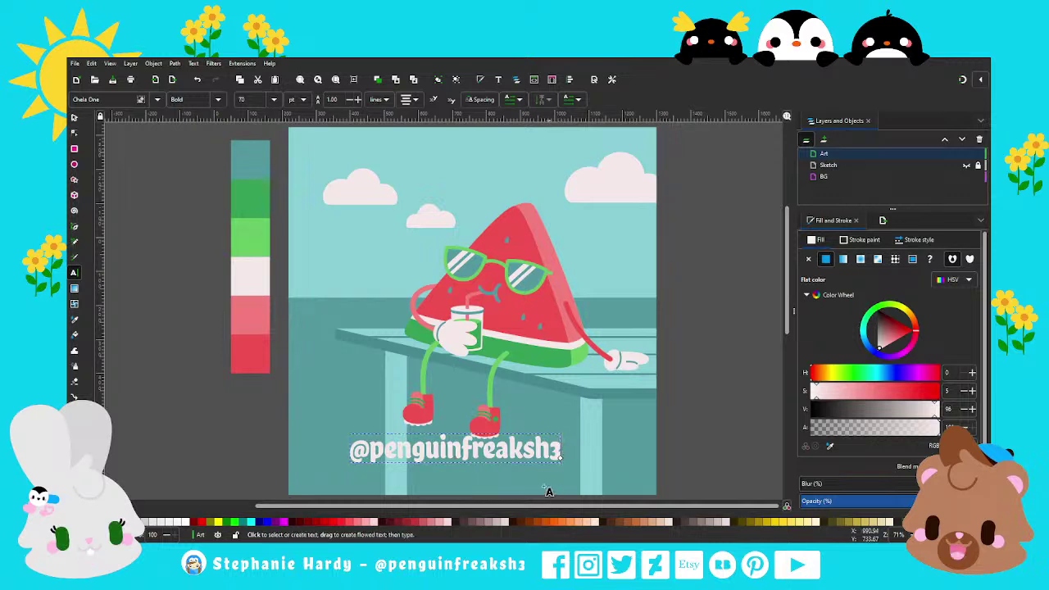
key("F1")
mouse_move(563, 465)
left_mouse_down()
mouse_move(418, 444)
mouse_move(571, 404)
left_mouse_up()
Place the handle text on the bench front and colour it with the bench's teal.
left_click(74, 272)
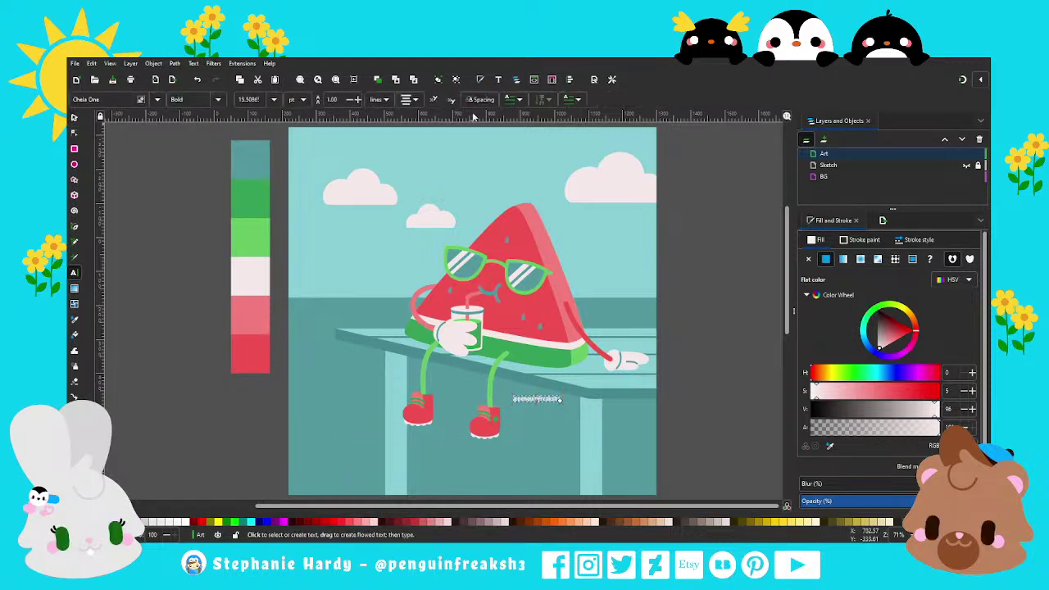
left_click(480, 99)
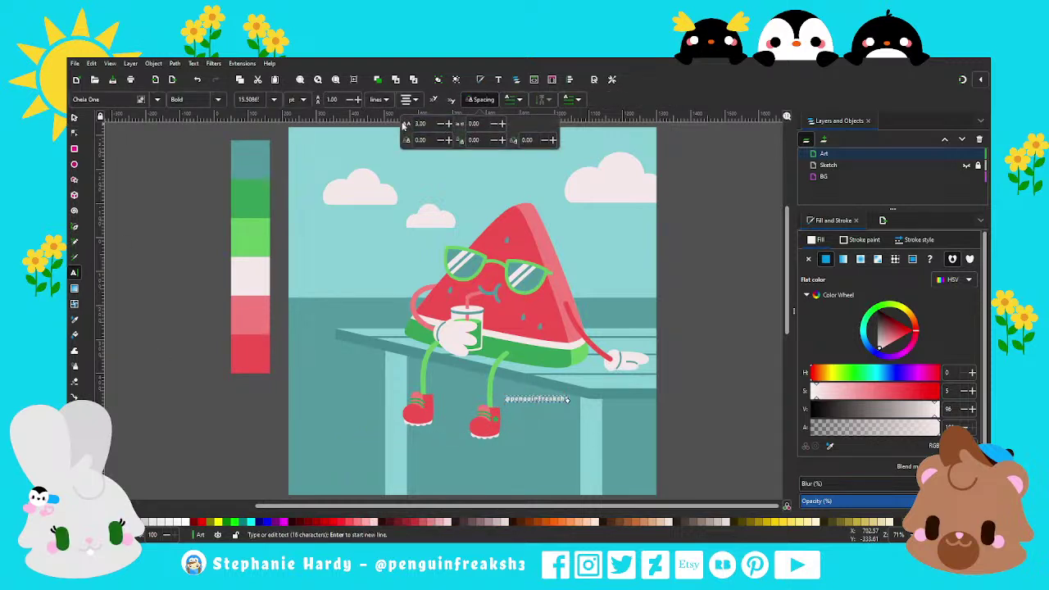
left_click(74, 117)
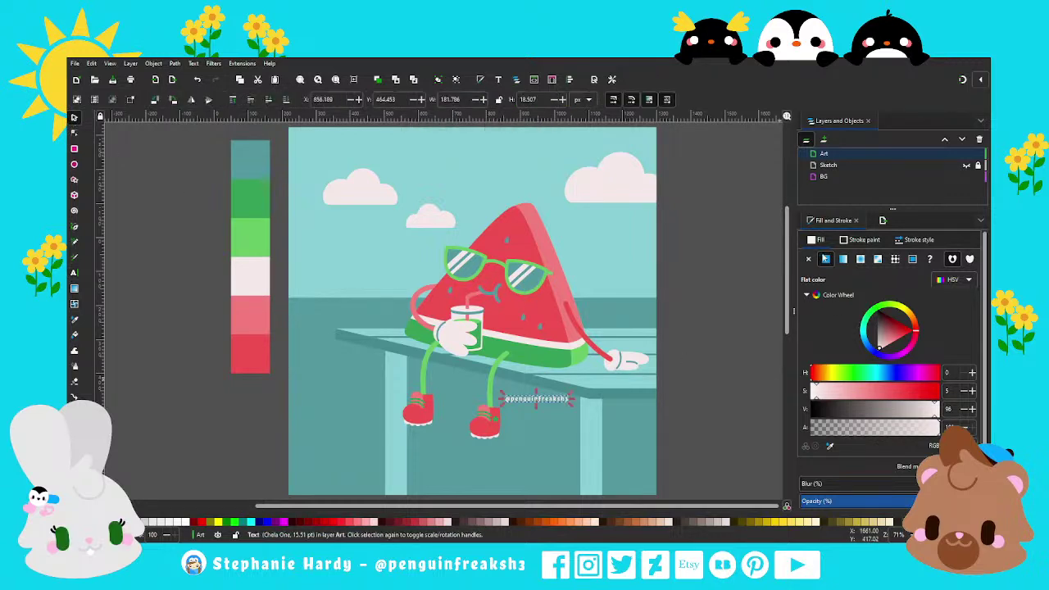
key("d")
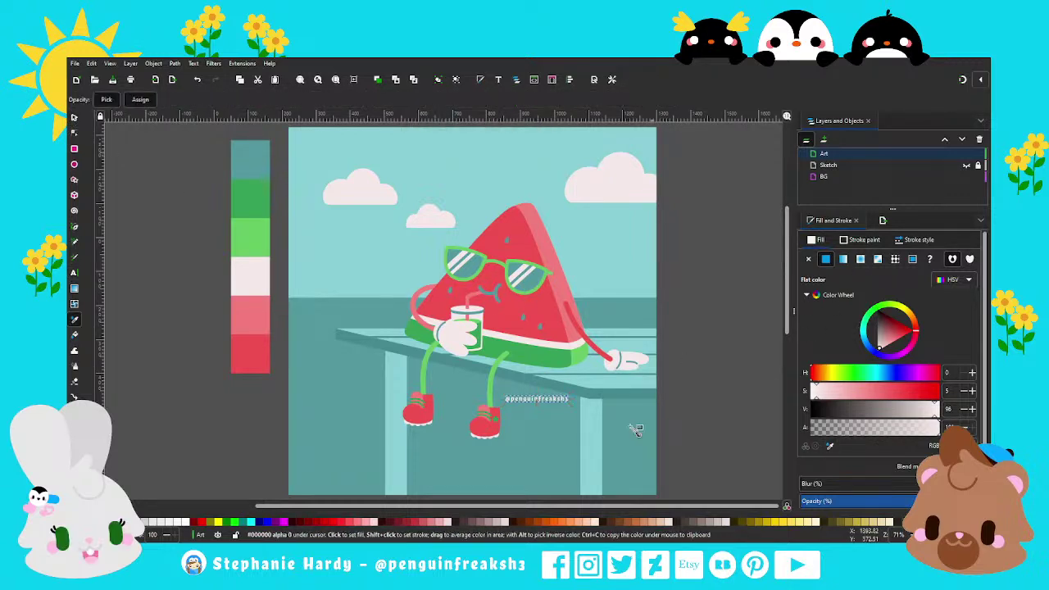
left_click(578, 410)
Move the handle text toward the bench's right end, settling it along the edge.
scroll(578, 410, "up", 3)
scroll(562, 410, "down", 1)
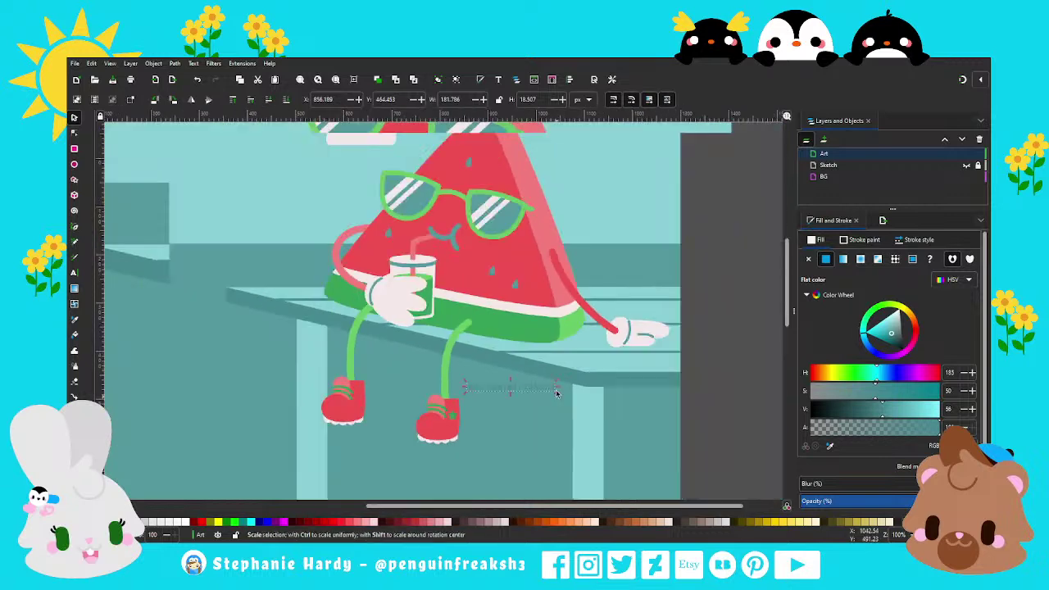
scroll(557, 402, "down", 1)
scroll(555, 398, "down", 1)
left_click_drag(555, 397, 637, 382)
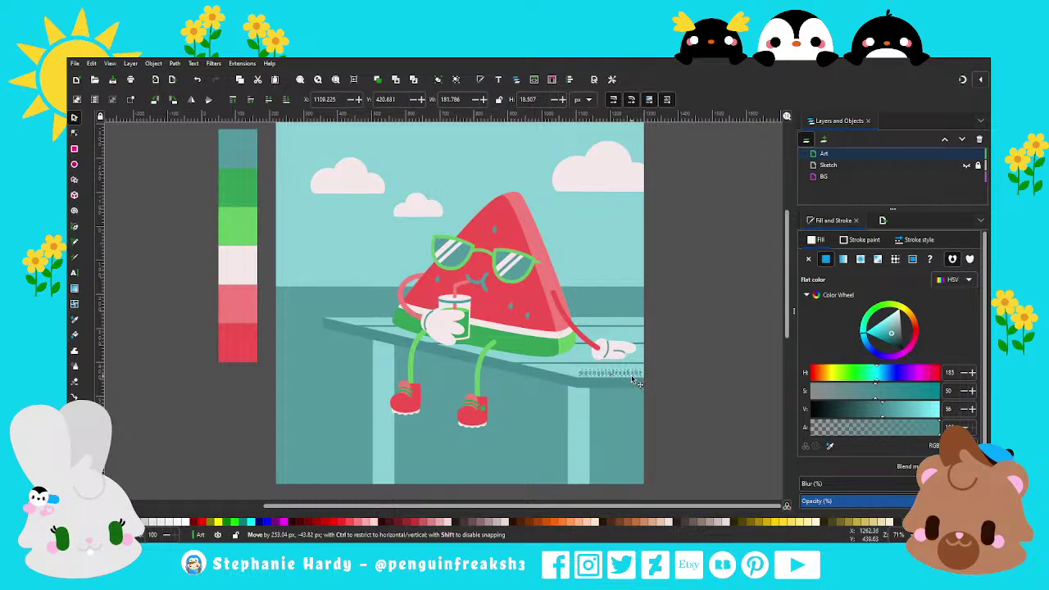
left_click_drag(636, 383, 632, 381)
Try skewing the handle text about 16 degrees, then undo it and zoom out.
scroll(666, 379, "up", 2, "ctrl")
scroll(623, 361, "up", 2, "ctrl")
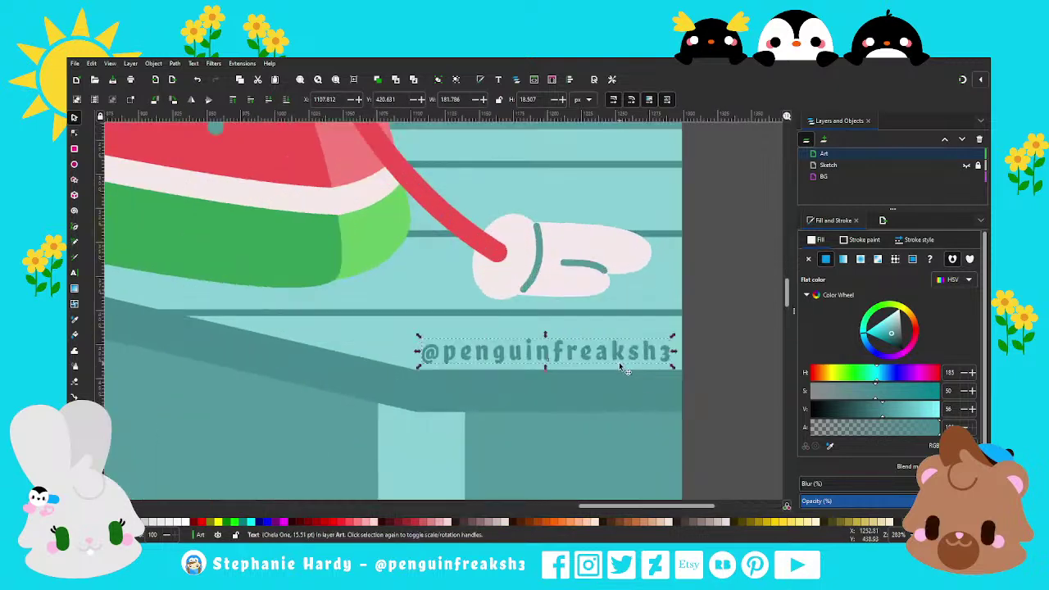
left_click_drag(551, 342, 544, 341)
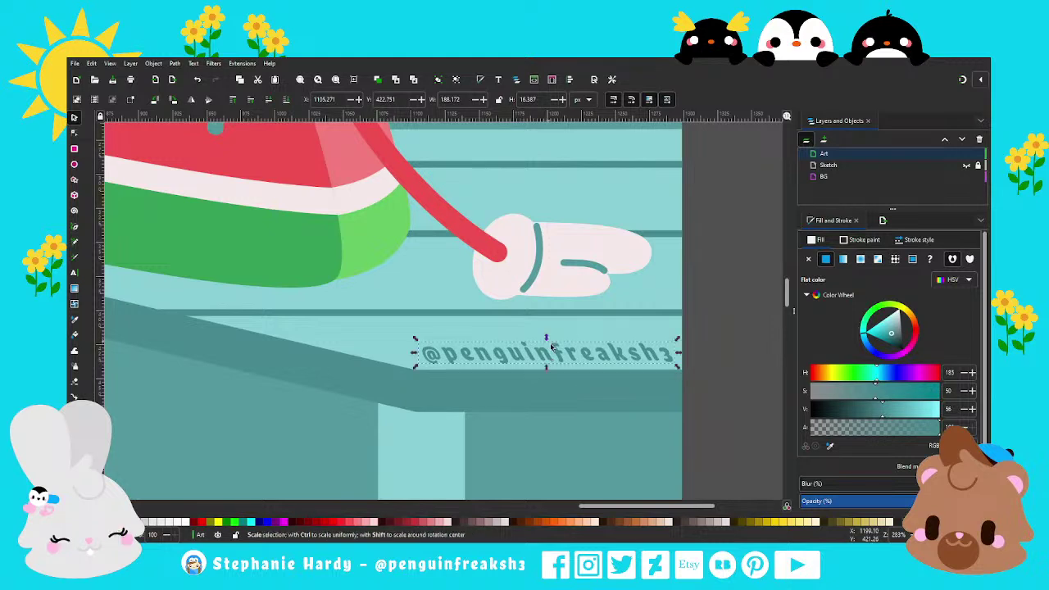
left_click(545, 341)
left_click_drag(545, 340, 643, 379)
key("ctrl+z")
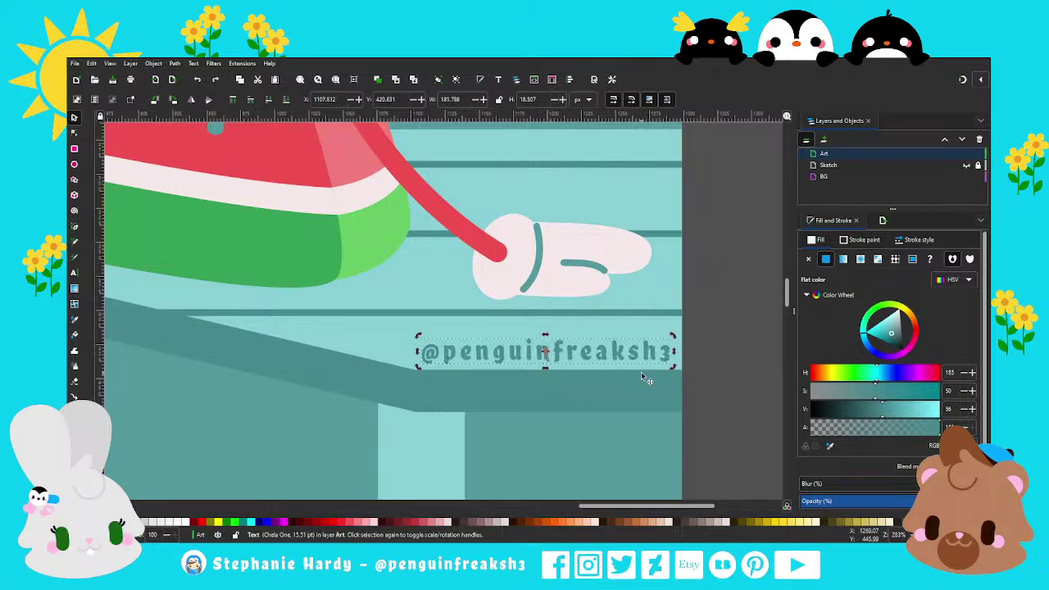
scroll(658, 373, "down", 2)
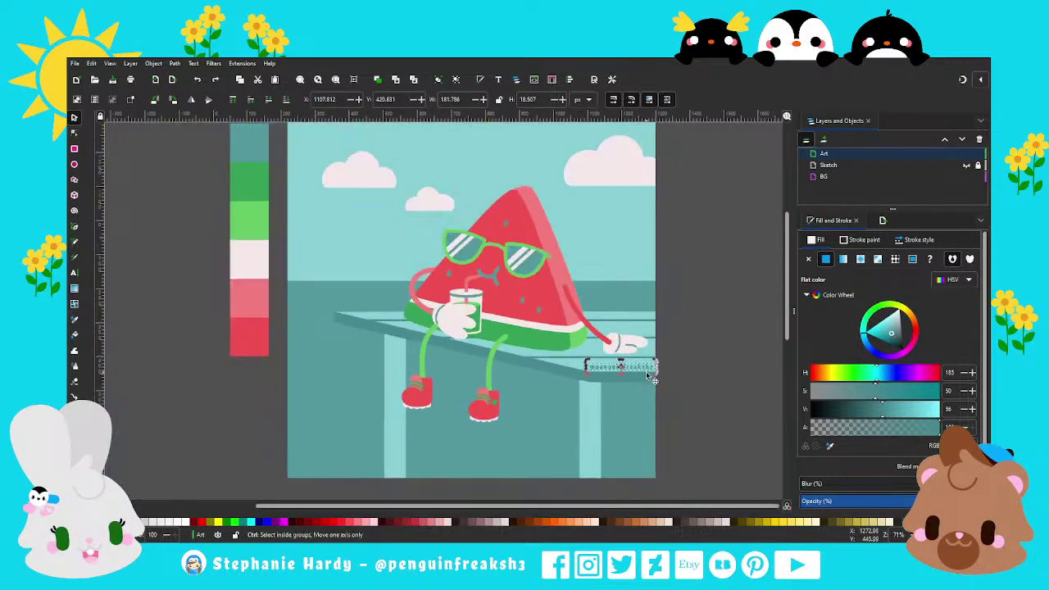
scroll(652, 371, "down", 2)
Move the watermark text down onto the bench front and tilt it to the bench angle.
mouse_move(648, 370)
left_mouse_down()
mouse_move(653, 397)
mouse_move(634, 290)
mouse_move(514, 223)
mouse_move(418, 254)
mouse_move(405, 345)
mouse_move(526, 367)
mouse_move(554, 385)
mouse_move(571, 379)
mouse_move(575, 359)
mouse_move(563, 383)
mouse_move(574, 381)
left_mouse_up()
scroll(565, 382, "up", 1)
left_click(524, 374)
scroll(563, 362, "up", 3)
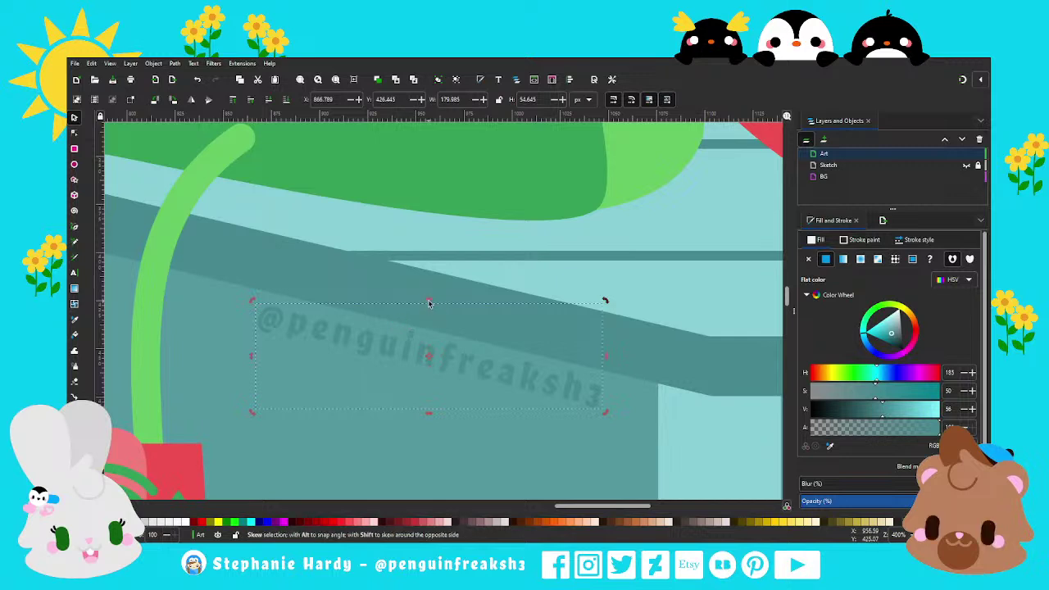
left_click_drag(252, 358, 252, 362)
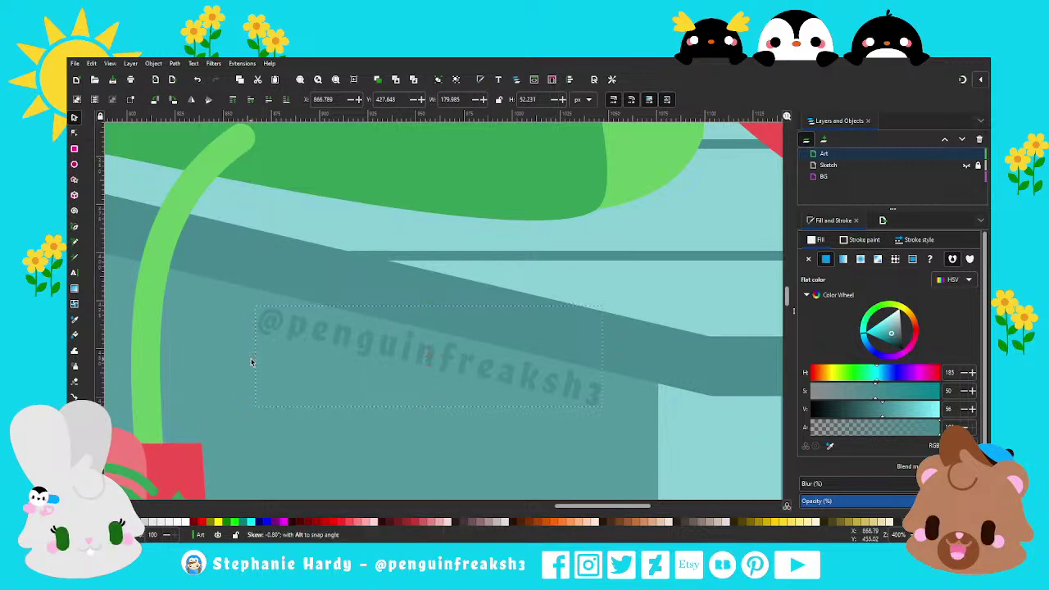
key("ctrl+z")
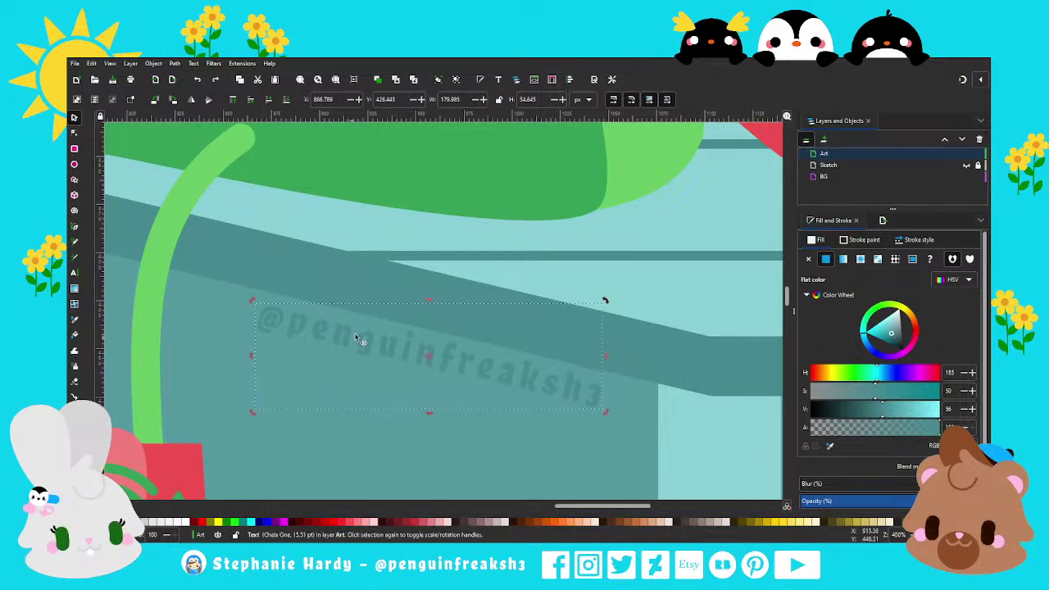
Skew the watermark text to follow the bench slant, nudge it right, then deselect.
left_click_drag(429, 300, 413, 304)
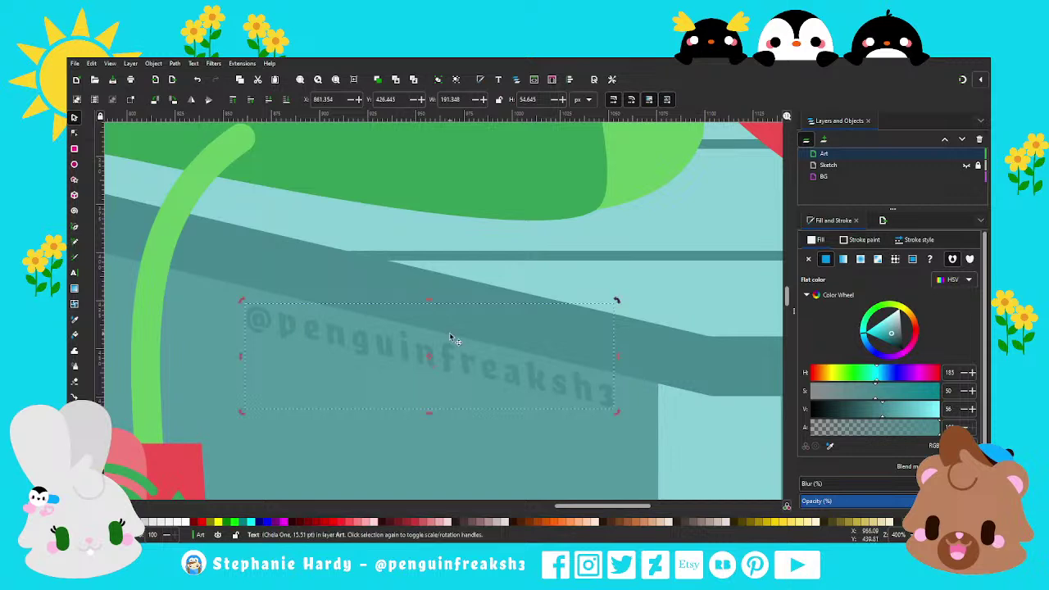
left_click_drag(454, 362, 473, 366)
left_click(476, 364)
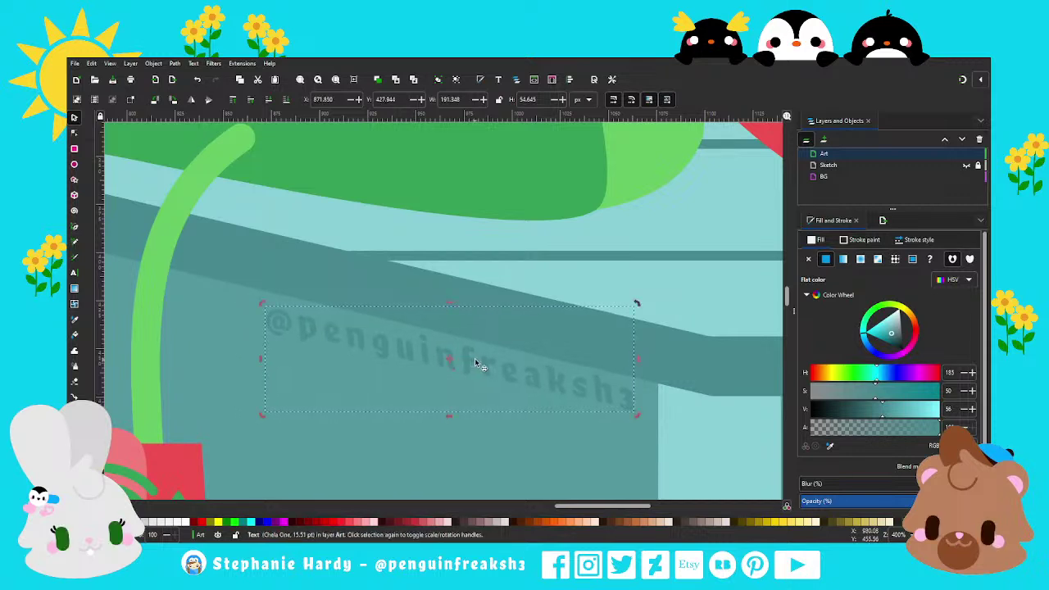
left_click_drag(640, 370, 639, 367)
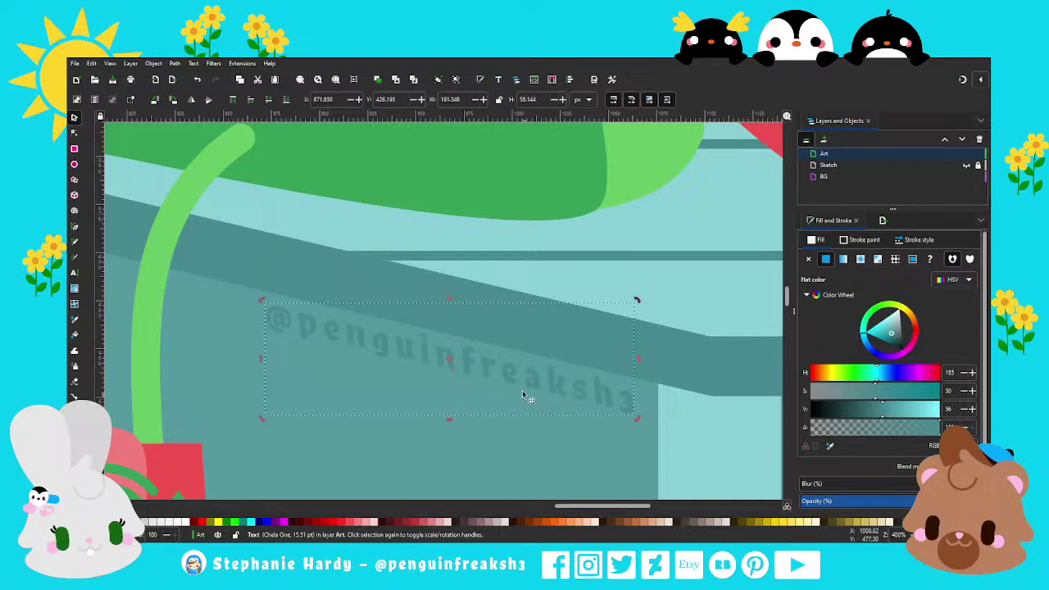
scroll(522, 394, "down", 2, "ctrl")
scroll(522, 394, "down", 2, "ctrl")
key("Escape")
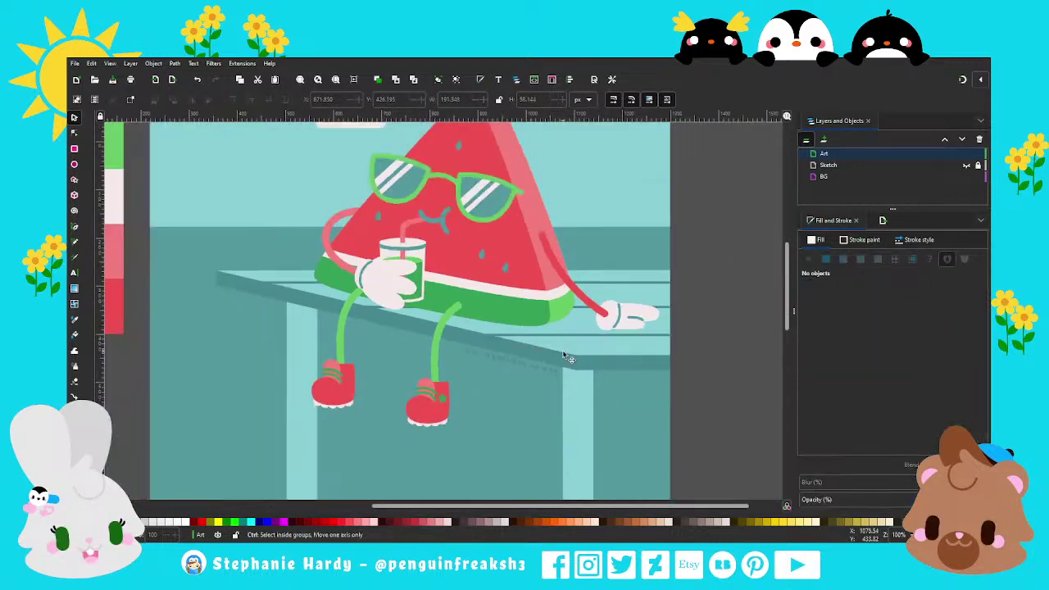
scroll(562, 350, "down", 2, "ctrl")
scroll(524, 384, "down", 1, "ctrl")
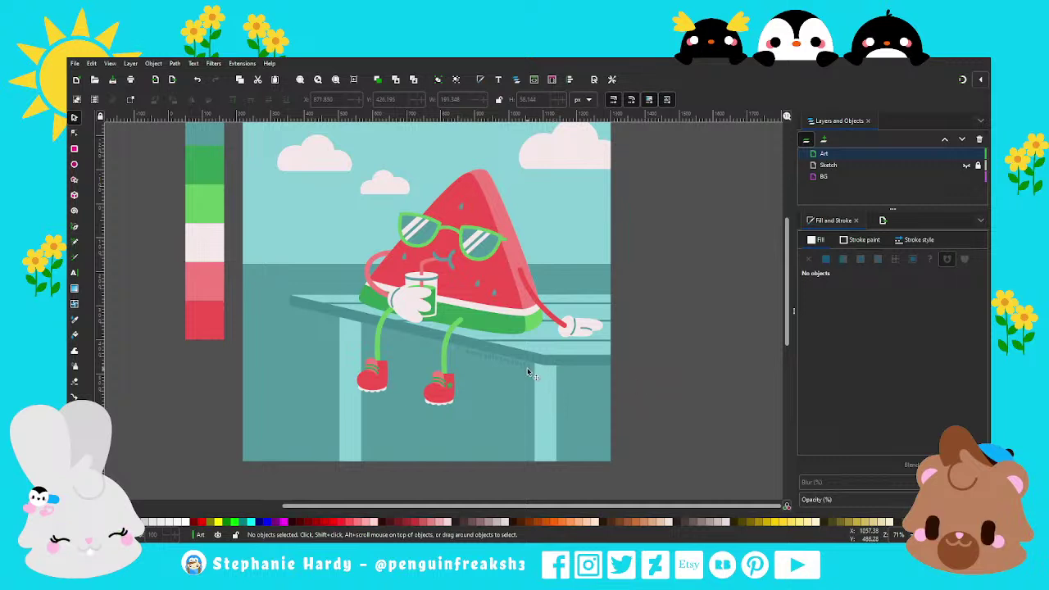
Recolour the watermark text's fill with teal sampled from the bench.
left_click(570, 392)
left_click(498, 364)
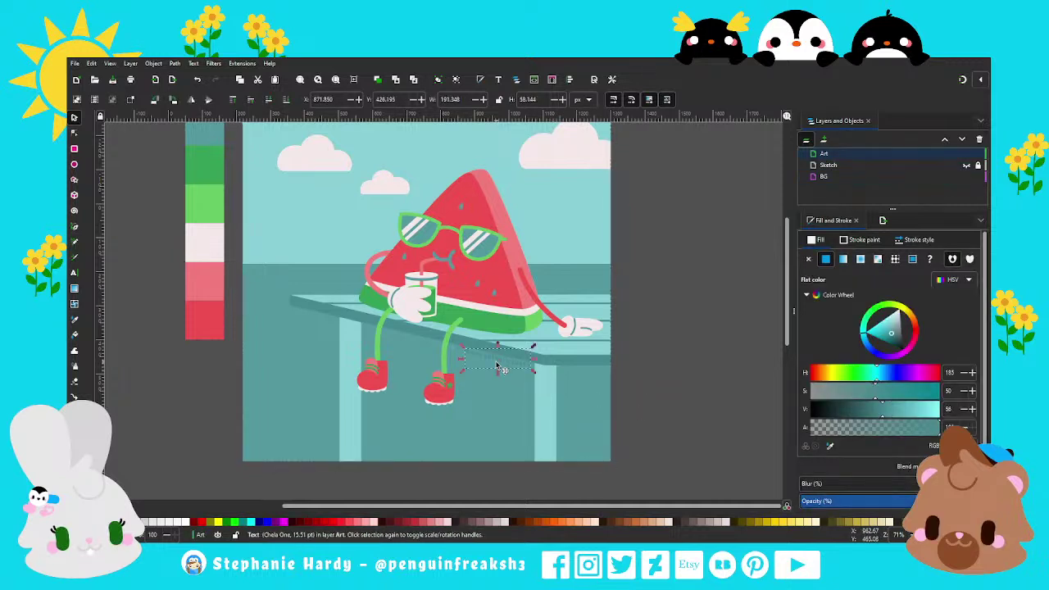
left_click(829, 447)
left_click(585, 399)
left_click(677, 369)
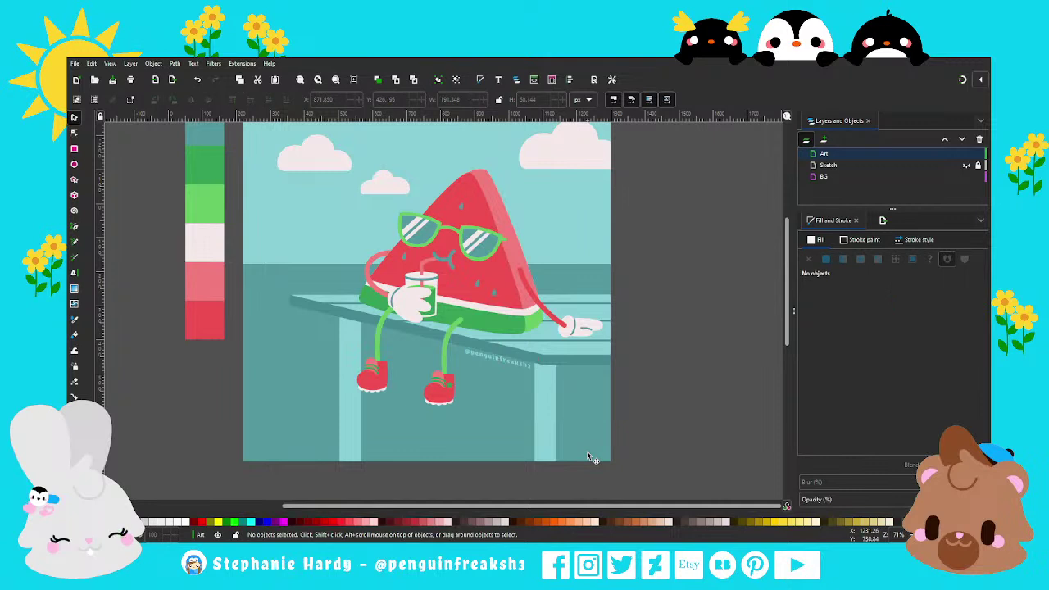
Save the drawing with Ctrl+S and review the artwork.
key("5")
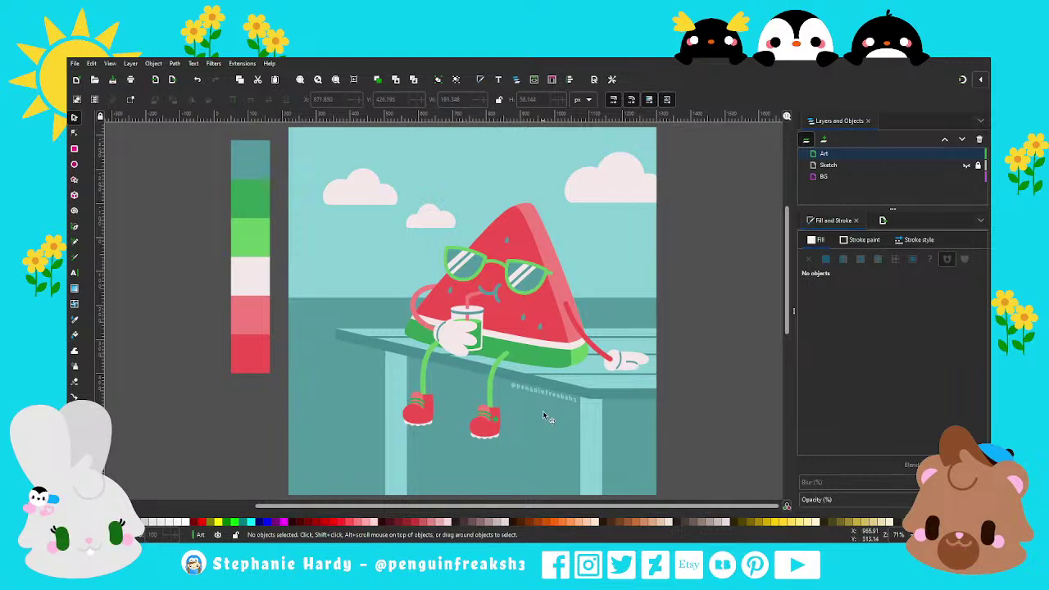
scroll(464, 337, "down", 1, "ctrl")
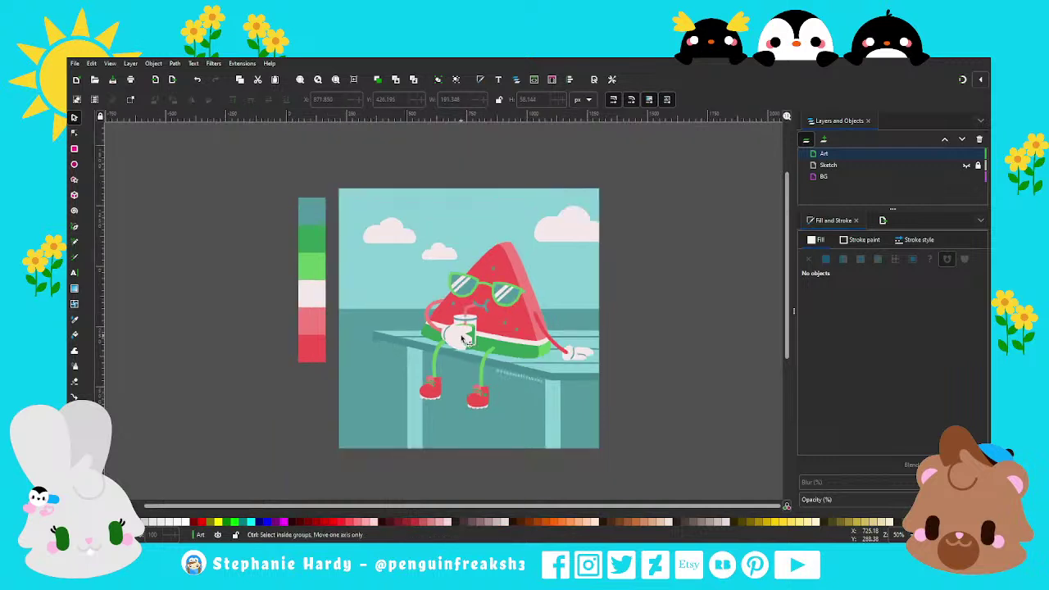
scroll(491, 349, "up", 1, "ctrl")
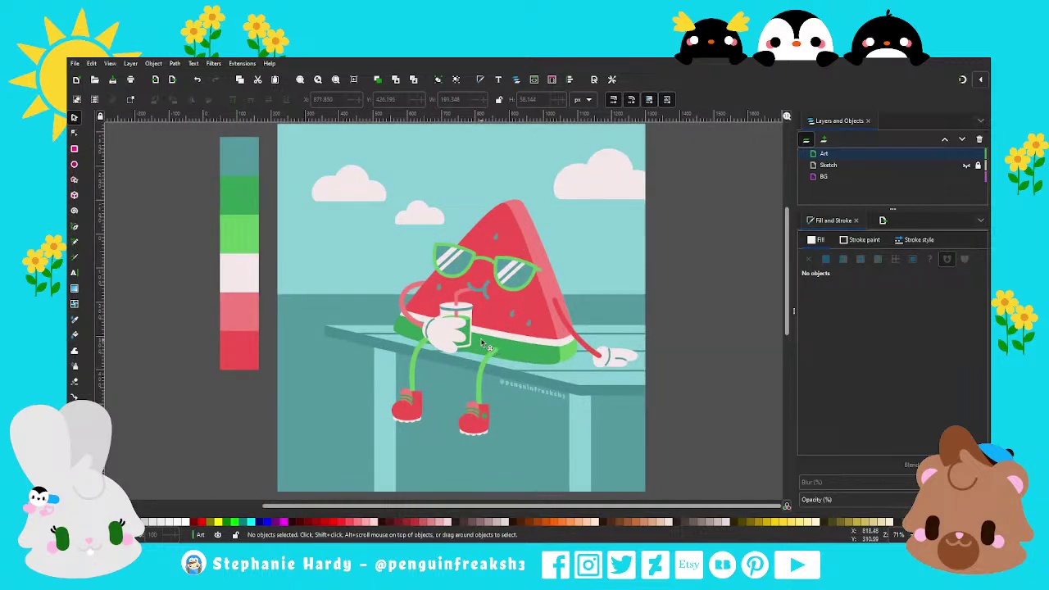
key("ctrl+s")
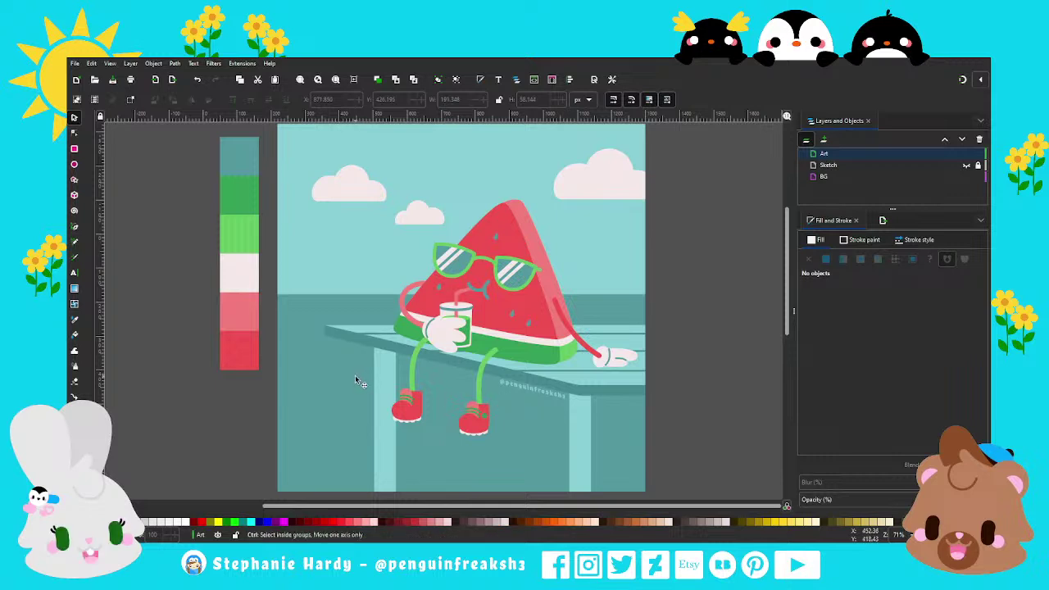
scroll(354, 375, "down", 1, "ctrl")
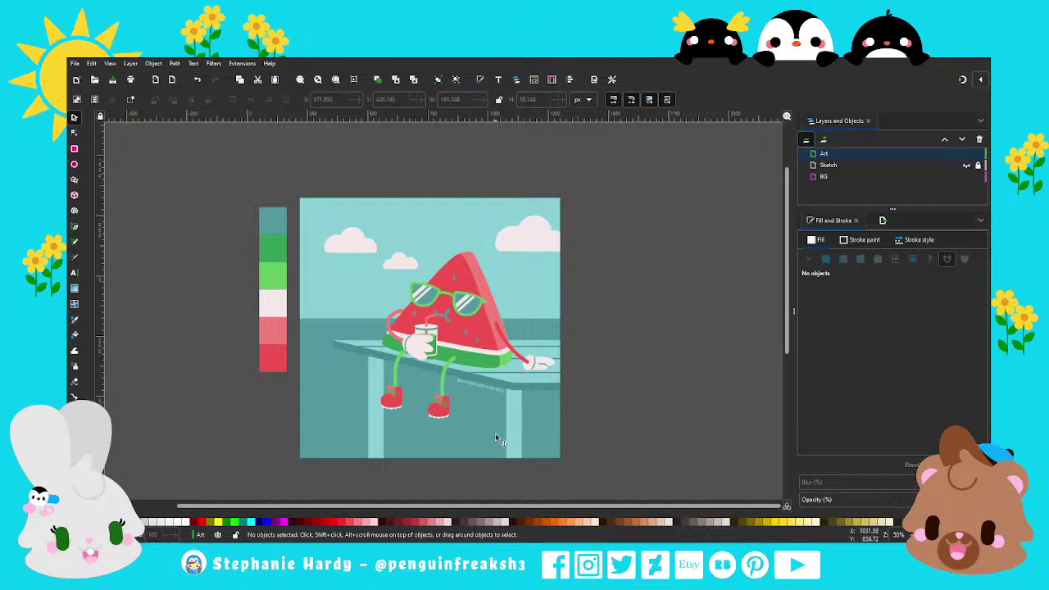
scroll(449, 421, "up", 1, "ctrl")
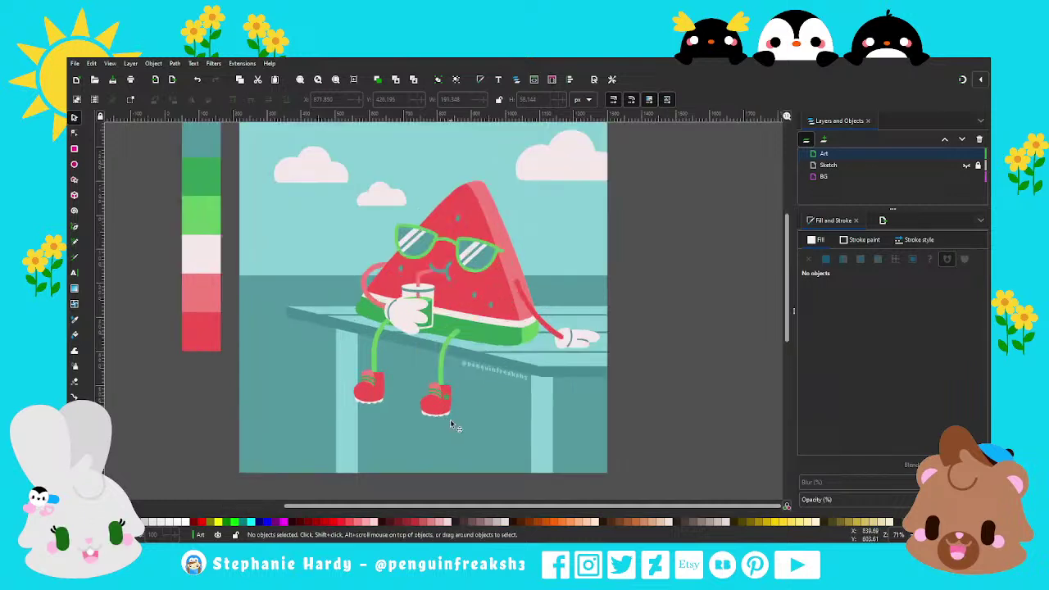
scroll(346, 399, "down", 1, "ctrl")
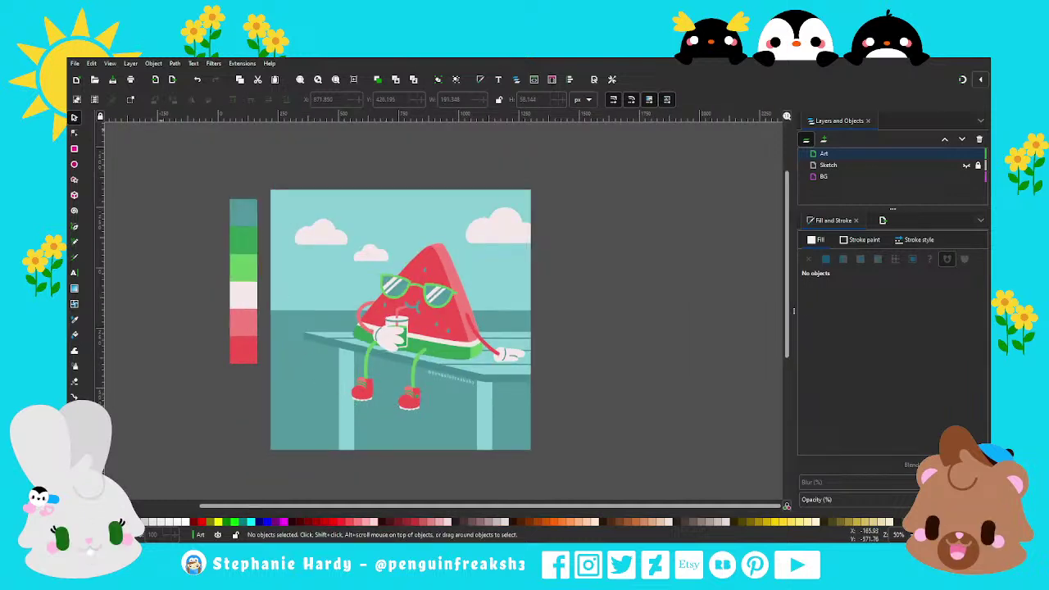
scroll(311, 348, "down", 1, "ctrl")
scroll(349, 320, "down", 1, "ctrl")
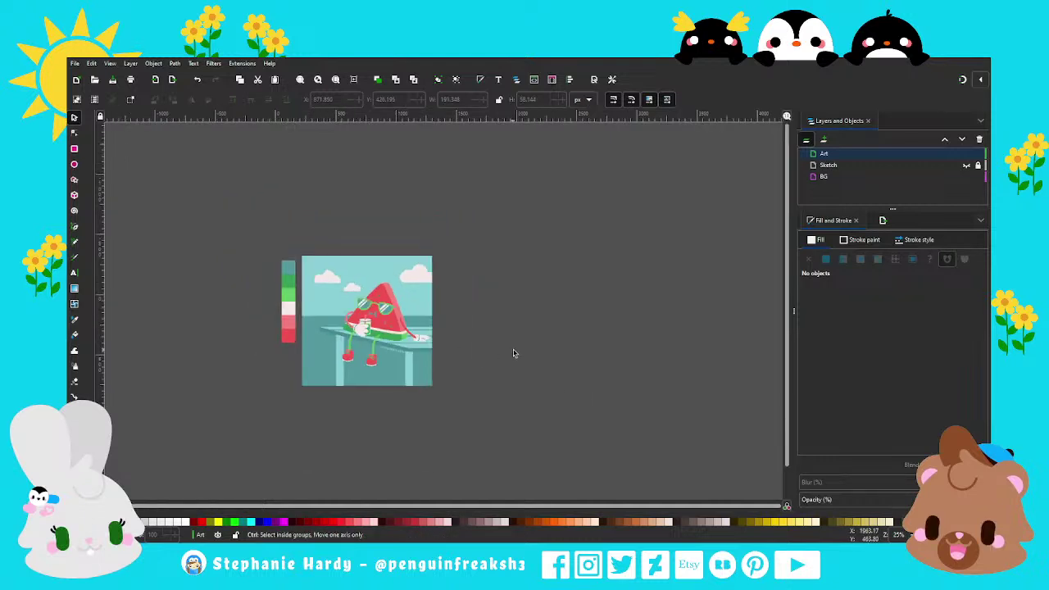
scroll(513, 352, "up", 1, "ctrl")
scroll(430, 326, "up", 1, "ctrl")
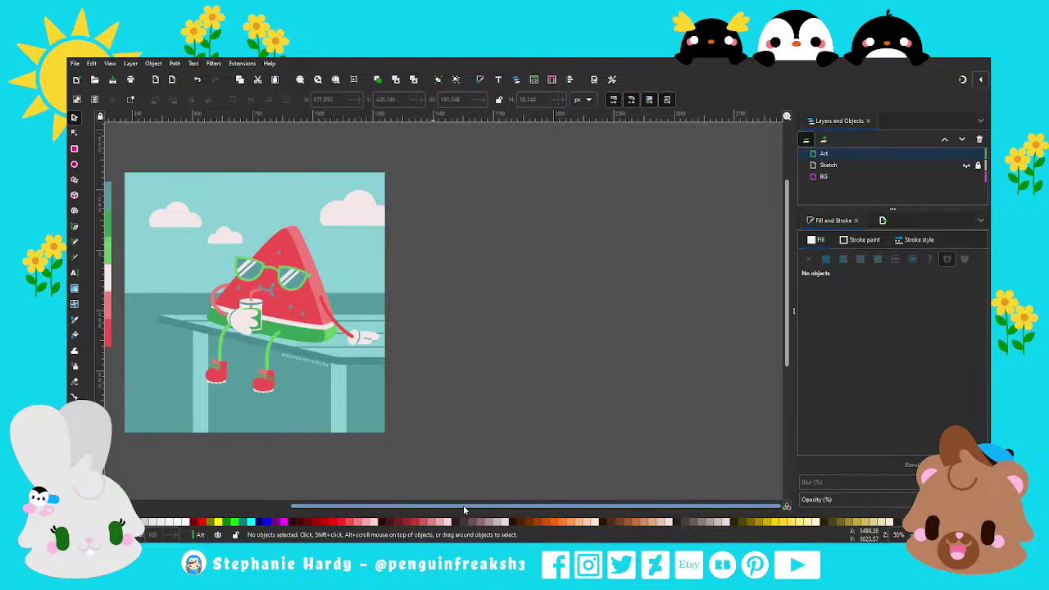
mouse_move(462, 507)
left_mouse_down()
mouse_move(451, 510)
mouse_move(468, 509)
left_mouse_up()
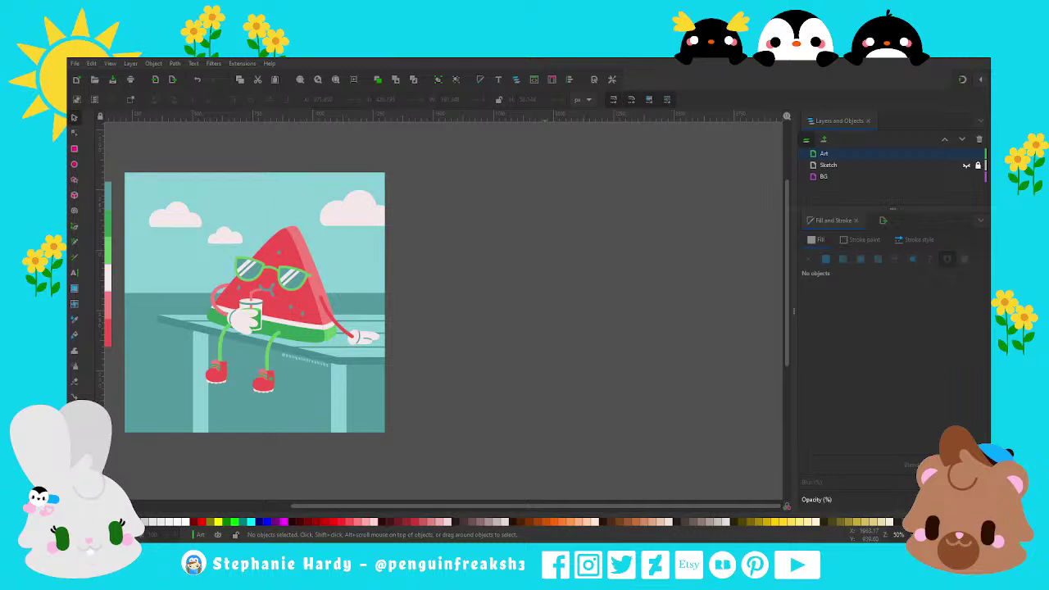
Paste the original sketch right of the artwork, enlarged to match its height.
left_click(479, 304)
key("ctrl+v")
left_click_drag(413, 239, 506, 280)
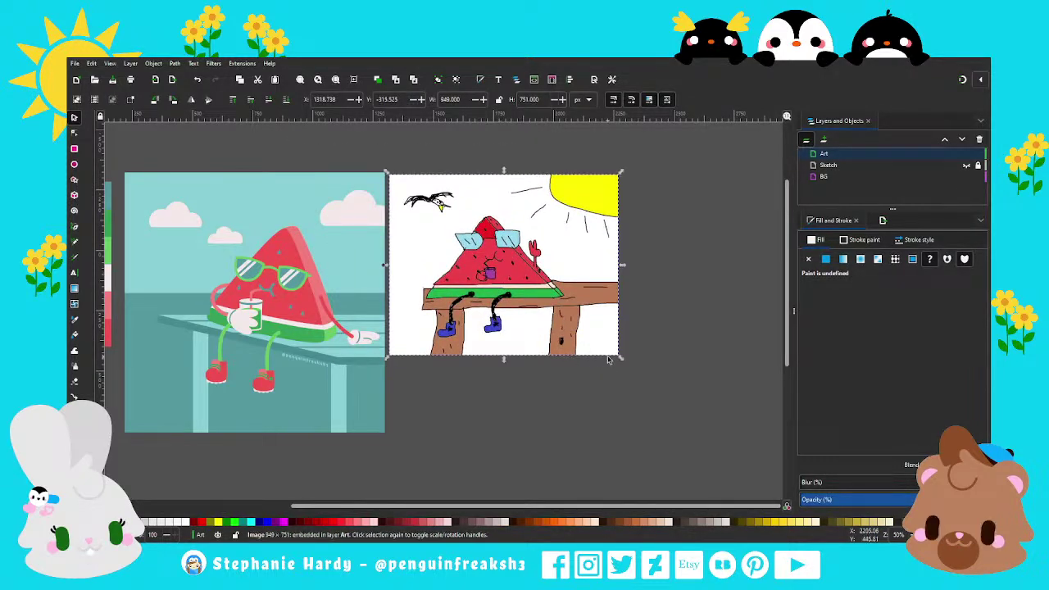
left_click_drag(620, 360, 710, 444)
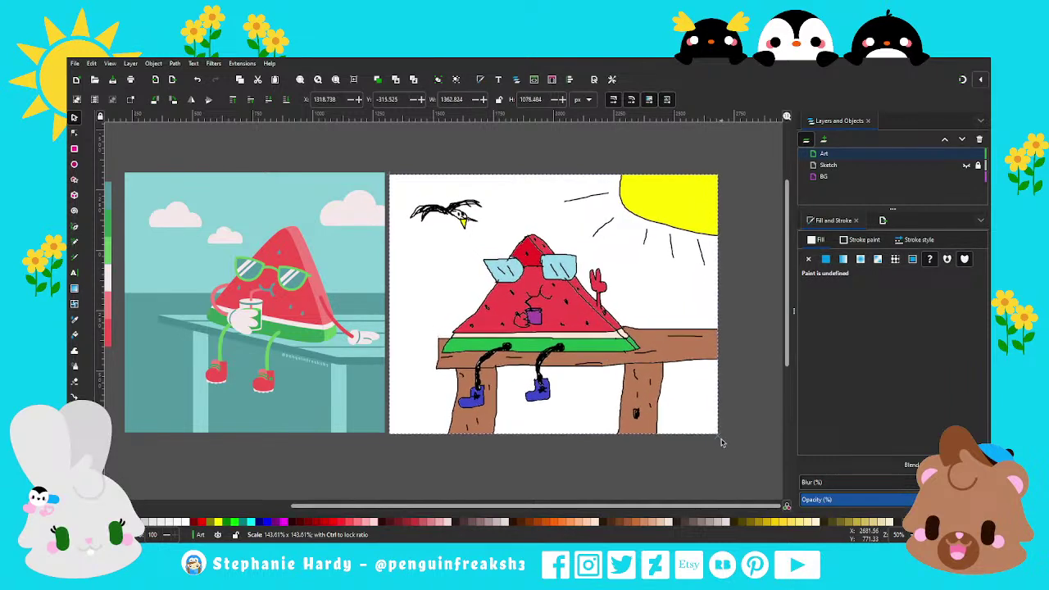
left_click(679, 464)
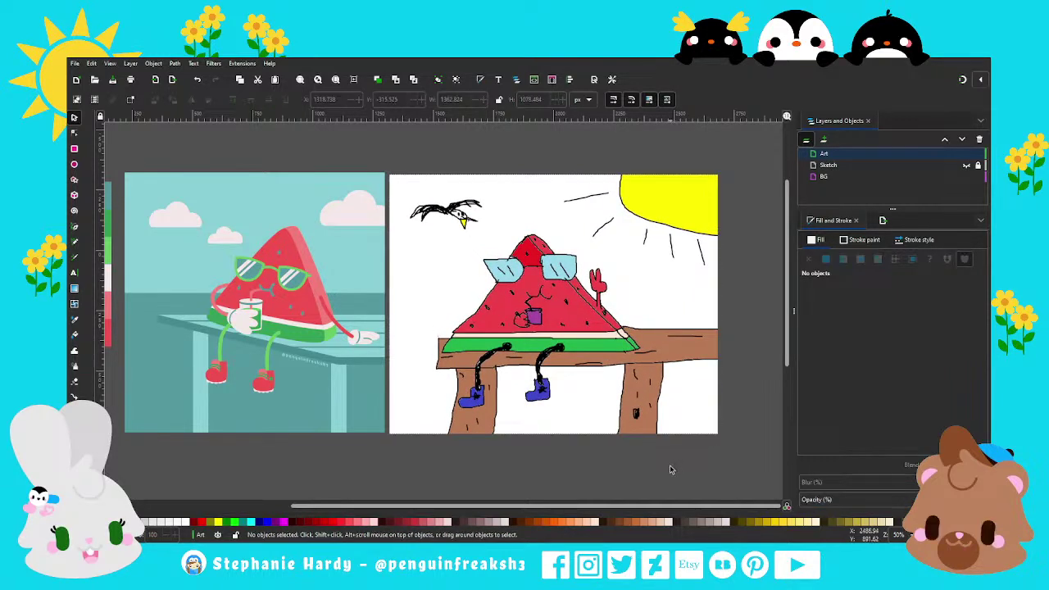
Save the drawing as watermelon_dude.svg.
scroll(647, 472, "up", 1)
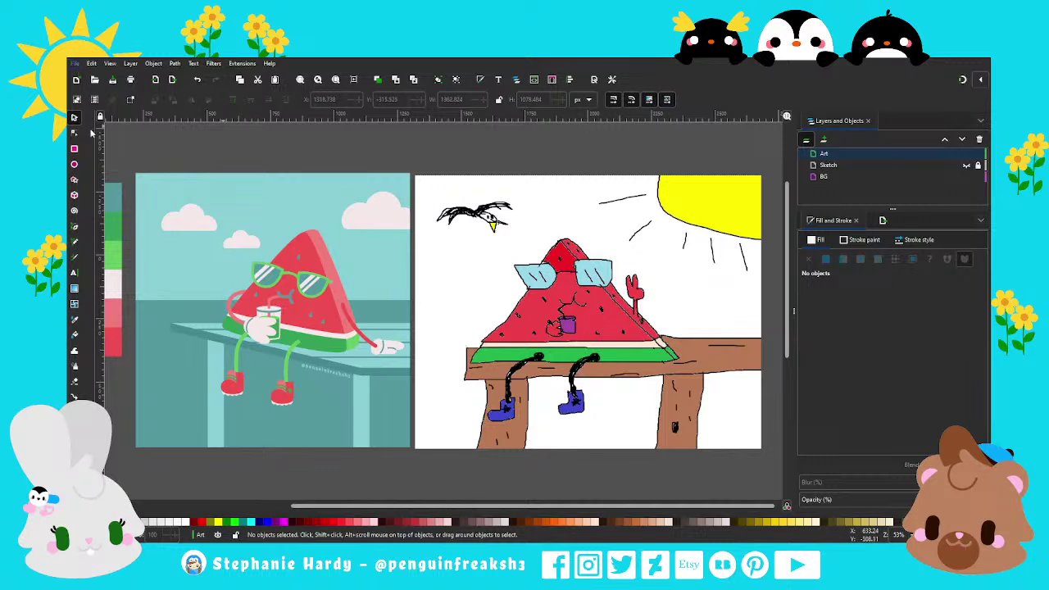
key("ctrl+s")
left_click_drag(609, 511, 606, 511)
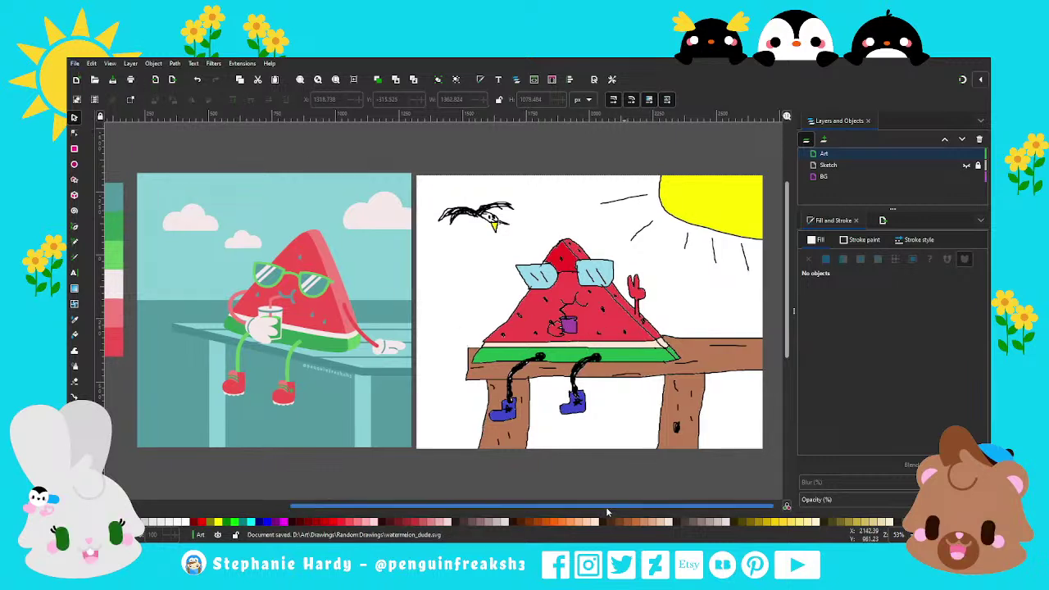